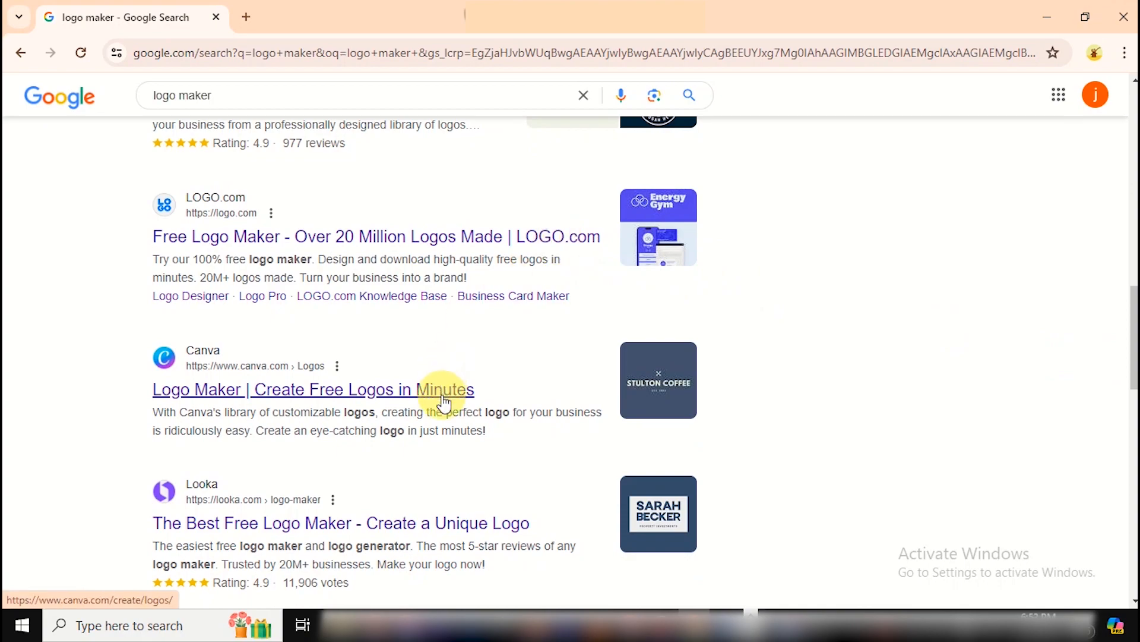
Step: Look through the logo maker search results down to the end of the page, then leave them
drag(1134, 302, 1133, 594)
mouse_move(1123, 499)
mouse_down()
mouse_move(1123, 479)
mouse_move(1123, 543)
mouse_move(1121, 476)
mouse_move(1134, 484)
mouse_up()
scroll(1132, 483, down, 20)
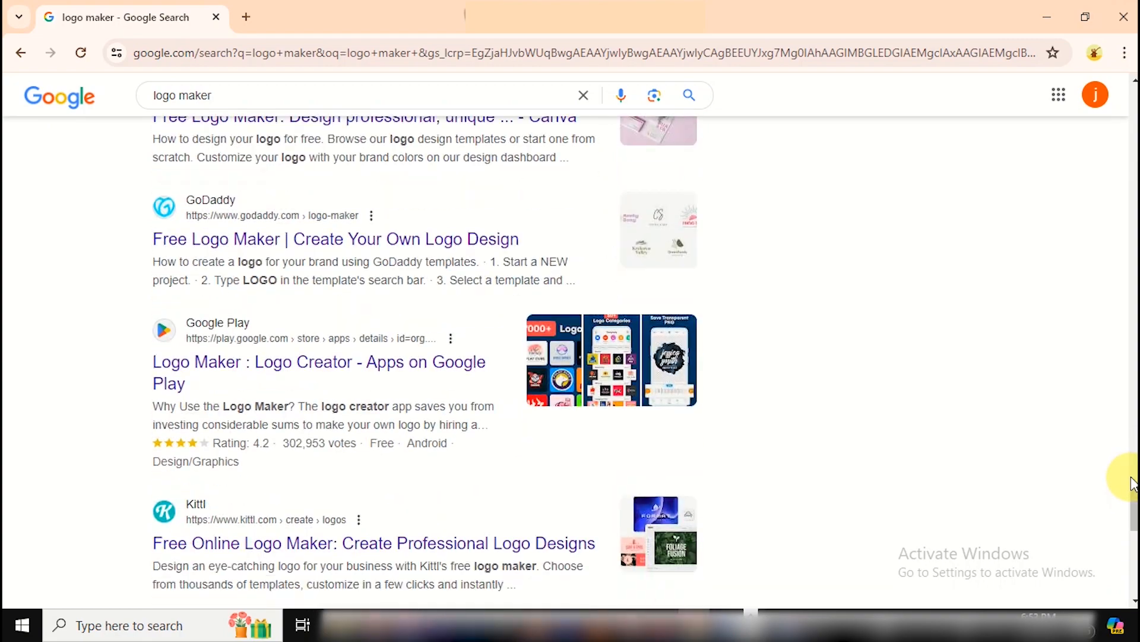
scroll(1131, 483, down, 20)
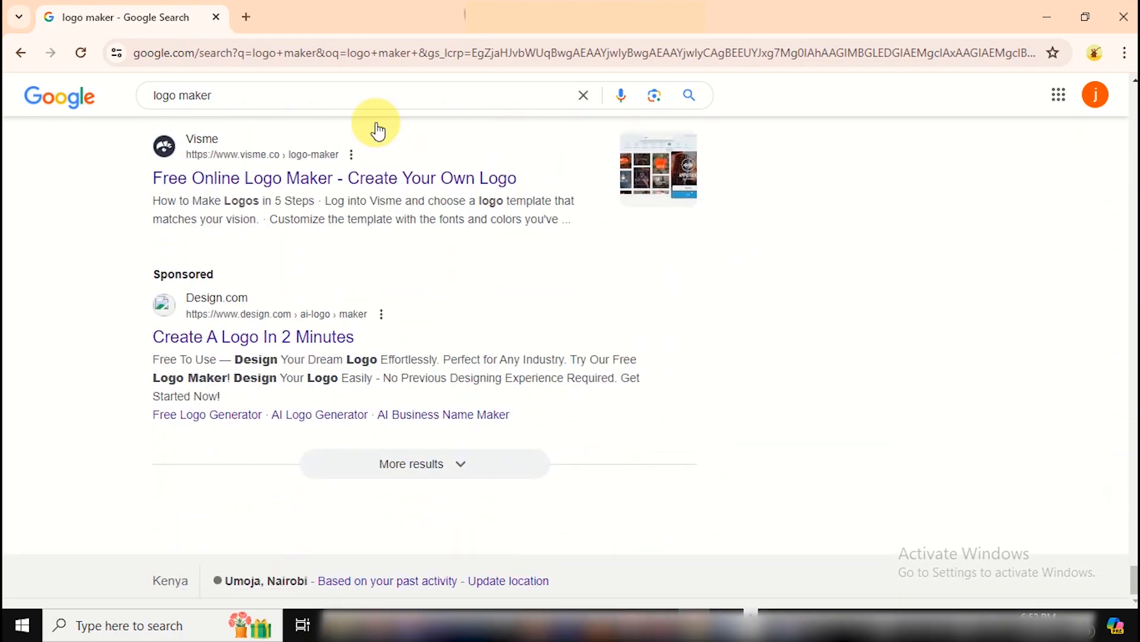
click(24, 52)
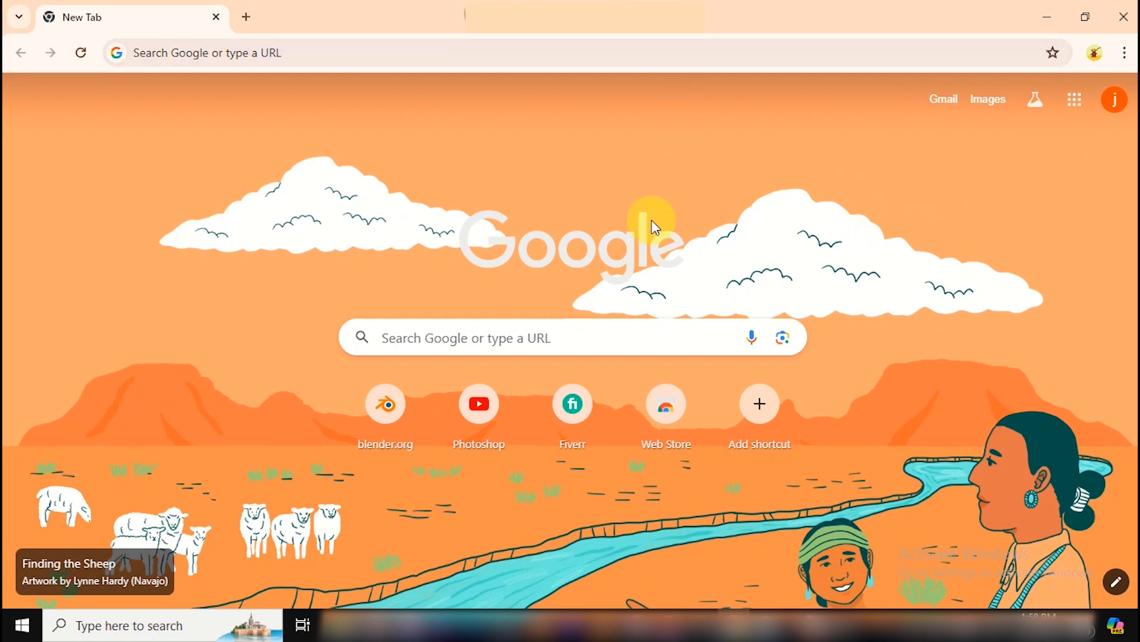
Step: Search the web for "logo maker.net" and open the LogoMaker.net site from the results
click(676, 58)
text(logo)
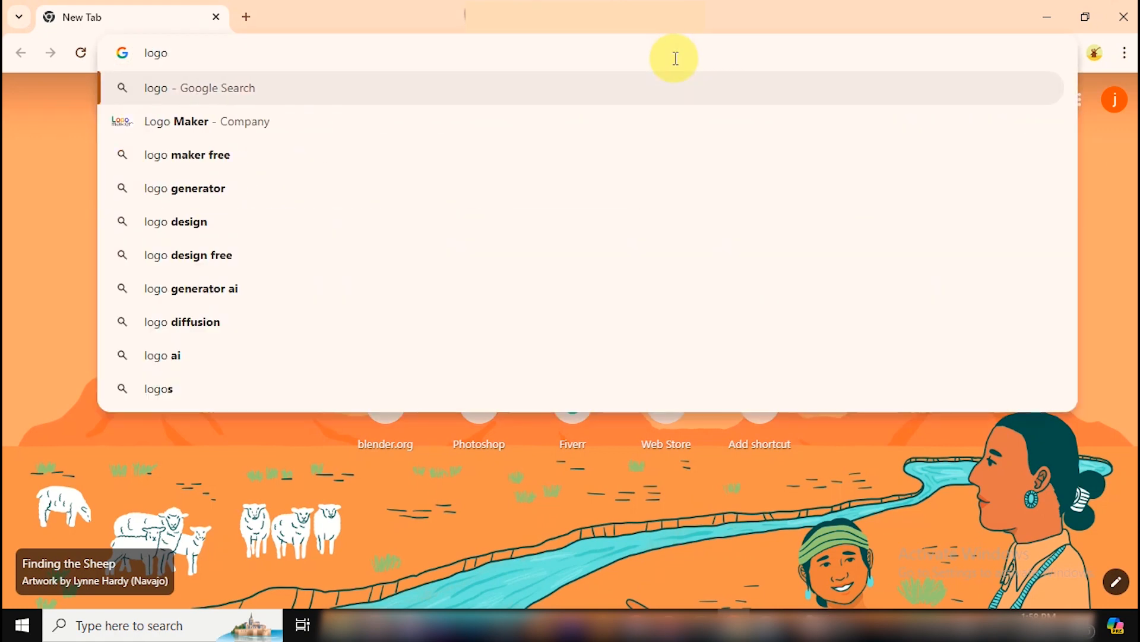
text( maker.net)
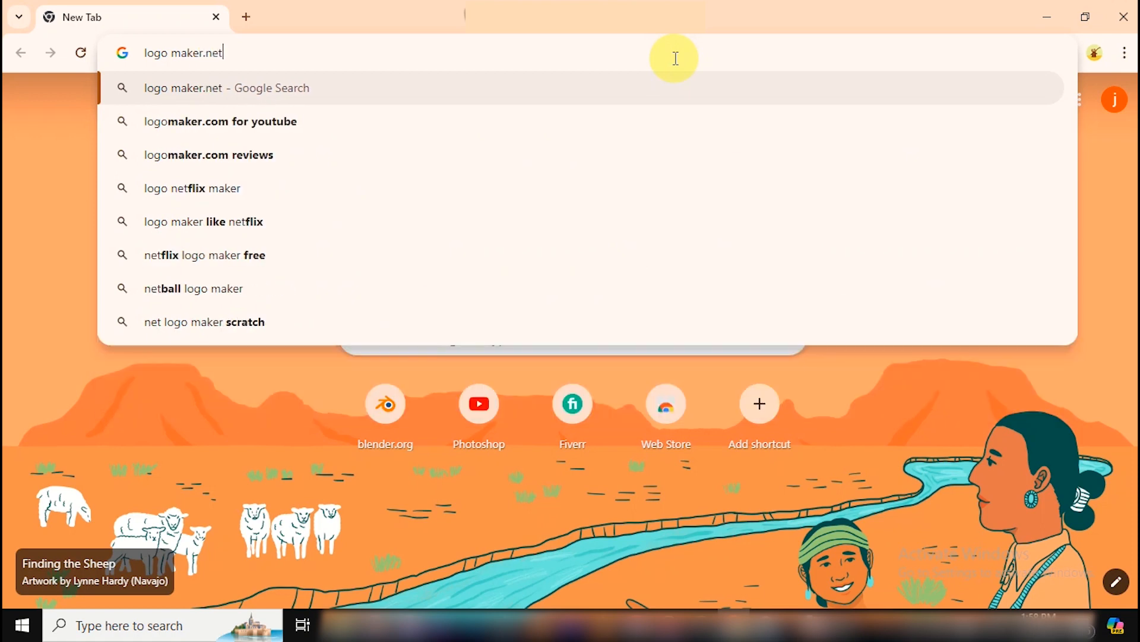
key(Return)
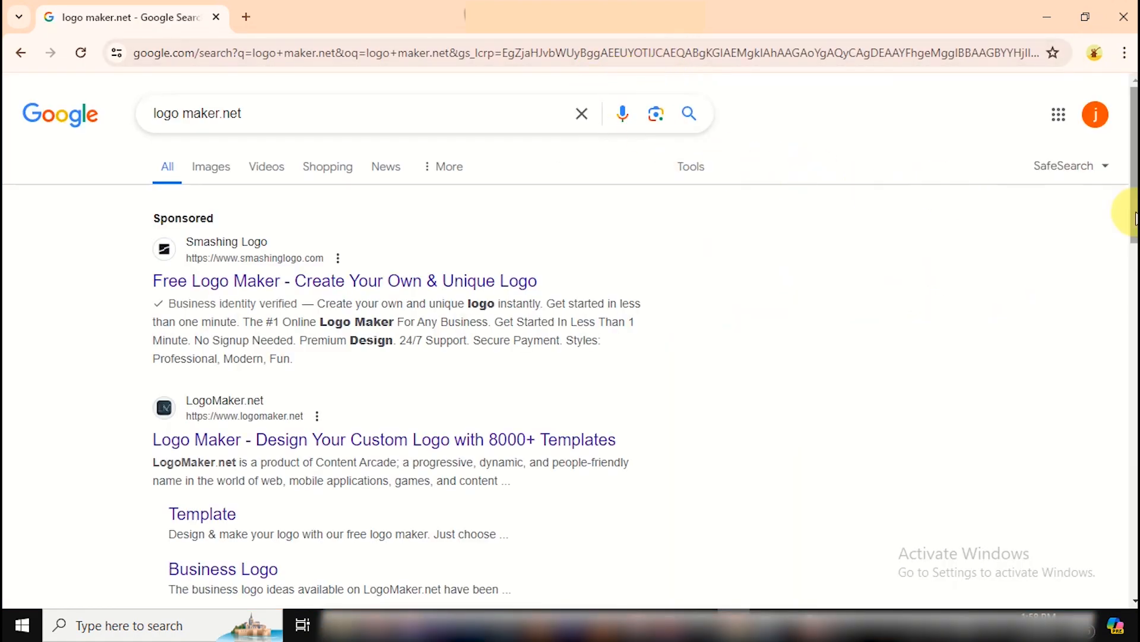
scroll(1122, 300, down, 3)
scroll(1123, 301, up, 1)
scroll(1123, 247, down, 2)
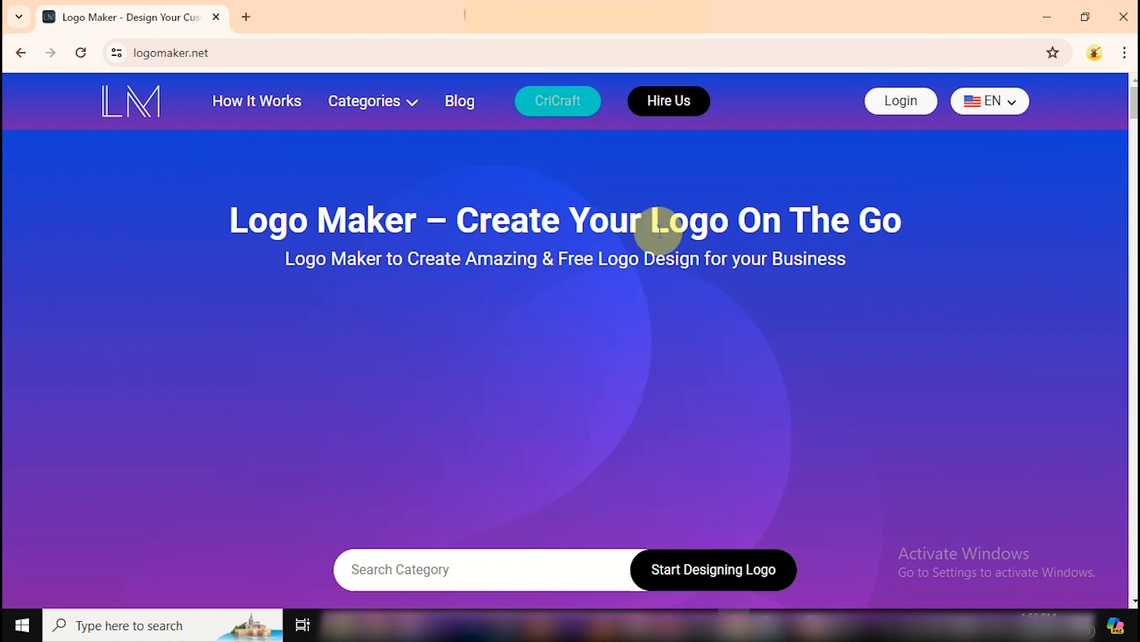
Step: Find the Food category on the site and open its logo templates
click(600, 576)
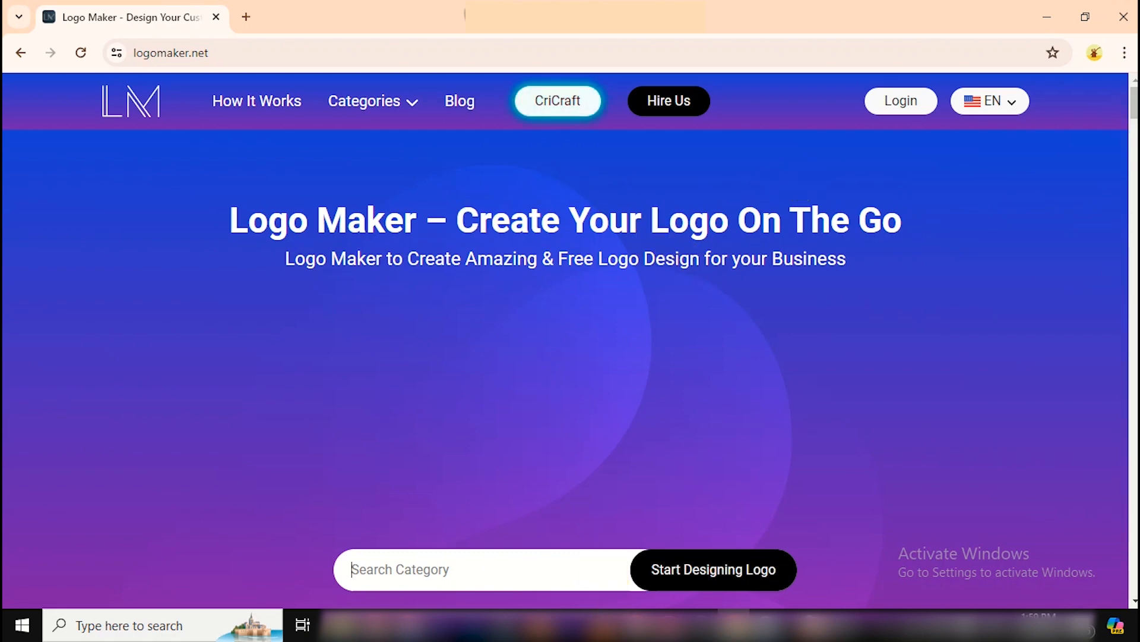
drag(1133, 95, 1132, 117)
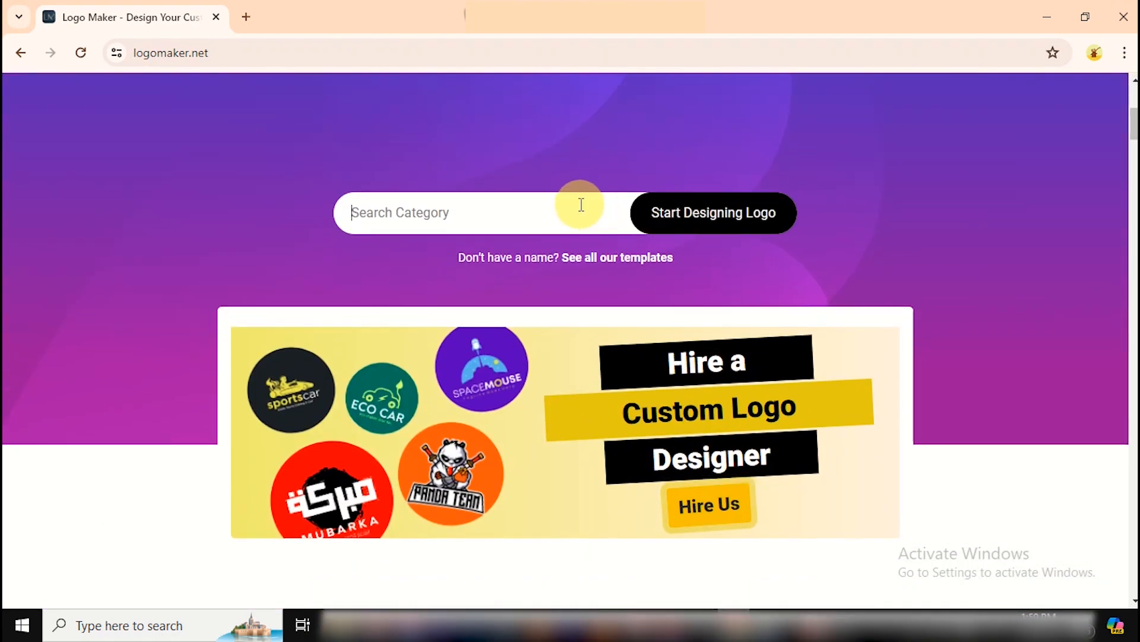
text(Foo)
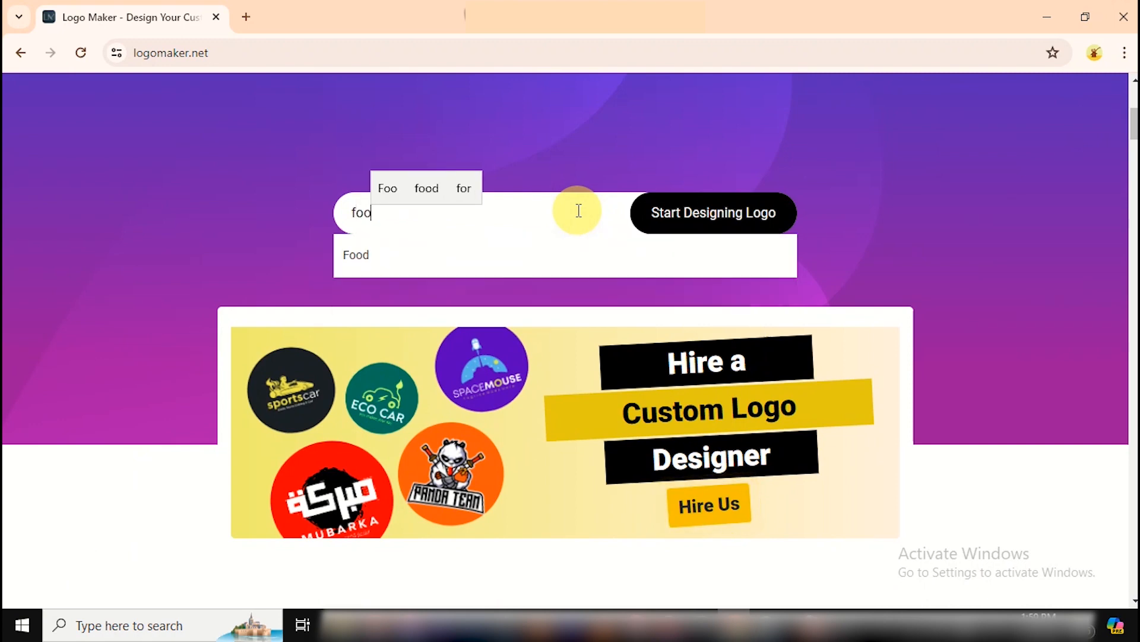
click(494, 265)
click(690, 224)
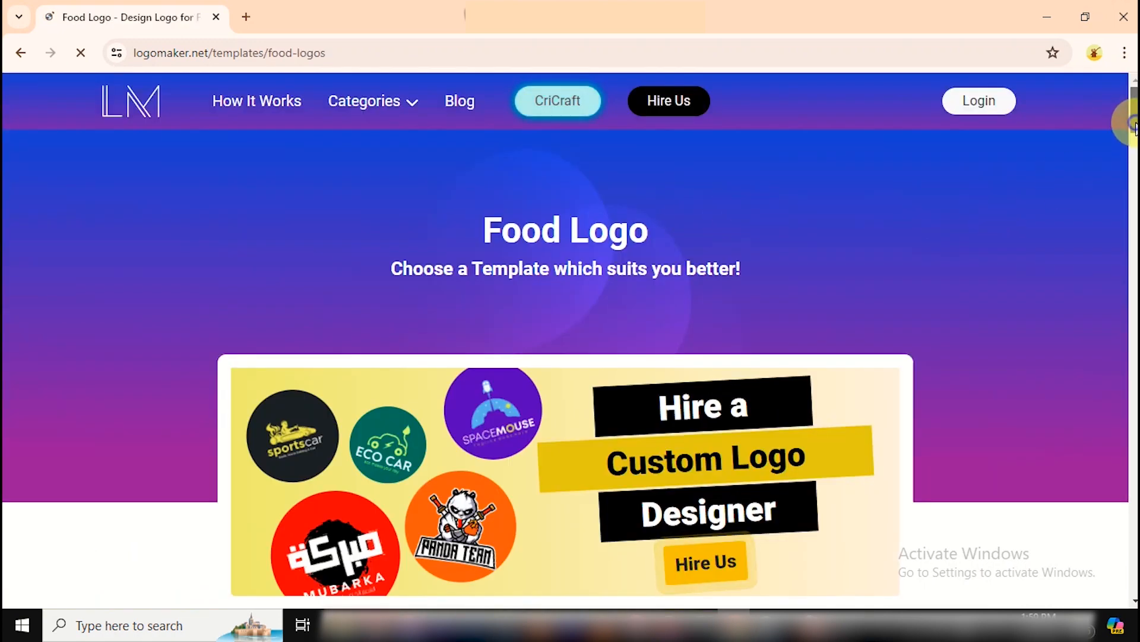
Step: Browse the food logo templates and preview the Wine Castler design
drag(1135, 119, 1134, 310)
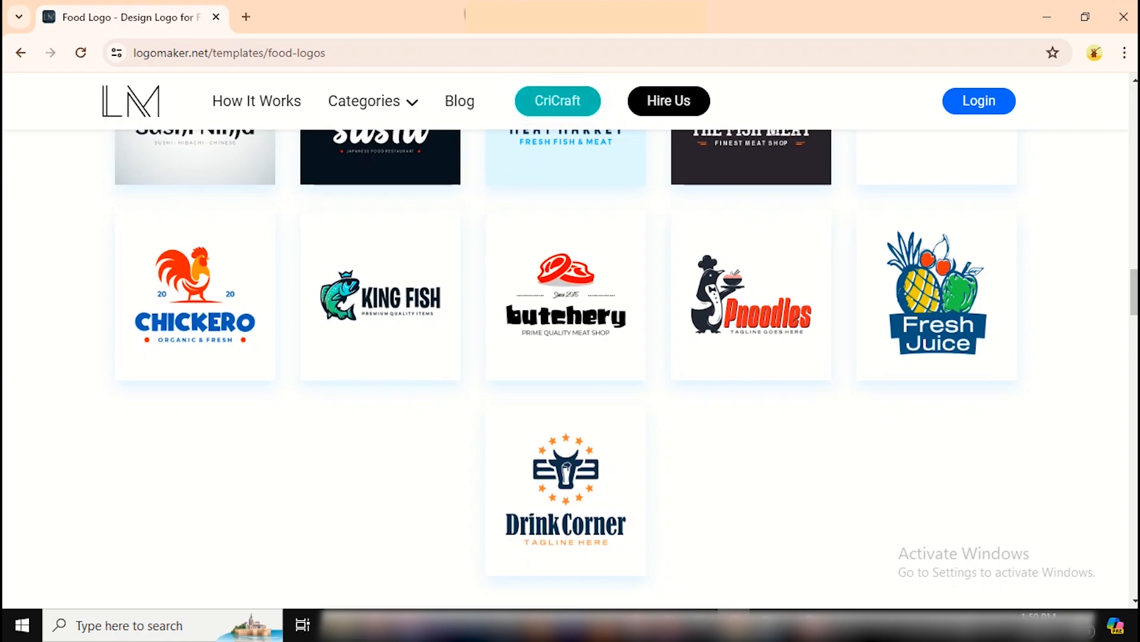
scroll(565, 369, up, 20)
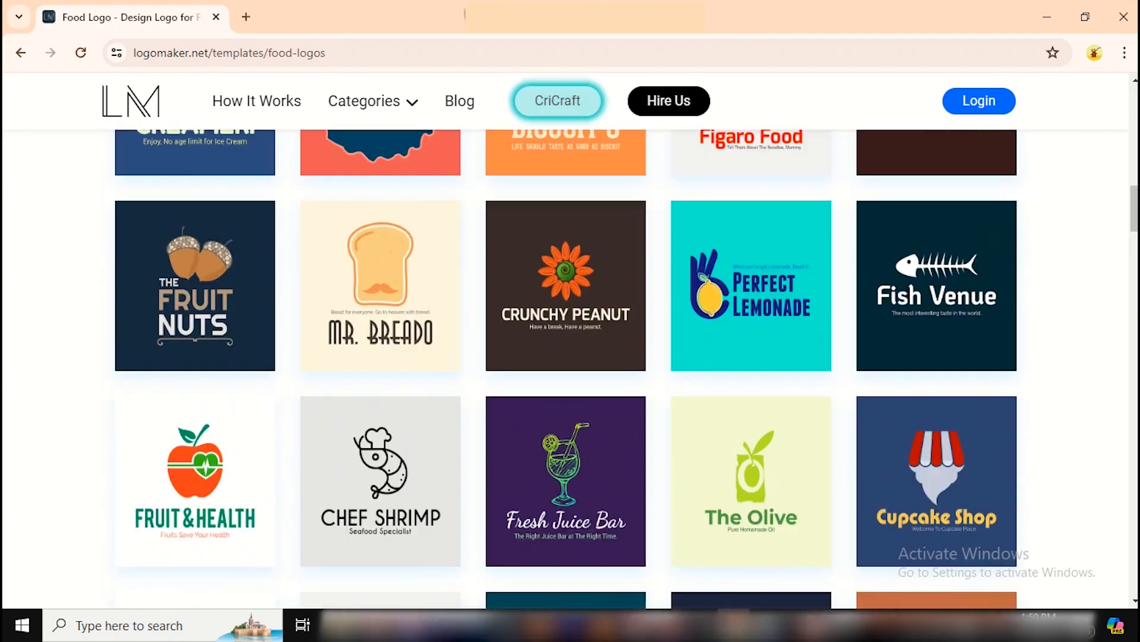
scroll(565, 368, up, 6)
scroll(564, 368, down, 2)
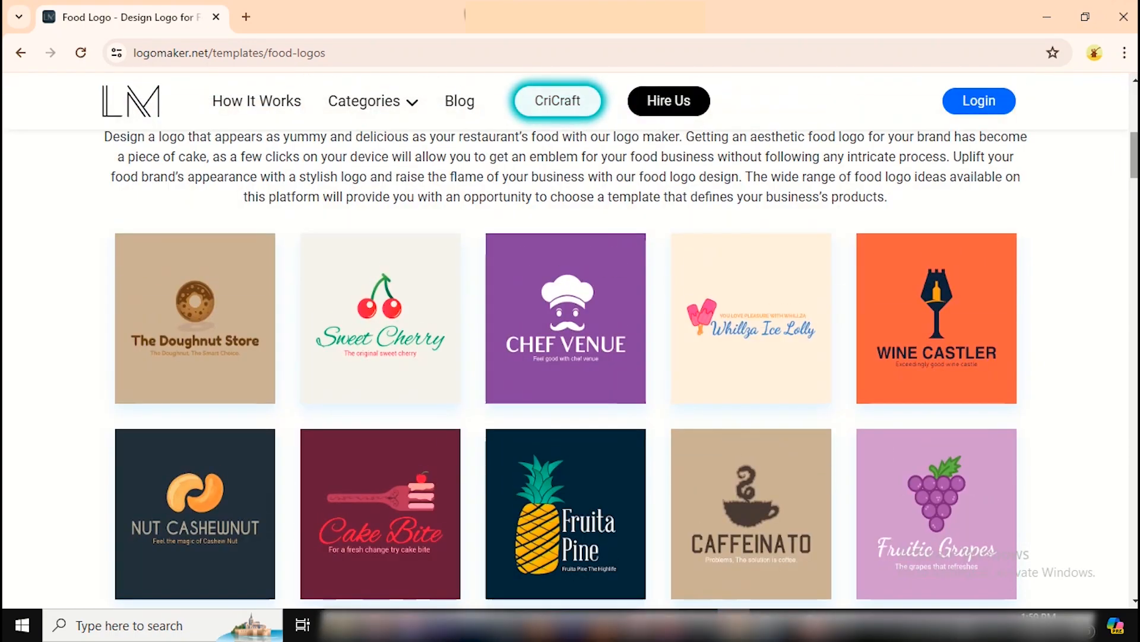
mouse_move(983, 273)
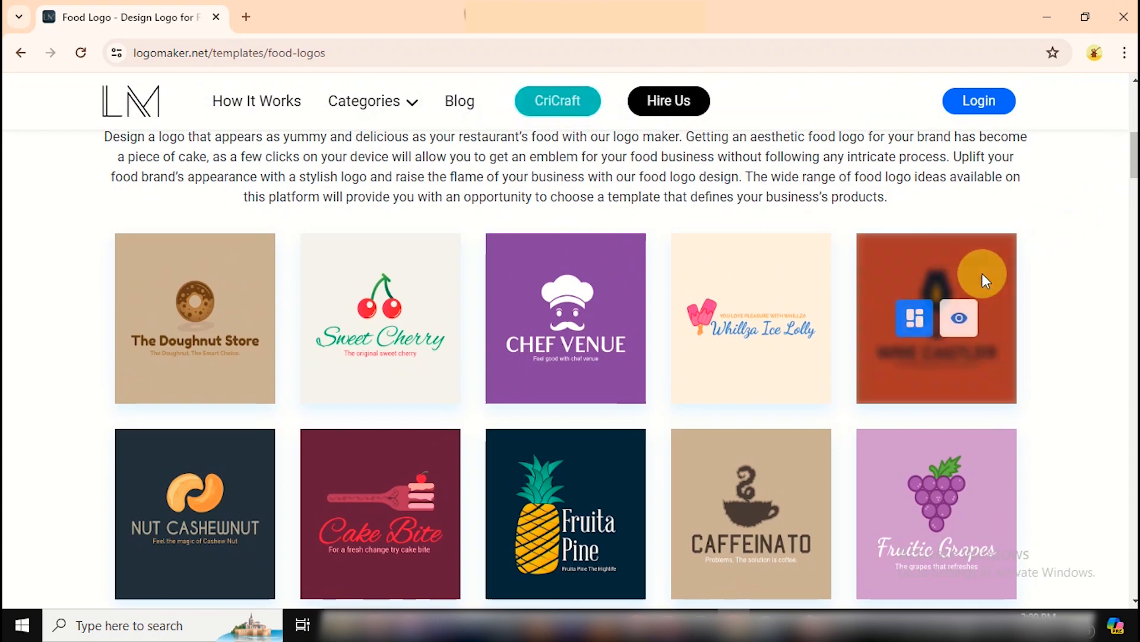
click(970, 322)
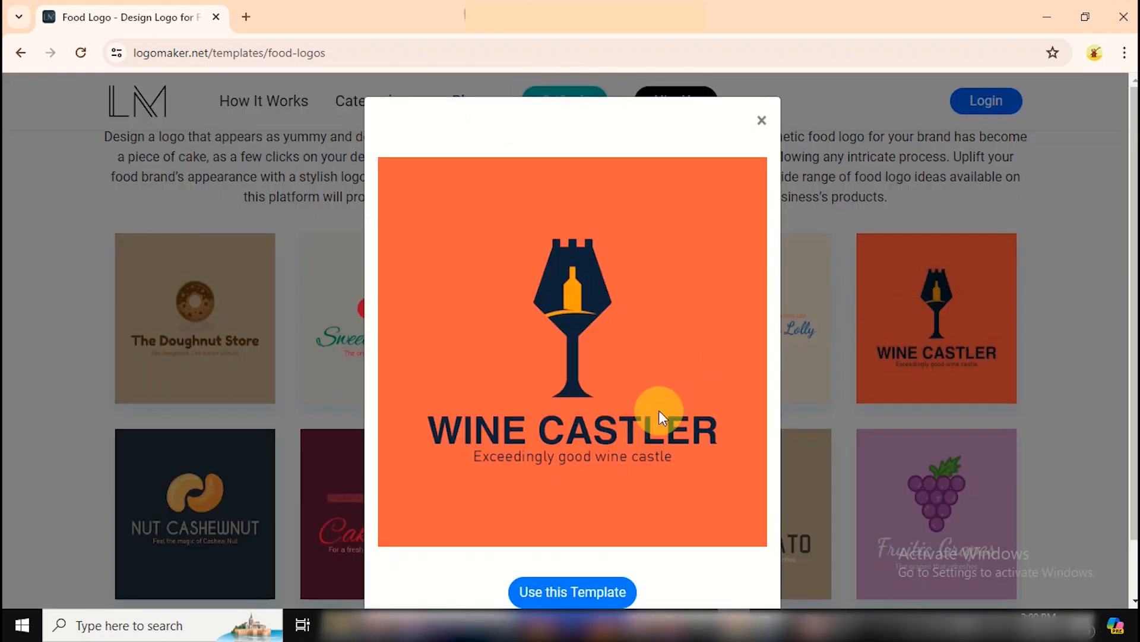
click(761, 121)
Step: Preview the Pnoodles template further down the food logo gallery and close the preview
drag(1135, 177, 1125, 304)
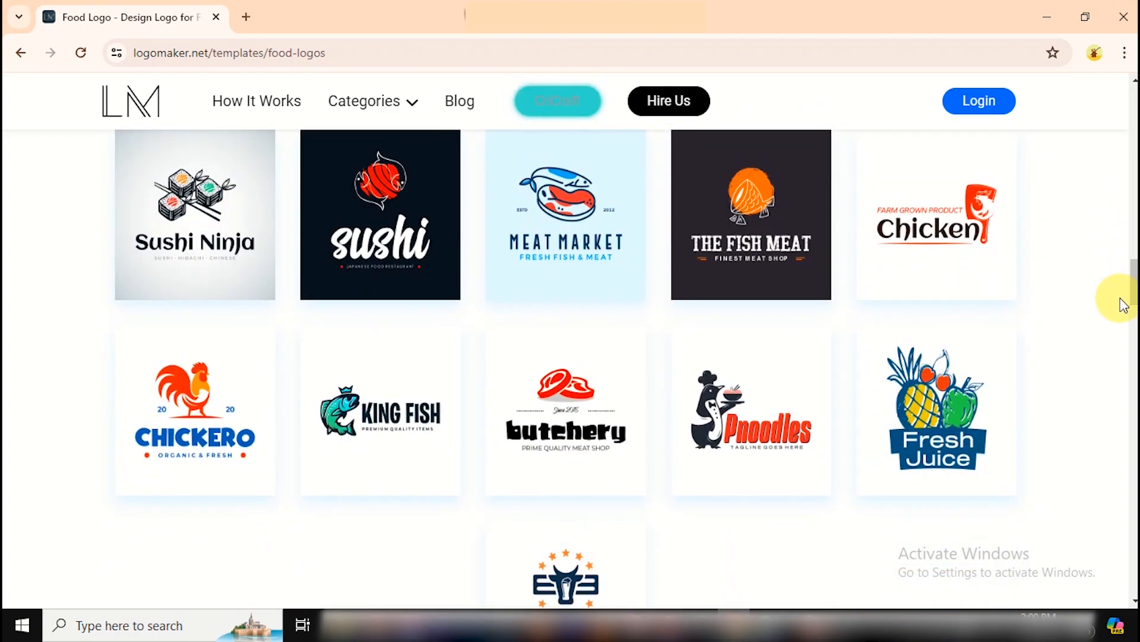
click(774, 409)
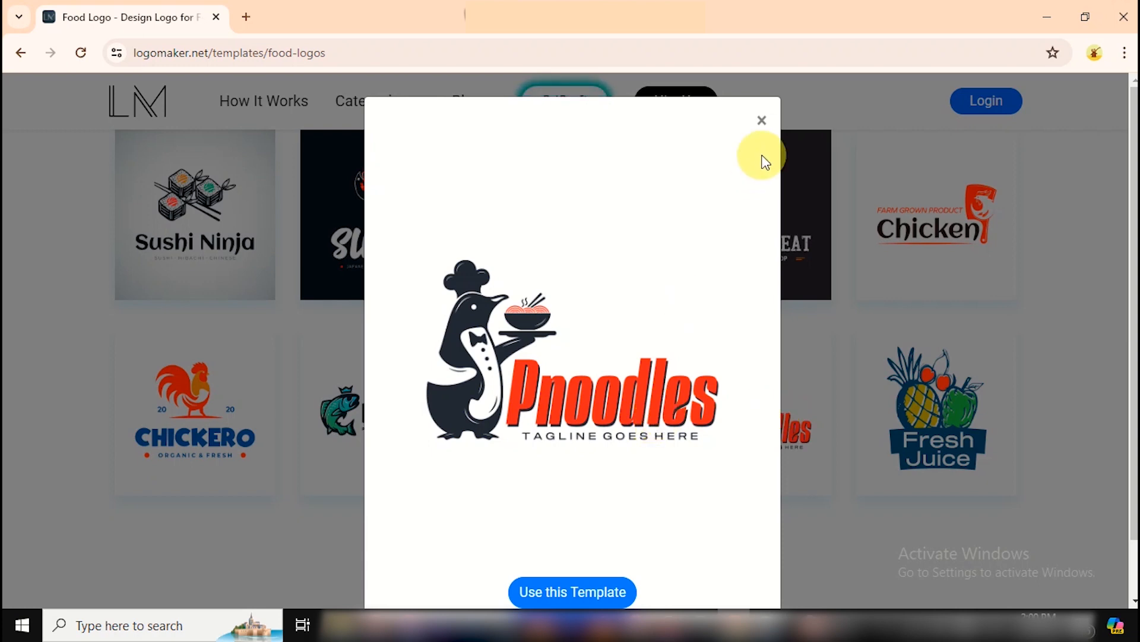
click(762, 121)
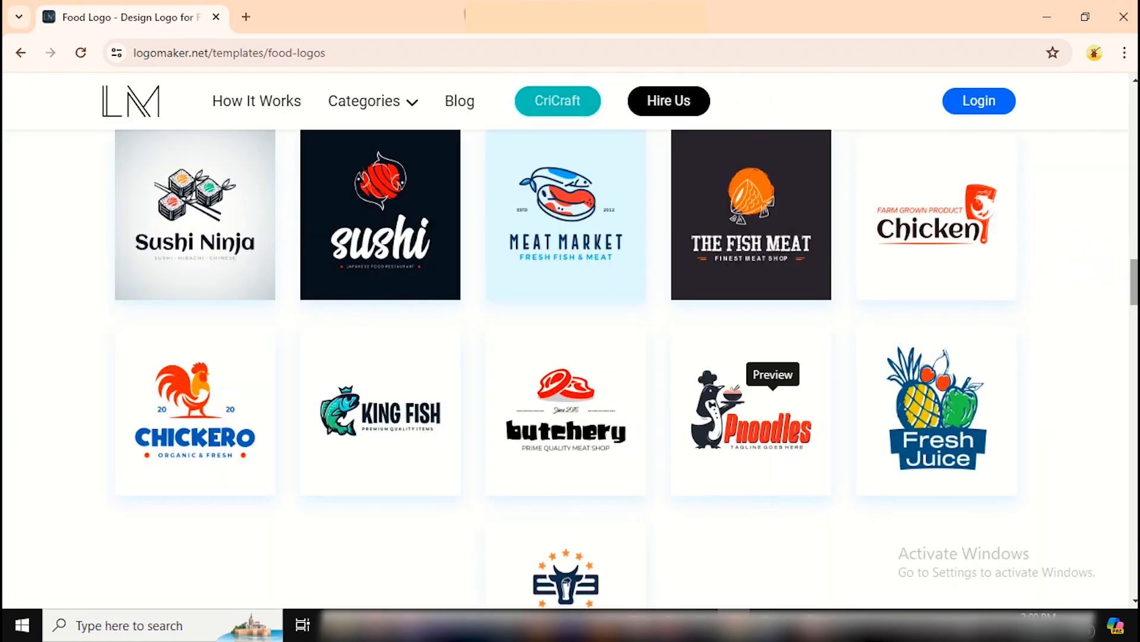
Step: Open the Wine Castler food template in the logo editor
drag(1134, 282, 1135, 150)
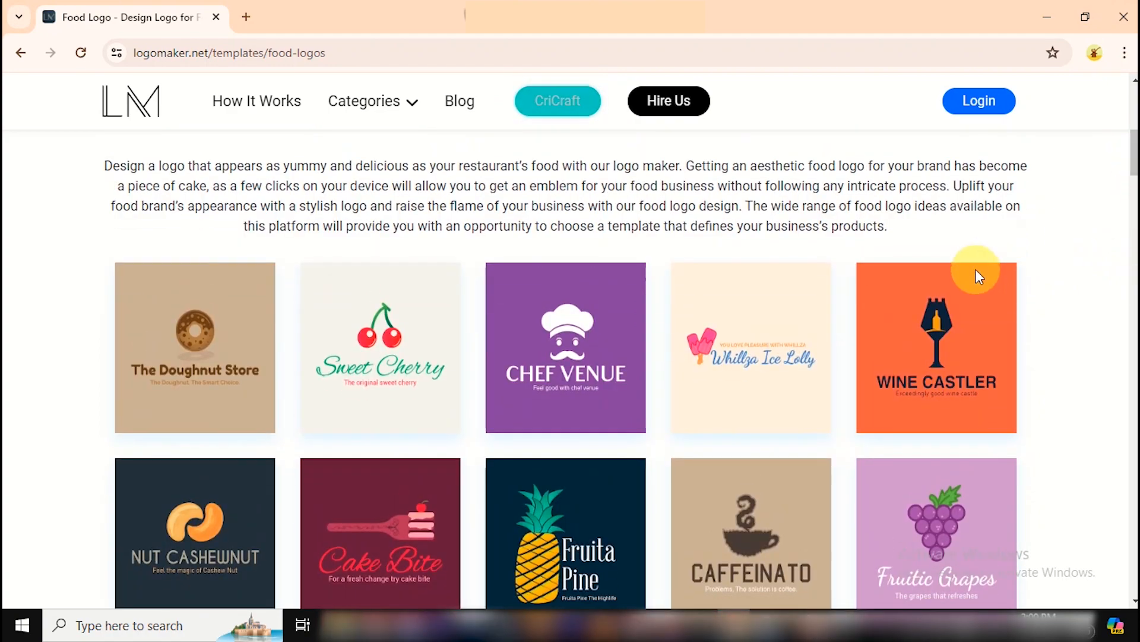
click(913, 344)
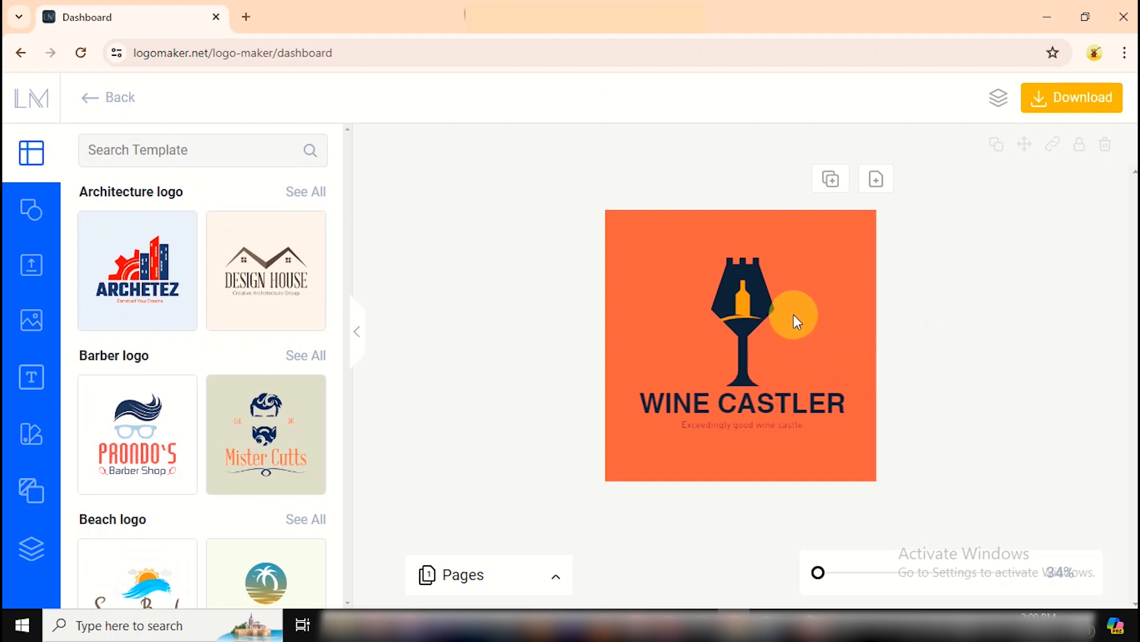
Step: Inspect the colour options for the glass graphic and background, and look through the editor's Food logo templates
click(751, 263)
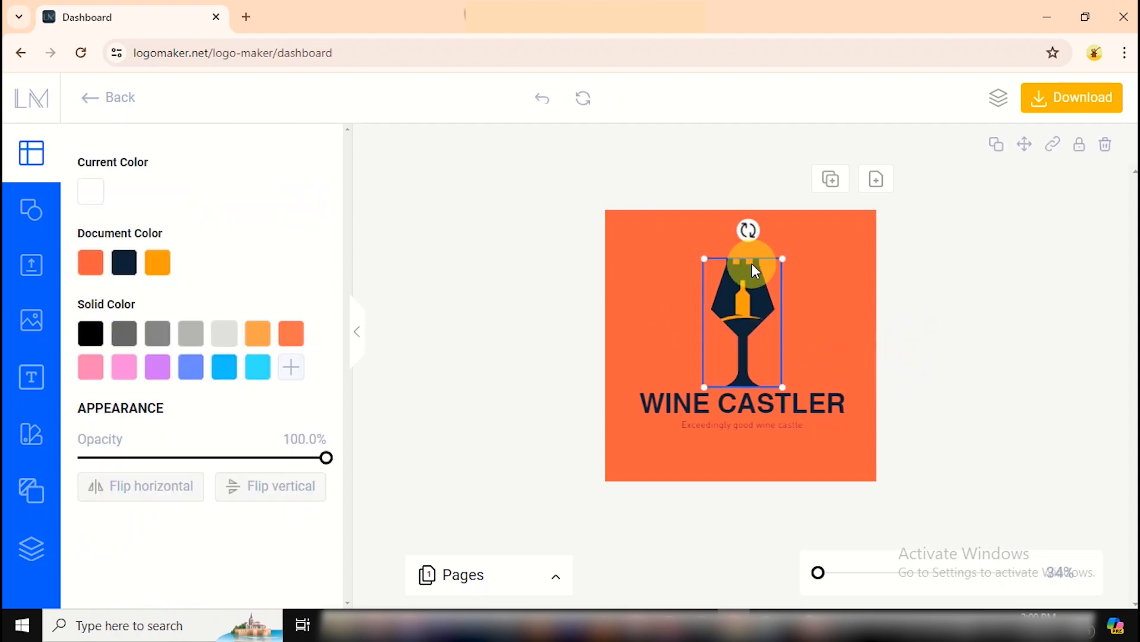
click(666, 362)
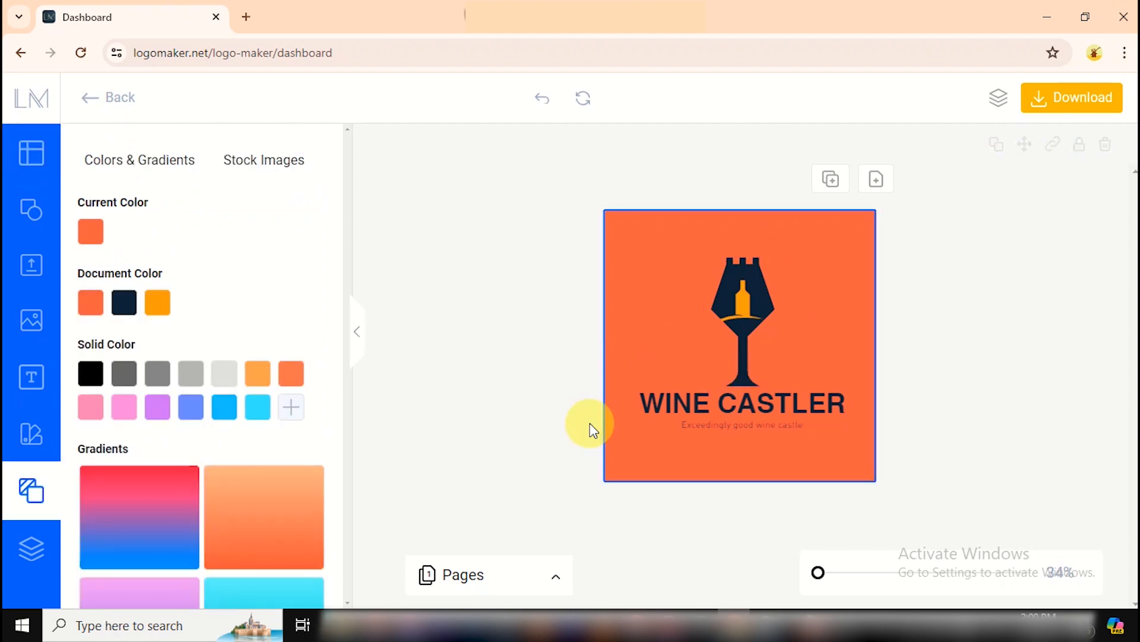
click(29, 166)
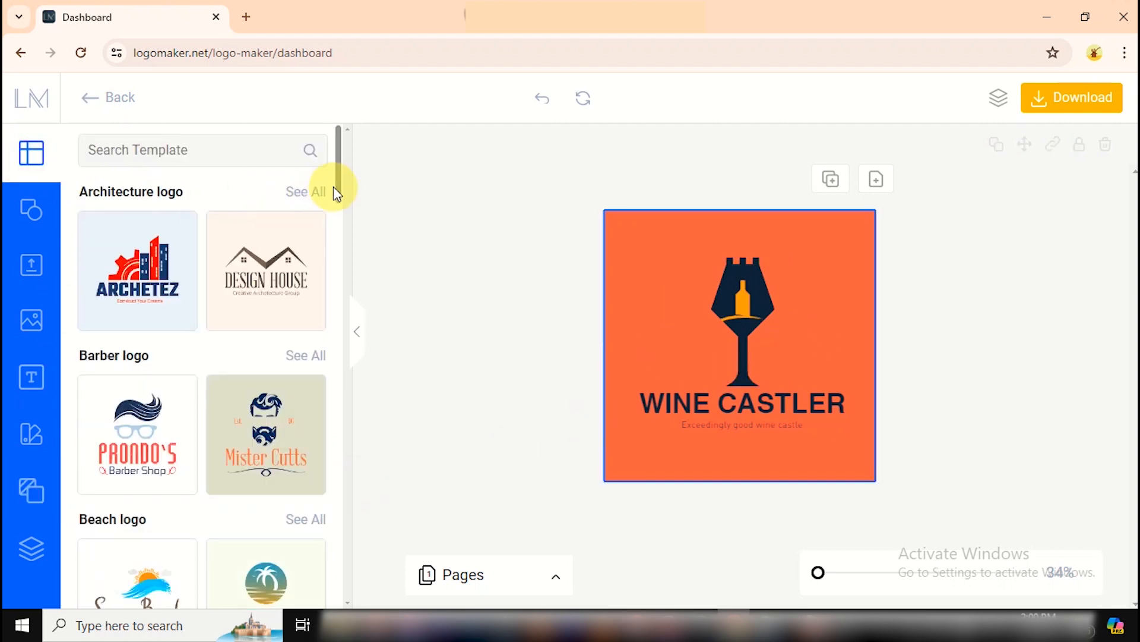
drag(337, 184, 305, 337)
scroll(305, 345, down, 2)
click(302, 310)
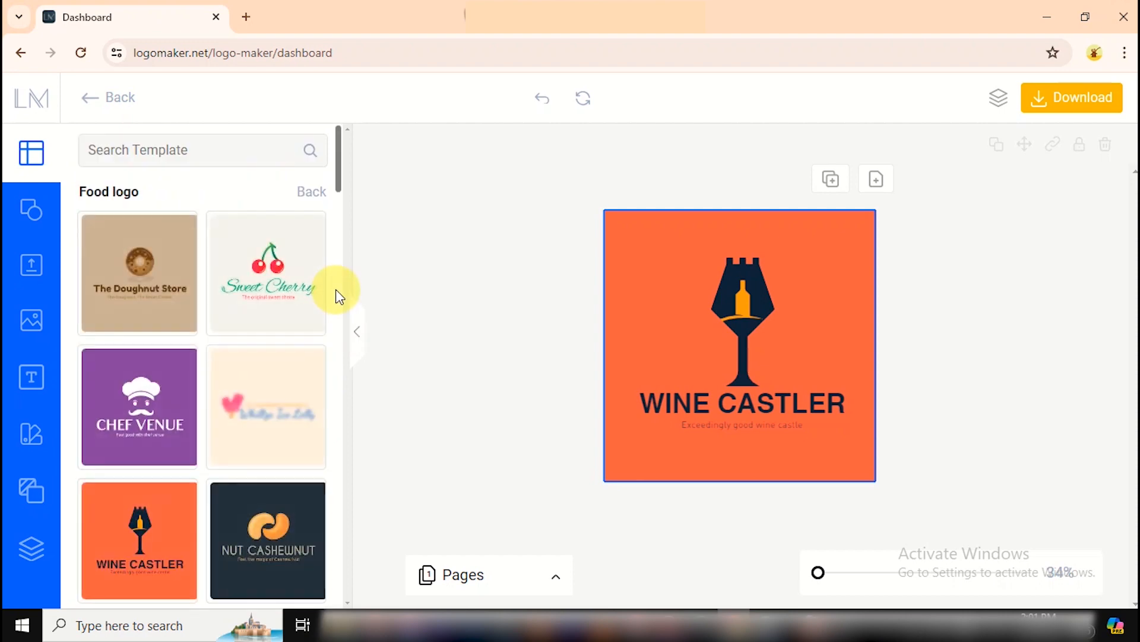
drag(339, 156, 347, 232)
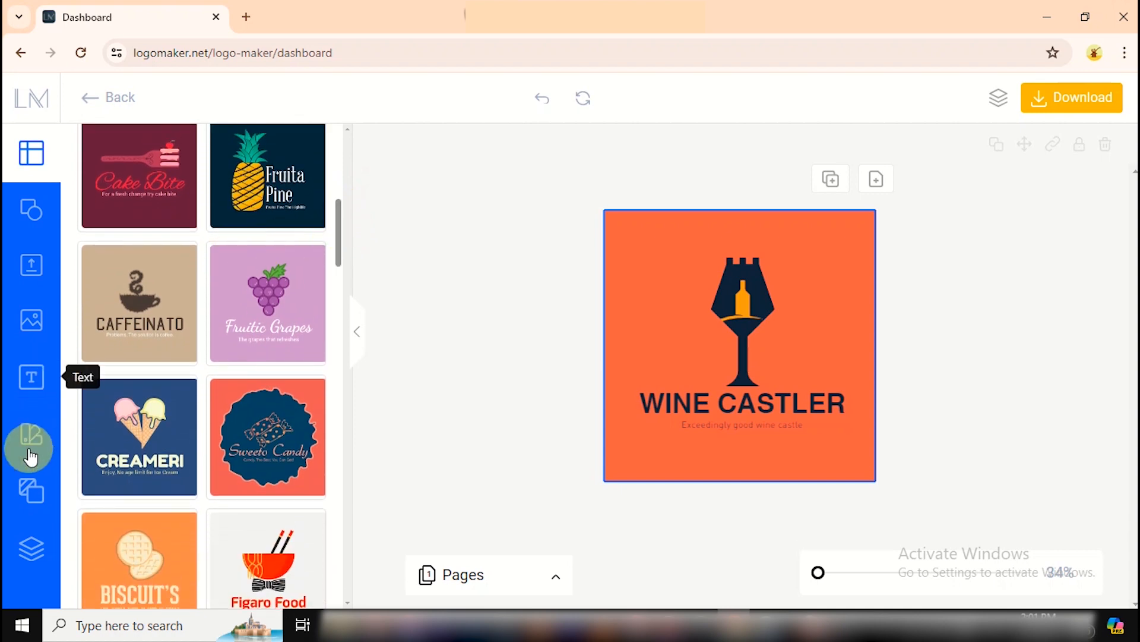
Step: Show the logo's layers and recolour the orange bottle graphic off-white, #F8F8FA
click(26, 537)
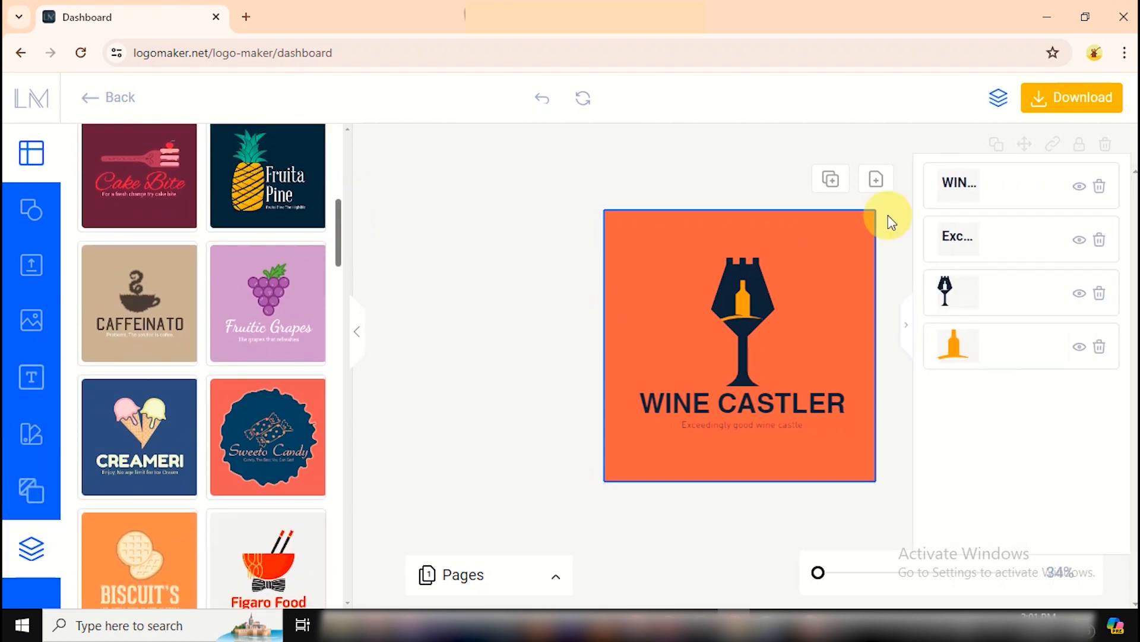
click(953, 343)
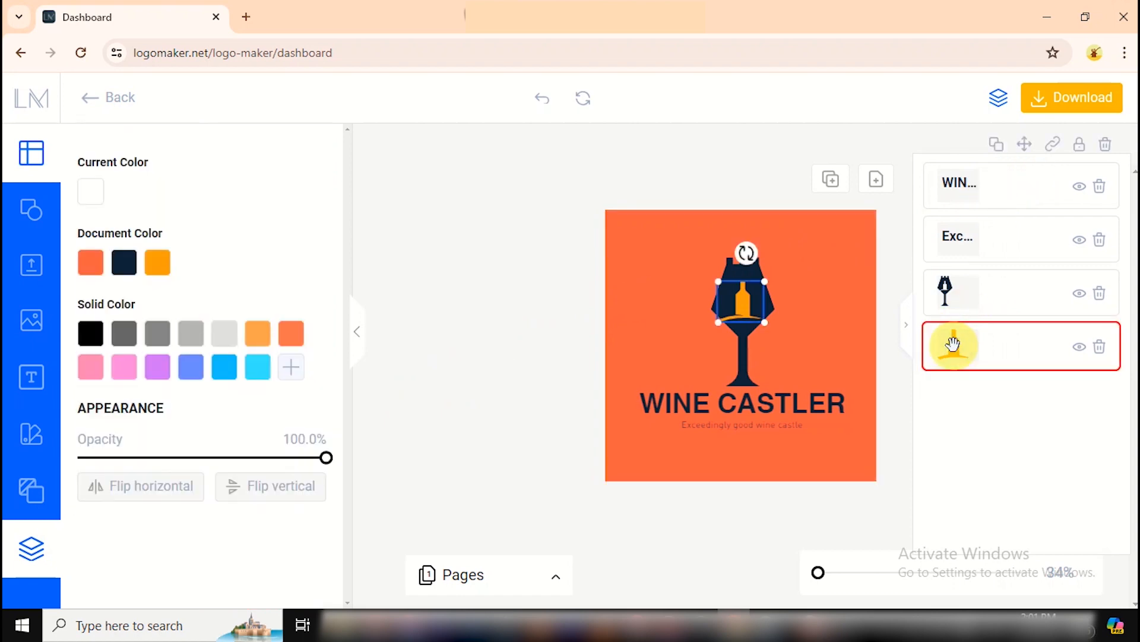
click(290, 368)
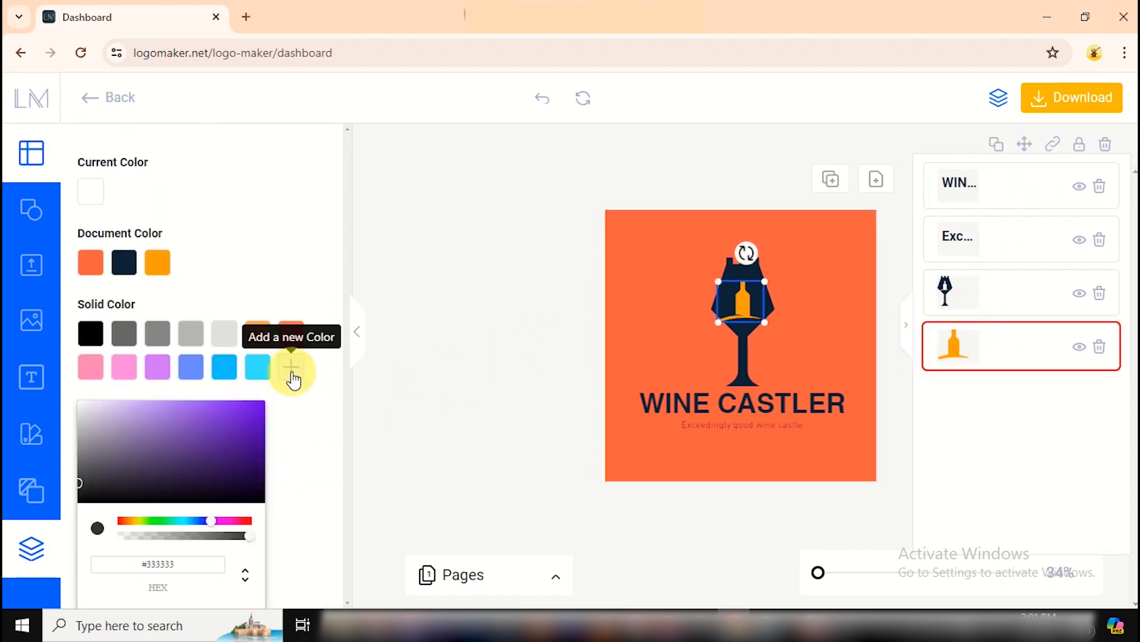
click(79, 403)
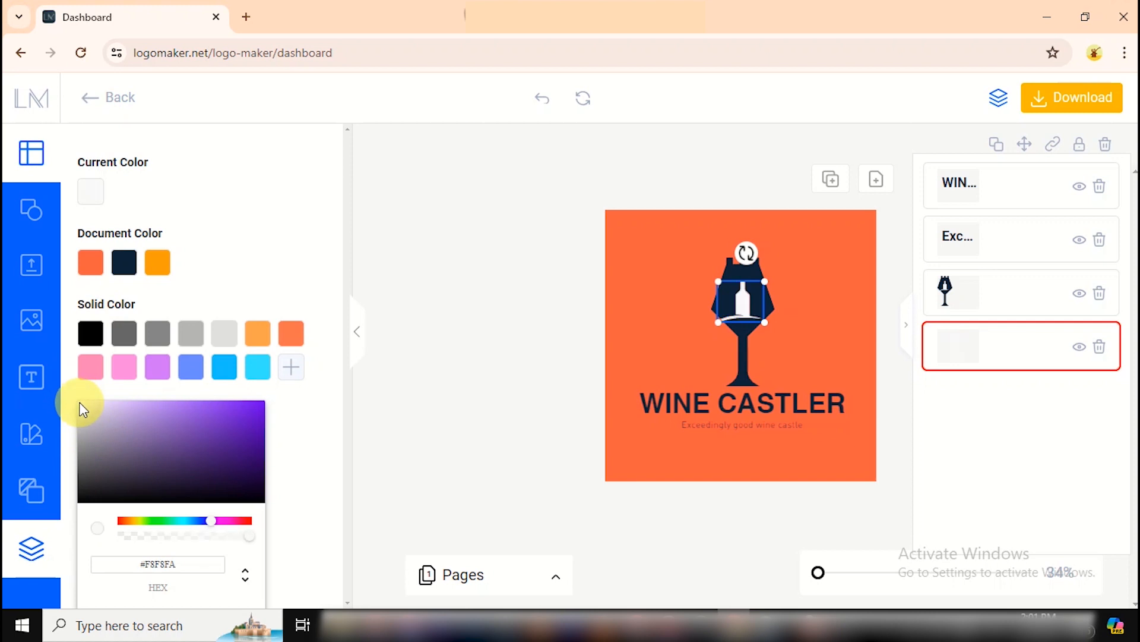
Step: Delete the tagline "Exceedingly good wine castle" and the WINE CASTLER title text from the logo
click(1016, 251)
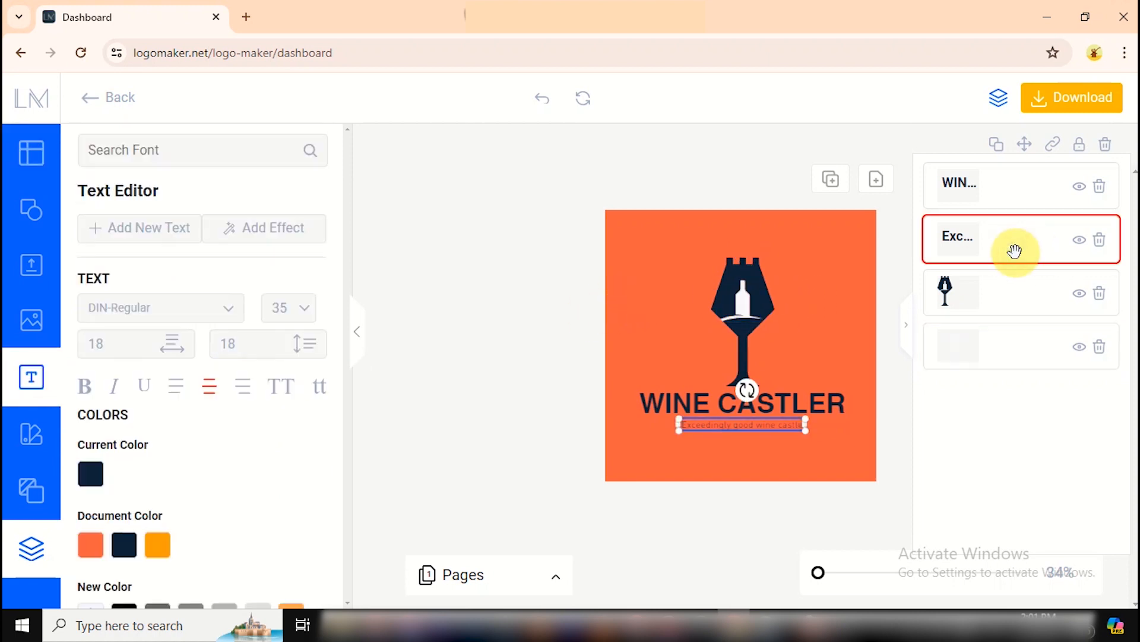
click(1100, 241)
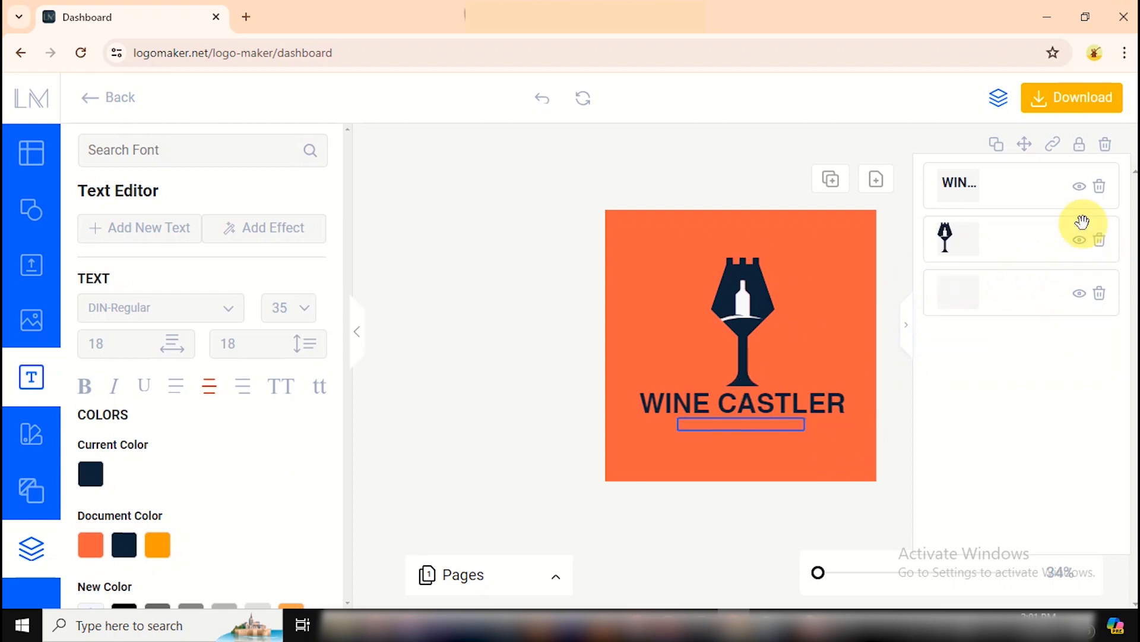
click(1034, 186)
click(1100, 188)
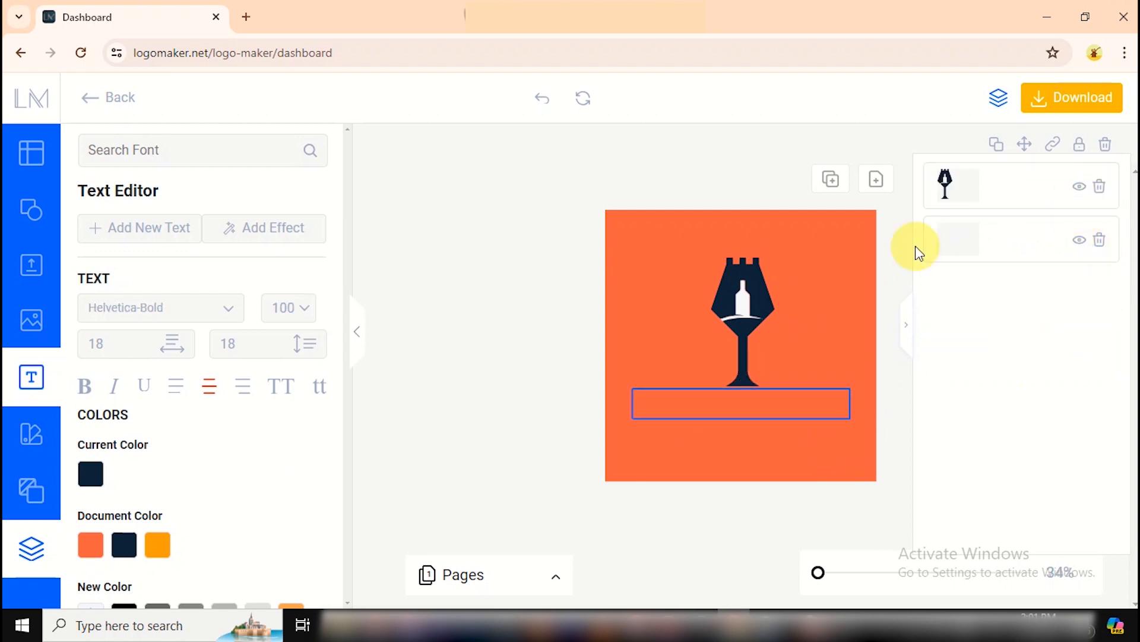
Step: Change the logo's background to a custom off-white colour, #F4F3F3
click(849, 263)
click(291, 407)
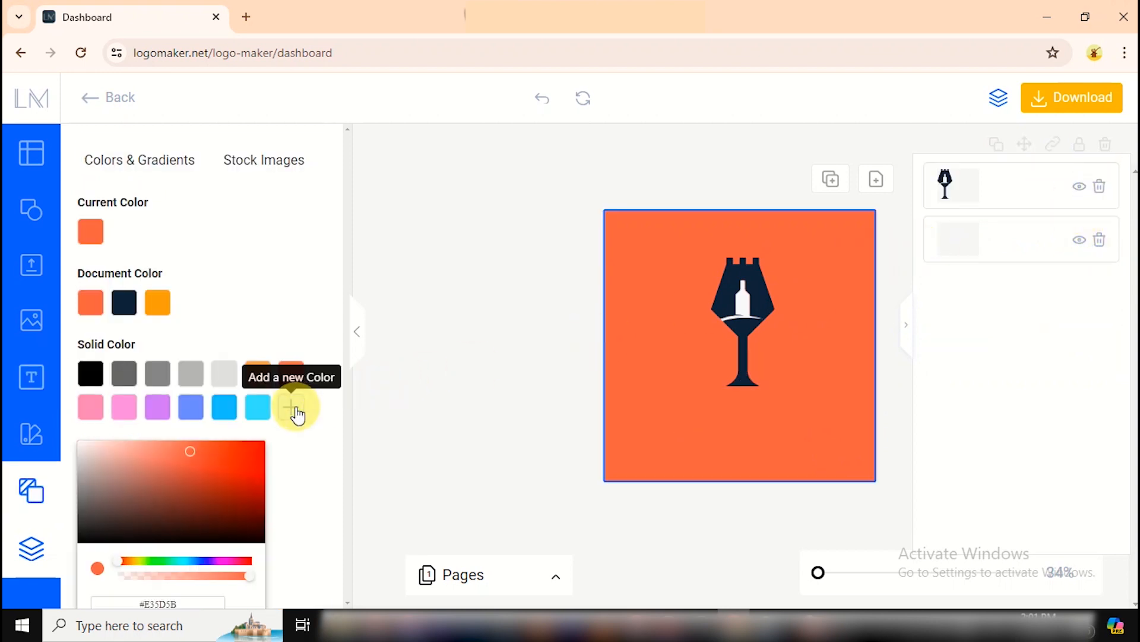
drag(341, 214, 342, 239)
click(79, 304)
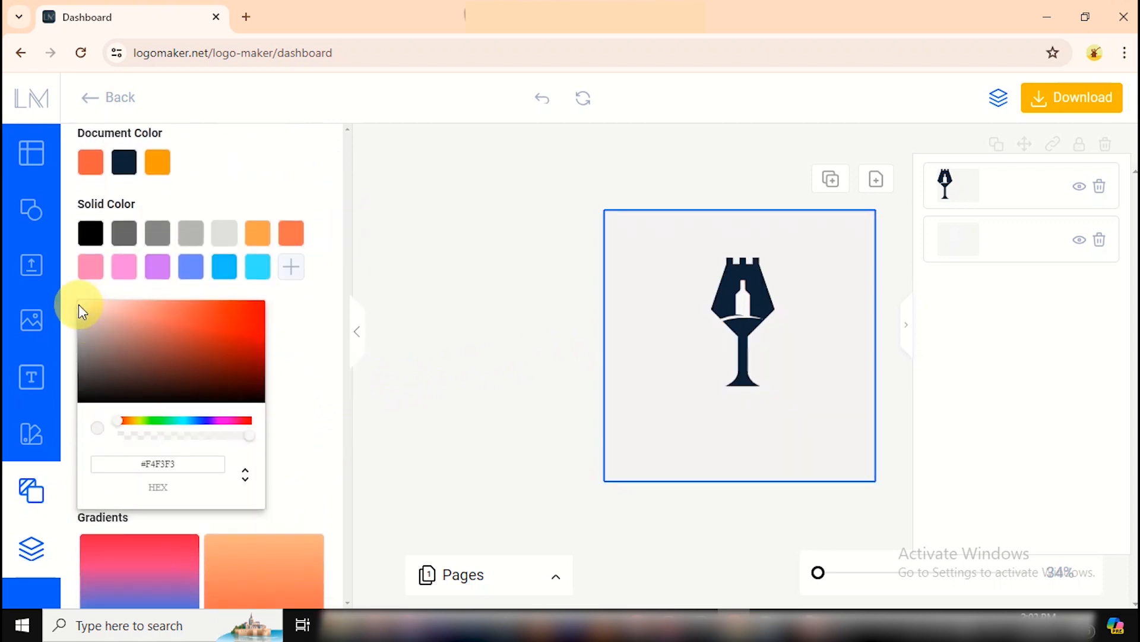
Step: Enlarge the wine glass graphic proportionally so it nearly fills the canvas height, and move it to about the canvas centre
click(741, 295)
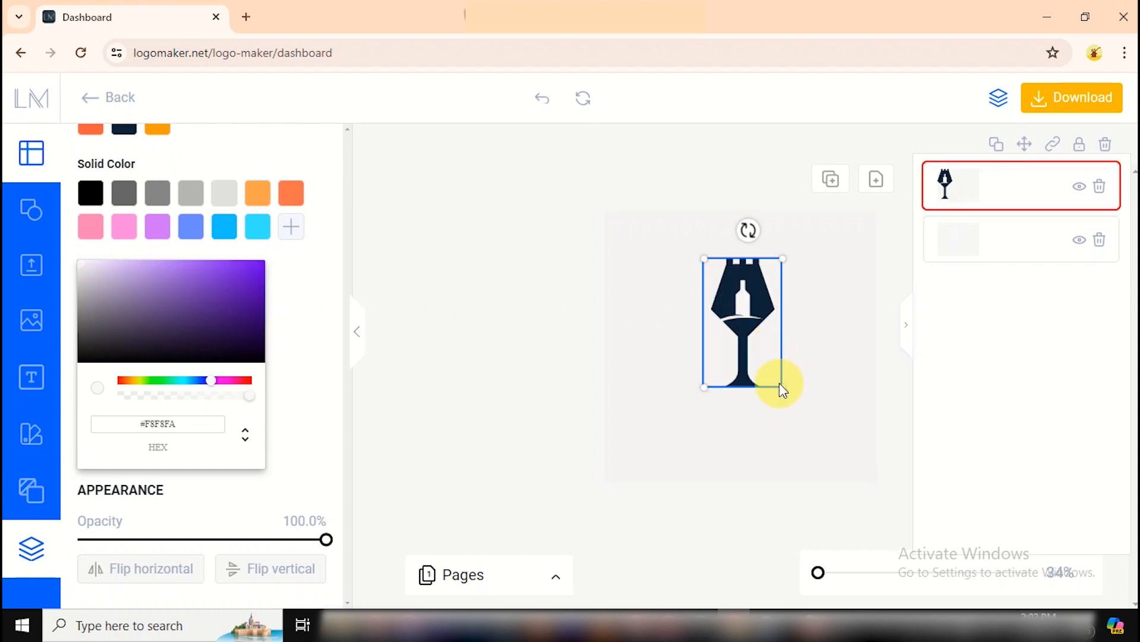
drag(782, 385, 866, 456)
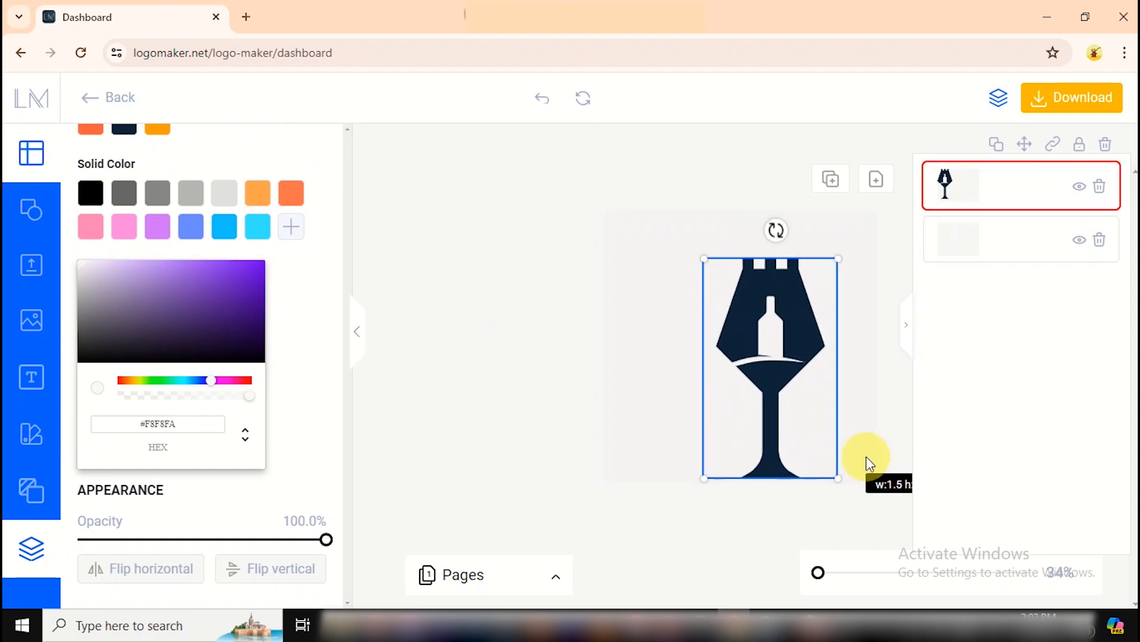
drag(781, 354, 765, 335)
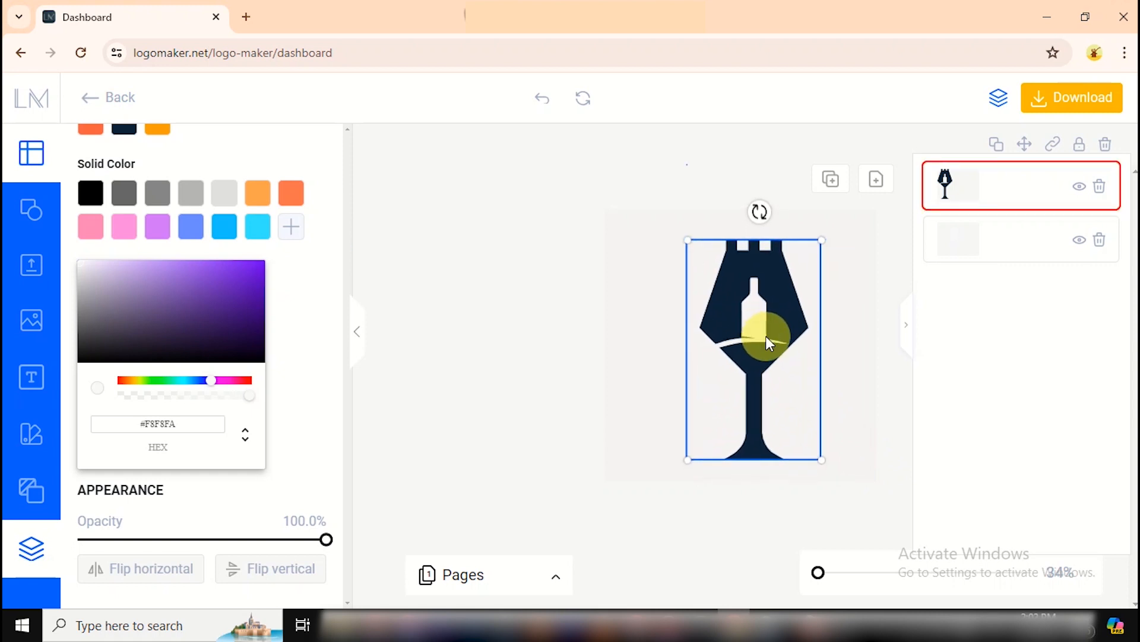
click(607, 244)
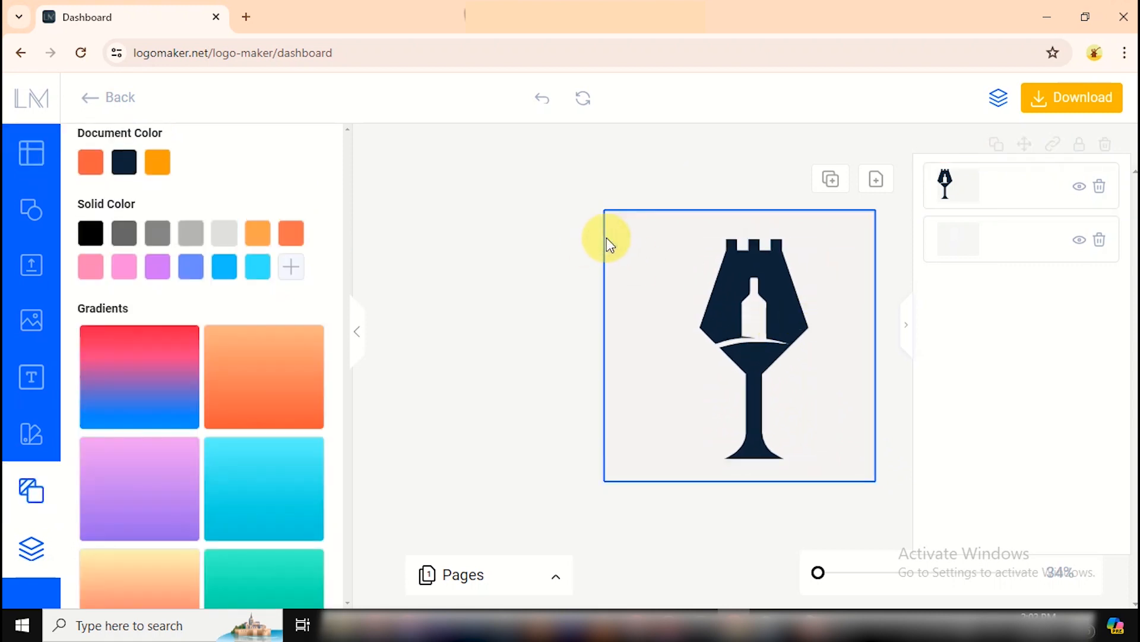
Step: Hide the logo's layers list and download the finished logo as a PNG image
click(31, 546)
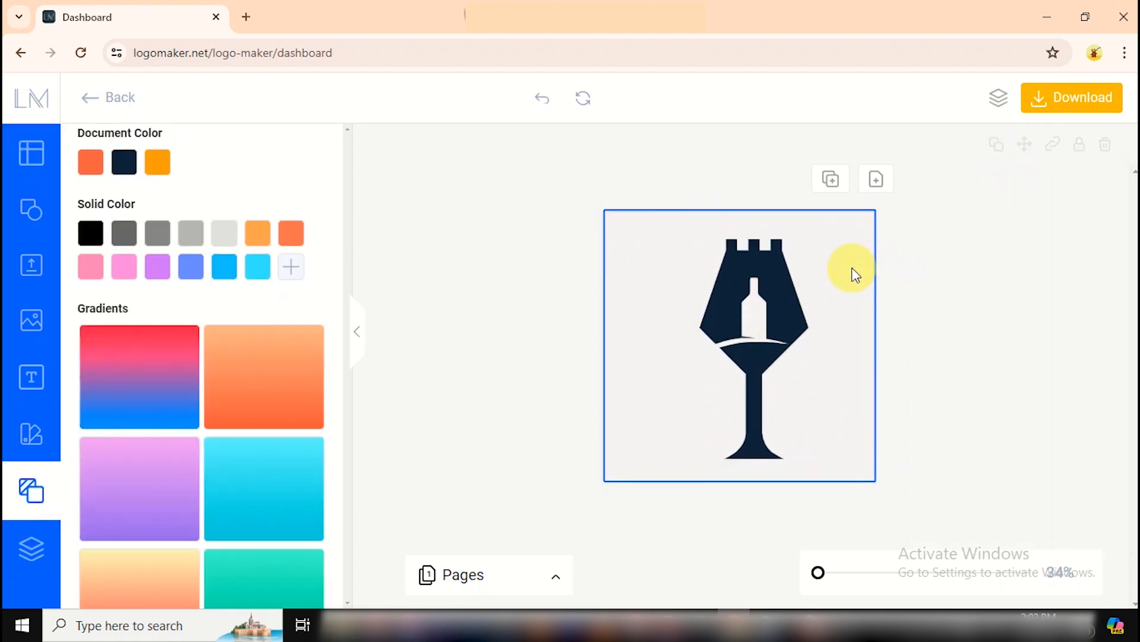
click(1079, 93)
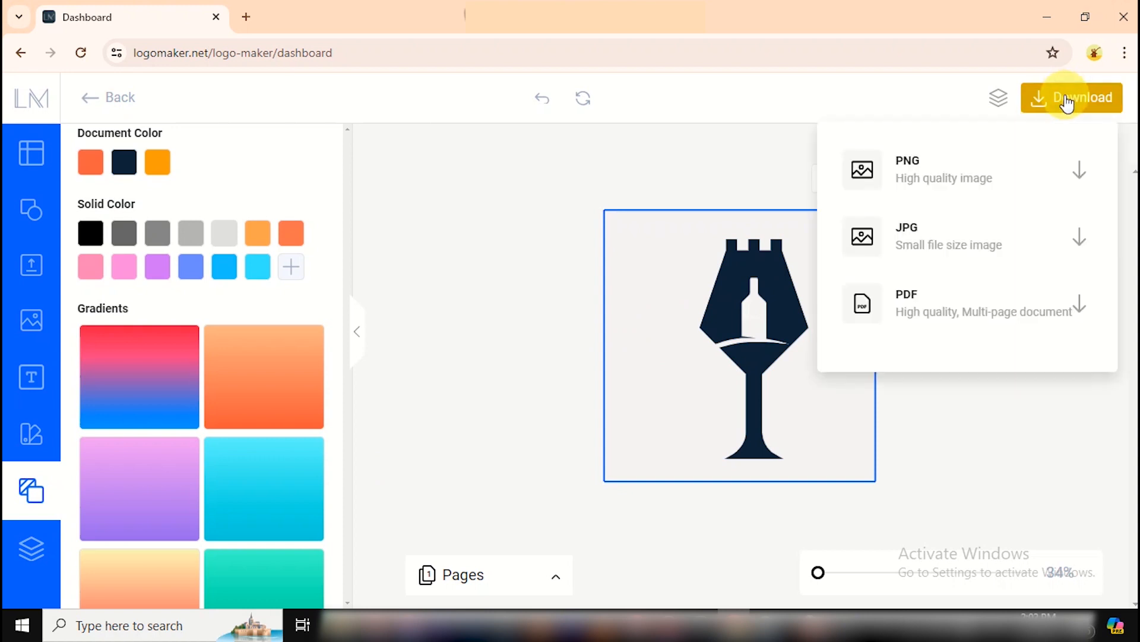
click(908, 171)
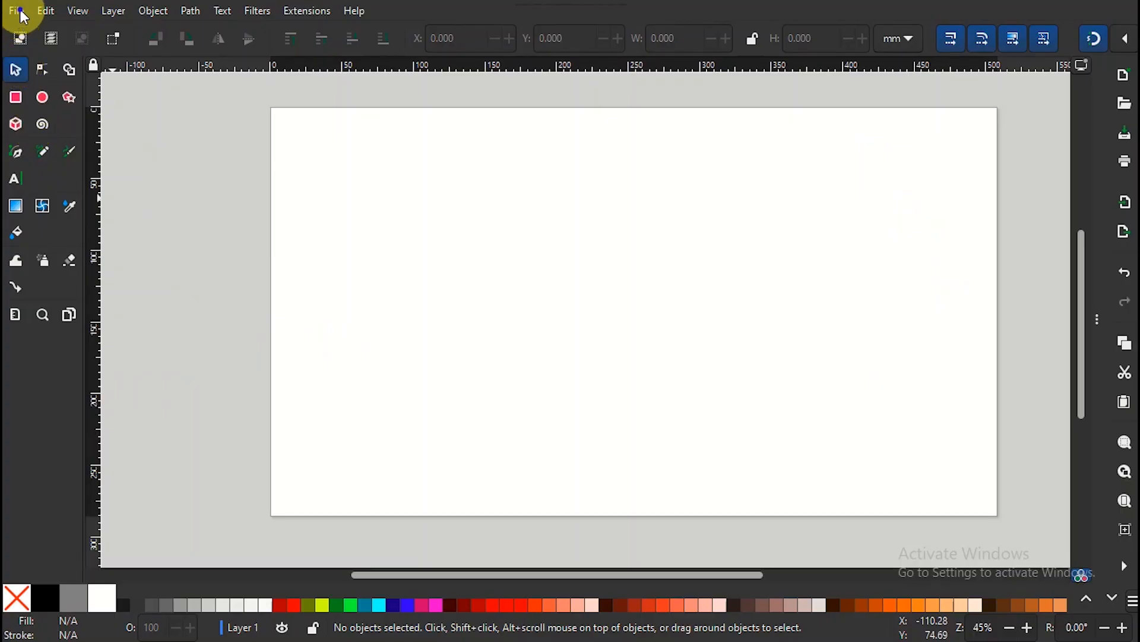
Step: Switch to Inkscape and import the downloaded logo image x9rrp8mr with the default import settings
click(18, 12)
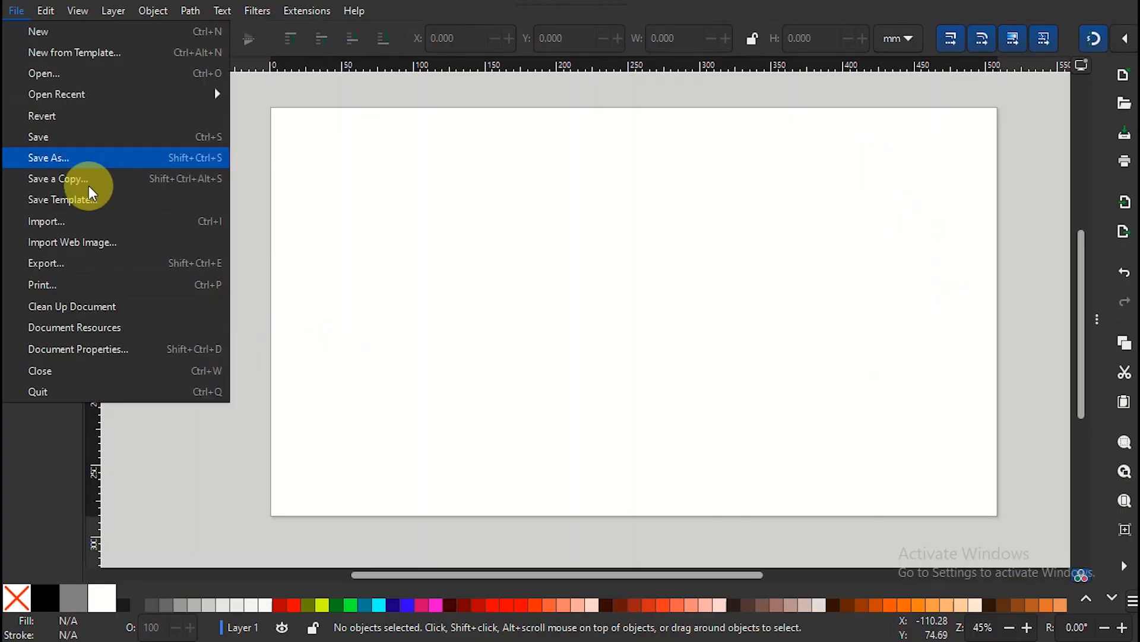
click(83, 223)
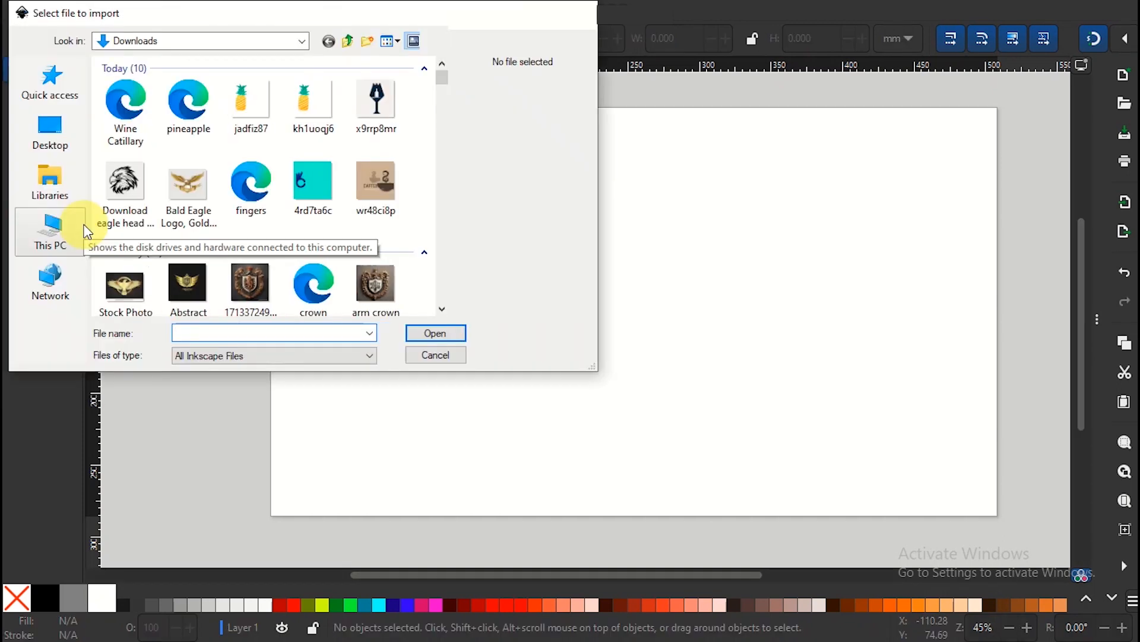
click(374, 104)
click(433, 330)
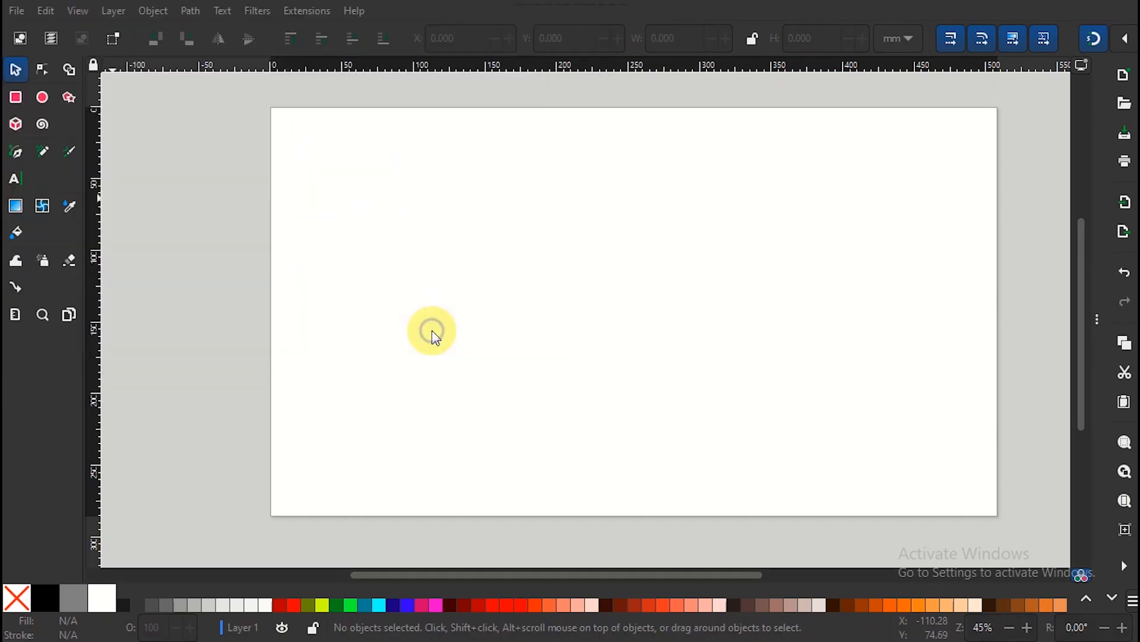
click(327, 302)
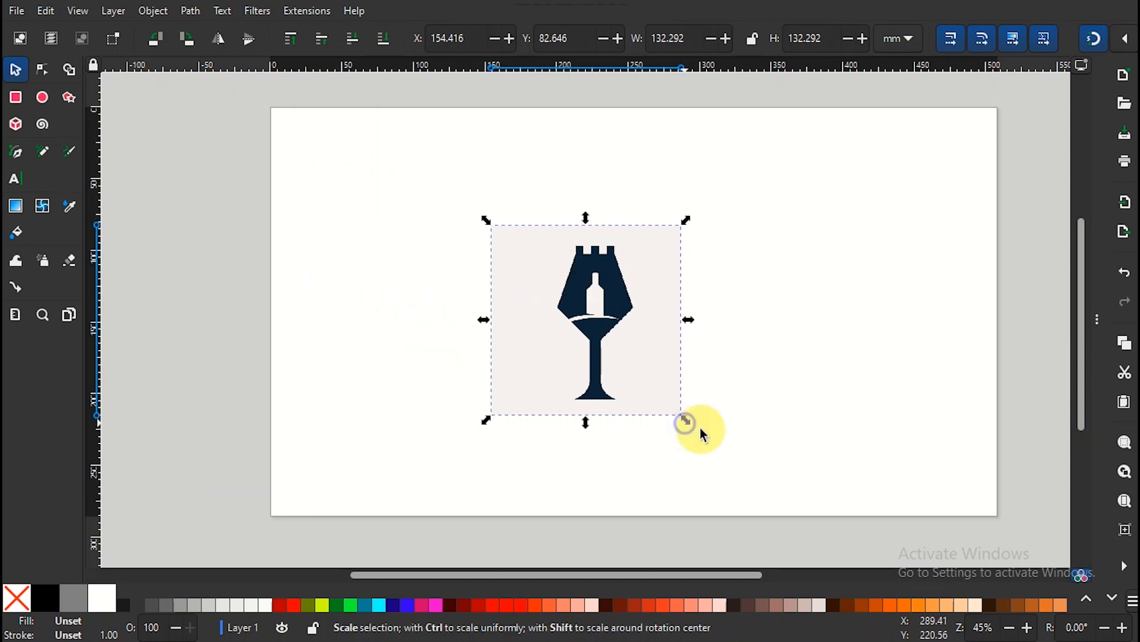
Step: Scale the imported image proportionally to about 203 mm square and centre it horizontally and vertically on the page
ctrl+drag(700, 428, 842, 509)
click(153, 11)
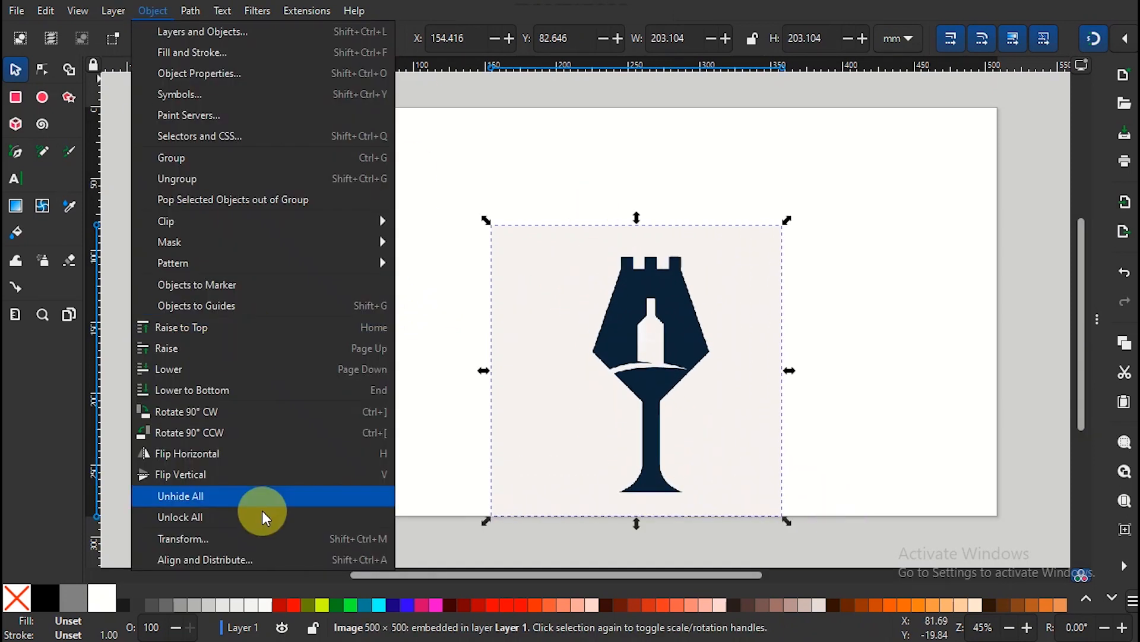
click(255, 557)
click(951, 233)
click(950, 262)
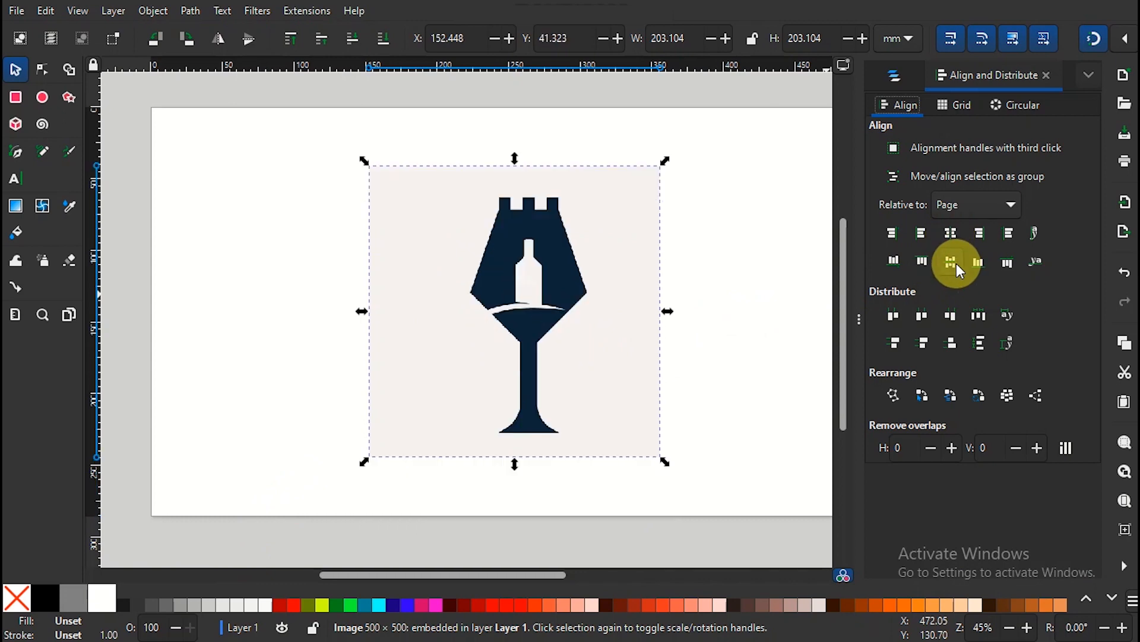
key(F12)
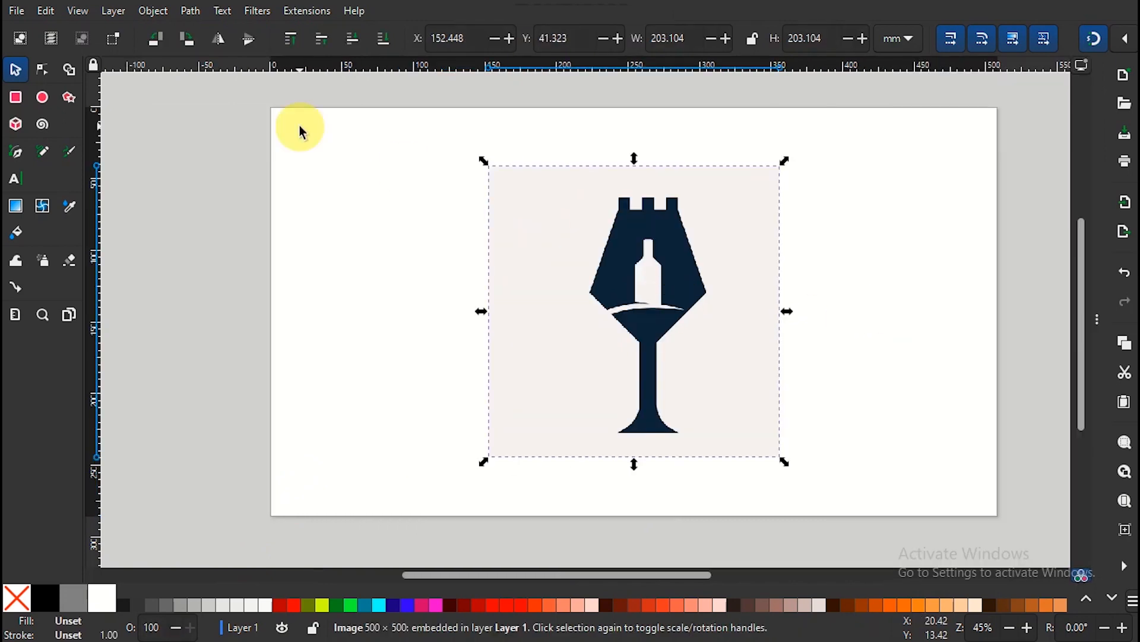
Step: Trace the logo image into a vector path using single-scan Brightness cutoff with Smooth corners set to 0.93
click(191, 11)
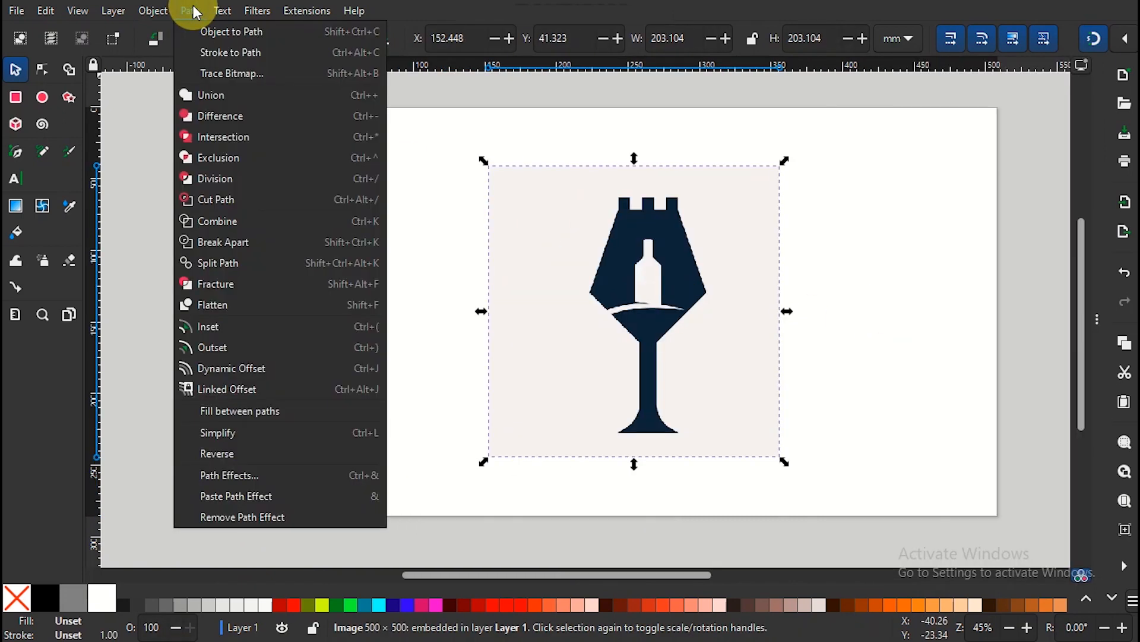
click(228, 74)
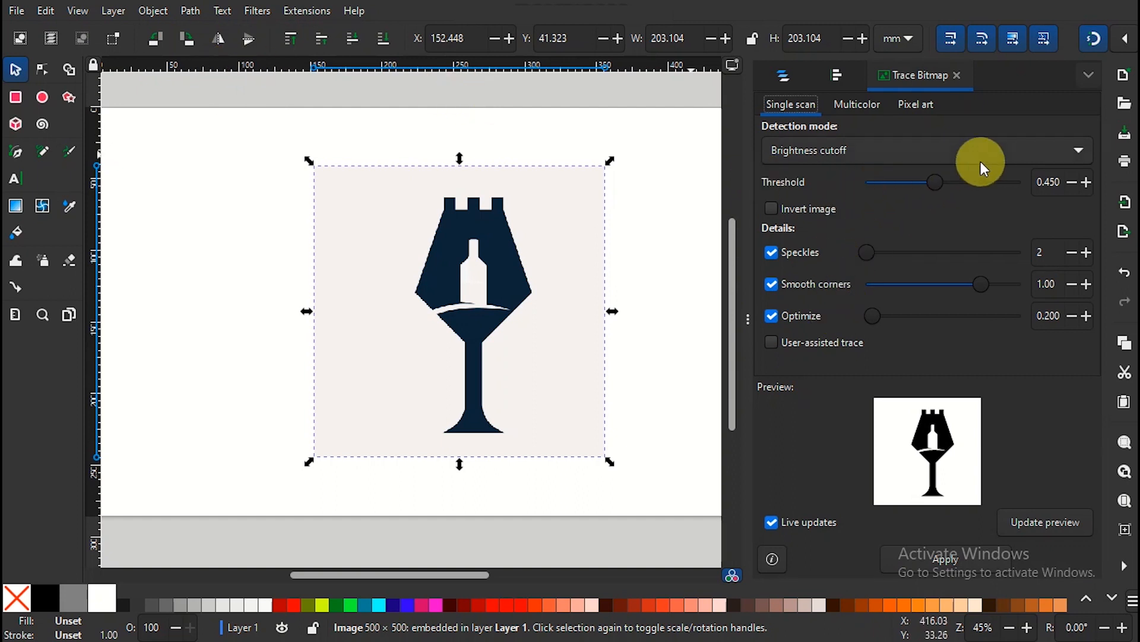
click(1078, 149)
click(918, 154)
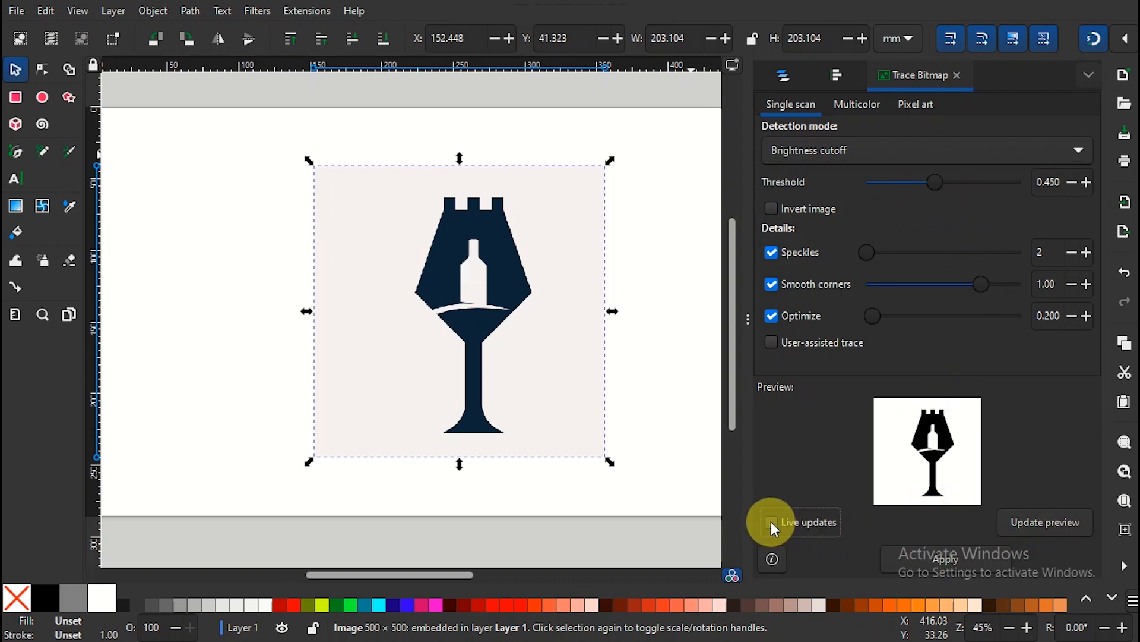
drag(976, 289, 973, 286)
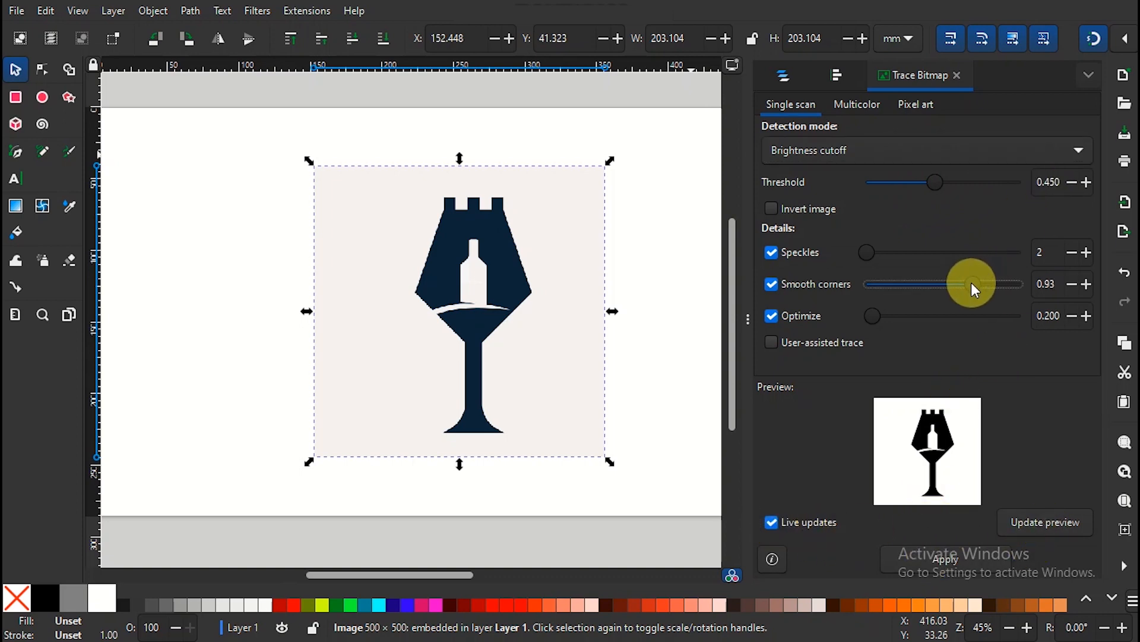
click(930, 559)
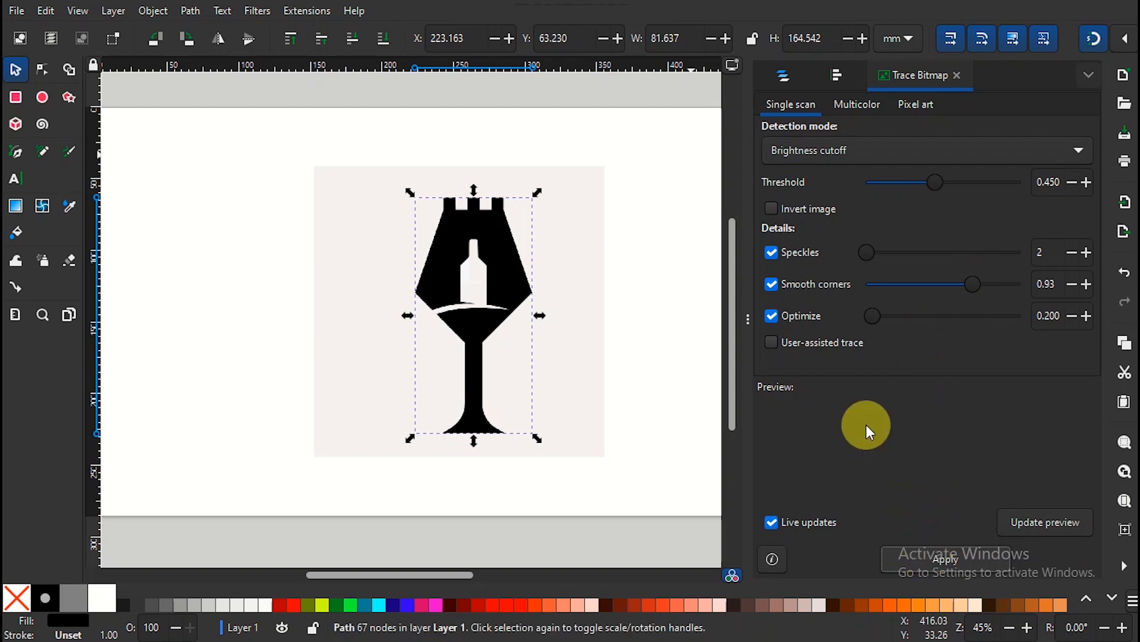
Step: Delete the original bitmap image behind the traced glass and select the remaining vector path
click(748, 319)
click(757, 257)
key(Delete)
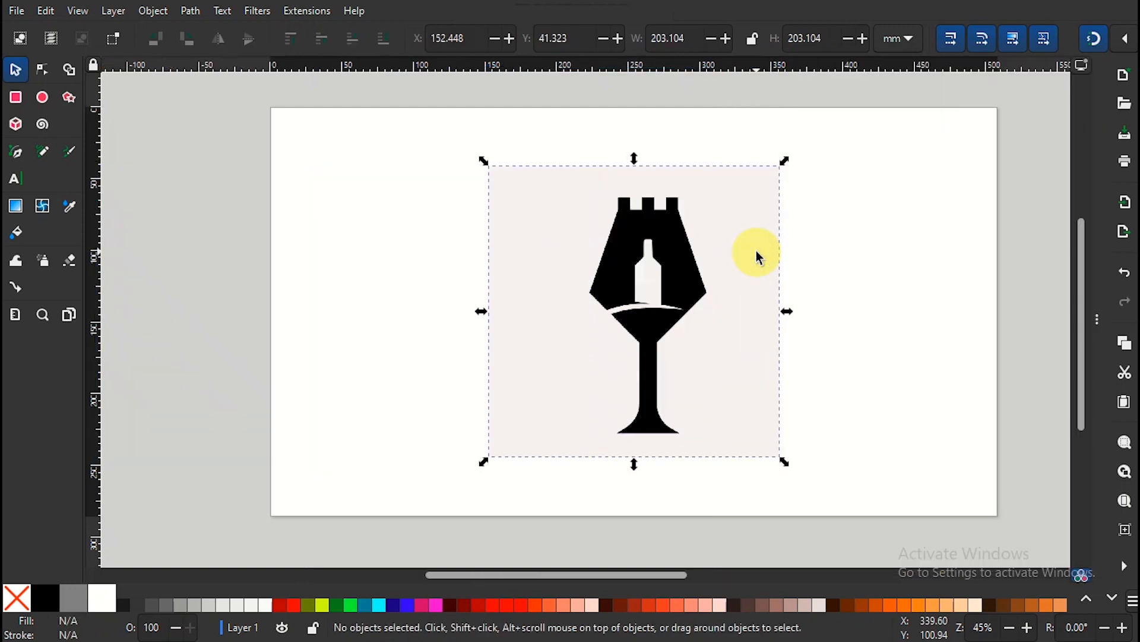
click(683, 274)
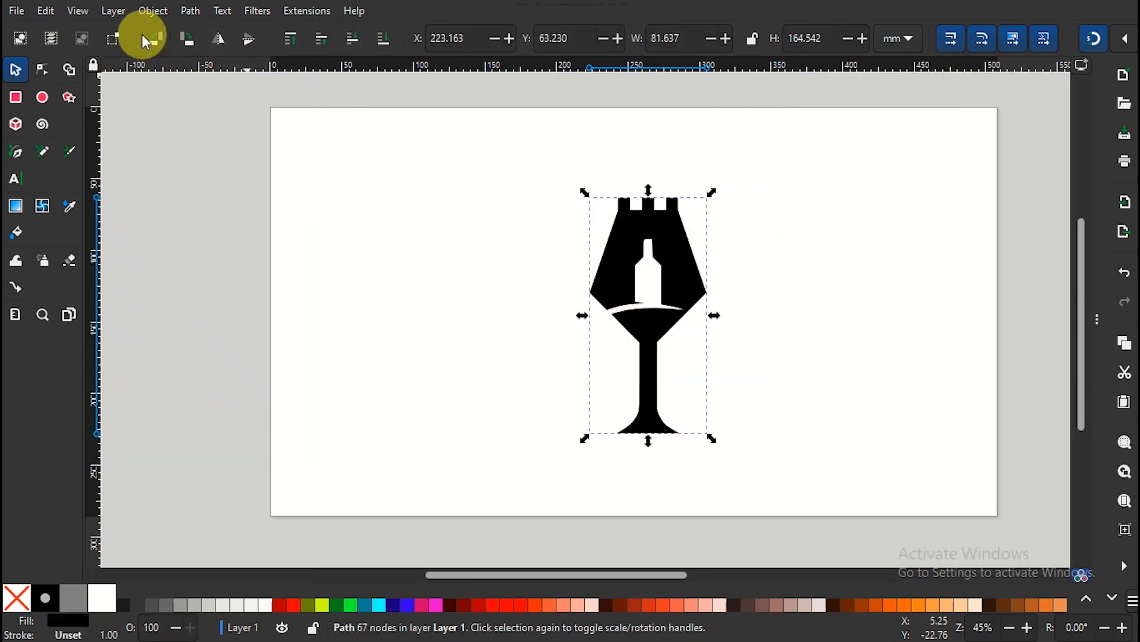
Step: Set up a single-file page export of the traced glass as an Inkscape SVG named "wine Catillary"
click(144, 11)
click(11, 9)
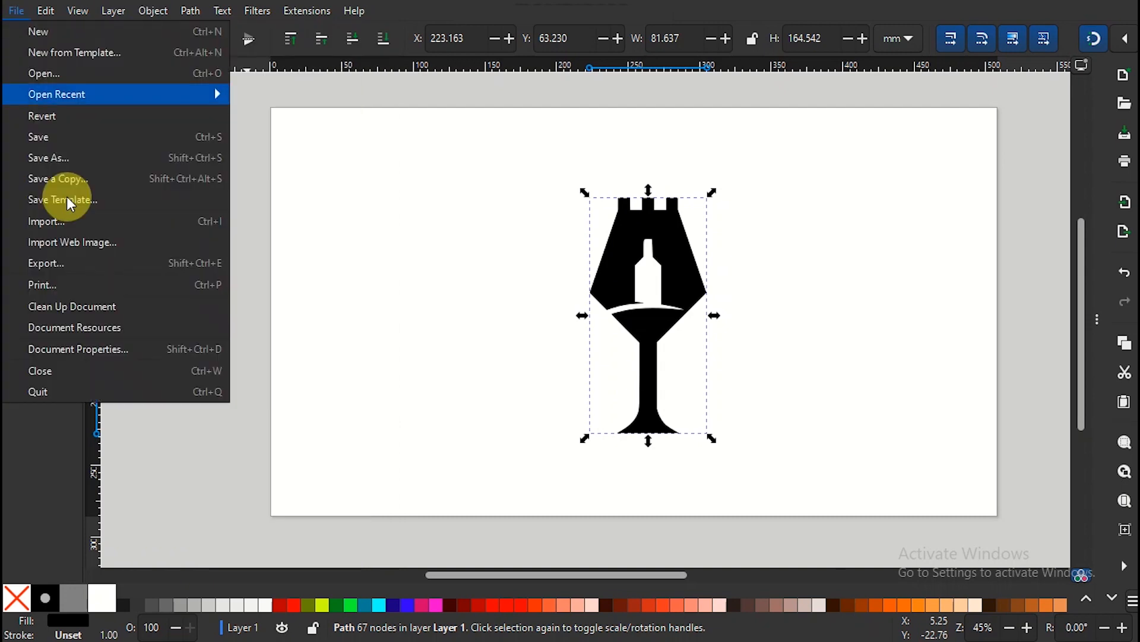
click(56, 263)
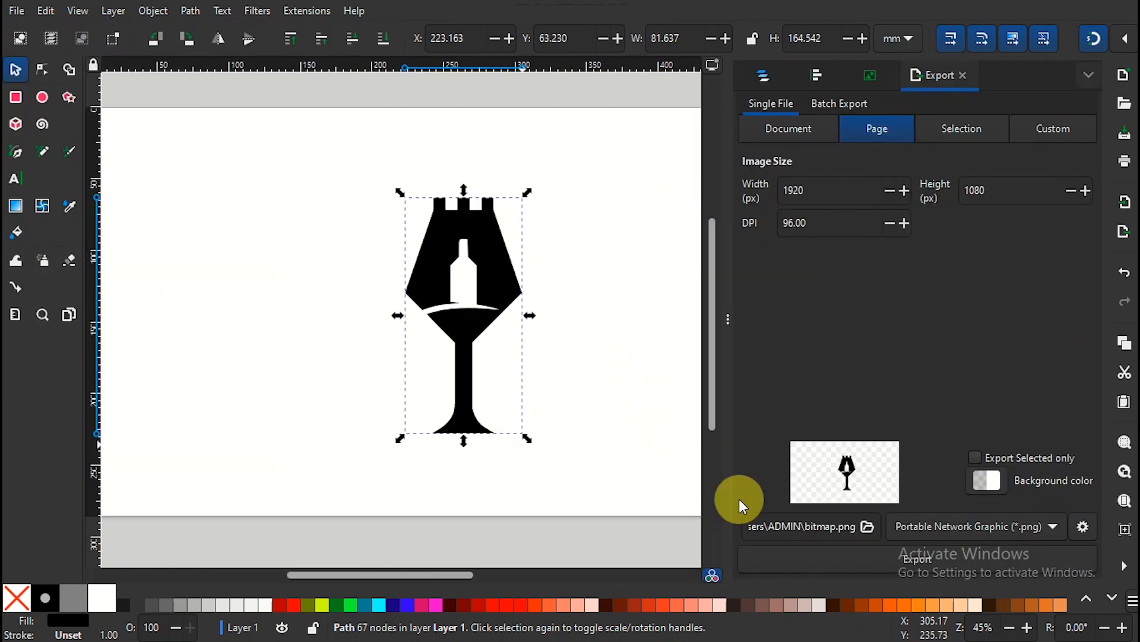
click(868, 527)
text(wine )
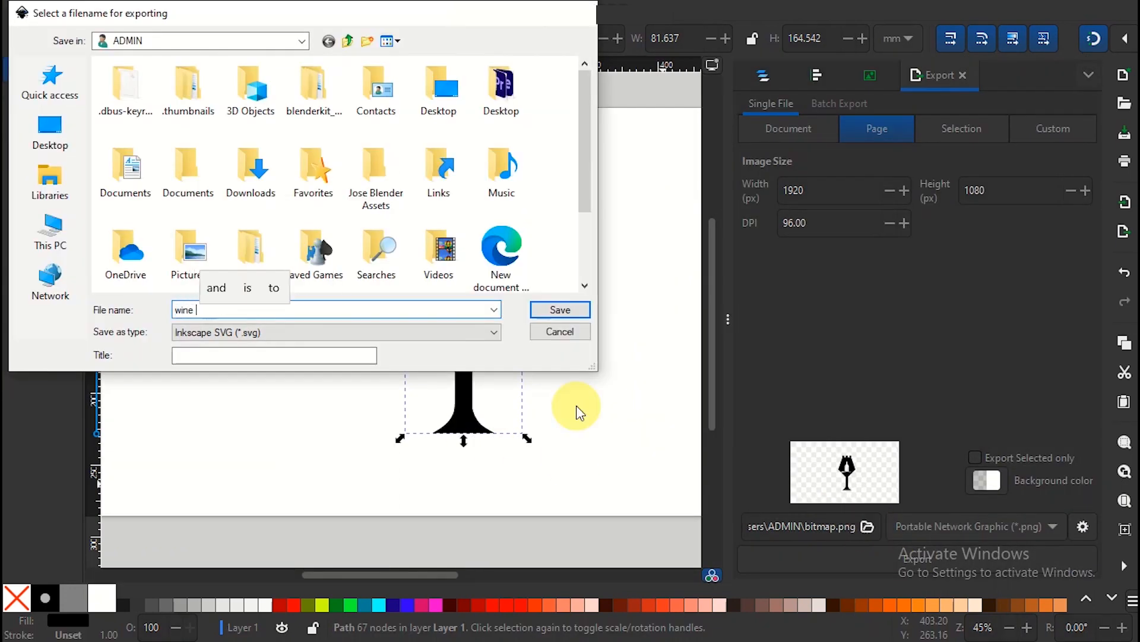
text(Catillary)
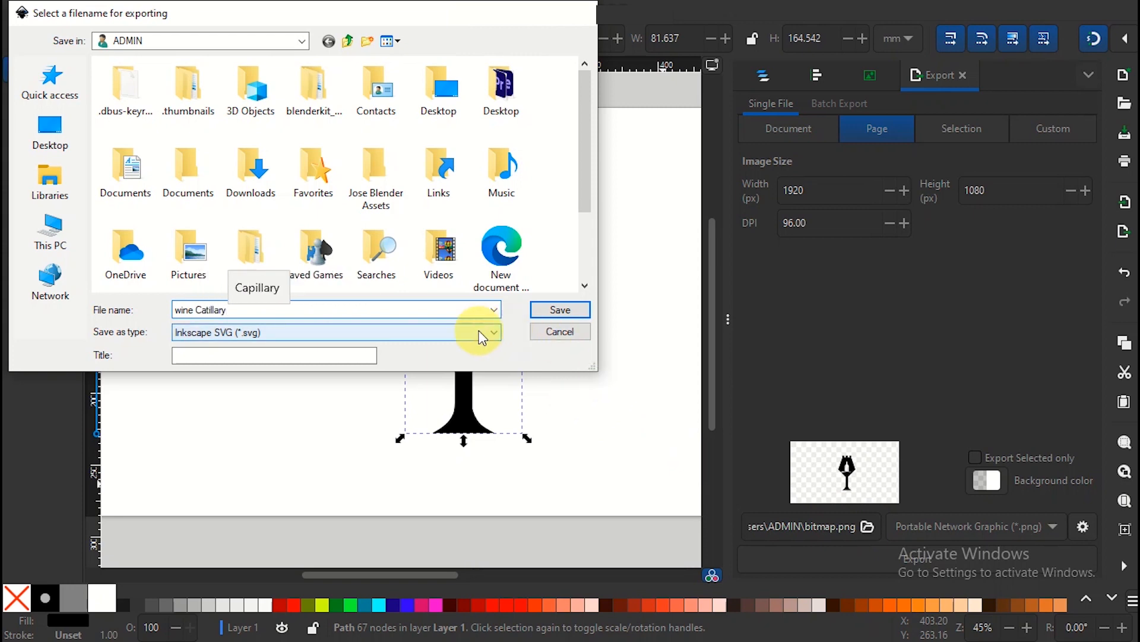
click(469, 332)
click(444, 344)
click(558, 311)
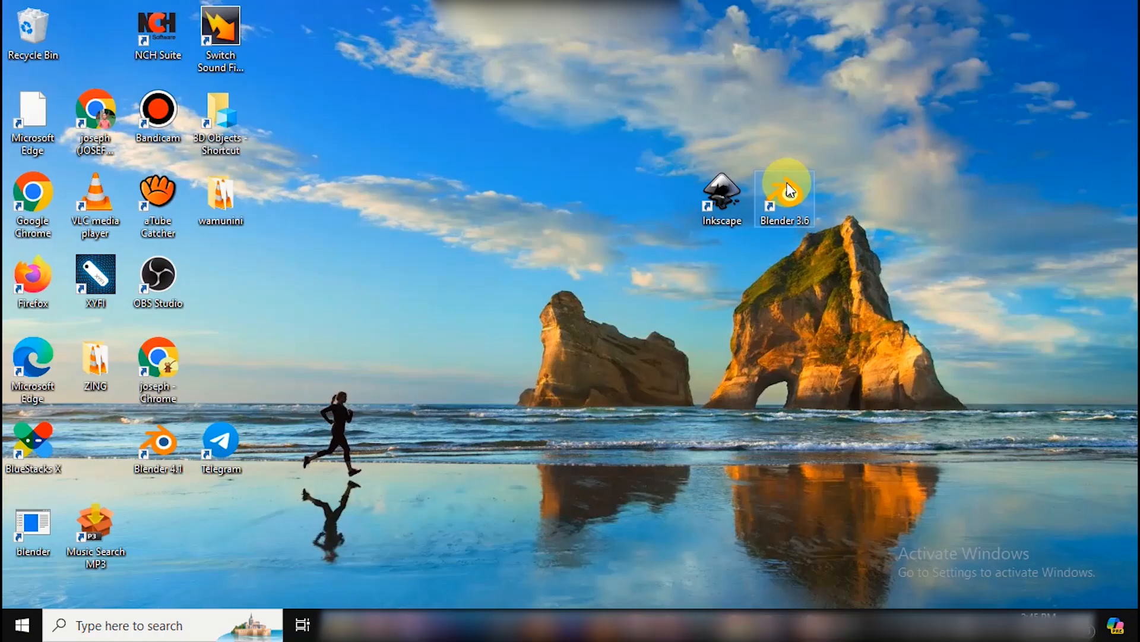
Step: Launch Blender 3.6 with a new General file and open the Screencast Keys settings in the viewport sidebar
double_click(784, 197)
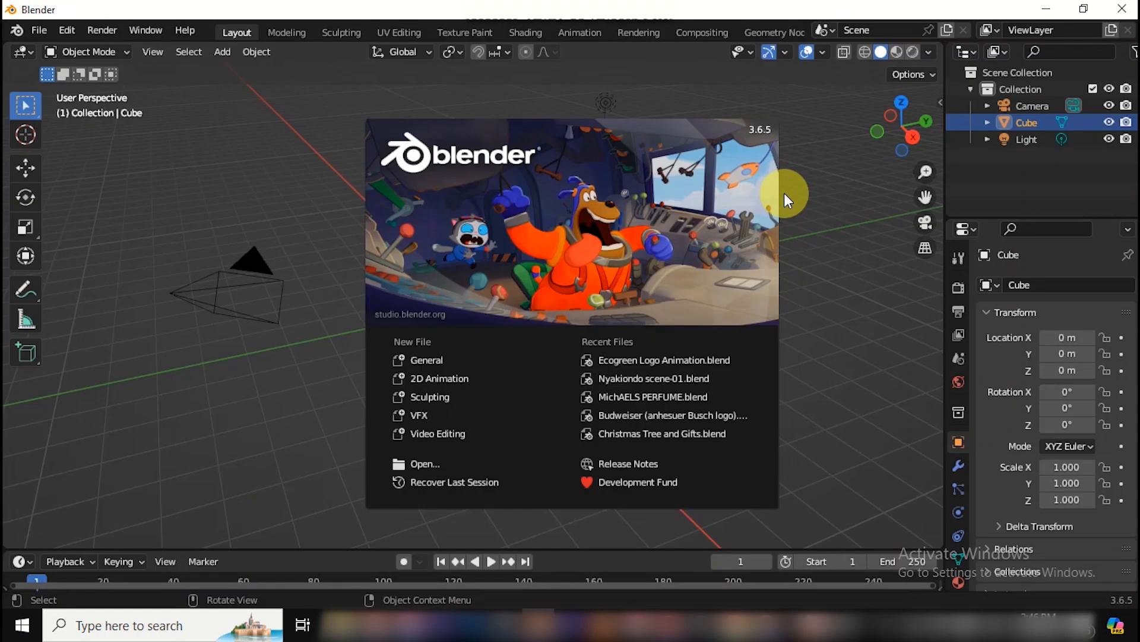
click(437, 358)
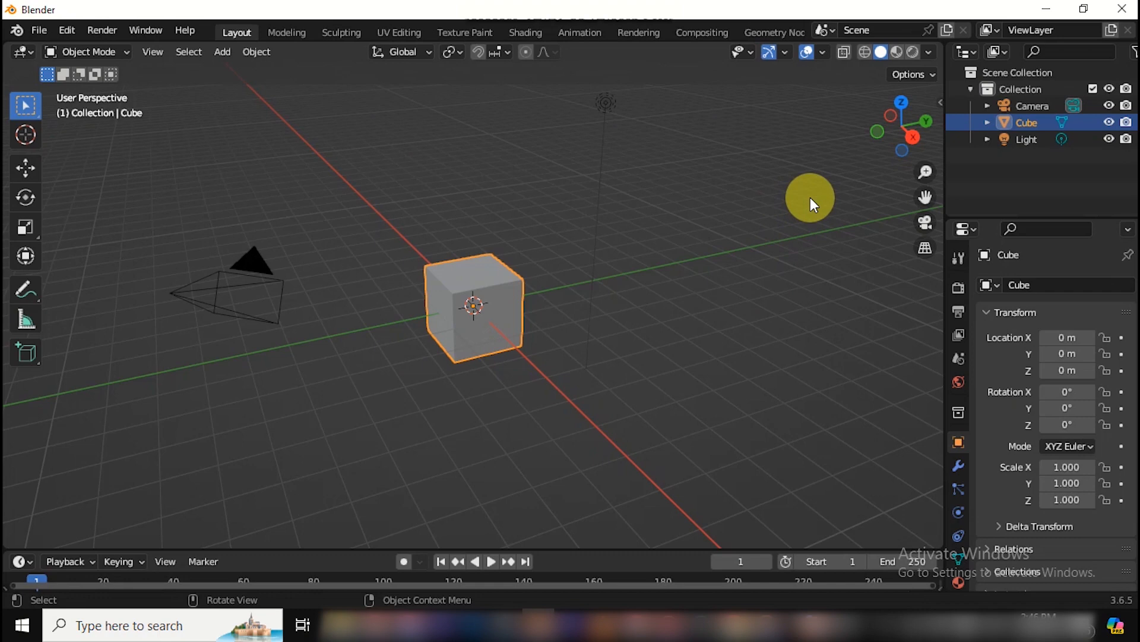
key(n)
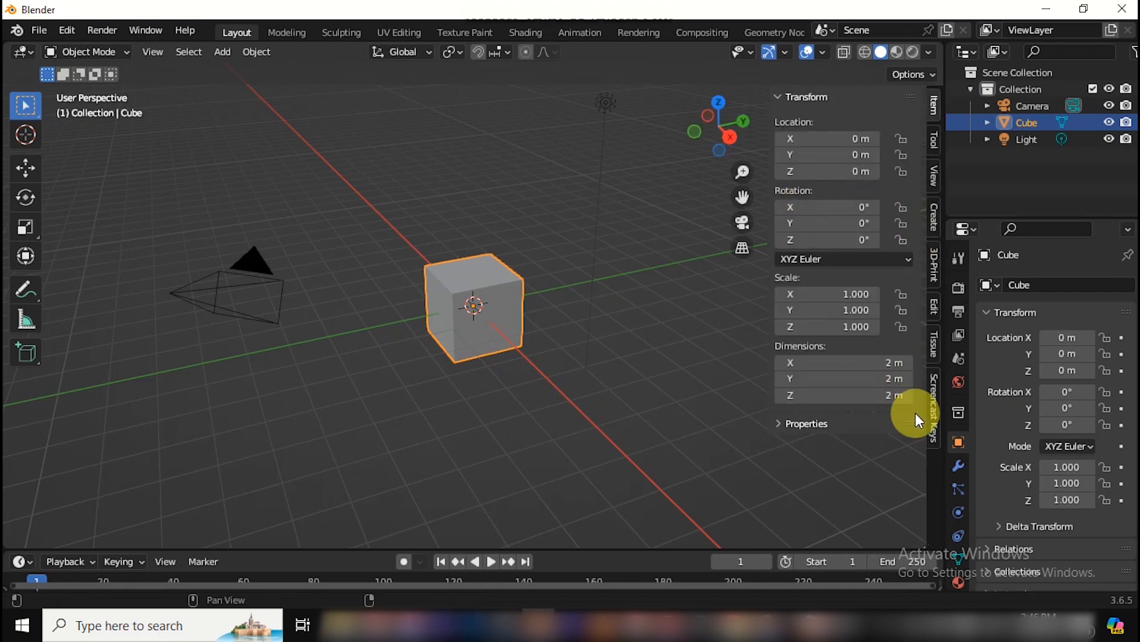
click(930, 410)
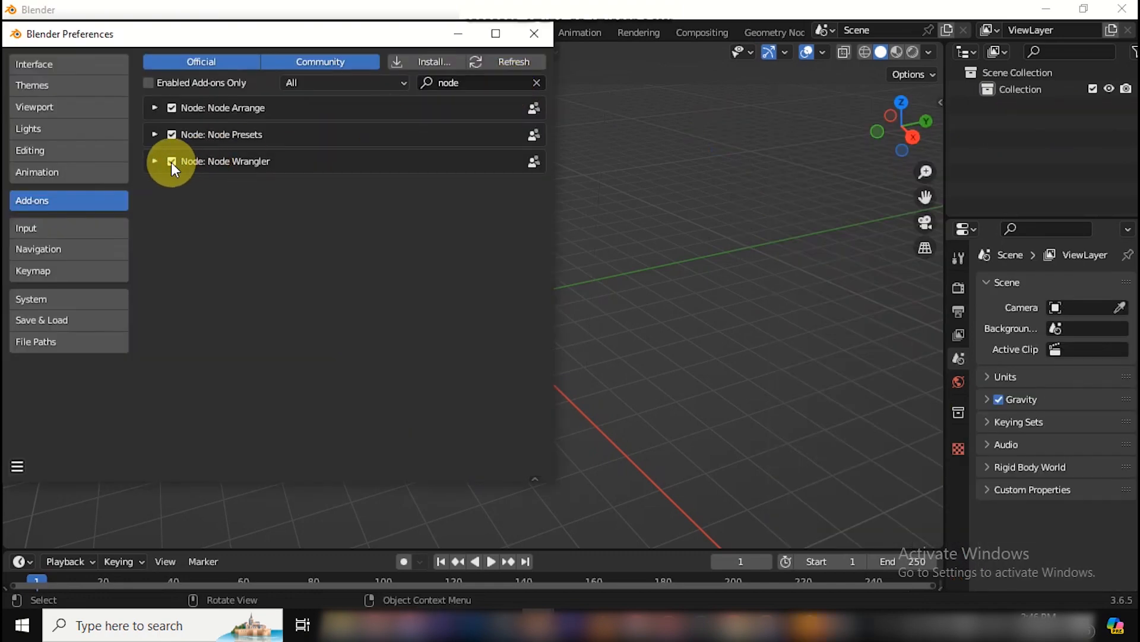
Step: Disable the Node Wrangler add-on in Blender's preferences and review the keyboard and mouse input settings
click(173, 161)
click(535, 35)
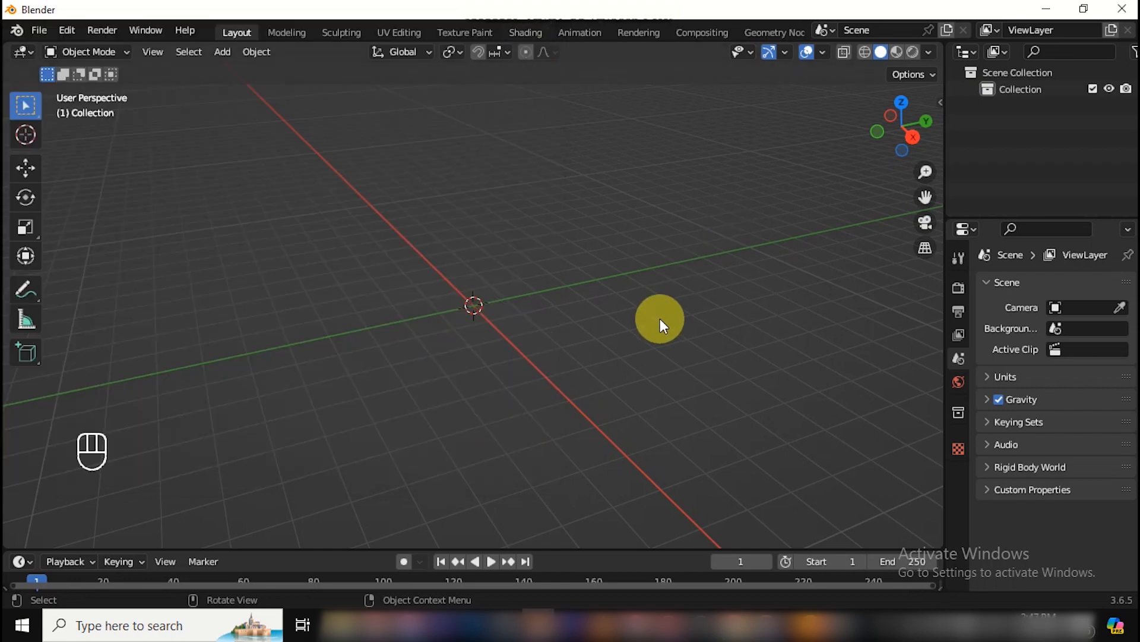
click(69, 31)
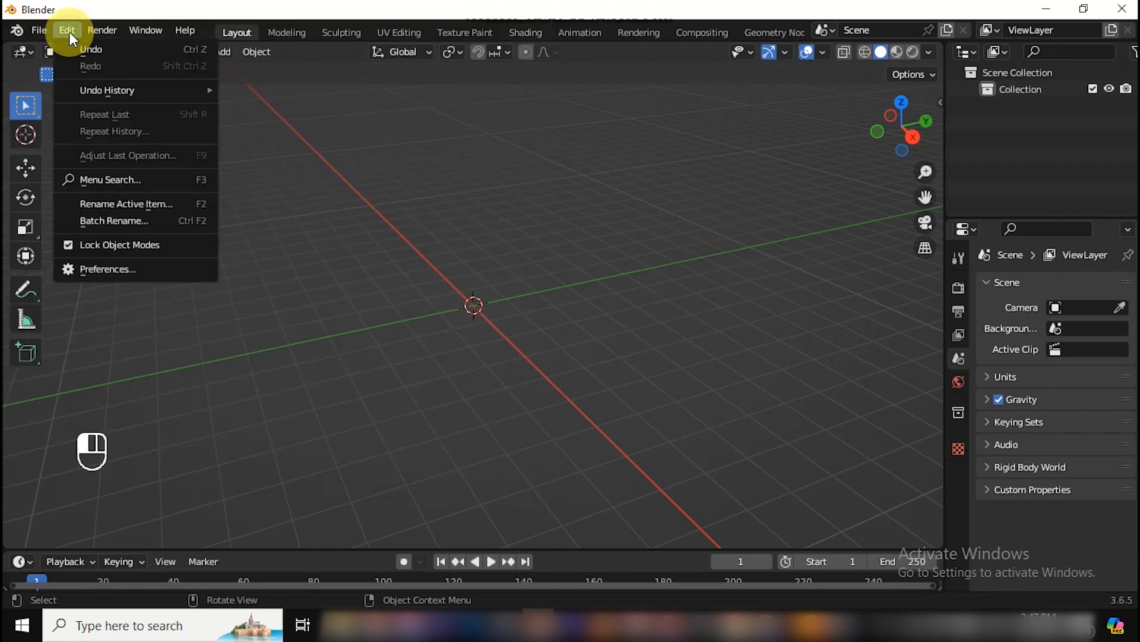
click(113, 269)
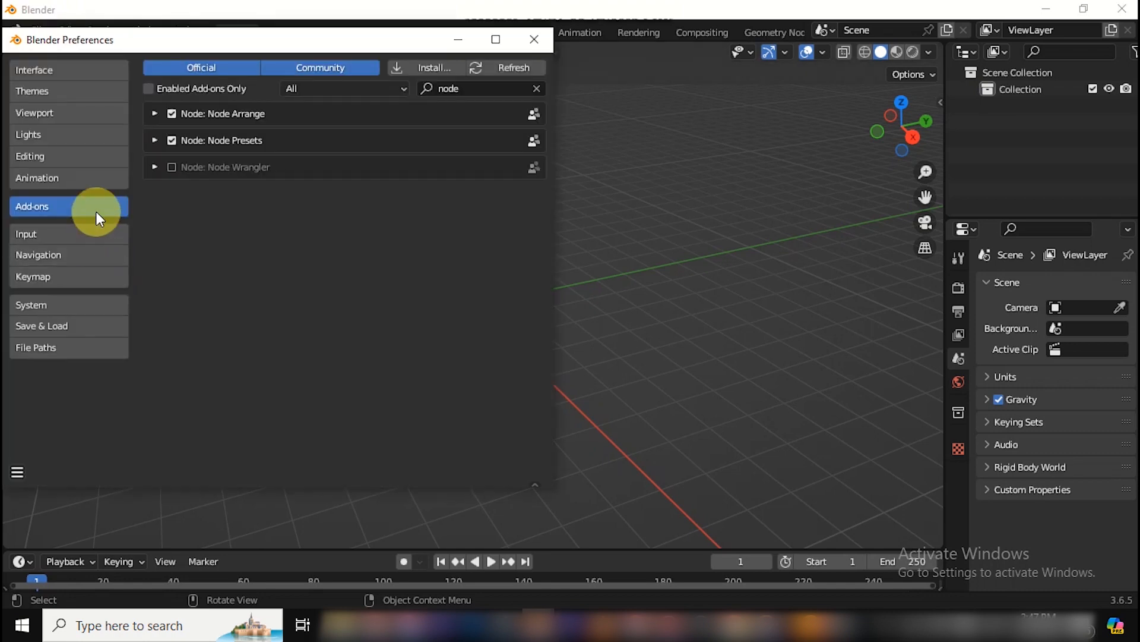
click(60, 234)
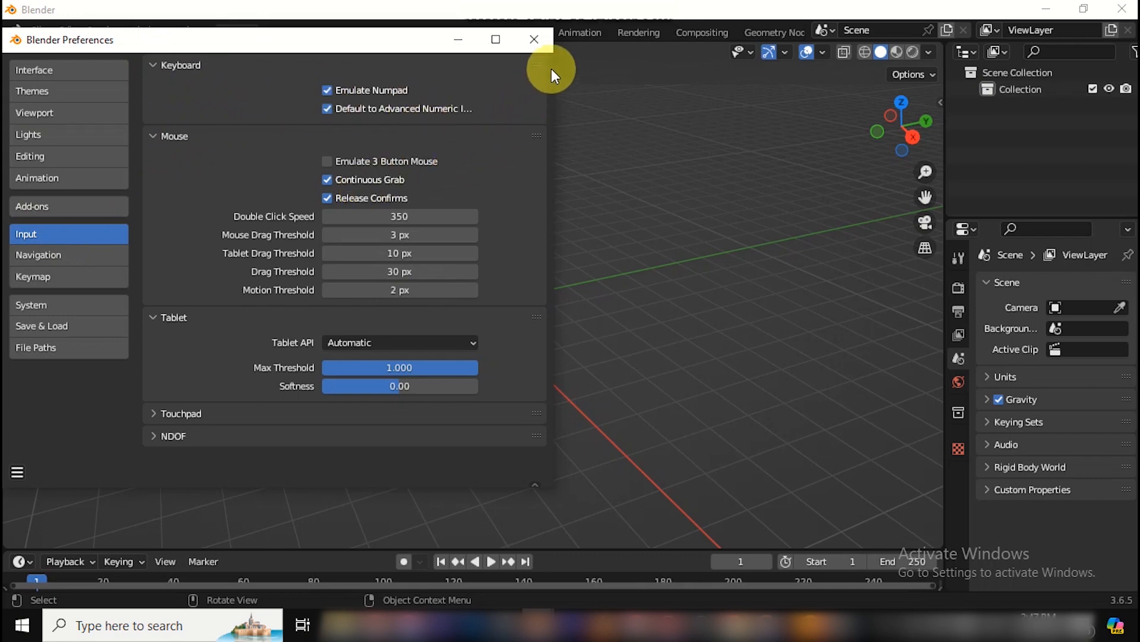
click(536, 41)
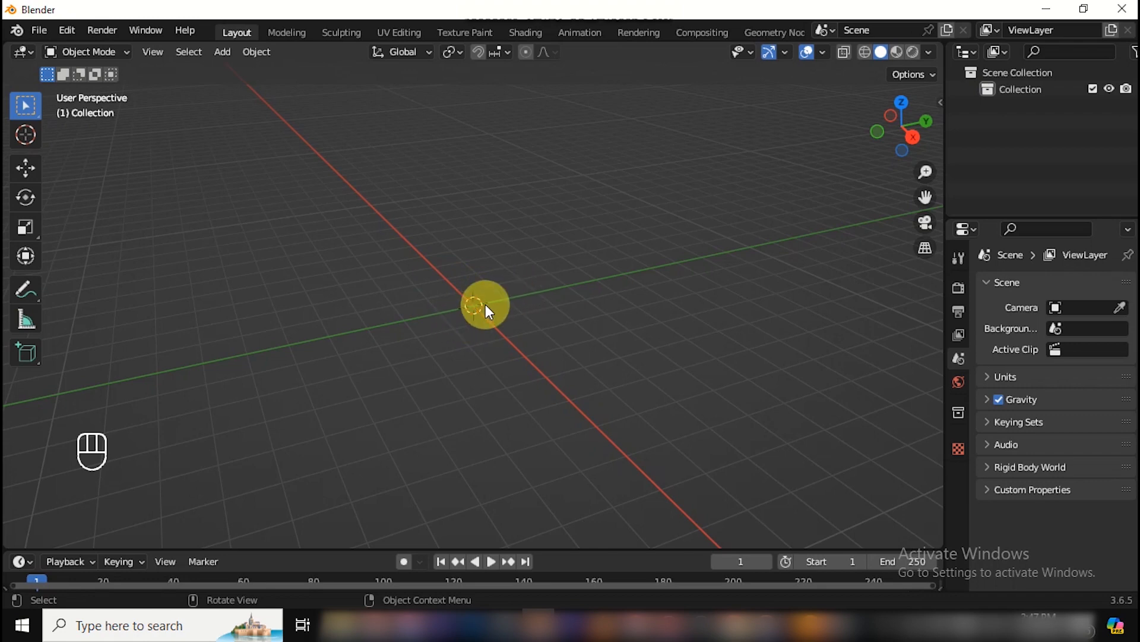
Step: Enable the Import-Export: Scalable Vector Graphics (SVG) 1.1 format add-on in the preferences
click(69, 31)
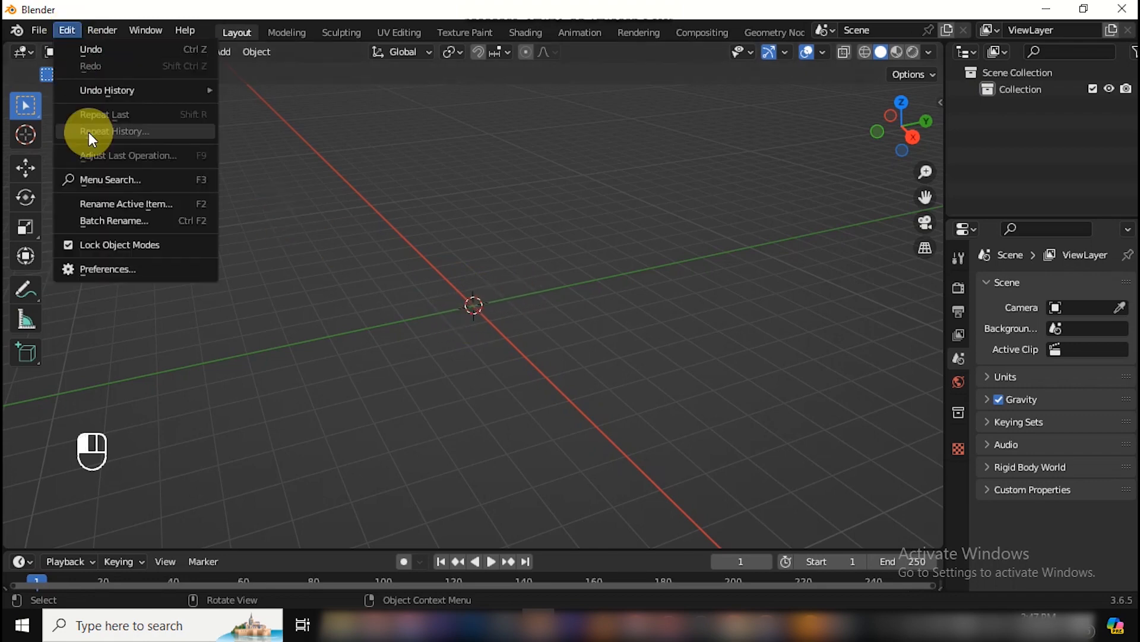
click(106, 271)
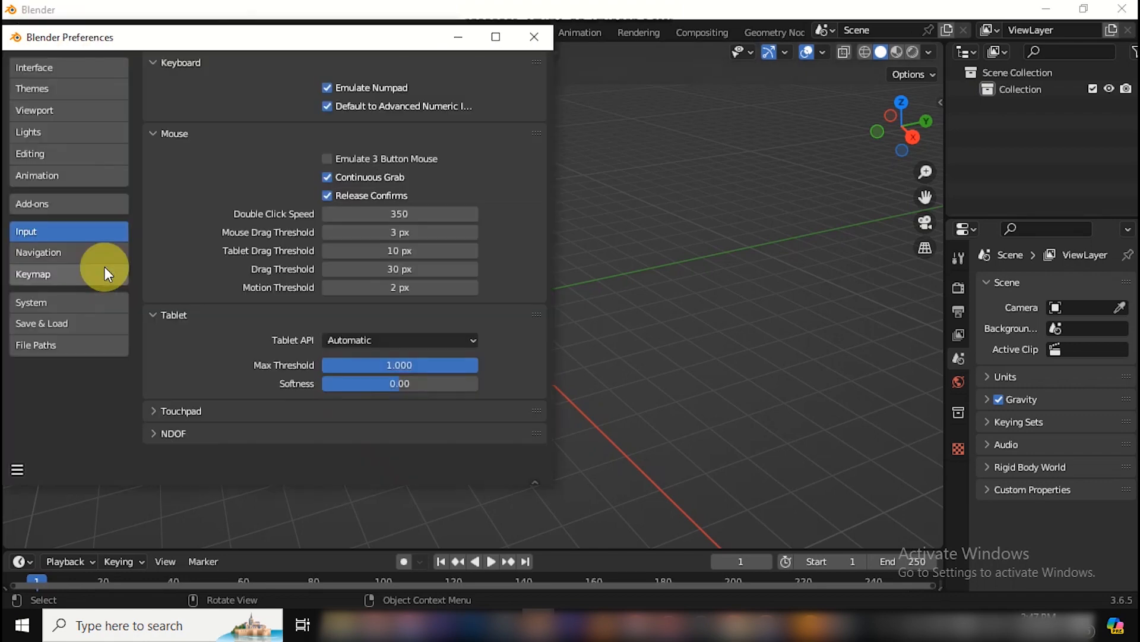
click(72, 203)
click(533, 86)
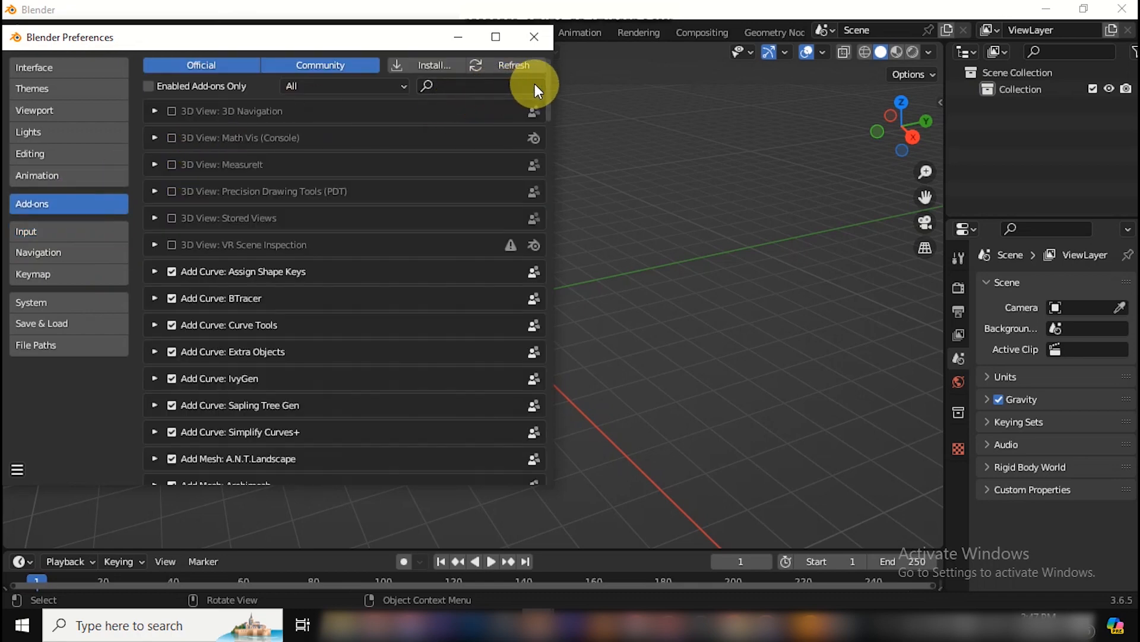
click(463, 86)
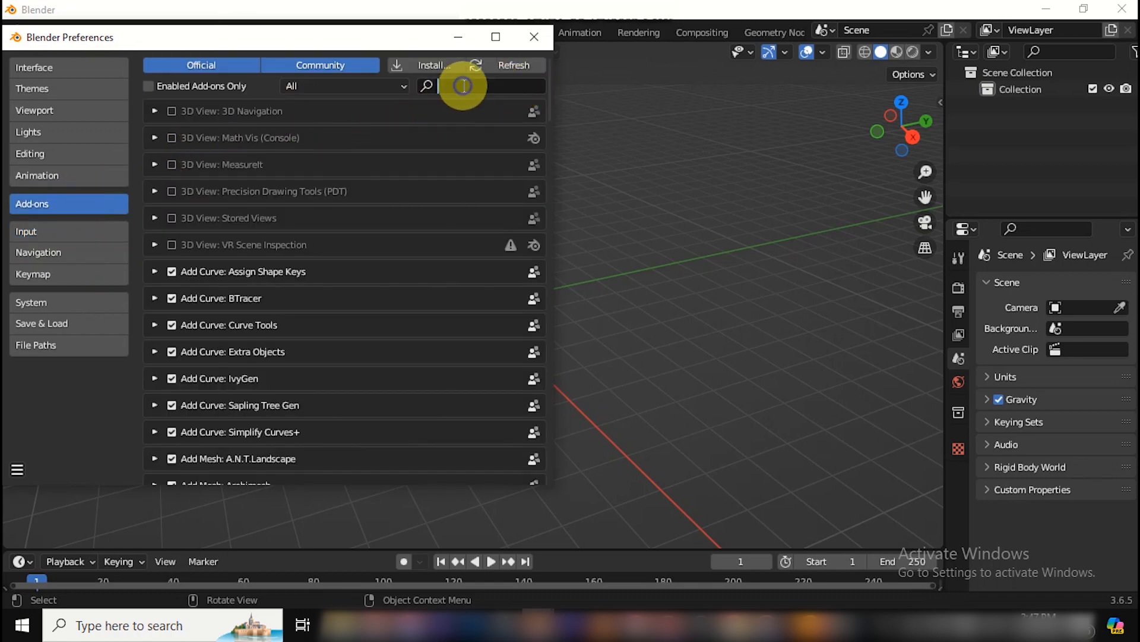
text(svg)
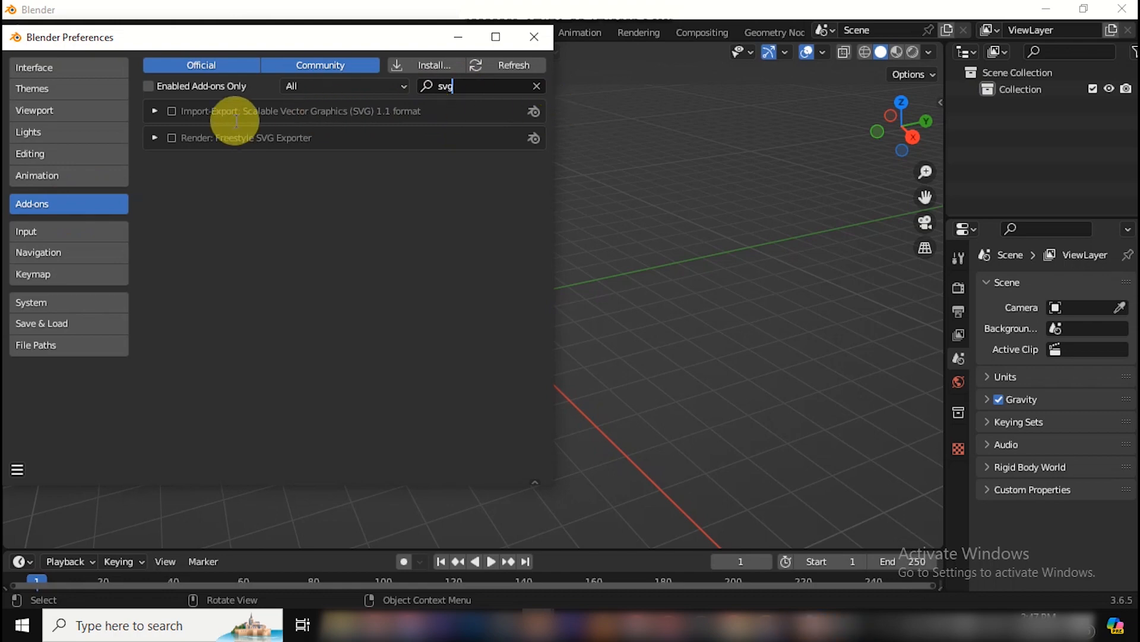
click(172, 111)
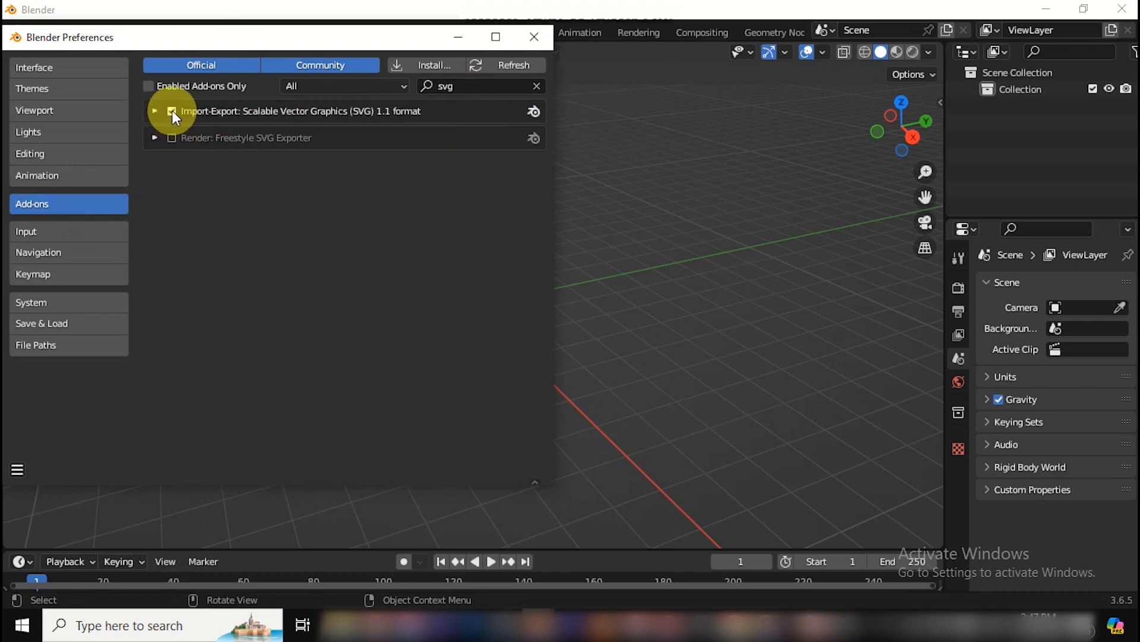
click(534, 38)
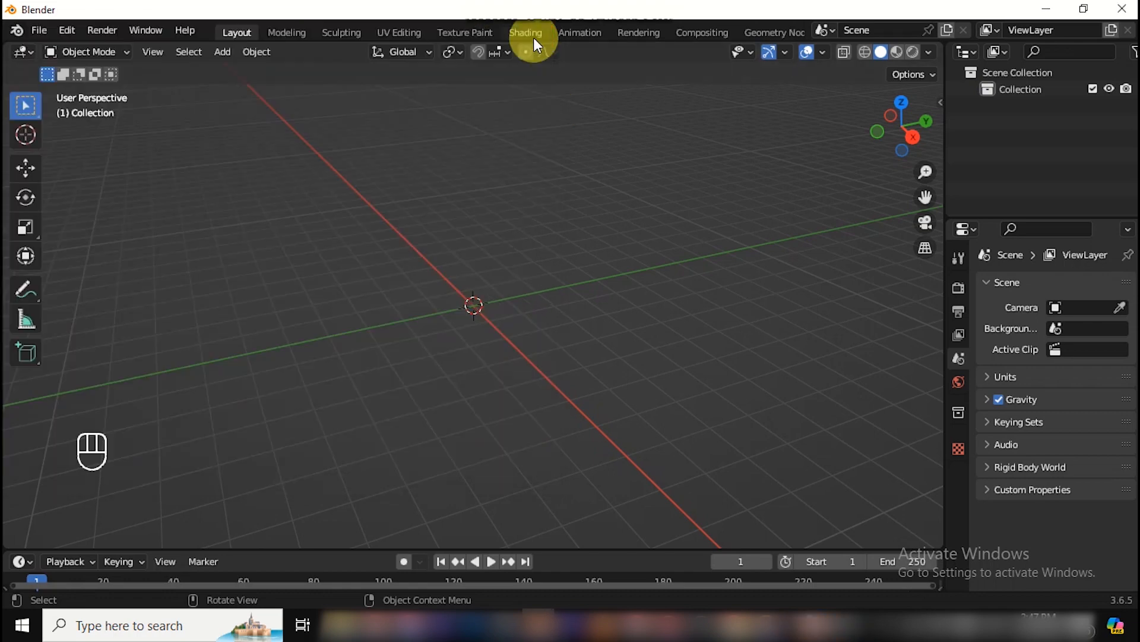
Step: Import Wine Catillary.svg from the Downloads folder as a Scalable Vector Graphics file
click(42, 29)
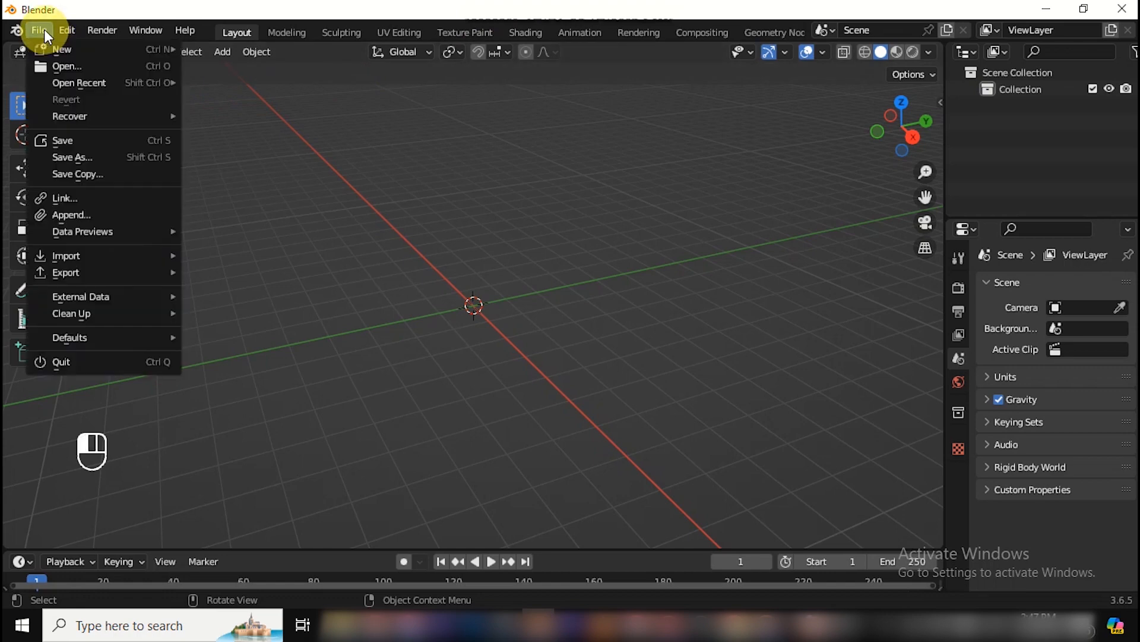
mouse_move(87, 254)
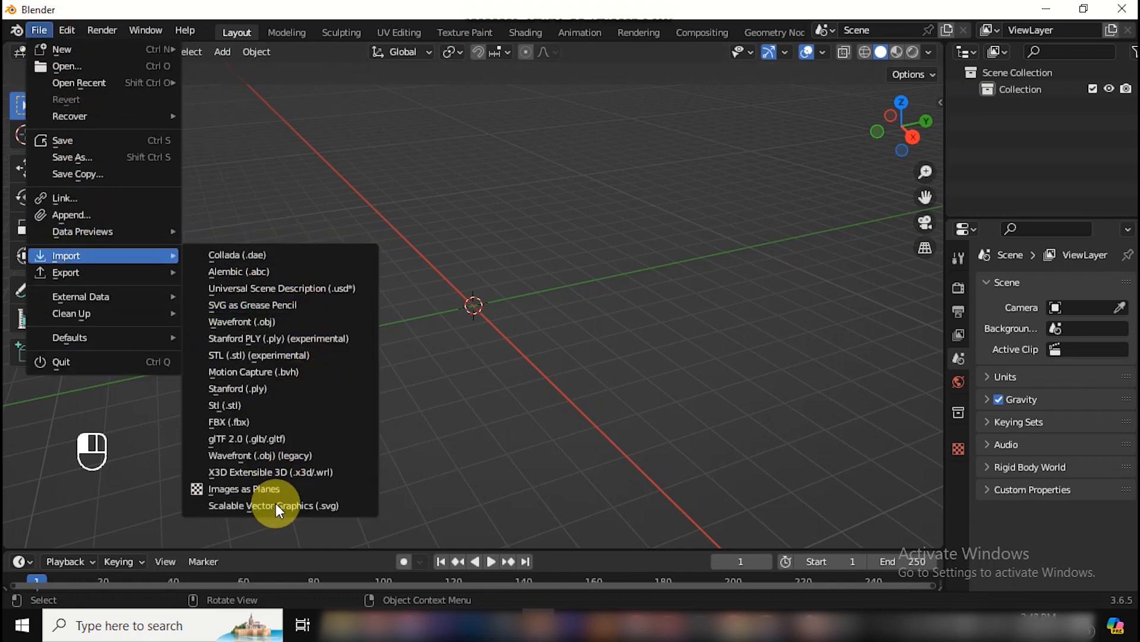
click(257, 503)
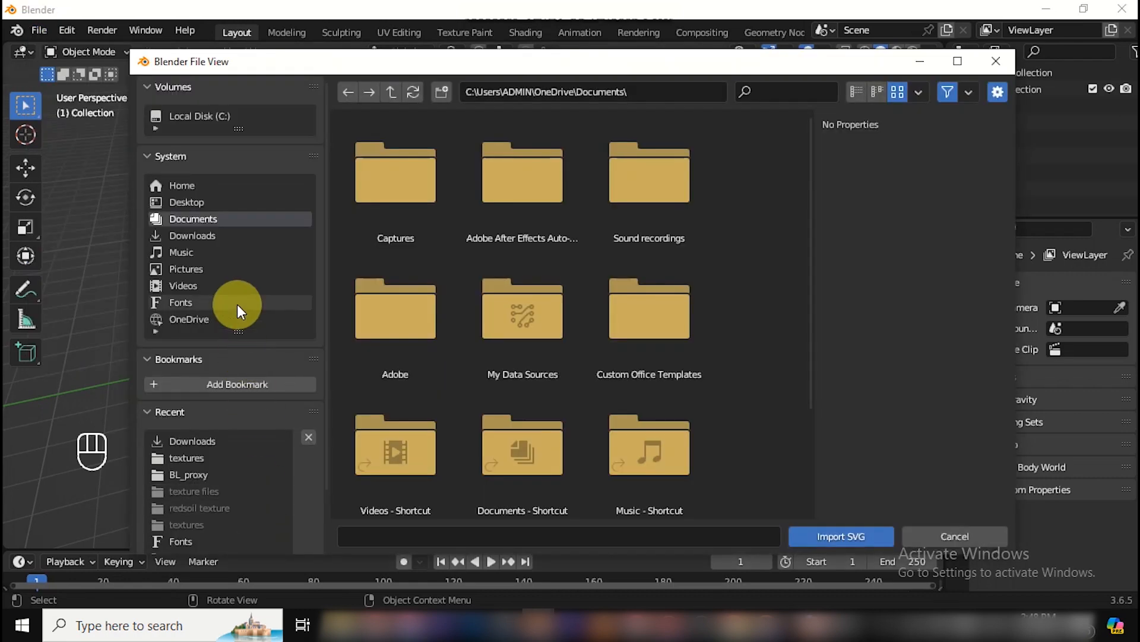
click(234, 233)
click(550, 449)
click(841, 536)
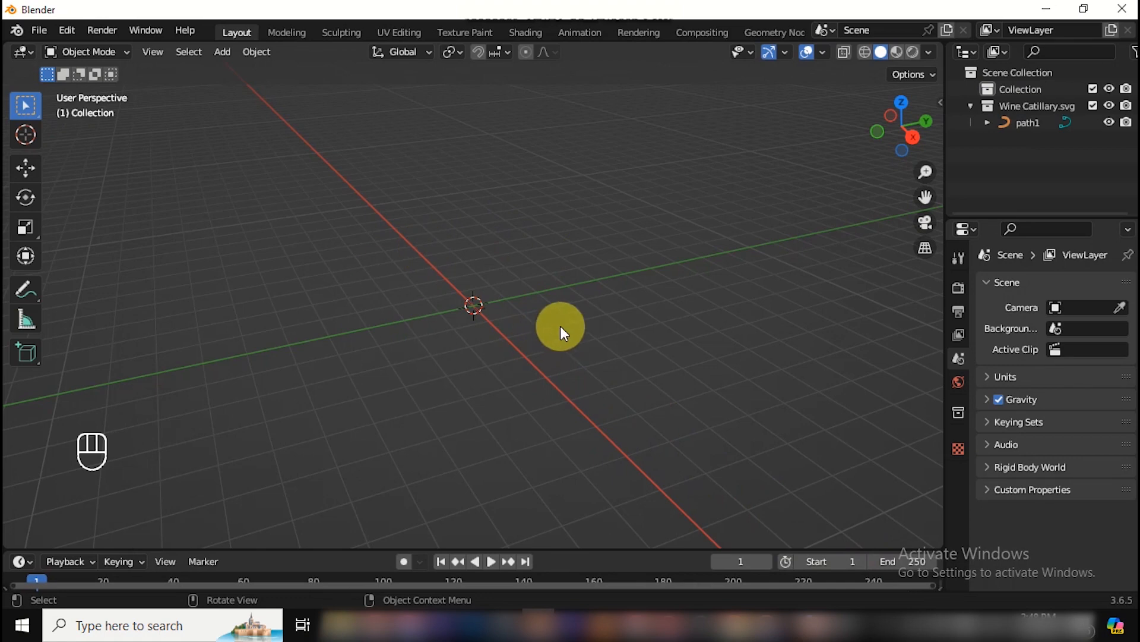
Step: Scale the imported wine glass curve up uniformly by about 16.3 in the top view
key(KP_7)
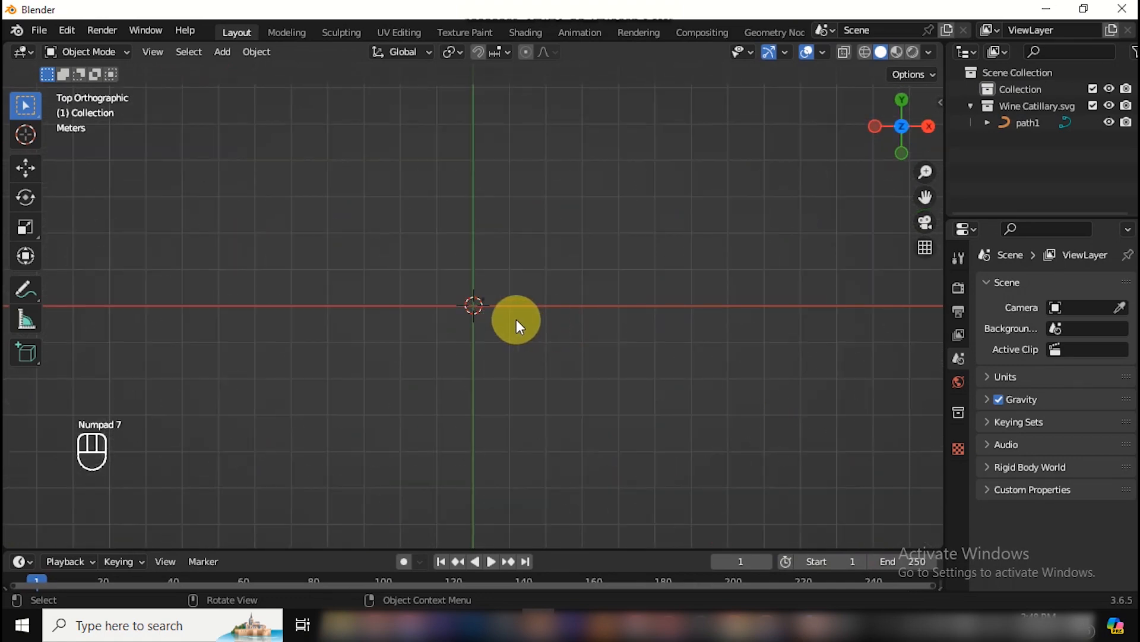
key(a)
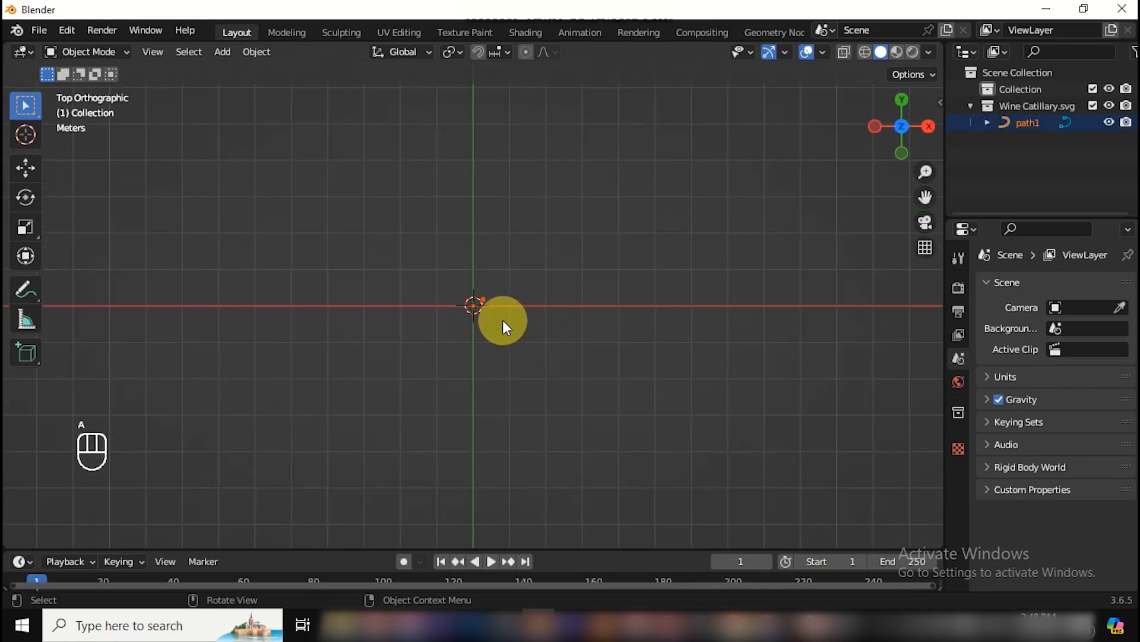
key(s)
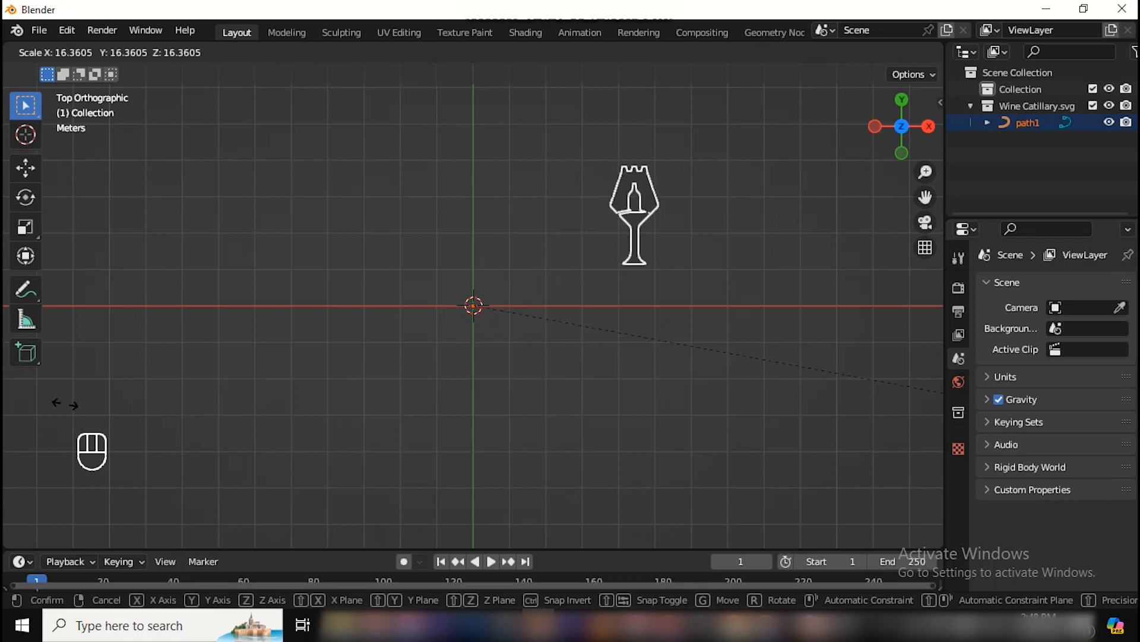
click(64, 407)
Step: Set the wine glass curve's origin to its geometry and clear its location to centre it on the world origin
click(599, 247)
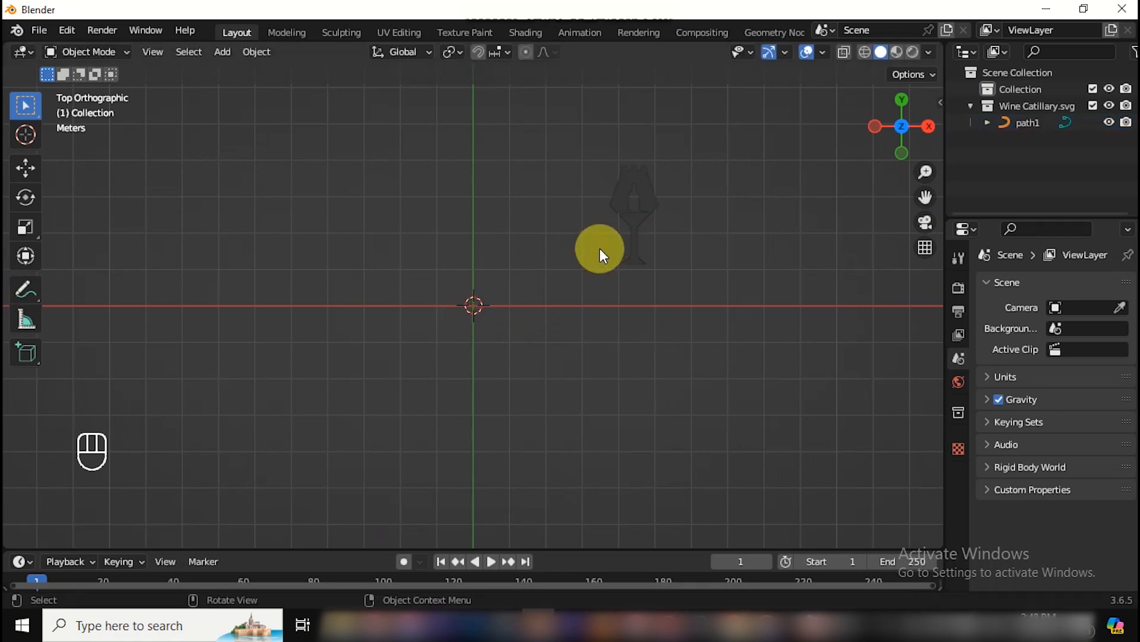
click(628, 223)
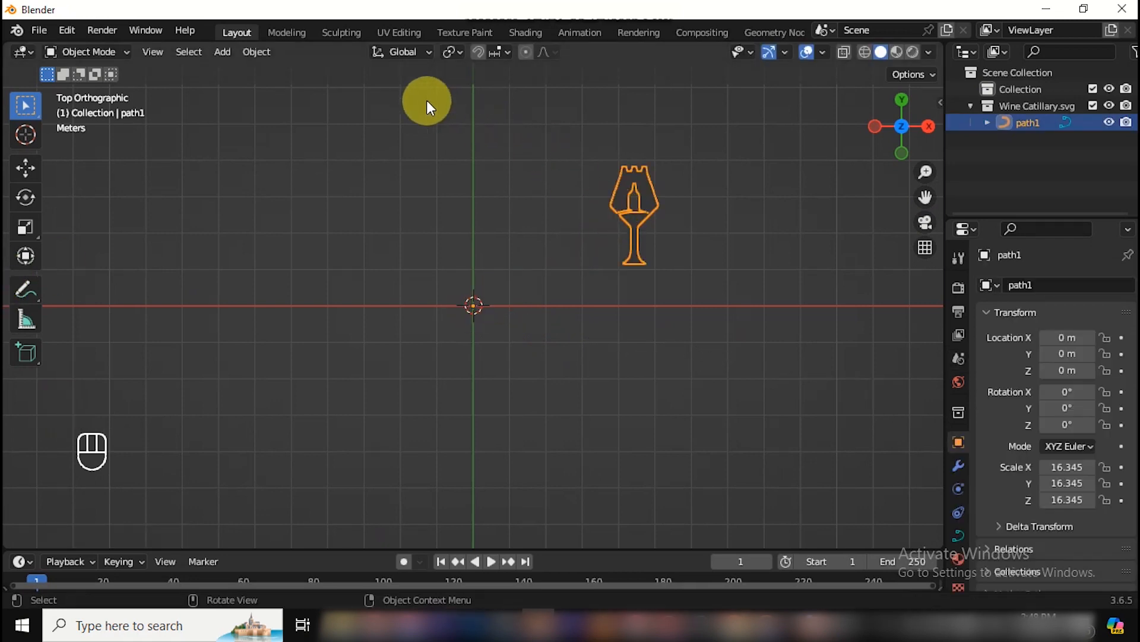
click(252, 52)
mouse_move(282, 89)
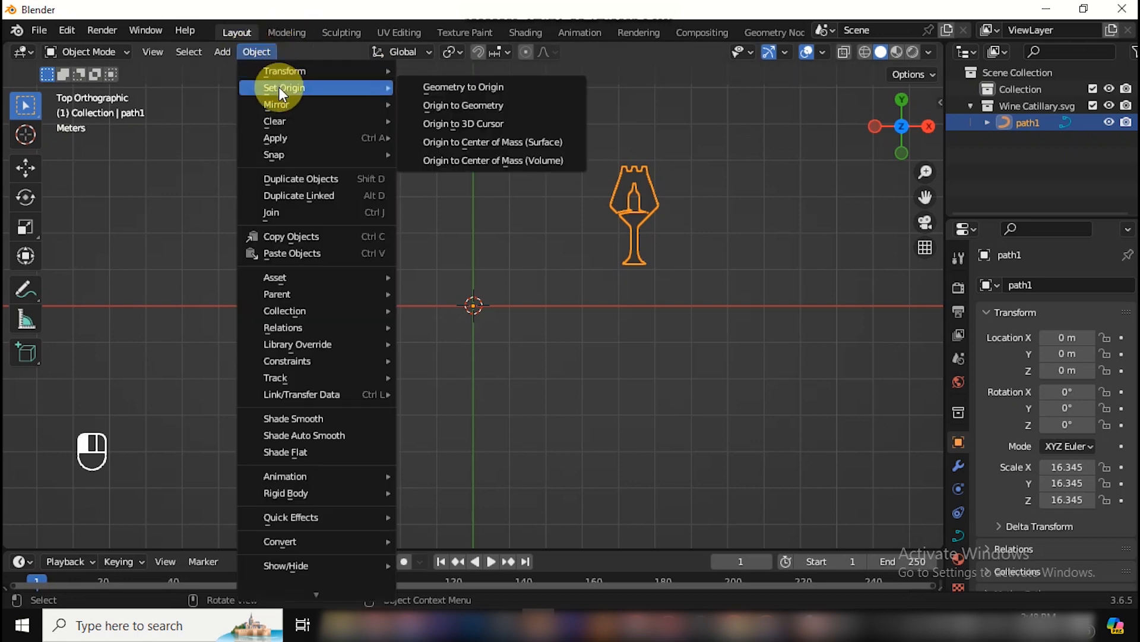
click(440, 106)
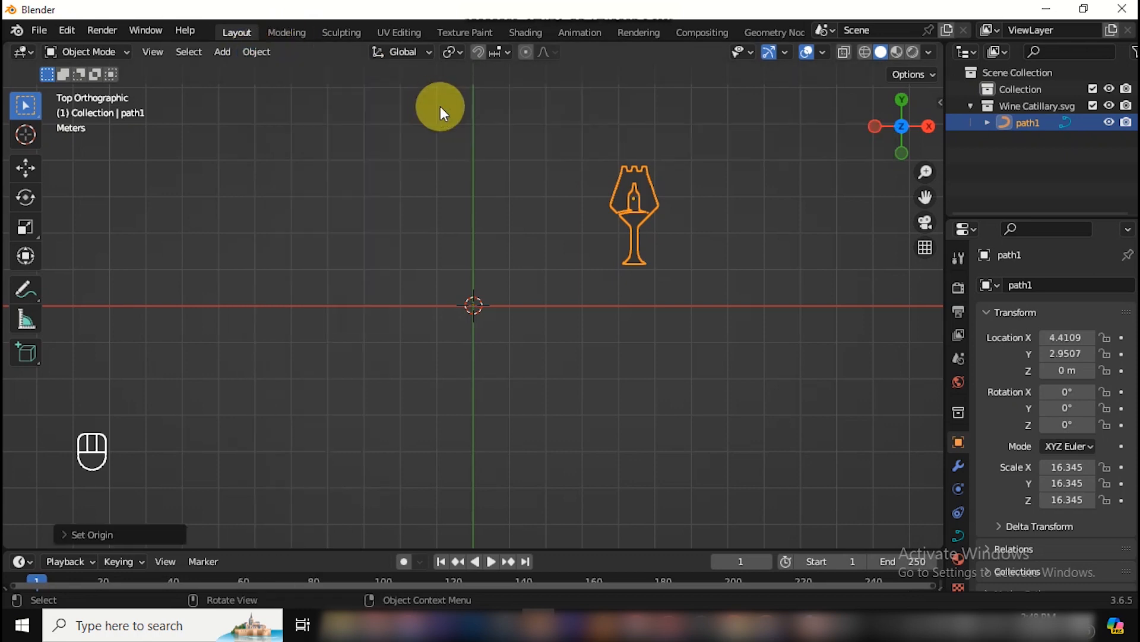
key(alt+g)
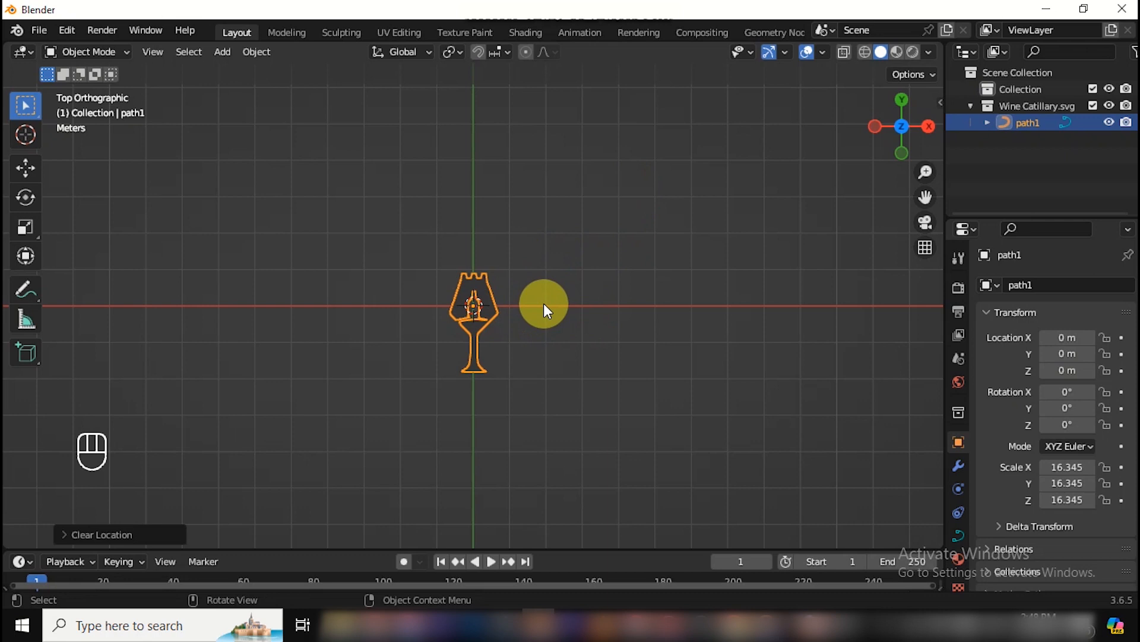
Step: Try to rotate the wine glass curve 90° about the global X axis and undo the rotation
key(r)
key(x)
key(KP_9)
key(KP_0)
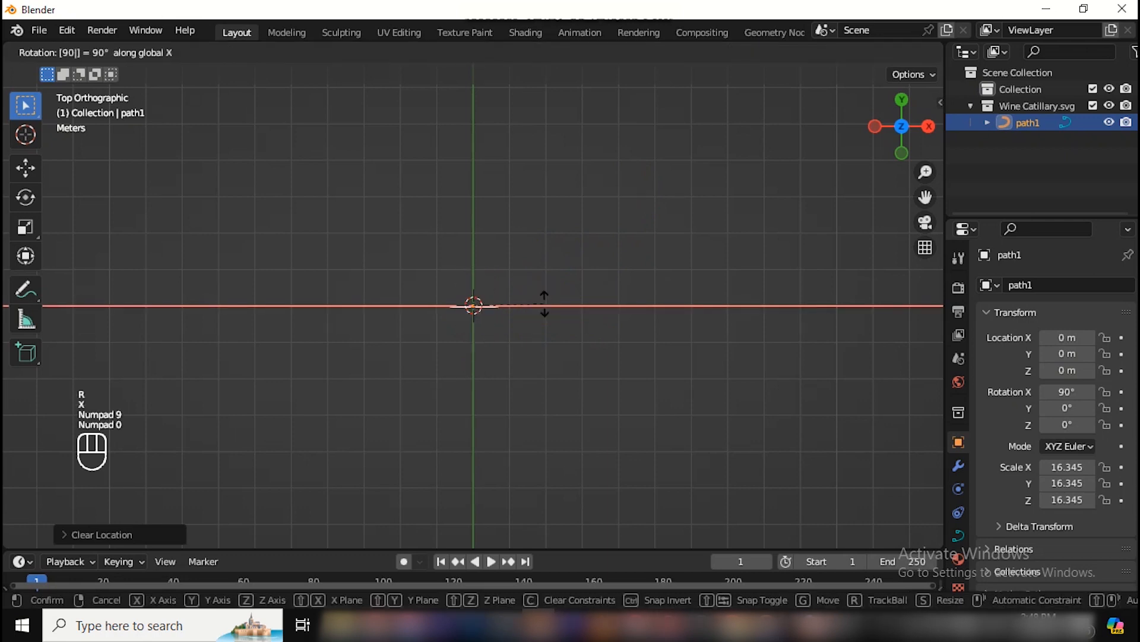
click(543, 303)
mouse_move(889, 156)
mouse_down()
mouse_move(889, 169)
mouse_move(886, 152)
mouse_up()
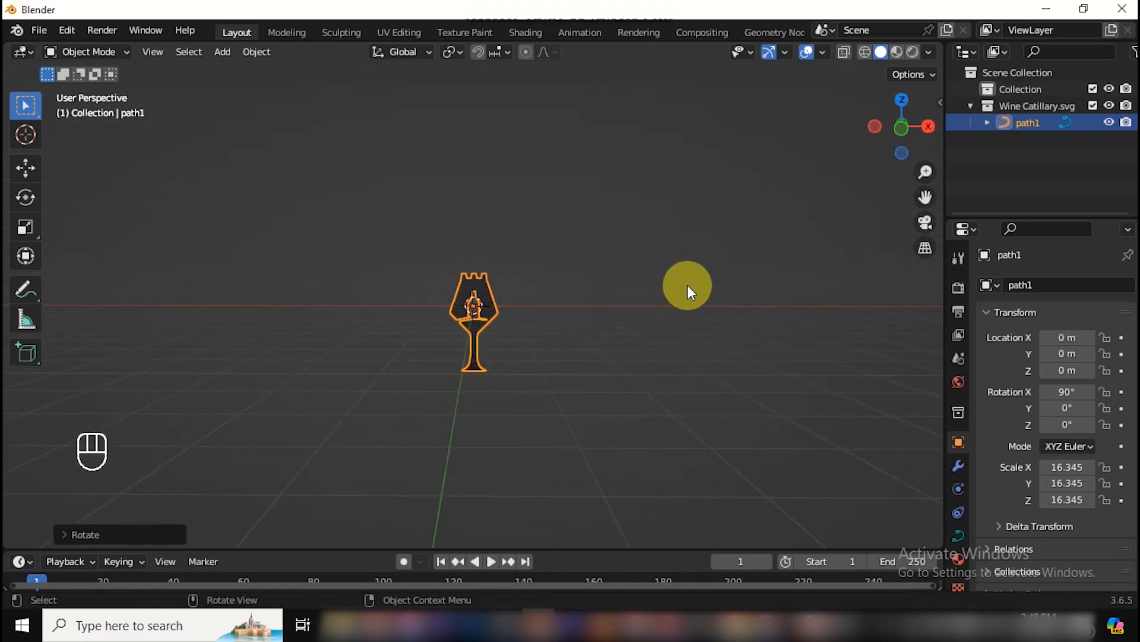
key(ctrl+z)
key(KP_7)
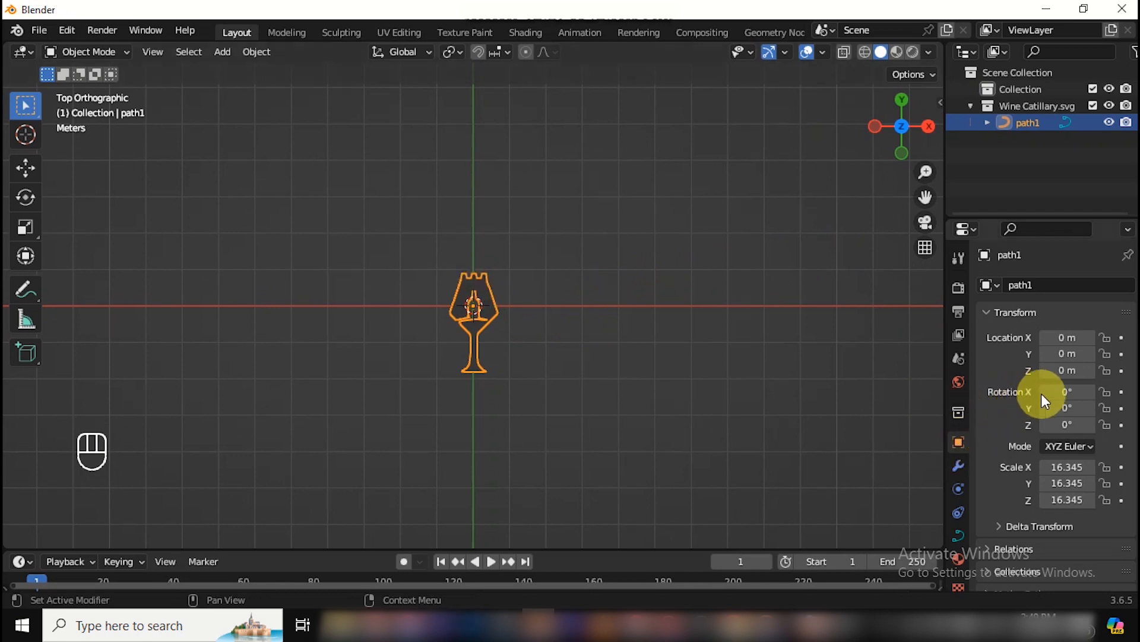
Step: Set the wine glass curve's X rotation to 90° so it stands upright
click(1068, 392)
text(90)
key(Return)
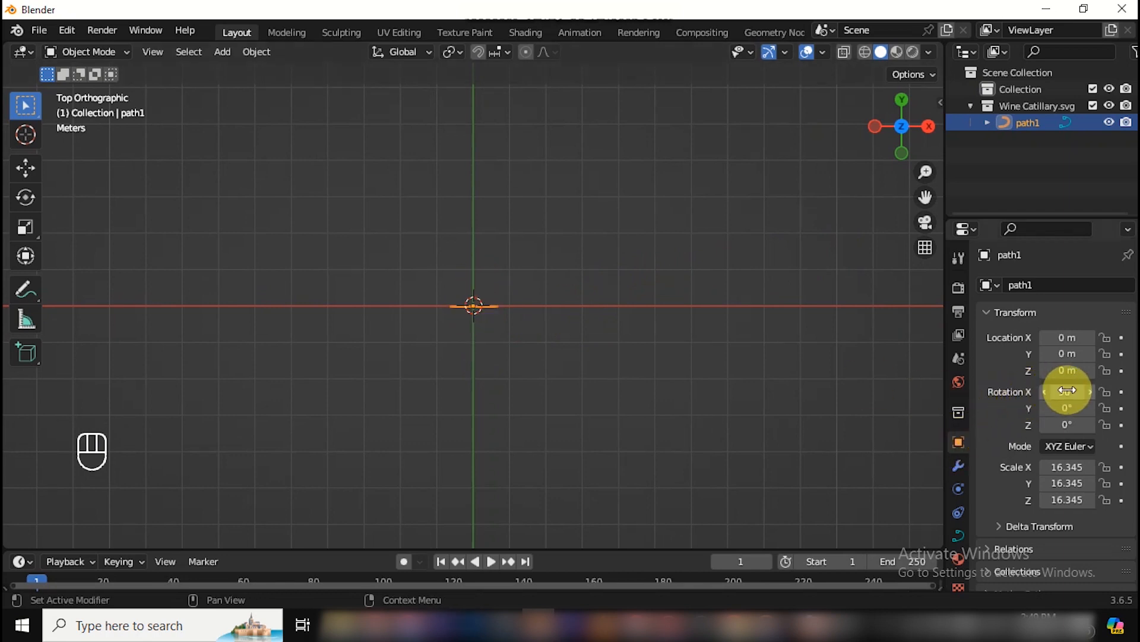
Step: Raise the upright wine glass about 1.84 m along Z in the front view so its base rests at ground level
drag(901, 149, 901, 132)
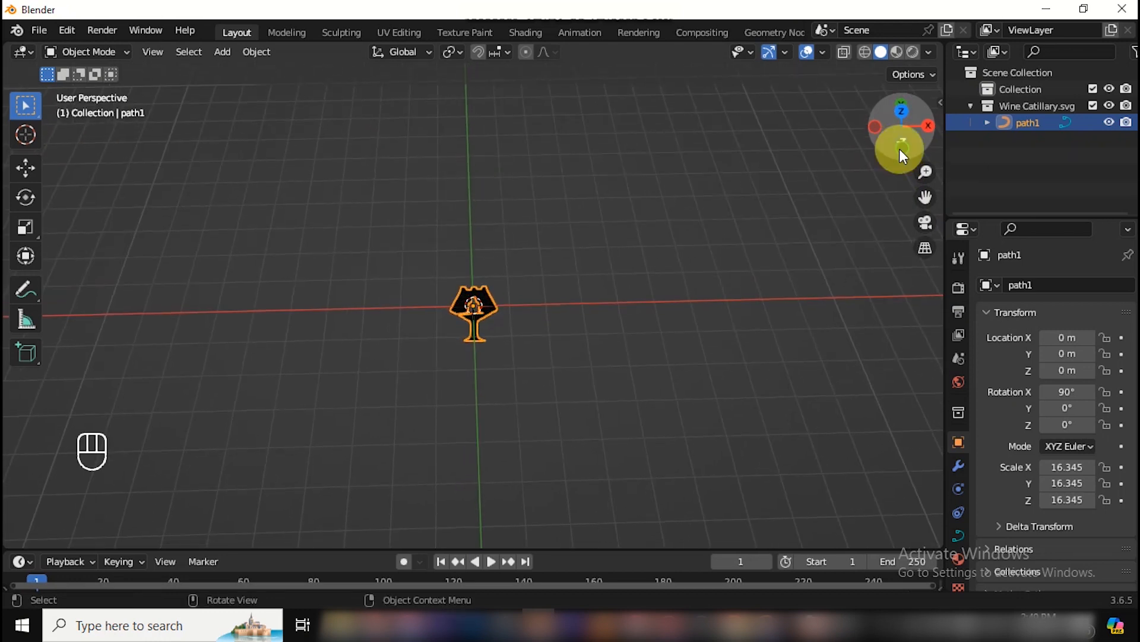
key(KP_1)
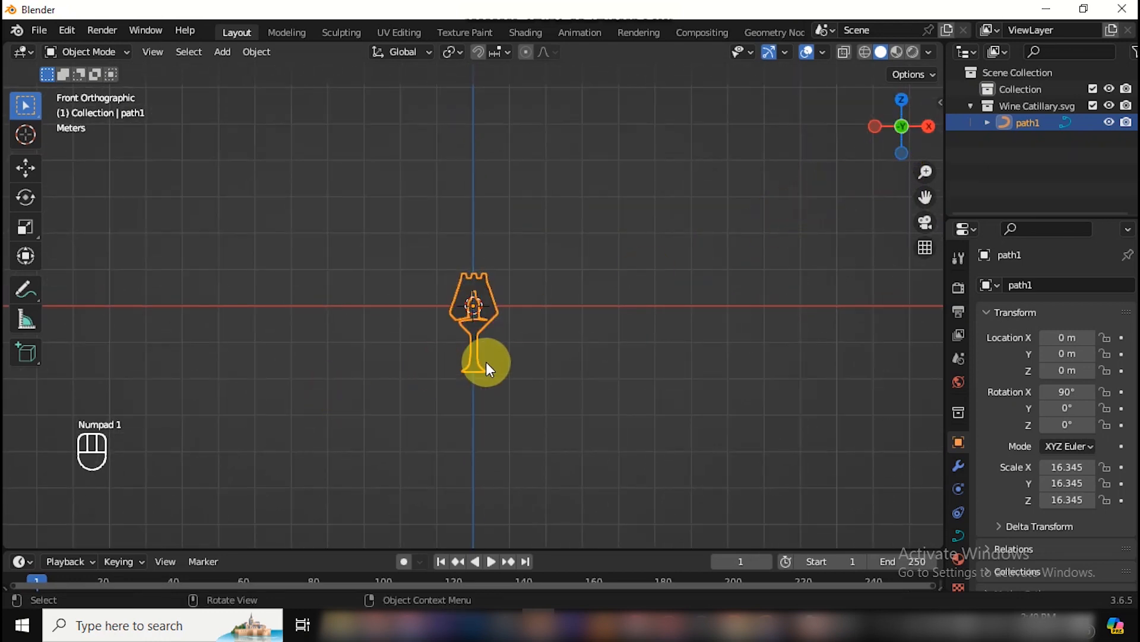
key(g)
key(z)
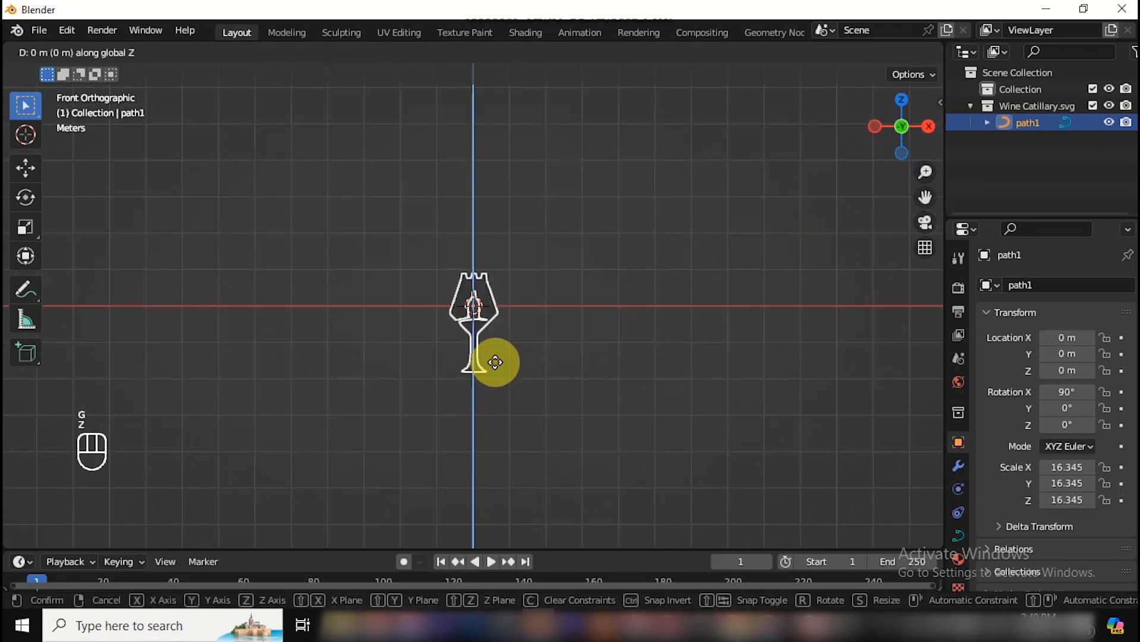
click(504, 296)
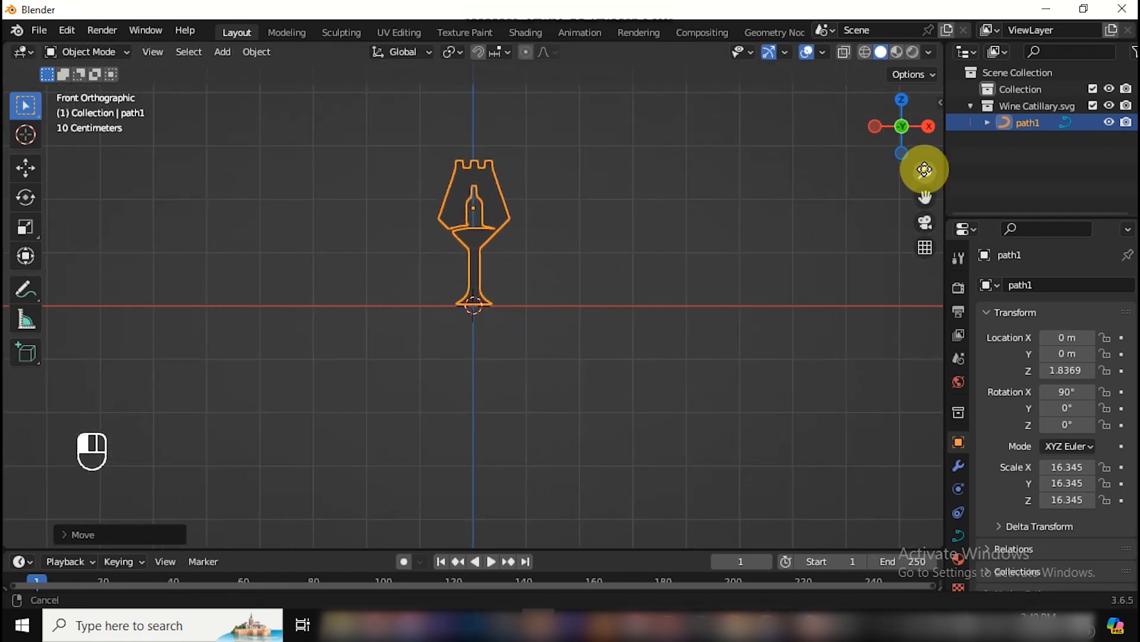
Step: Enlarge the object properties area and unlink the imported SVG material from the wine glass curve
mouse_move(901, 127)
mouse_down()
mouse_move(915, 148)
mouse_move(929, 146)
mouse_move(903, 139)
mouse_up()
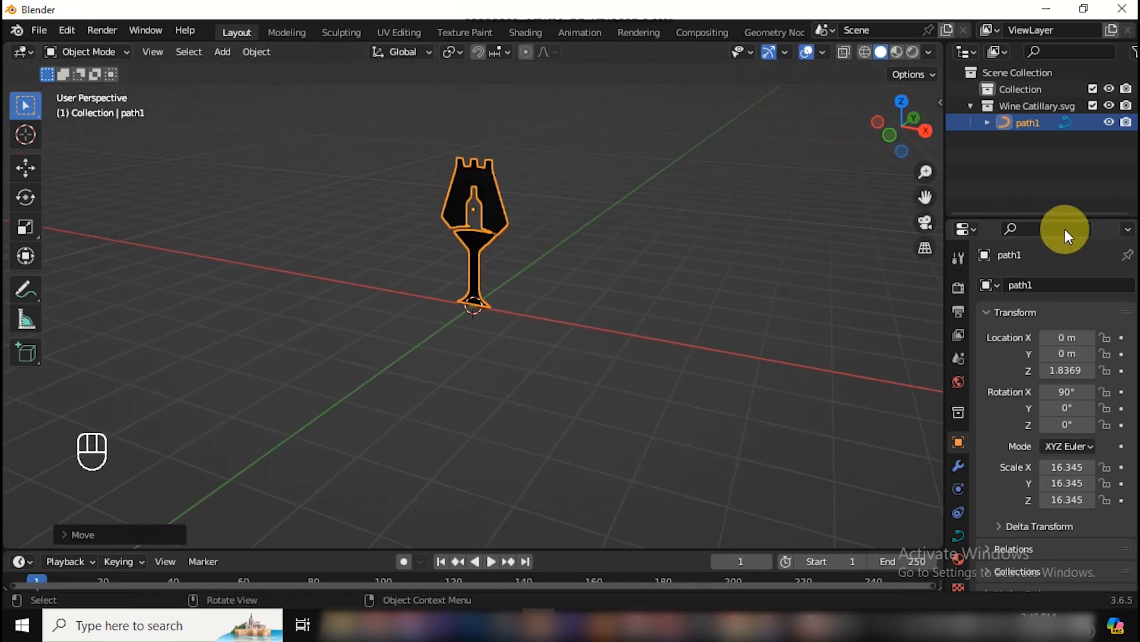
drag(1073, 215, 1061, 149)
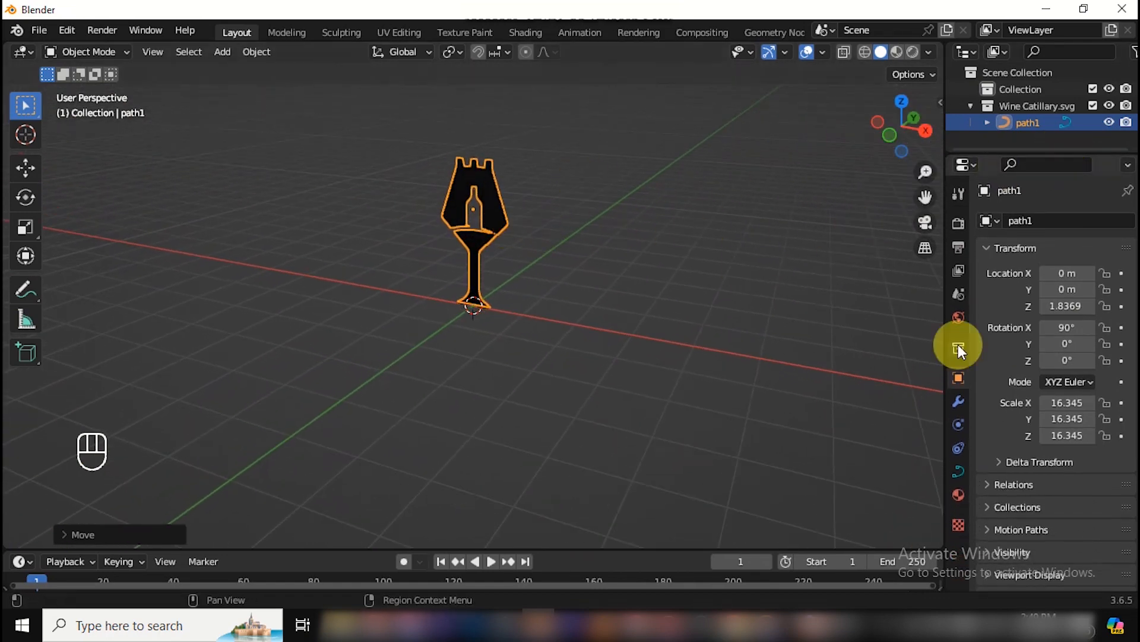
click(959, 496)
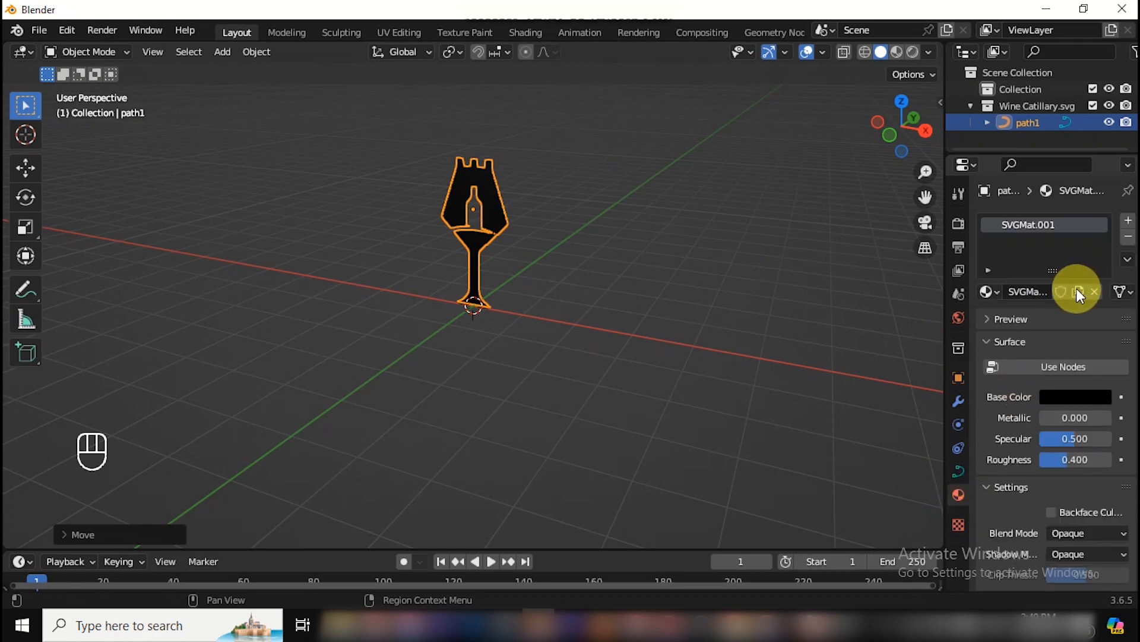
click(1095, 291)
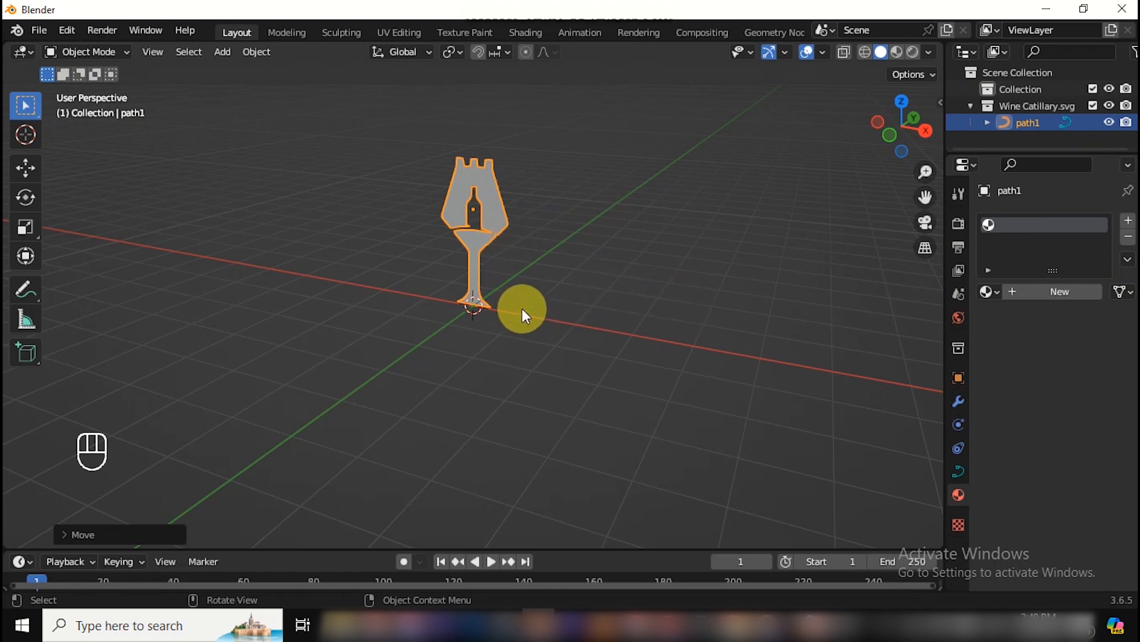
Step: Scale the wine glass up by about 1.6 and raise it along Z until its base rests on the ground plane
key(s)
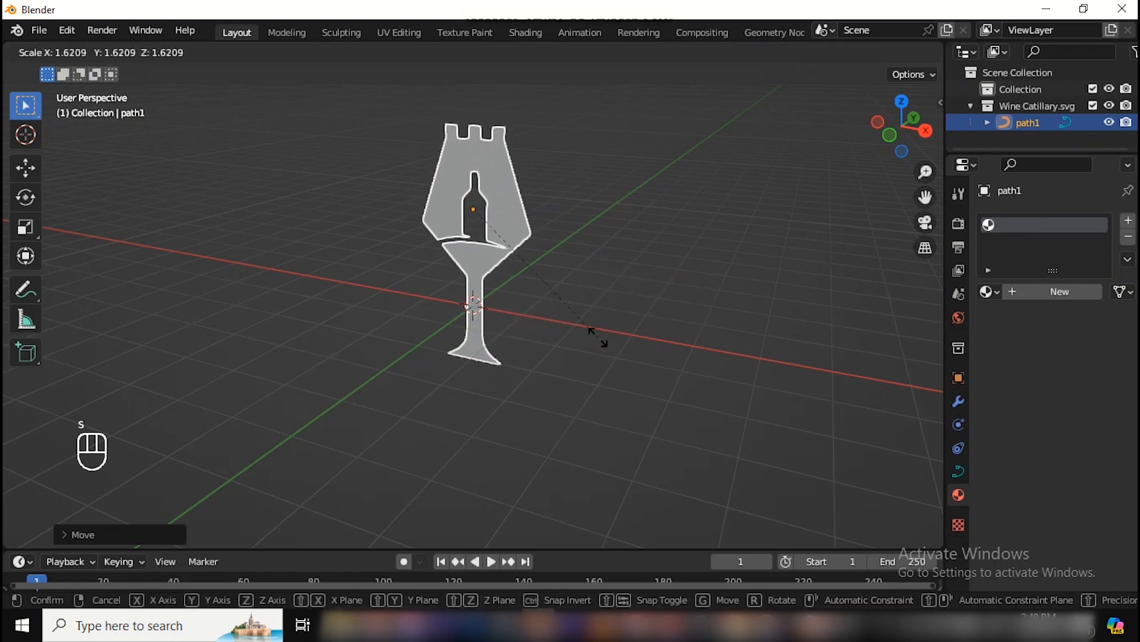
click(597, 337)
key(g)
key(z)
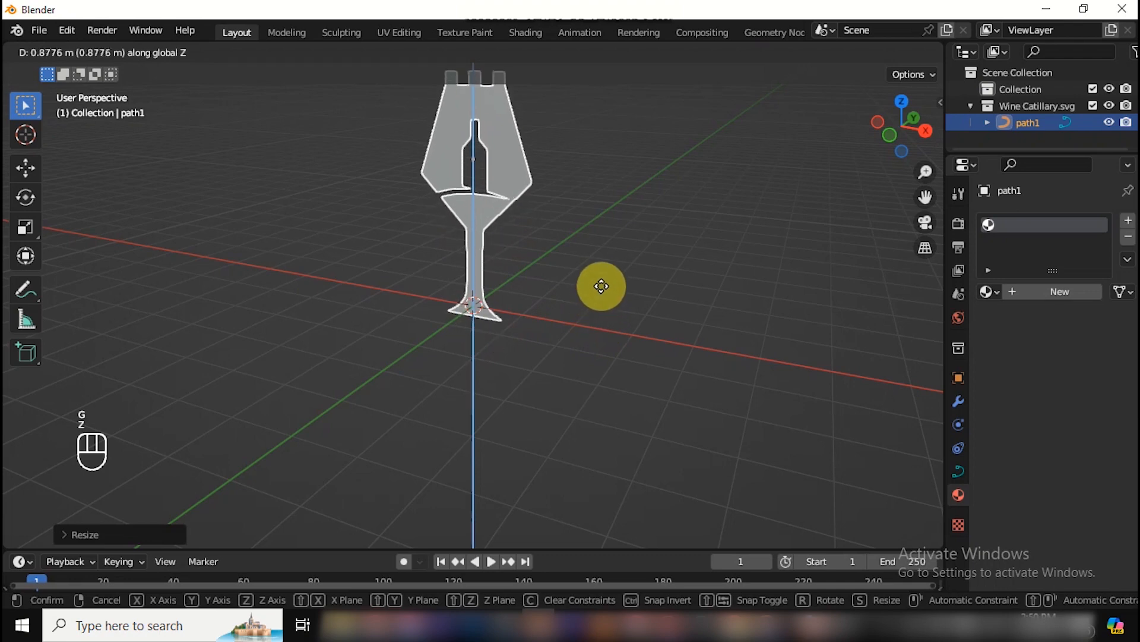
click(606, 276)
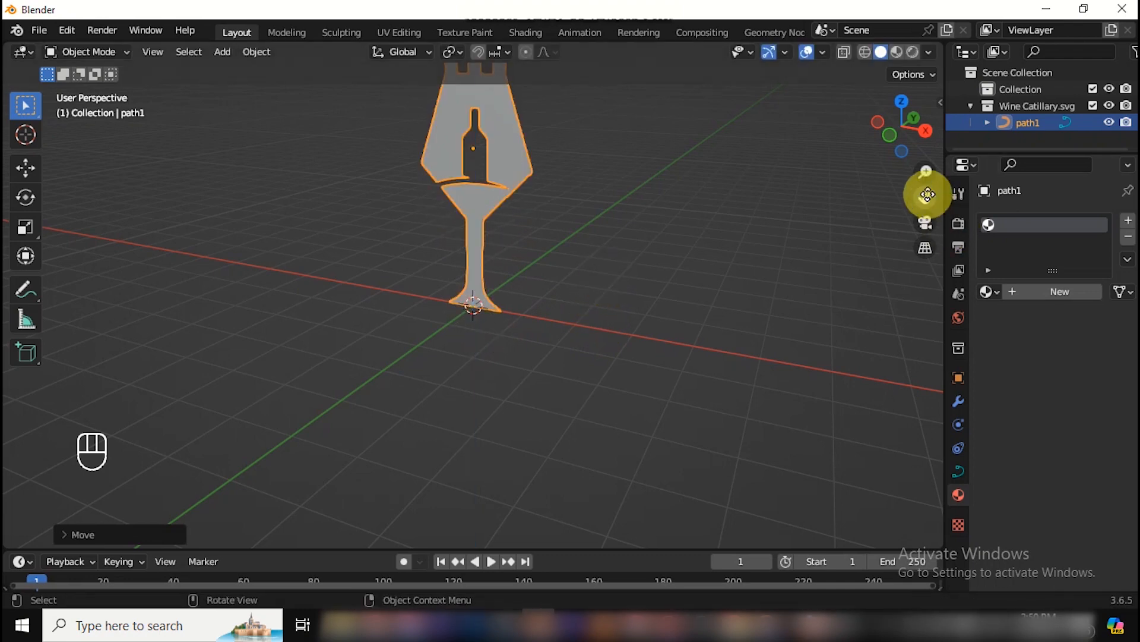
drag(928, 195, 923, 281)
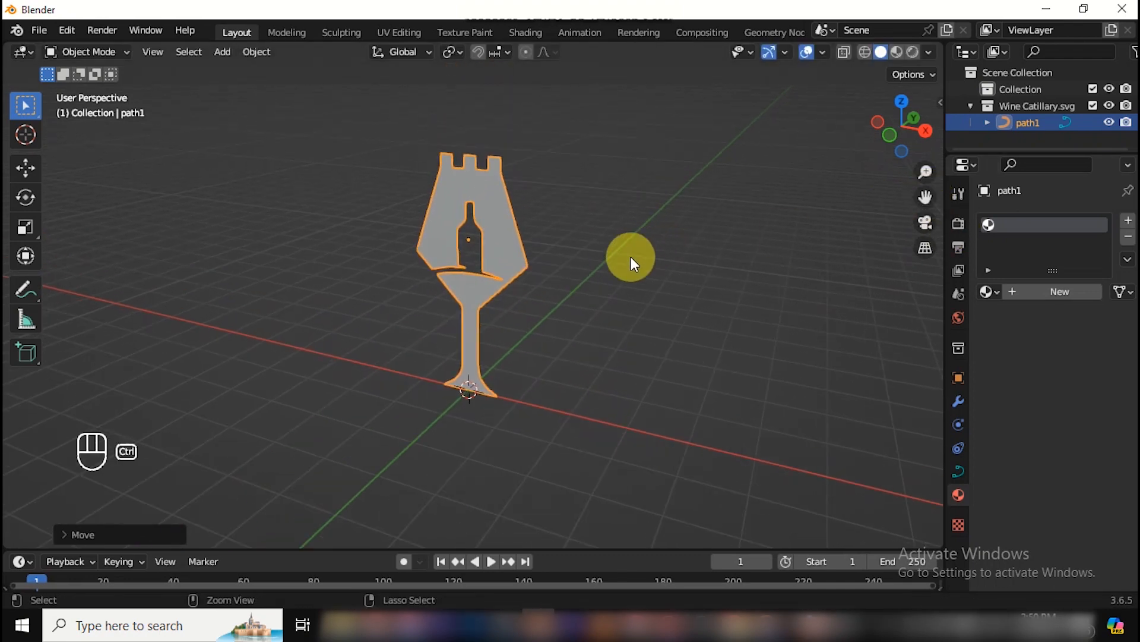
Step: Apply the wine glass curve's object transform and extrude the curve 0.02 m
key(ctrl+a)
click(579, 287)
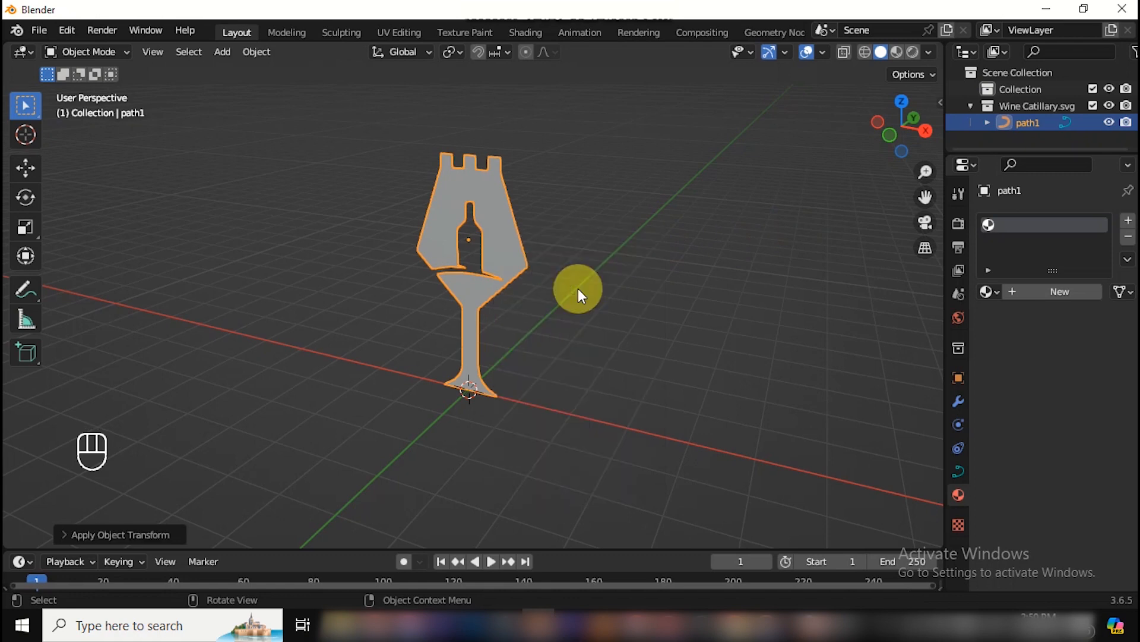
click(955, 470)
click(986, 496)
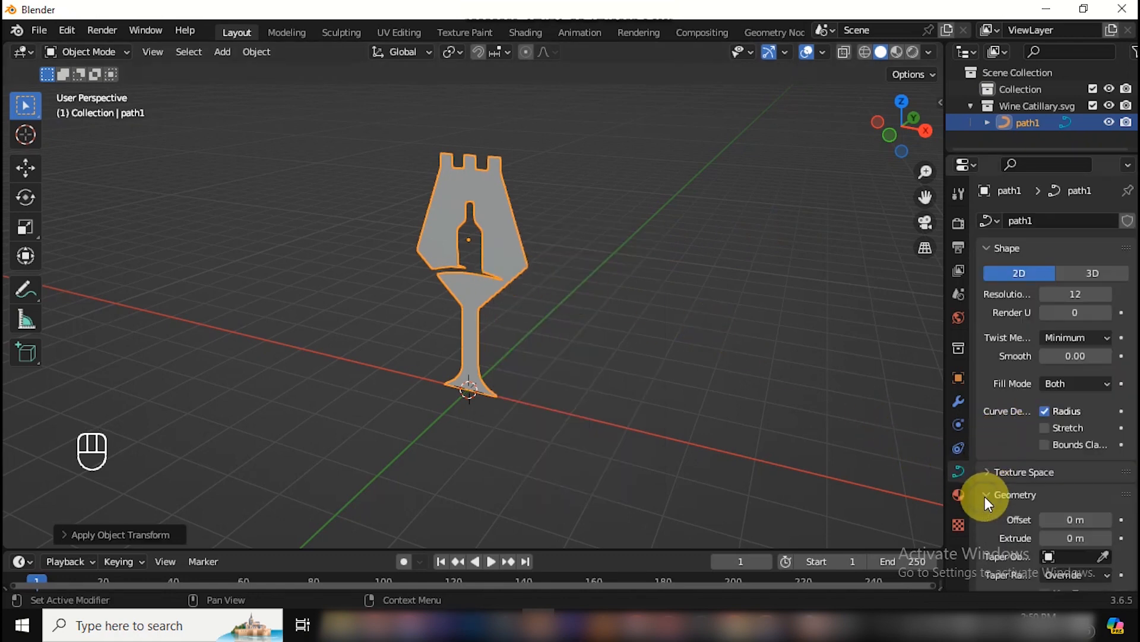
scroll(1010, 495, down, 2)
scroll(1120, 433, down, 4)
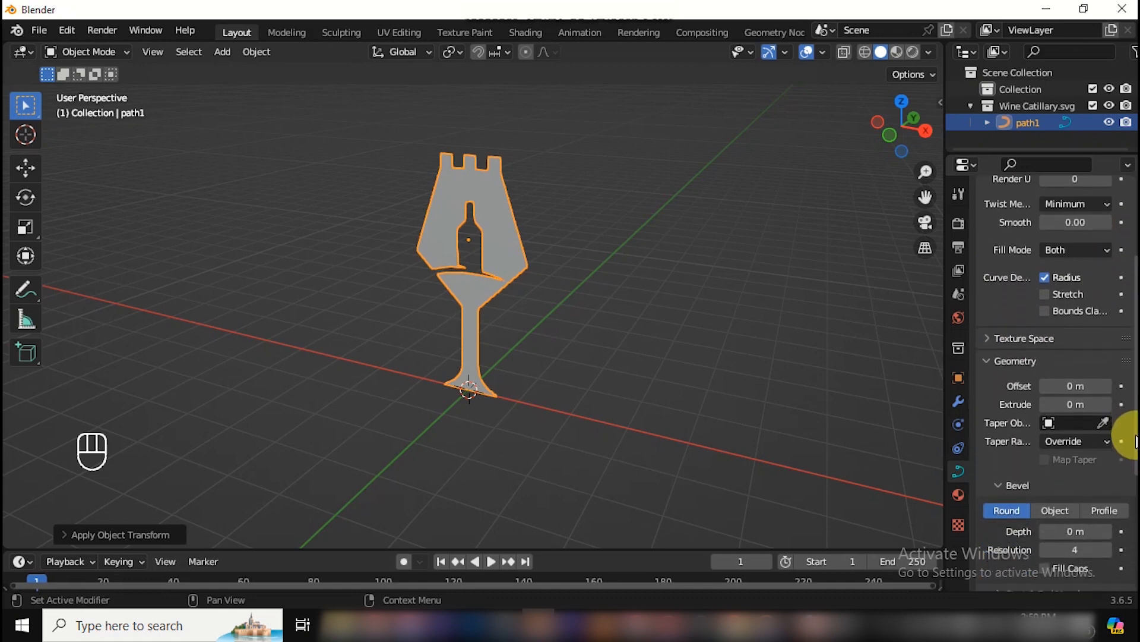
click(1105, 404)
click(1105, 404)
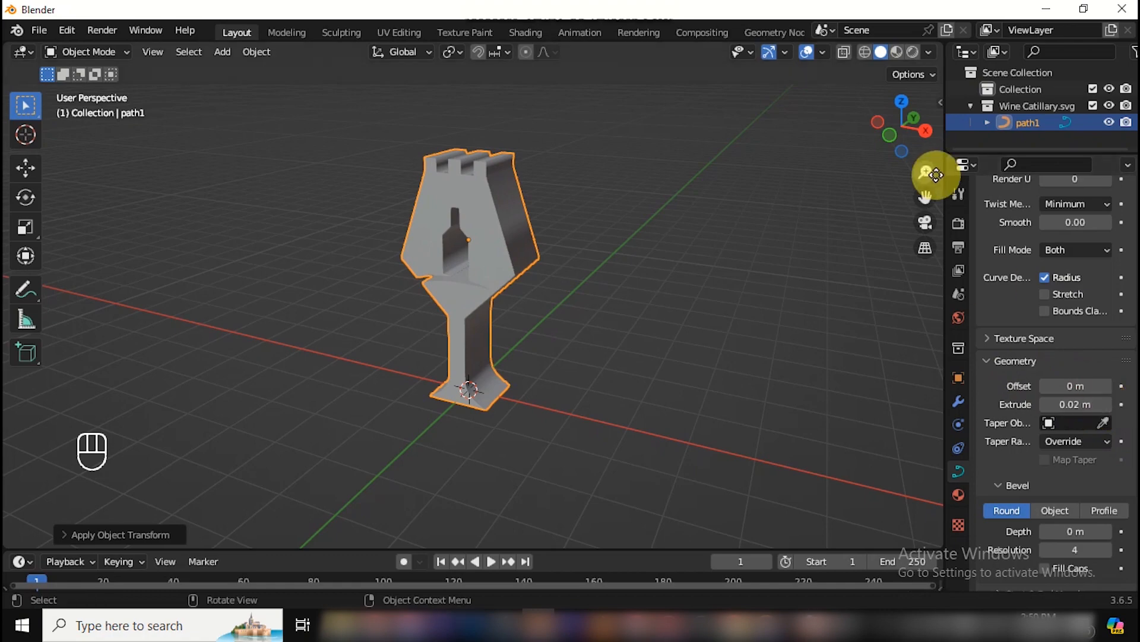
Step: Switch the viewport to Material Preview shading and inspect the extruded wine glass from several angles
mouse_move(885, 133)
mouse_down()
mouse_move(909, 134)
mouse_move(875, 138)
mouse_move(898, 128)
mouse_move(922, 163)
mouse_move(907, 125)
mouse_up()
key(KP_1)
click(897, 52)
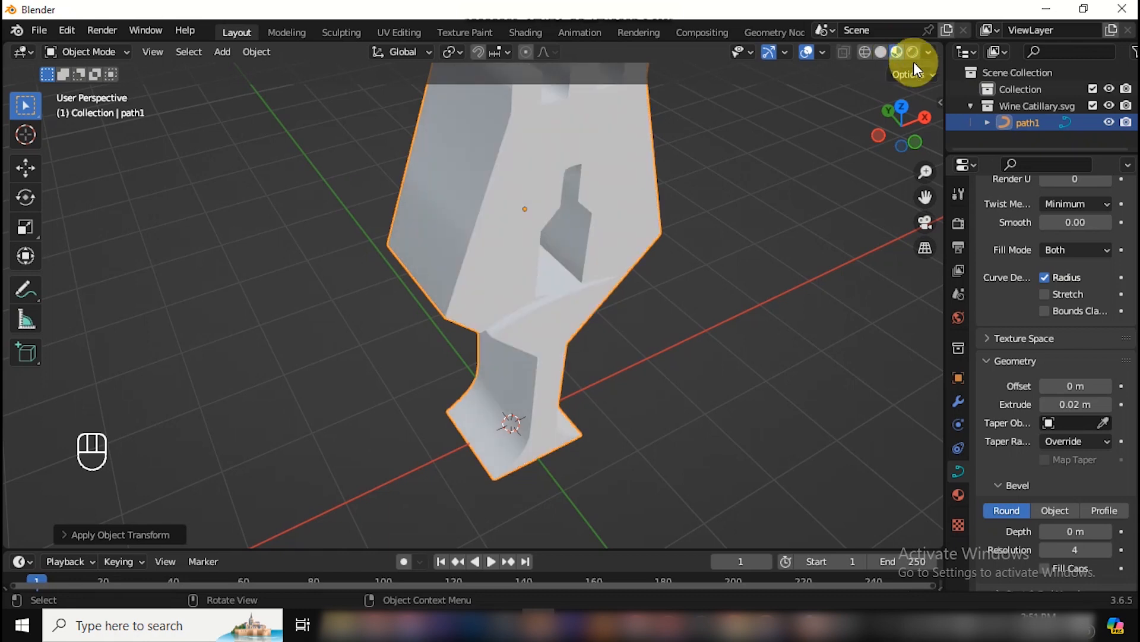
drag(925, 173, 930, 178)
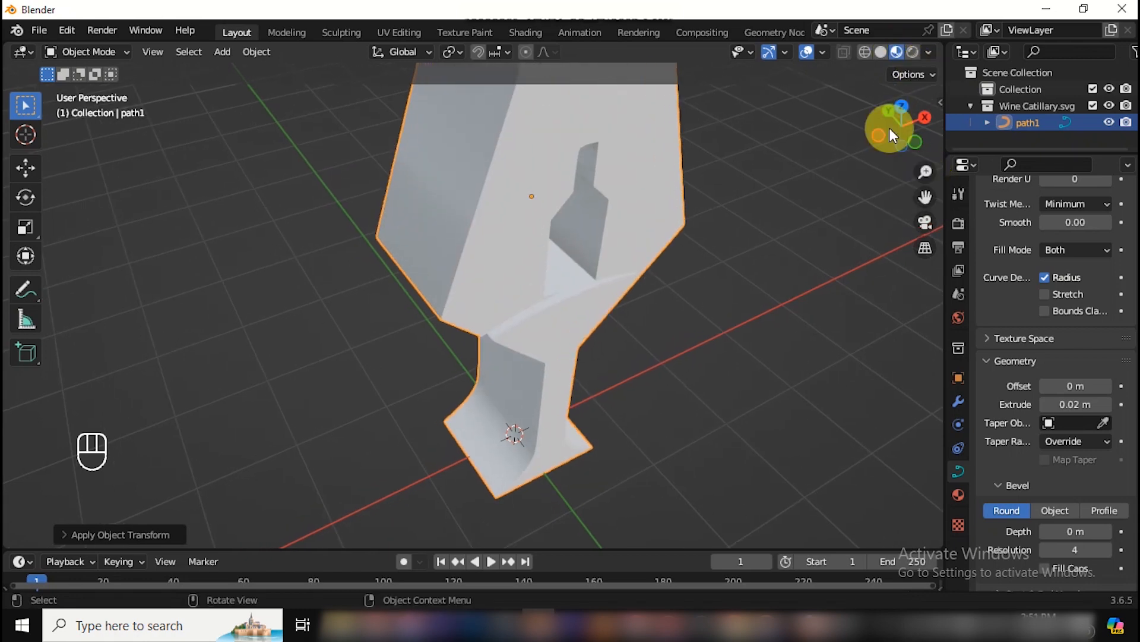
drag(887, 122, 864, 145)
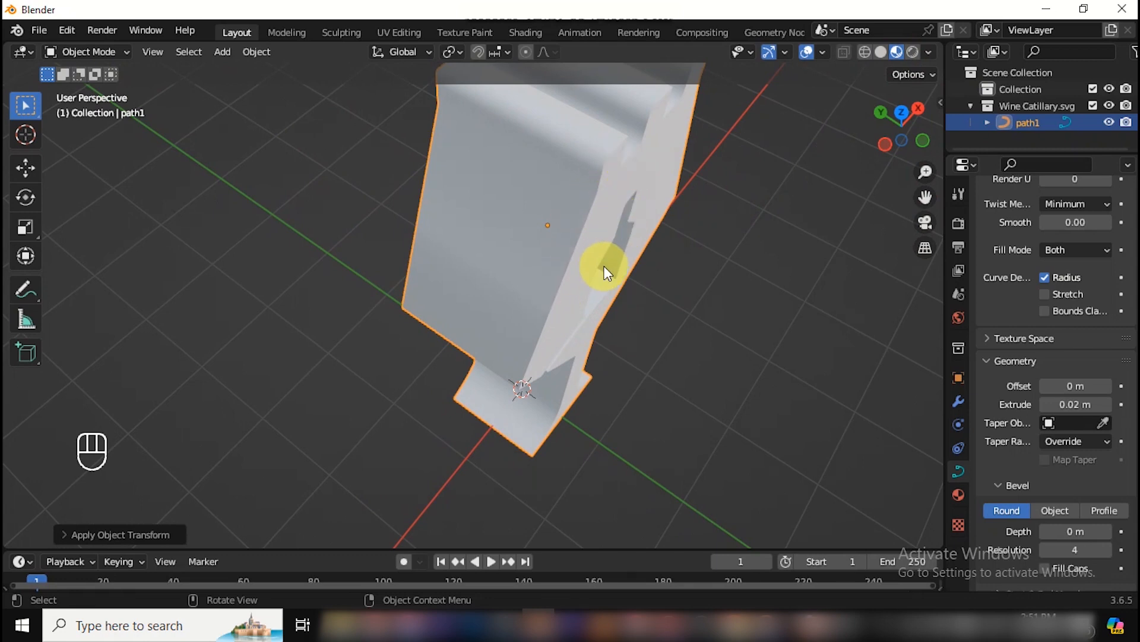
drag(886, 145, 566, 218)
Step: Set the wine glass curve's round bevel depth to 0.001 m
scroll(1031, 392, down, 5)
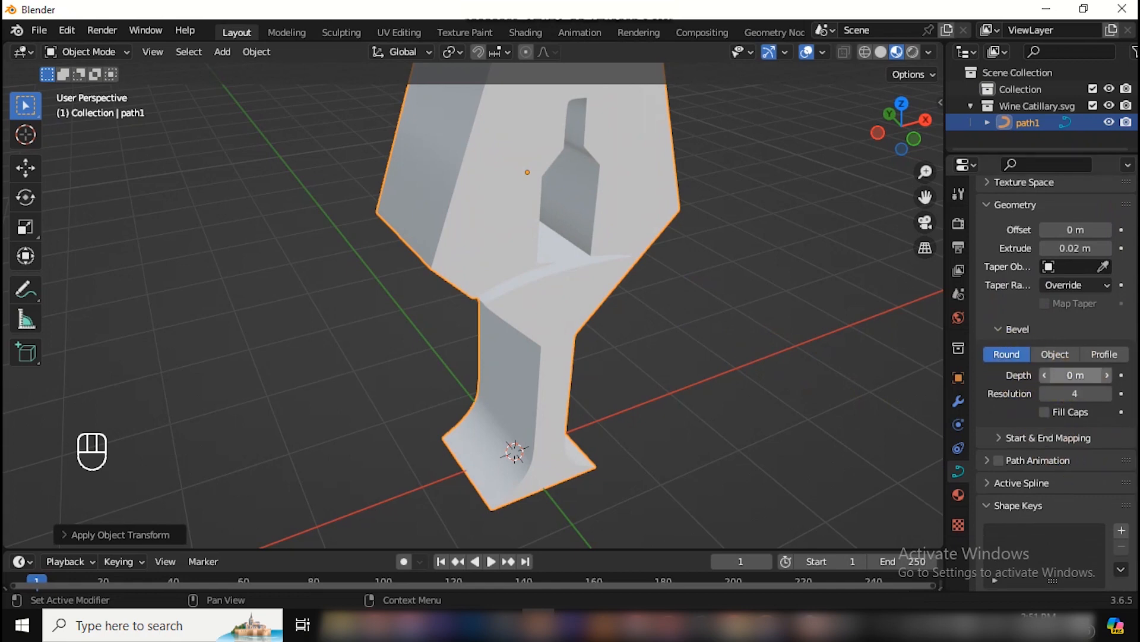
click(1082, 374)
text(0.00)
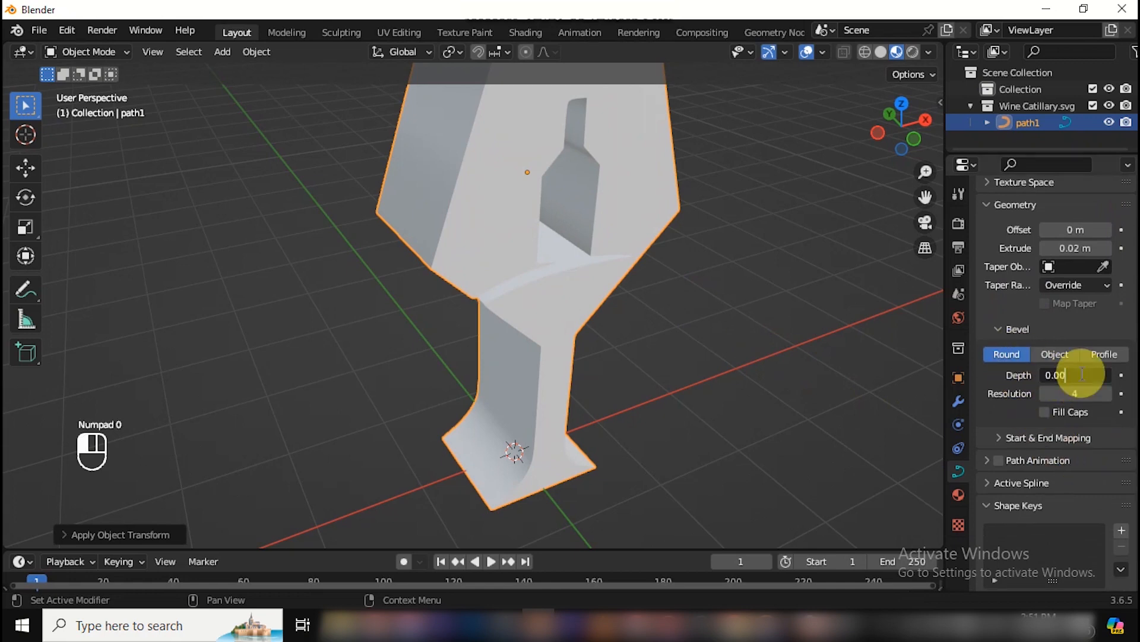
text(1)
key(Return)
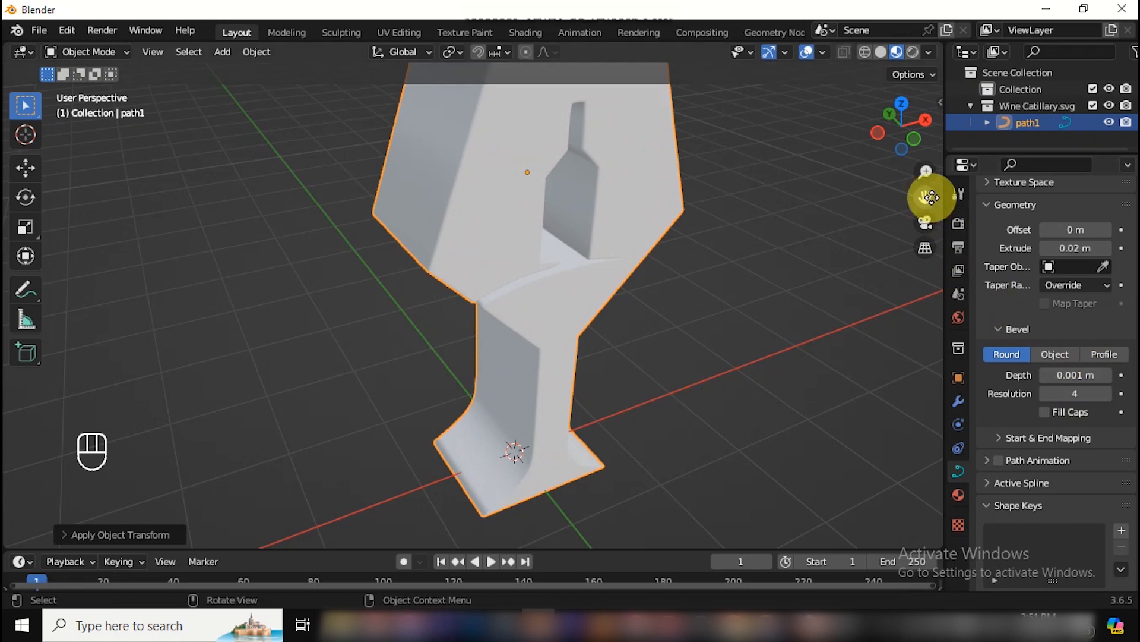
Step: Inspect the beveled edges up close and set the curve's bevel depth to 0.0011 m
drag(927, 175, 925, 172)
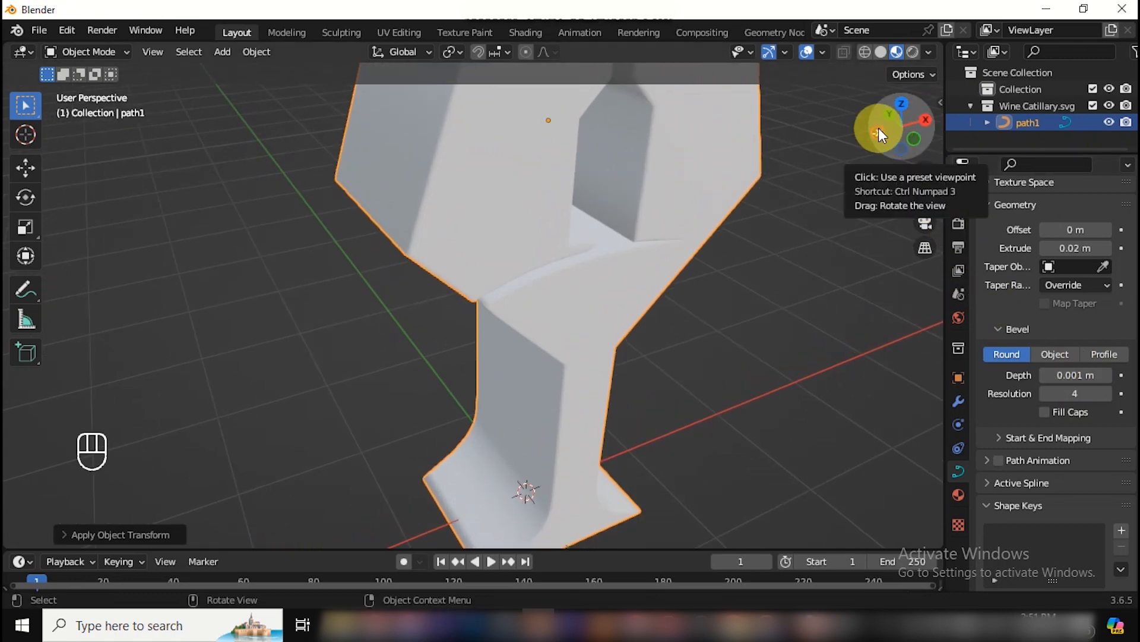
drag(879, 127, 879, 127)
click(1081, 375)
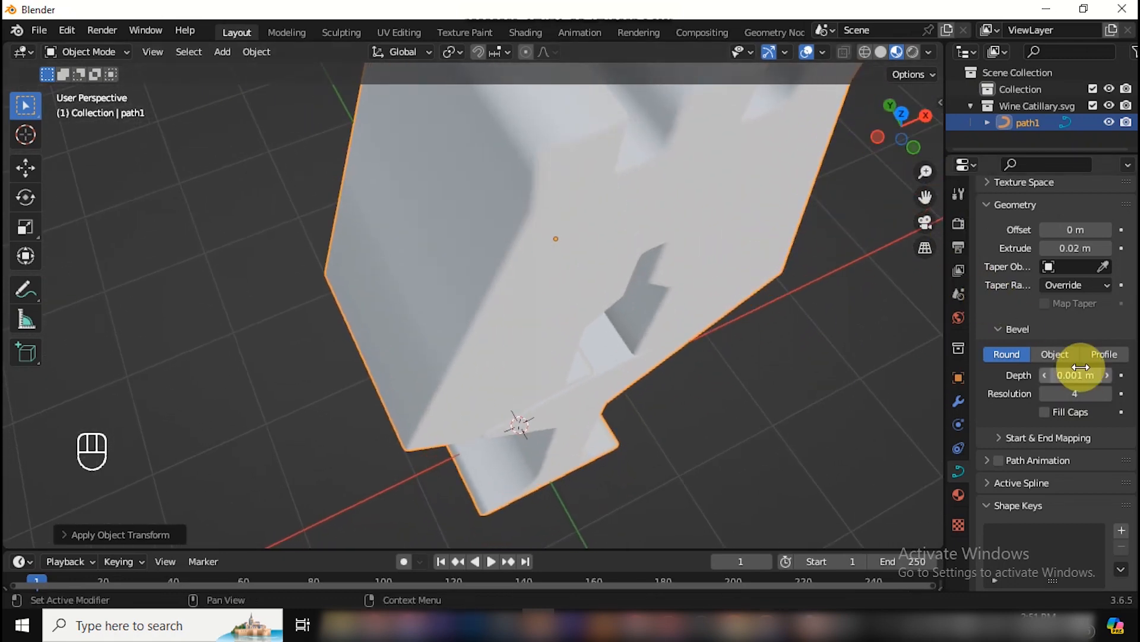
click(1073, 375)
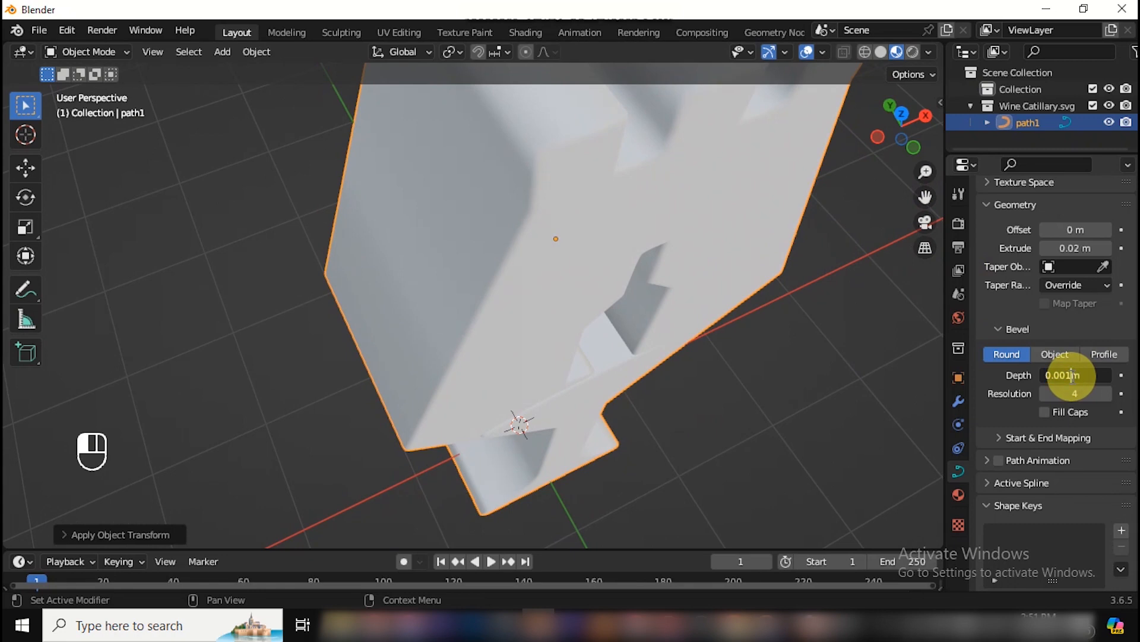
text(1)
key(Return)
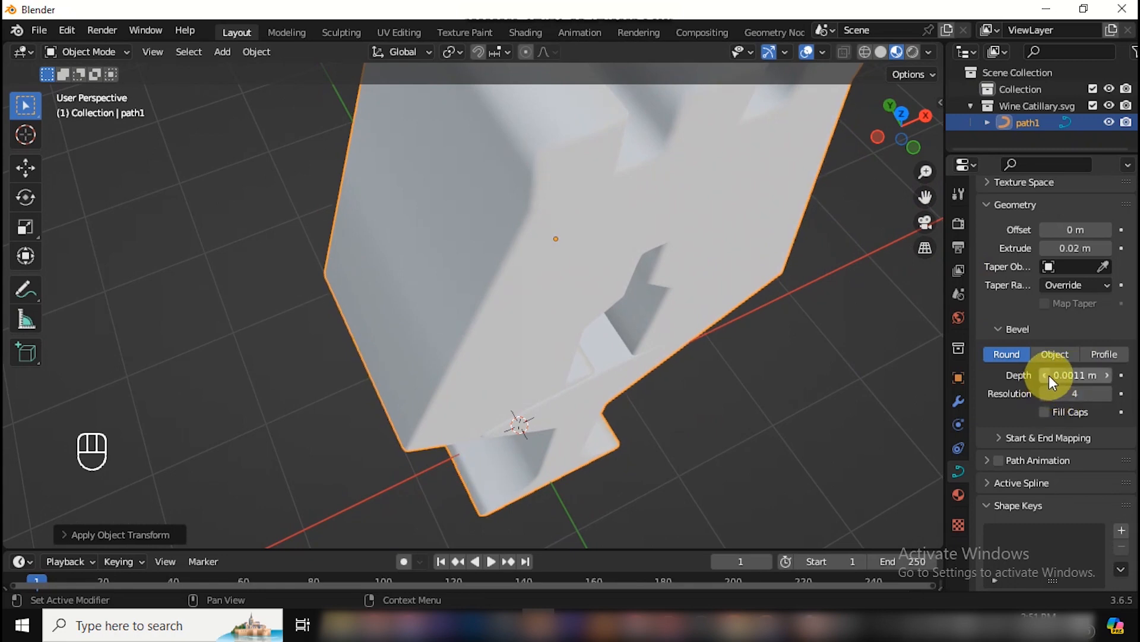
Step: Try a bevel resolution of 5 and a bevel depth of 0.002 m on the wine glass curve
drag(877, 136, 871, 148)
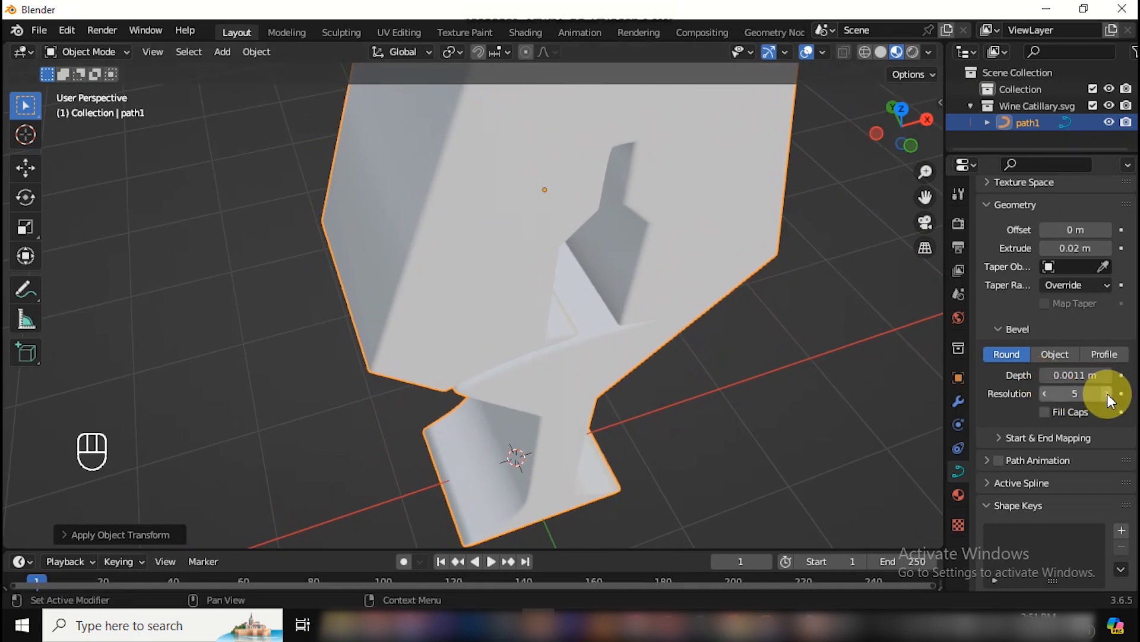
click(1107, 375)
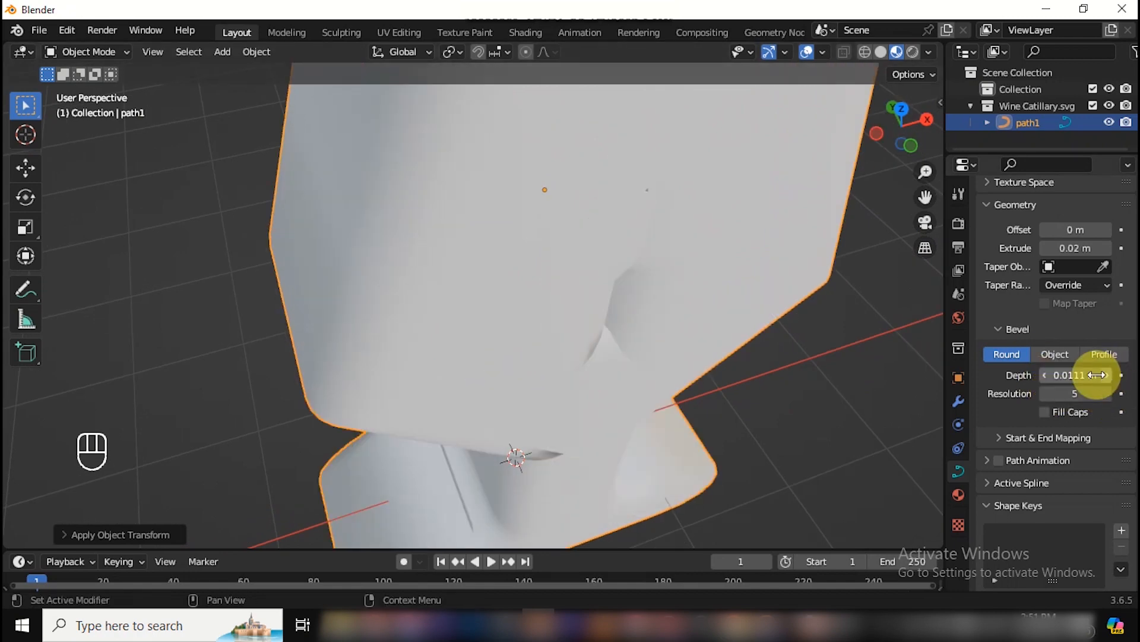
click(1045, 376)
click(1076, 375)
click(1073, 375)
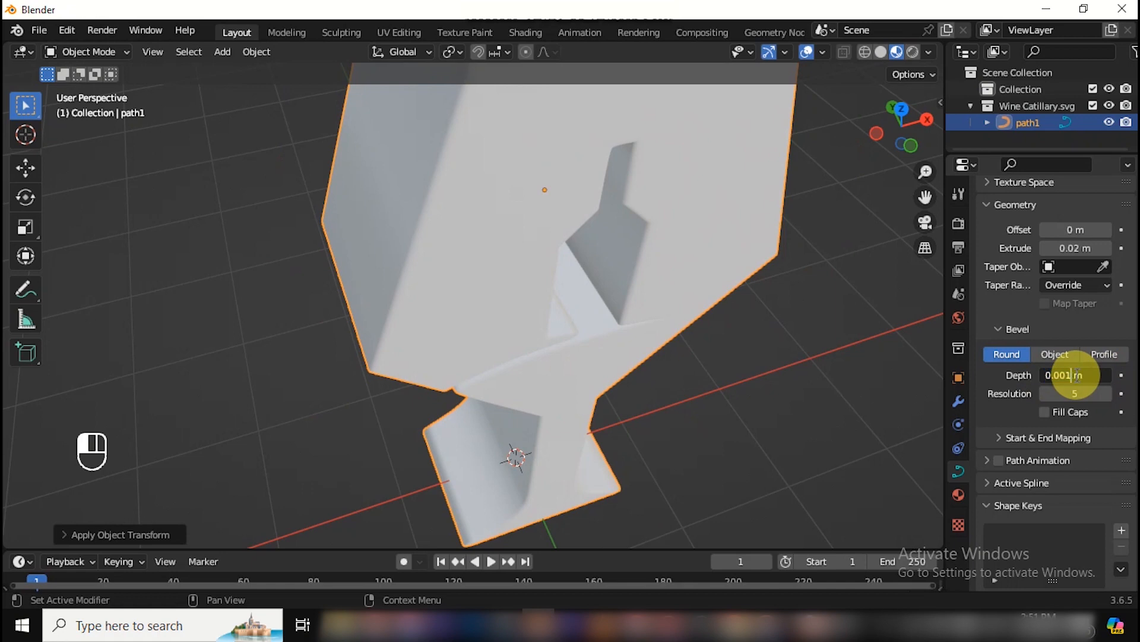
key(BackSpace)
text(2)
key(Return)
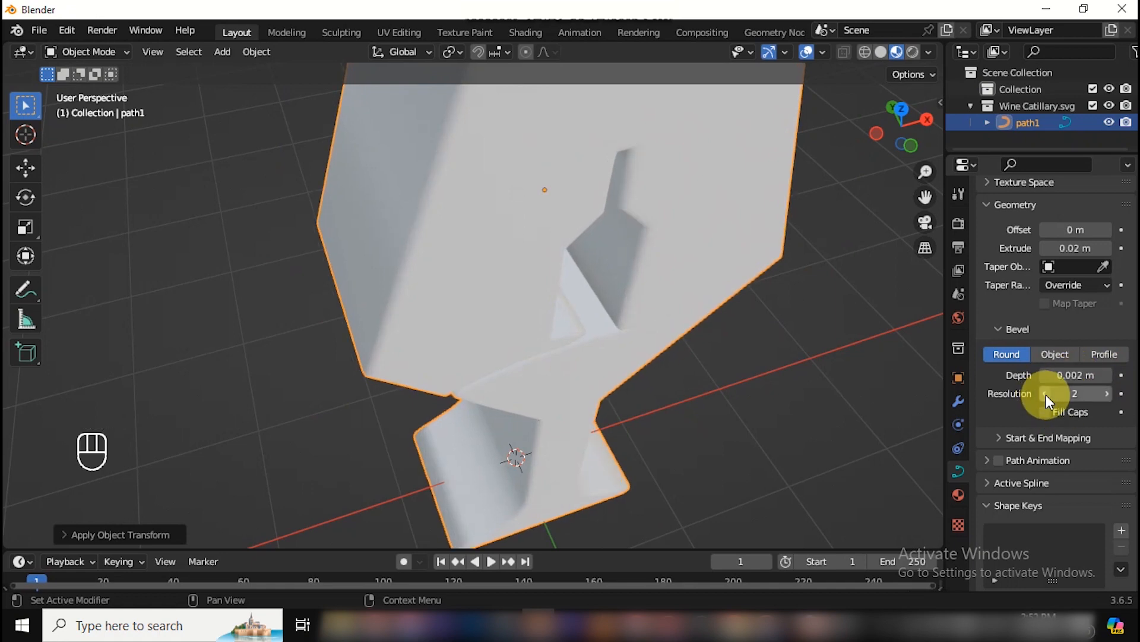
Step: Set the curve's bevel resolution to 4 and its bevel depth to 0.0011 m
drag(879, 137, 907, 159)
click(1107, 394)
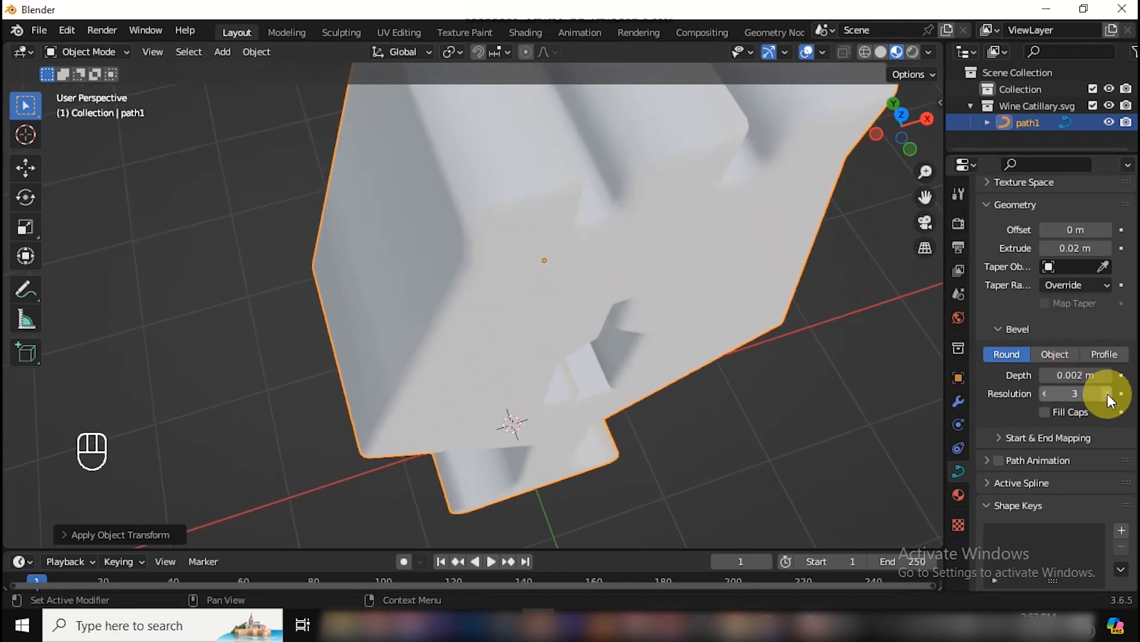
click(1107, 393)
click(1072, 376)
click(1073, 375)
key(BackSpace)
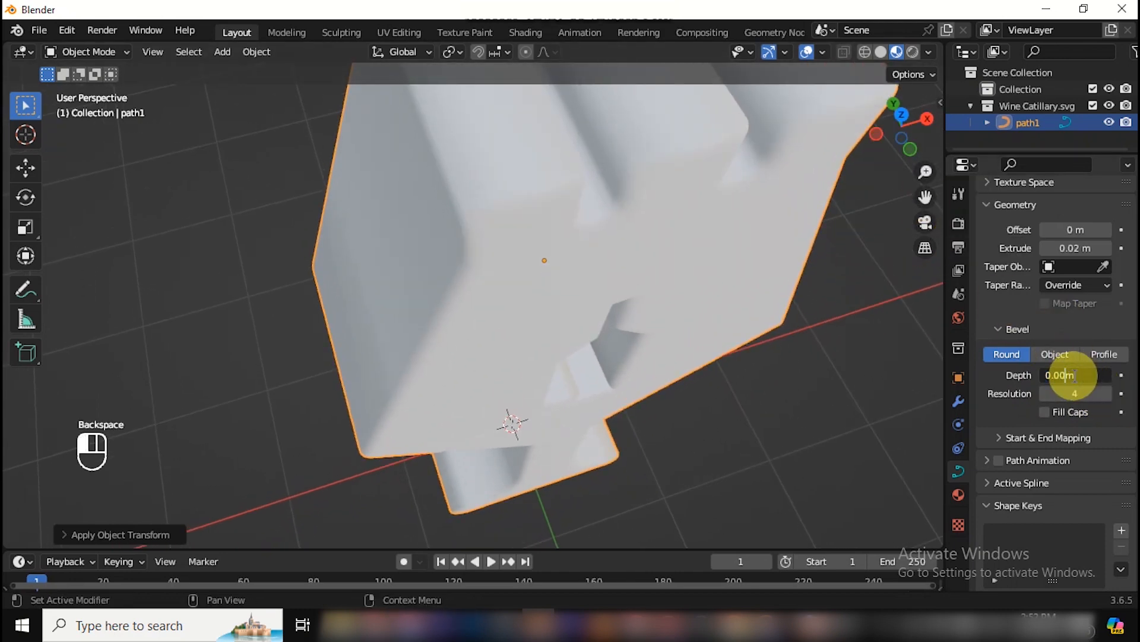
text(1)
key(Return)
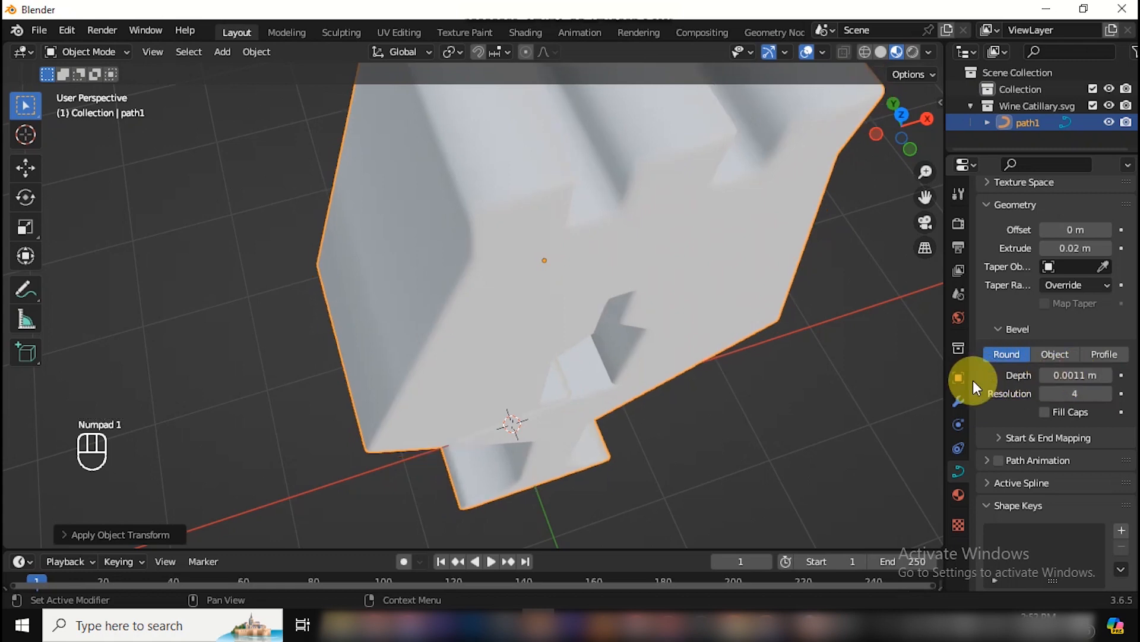
Step: Add an Edge Split modifier to the wine glass curve
drag(904, 156, 903, 156)
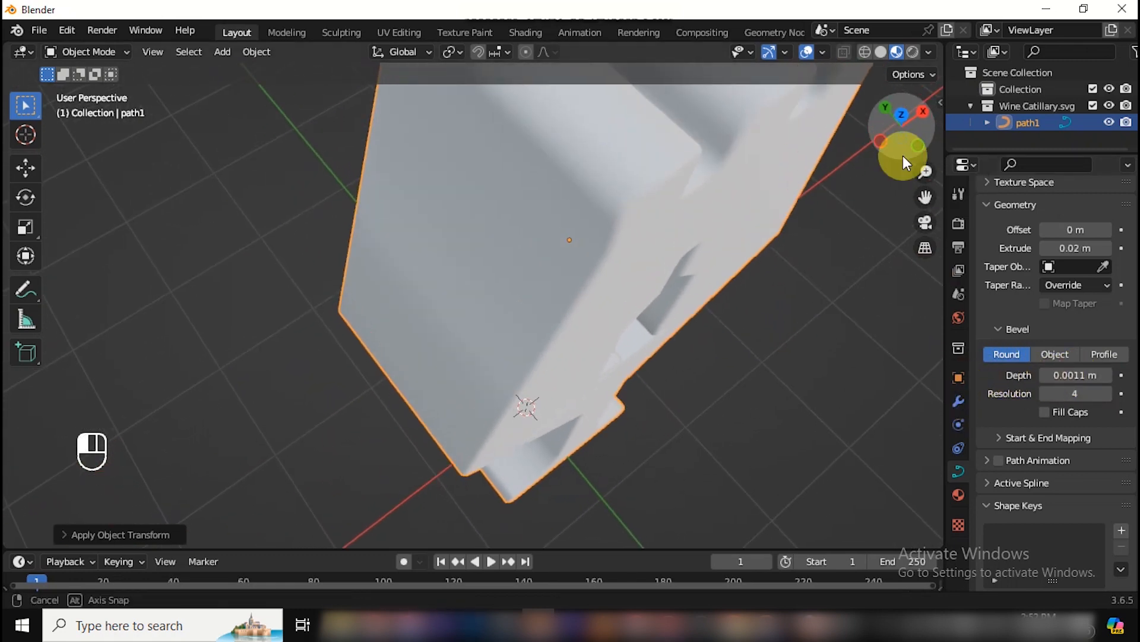
click(958, 401)
click(1132, 229)
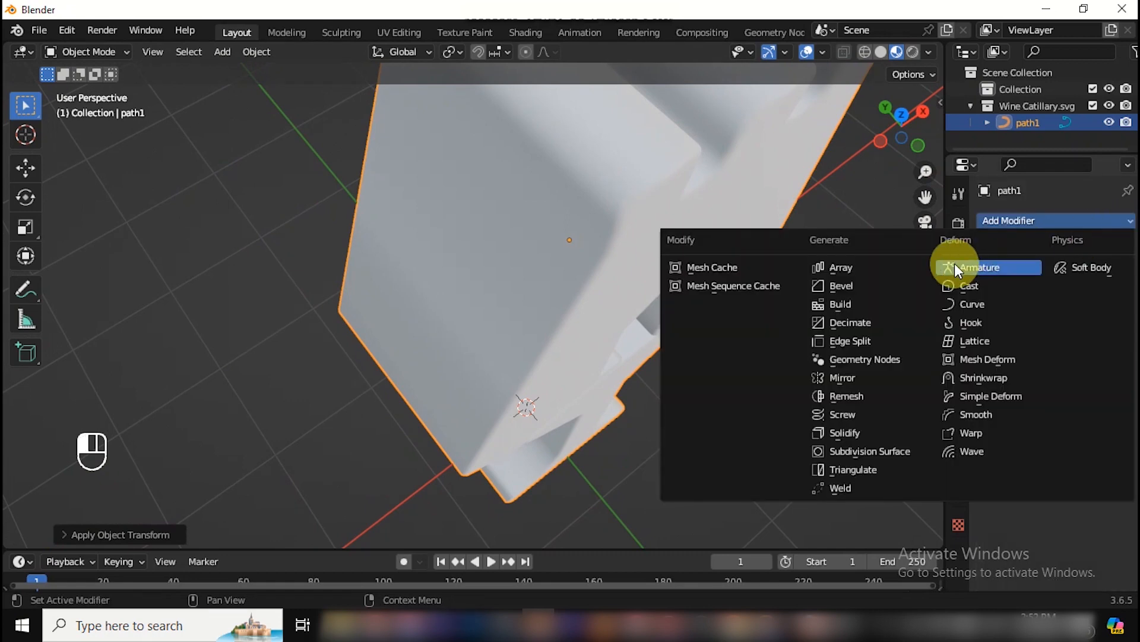
click(857, 341)
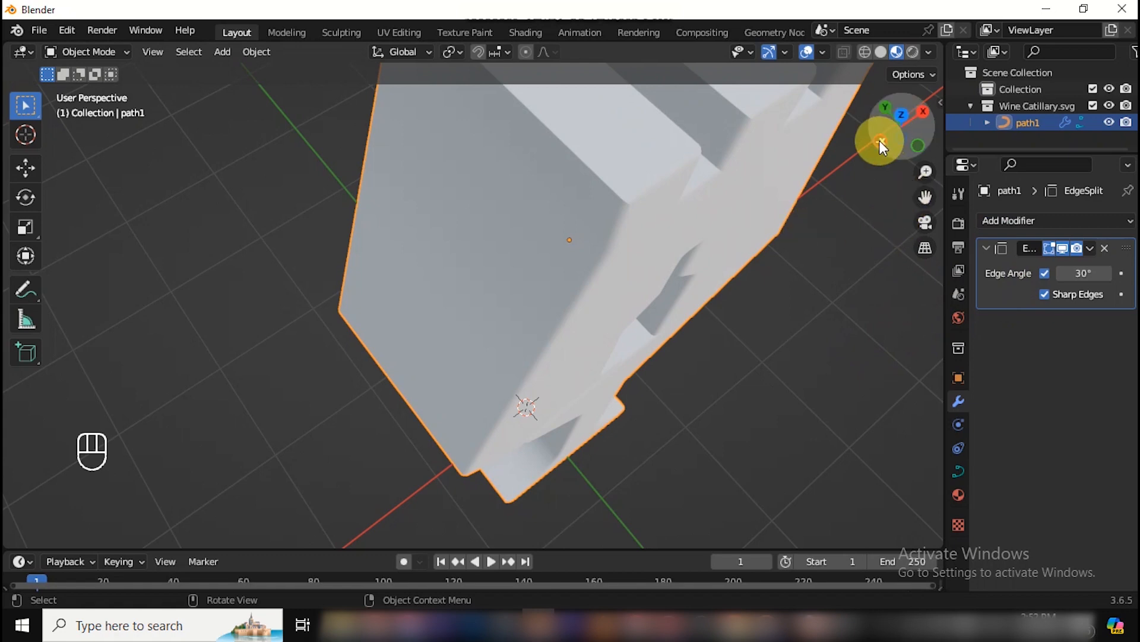
Step: Set the Edge Split modifier's edge angle to 45° and check the shading of the wine glass
drag(880, 140, 925, 237)
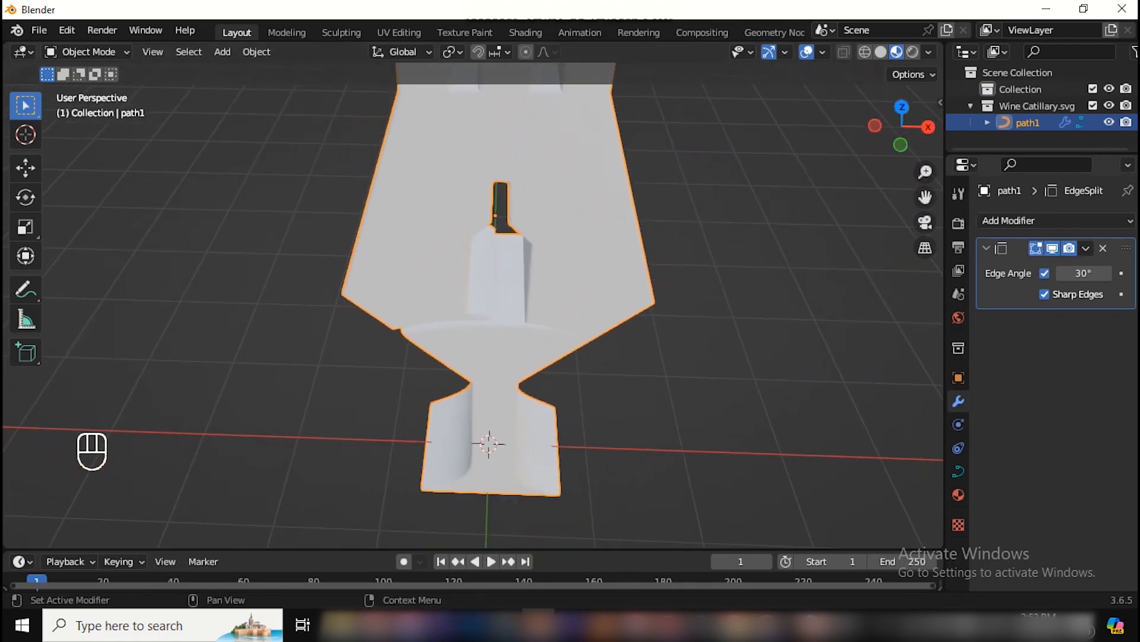
click(1090, 272)
key(Return)
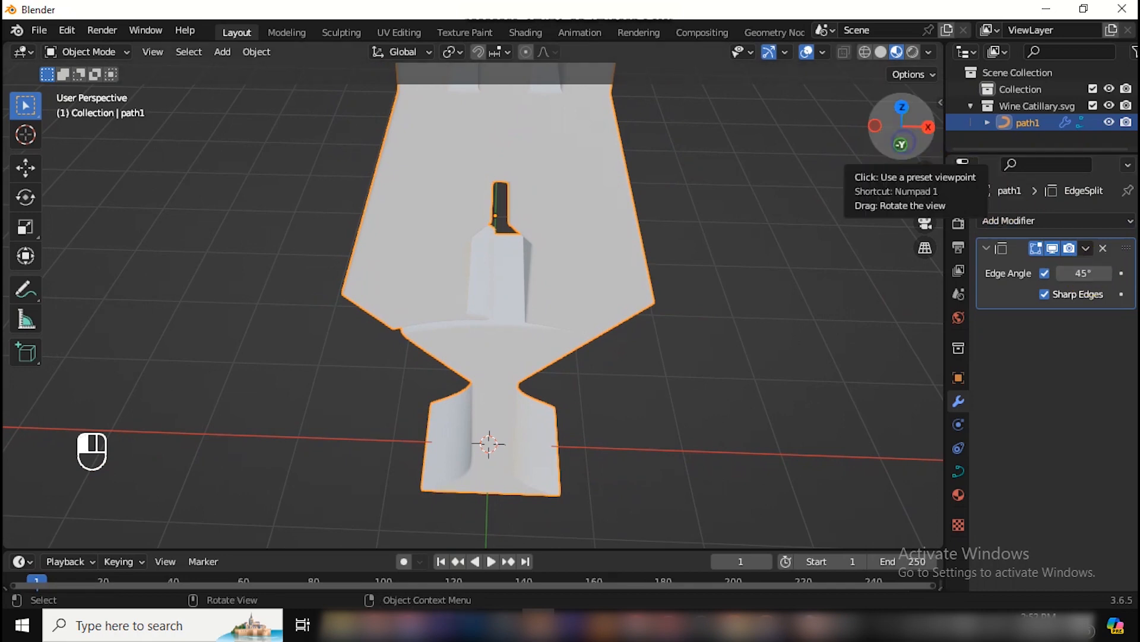
drag(904, 115, 908, 145)
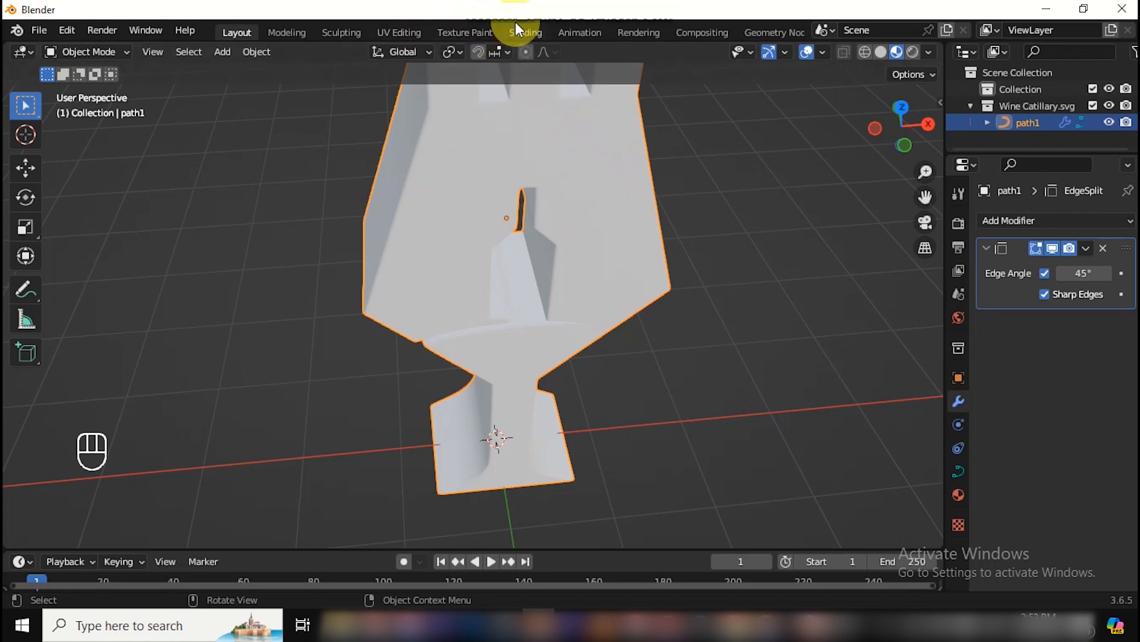
Step: Switch to the Shading workspace and create a new material named Logo for the wine glass curve
click(523, 35)
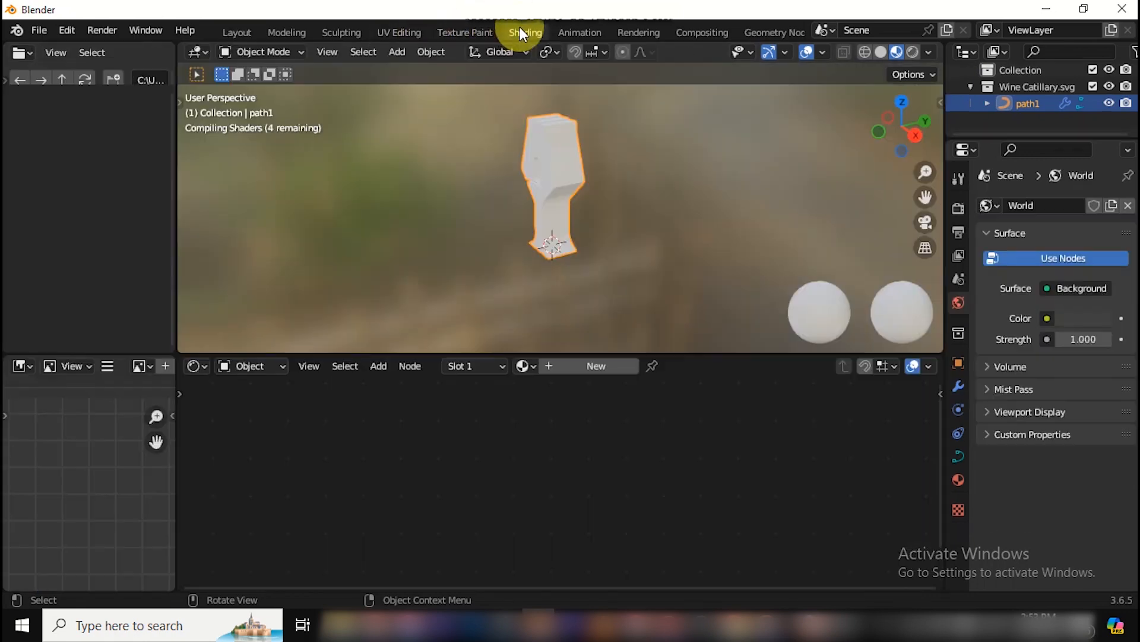
drag(925, 172, 924, 130)
drag(925, 197, 967, 302)
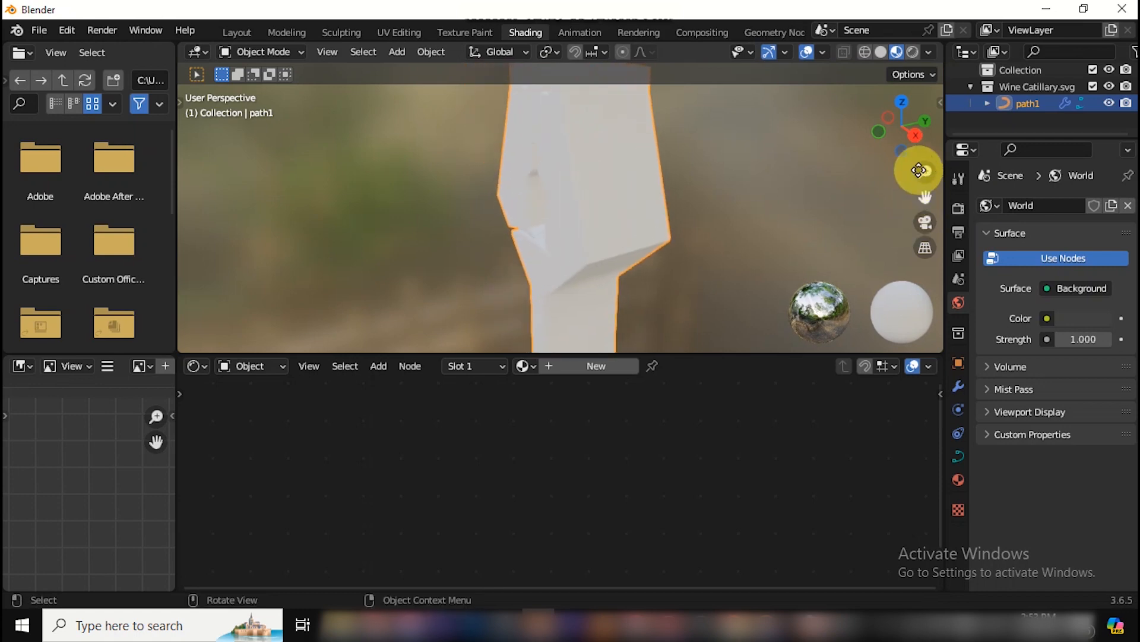
drag(917, 132, 918, 172)
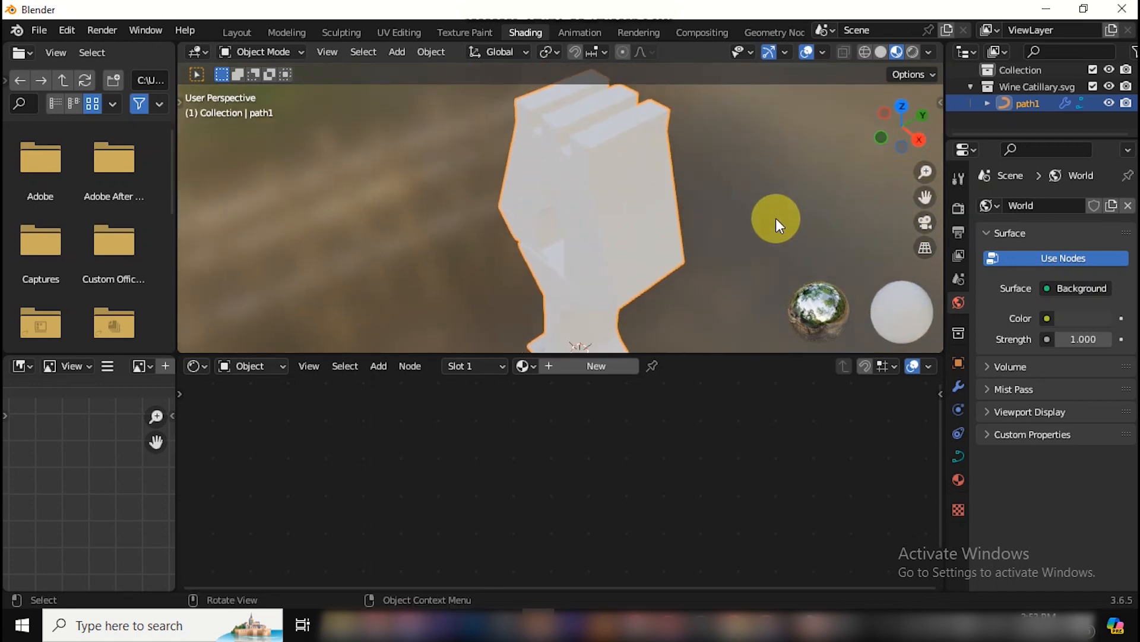
click(611, 364)
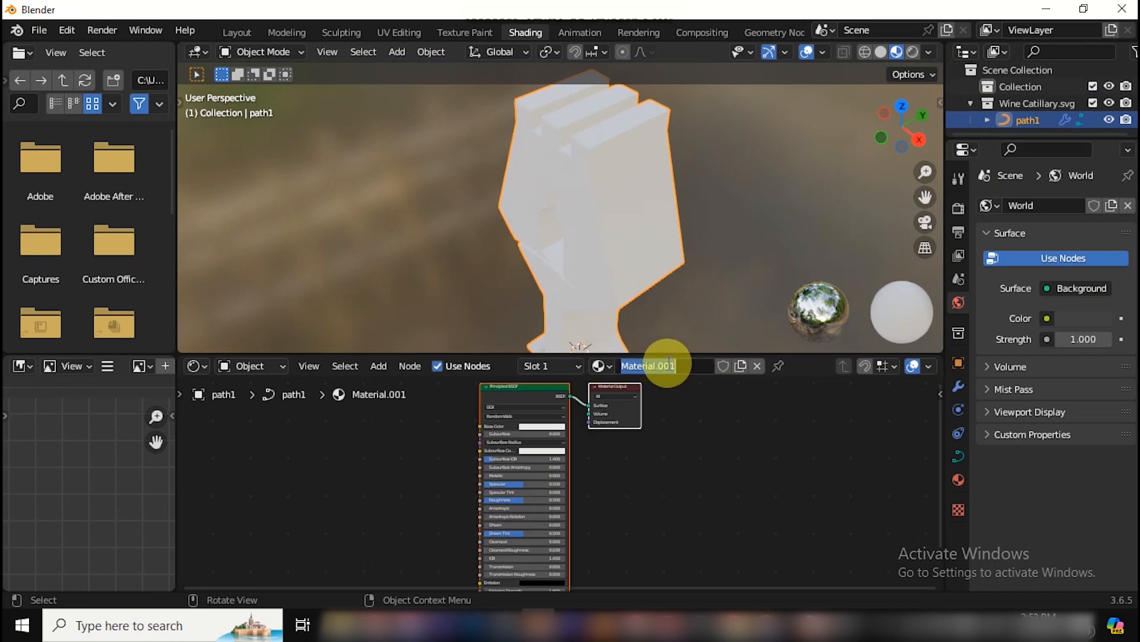
text(Logo)
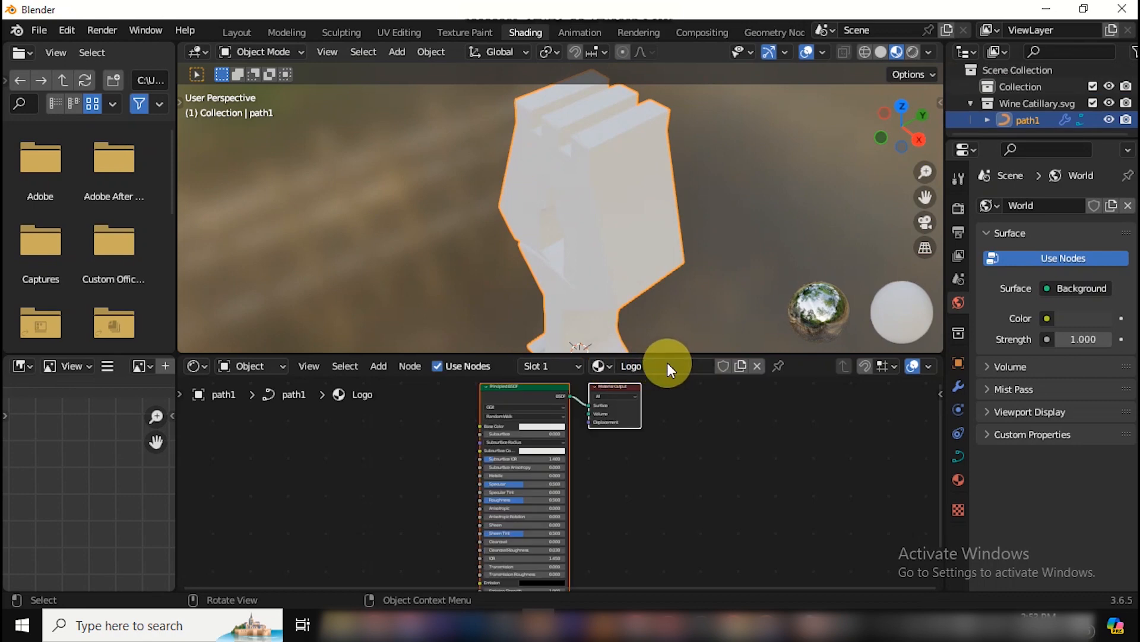
Step: Set the Logo material's base color to hex 722F37
click(543, 426)
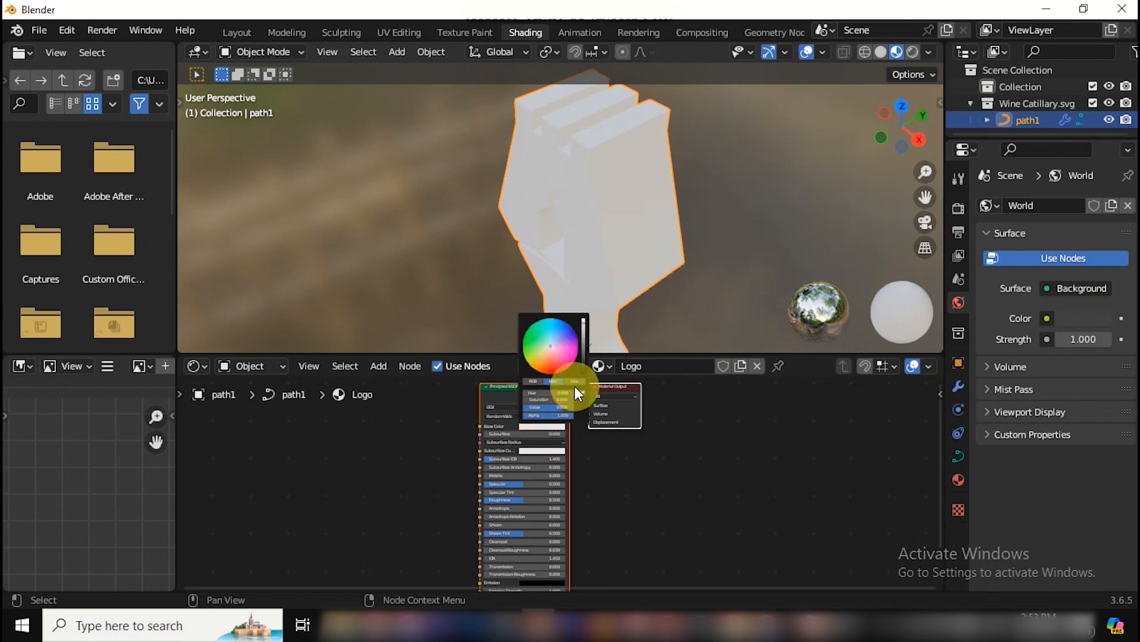
scroll(617, 493, up, 4)
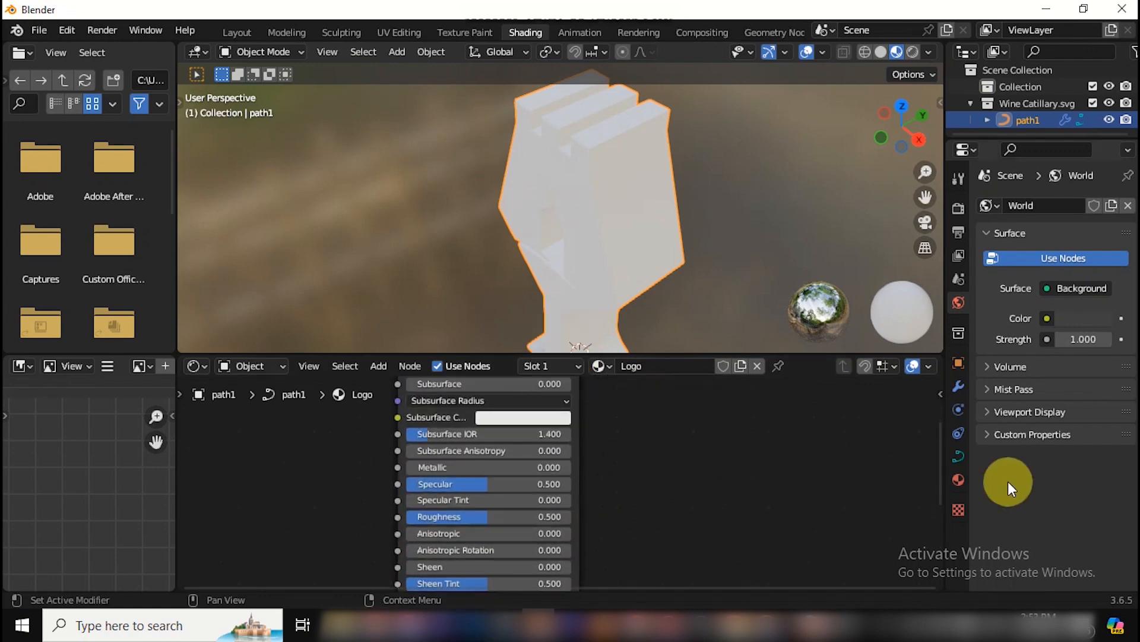
drag(939, 476, 935, 429)
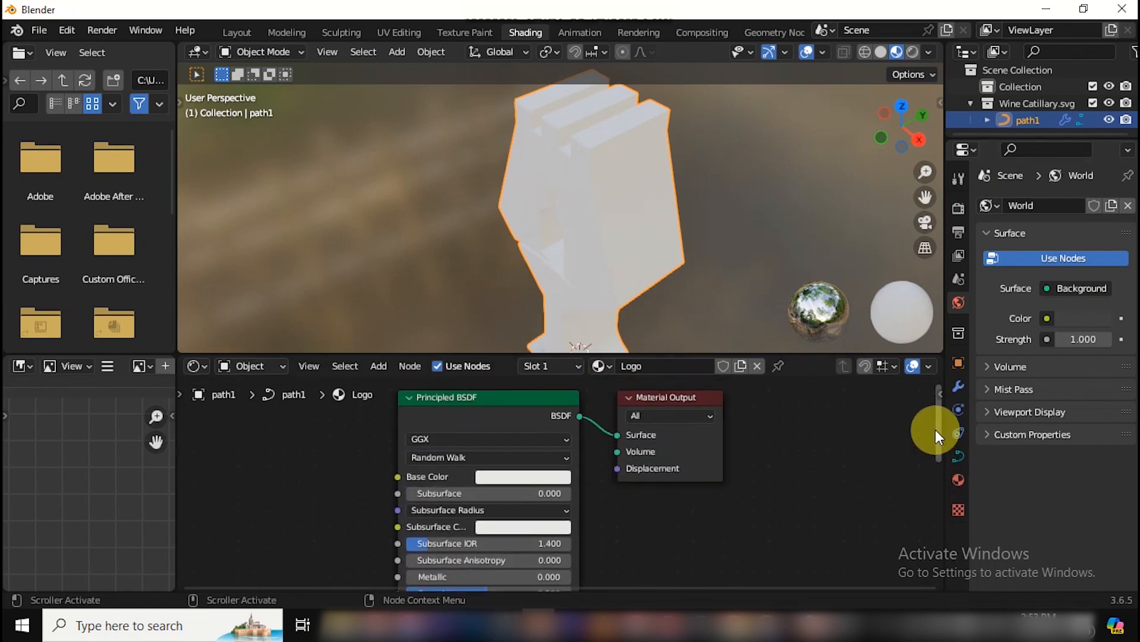
click(531, 476)
click(587, 386)
click(536, 408)
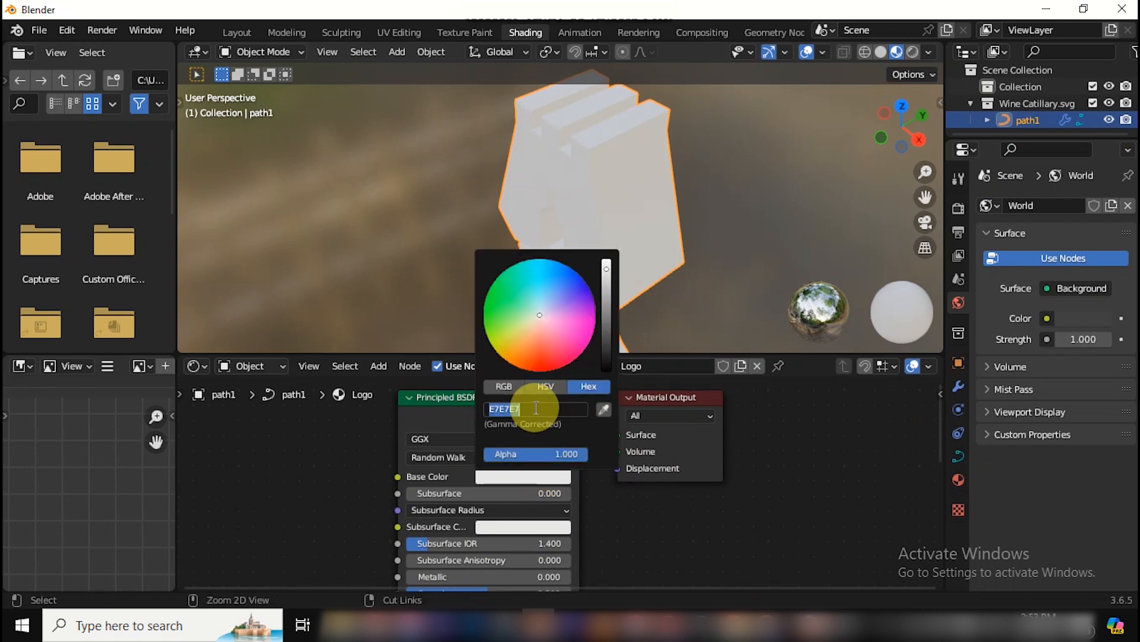
key(Return)
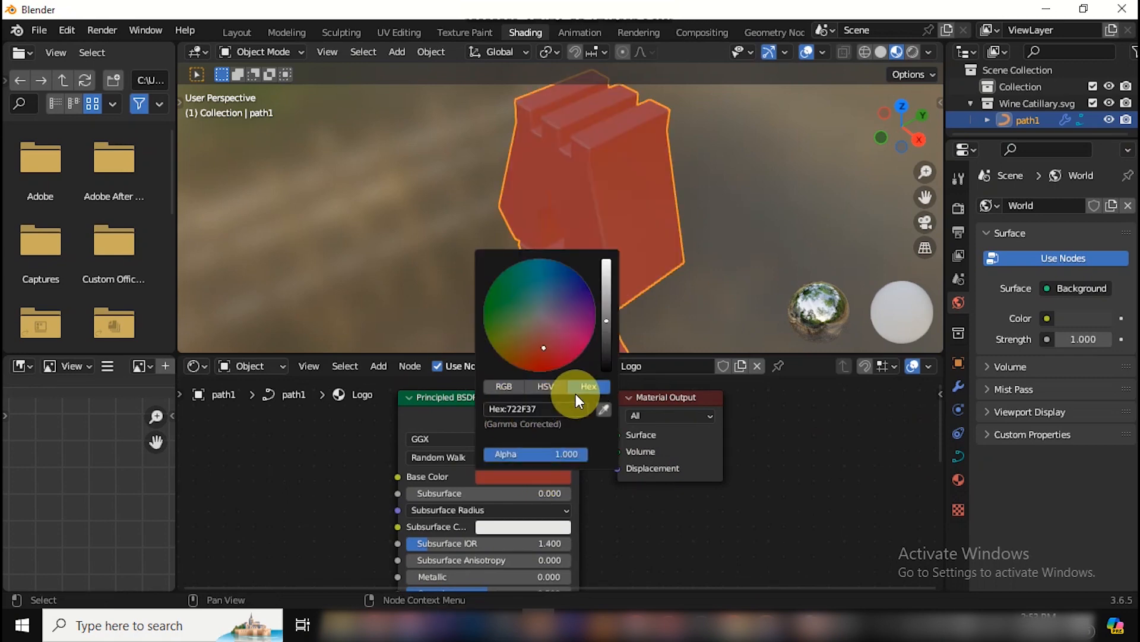
Step: Set the Logo material's Metallic to 1.000 and its Roughness to about 0.018
drag(940, 419, 928, 501)
drag(414, 391, 572, 390)
drag(486, 438, 411, 438)
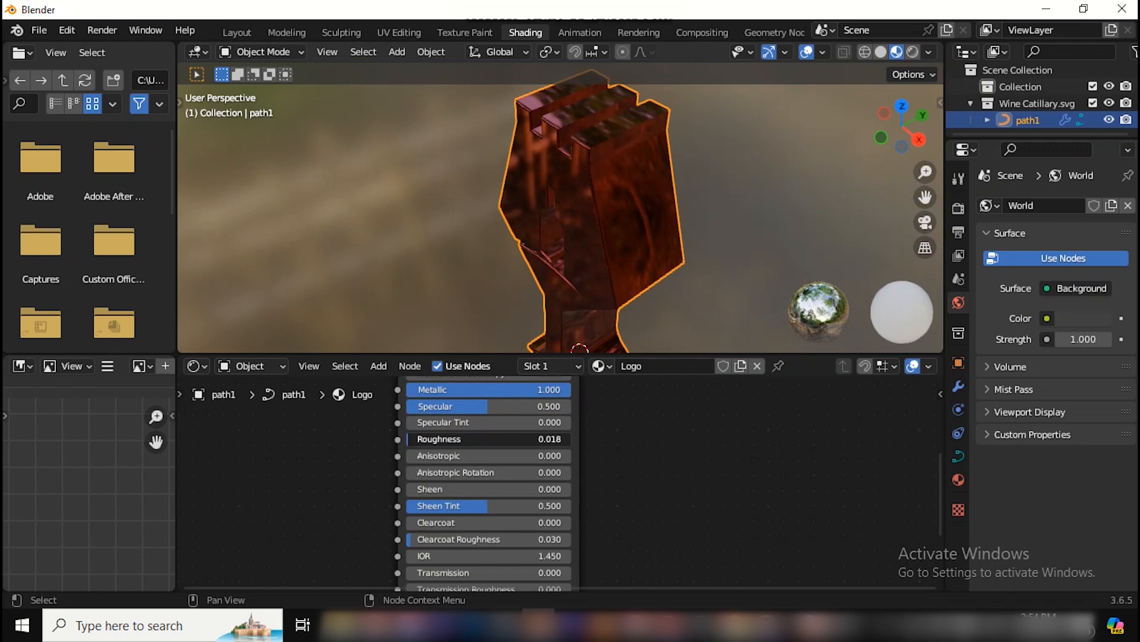
drag(882, 138, 843, 213)
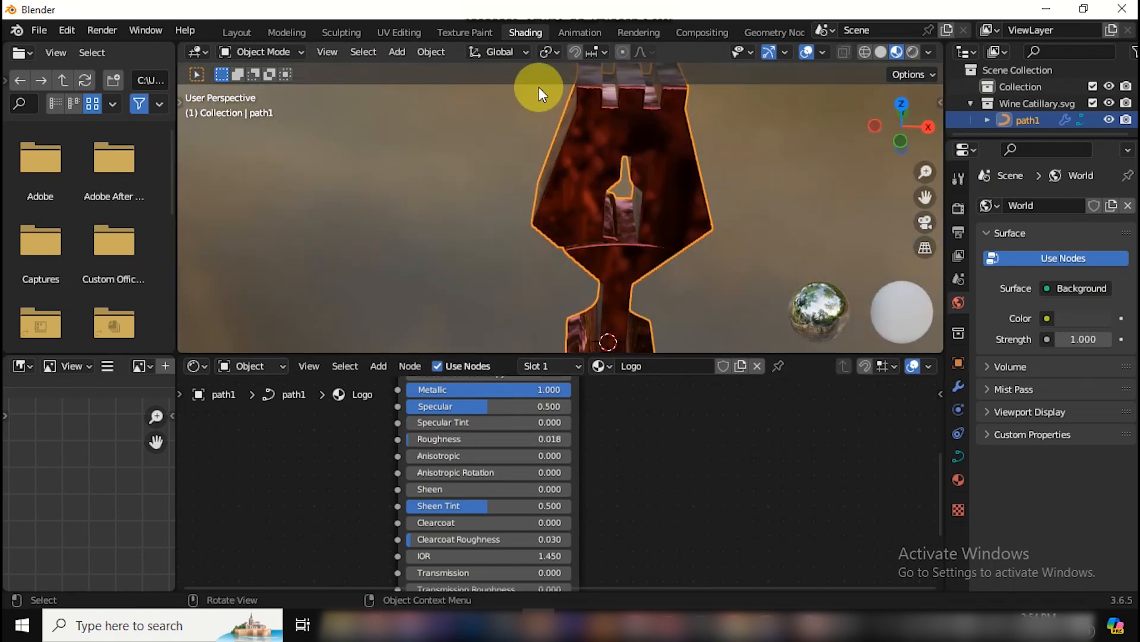
Step: In the Layout workspace, add a mesh plane and set its X rotation to 90°
click(231, 35)
drag(907, 127, 939, 208)
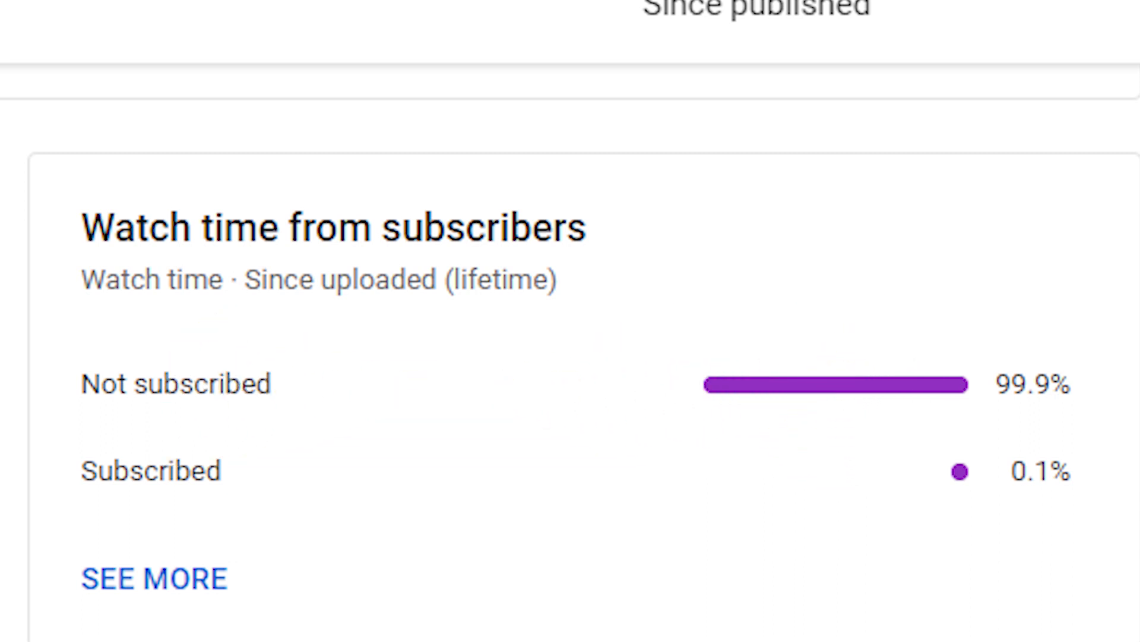
drag(926, 174, 925, 174)
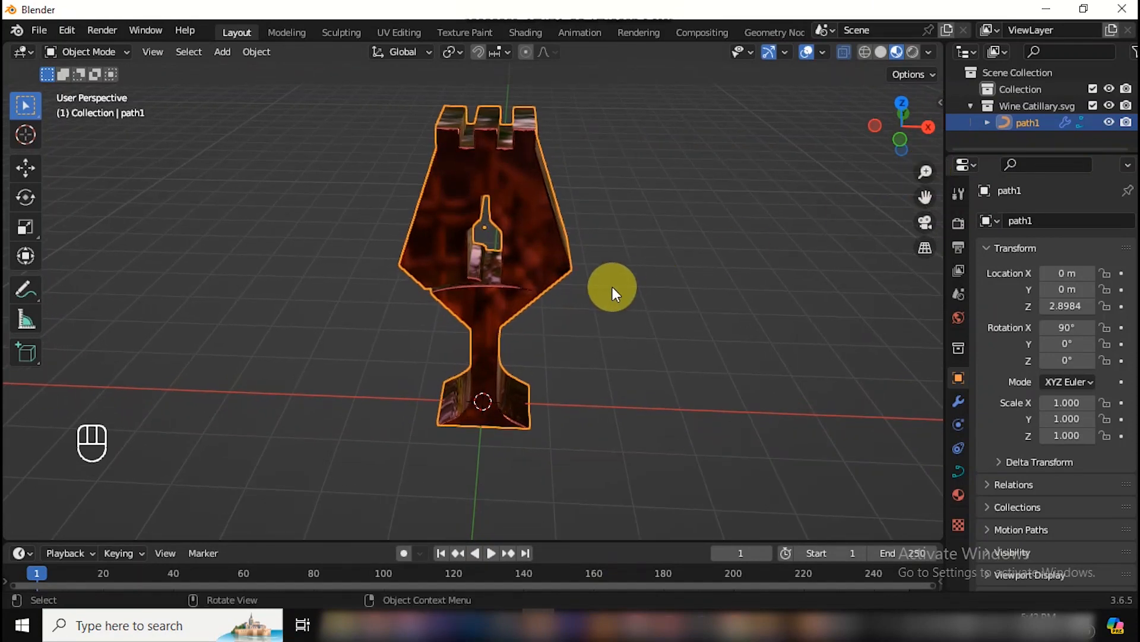
key(shift+a)
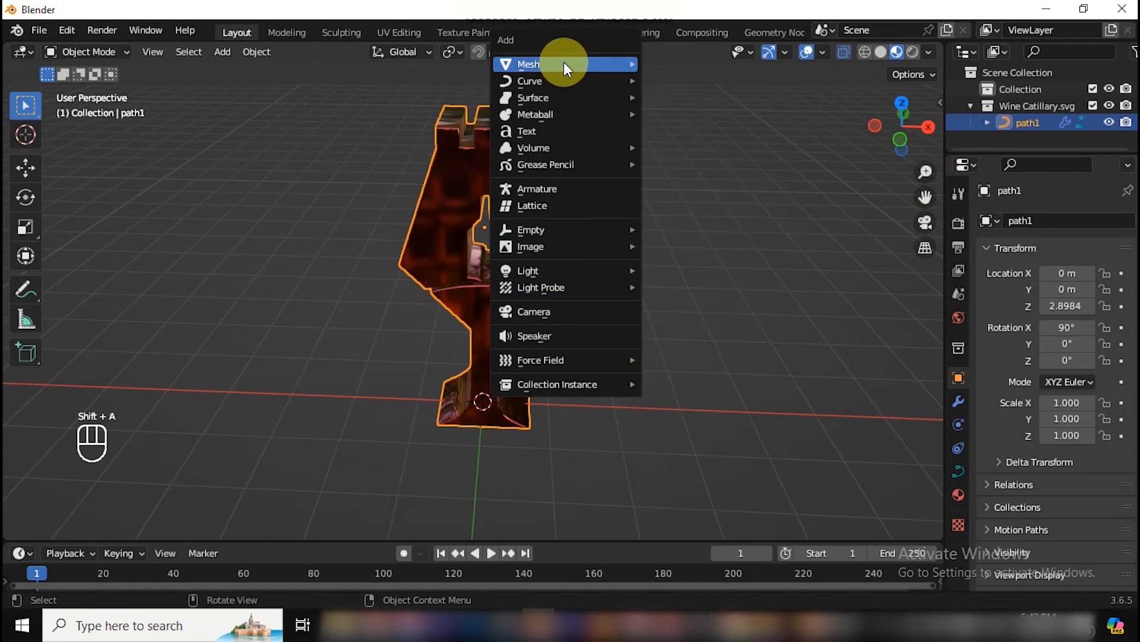
mouse_move(564, 62)
click(670, 57)
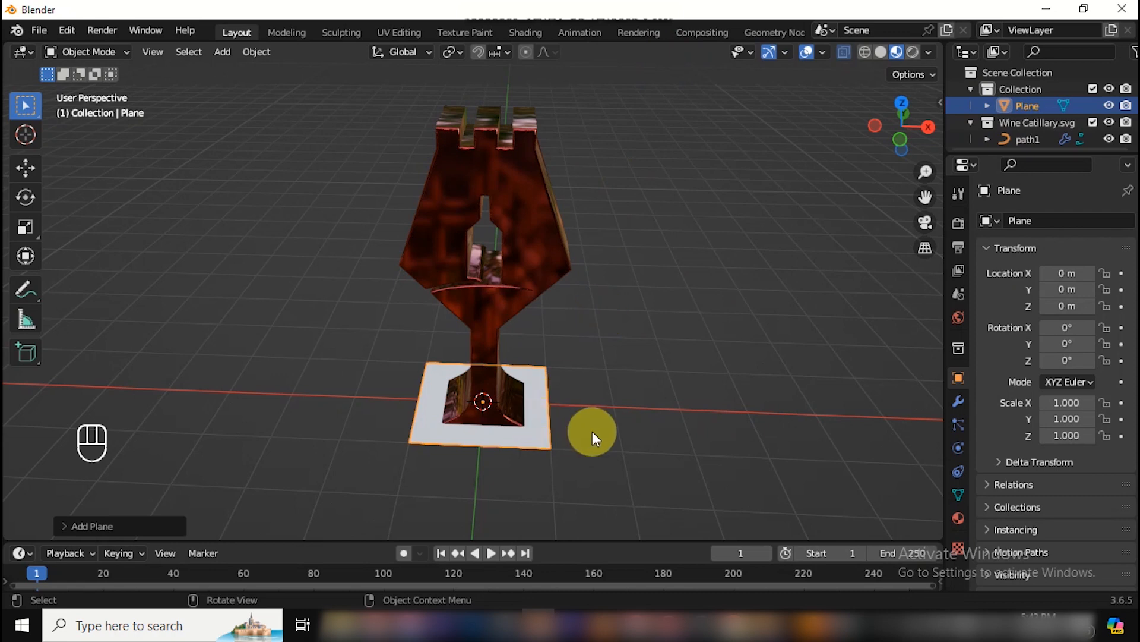
click(1068, 327)
key(Return)
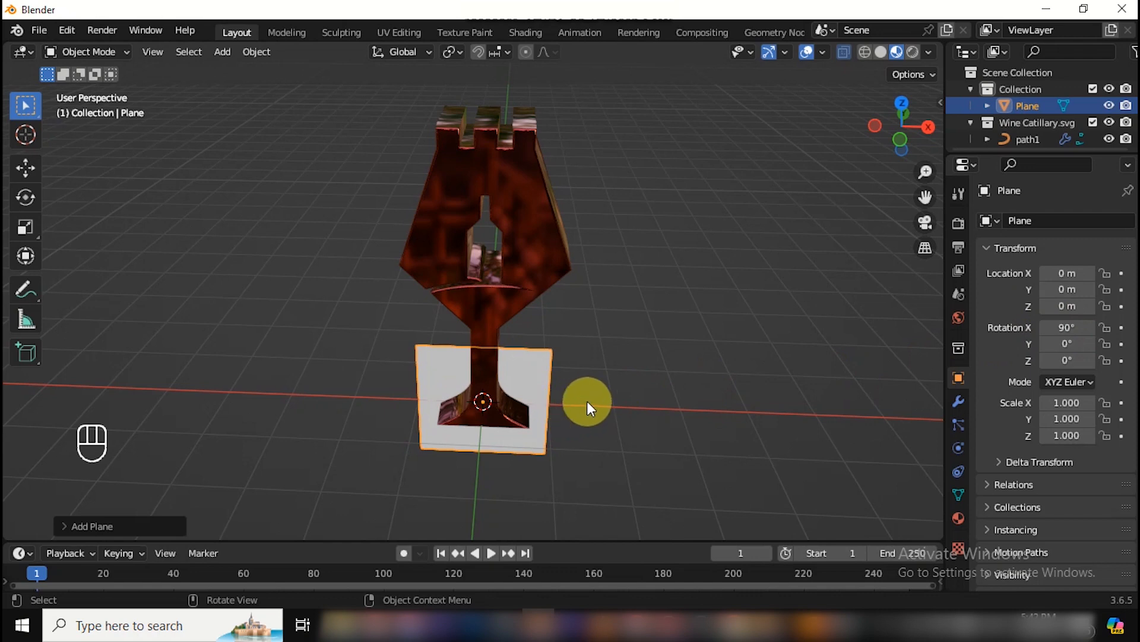
Step: Scale the plane up to about 5.23 and raise it along Z to about 2.42 m behind the wine glass
key(s)
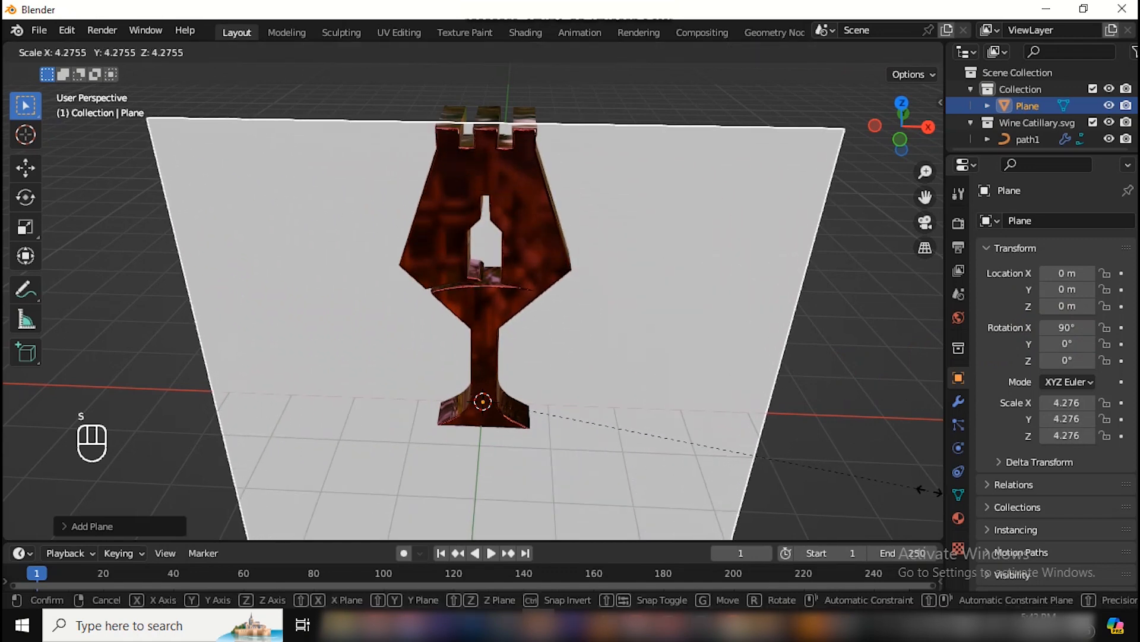
click(93, 507)
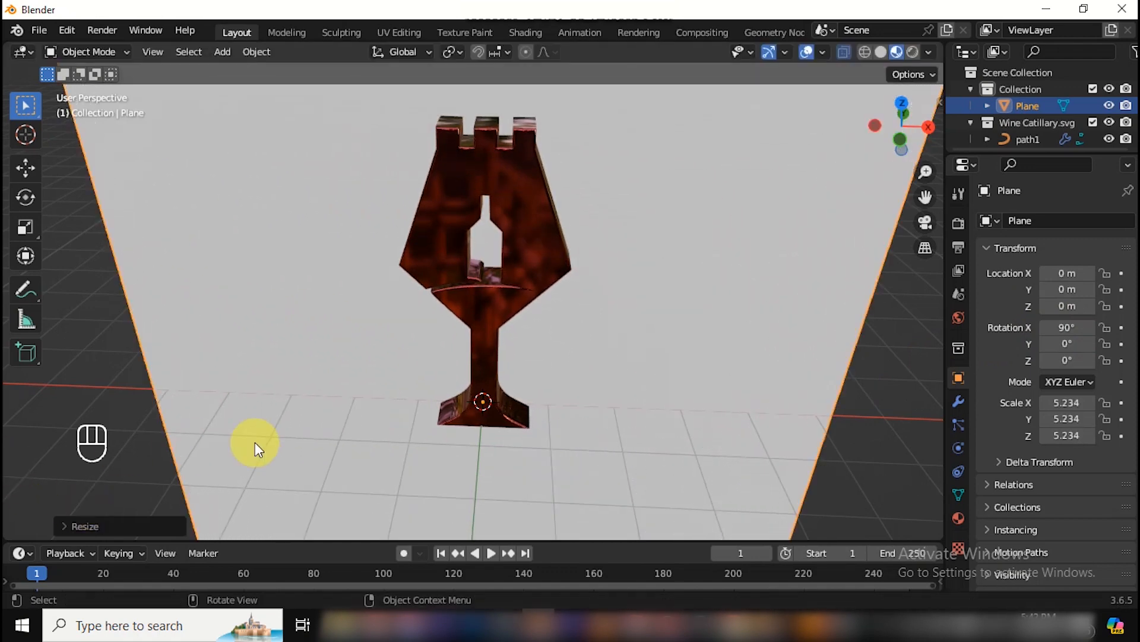
key(KP_1)
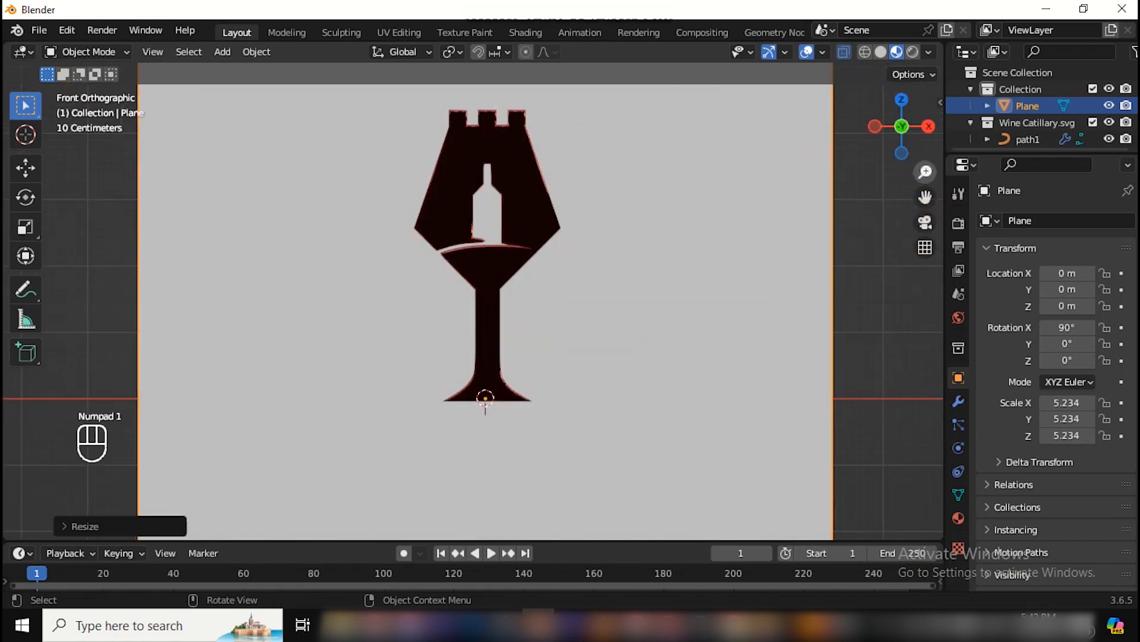
scroll(924, 173, down, 3)
key(g)
key(z)
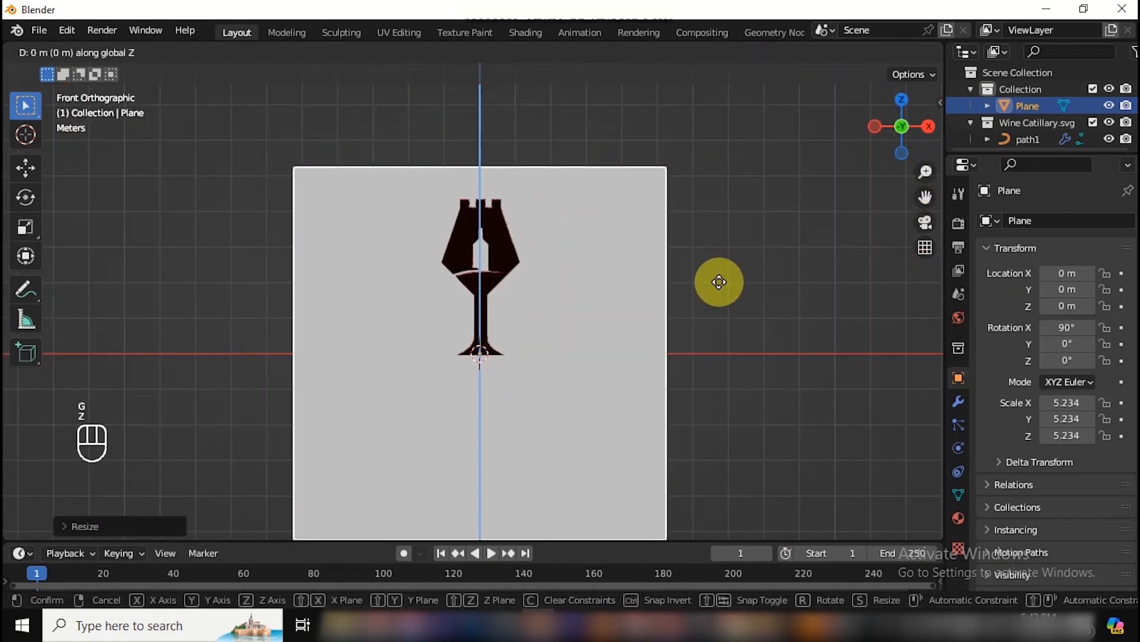
click(717, 196)
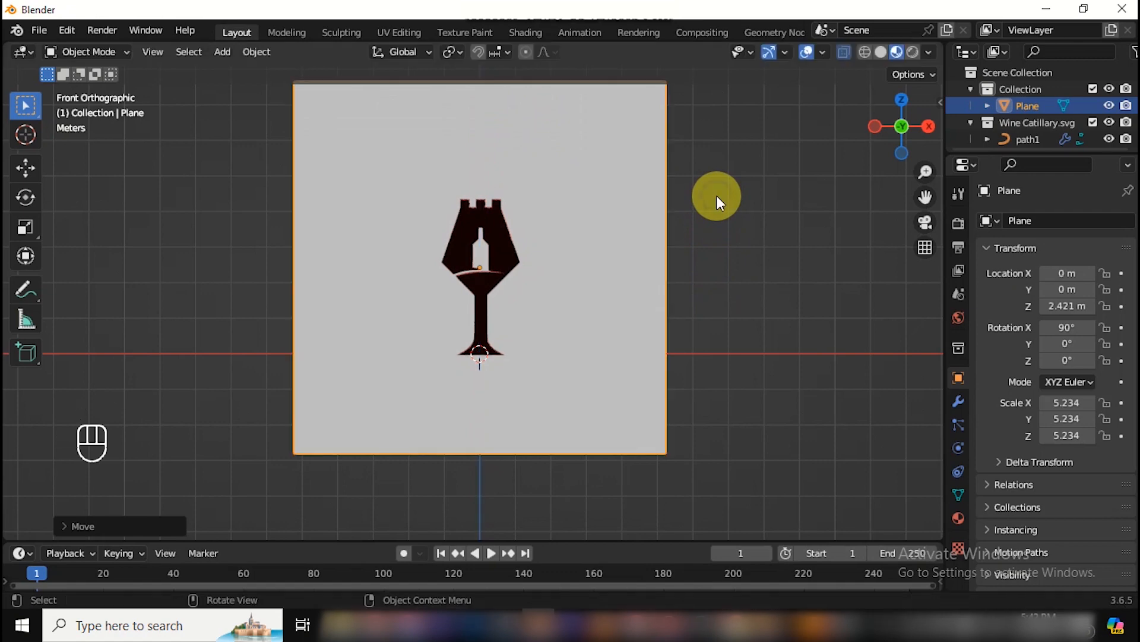
Step: Enlarge the background plane to a scale of about 6.39 and apply its scale
key(s)
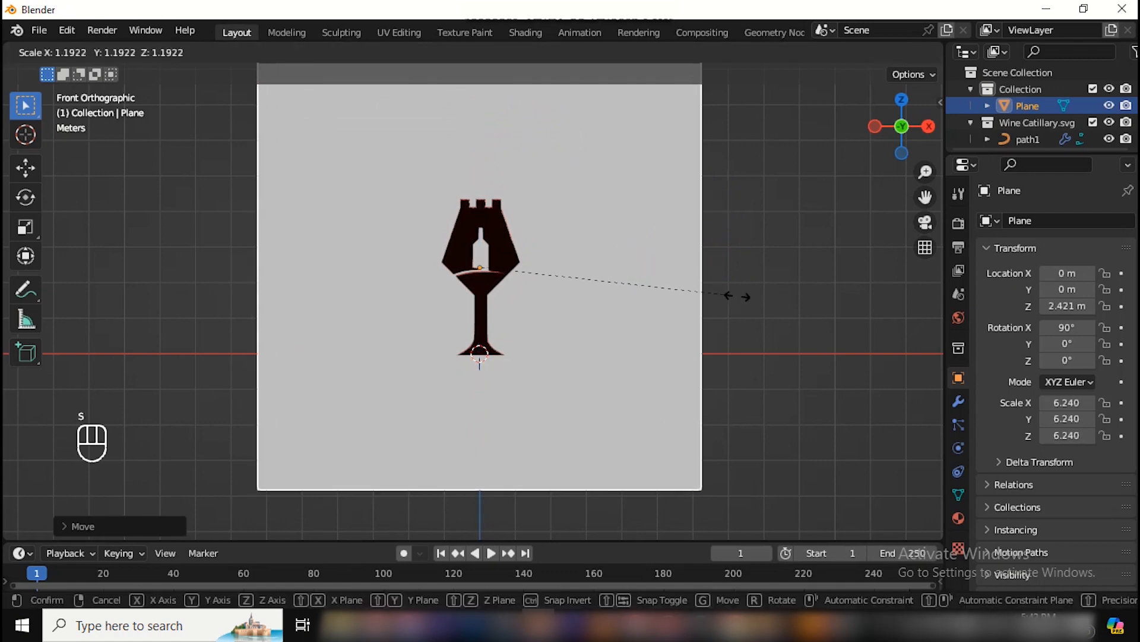
click(737, 297)
key(ctrl+a)
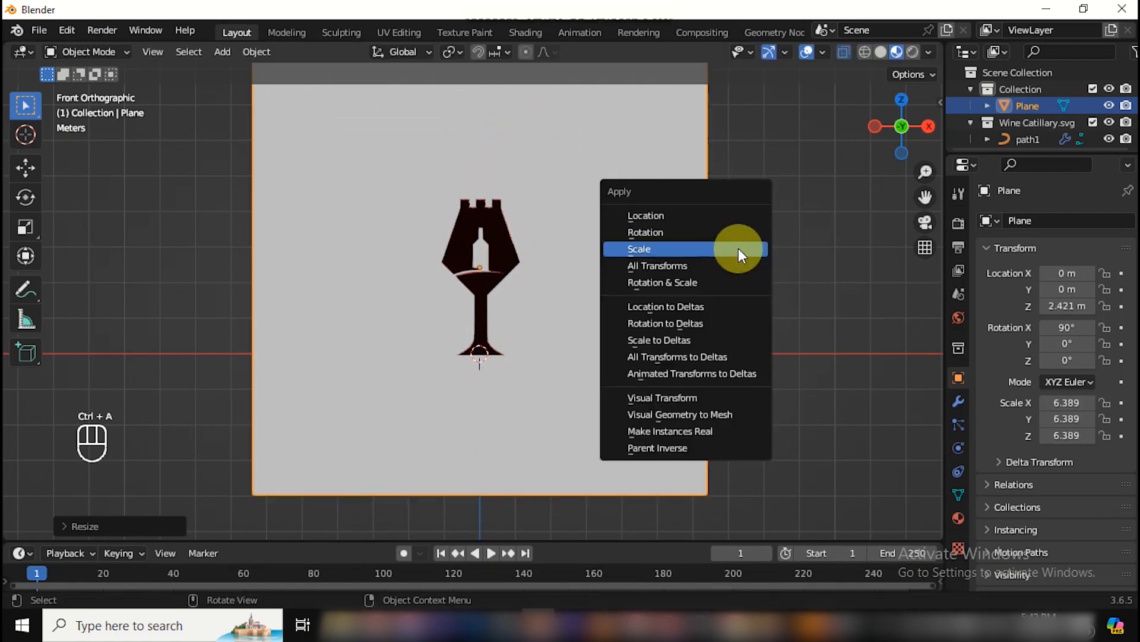
click(727, 254)
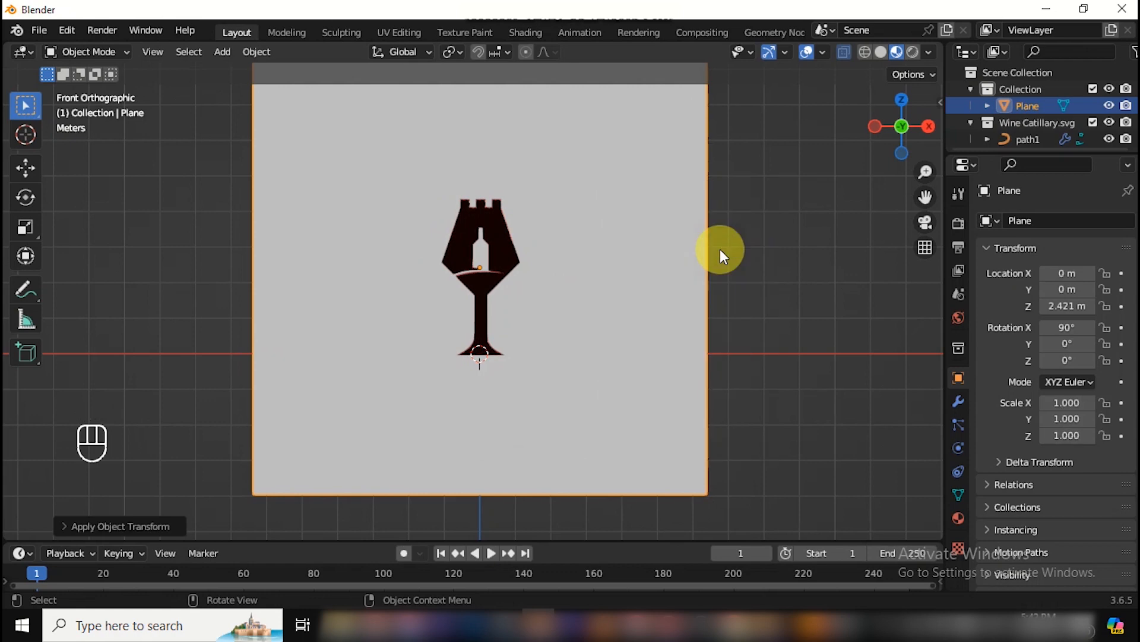
Step: In the Shading workspace, create a new material named Background for the plane
click(527, 33)
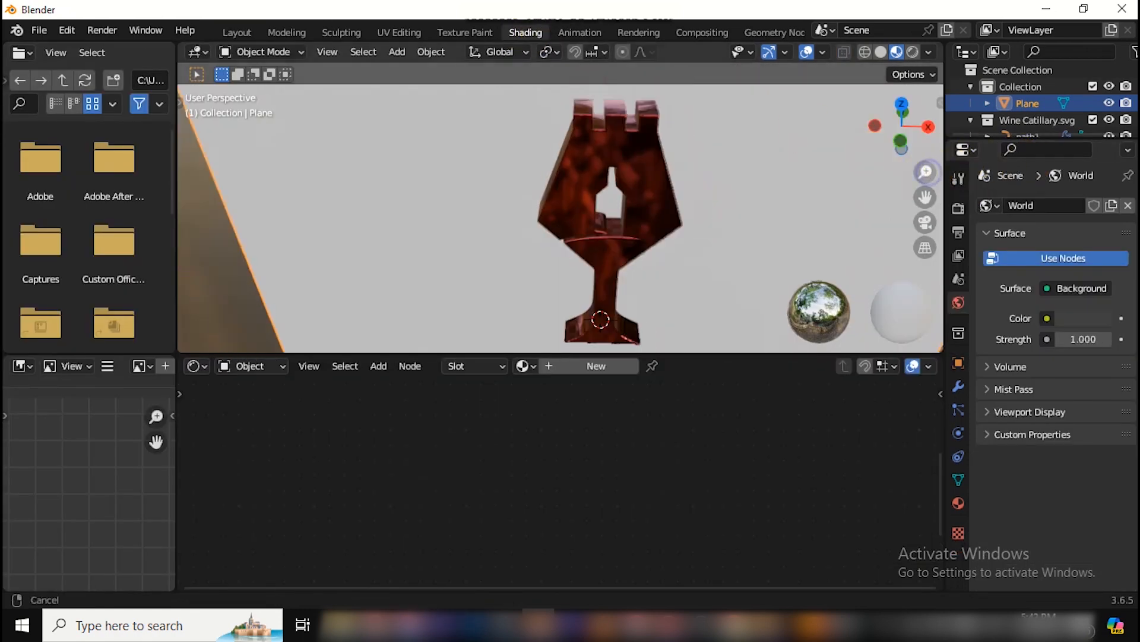
drag(926, 172, 928, 171)
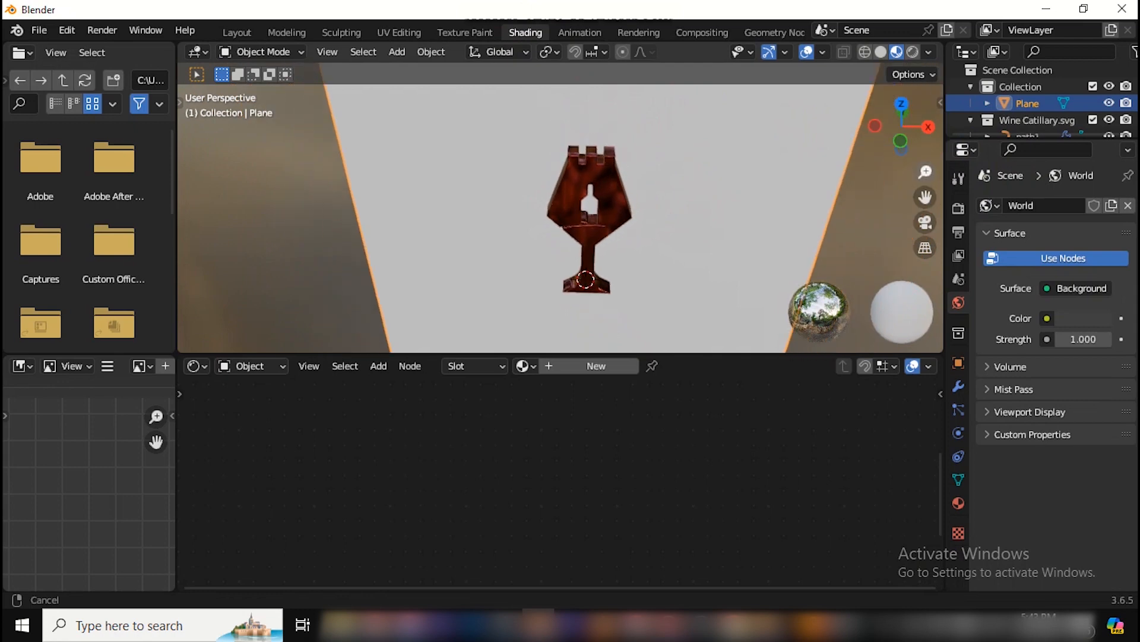
click(575, 372)
double_click(648, 364)
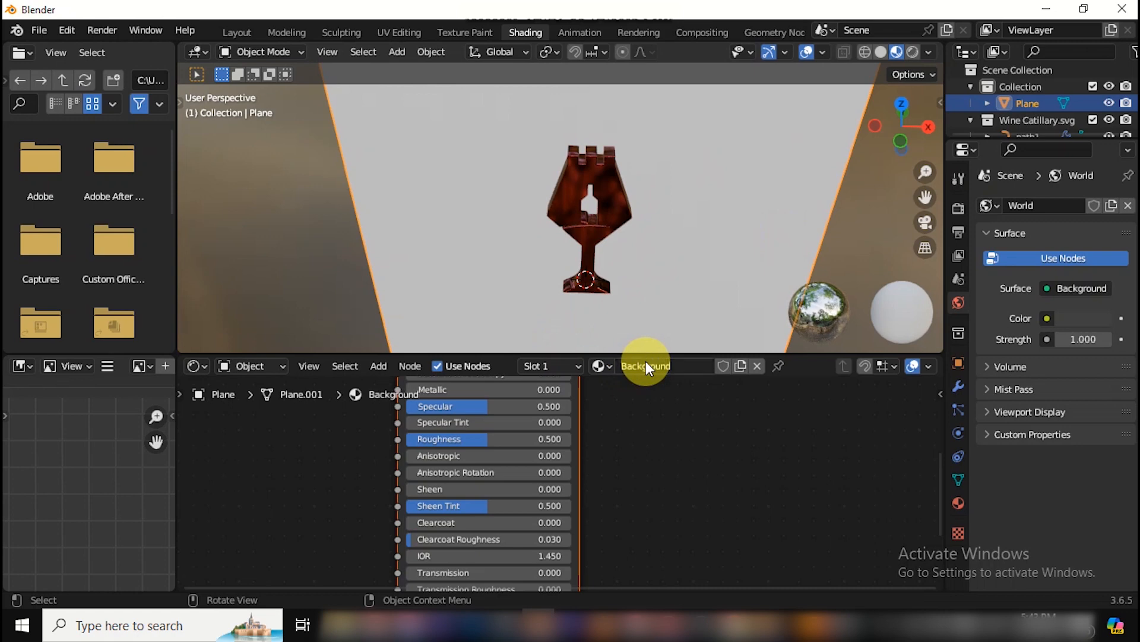
key(Return)
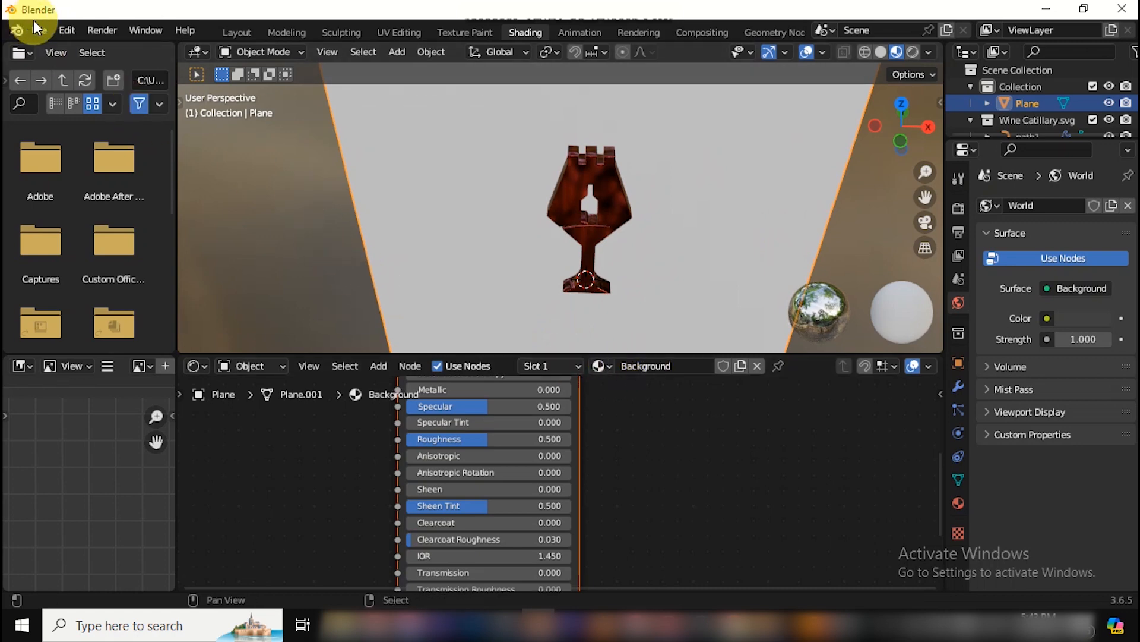
Step: Find the Node Wrangler add-on in the preferences and enable it
click(68, 29)
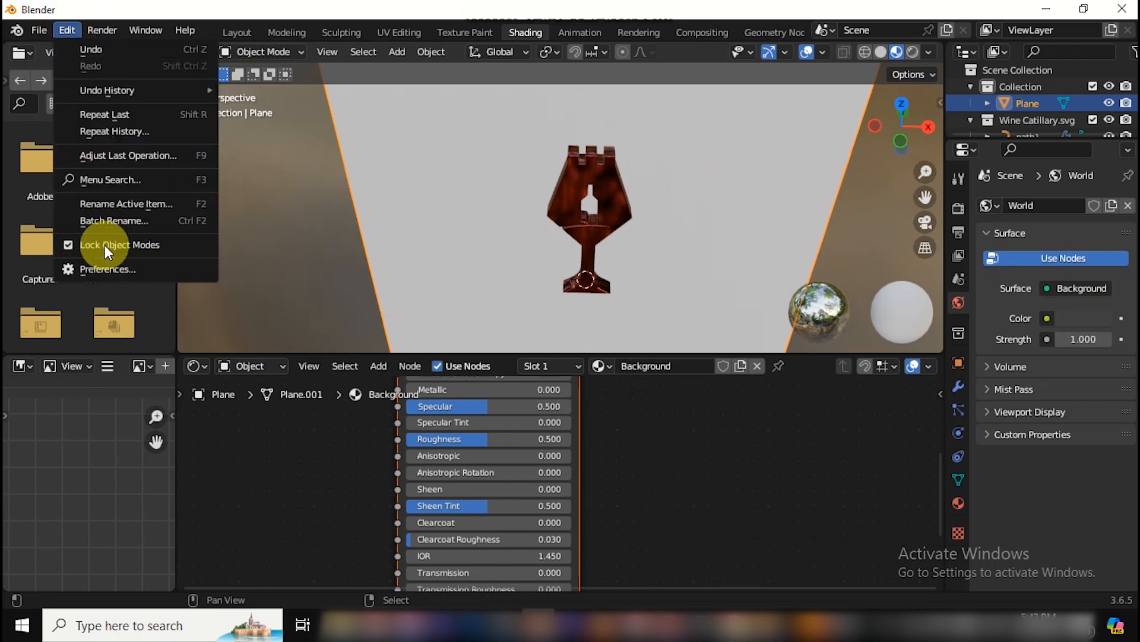
click(100, 269)
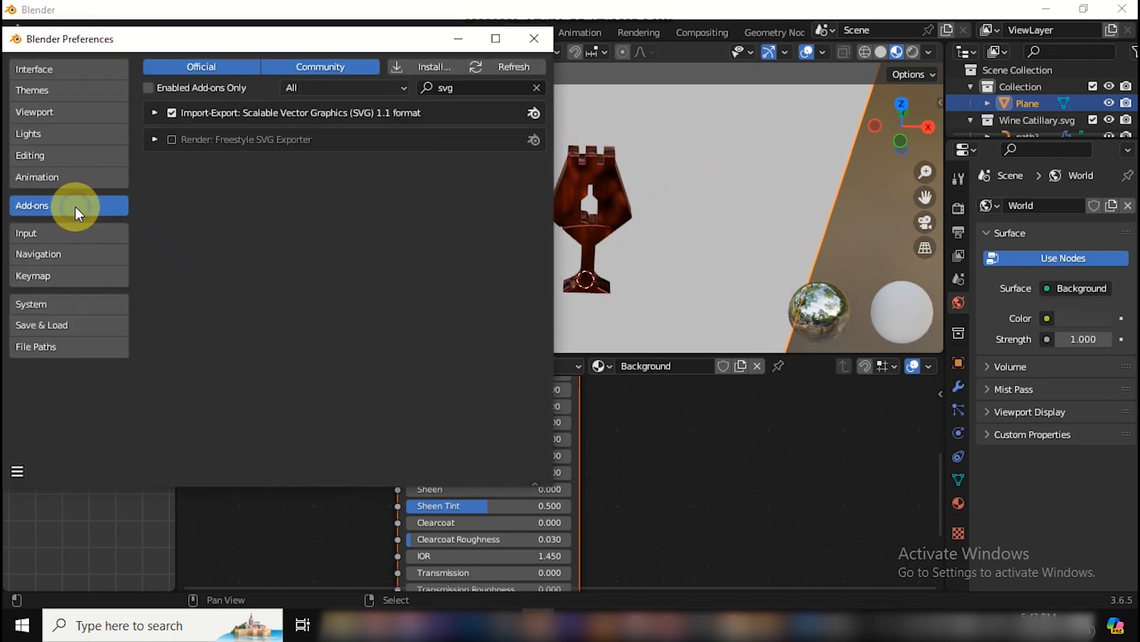
click(537, 90)
click(506, 85)
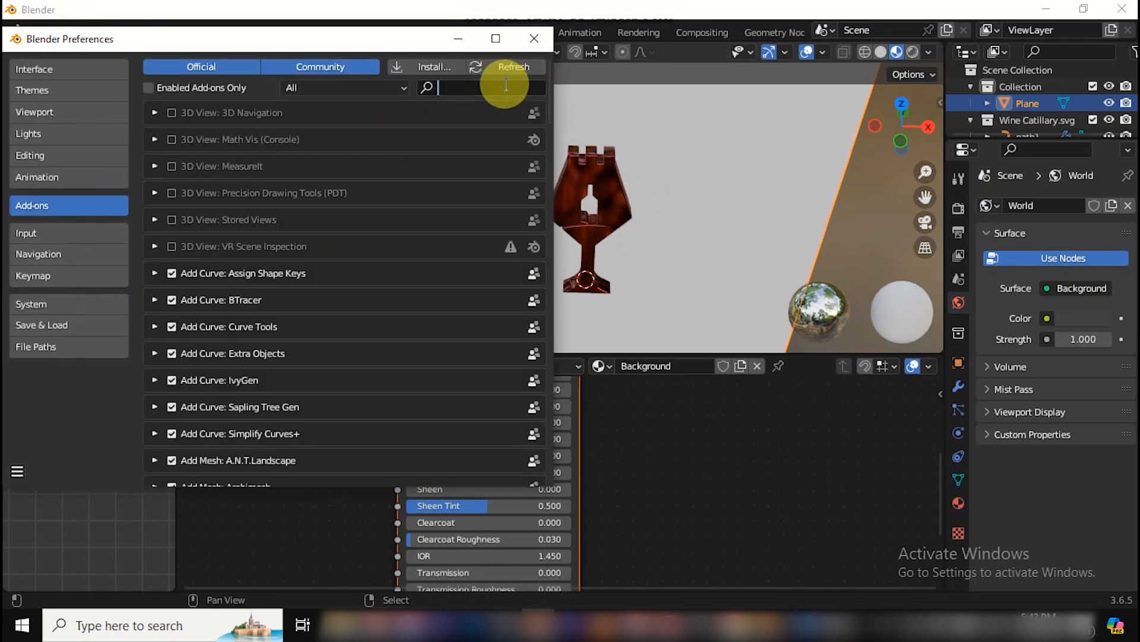
text(node)
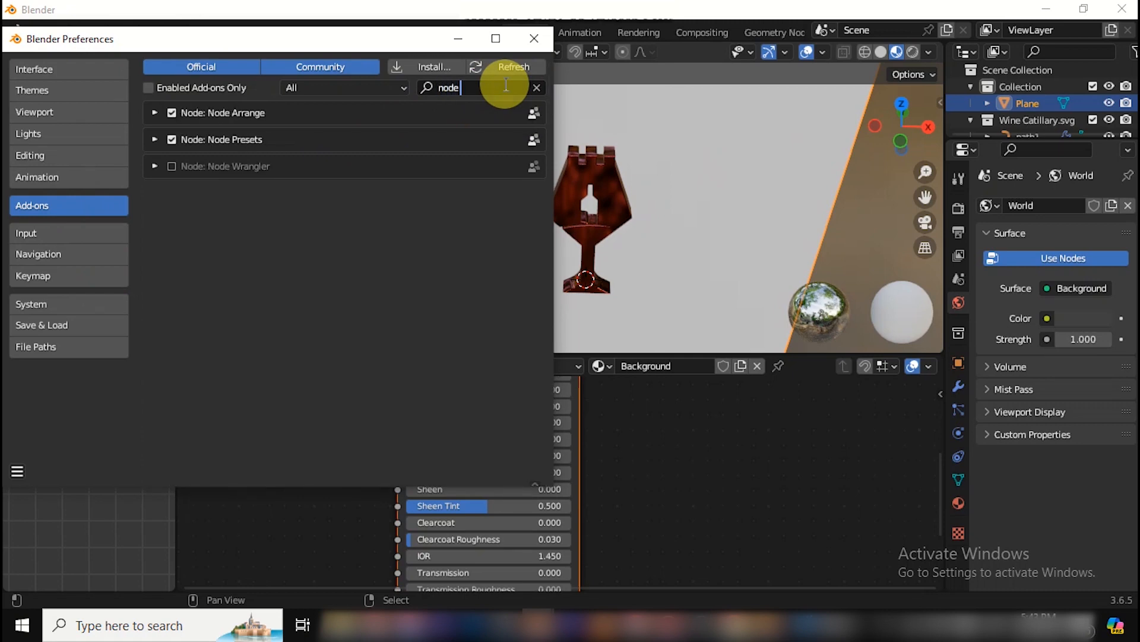
text( wrangler)
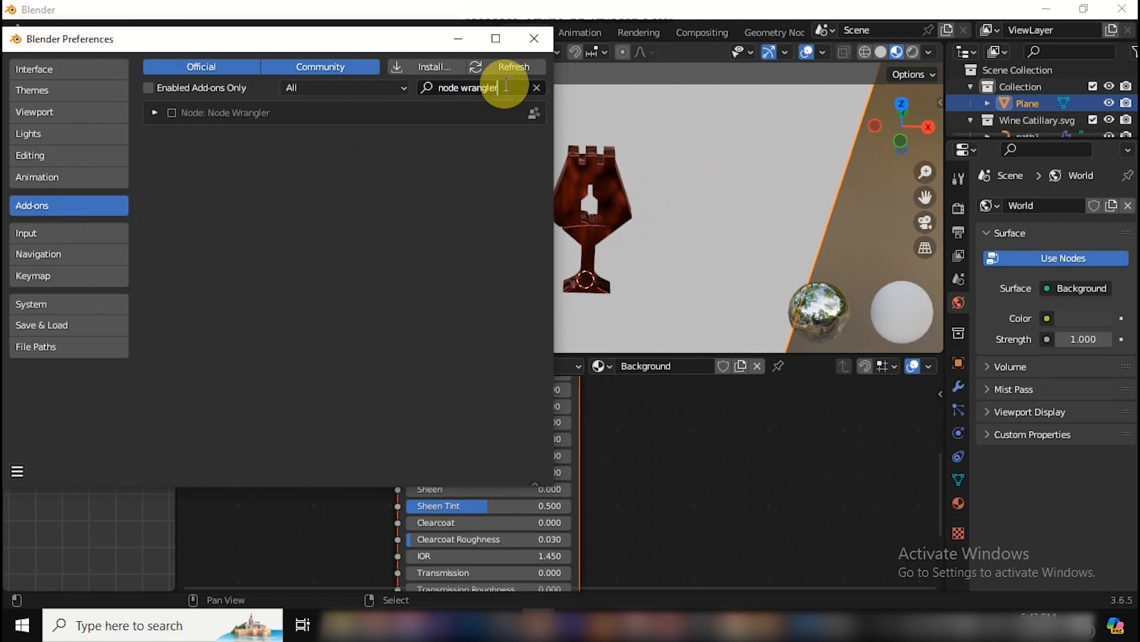
click(172, 113)
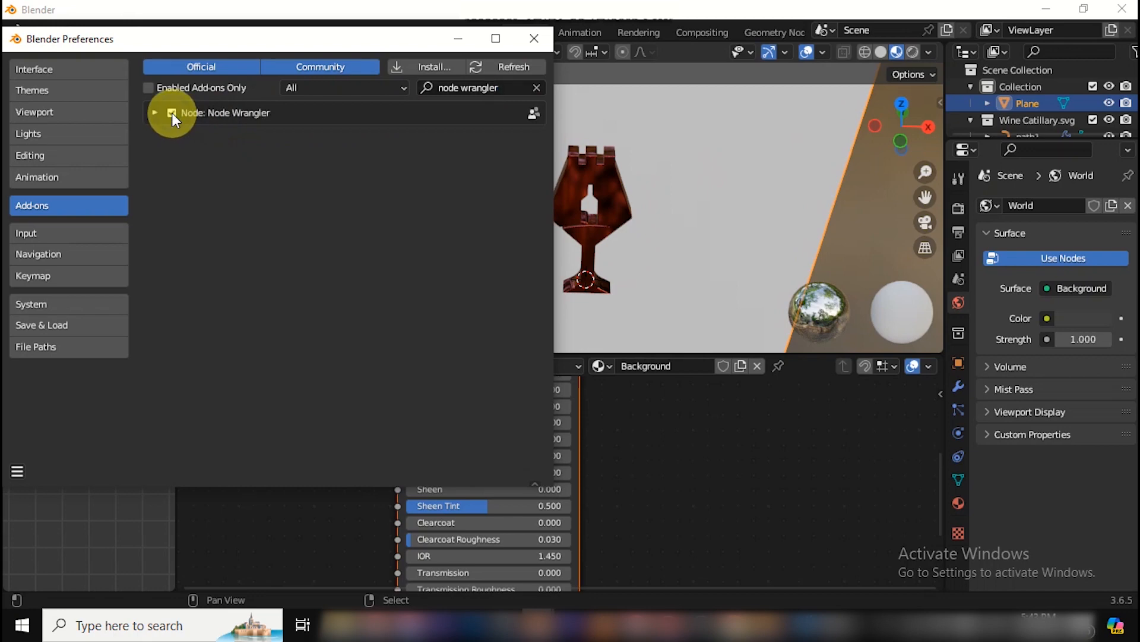
click(538, 41)
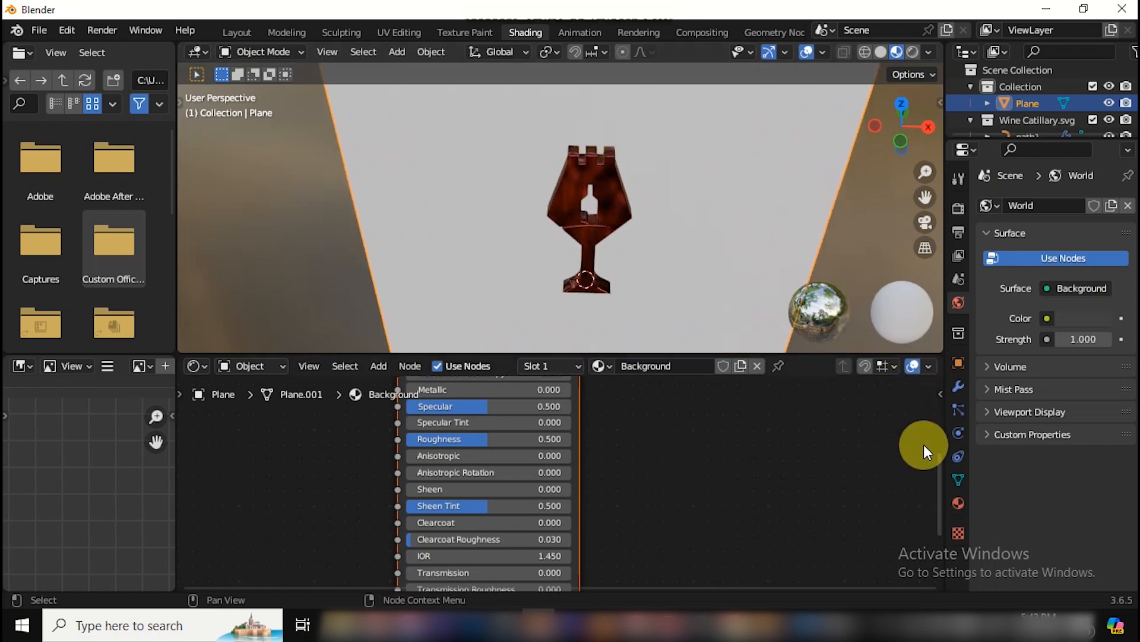
Step: Apply a Principled Texture Setup to the Principled BSDF using the four patterned_brick_floor 2k maps from the Downloads textures folder
drag(940, 465, 934, 377)
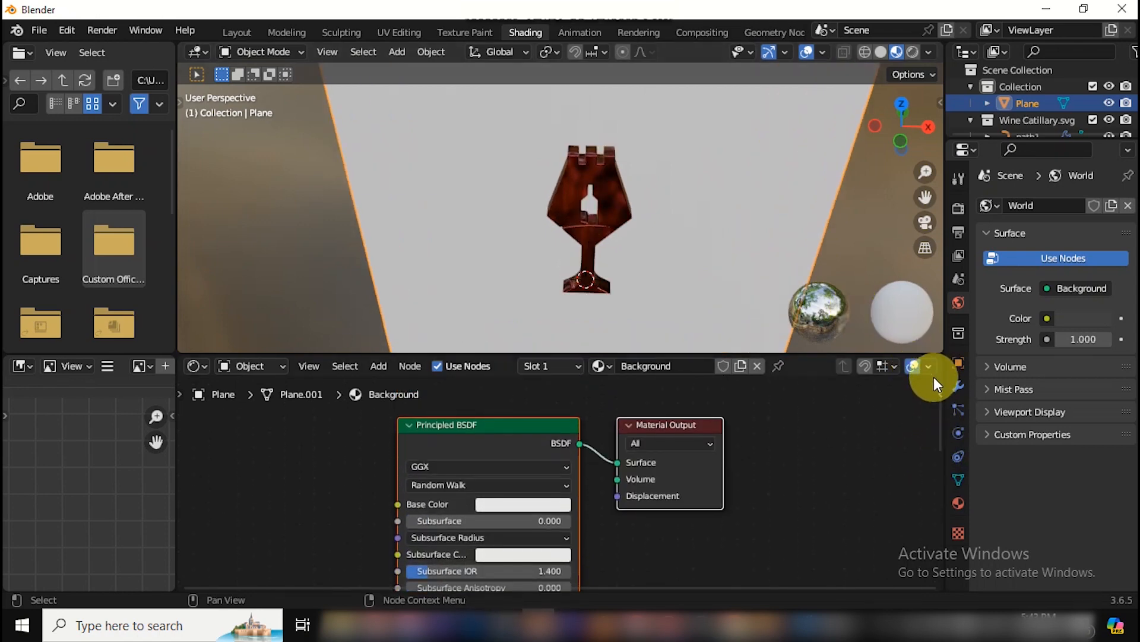
click(517, 426)
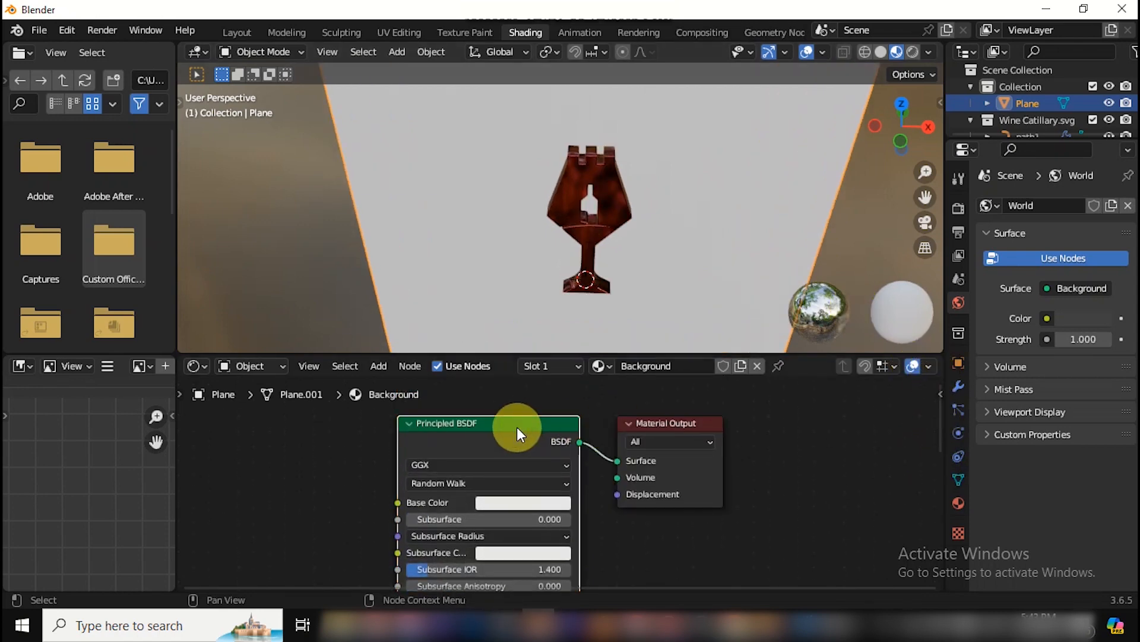
key(ctrl+shift+t)
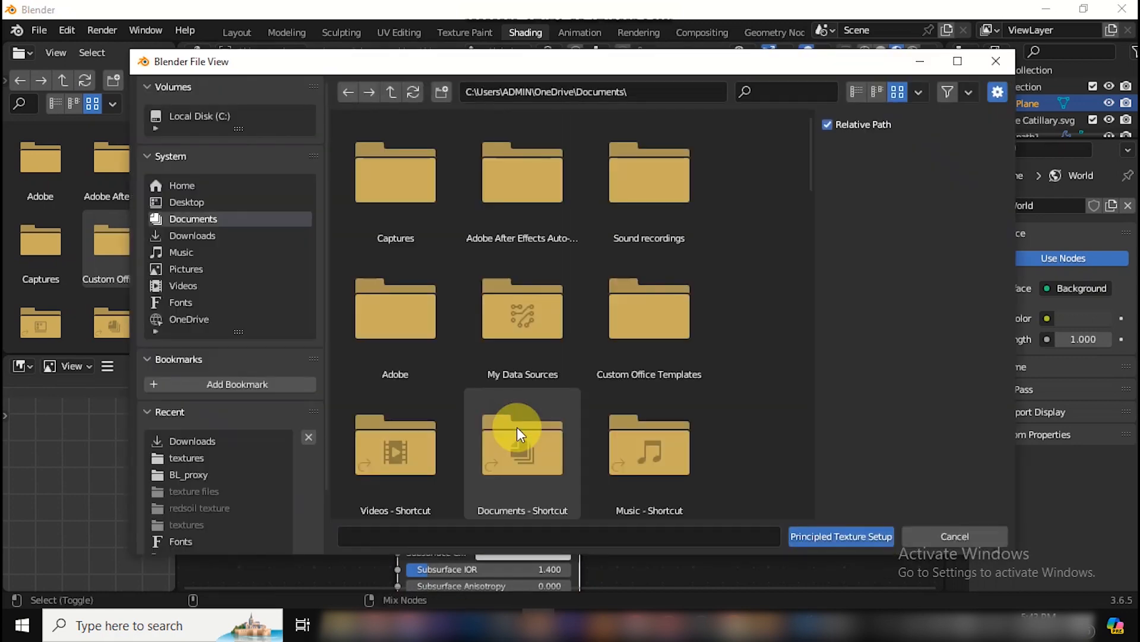
click(220, 238)
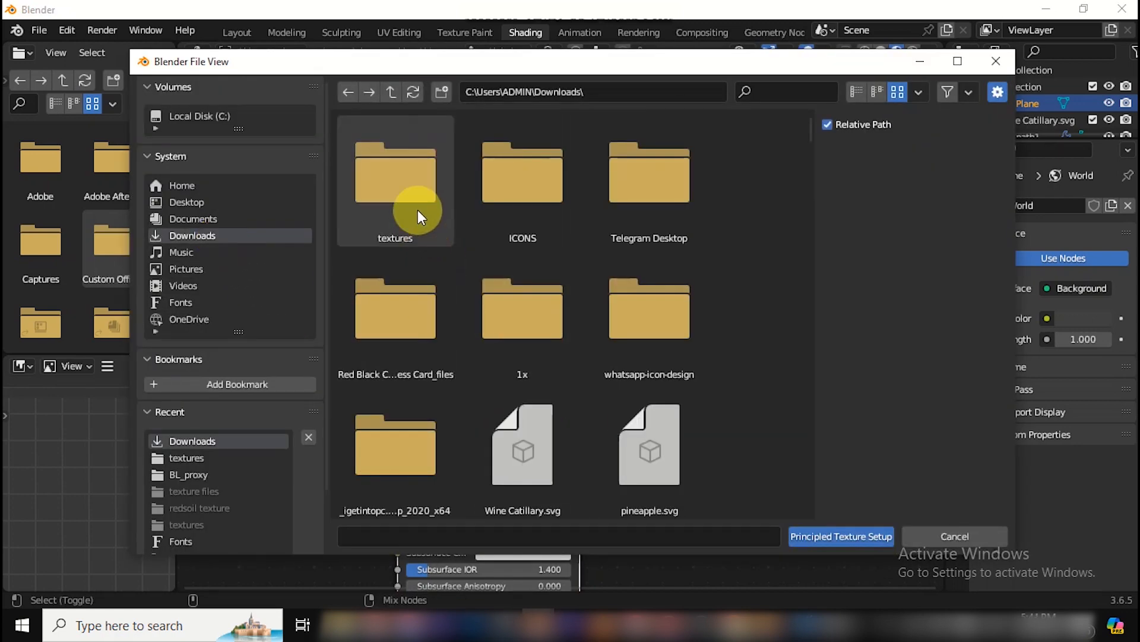
double_click(418, 209)
click(408, 195)
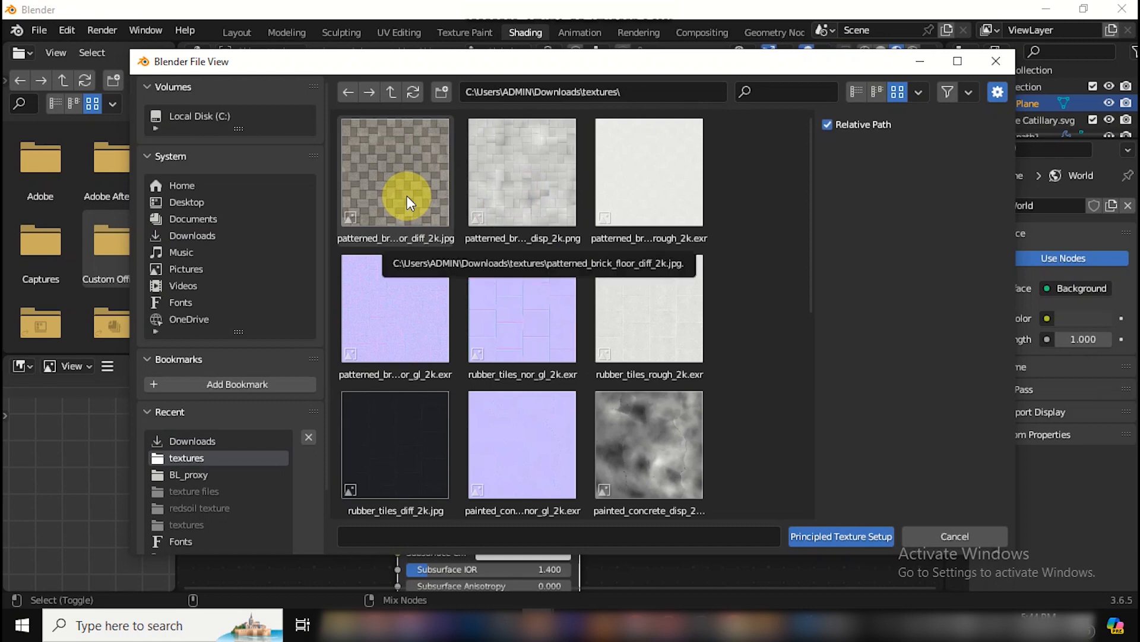
shift+click(396, 314)
click(843, 534)
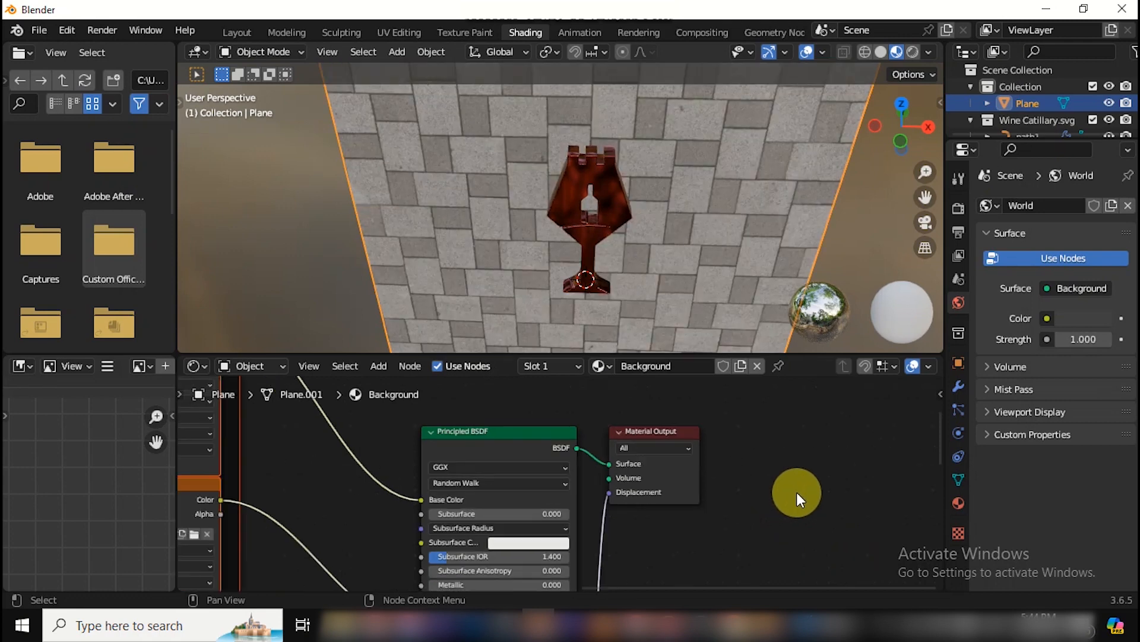
Step: Set the Mapping node's X, Y and Z scale to 2.400 for the brick texture
scroll(797, 493, down, 14)
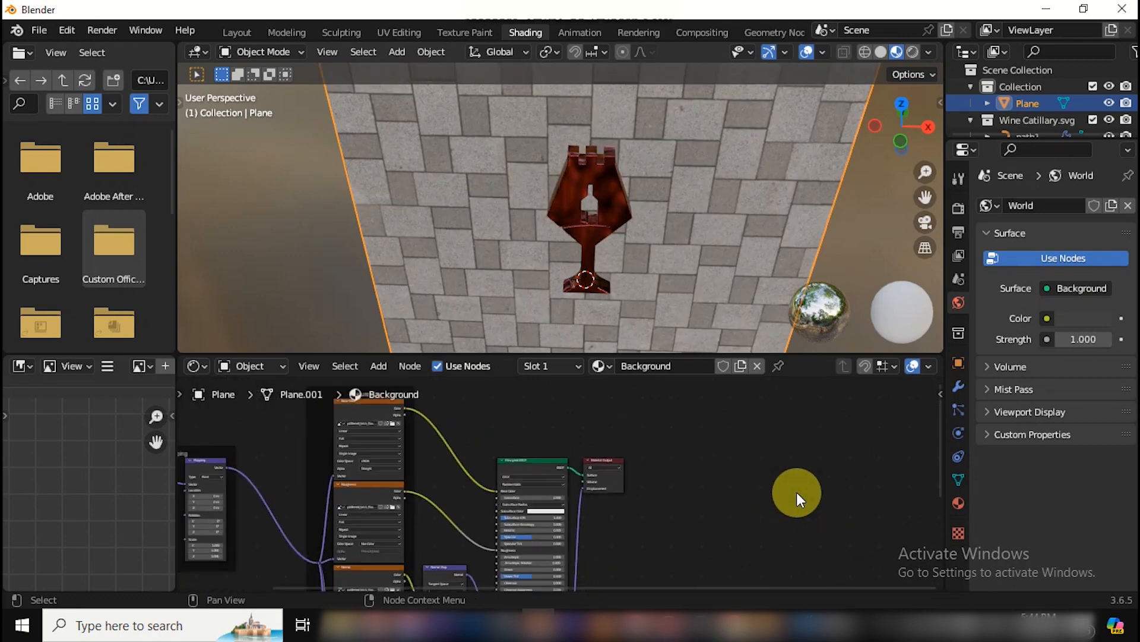
scroll(796, 492, up, 5)
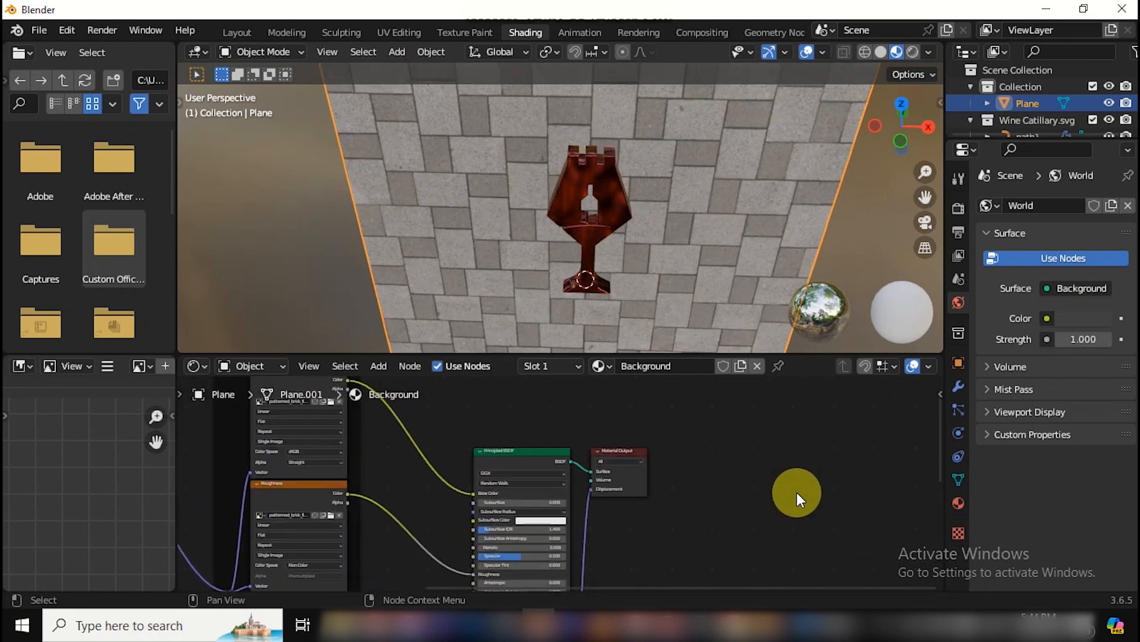
drag(940, 437, 935, 481)
drag(740, 583, 479, 583)
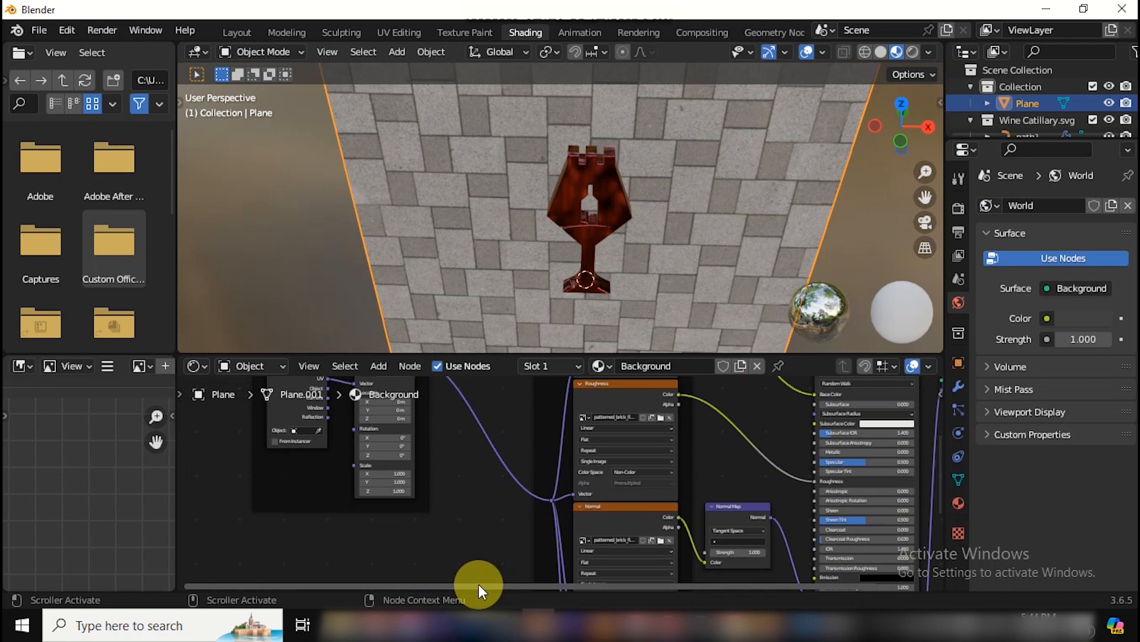
scroll(478, 584, up, 1)
drag(939, 469, 936, 433)
scroll(936, 432, up, 1)
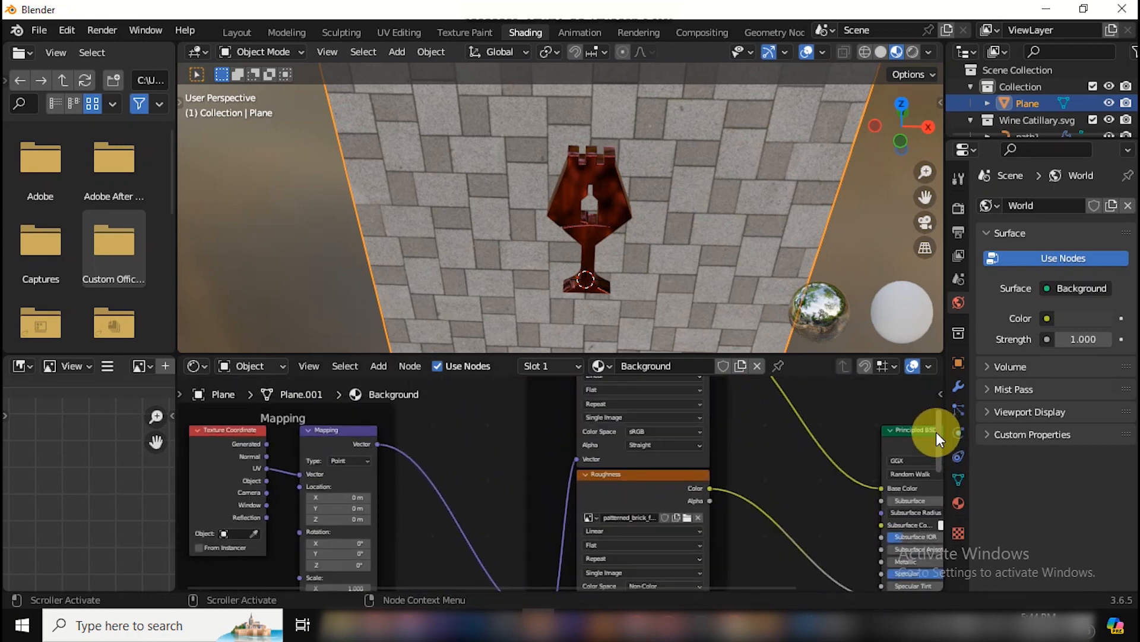
scroll(331, 442, up, 1)
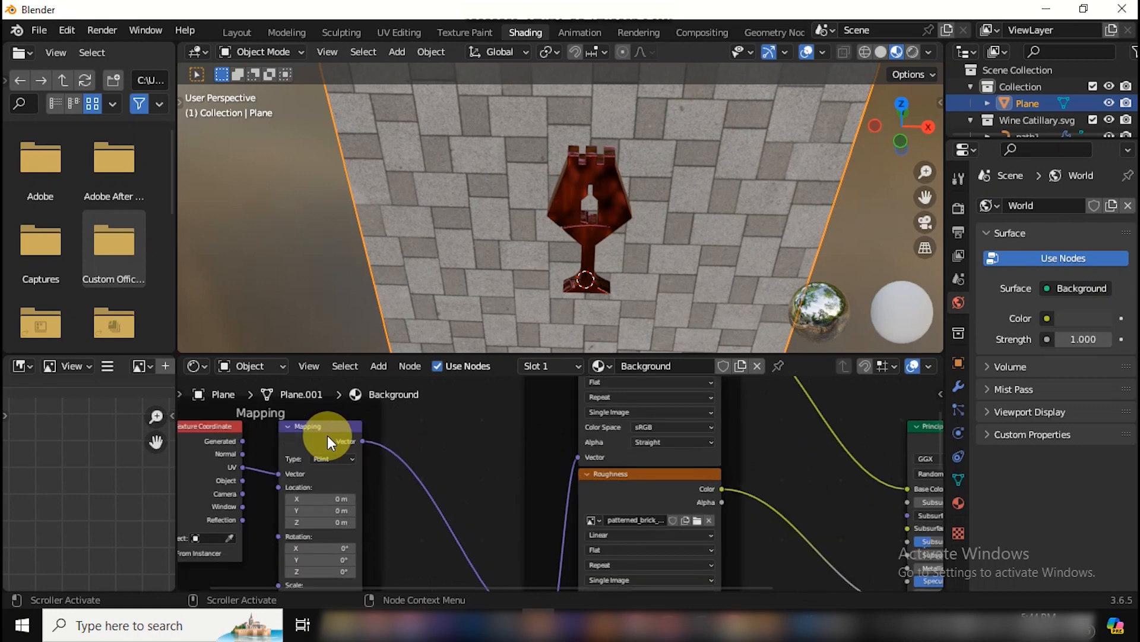
scroll(330, 442, up, 1)
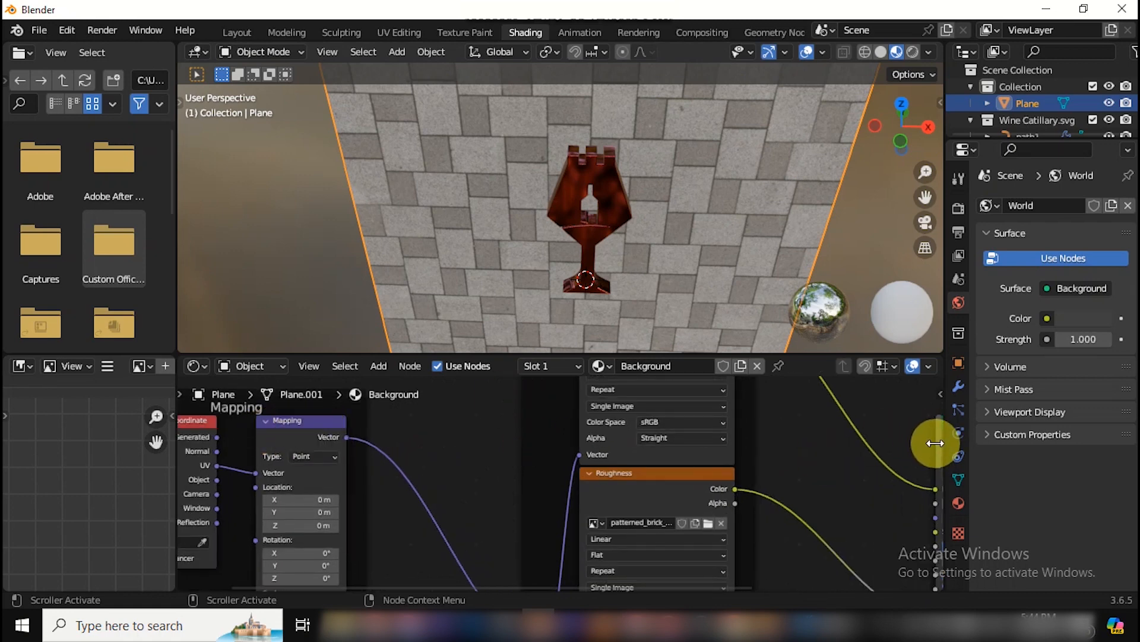
shift+scroll(940, 450, down, 5)
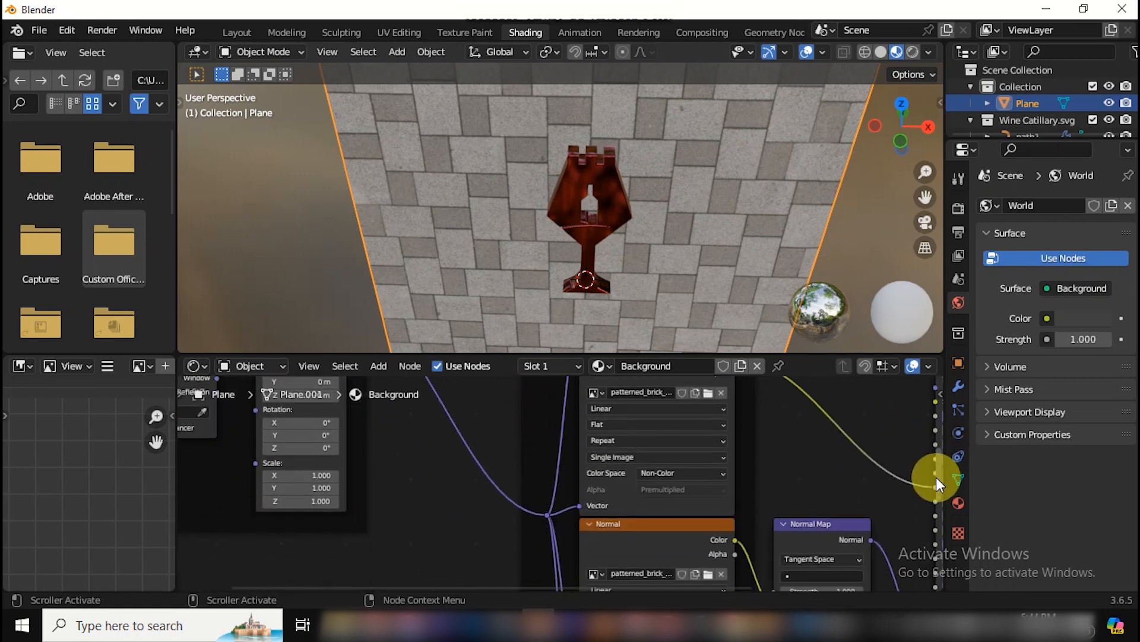
drag(316, 474, 361, 500)
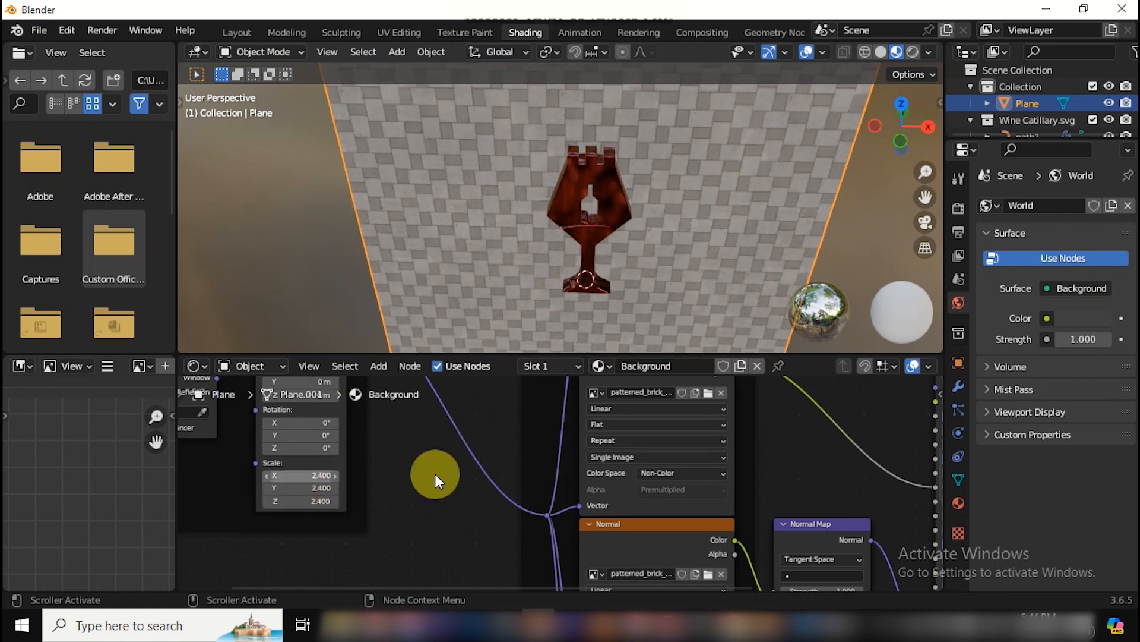
Step: Insert an RGB Curves node between the Base Color texture and the Principled BSDF
scroll(856, 482, down, 2)
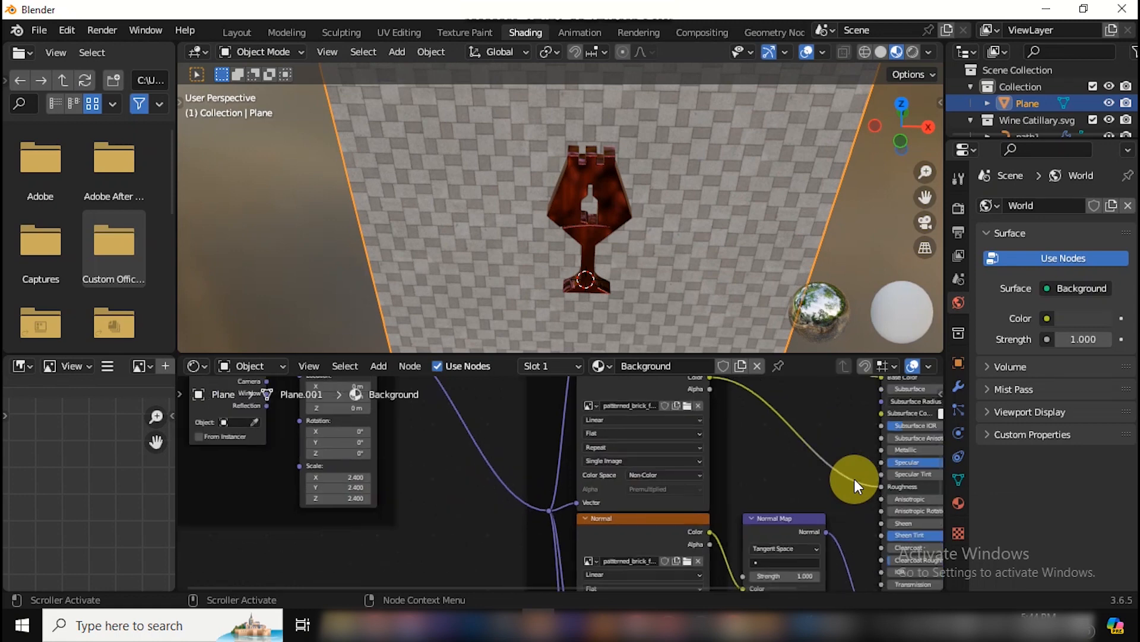
scroll(854, 479, down, 2)
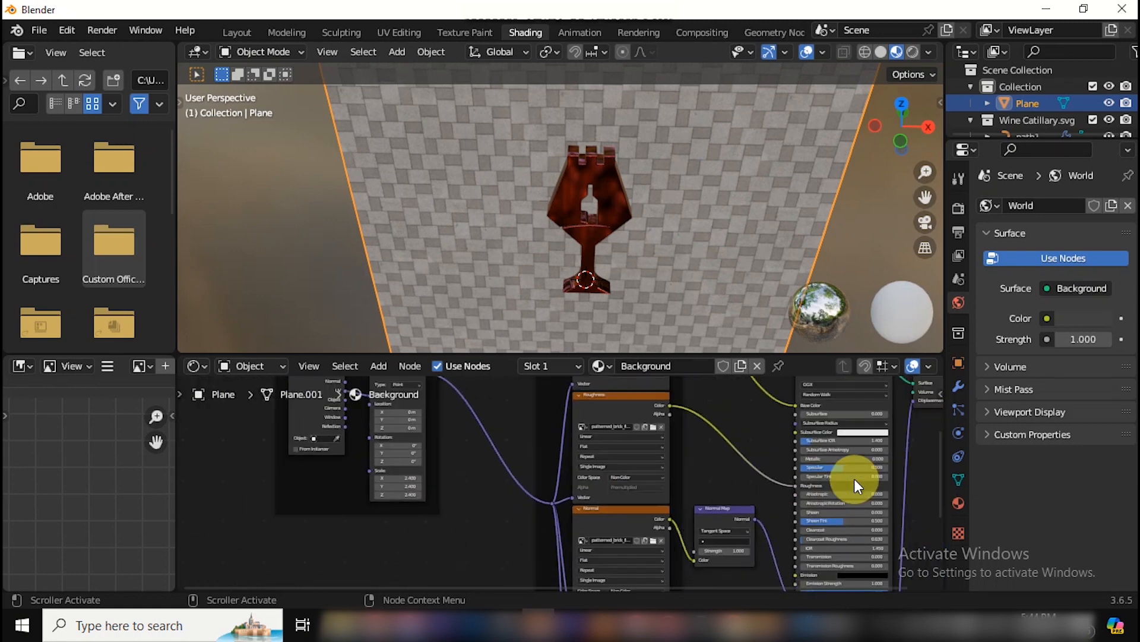
drag(939, 492, 938, 446)
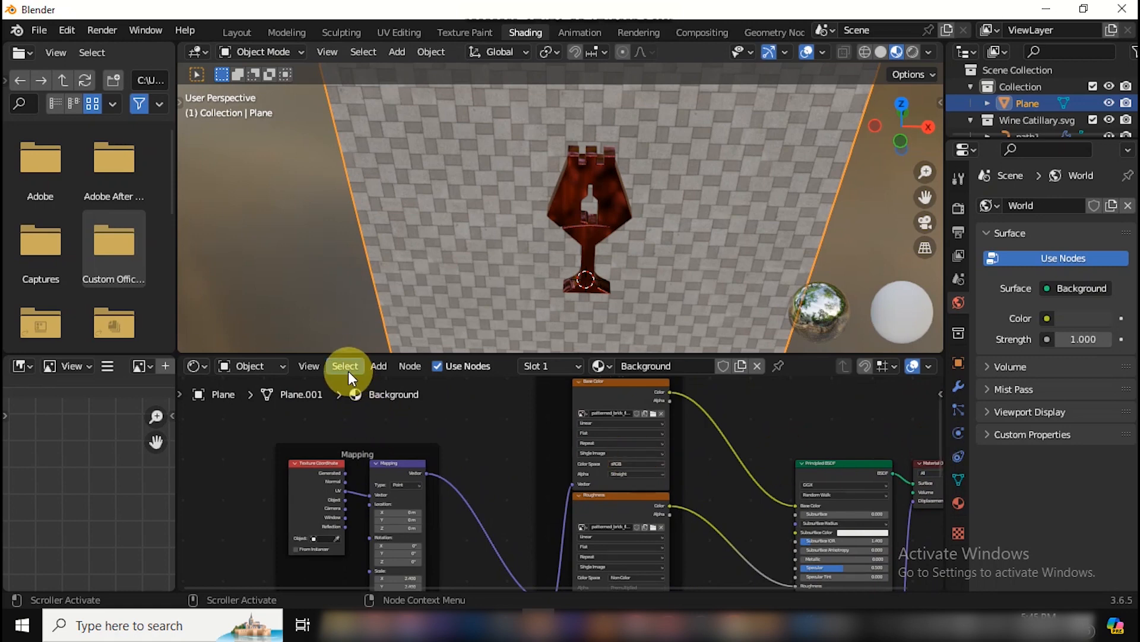
click(377, 367)
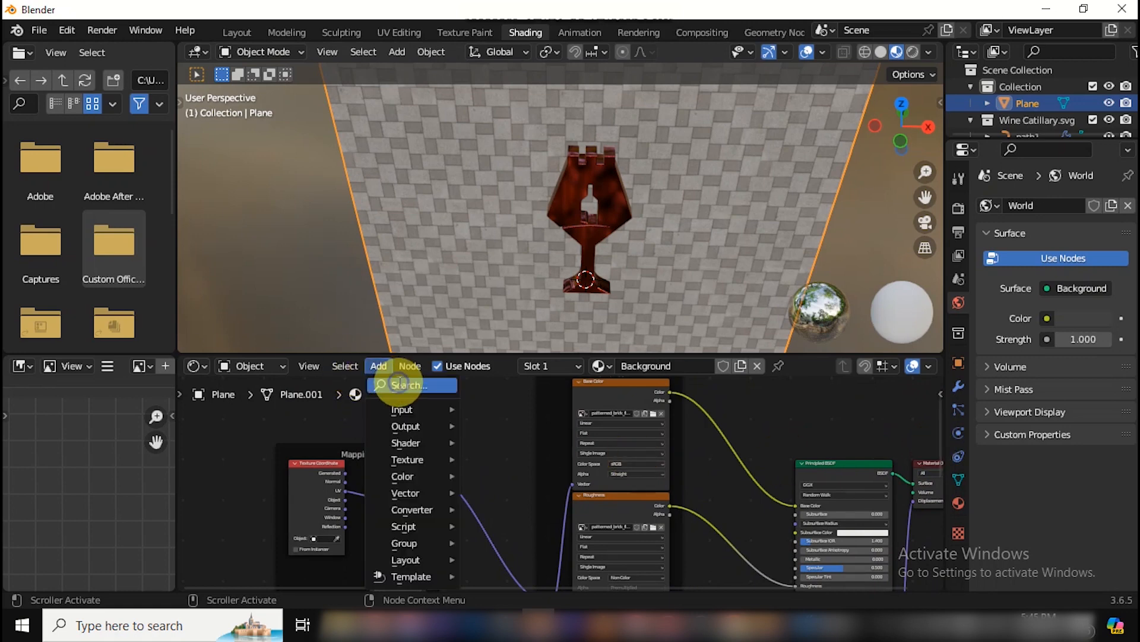
click(399, 384)
text(rgb)
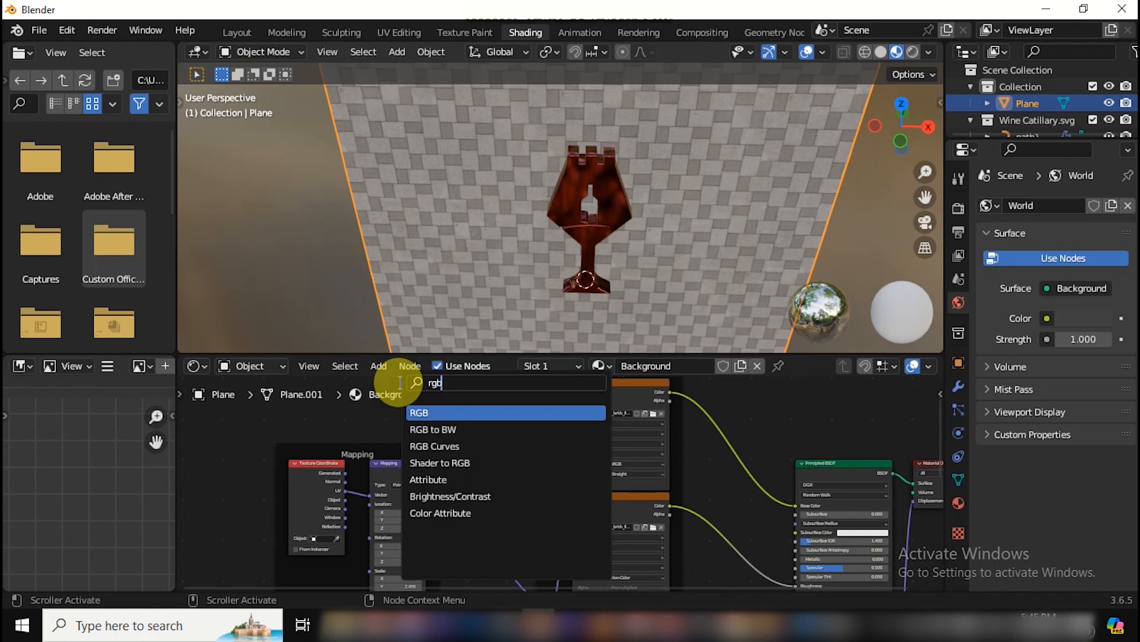
click(422, 445)
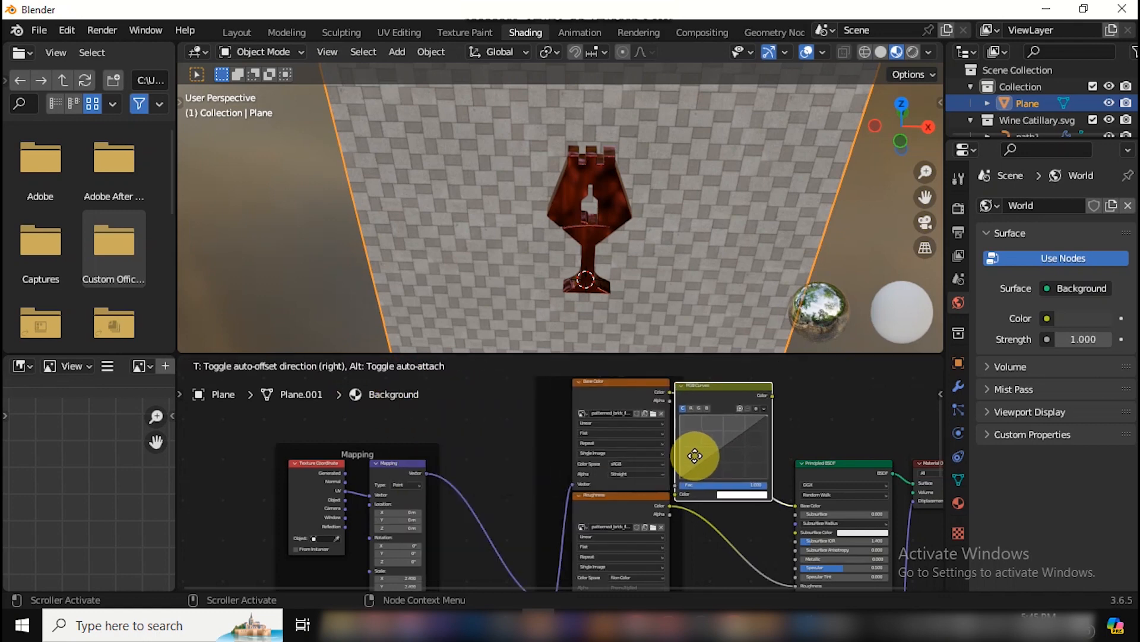
click(694, 455)
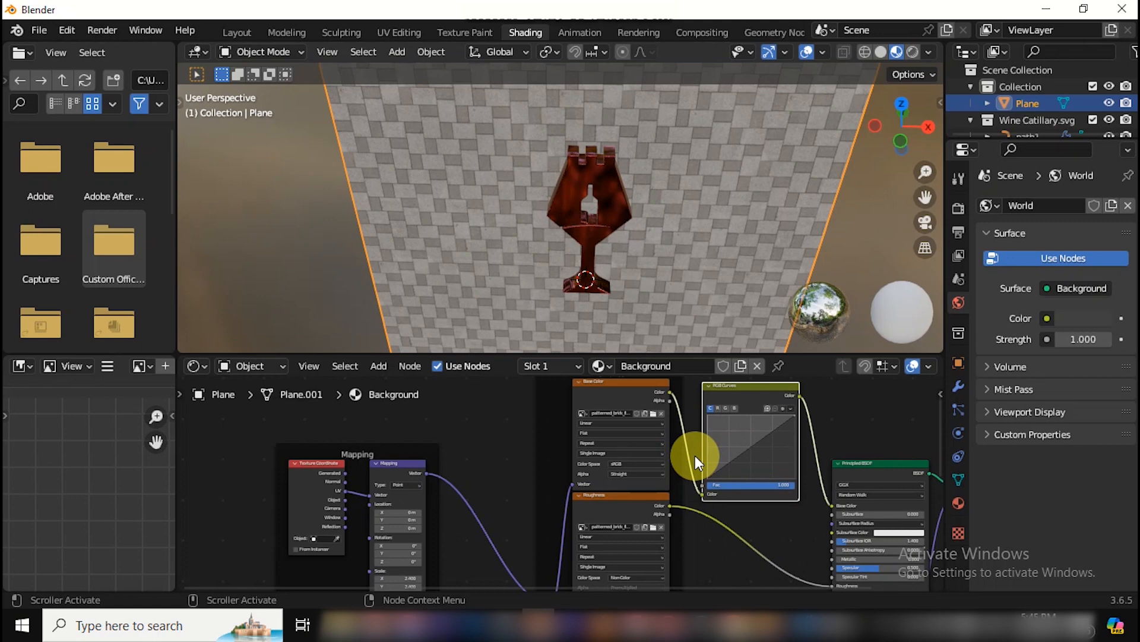
Step: Darken the brick by pulling the combined RGB curve's middle down to a point at about 0.55, 0.34
scroll(695, 455, up, 2)
scroll(784, 437, up, 2)
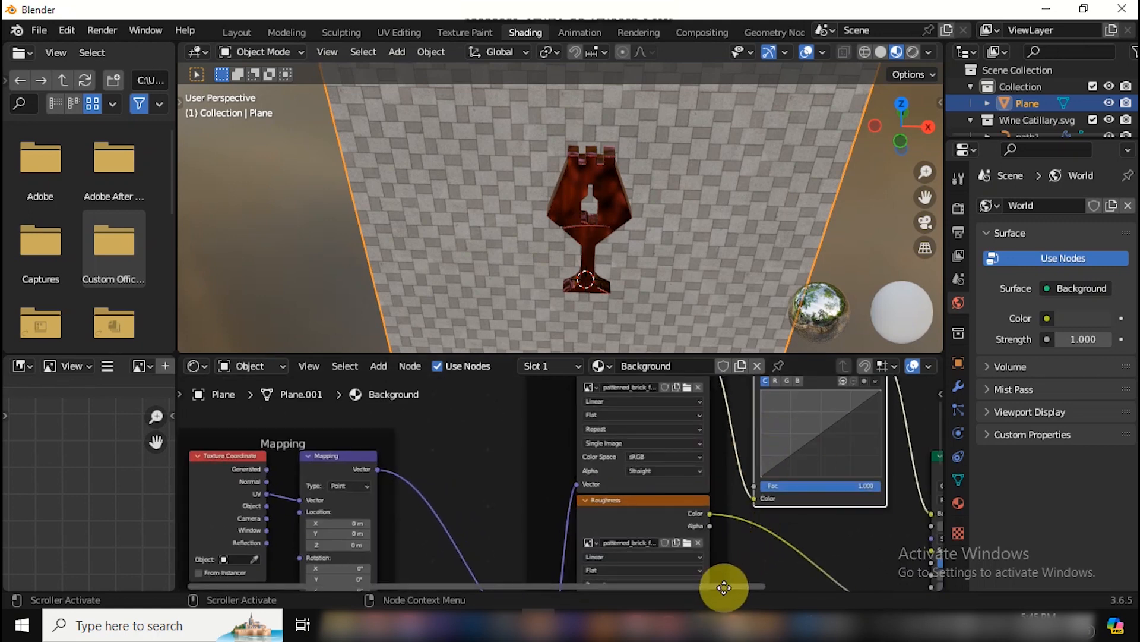
drag(724, 587, 823, 587)
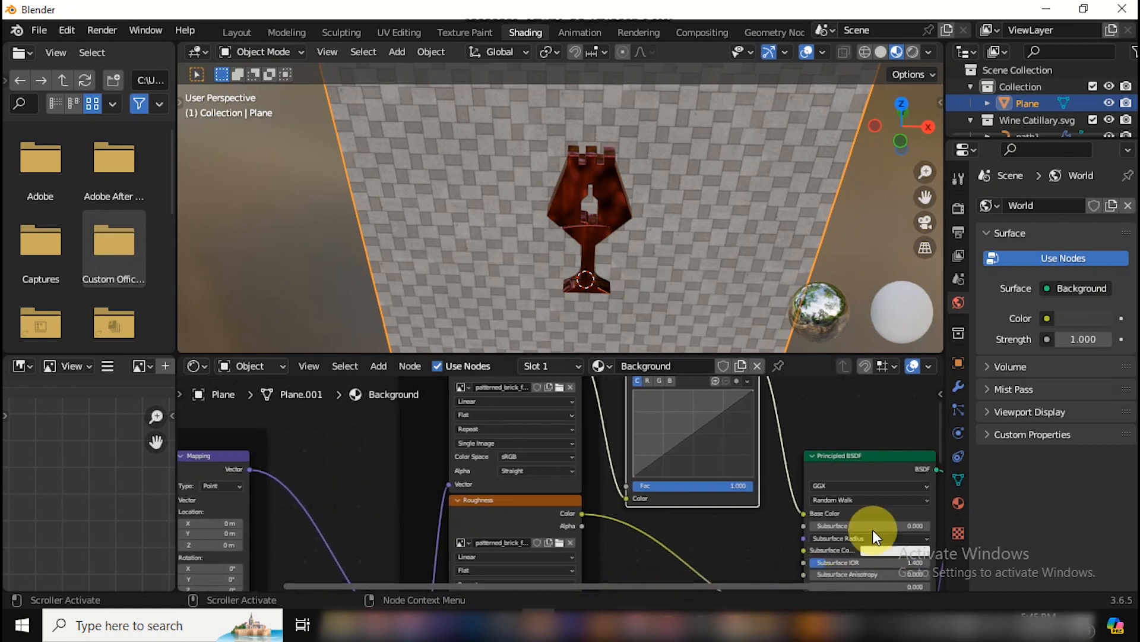
mouse_move(938, 426)
mouse_down()
mouse_move(935, 401)
mouse_move(932, 411)
mouse_up()
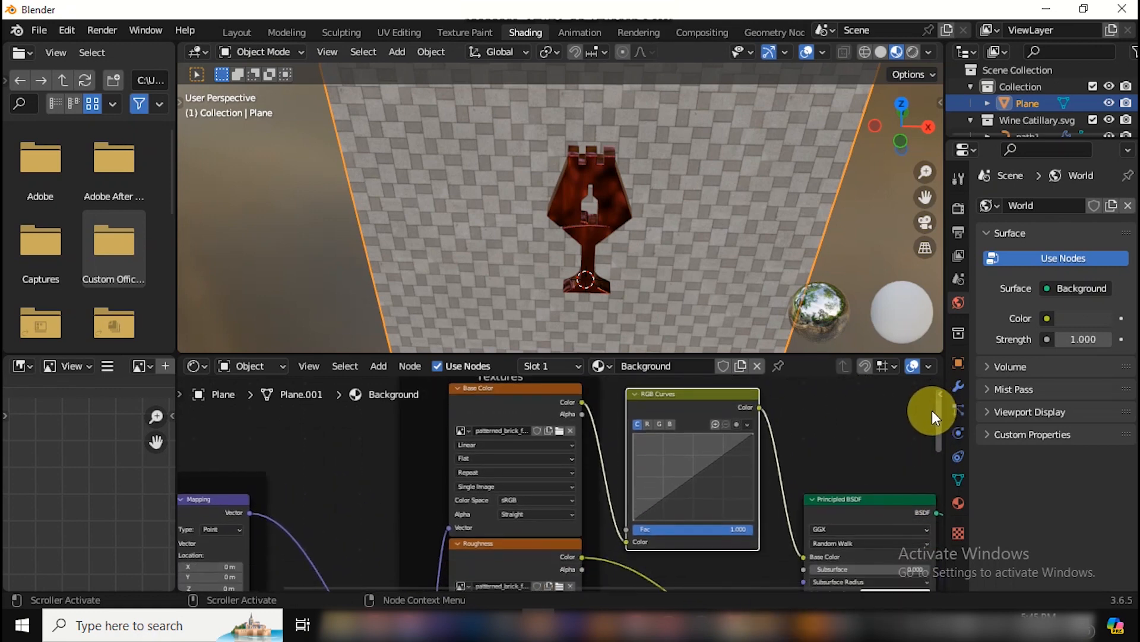
scroll(697, 471, up, 1)
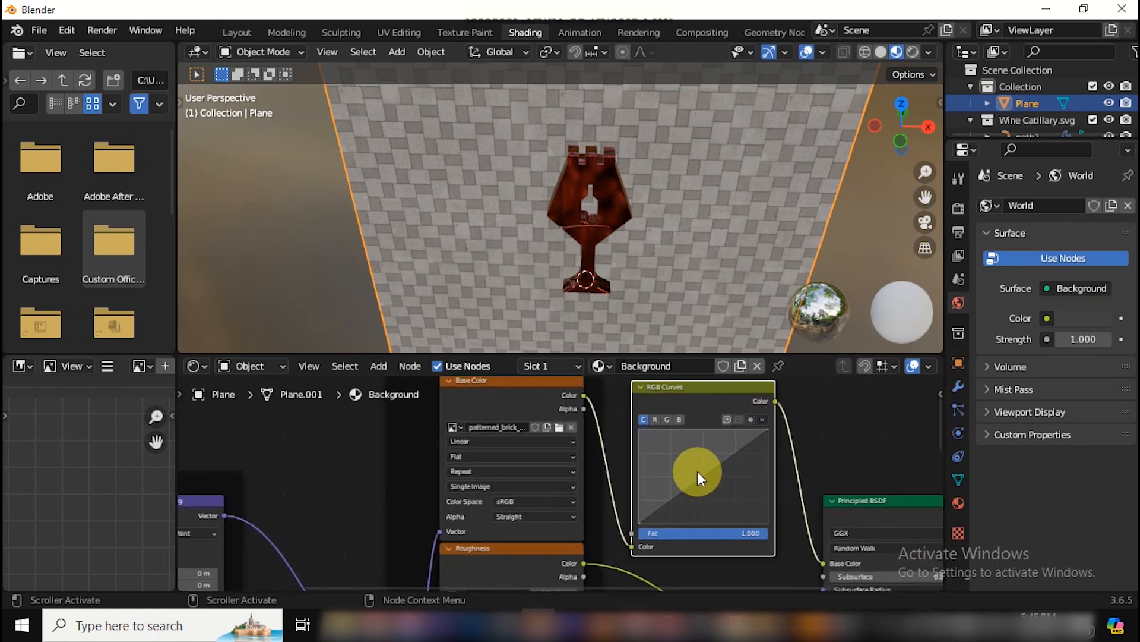
drag(703, 472, 710, 492)
scroll(839, 431, down, 3)
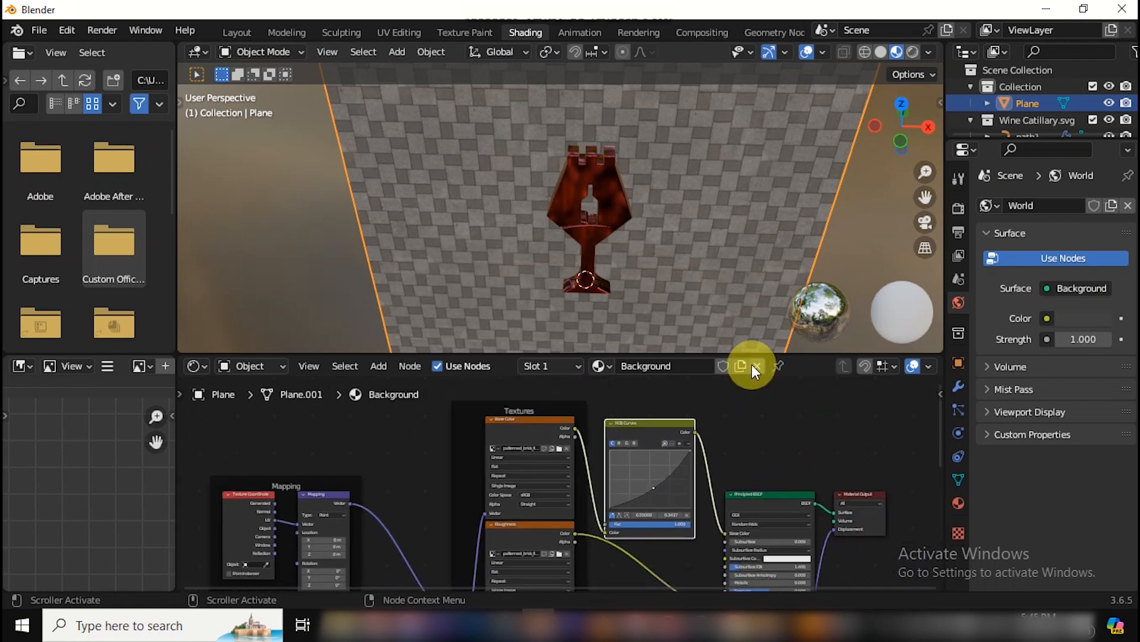
Step: In the Layout workspace's top view, move the plane about 0.65 m along Y to sit just behind the wine glass
click(245, 34)
drag(925, 176, 928, 161)
key(KP_7)
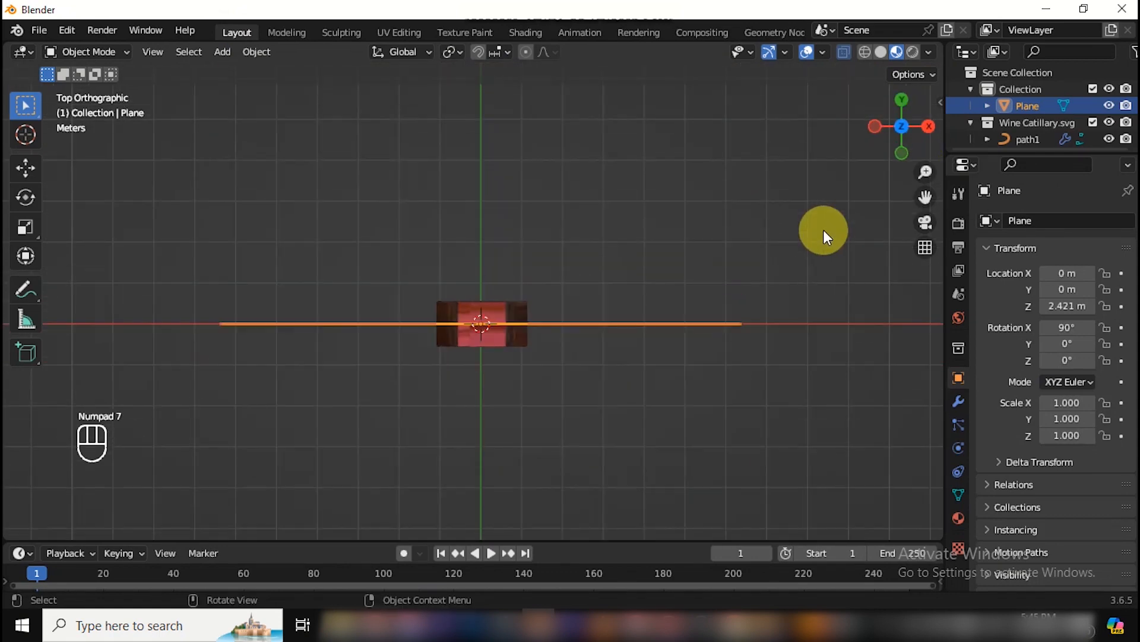
key(g)
key(y)
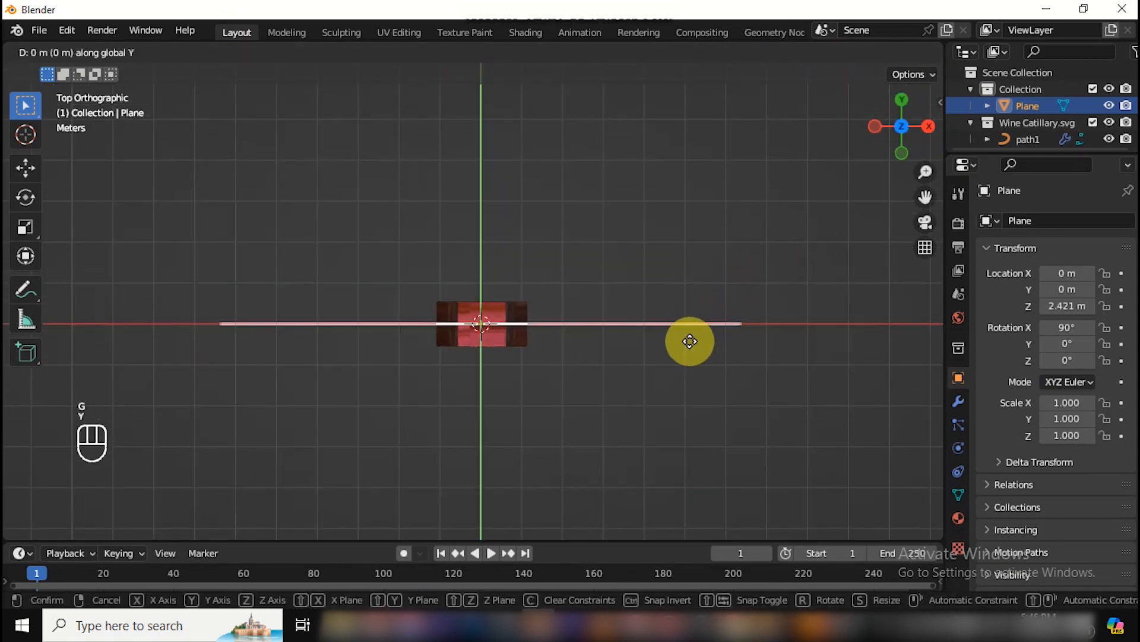
click(693, 315)
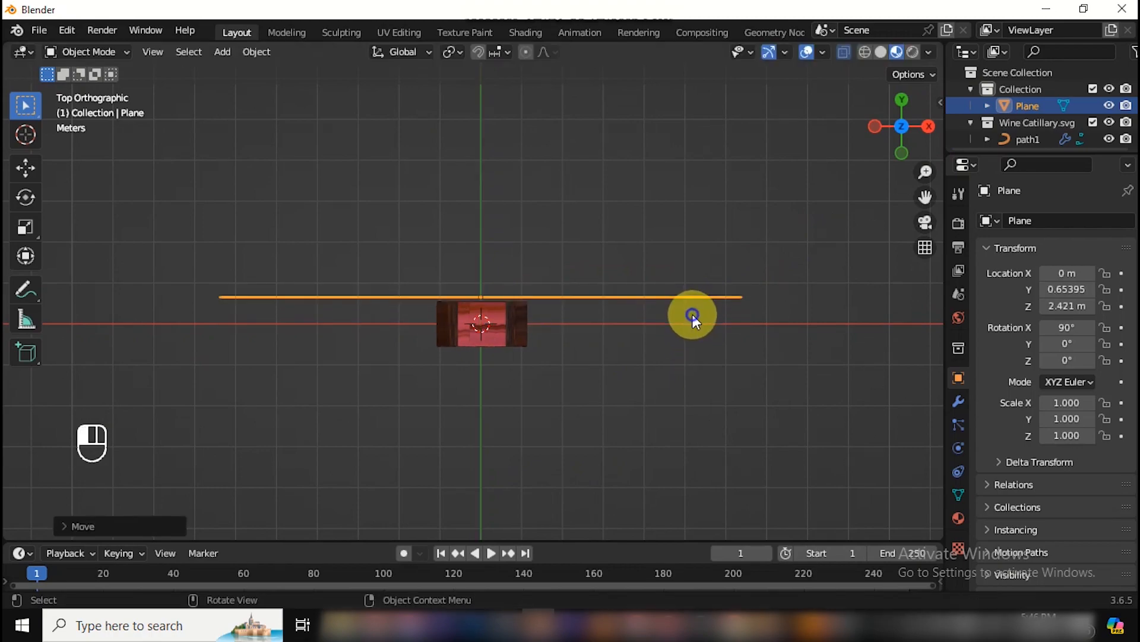
mouse_move(901, 157)
mouse_down()
mouse_move(909, 249)
mouse_move(1055, 253)
mouse_move(965, 252)
mouse_up()
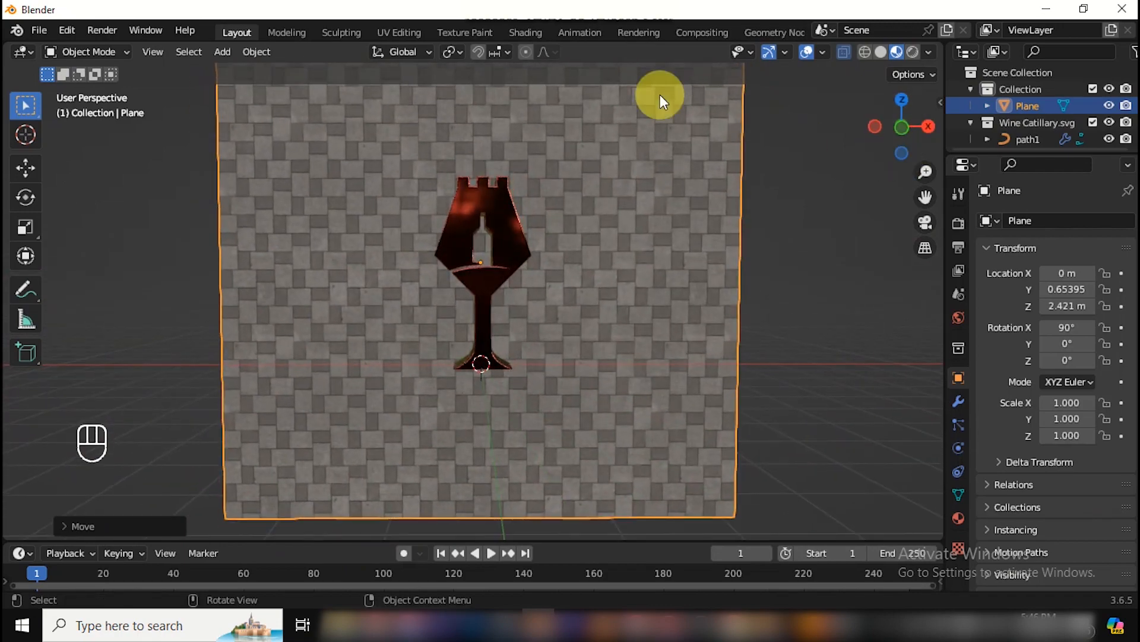
Step: Back in the Shading workspace, tint the brick red by raising the RGB Curves red channel to a point at about 0.43, 0.69
click(529, 31)
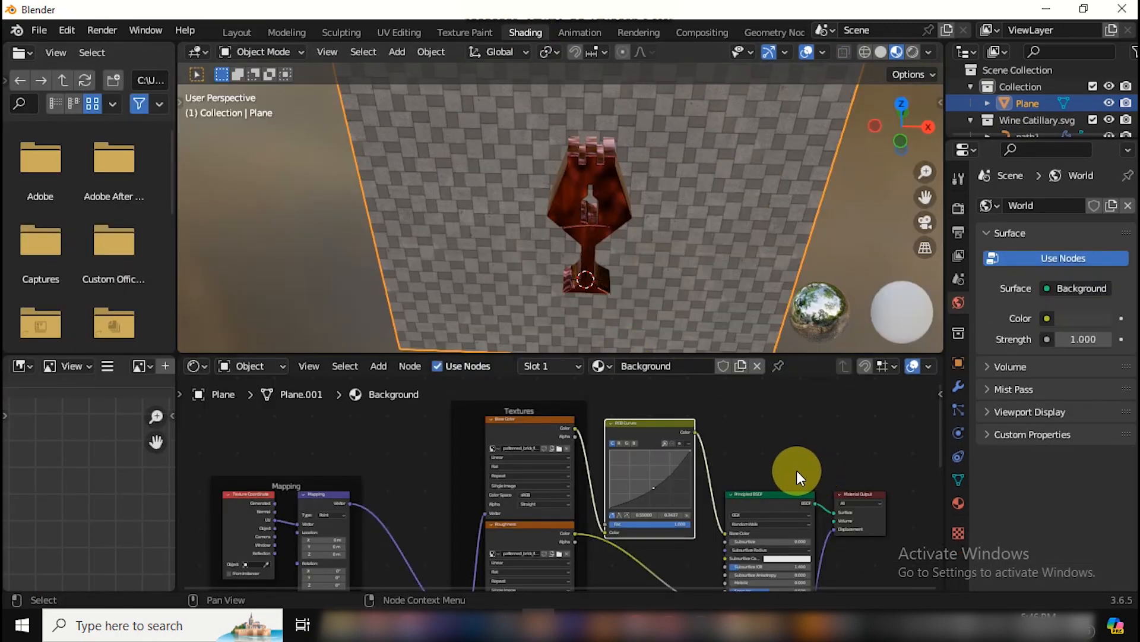
scroll(796, 470, up, 1)
click(642, 428)
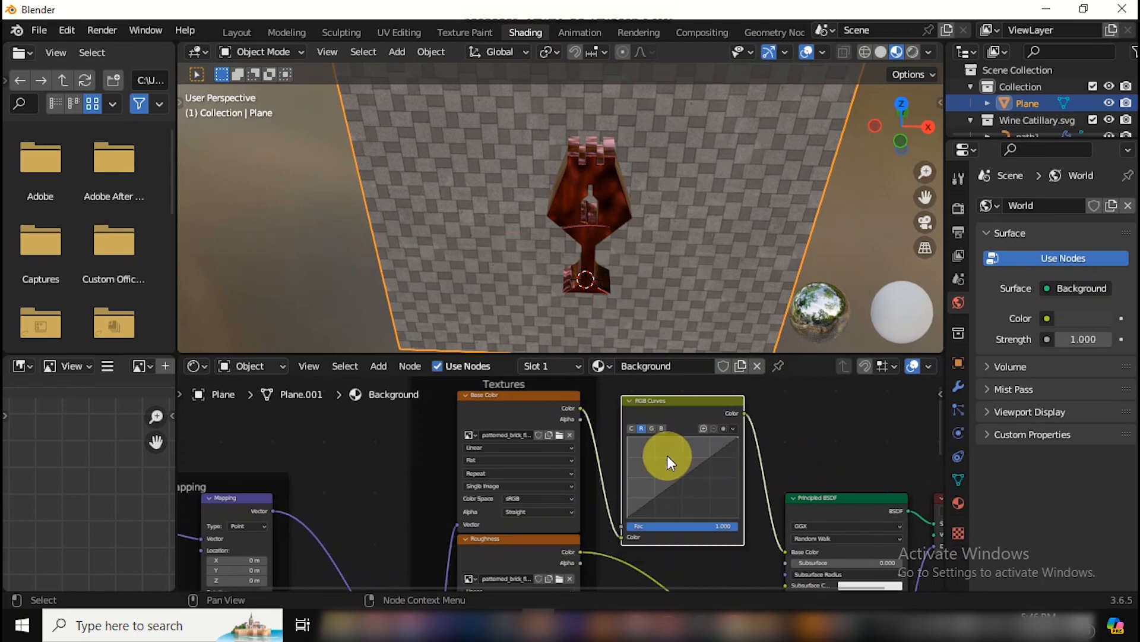
drag(683, 473, 678, 465)
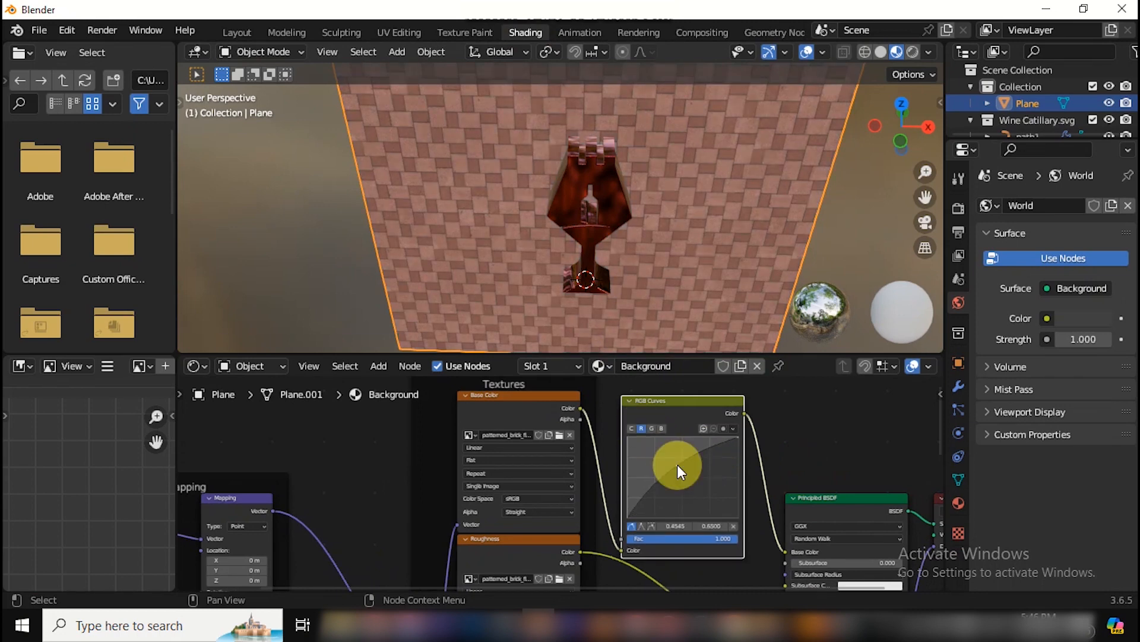
scroll(677, 465, up, 1)
drag(686, 463, 684, 462)
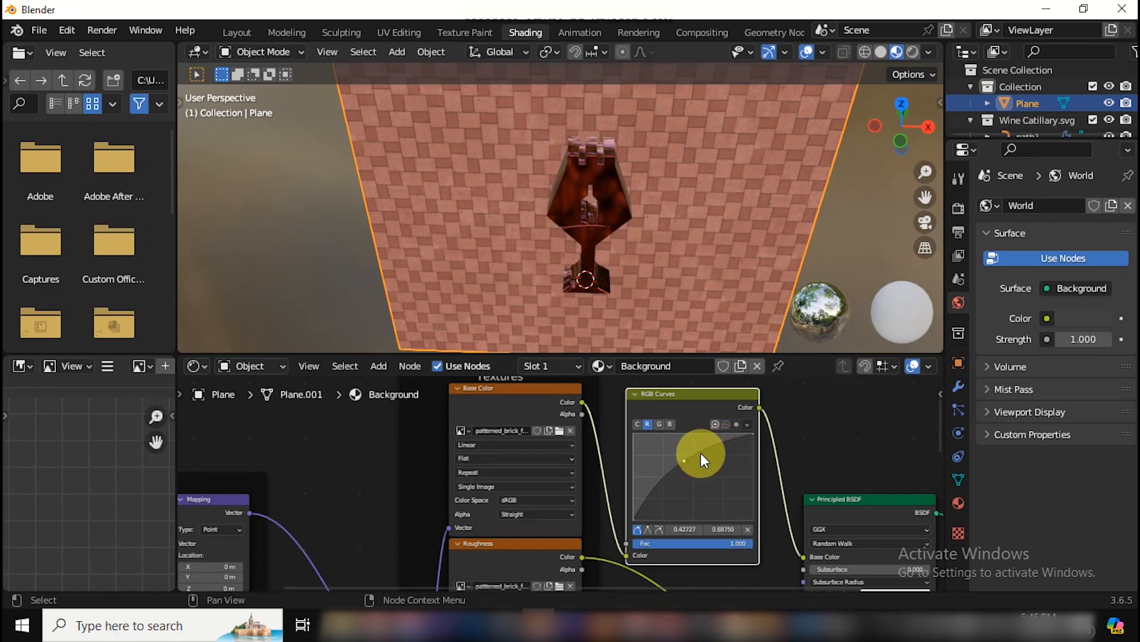
click(443, 197)
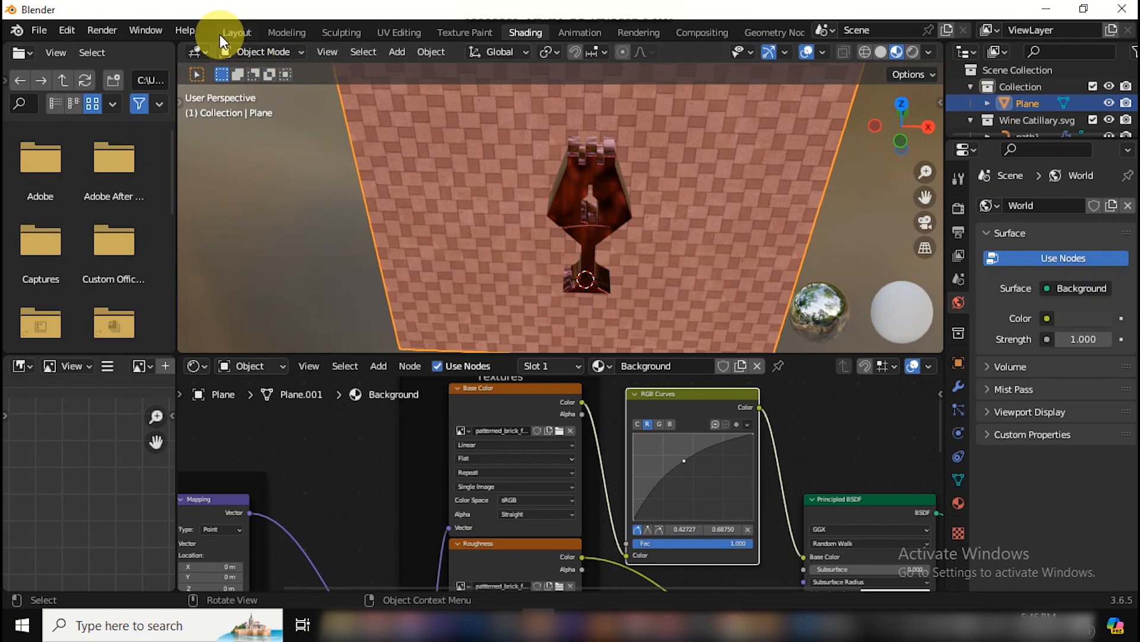
Step: In the Layout workspace's front view, add a text object at the 3D cursor
click(236, 33)
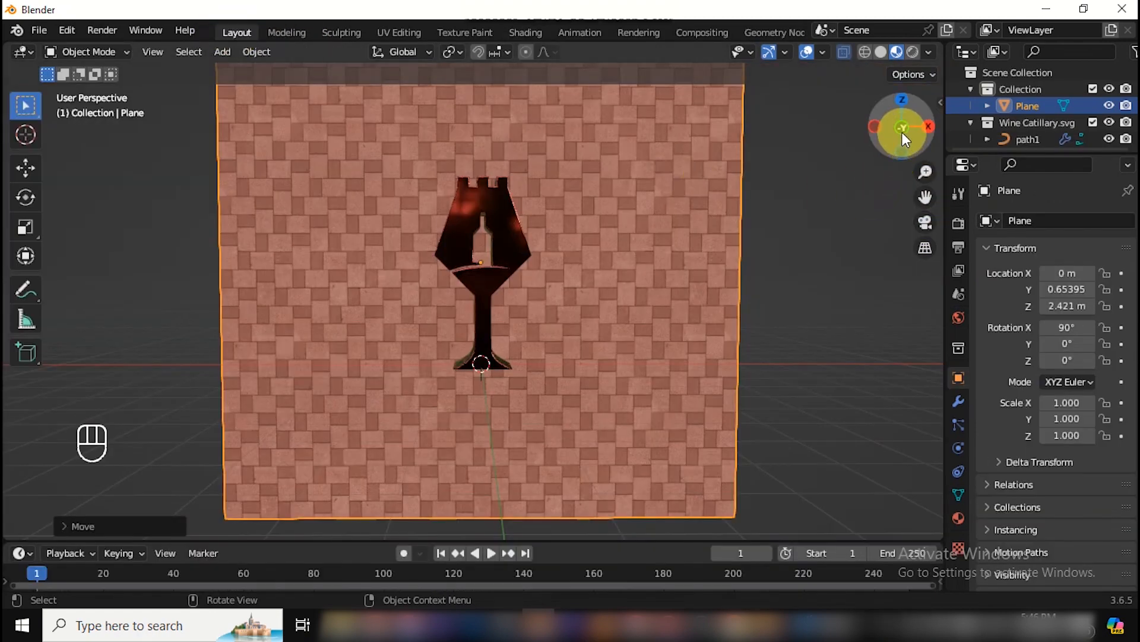
drag(905, 140, 839, 140)
key(KP_1)
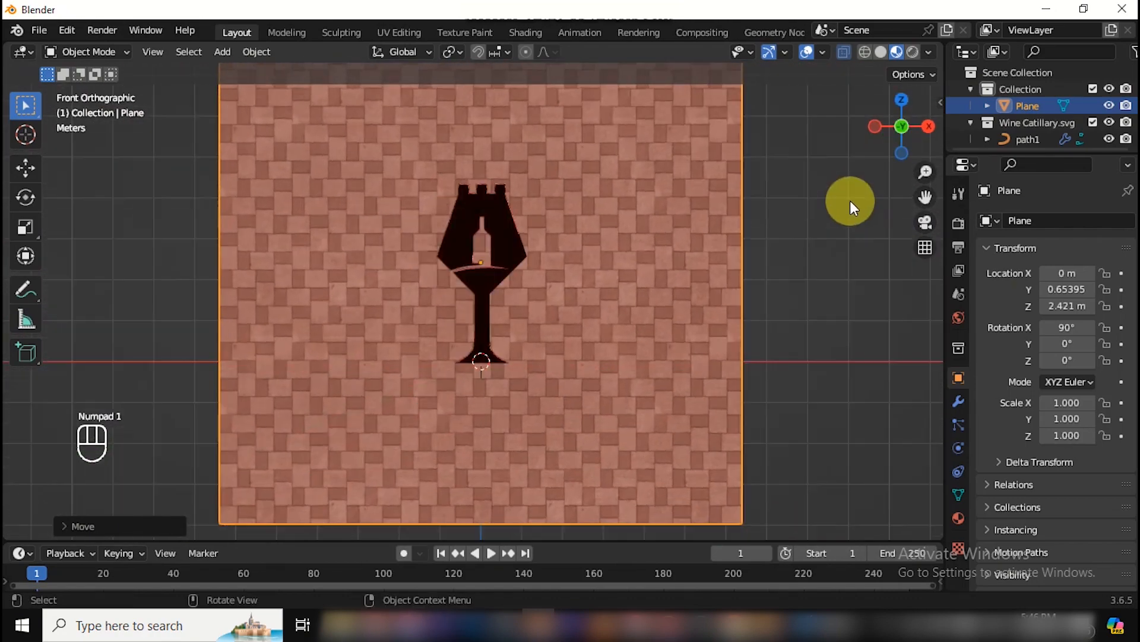
drag(926, 173, 943, 135)
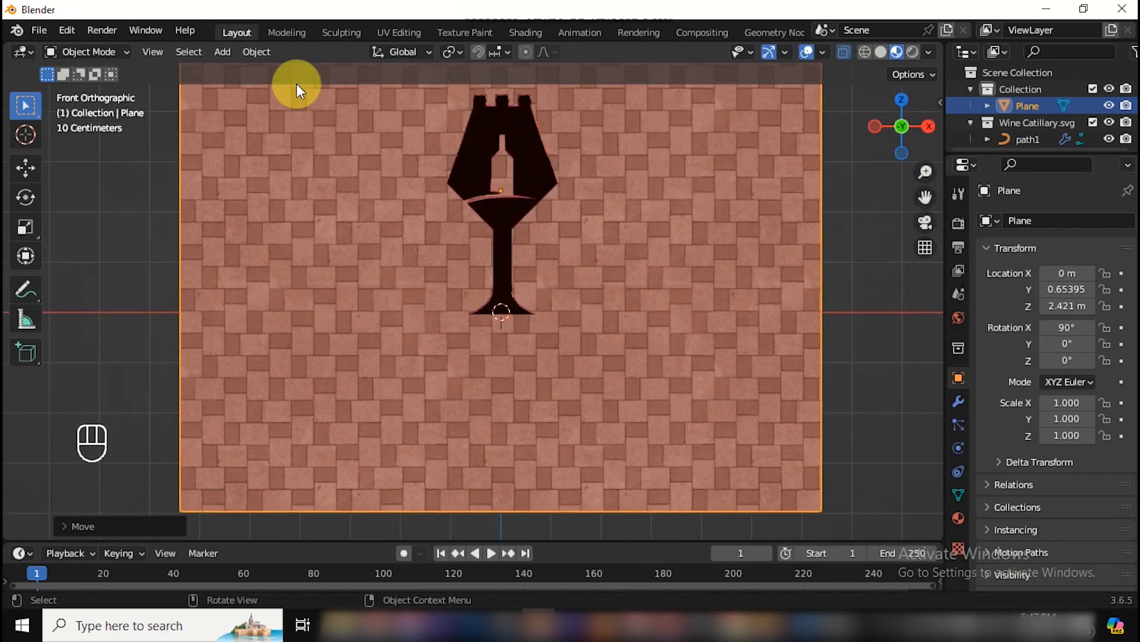
click(250, 51)
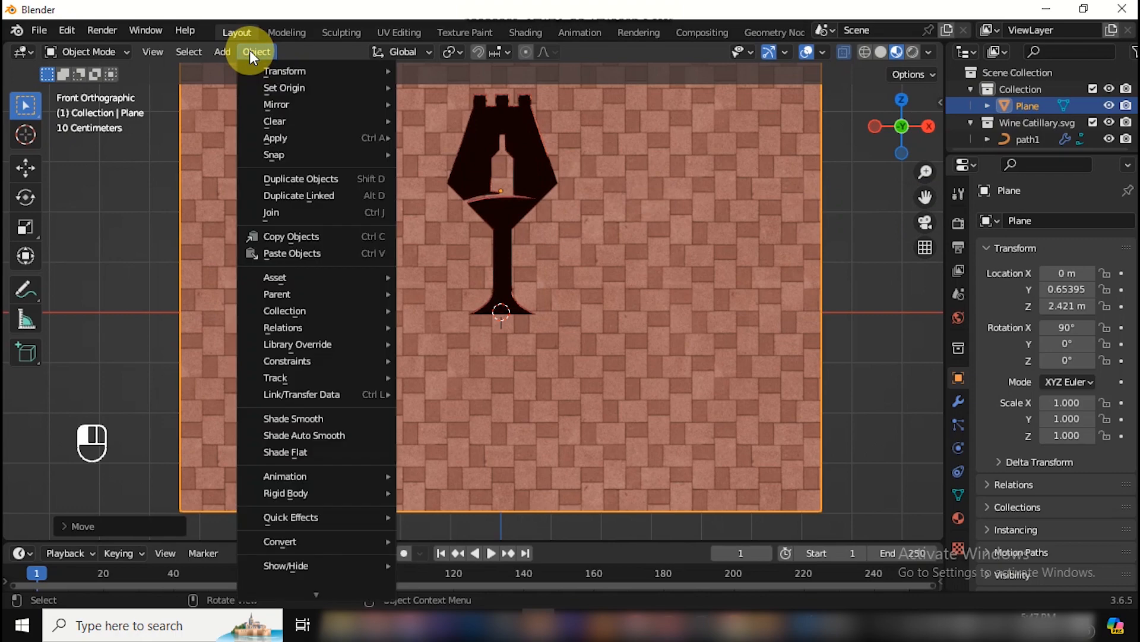
click(227, 53)
click(228, 52)
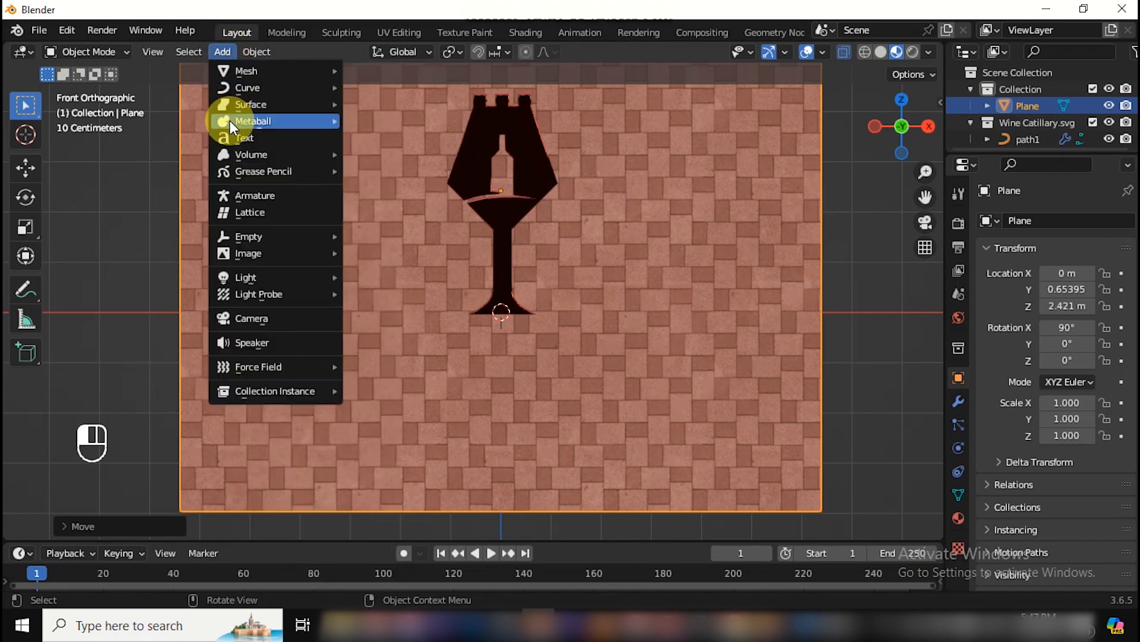
click(232, 135)
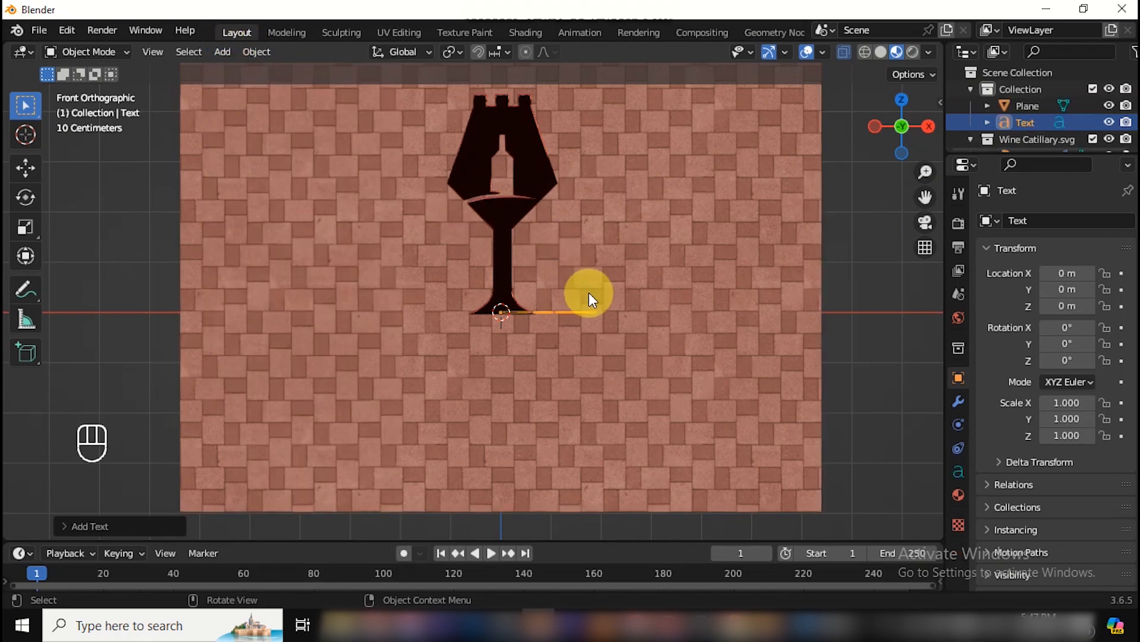
Step: Stand the text upright by setting its X rotation to 90°
key(KP_7)
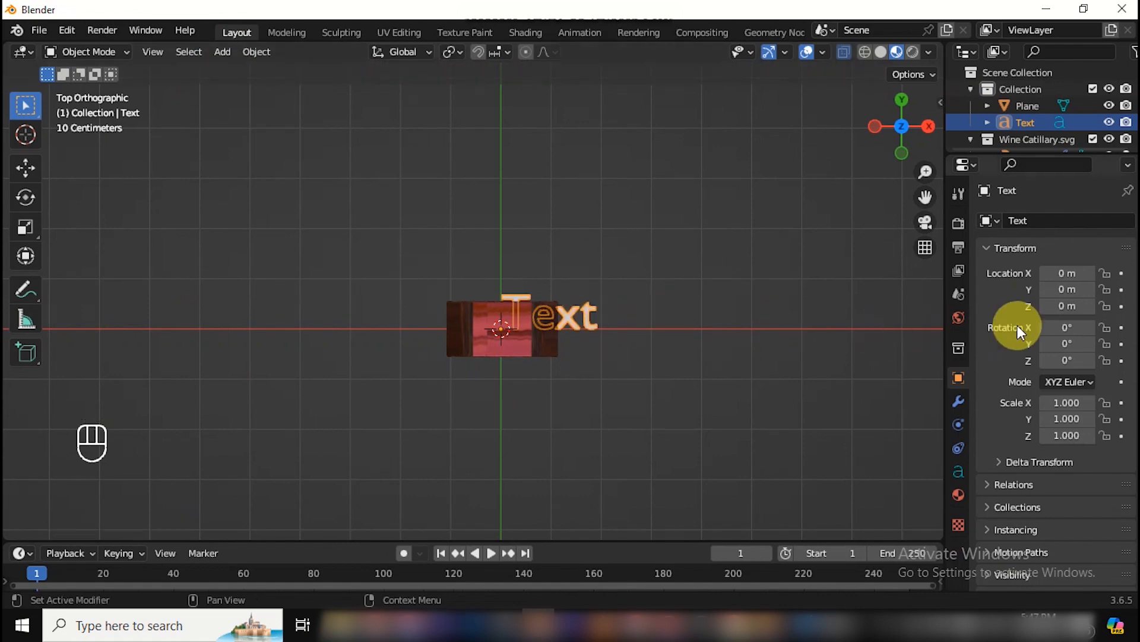
click(1058, 328)
text(90)
key(Return)
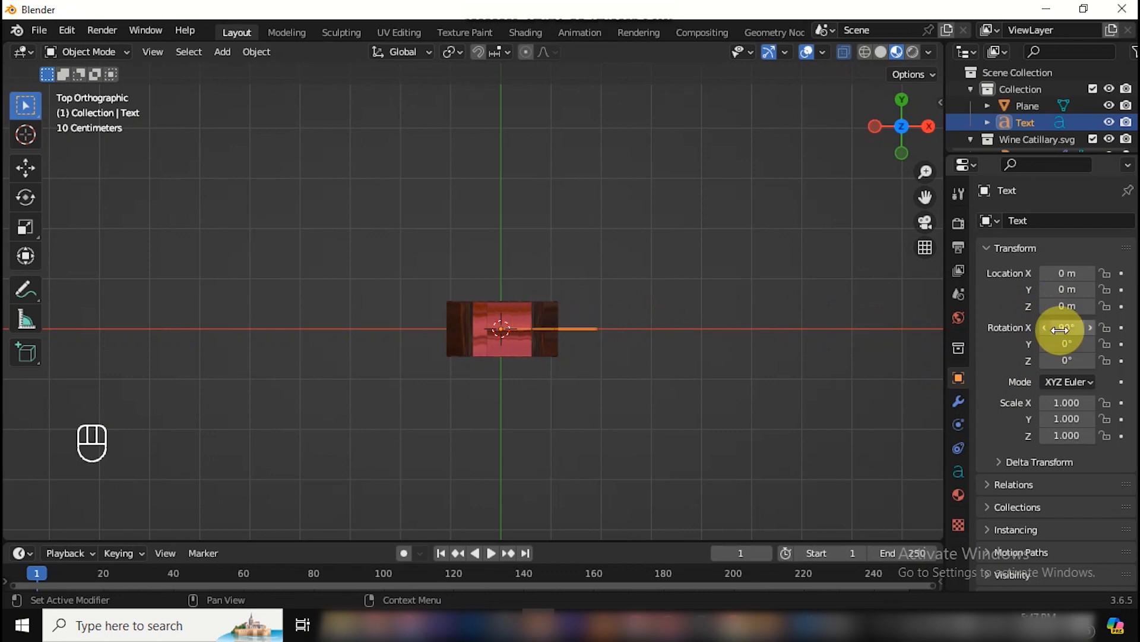
Step: In the right side view, move the text about 0.57 m along negative Y to the front face of the wine glass
mouse_move(904, 166)
mouse_down()
mouse_move(918, 134)
mouse_move(897, 128)
mouse_move(900, 154)
mouse_up()
key(KP_3)
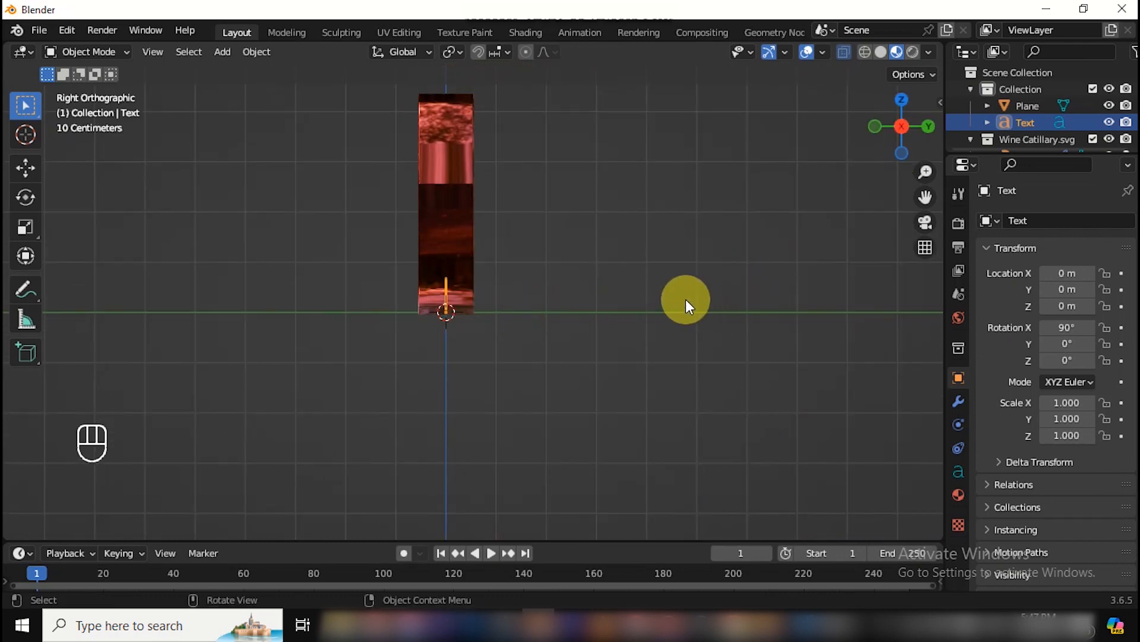
key(g)
key(y)
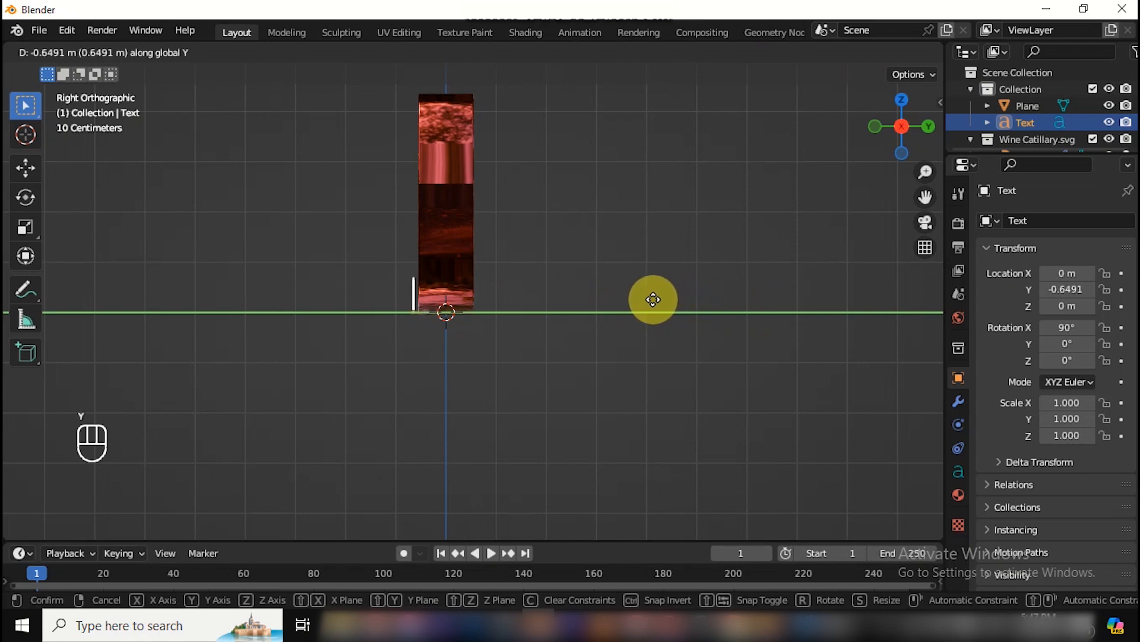
click(657, 300)
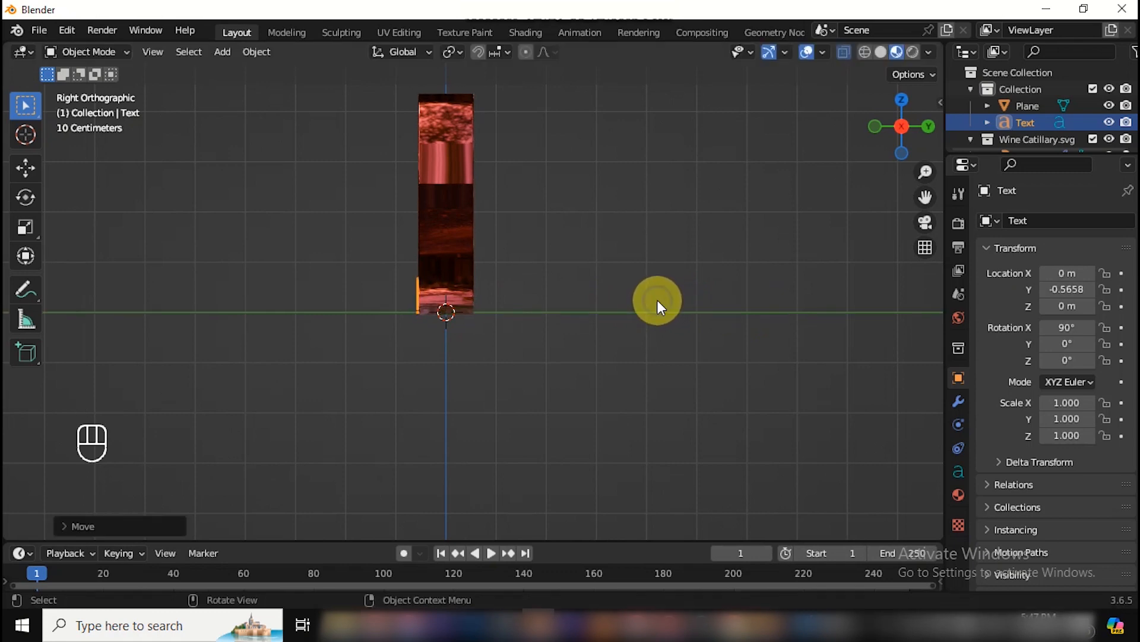
Step: In the front view, move the text about 1.25 m down along Z to sit below the wine glass's base
mouse_move(901, 129)
mouse_down()
mouse_move(918, 122)
mouse_move(912, 135)
mouse_up()
key(KP_1)
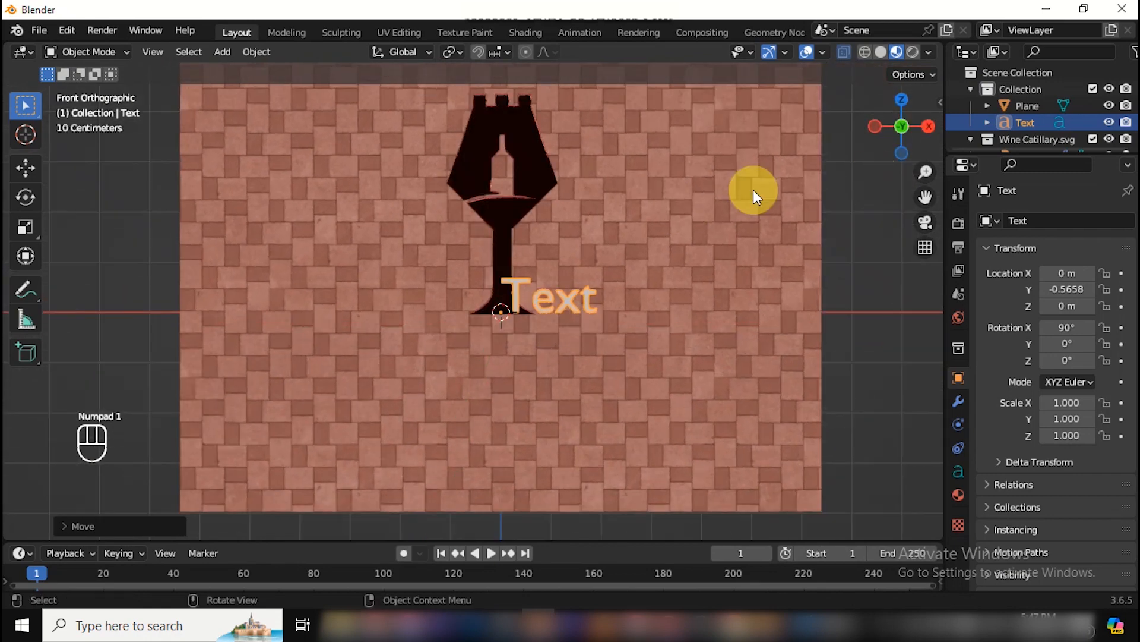
key(g)
key(z)
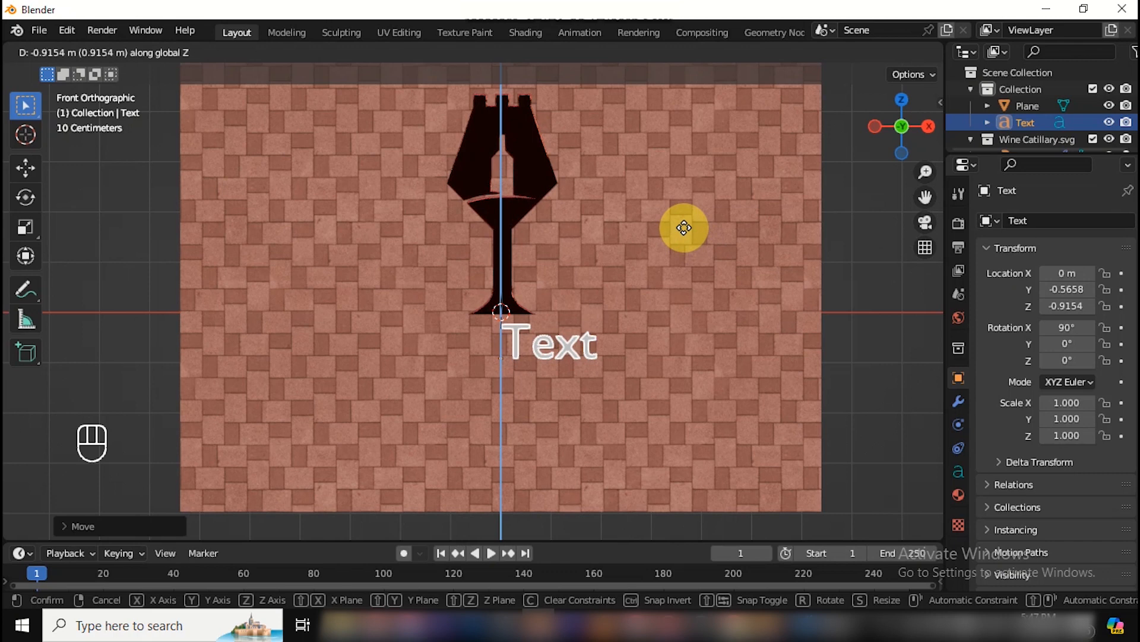
click(684, 228)
key(g)
key(z)
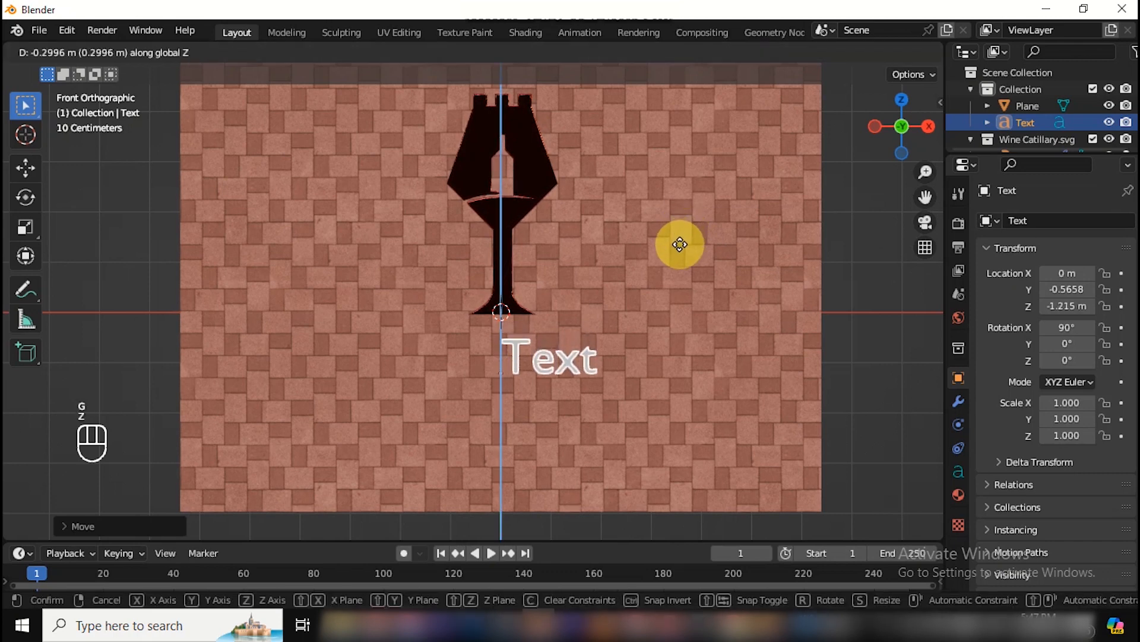
click(680, 243)
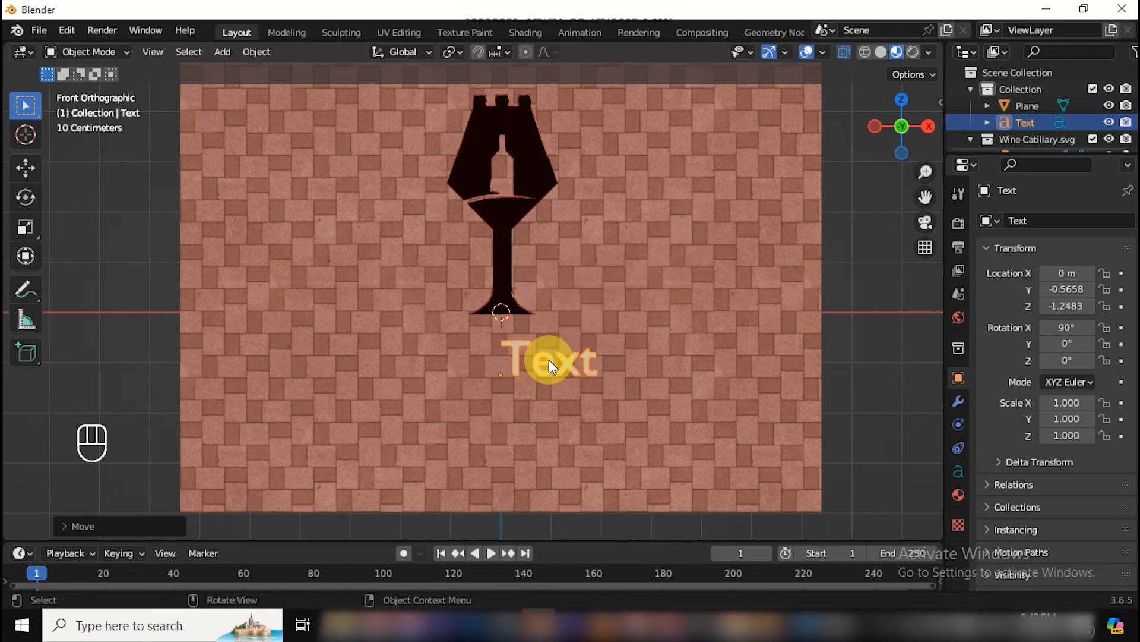
Step: Replace the text object's default wording with WINE CASTLE
key(Tab)
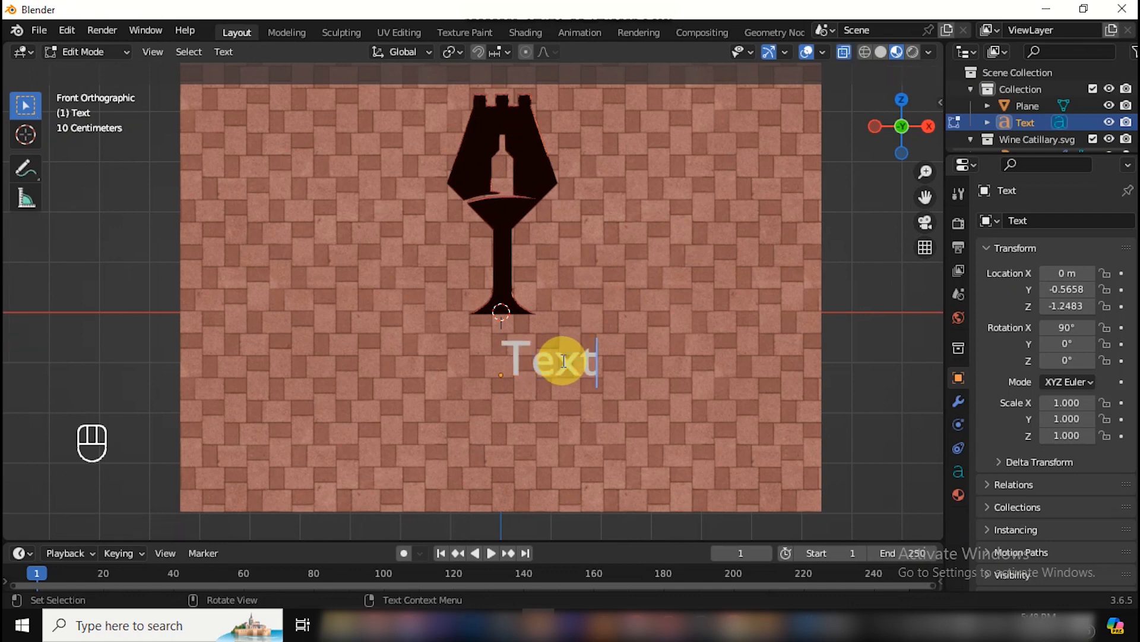
key(BackSpace)
key(BackSpace)
key(BackSpace)
key(BackSpace)
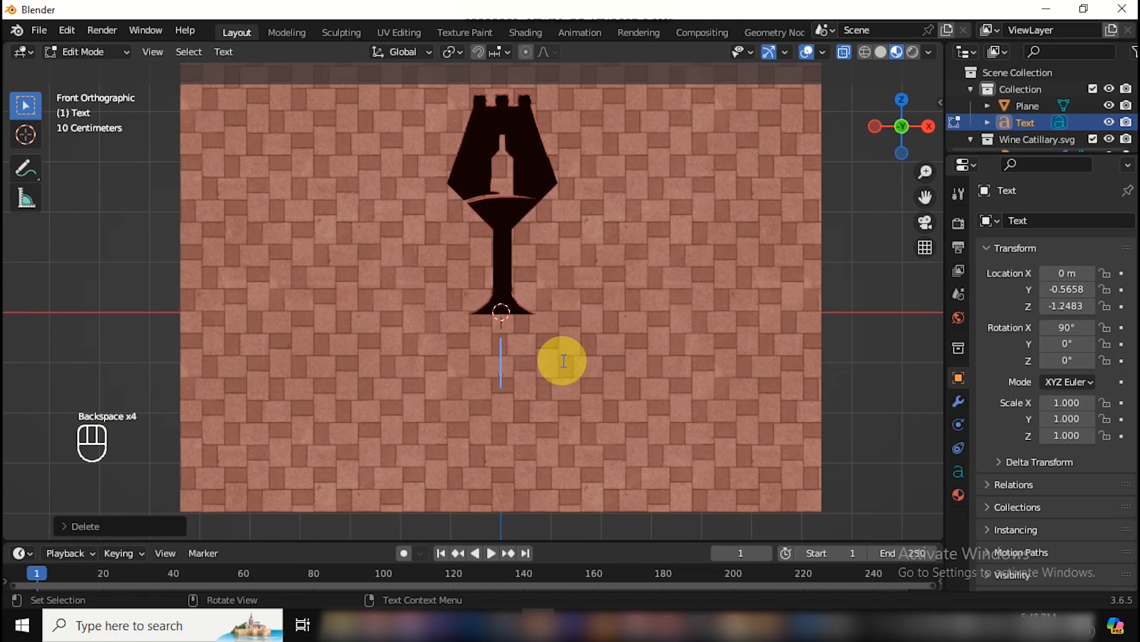
text(WINE)
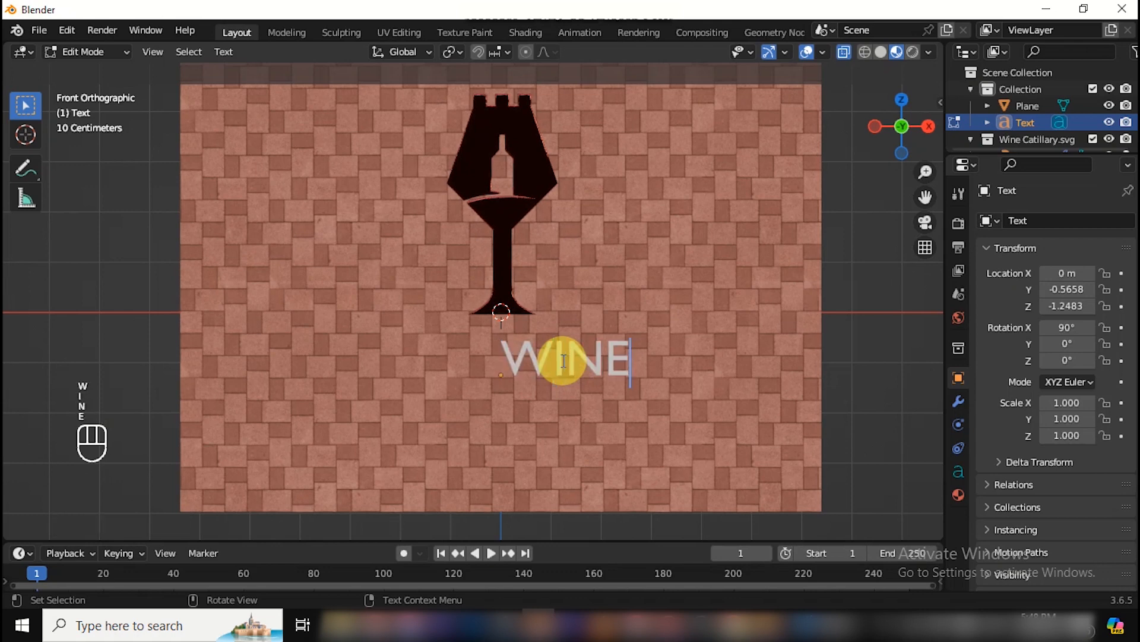
text( CASTLE)
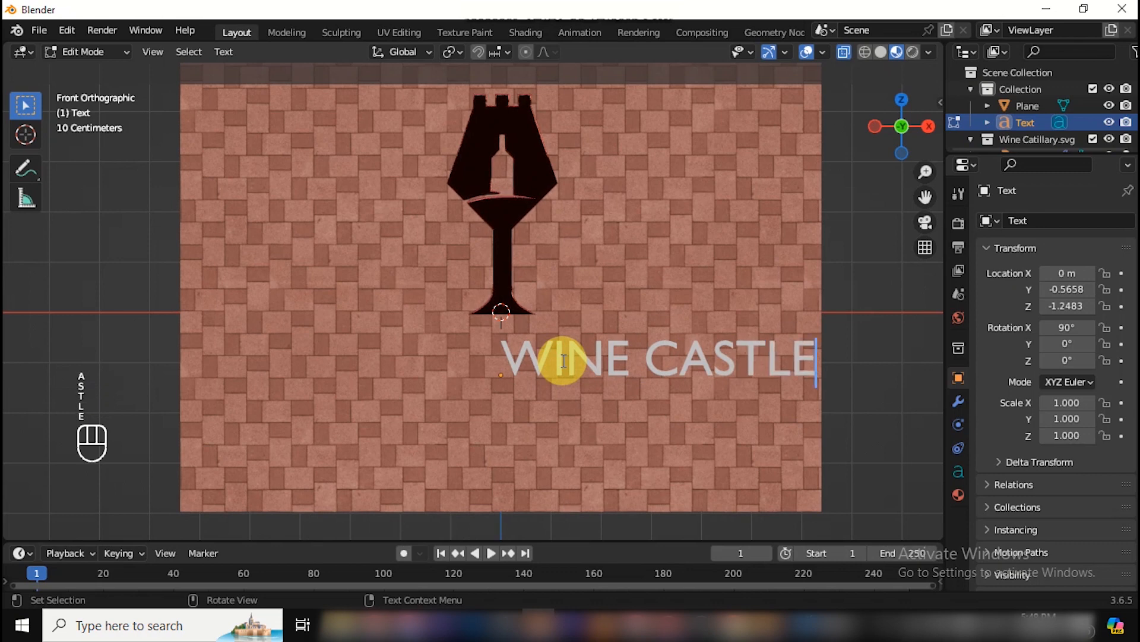
key(Tab)
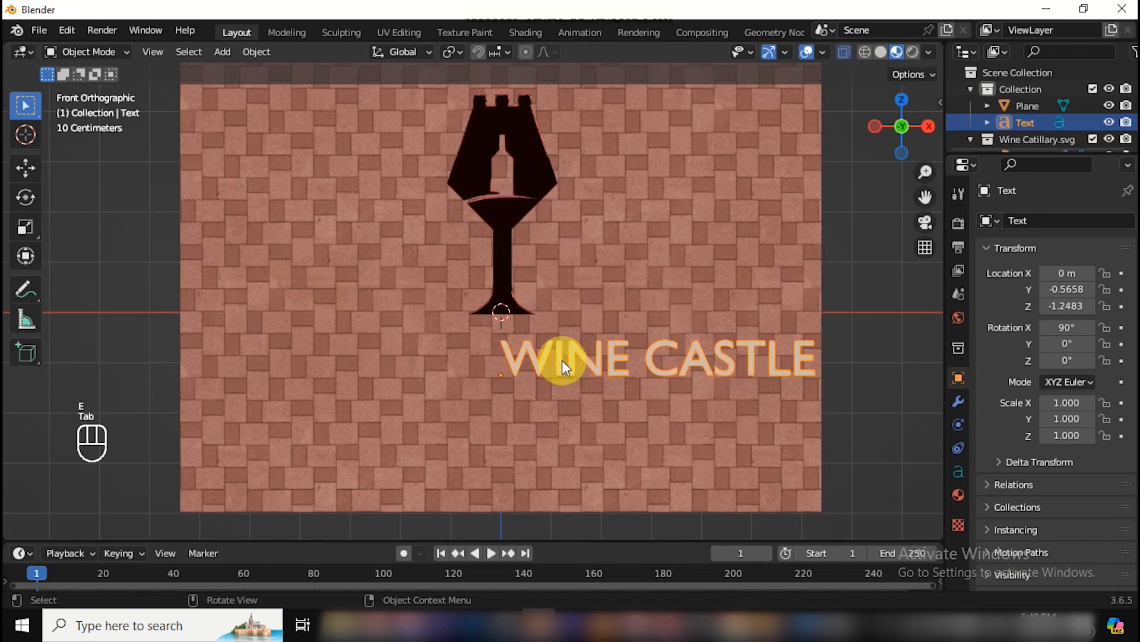
Step: Set the WINE CASTLE text's horizontal paragraph alignment to Center
click(957, 472)
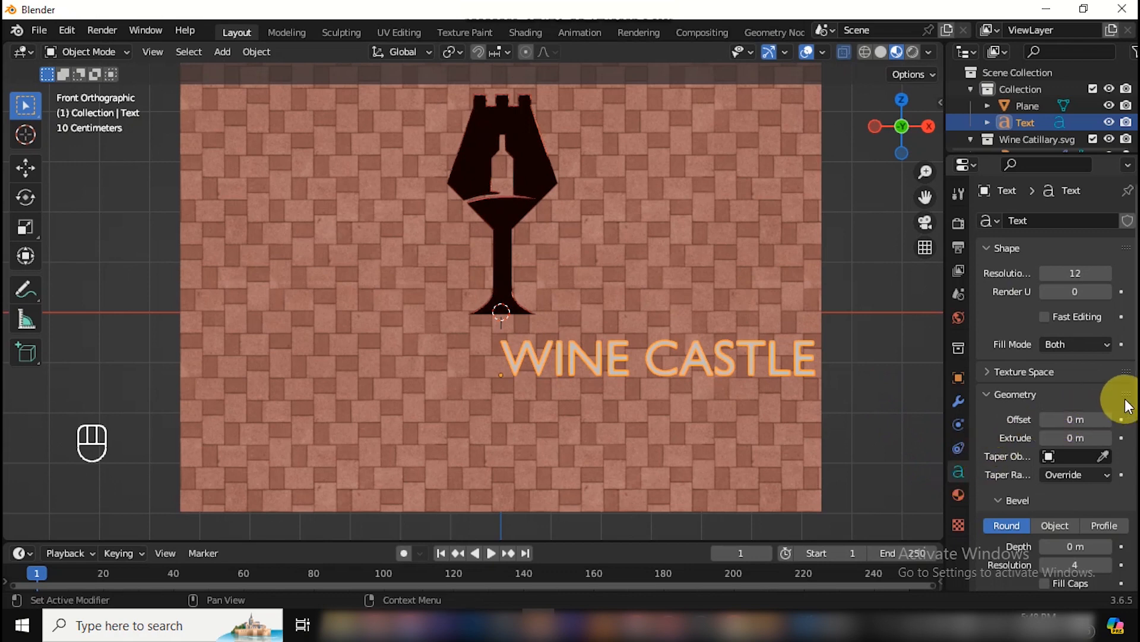
scroll(1129, 404, down, 1)
scroll(1126, 404, down, 10)
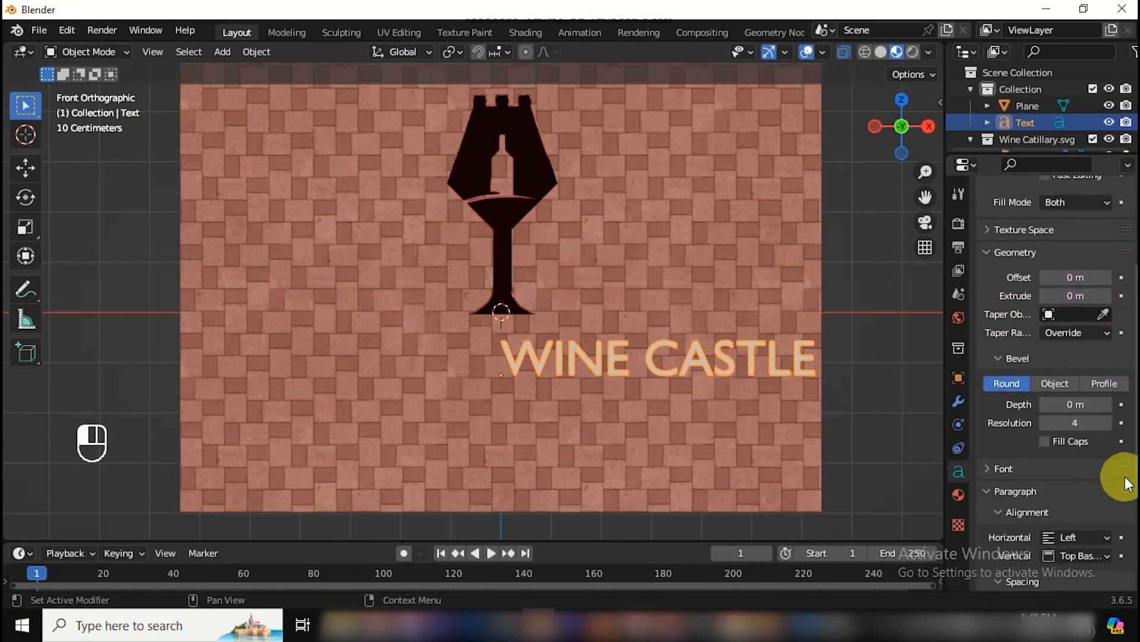
scroll(1126, 557, down, 1)
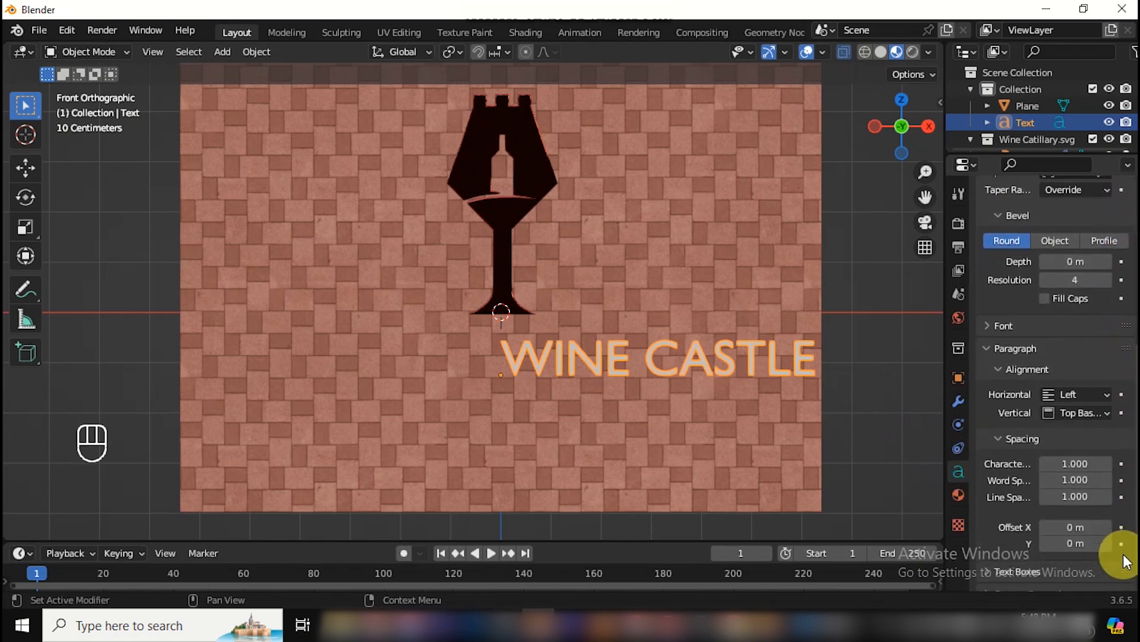
click(1106, 394)
click(1040, 432)
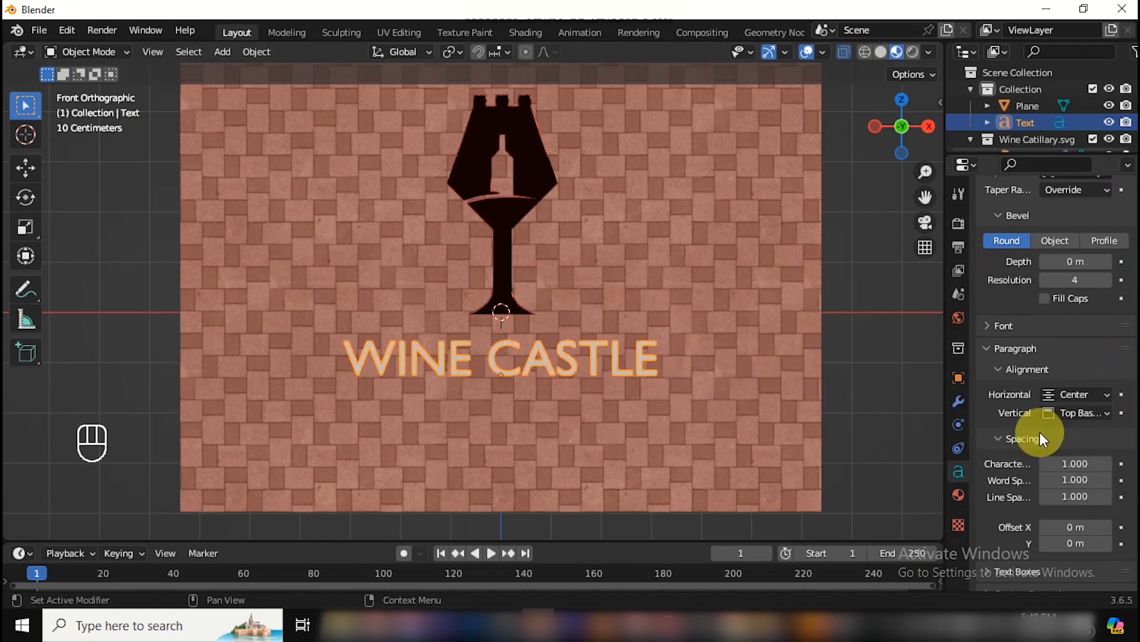
Step: Open the font file browser for the text's regular font and look through the installed Windows fonts
key(KP_Add)
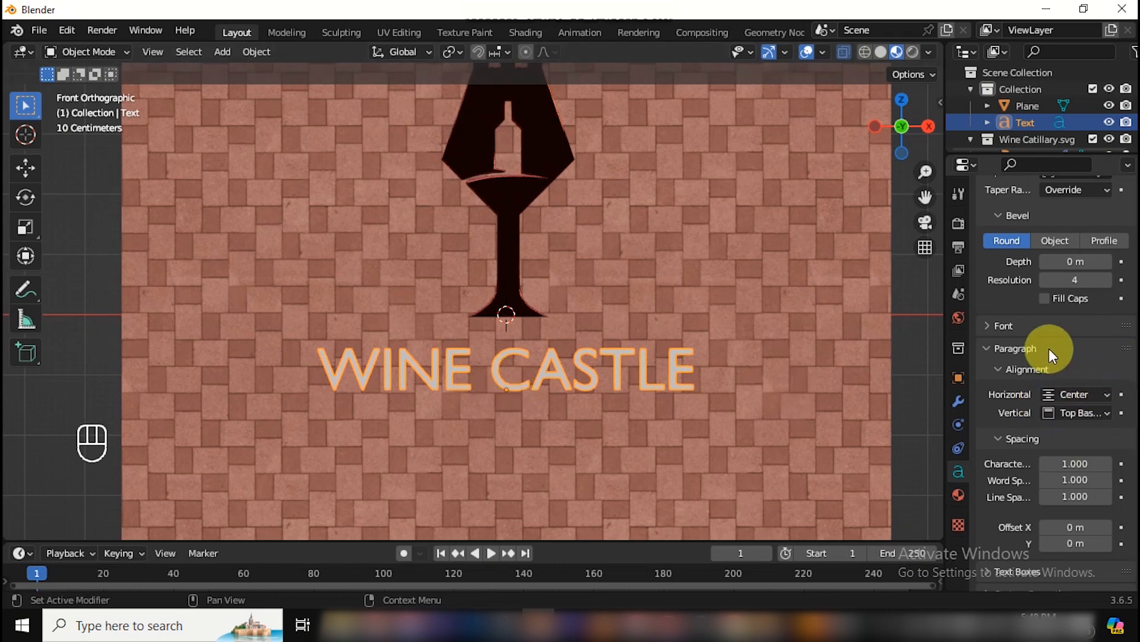
click(991, 334)
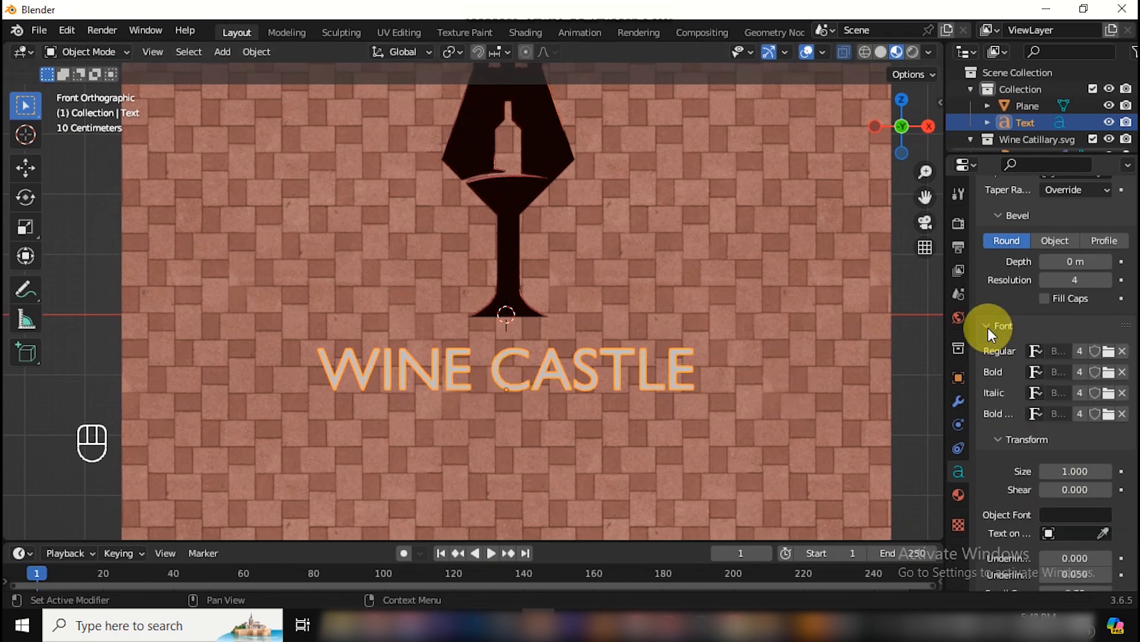
click(1110, 354)
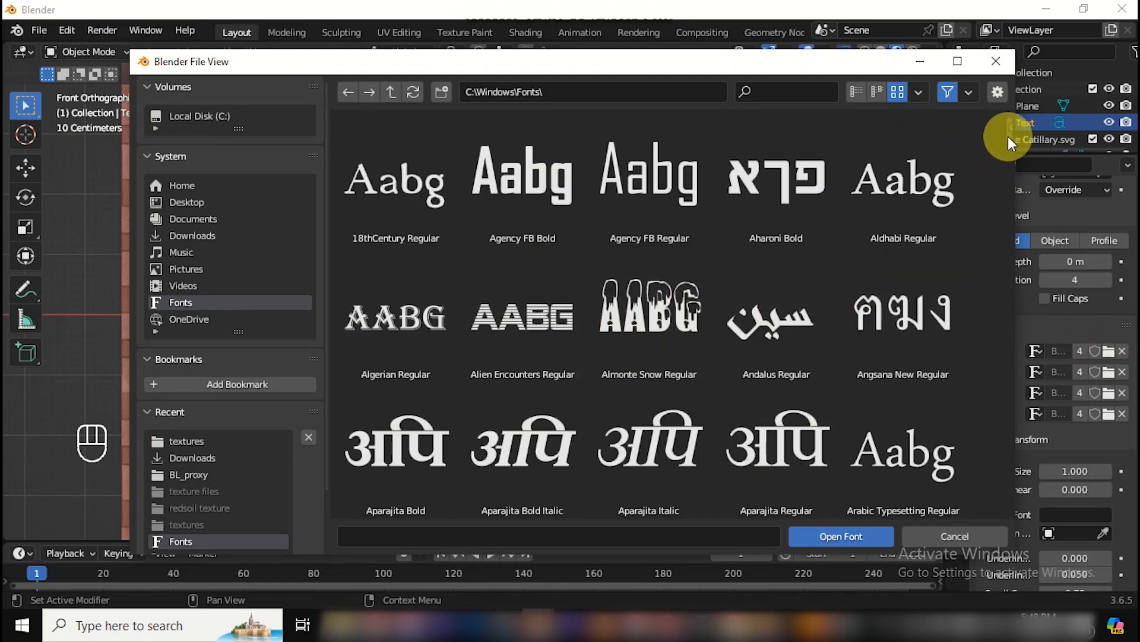
scroll(1009, 143, down, 5)
scroll(1010, 148, down, 7)
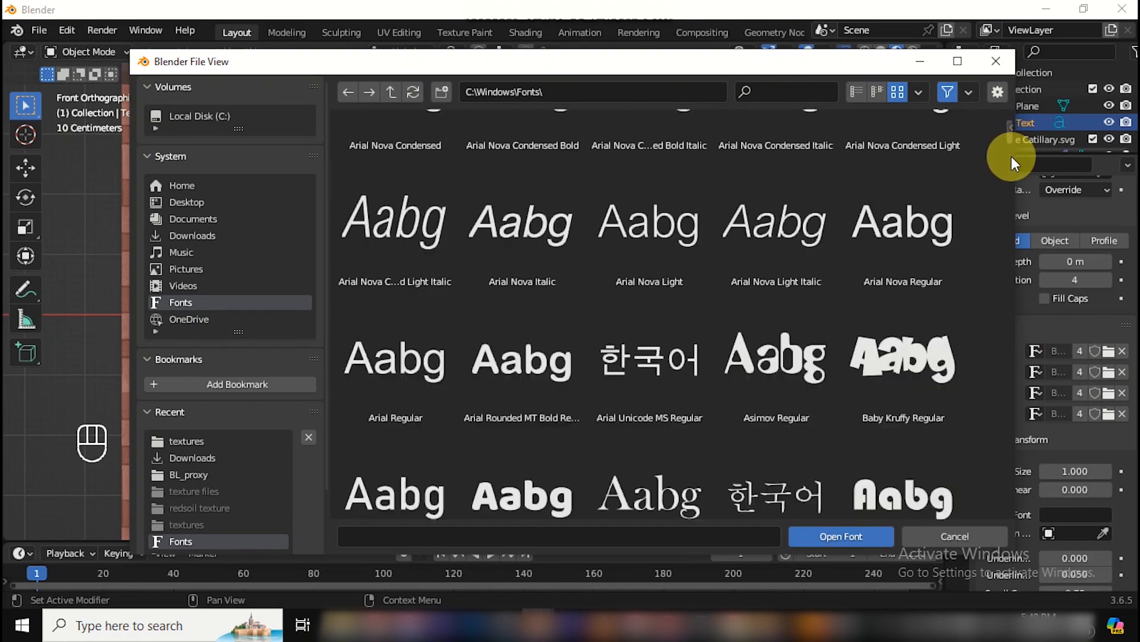
scroll(1011, 173, down, 15)
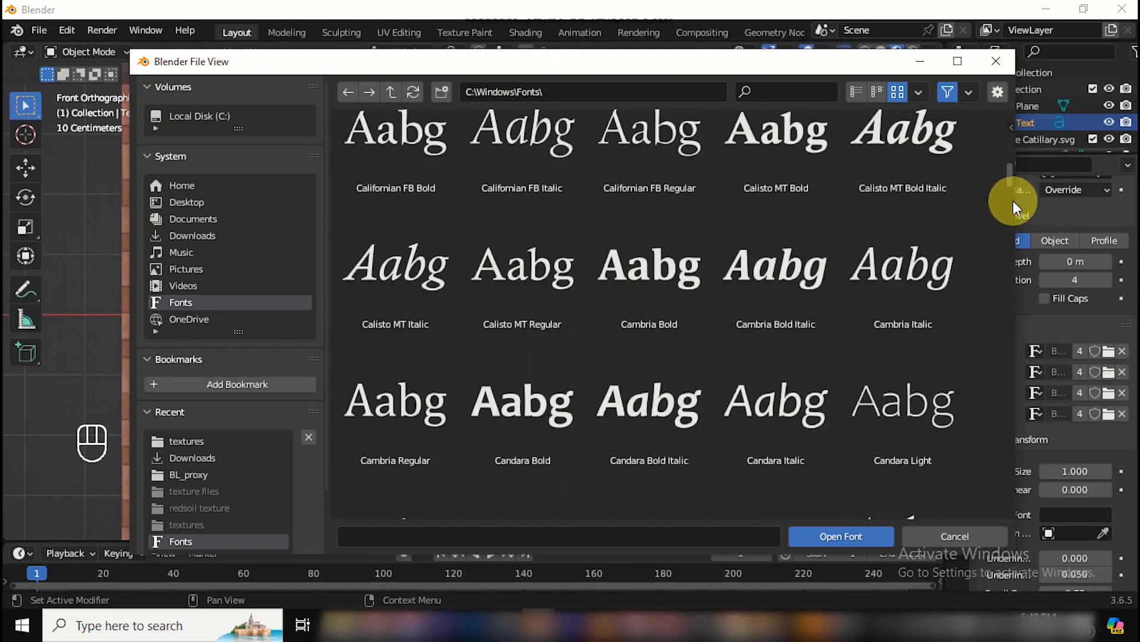
scroll(1013, 218, down, 3)
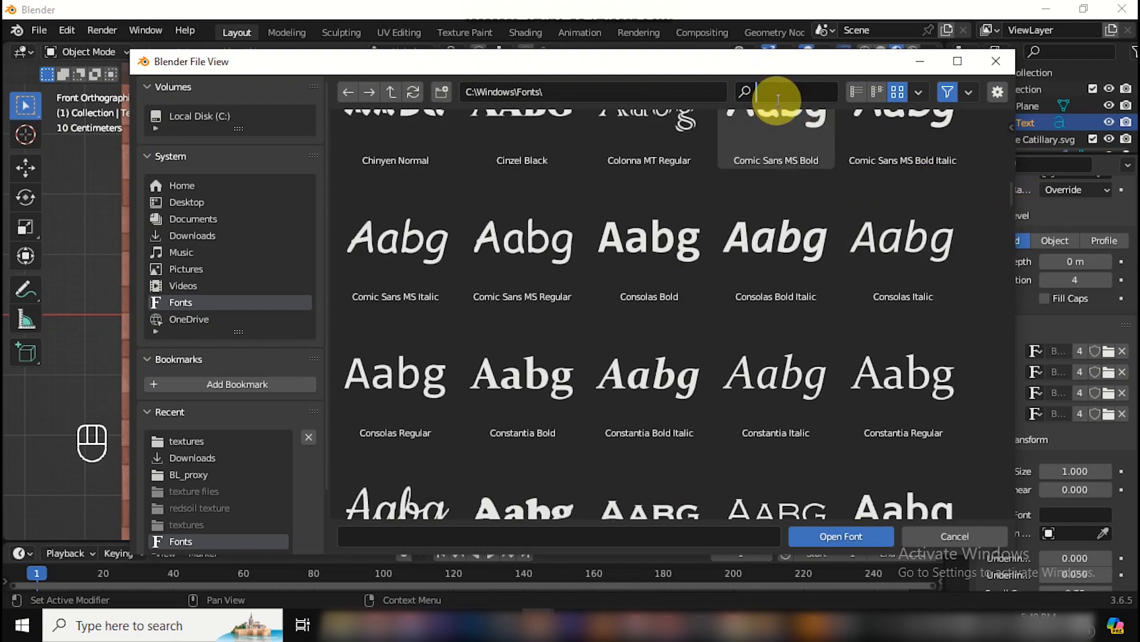
Step: Try filtering the font files by GOTHAM and clear the filter
text(GOTHAM)
key(BackSpace)
key(BackSpace)
key(BackSpace)
key(BackSpace)
key(BackSpace)
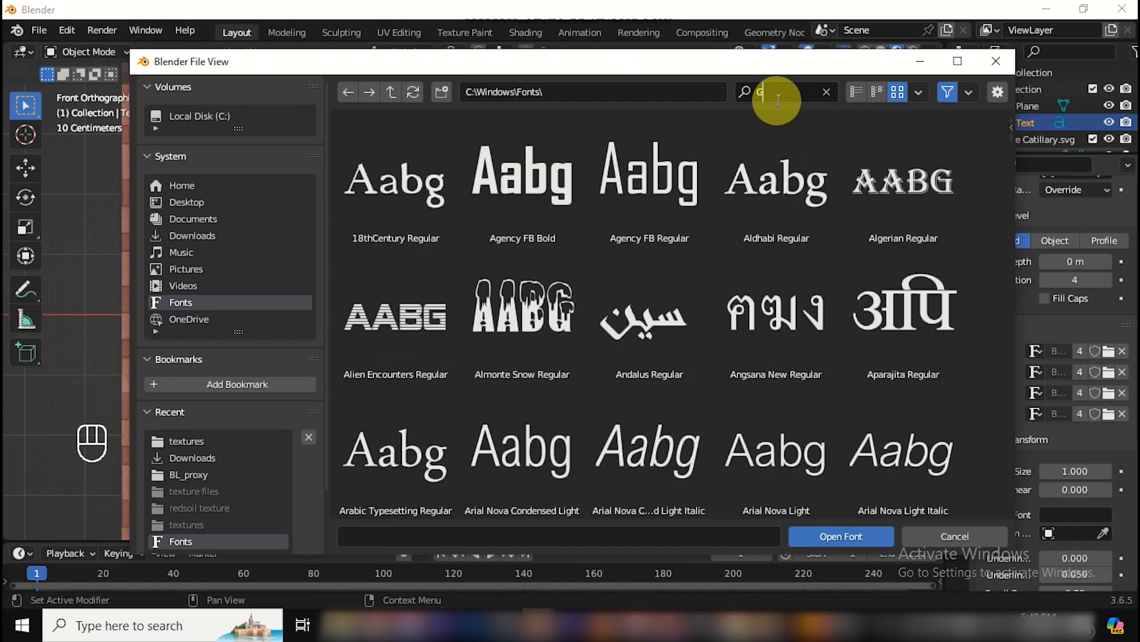
key(BackSpace)
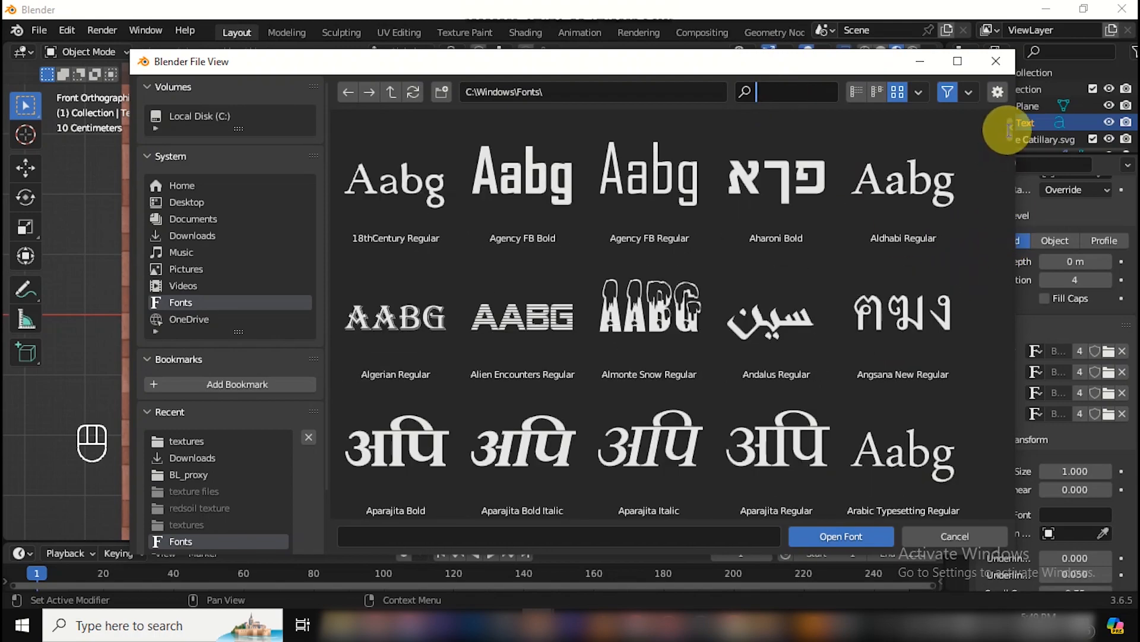
Step: Load Georgia Pro Black from the Windows fonts folder as the text's regular font
drag(1007, 133, 1008, 253)
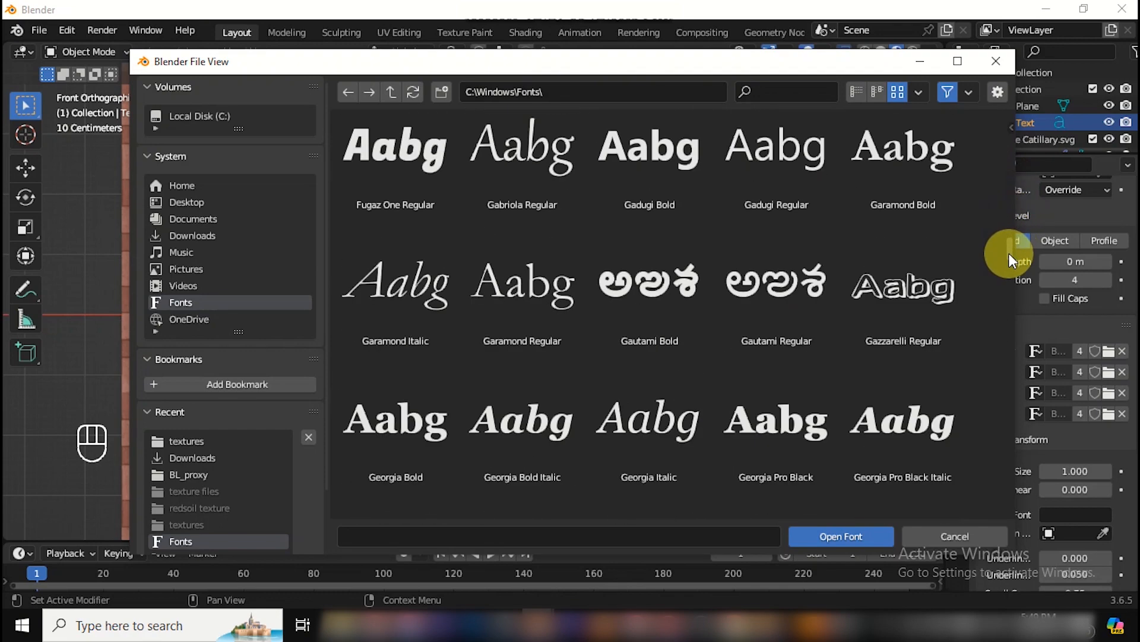
click(829, 462)
click(821, 536)
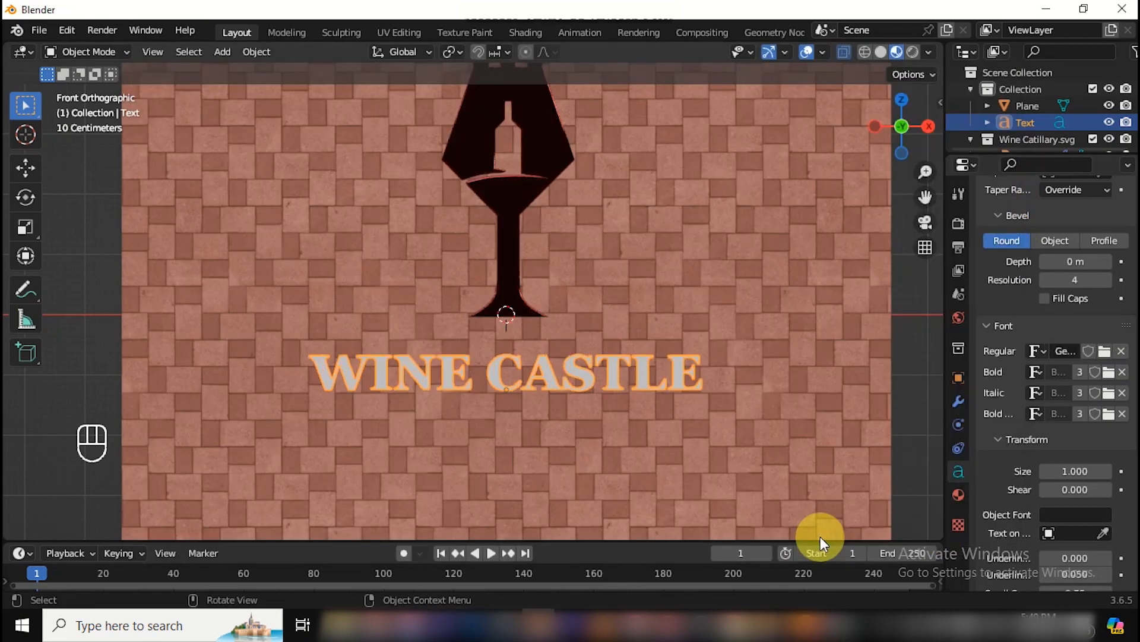
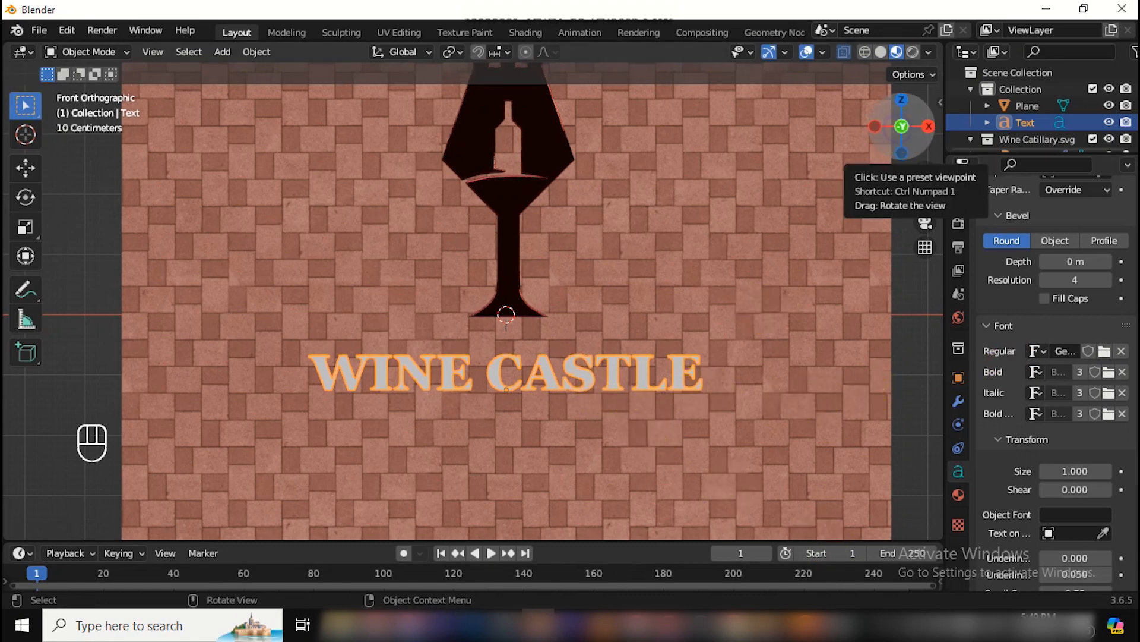
Step: Give the WINE CASTLE text depth by setting its geometry extrude value to 0.43 m
mouse_move(898, 132)
mouse_down()
mouse_move(855, 135)
mouse_move(895, 130)
mouse_up()
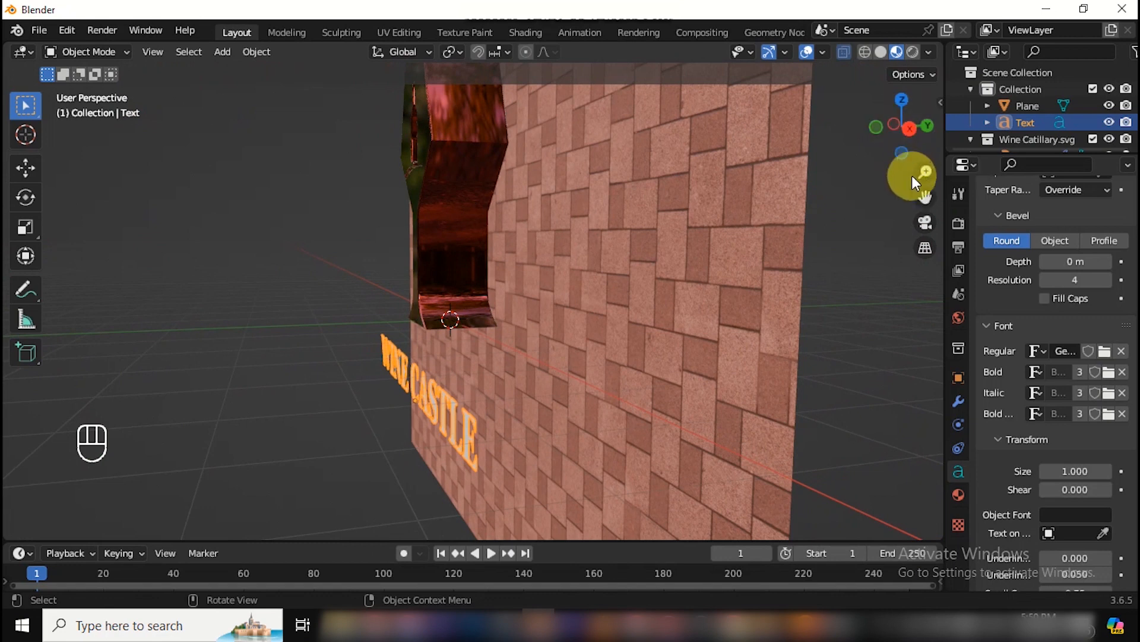
drag(926, 196, 960, 139)
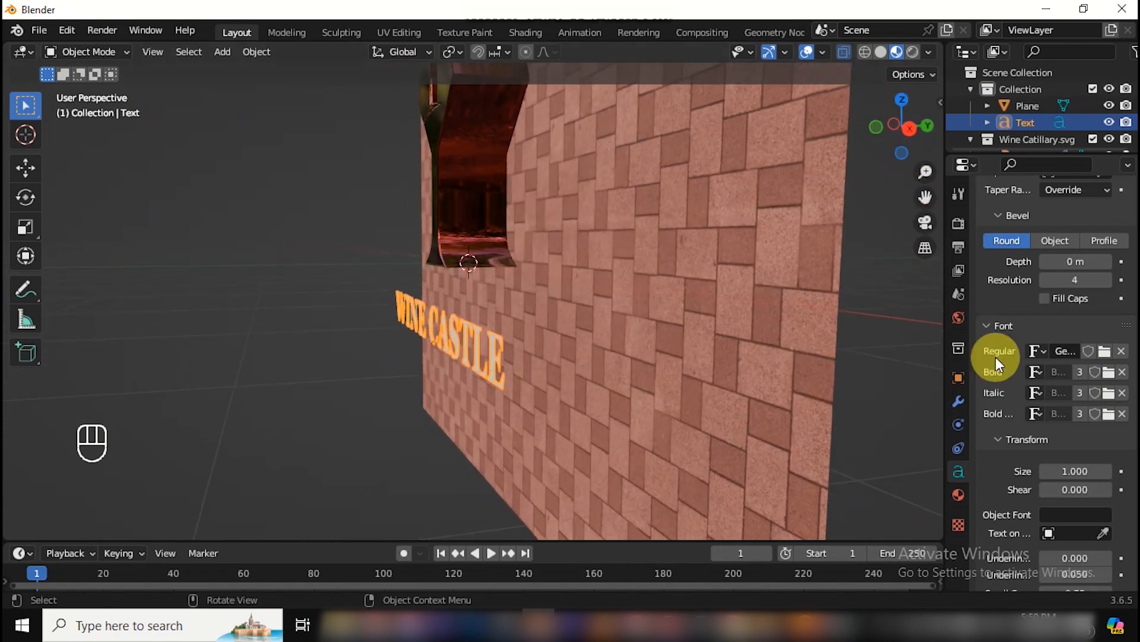
scroll(1058, 356, down, 4)
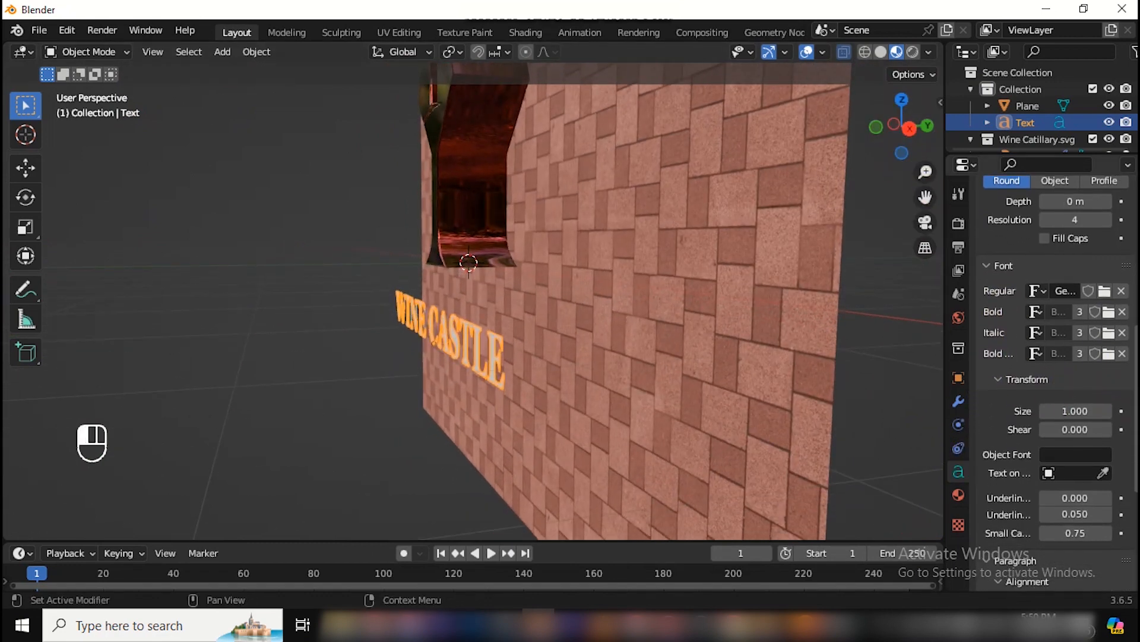
scroll(1058, 356, up, 6)
scroll(1054, 356, up, 3)
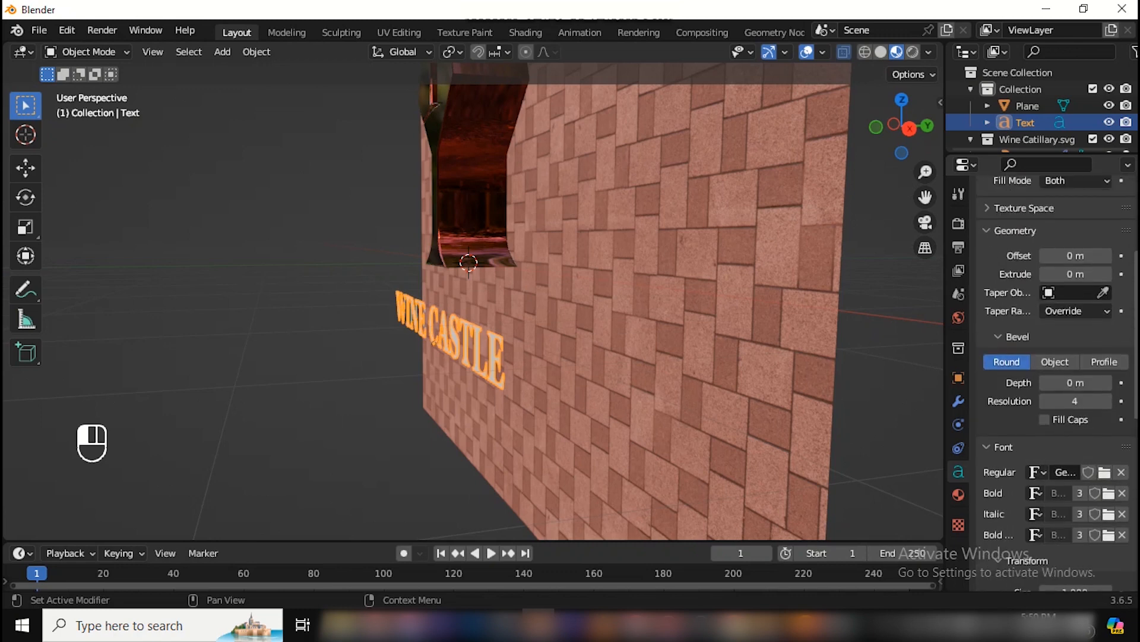
click(1106, 275)
click(1106, 274)
click(1106, 274)
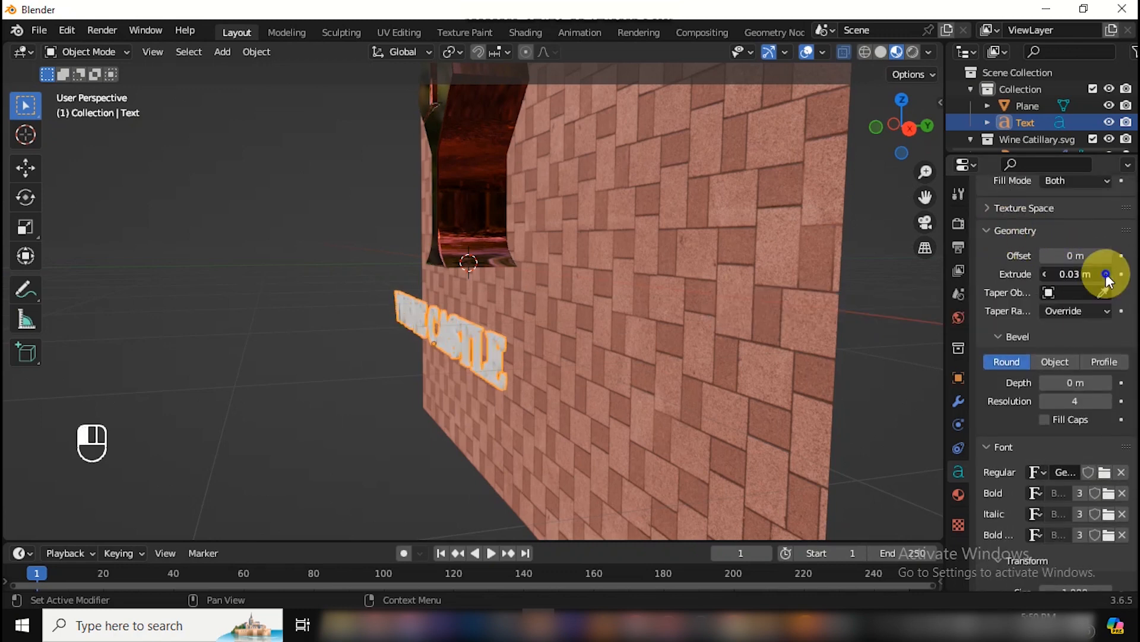
click(1106, 275)
click(1106, 275)
click(1106, 275)
click(1108, 276)
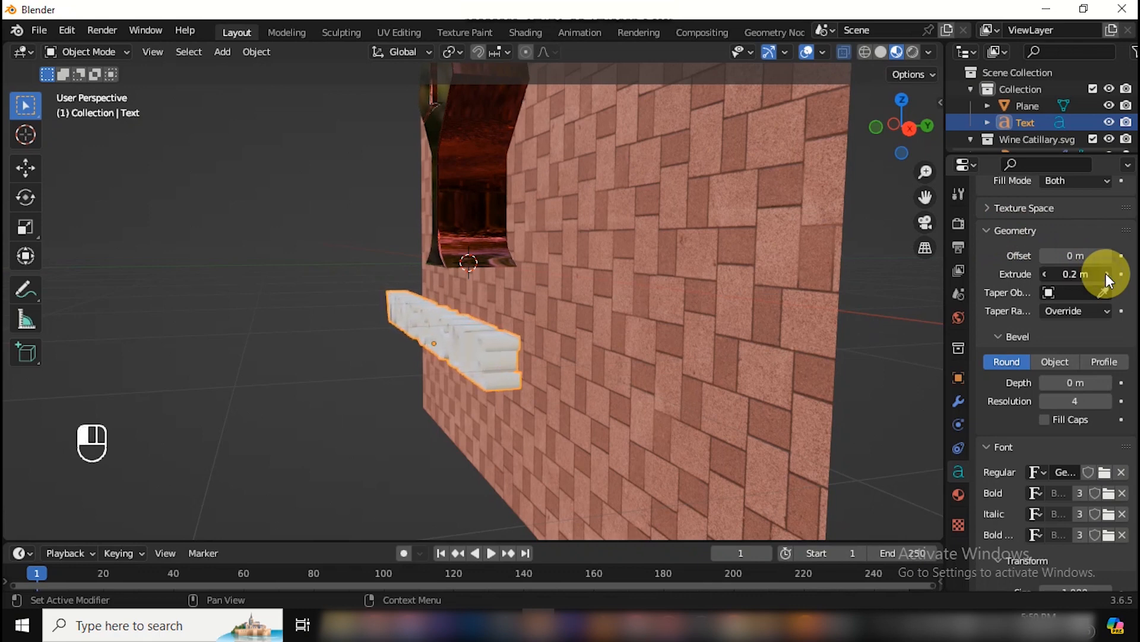
click(1107, 275)
click(1106, 275)
click(1107, 275)
click(1106, 275)
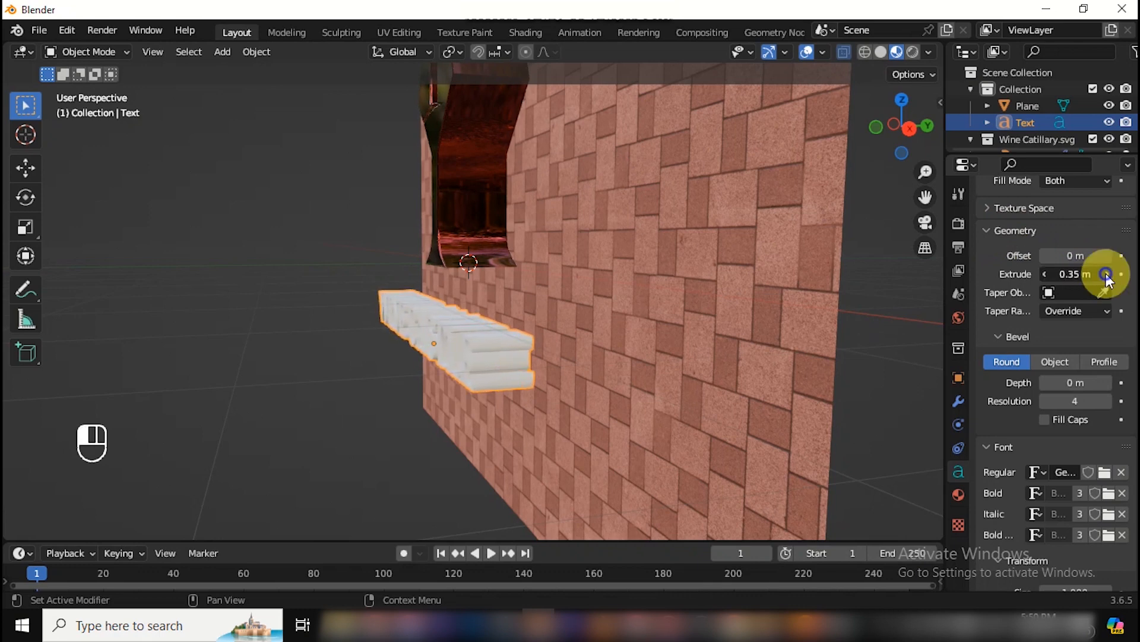
click(1107, 275)
click(1106, 275)
key(KP_3)
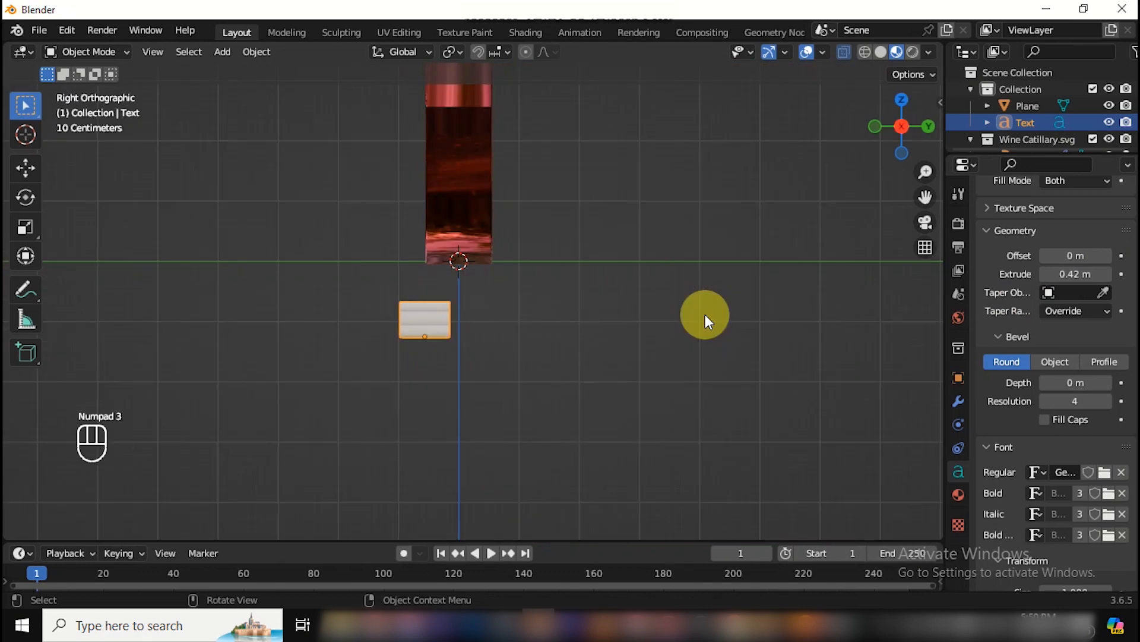
click(1105, 274)
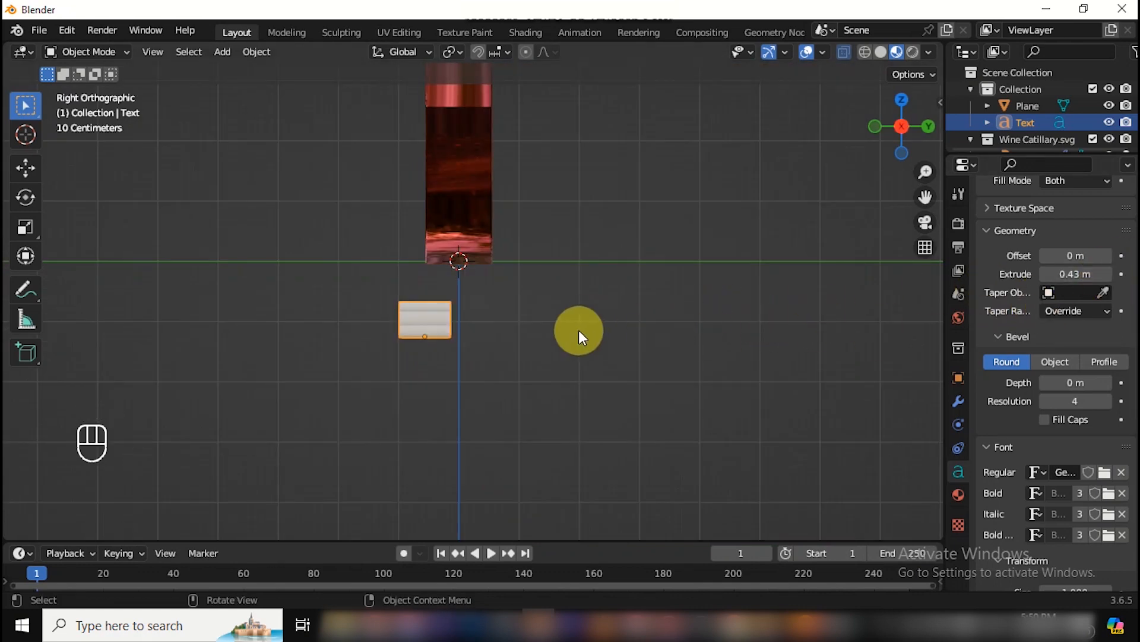
Step: Move the WINE CASTLE text along the global Y axis toward the brick wall, first about 0.11 m and again about 0.36 m
key(g)
key(y)
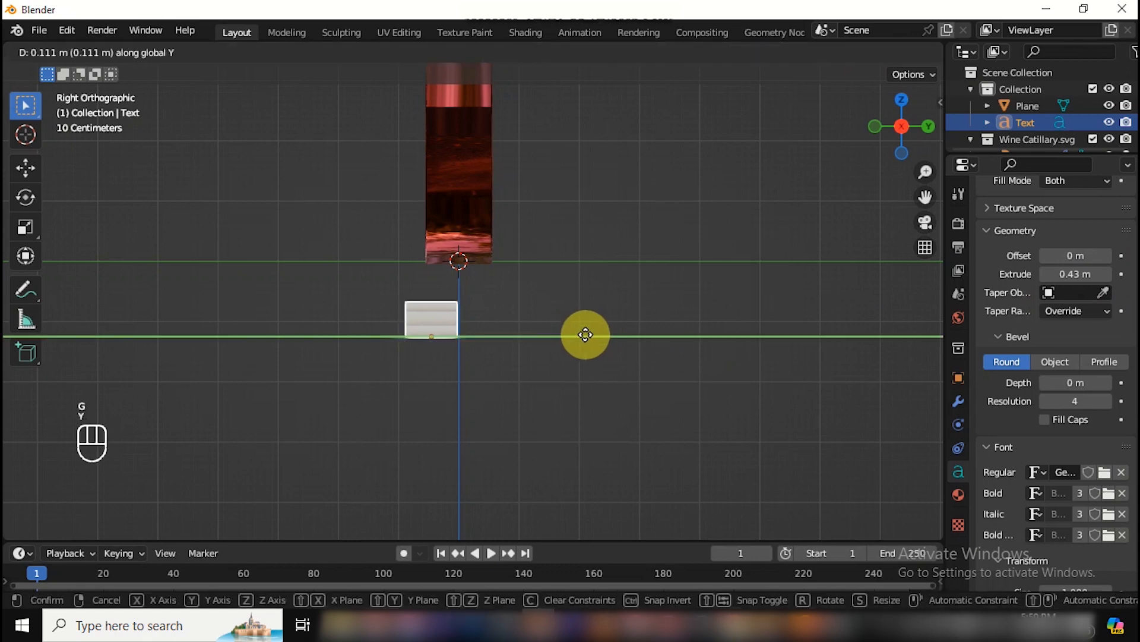
click(585, 333)
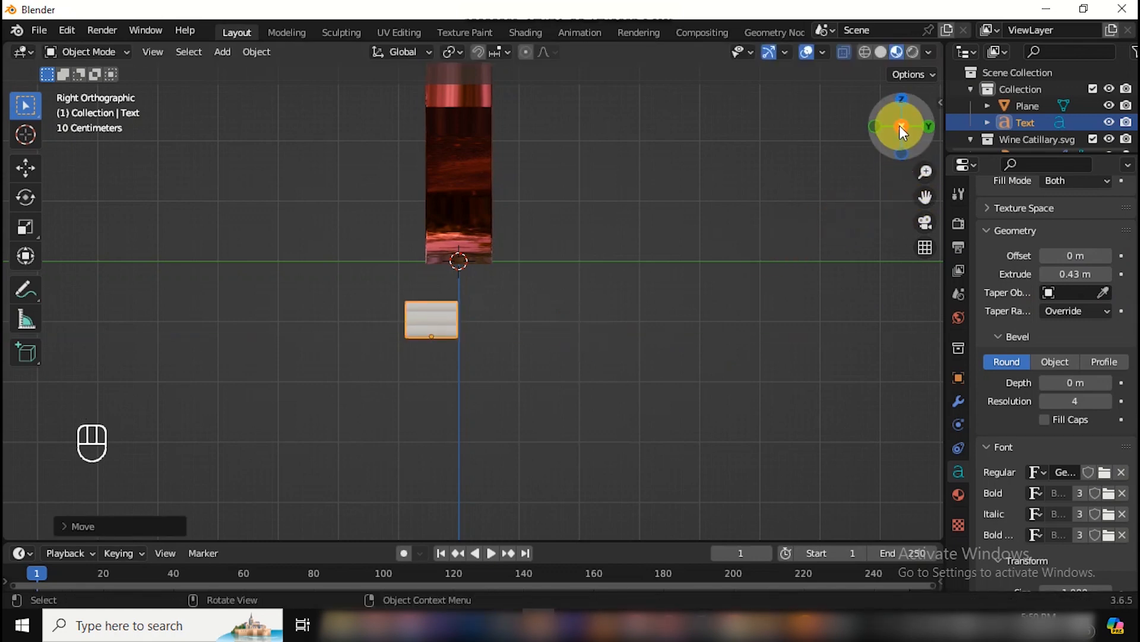
mouse_move(904, 123)
mouse_down()
mouse_move(918, 131)
mouse_move(904, 122)
mouse_up()
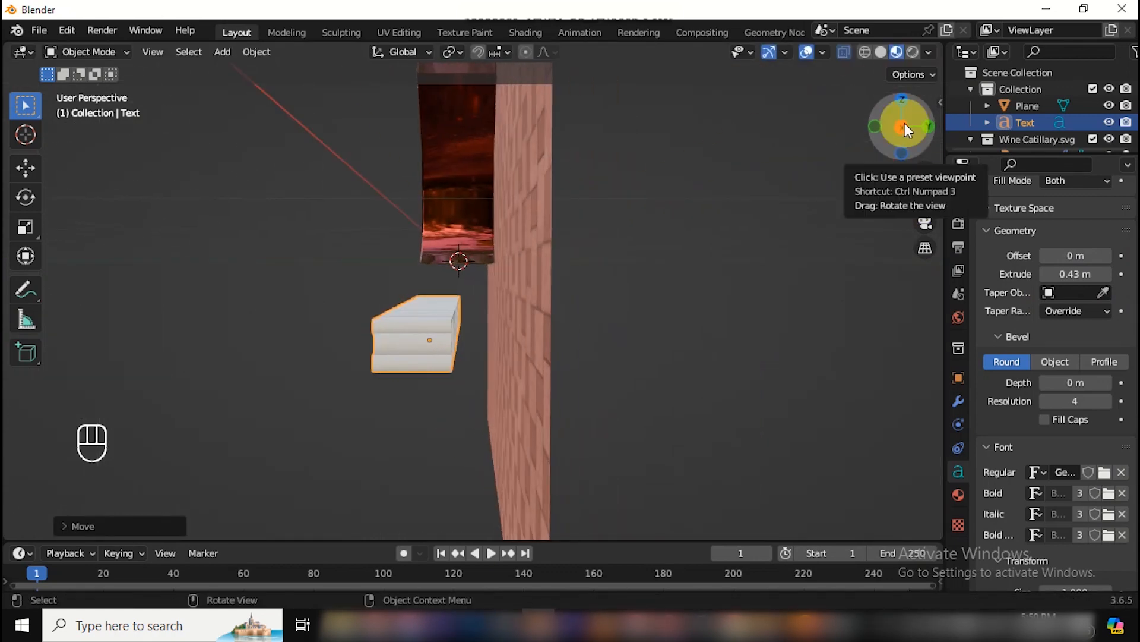
key(KP_3)
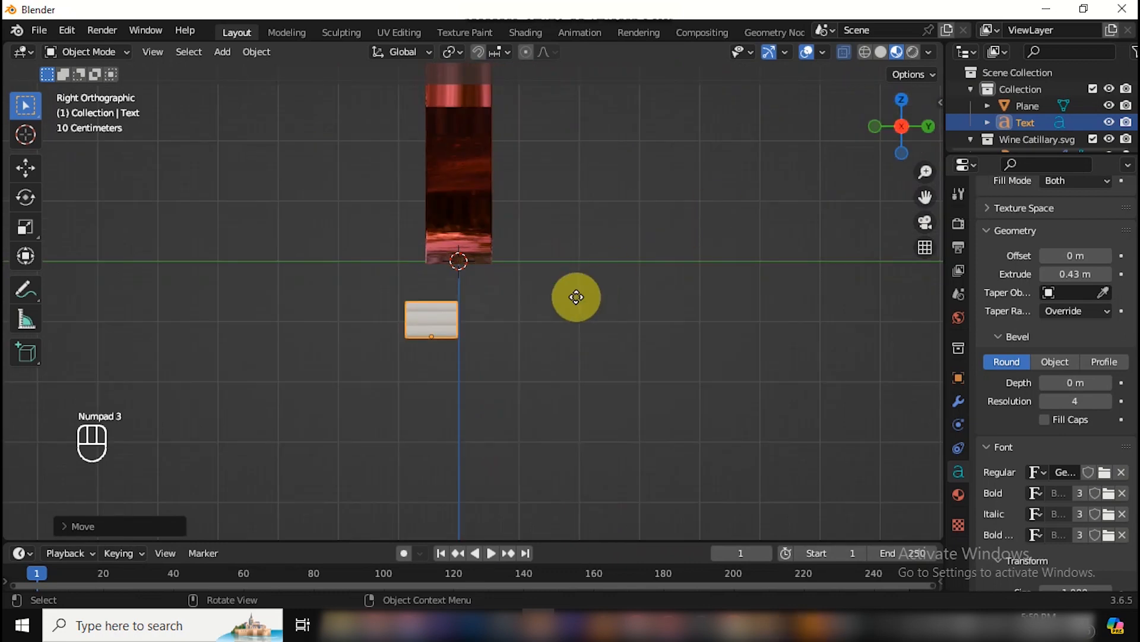
key(g)
key(y)
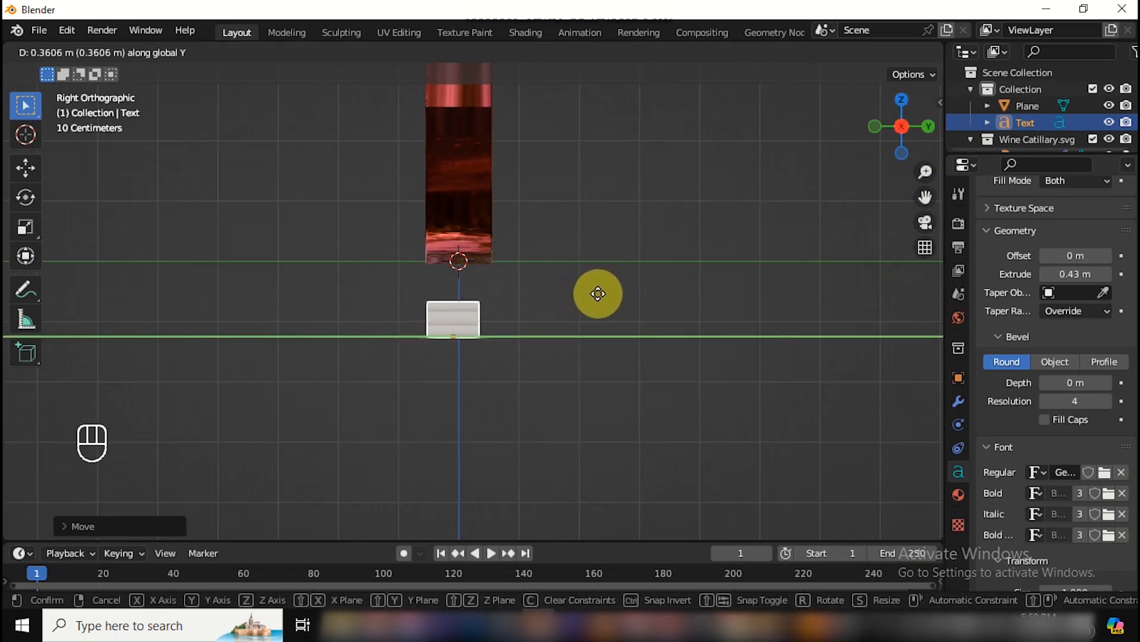
click(597, 294)
Step: Scale the WINE CASTLE text up uniformly to about 1.2 times its size in the front view
drag(898, 138, 702, 252)
key(KP_1)
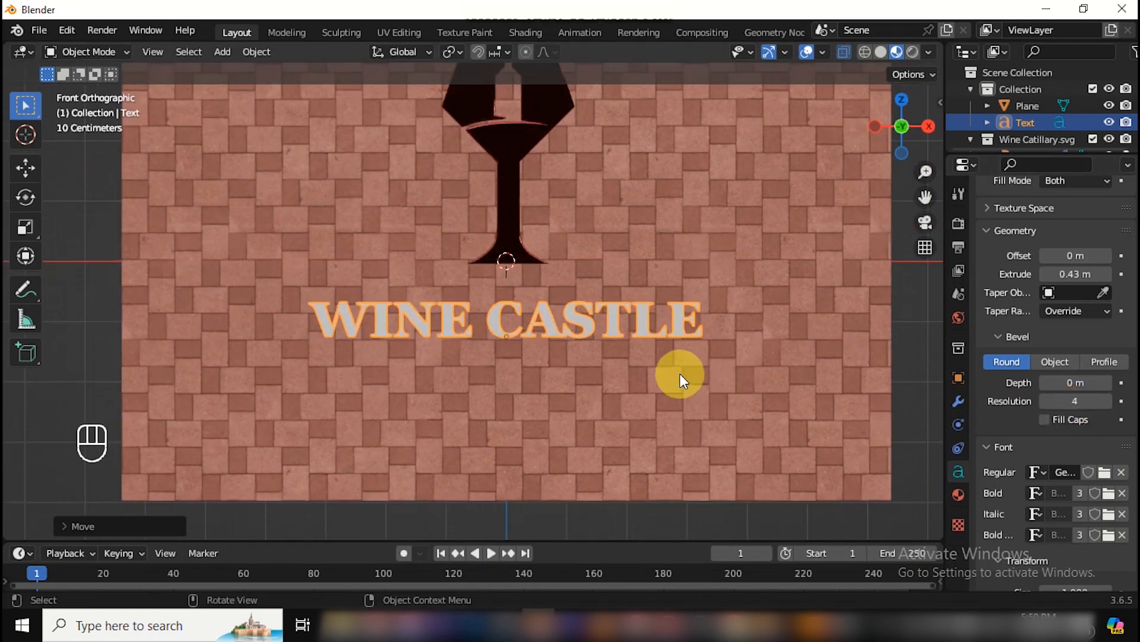
key(s)
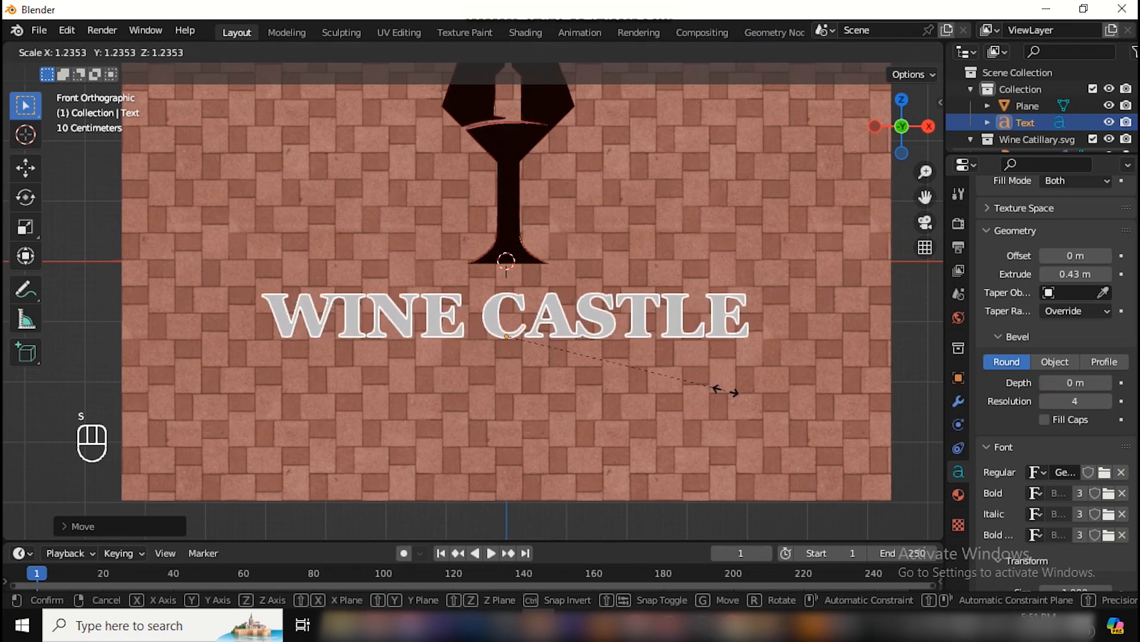
click(724, 391)
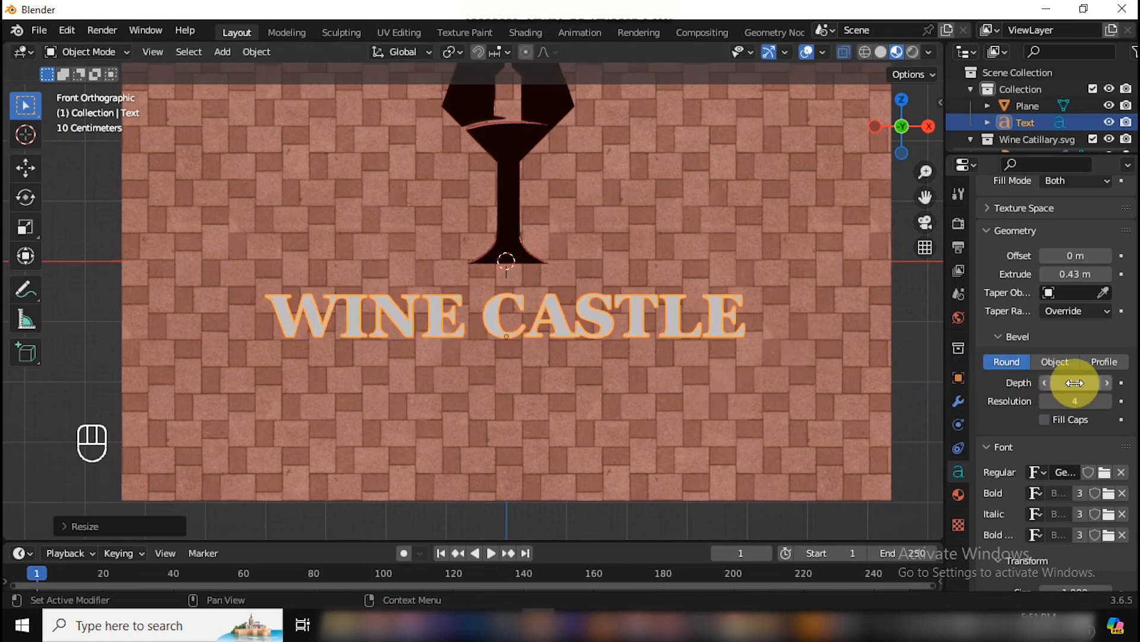
Step: Round the edges of the WINE CASTLE text with a bevel depth of 0.02 m, trying 0.01 m and 0.03 m as well
drag(925, 171, 862, 134)
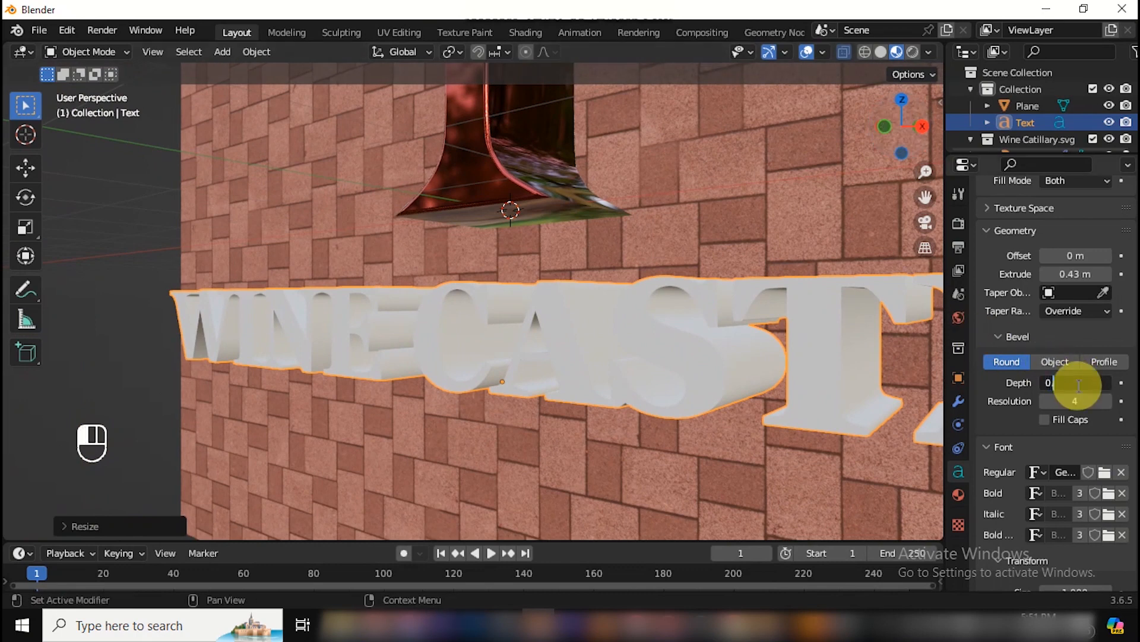
key(Return)
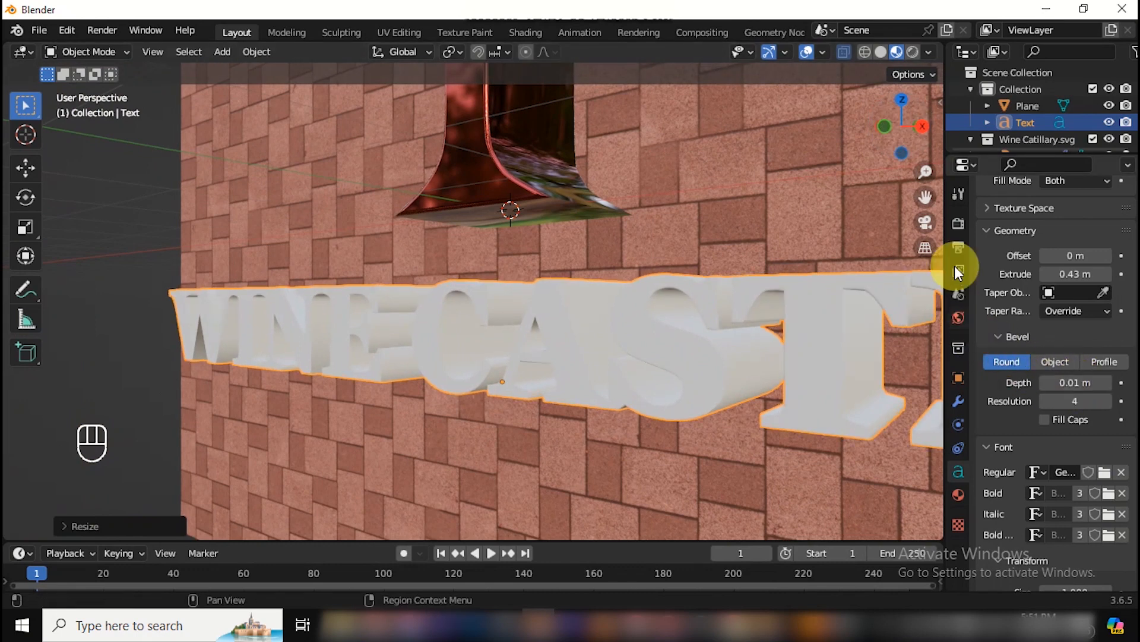
drag(926, 175, 926, 150)
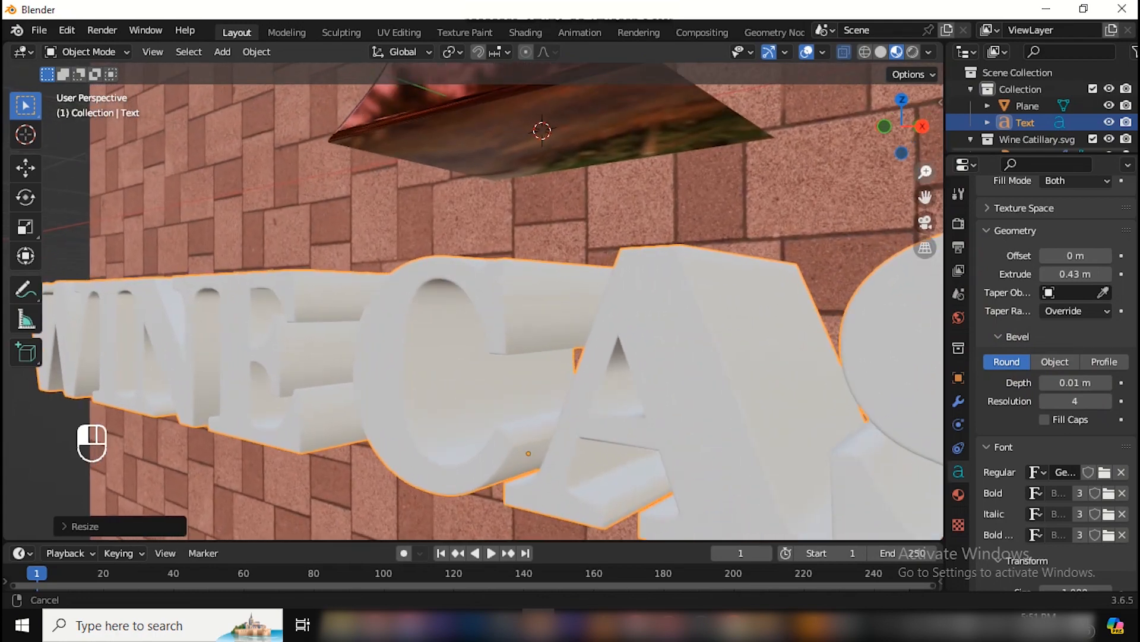
click(1107, 382)
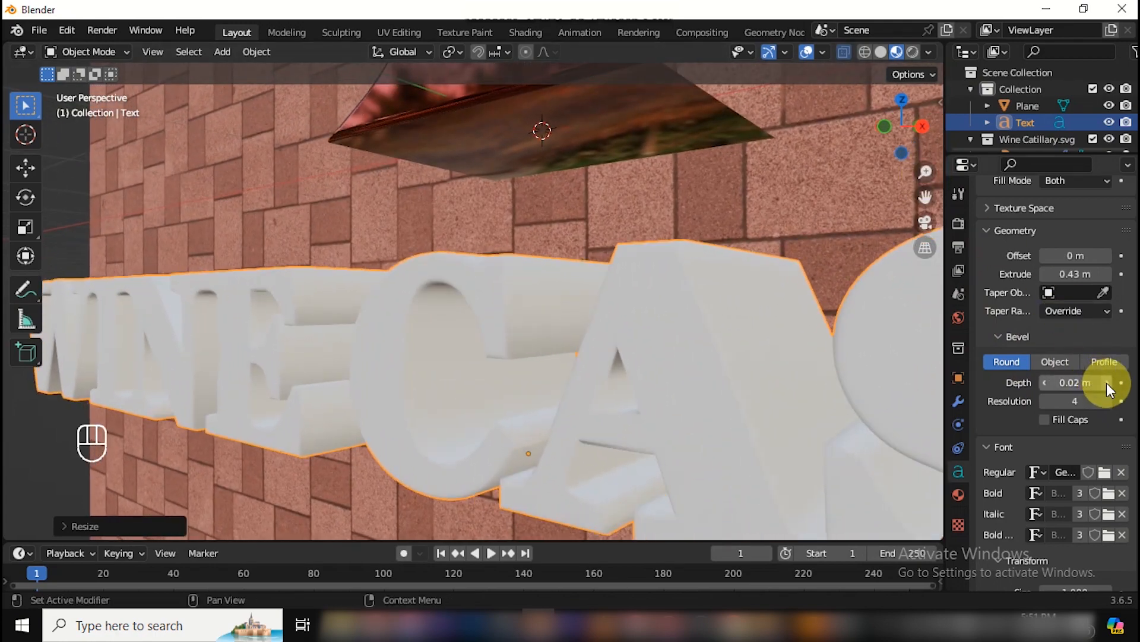
click(1106, 382)
key(KP_1)
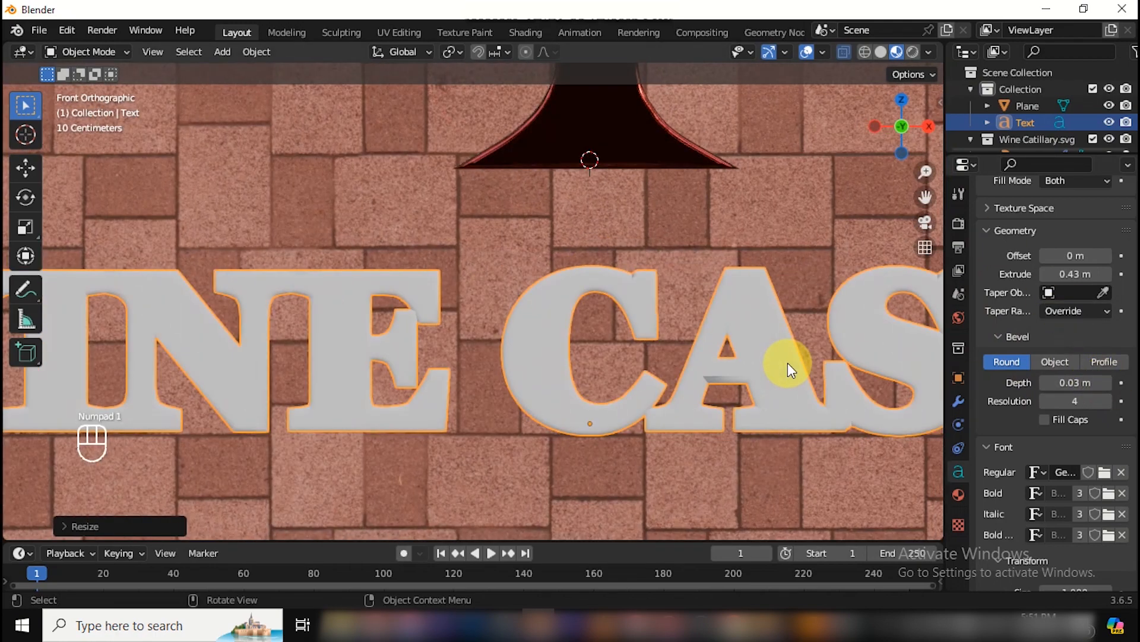
drag(926, 169, 926, 197)
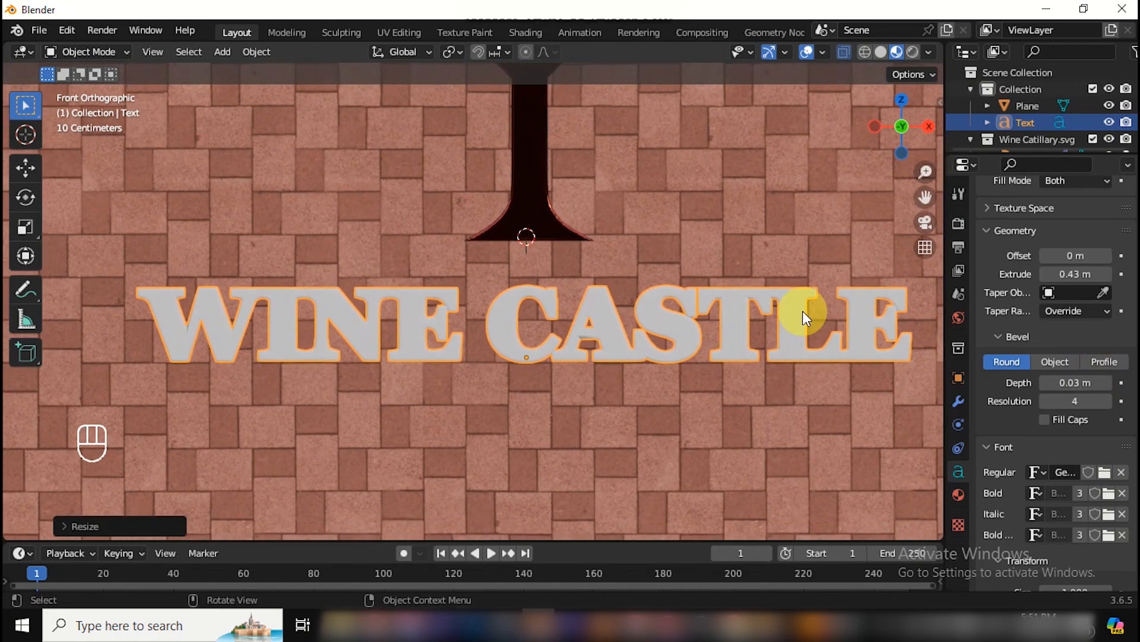
click(1045, 382)
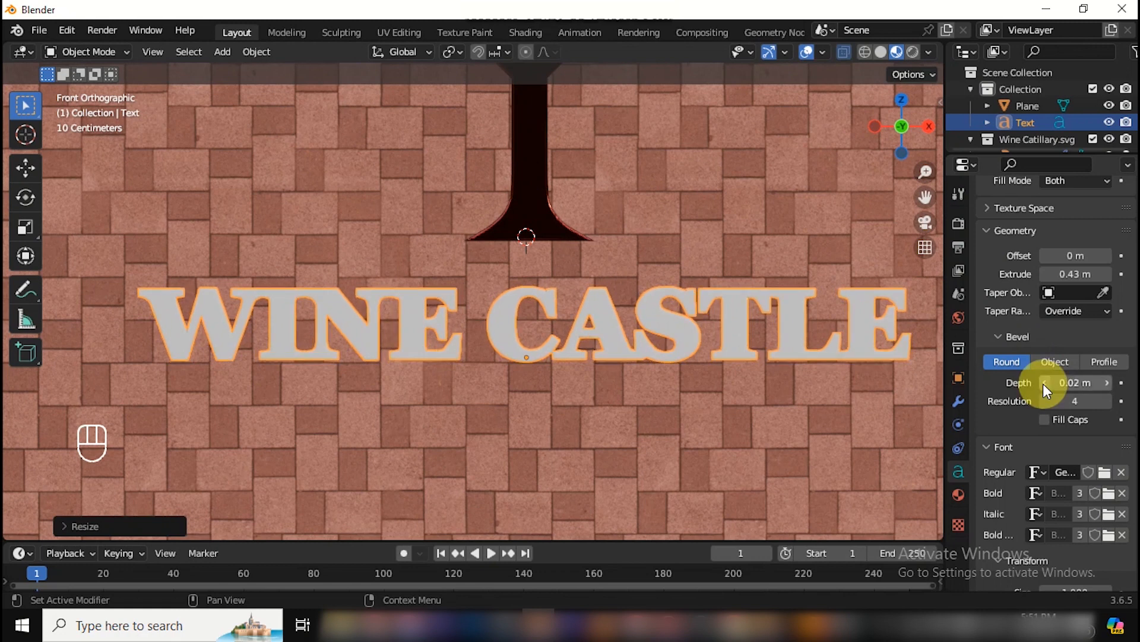
click(1045, 383)
click(1108, 382)
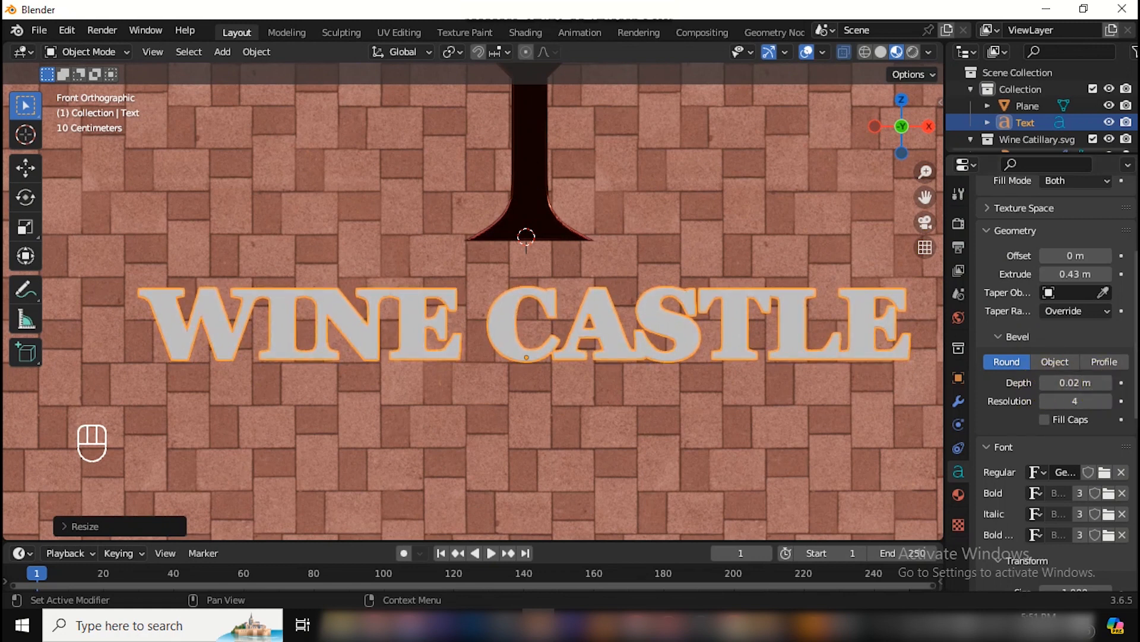
Step: Set both the character spacing and the word spacing of the WINE CASTLE text to 1.2
drag(1135, 392, 1135, 575)
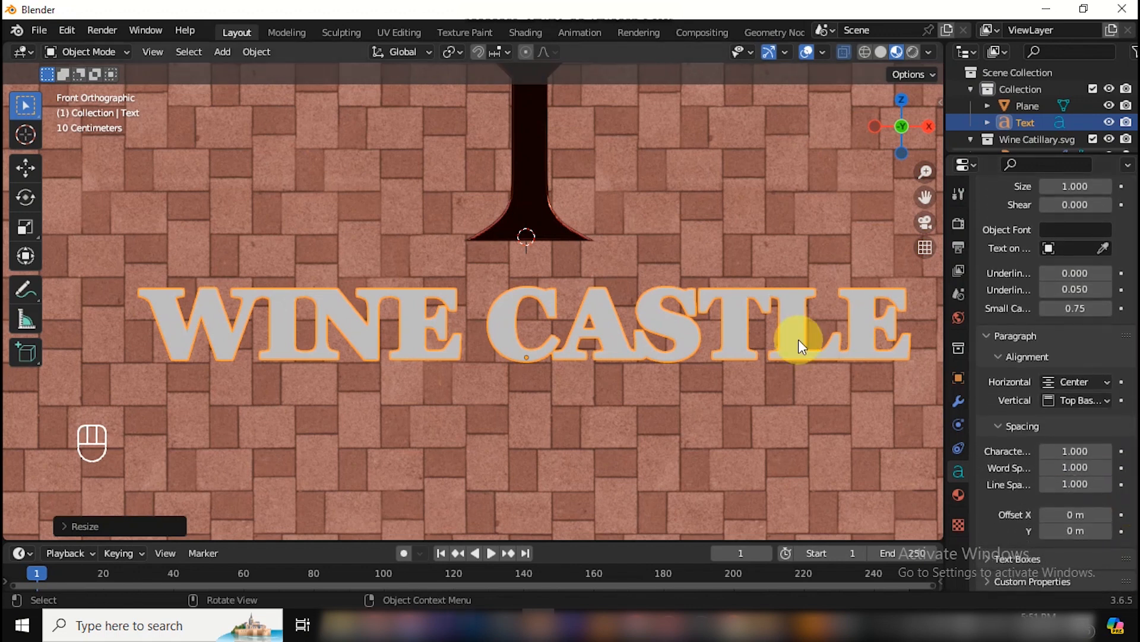
click(1106, 451)
click(1107, 452)
drag(927, 174, 926, 206)
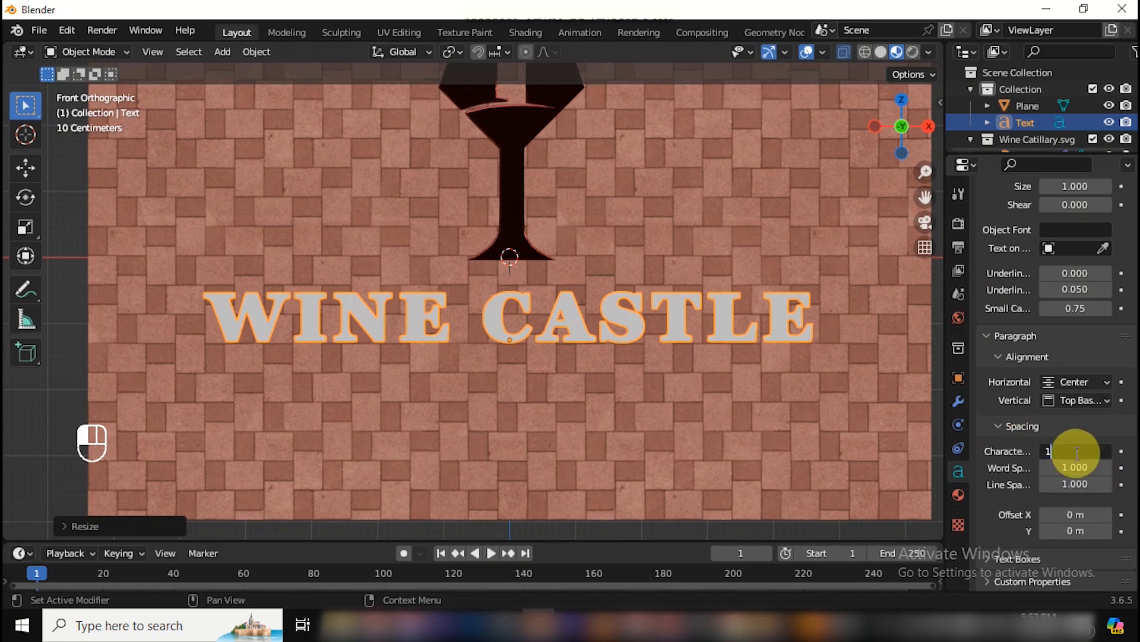
text(.1)
key(Return)
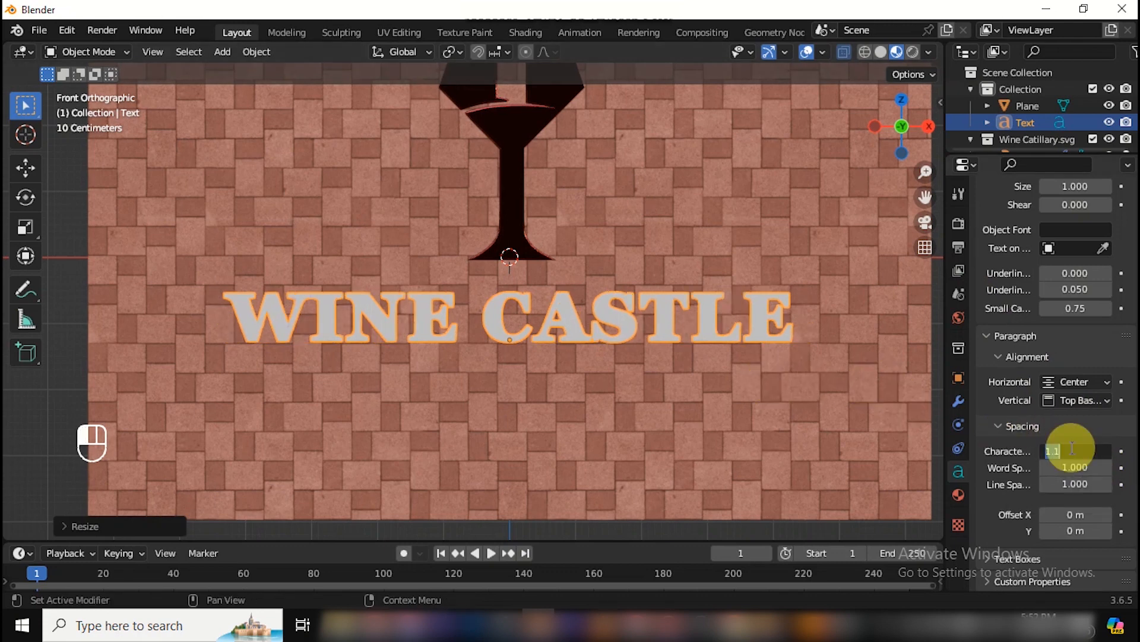
text(1.2)
key(Return)
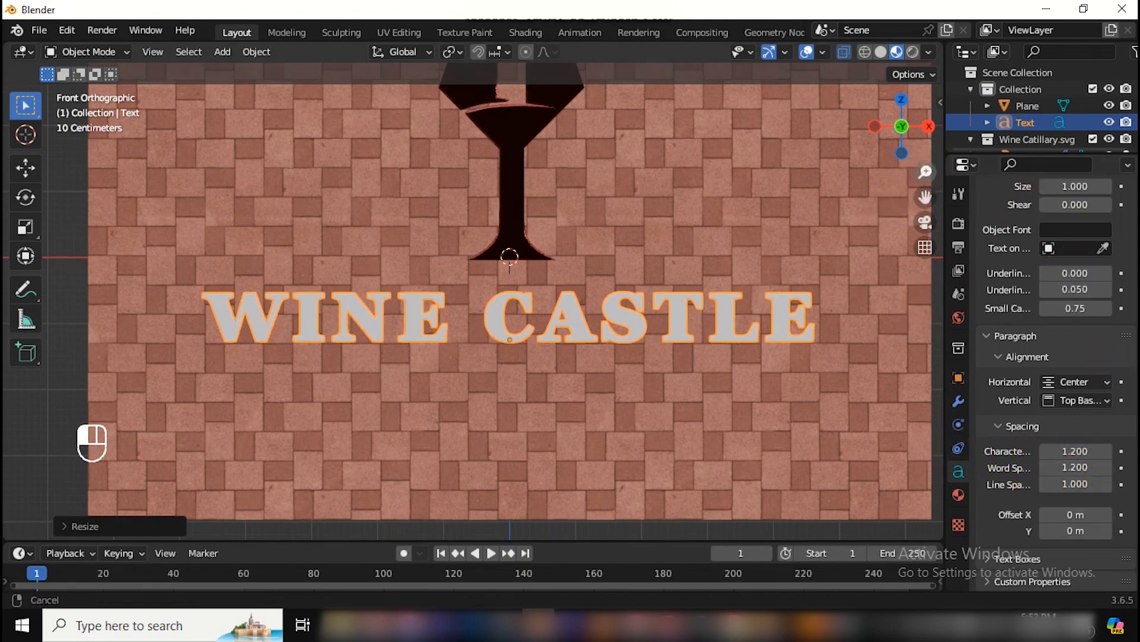
Step: Scale the WINE CASTLE text down slightly beneath the glass and apply its object scale
scroll(473, 301, down, 2)
drag(926, 202, 926, 235)
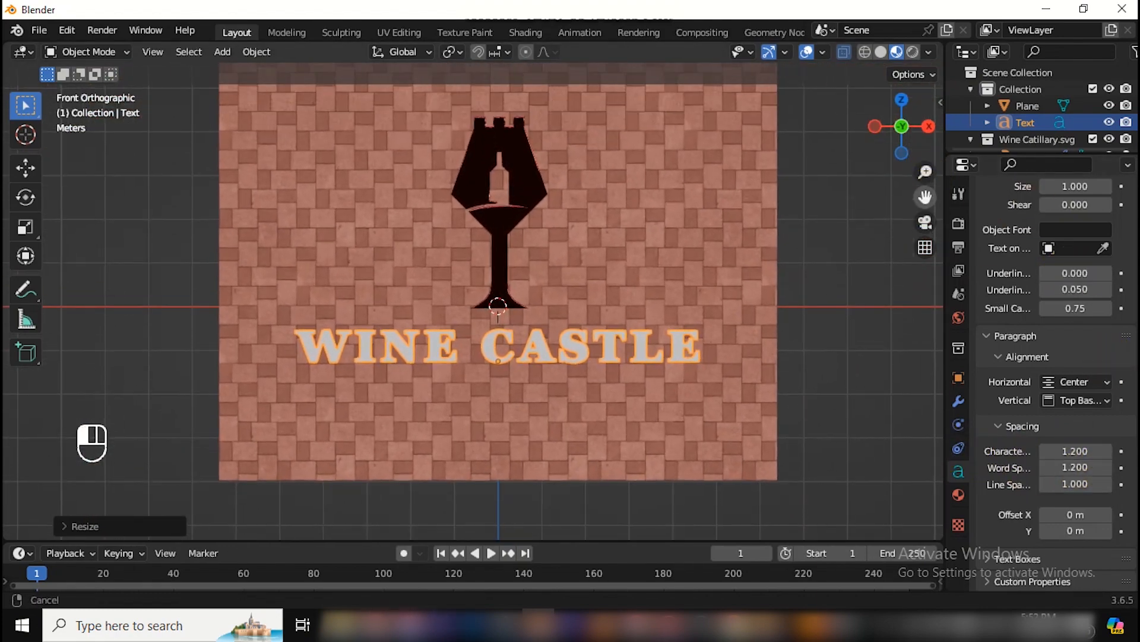
key(s)
click(732, 390)
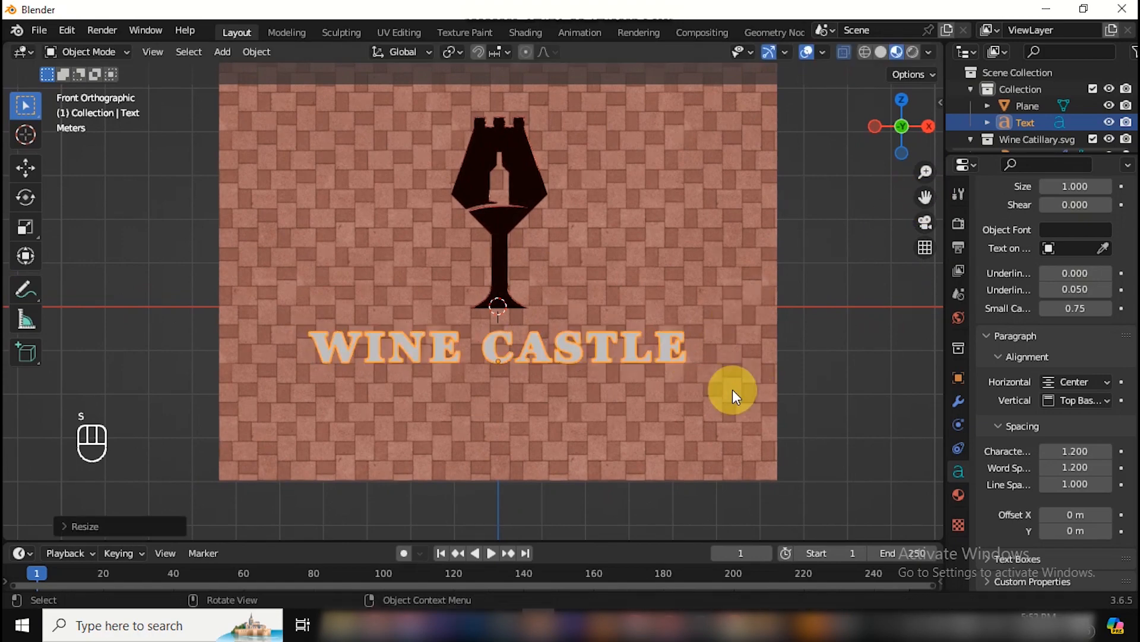
key(ctrl+a)
click(733, 390)
Step: Switch to the Shading workspace and assign the existing Logo material to the WINE CASTLE text
drag(924, 171, 923, 171)
mouse_move(894, 122)
mouse_down()
mouse_move(850, 156)
mouse_move(889, 125)
mouse_up()
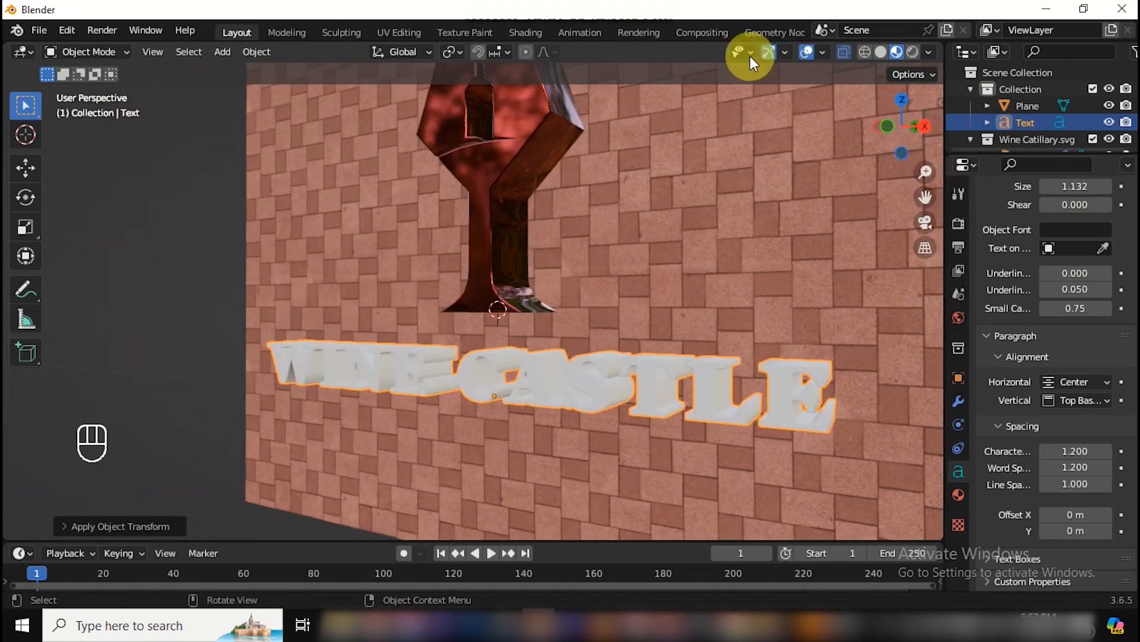
click(527, 33)
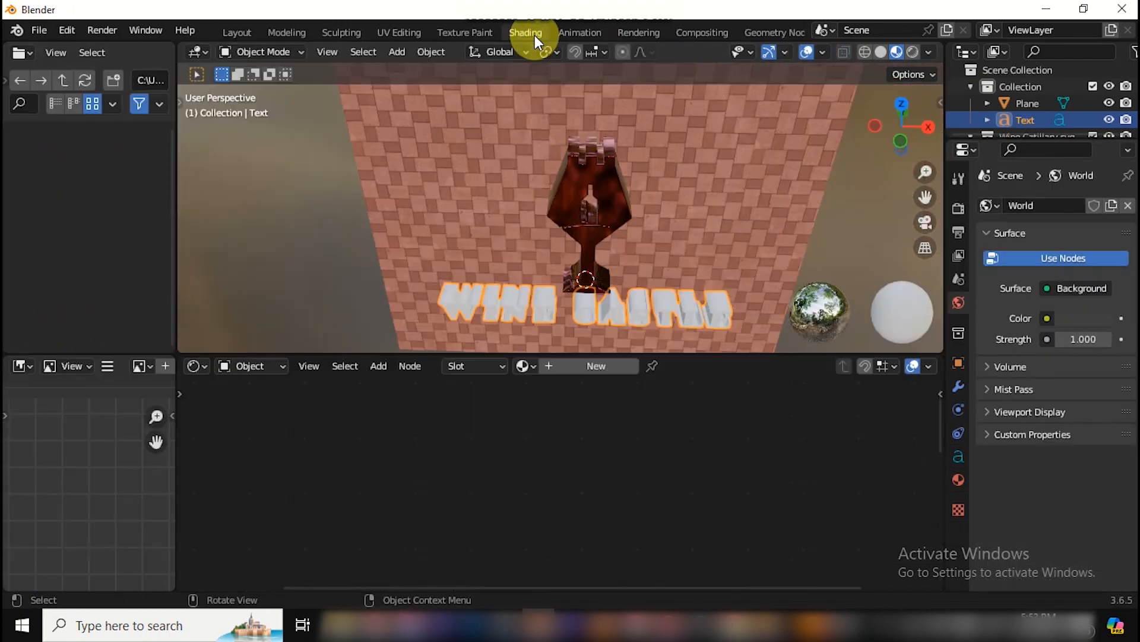
click(533, 365)
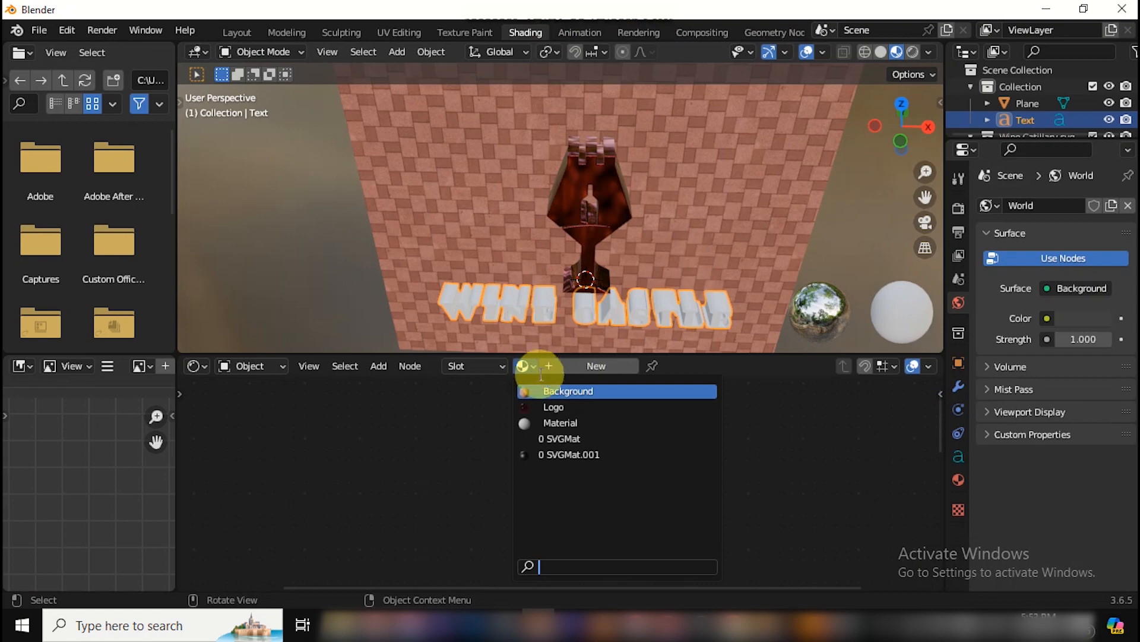
click(556, 408)
scroll(794, 458, down, 3)
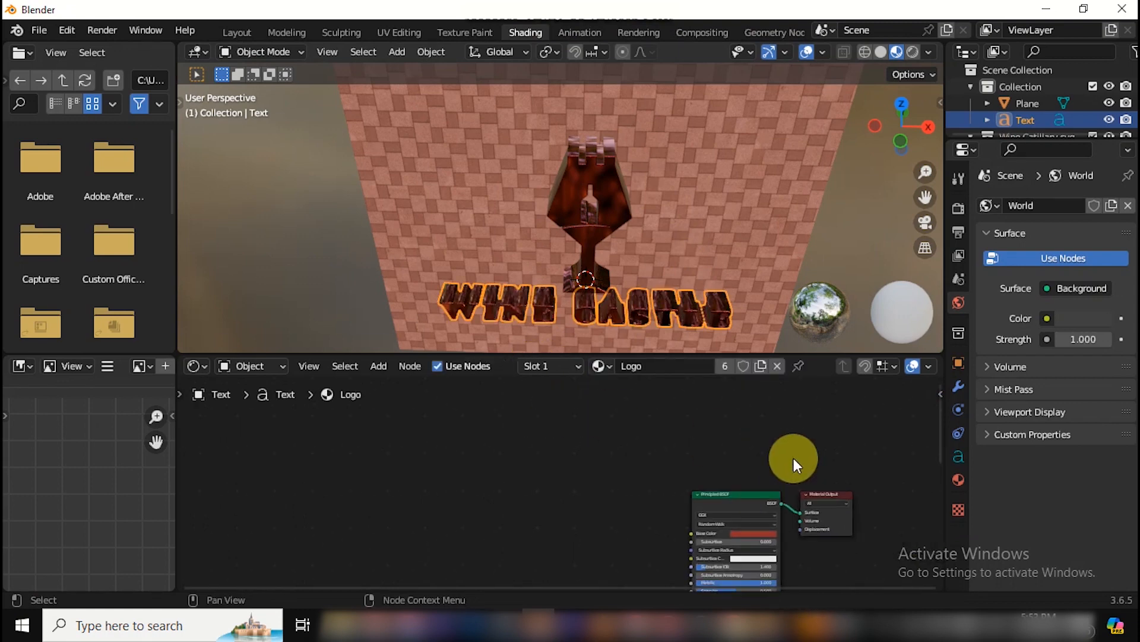
Step: Make the text's Logo material an independent copy and rename it WORD
drag(938, 442, 929, 463)
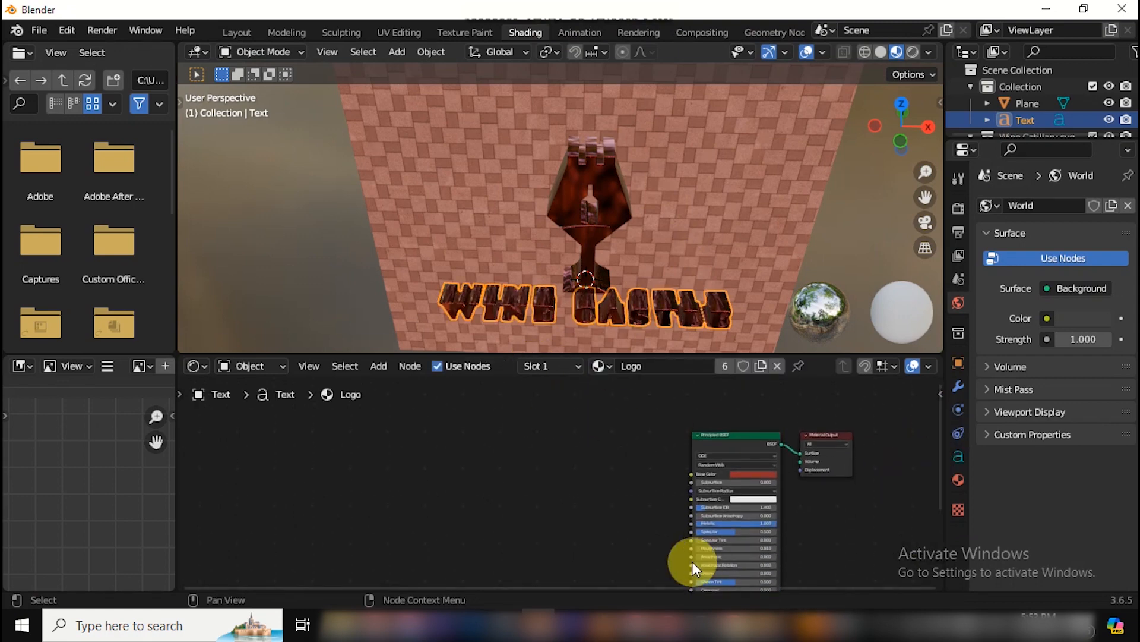
drag(629, 583, 686, 580)
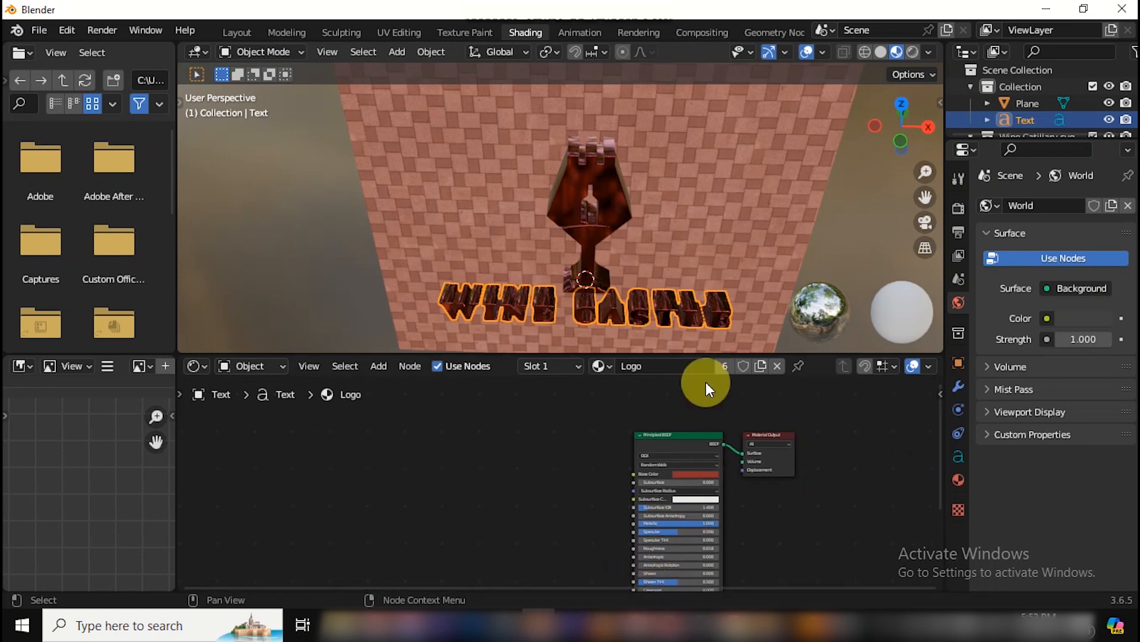
click(762, 368)
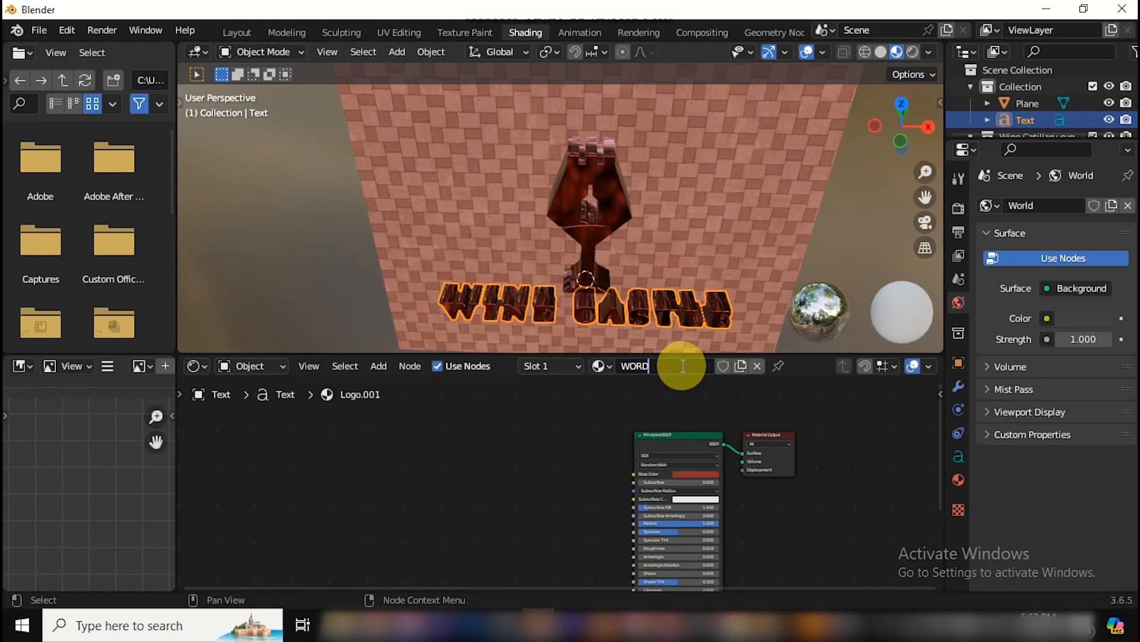
Step: Return to the Layout workspace and add a spot light to the scene
click(244, 32)
click(719, 183)
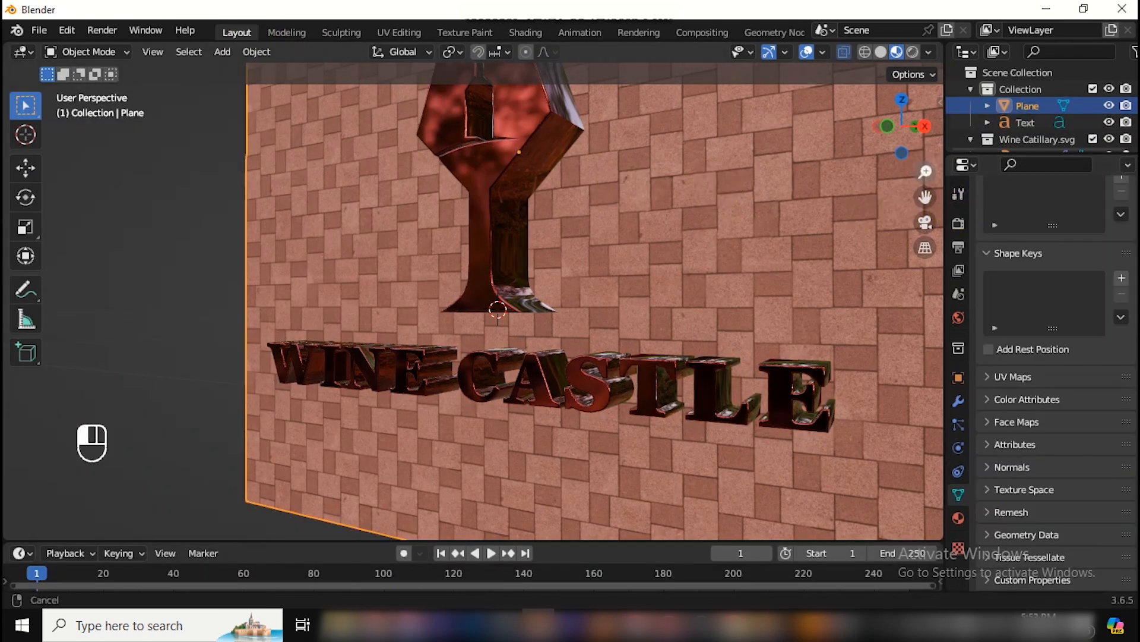
scroll(594, 297, down, 3)
mouse_move(902, 153)
mouse_down()
mouse_move(936, 155)
mouse_move(870, 153)
mouse_move(902, 152)
mouse_up()
key(KP_1)
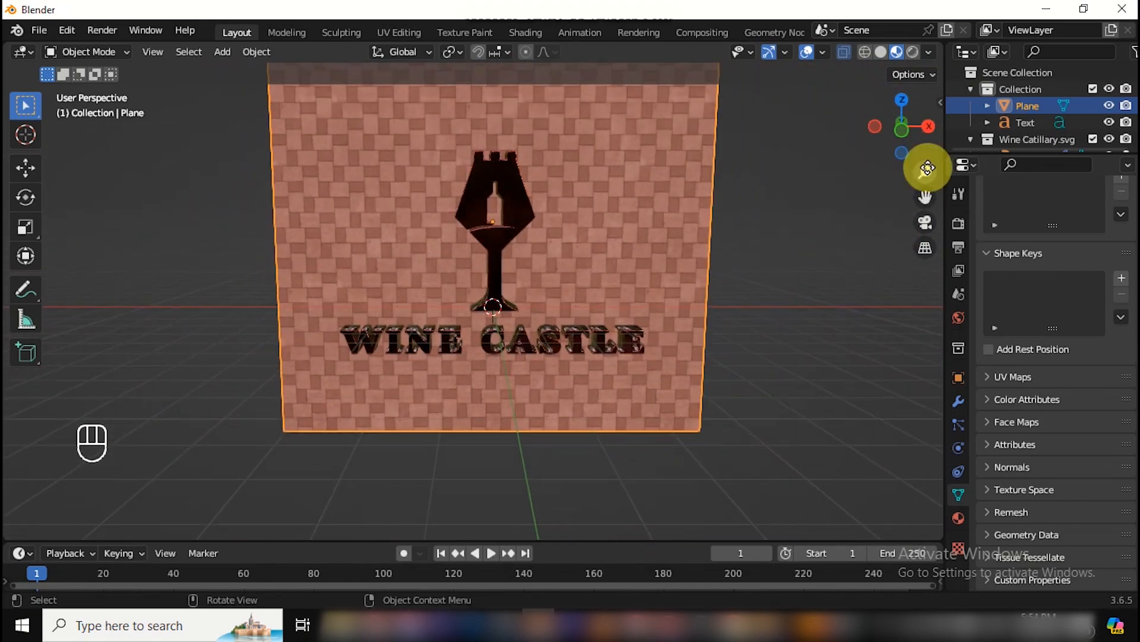
drag(925, 193, 912, 246)
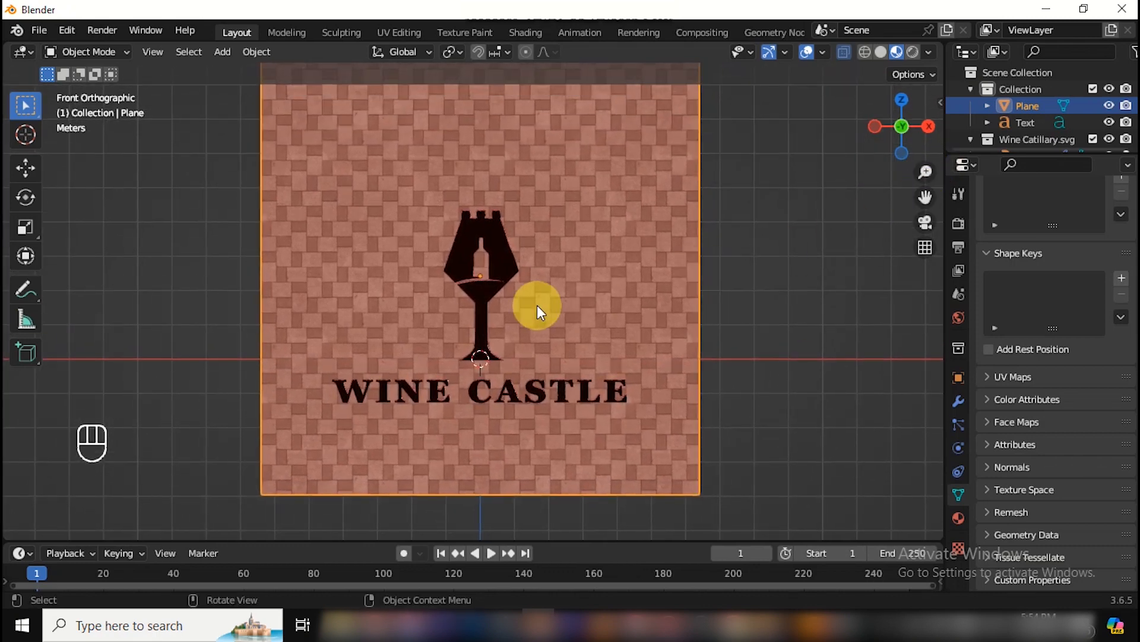
key(shift+a)
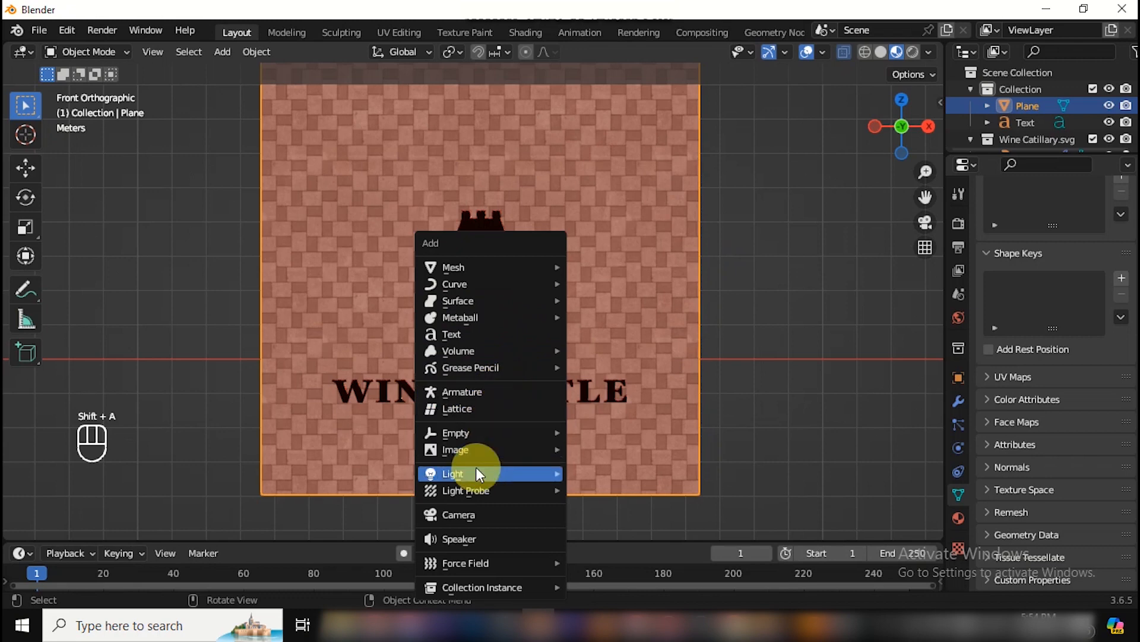
mouse_move(474, 473)
click(603, 509)
Step: Raise the spot light to the glass's middle height, shift it along Y behind the logo and turn it toward the logo
key(KP_7)
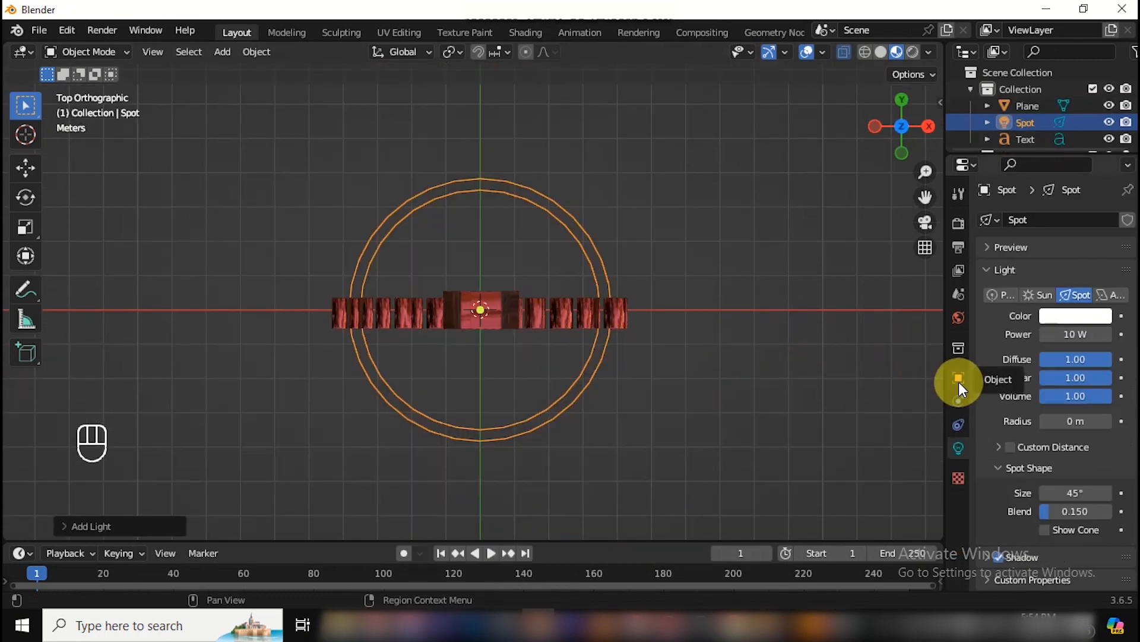
key(KP_3)
key(g)
key(z)
key(y)
click(588, 311)
key(r)
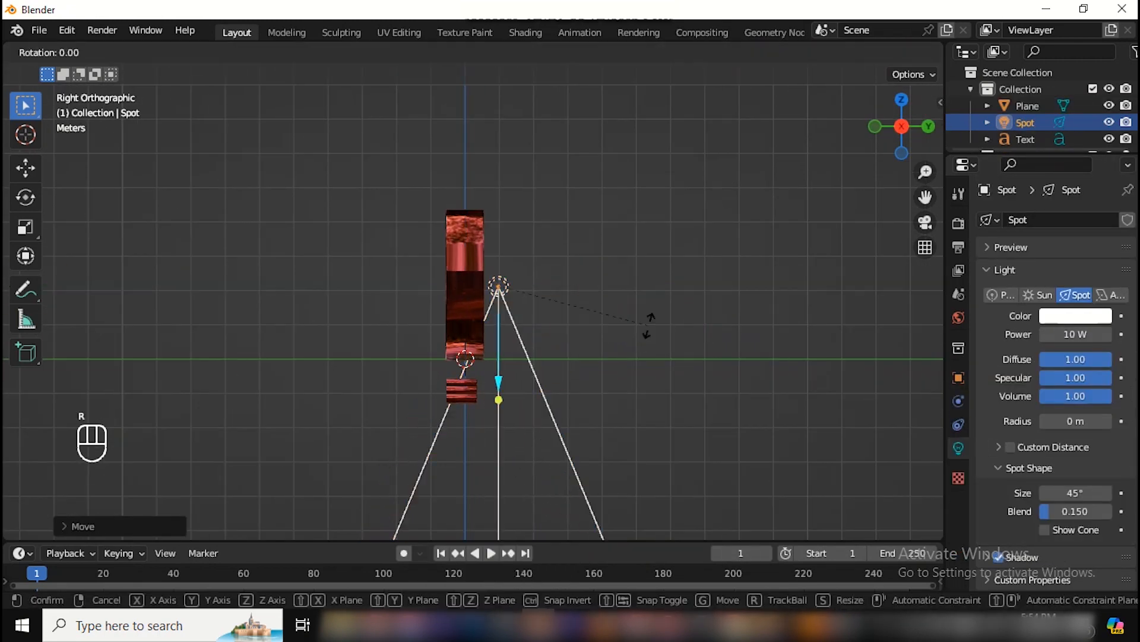
click(460, 411)
Step: Move the spot light farther behind the logo along Y and level its aim to about -91.3° on X
key(g)
key(y)
click(706, 455)
key(r)
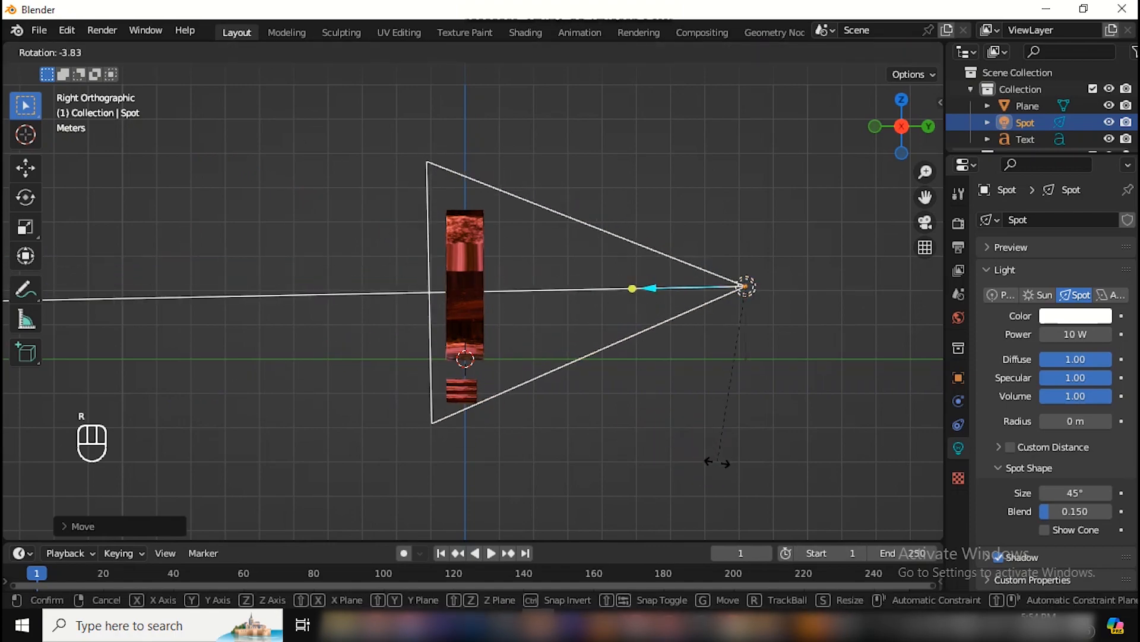
click(708, 461)
Step: Switch the viewport to rendered shading, set the spot light's power to 200 W and display its cone
middle_drag(848, 298, 802, 279)
mouse_move(901, 126)
mouse_down()
mouse_move(931, 124)
mouse_move(849, 119)
mouse_move(917, 122)
mouse_move(844, 128)
mouse_move(926, 134)
mouse_up()
click(913, 52)
click(1075, 334)
text(200)
key(Return)
click(1069, 528)
Step: Reposition the spot light along Y and set its radius to about 9.77 m
key(g)
key(y)
click(759, 326)
click(1075, 489)
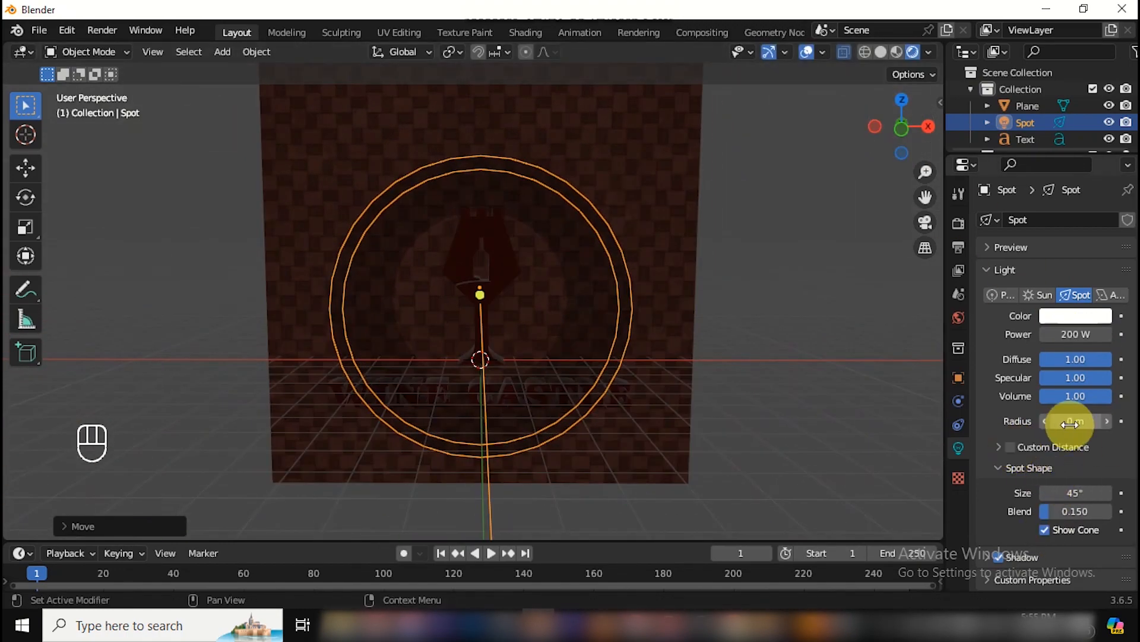
drag(905, 130, 796, 132)
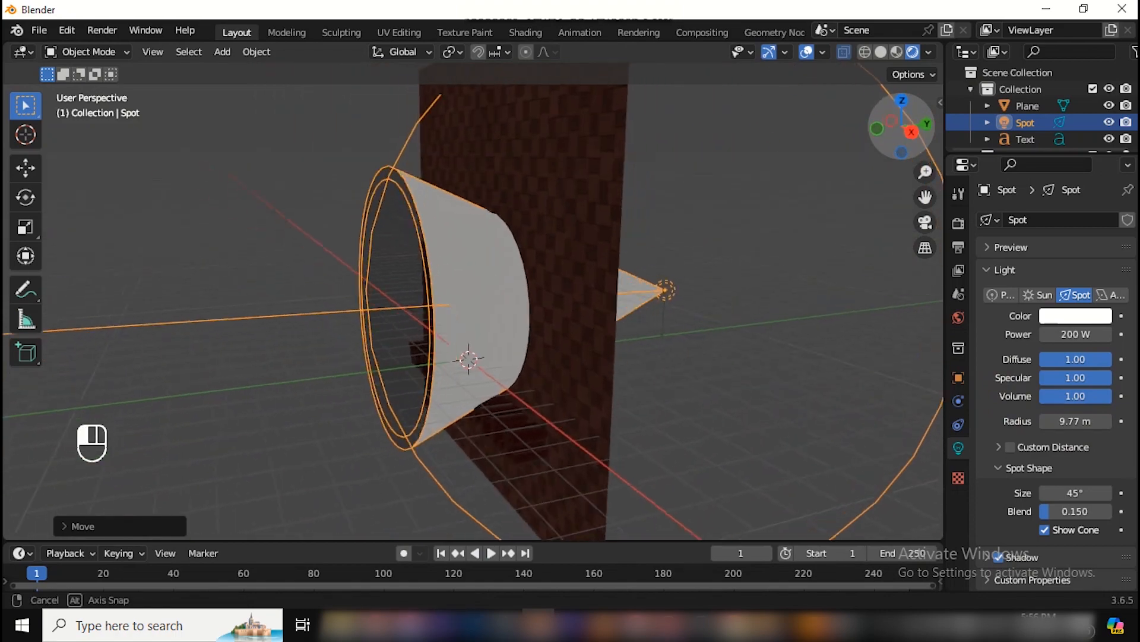
key(g)
key(y)
click(787, 383)
drag(875, 132, 834, 129)
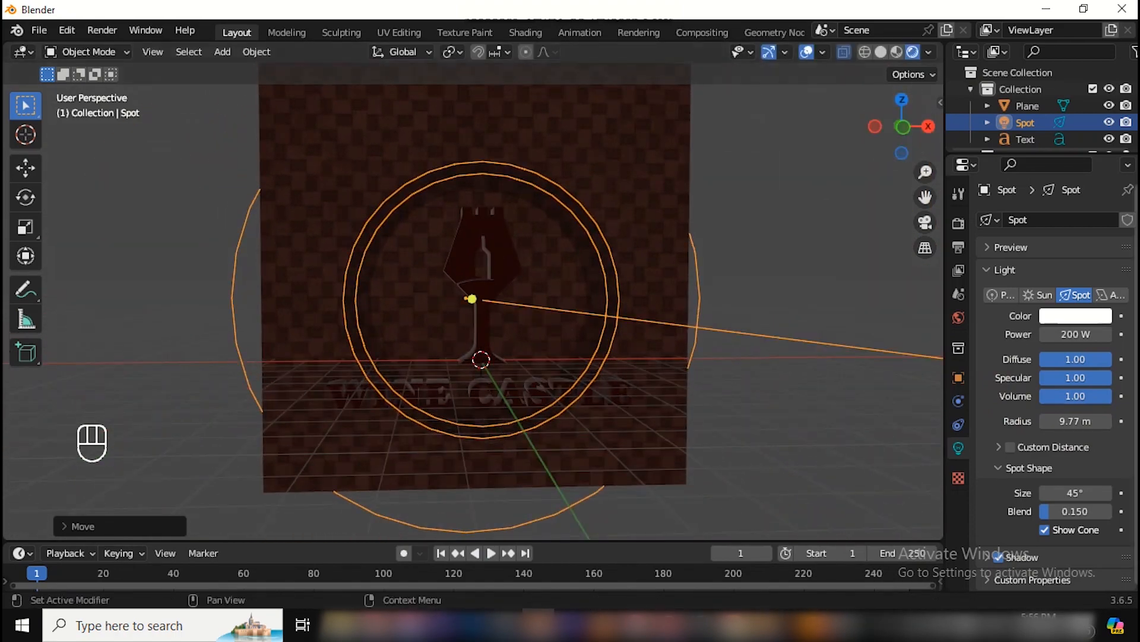
Step: Set the spot light's power to 1000 W, spot size to 74.4° and blend to 0.453, and enable contact shadows
mouse_move(909, 143)
mouse_down()
mouse_move(931, 132)
mouse_move(904, 134)
mouse_up()
drag(1079, 485, 1076, 518)
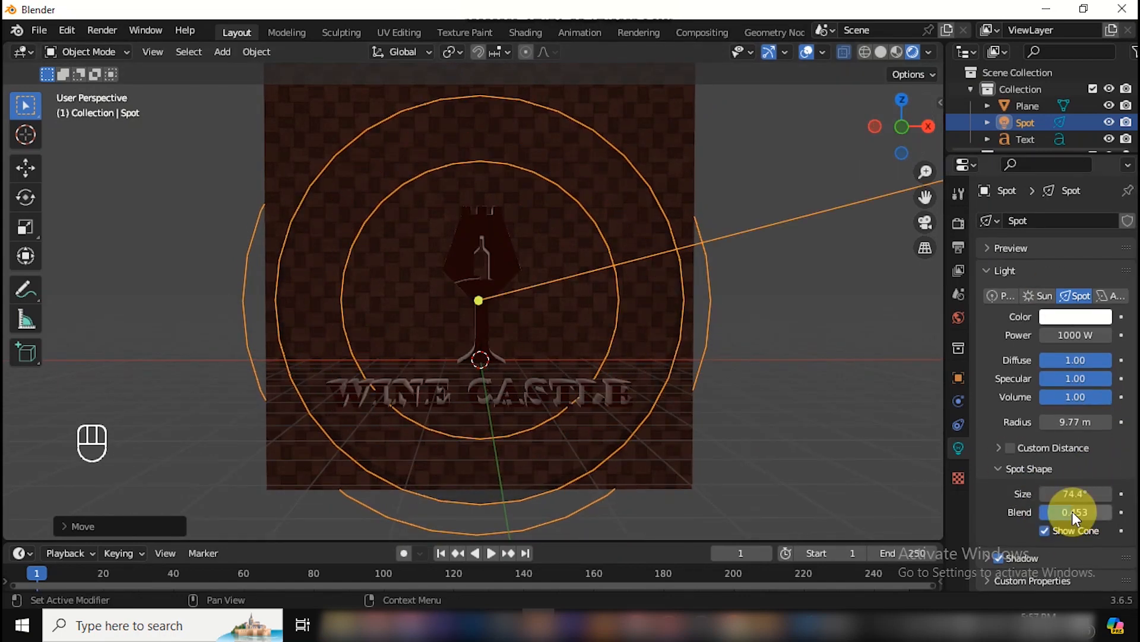
click(988, 563)
scroll(1009, 535, down, 4)
click(1013, 521)
Step: Move the spot light along Y to about 8.13 m
drag(903, 127, 803, 135)
key(g)
key(y)
click(896, 130)
drag(896, 130, 986, 127)
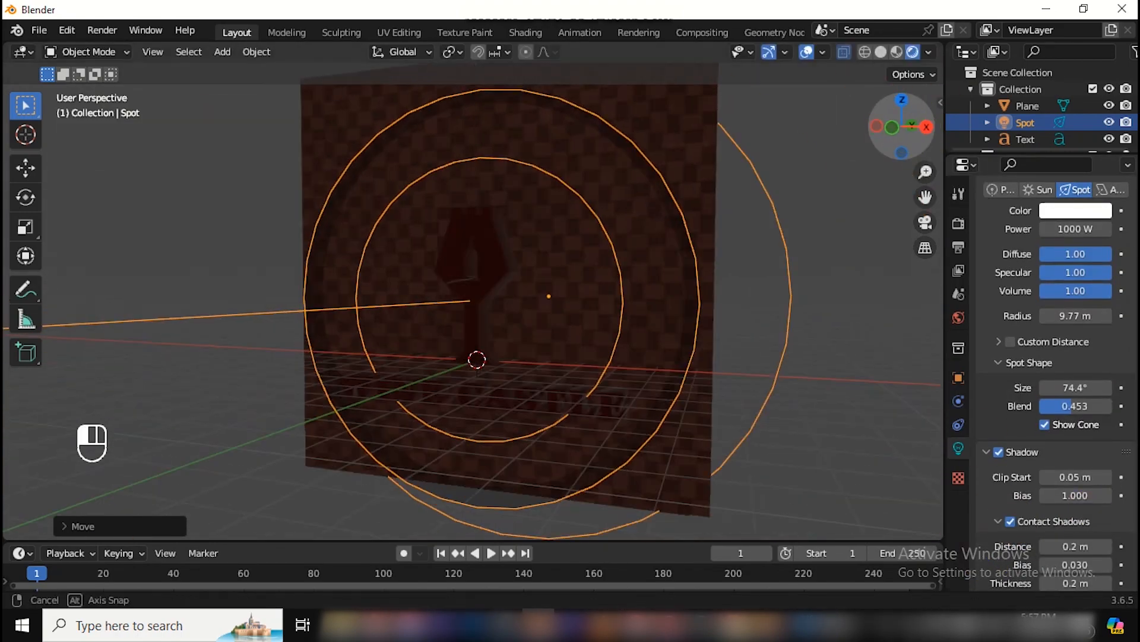
key(KP_1)
mouse_move(924, 166)
mouse_down()
mouse_move(995, 179)
mouse_move(931, 174)
mouse_up()
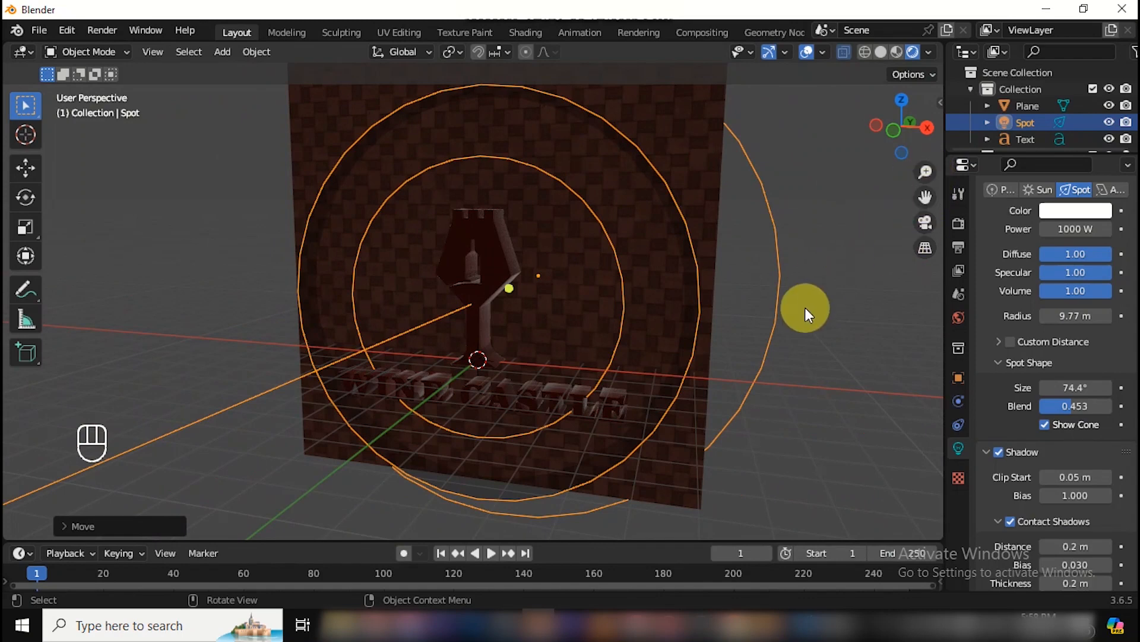
Step: Set the spot light's Y rotation to 0° in its object transform
key(KP_1)
click(958, 378)
click(1067, 326)
text(0)
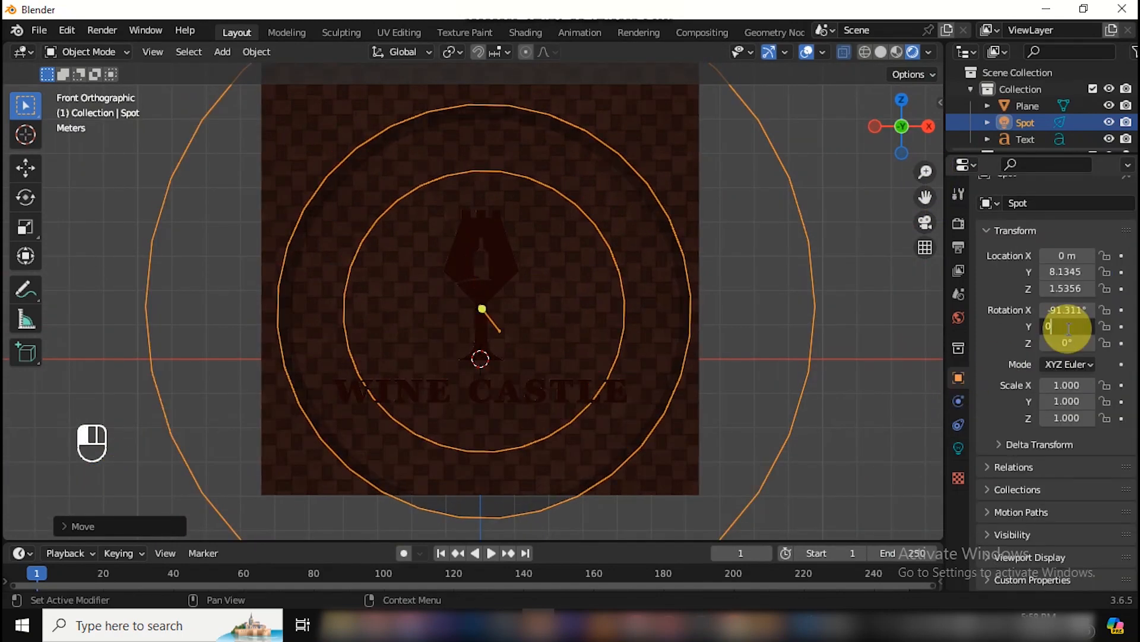
key(Return)
mouse_move(1067, 343)
mouse_down()
mouse_move(1028, 343)
mouse_move(1068, 343)
mouse_up()
Step: Enable Eevee's ambient occlusion, bloom, screen space reflections, motion blur and volumetric shadows
click(960, 225)
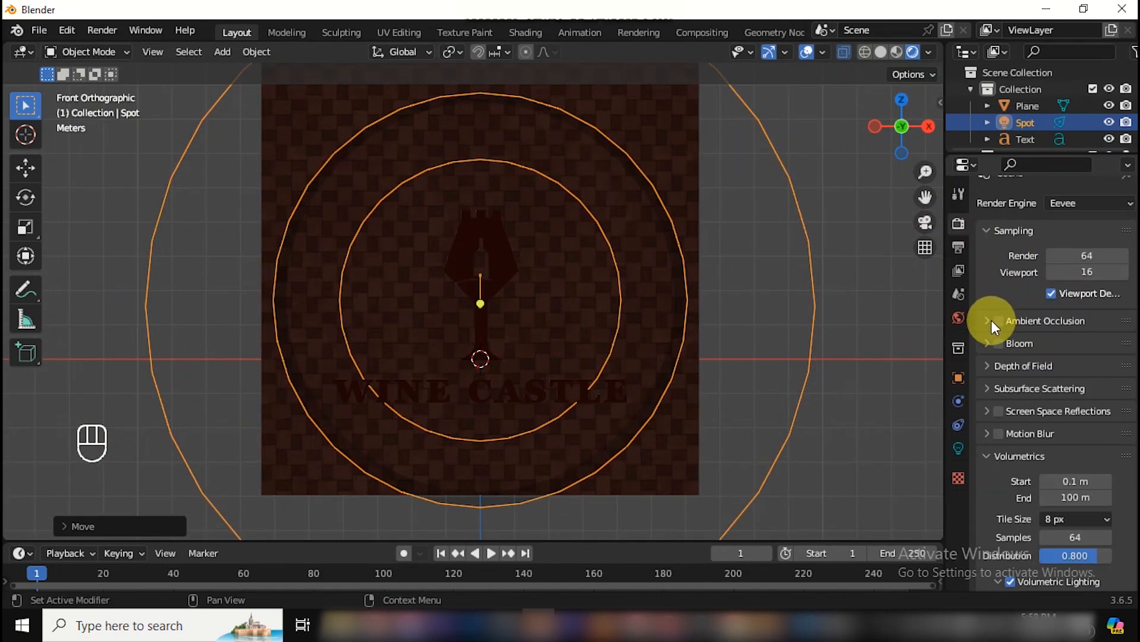
drag(1132, 414, 1131, 472)
click(1009, 530)
Step: Add an area light, raise it above the glass and scale it up to about 9.4 times
drag(909, 124, 924, 169)
click(902, 131)
key(shift+a)
mouse_move(479, 372)
click(535, 424)
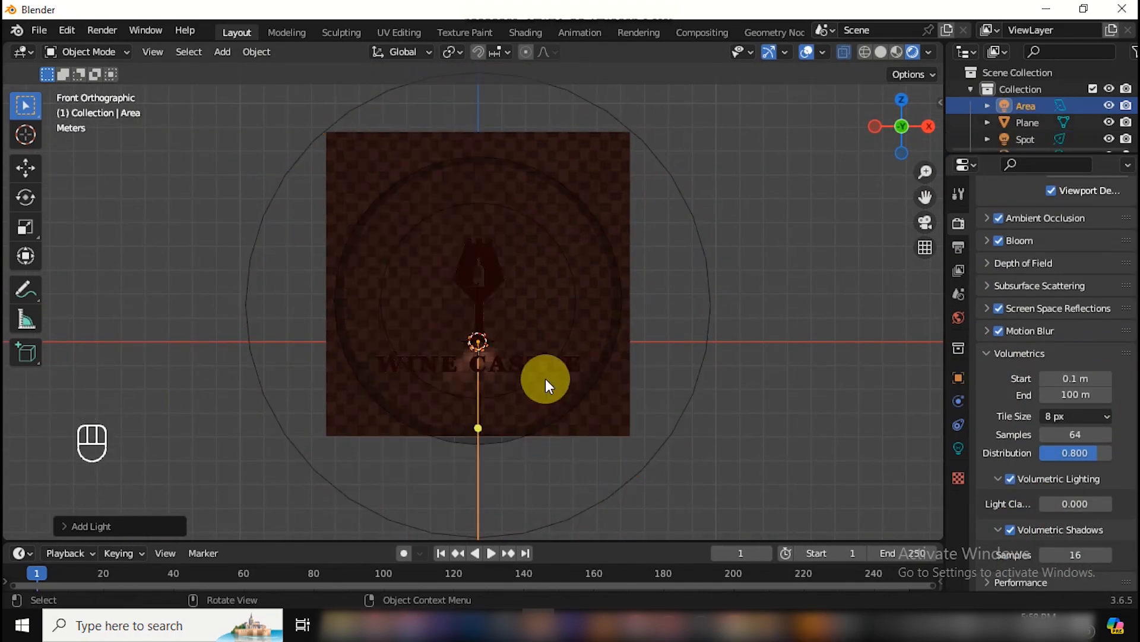
key(g)
key(z)
click(538, 220)
key(KP_7)
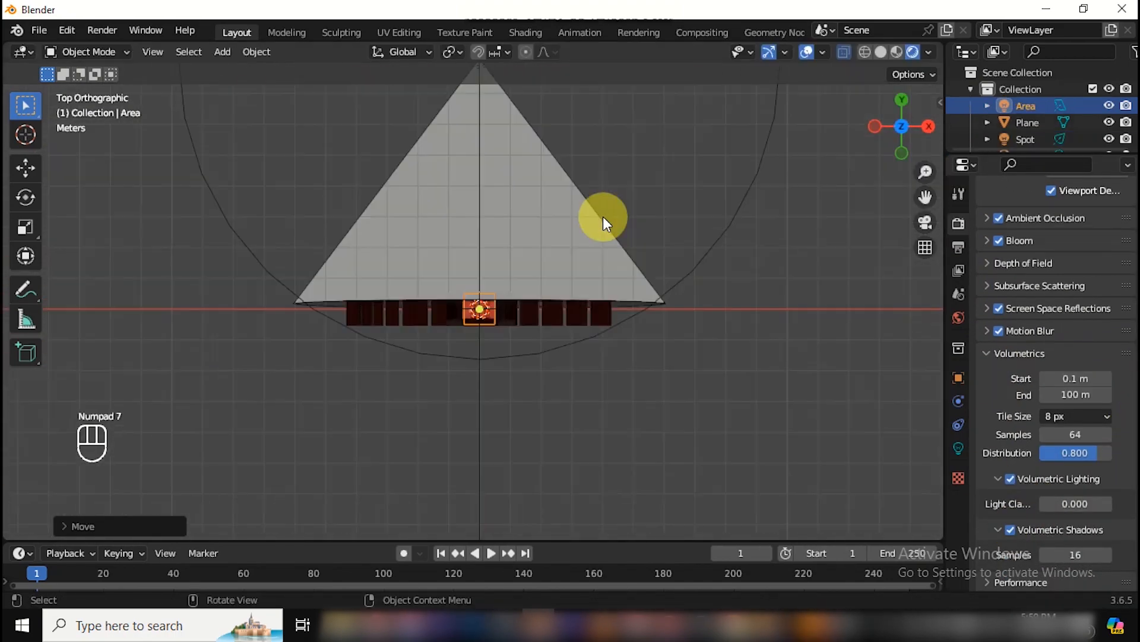
key(s)
click(766, 344)
Step: Make the area light a rectangle of 1 m by 0.3 m and raise its power to about 104.5 W
click(959, 448)
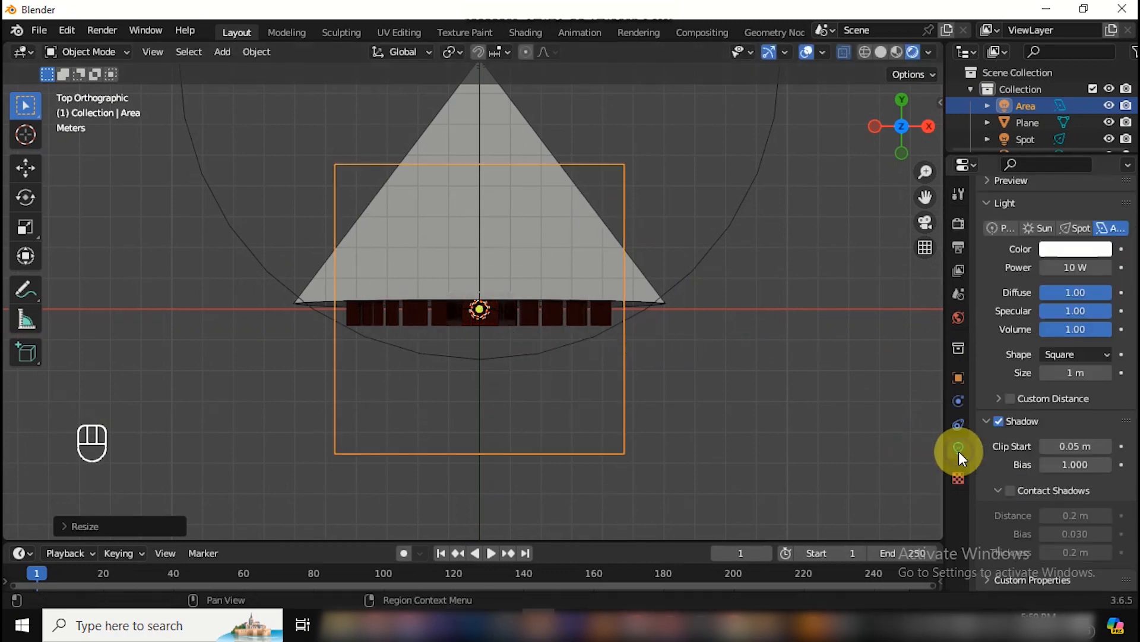
click(1077, 381)
click(1071, 419)
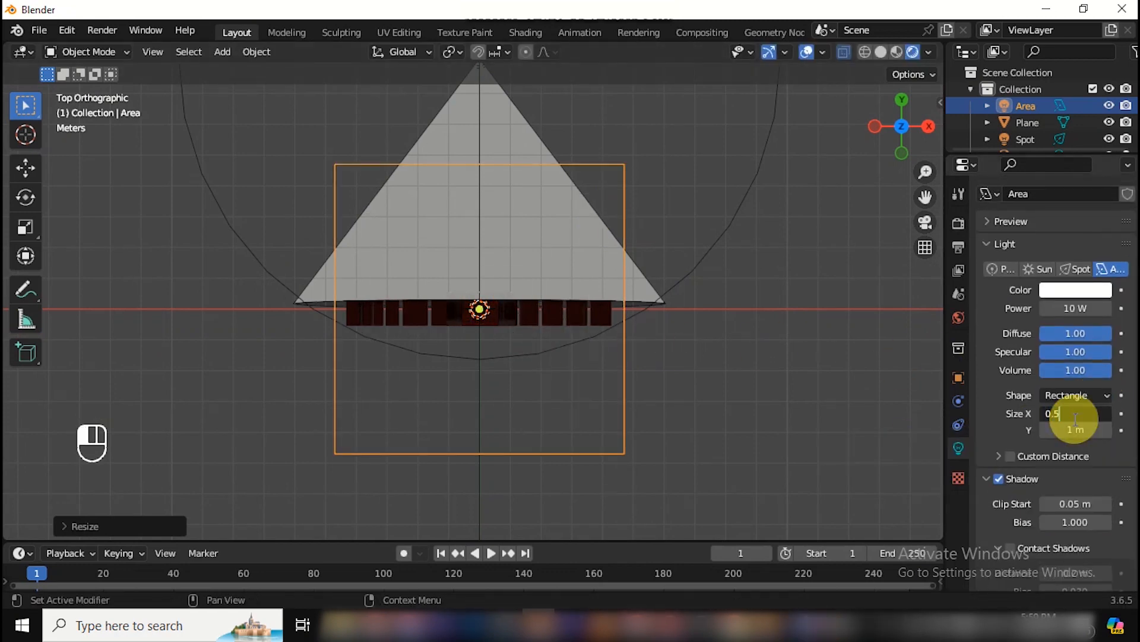
key(ctrl+z)
key(Return)
drag(899, 141, 899, 15)
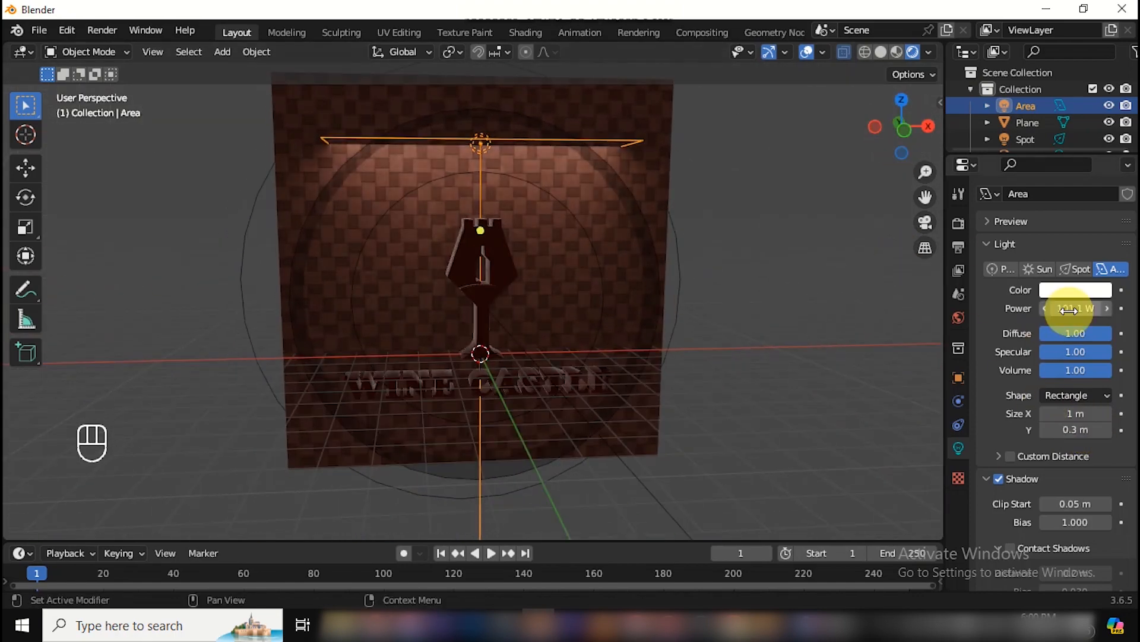
drag(907, 142, 867, 172)
Step: Move the area light in front of the logo to about -1.71 m on Y and tilt it about 16.87° around X
key(KP_3)
key(g)
key(y)
click(472, 213)
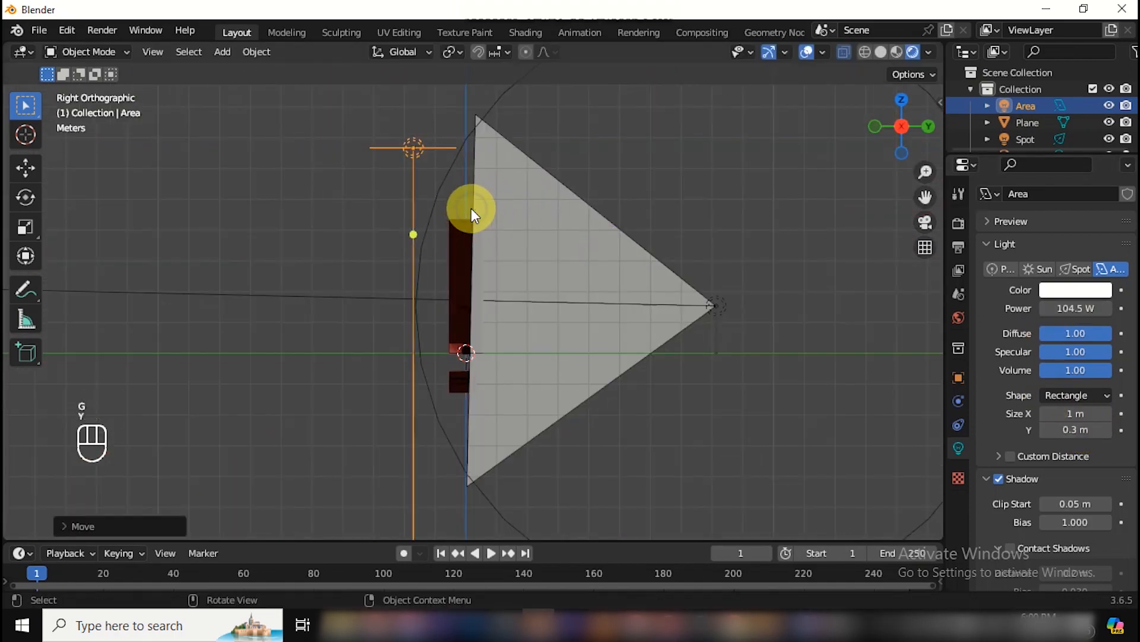
key(r)
click(591, 190)
Step: Lower the area light along Z to about 6.18 m
click(901, 126)
drag(909, 134, 748, 154)
key(g)
key(z)
click(685, 283)
mouse_move(925, 172)
mouse_down()
mouse_move(925, 113)
mouse_move(1045, 142)
mouse_move(974, 196)
mouse_move(1082, 149)
mouse_move(897, 143)
mouse_move(927, 173)
mouse_up()
click(828, 215)
key(g)
key(y)
click(775, 277)
key(ctrl+z)
Step: Play back the spot light's animation and make the upper area light visible again
key(KP_1)
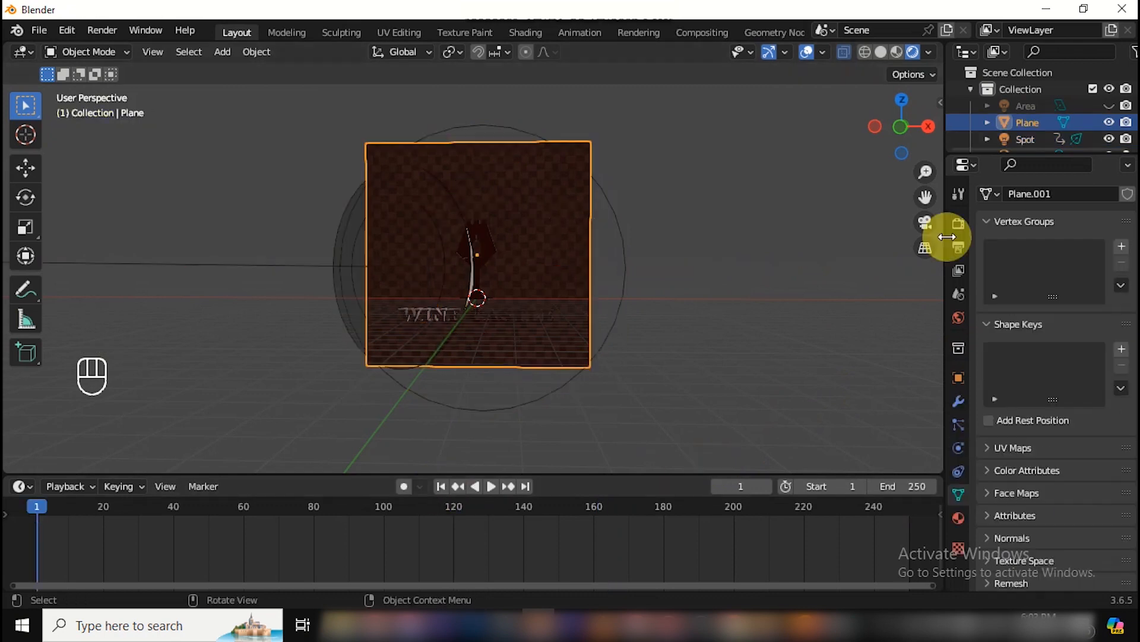
key(space)
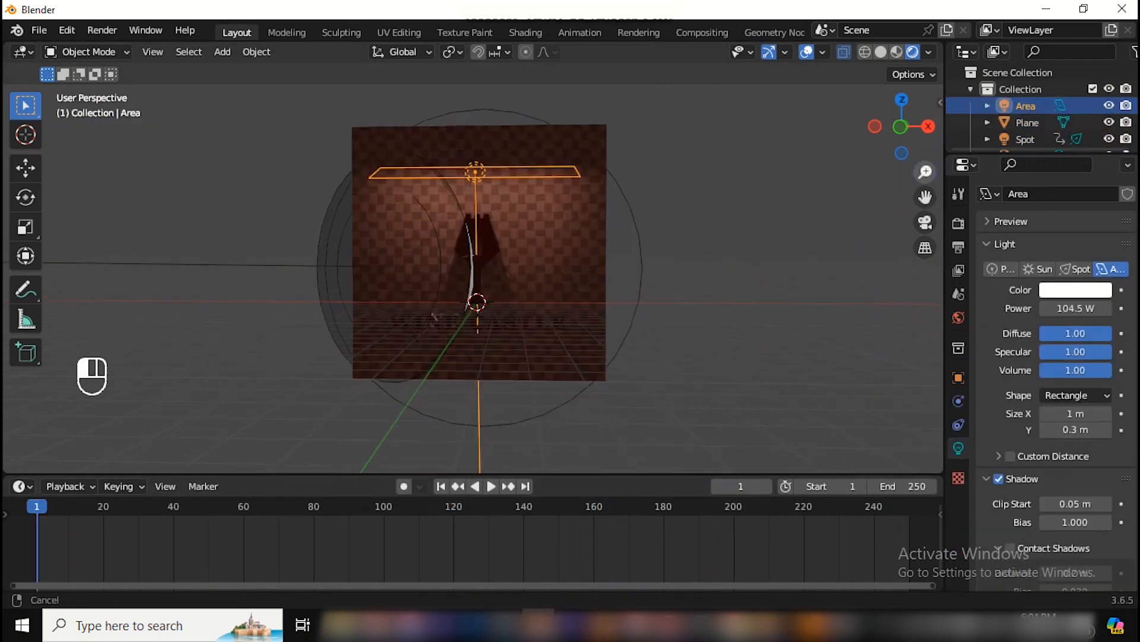
Step: Duplicate the area light, shift the copy along X and lower it to the middle of the glass
key(shift+d)
key(g)
key(x)
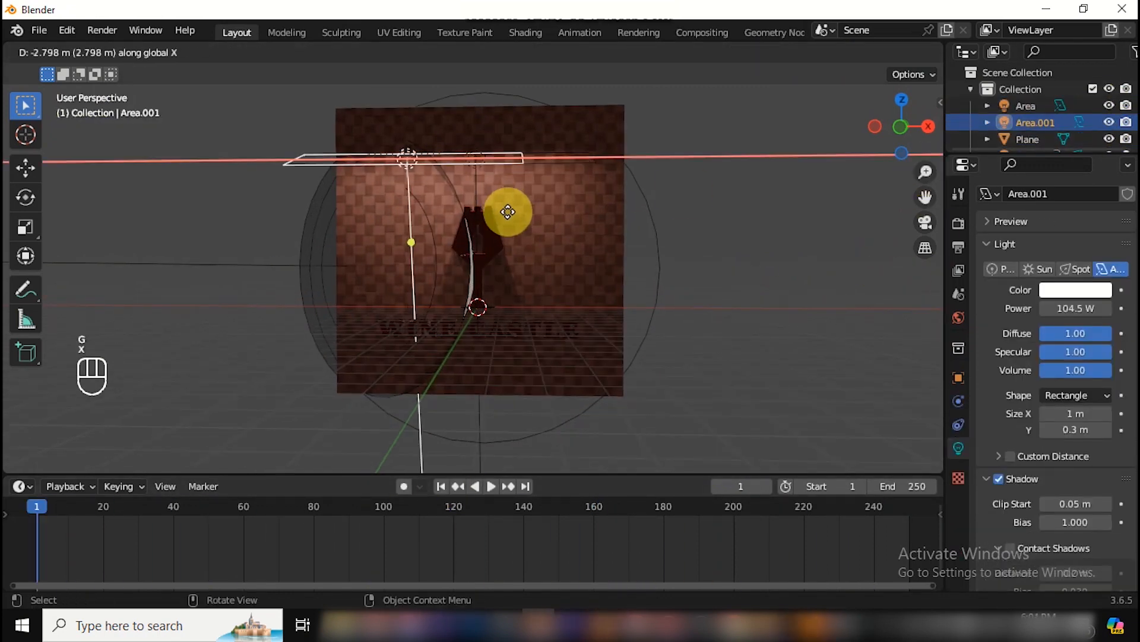
click(552, 228)
key(KP_3)
key(g)
key(z)
click(486, 326)
Step: Rotate the duplicated area light to face the logo at about 89° on X and slant it diagonally in the front view
key(r)
click(657, 305)
key(KP_1)
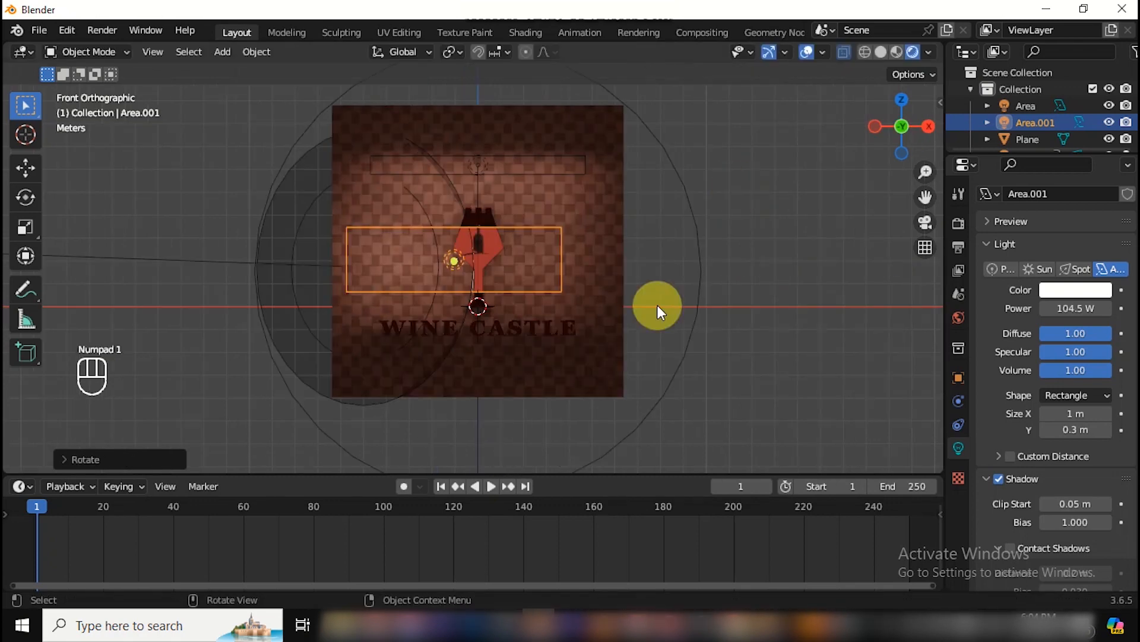
key(r)
click(784, 234)
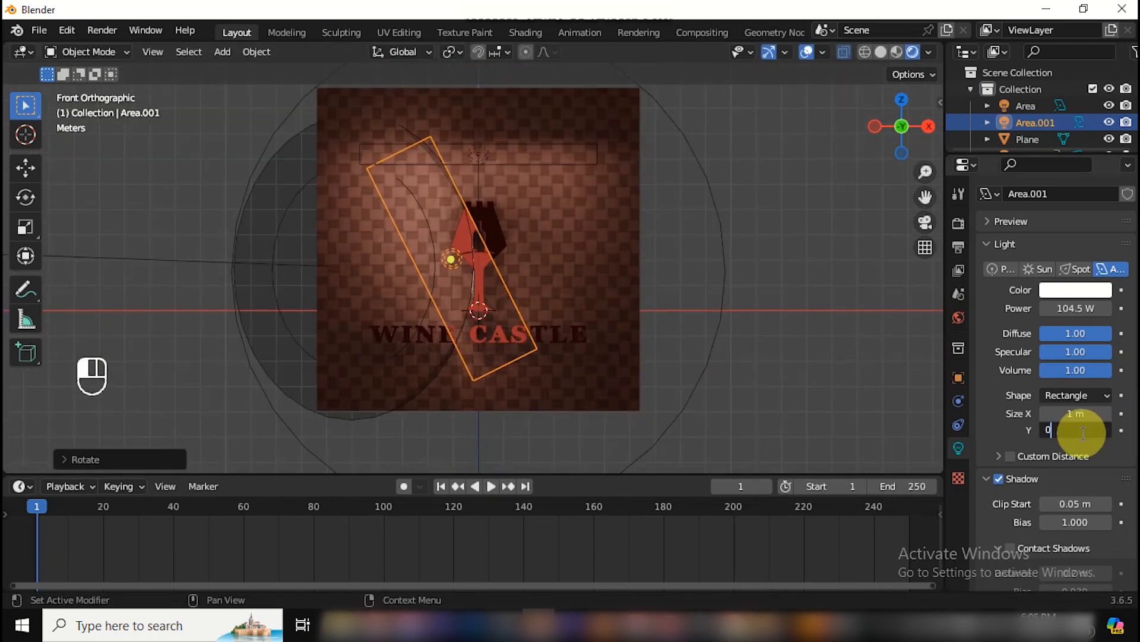
Step: Resize the duplicated area light to 0.8 m by 0.12 m and adjust its height to about 1.69 m
text(0.7)
key(Return)
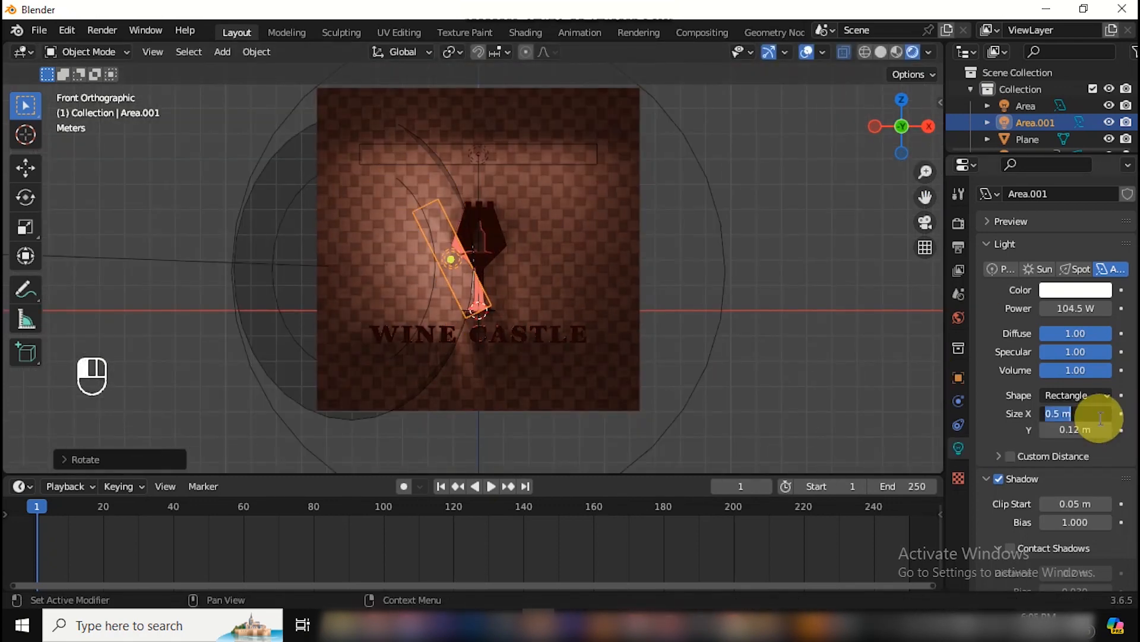
key(g)
key(z)
click(657, 351)
mouse_move(902, 126)
mouse_down()
mouse_move(974, 140)
mouse_move(901, 135)
mouse_up()
click(1110, 122)
click(1109, 122)
Step: Move the duplicated area light along X to about 2.92 m and keyframe its location and rotation at frame 1
key(KP_1)
key(g)
key(x)
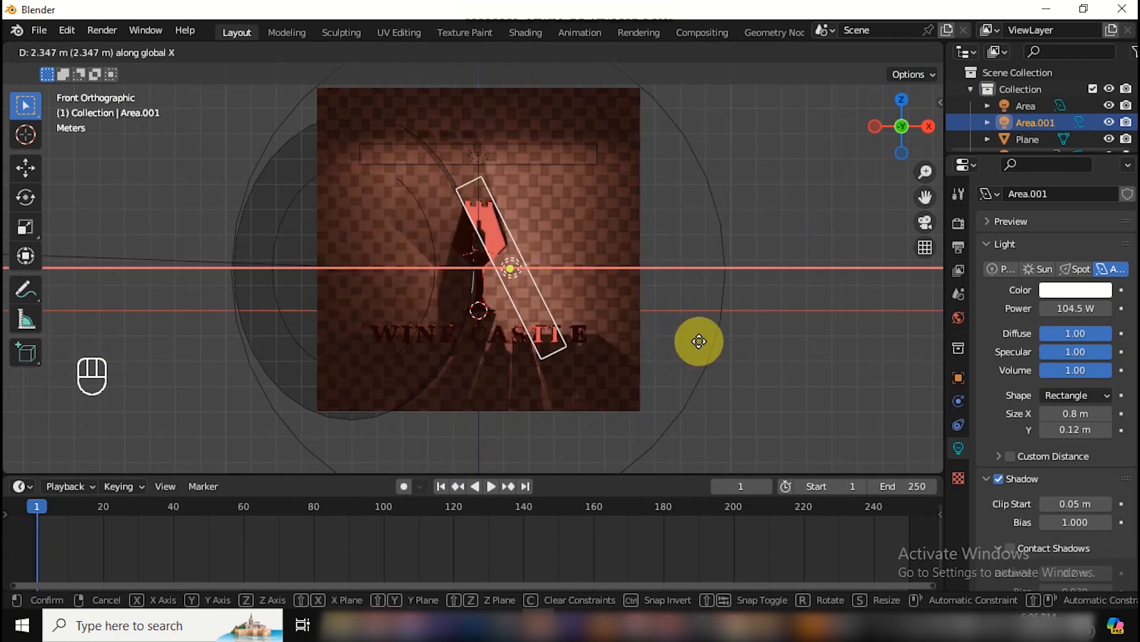
click(740, 339)
key(n)
key(i)
click(714, 243)
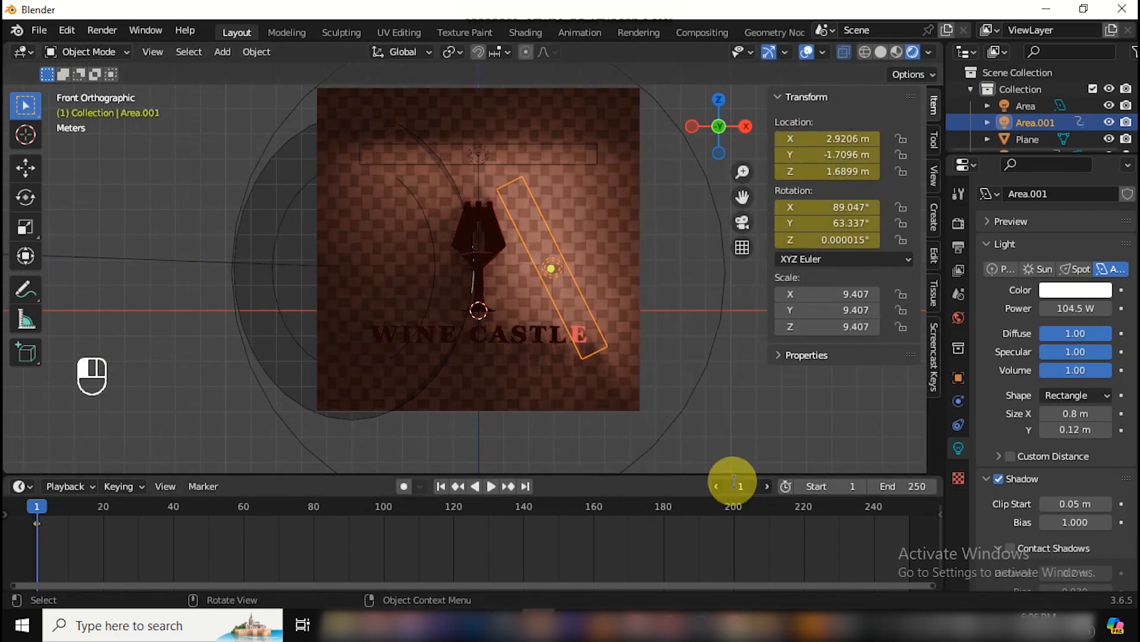
Step: Go to frame 250 and move the duplicated area light along X to about -4.85 m
click(734, 482)
text(250)
key(Return)
key(g)
key(x)
click(403, 376)
Step: Stand the duplicated area light upright in the front view and turn it toward the logo in the top view
key(r)
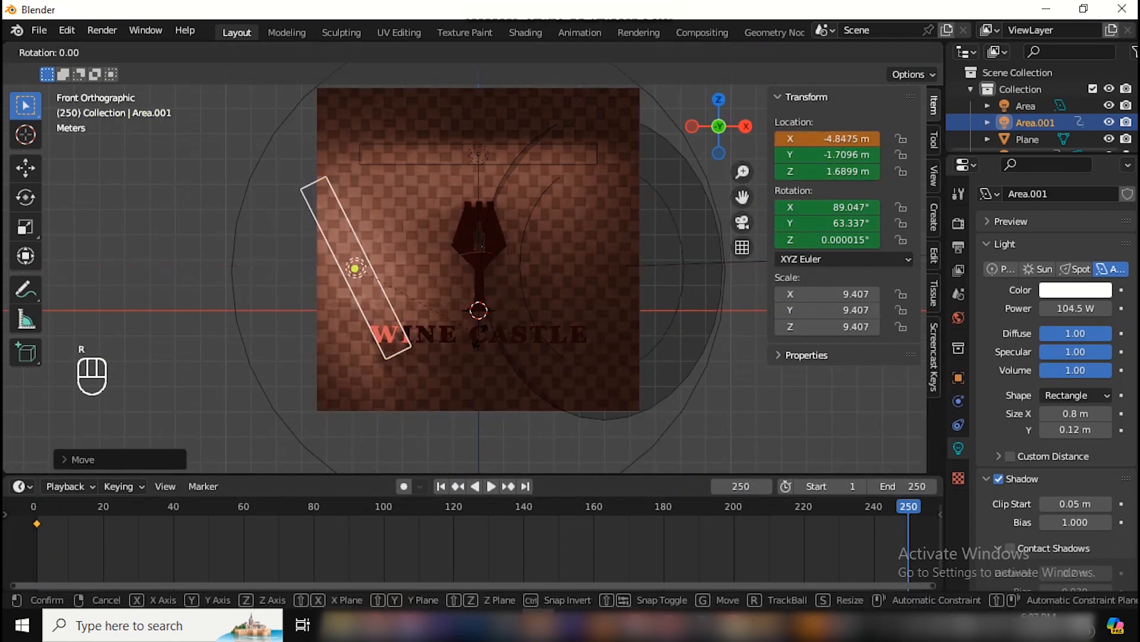
click(435, 383)
key(KP_7)
key(r)
click(355, 243)
key(r)
click(430, 327)
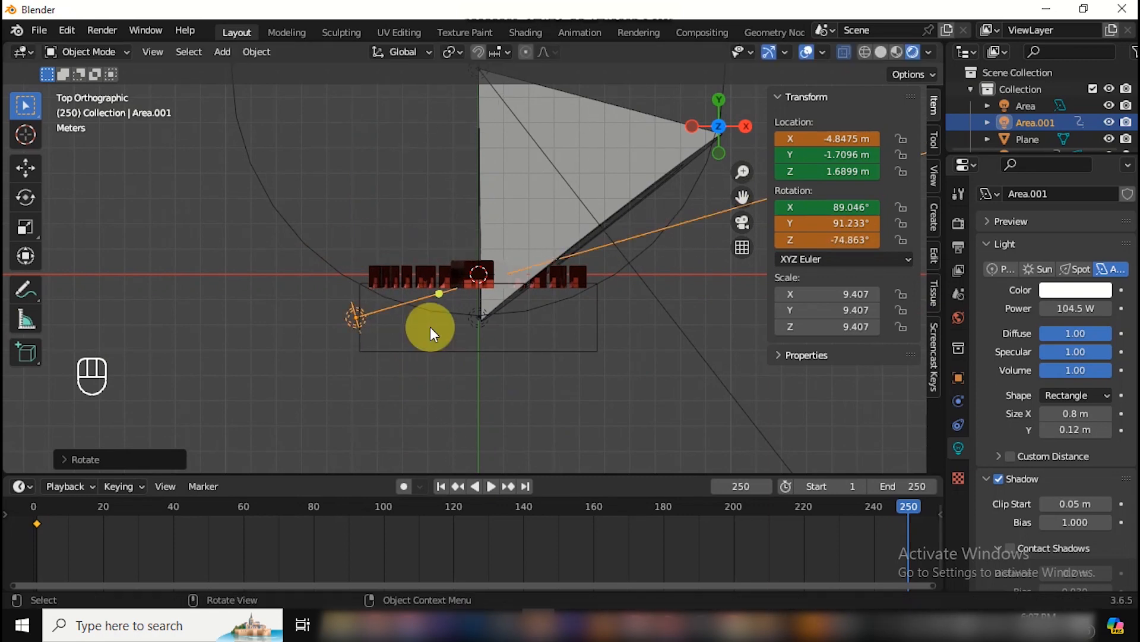
Step: Set the duplicated area light's Z rotation to -63.863° and keyframe its location and rotation at frame 250
key(KP_1)
drag(820, 239, 850, 239)
key(i)
click(744, 271)
Step: Play back the area light's sweep across the logo and return to the first frame
click(444, 483)
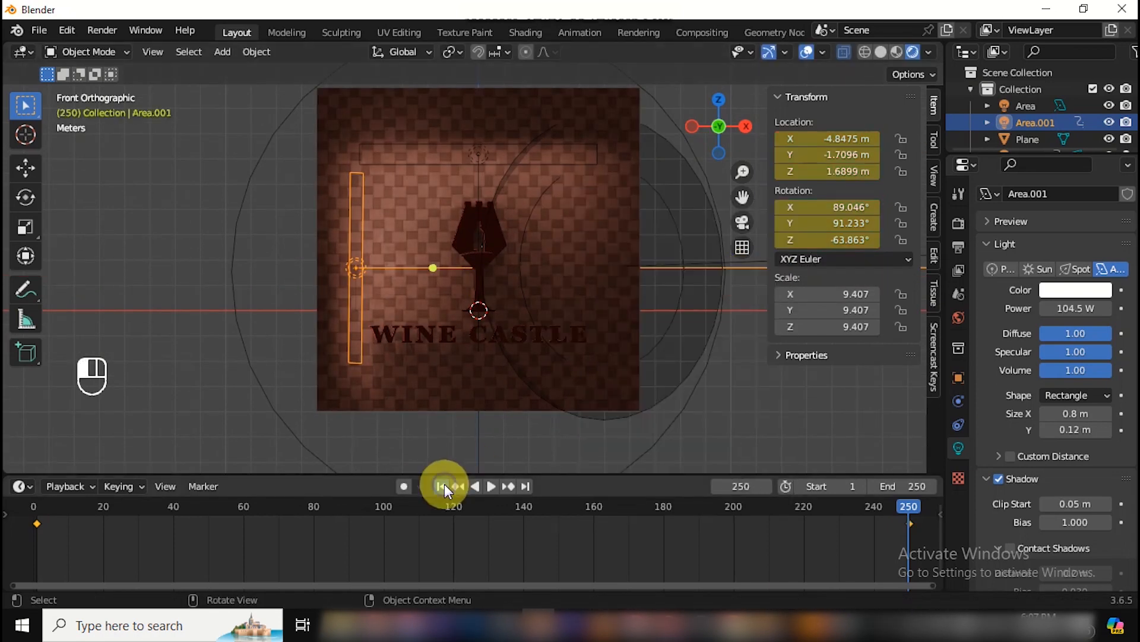
key(space)
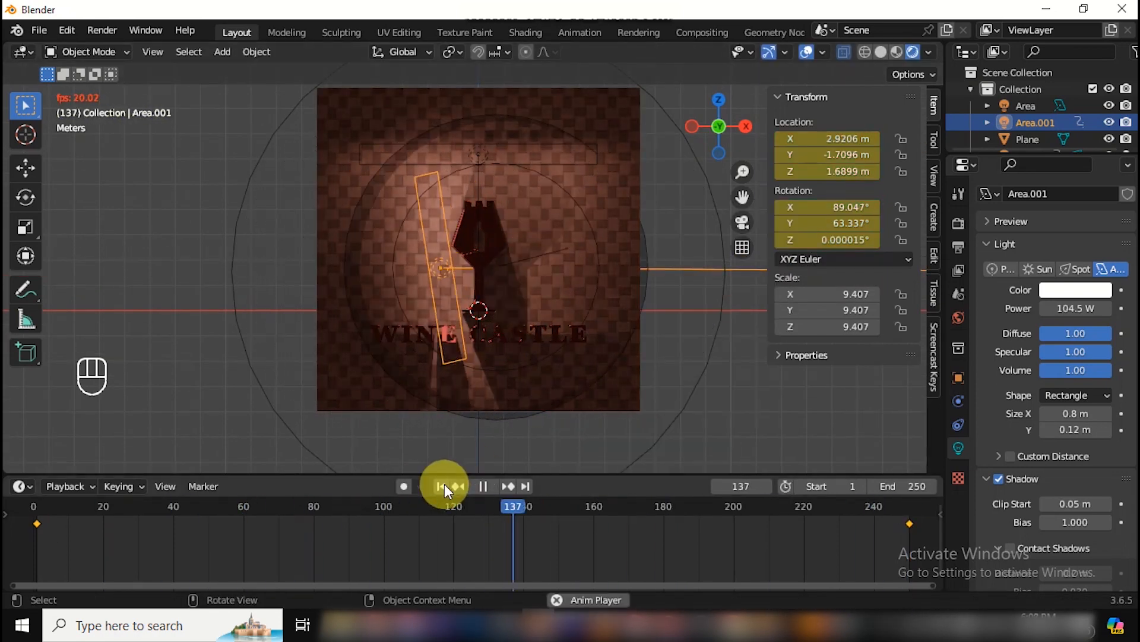
key(space)
click(444, 484)
Step: Select the original area light above the glass
click(575, 147)
click(621, 169)
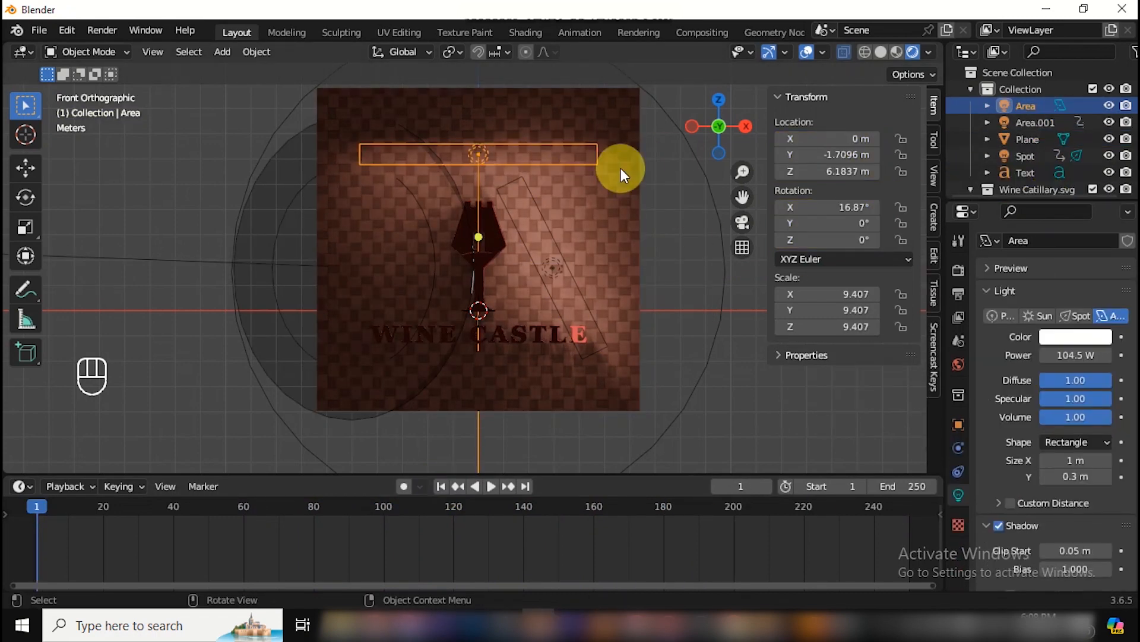
Step: Duplicate the top area light, move the copy down to about -2.51 m in Z, and tilt it to about 121° about X
key(shift+d)
key(z)
click(565, 426)
key(KP_3)
key(r)
click(443, 148)
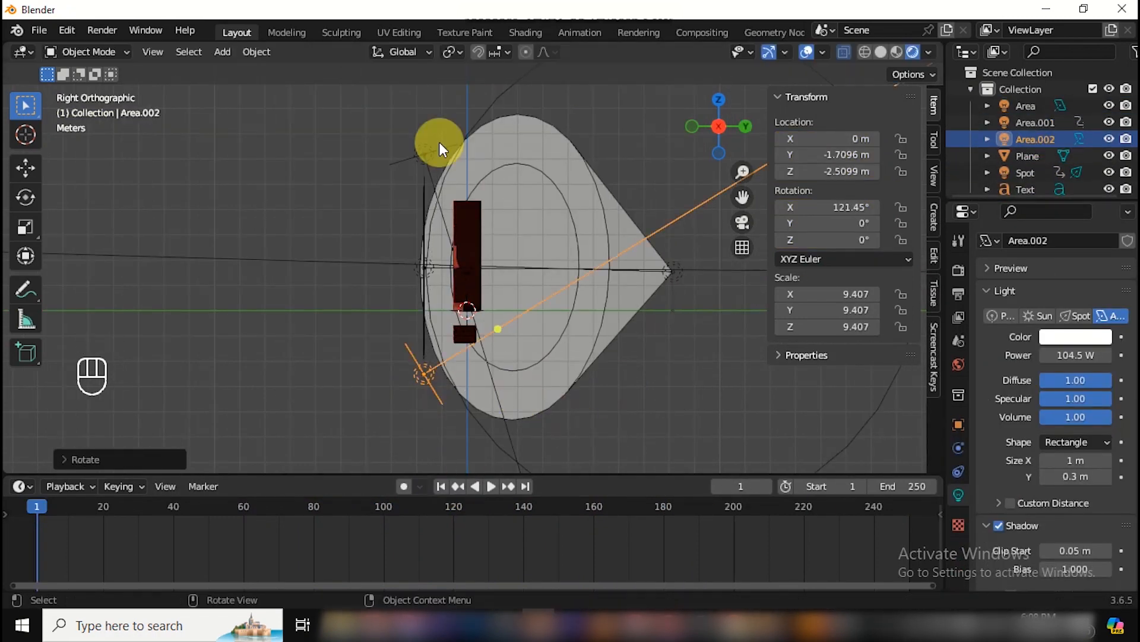
Step: Set the lower area light's Y size to 0.15 m and its power to 58.6 W, and preview the animation
middle_drag(442, 148, 488, 178)
click(1072, 477)
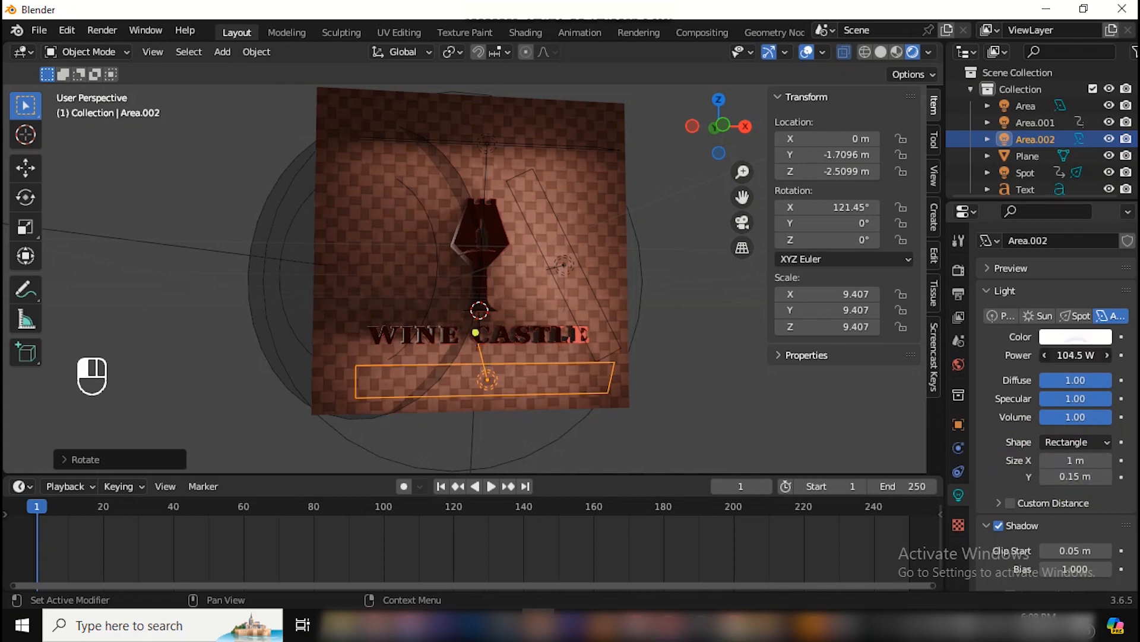
key(KP_1)
key(space)
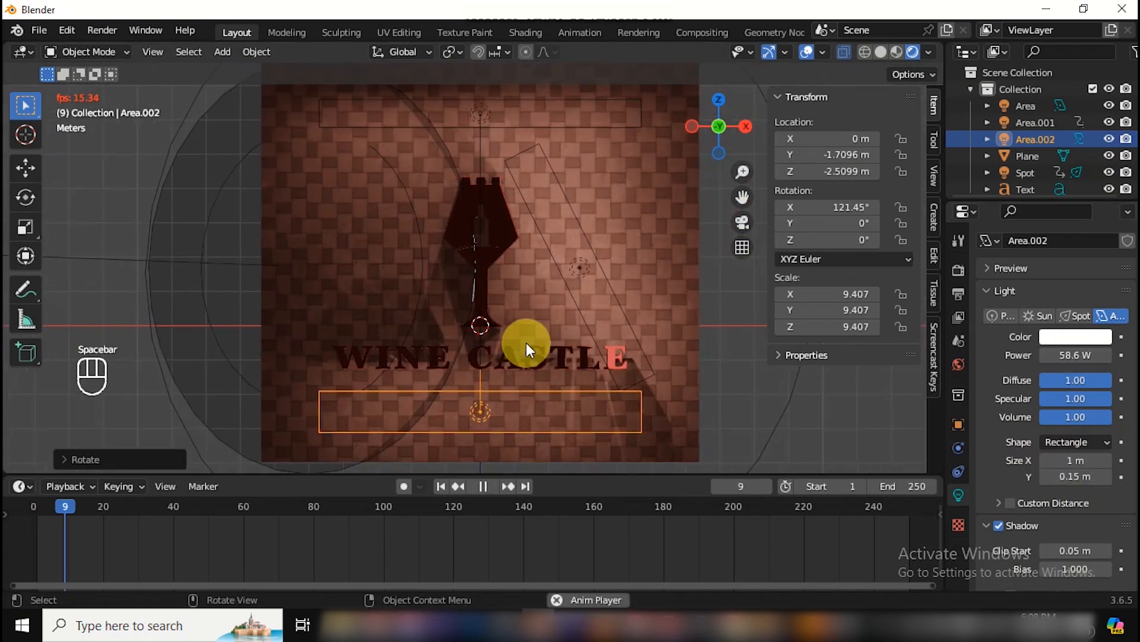
key(Escape)
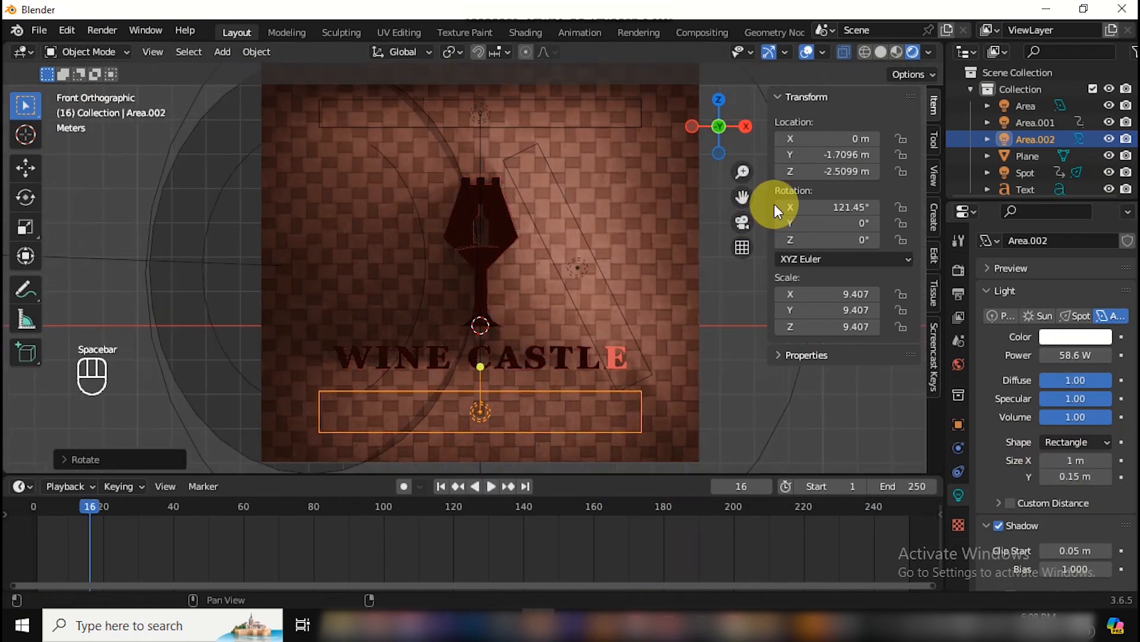
Step: Shift the lower area light about 0.2 m in negative X and keyframe its location and rotation at frame 1
key(ctrl+z)
key(g)
key(x)
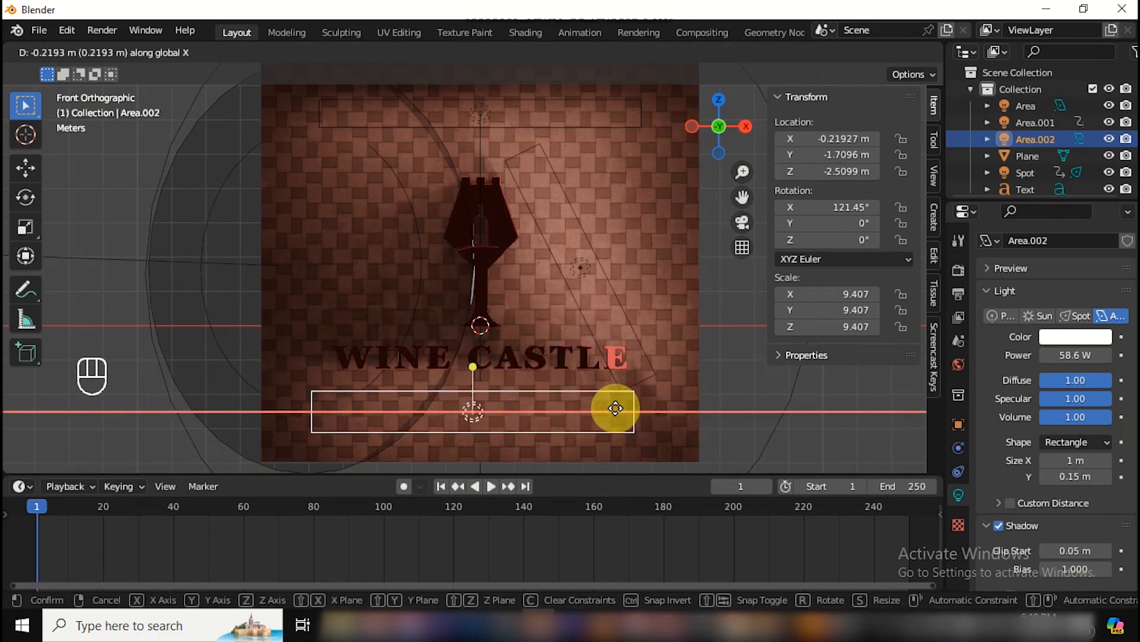
click(613, 408)
key(i)
click(704, 340)
Step: Move the lower area light along X to about 1.2 m at frame 250 and keyframe its location and rotation
key(g)
key(x)
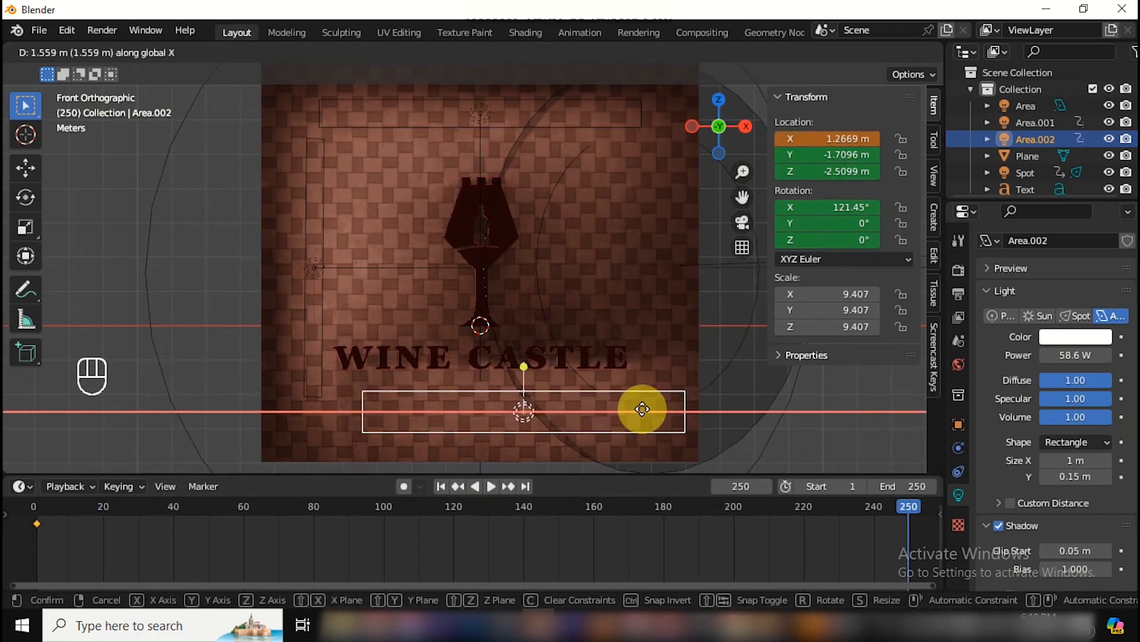
click(639, 409)
key(i)
click(756, 307)
Step: Select the top area light and preview the light animation from the first frame
click(625, 102)
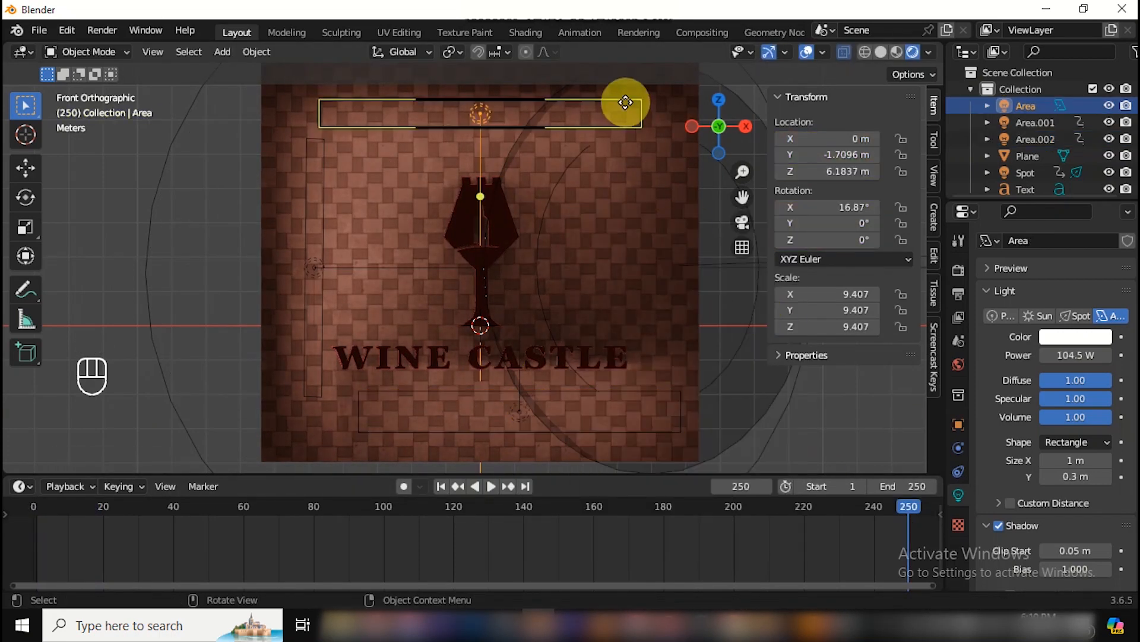
click(444, 486)
key(space)
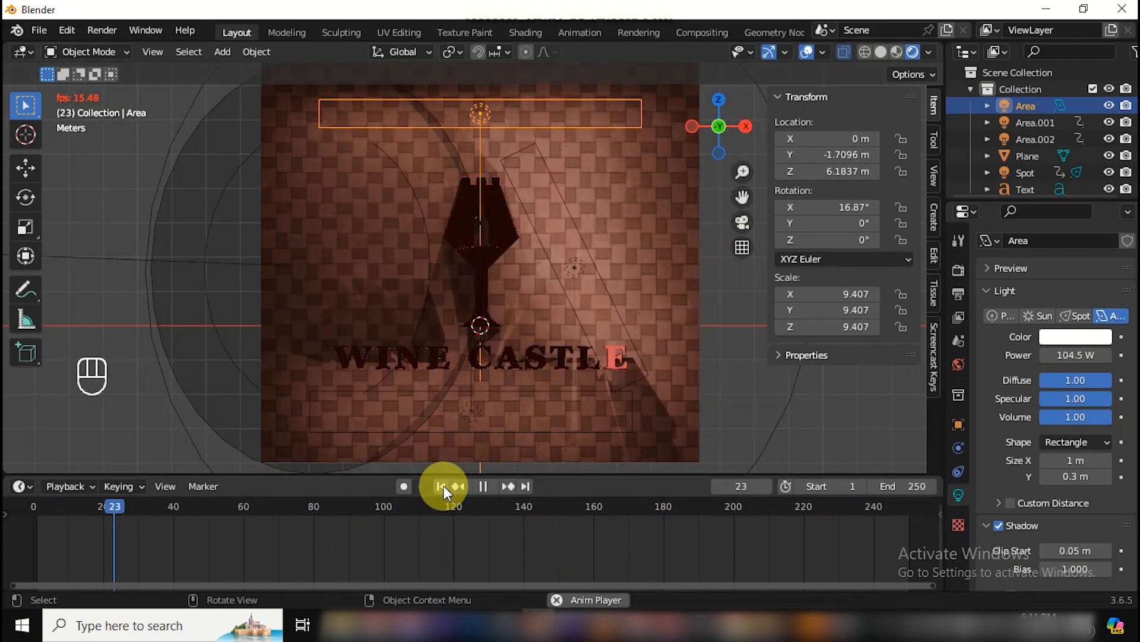
key(space)
Step: Toggle Bloom in the render settings and play the animation
click(958, 269)
scroll(987, 447, down, 8)
scroll(993, 386, up, 7)
click(1000, 323)
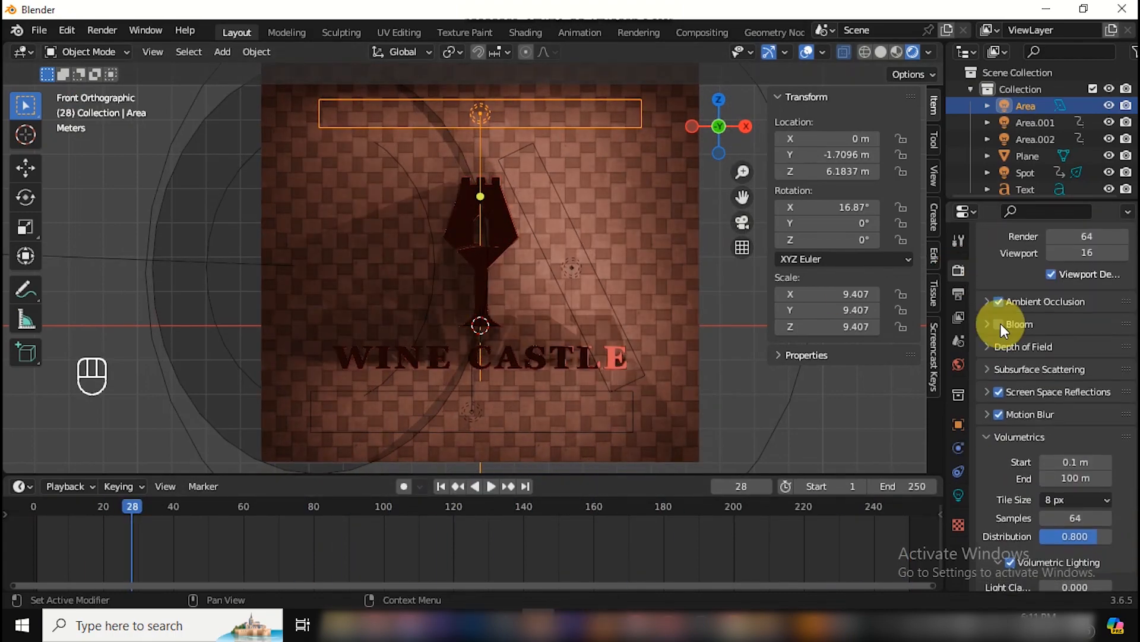
key(space)
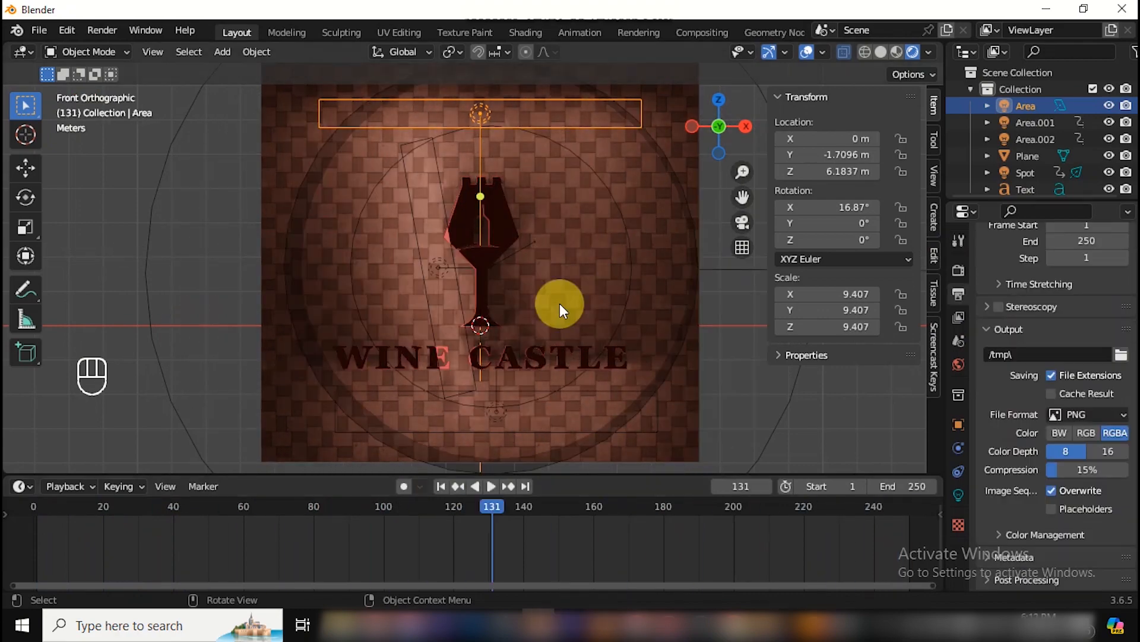
Step: Save the project in the BL_proxy folder as Wine Castle Motion
key(ctrl+s)
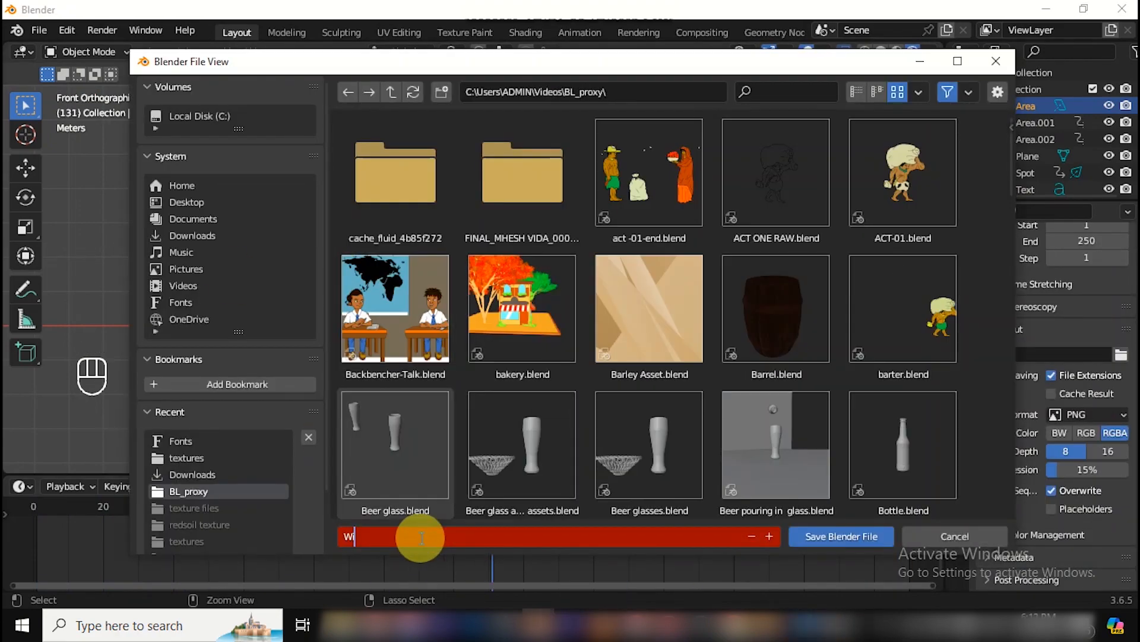
text(Wine Castle Motion)
click(831, 536)
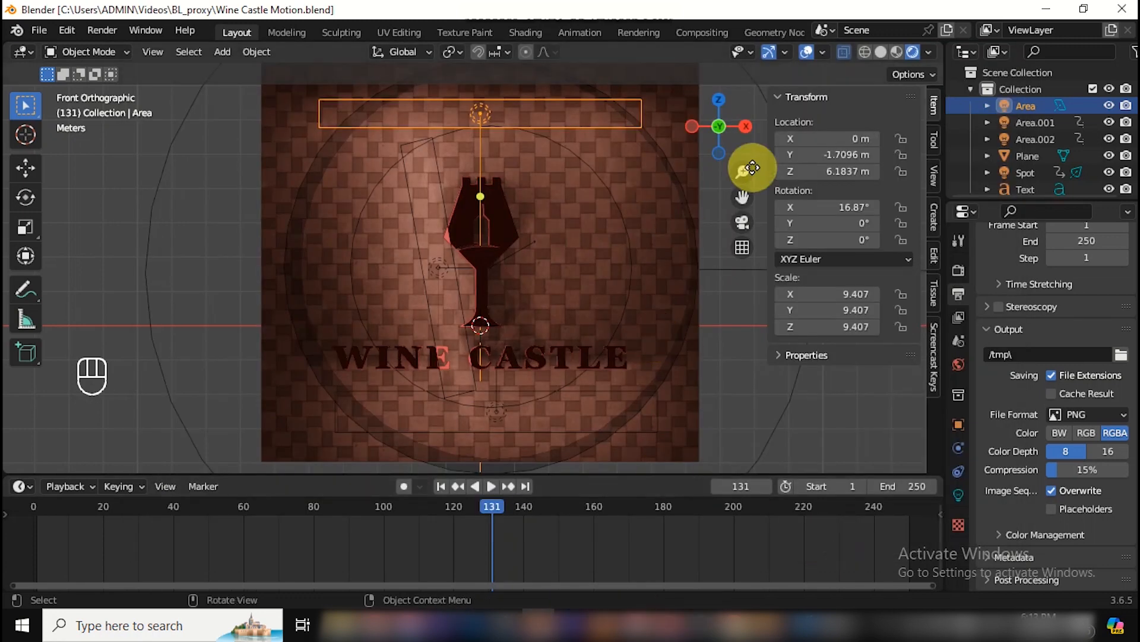
Step: Rename the Area light as "Top Area Light" and Area.001 as "side rim light"
drag(1062, 200, 1061, 254)
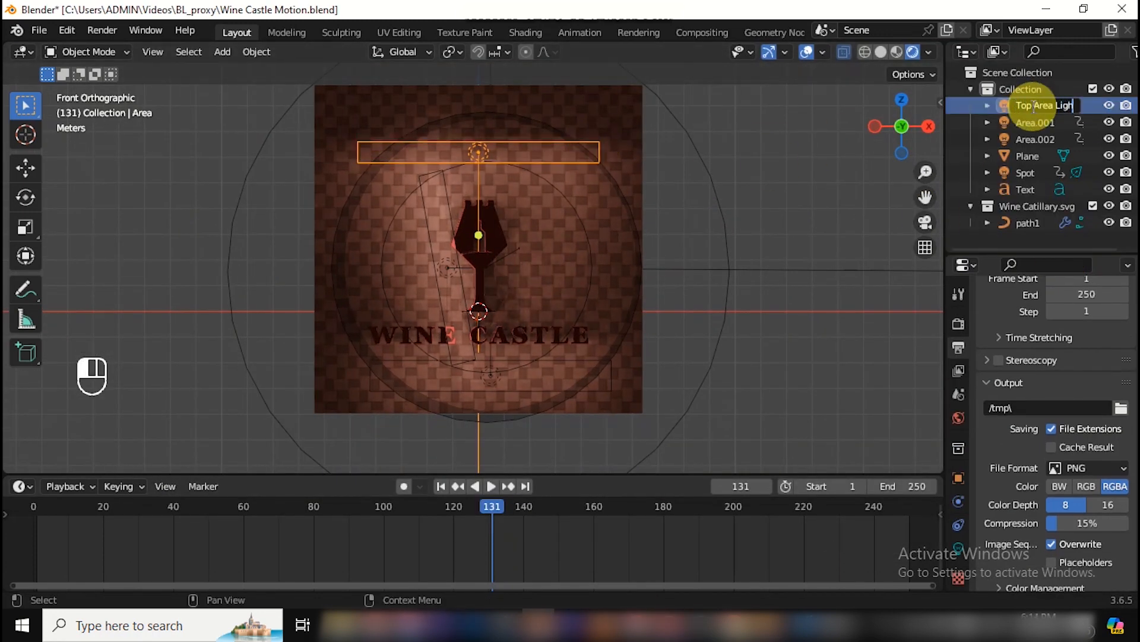
text(t)
key(Return)
click(1031, 106)
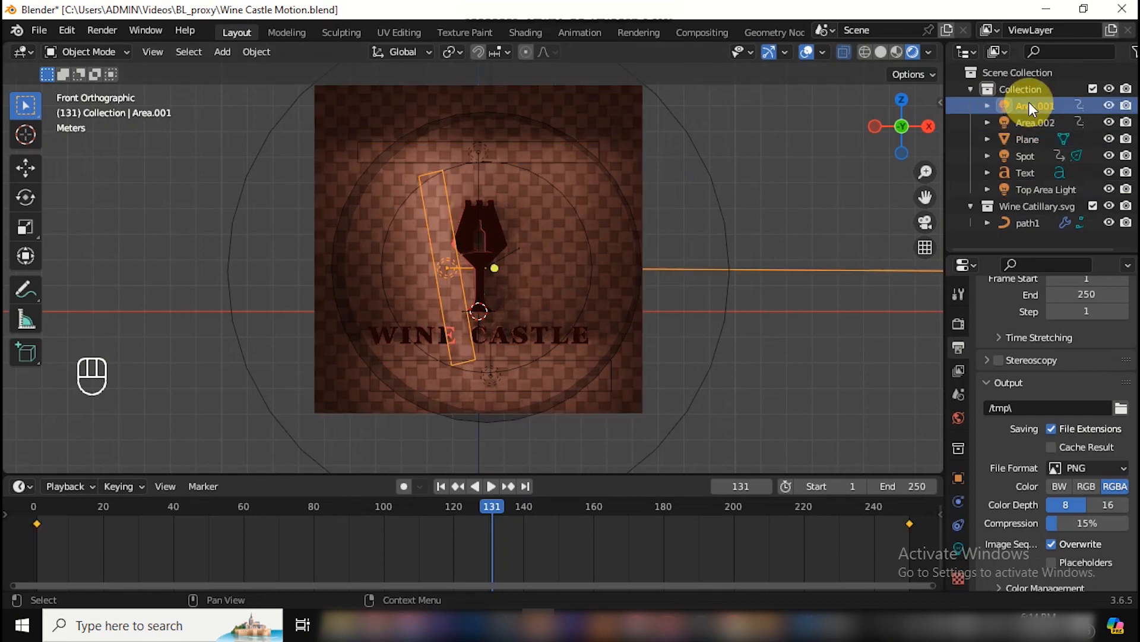
text(ght)
key(Return)
Step: Rename the Spot light as "Bg spotlight" and Area.002 as "bottom area light"
double_click(1023, 155)
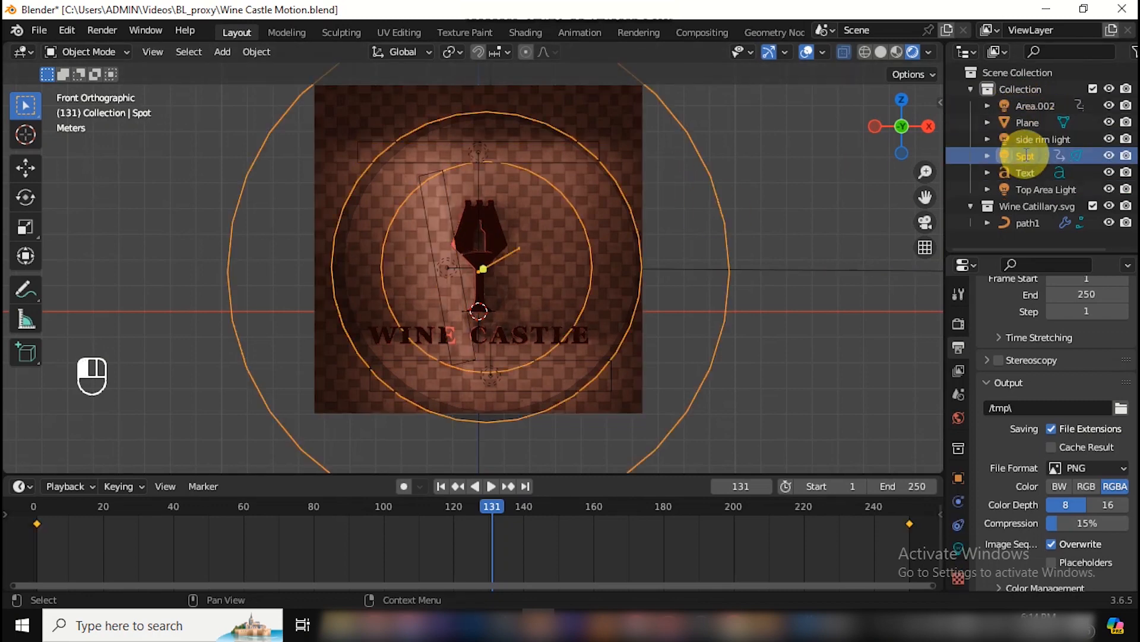
text(Bg spotlight)
key(Return)
click(1018, 188)
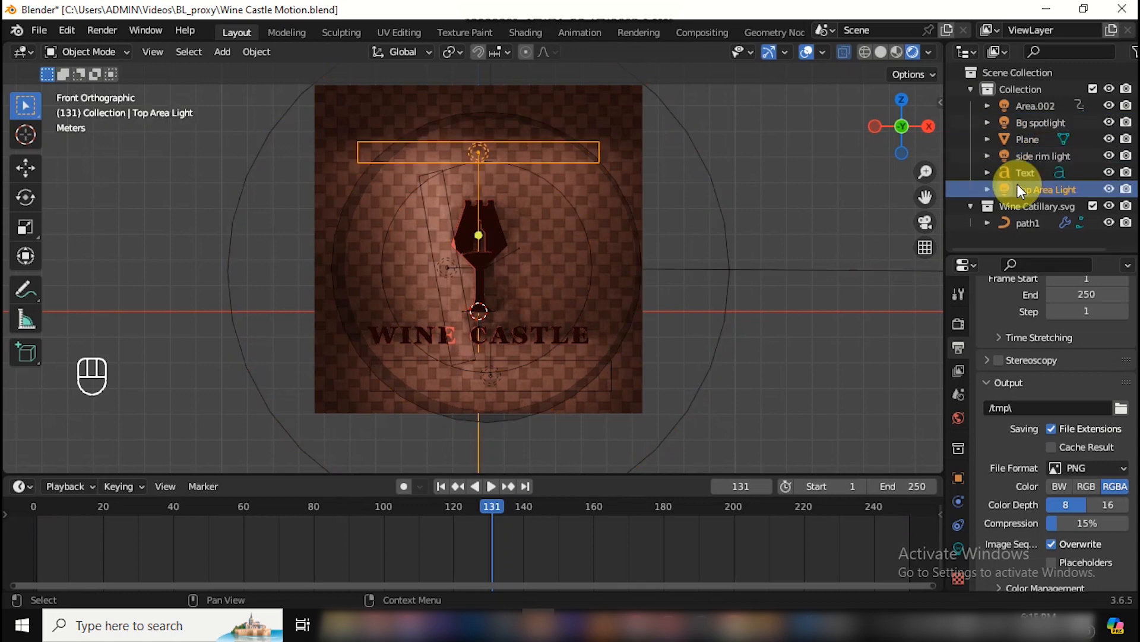
click(1041, 106)
text(bottom area)
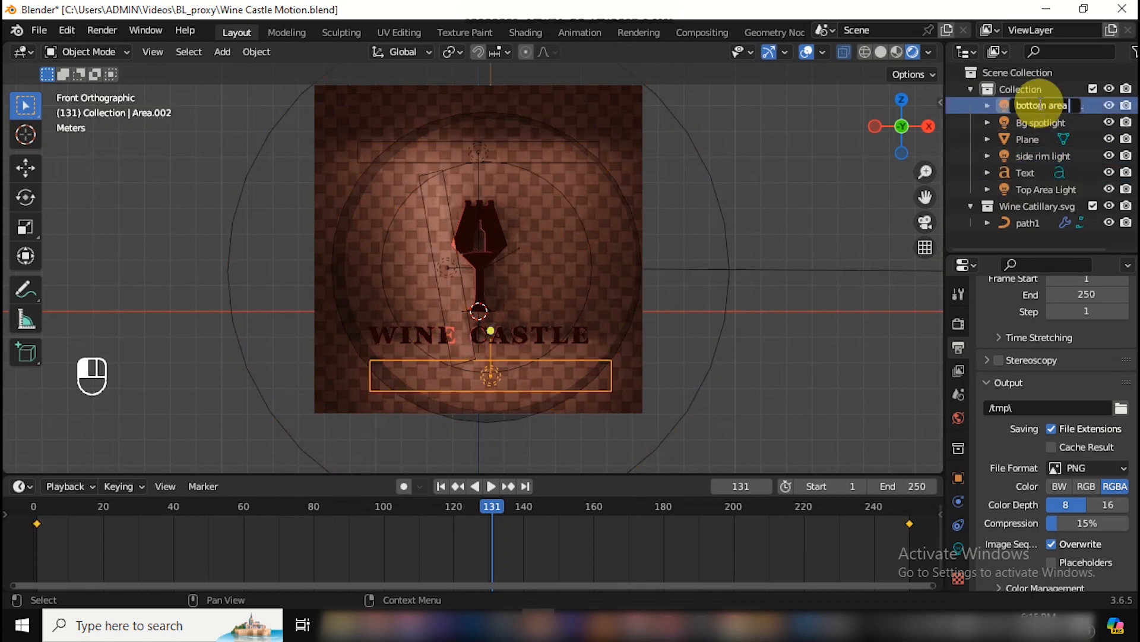
text( light)
key(Return)
Step: Create a new collection named Lights under the Scene Collection and move the four lights into it
click(1009, 73)
right_click(1009, 72)
click(965, 73)
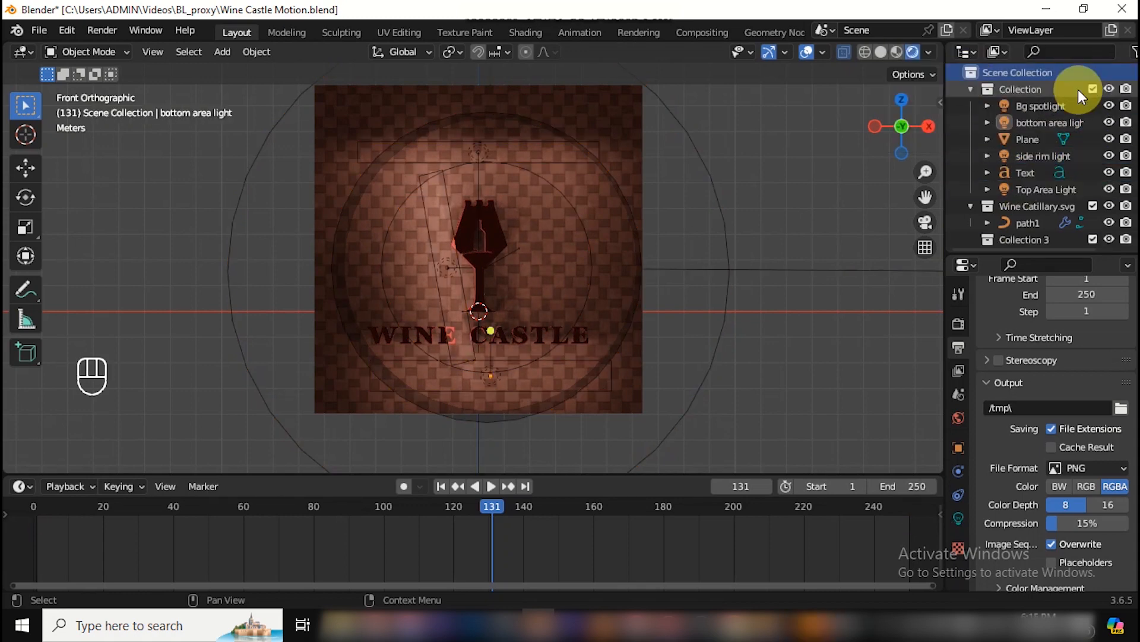
double_click(1022, 238)
text(Lights)
key(Return)
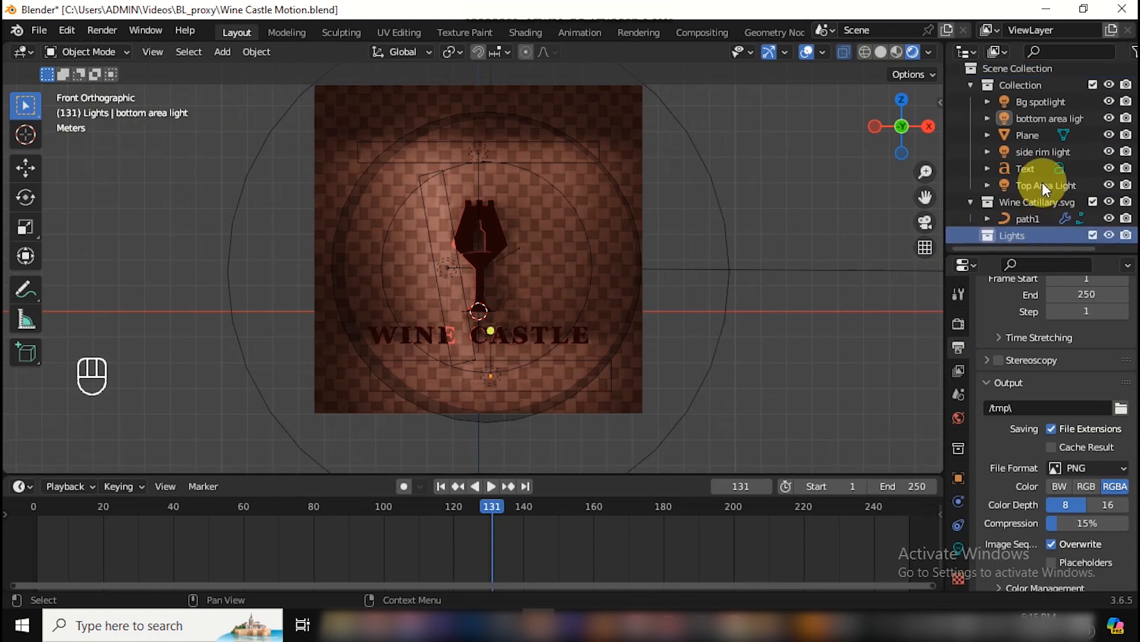
drag(1039, 103, 1010, 205)
drag(1037, 135, 1023, 190)
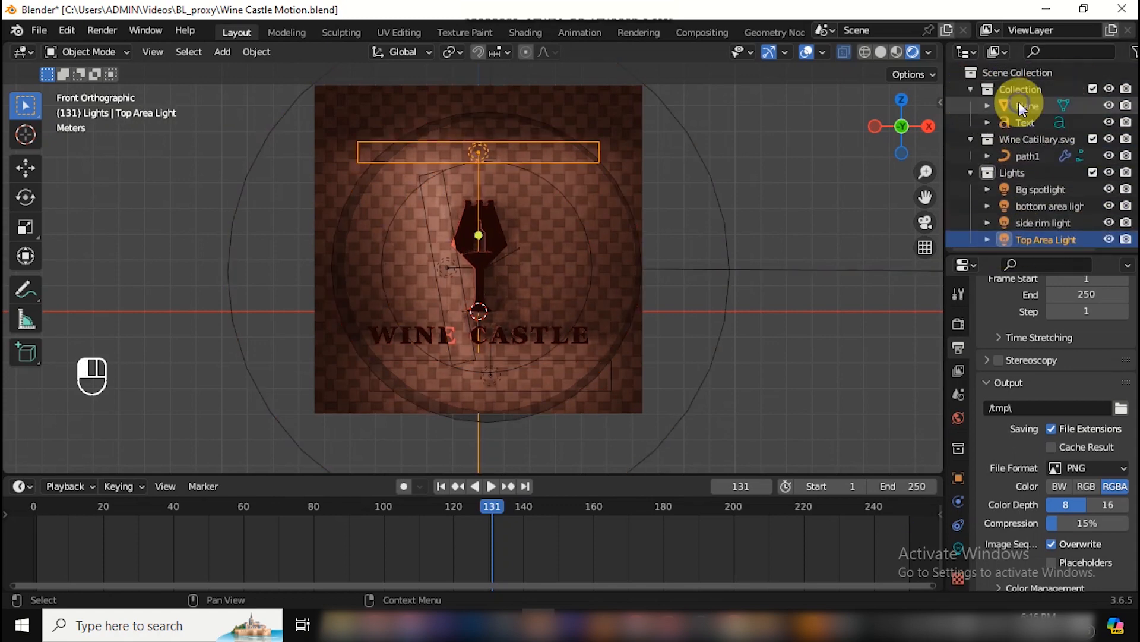
Step: Rename the Plane as "Background Plane" and collapse the Collection and Wine Catillary.svg collections
double_click(1021, 107)
text(Background)
key(Return)
click(1021, 144)
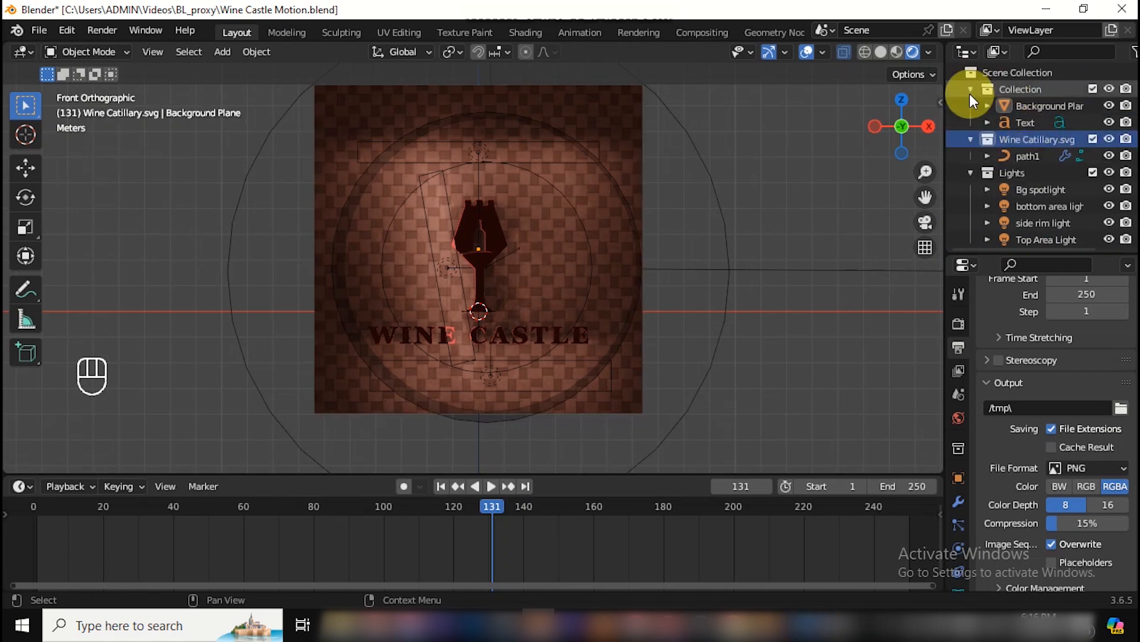
click(970, 91)
click(970, 106)
Step: Turn off Show Cone for the Bg spotlight and set its radius to 9.95 m
click(1041, 144)
key(KP_7)
middle_drag(865, 369, 725, 238)
key(ctrl+z)
click(958, 548)
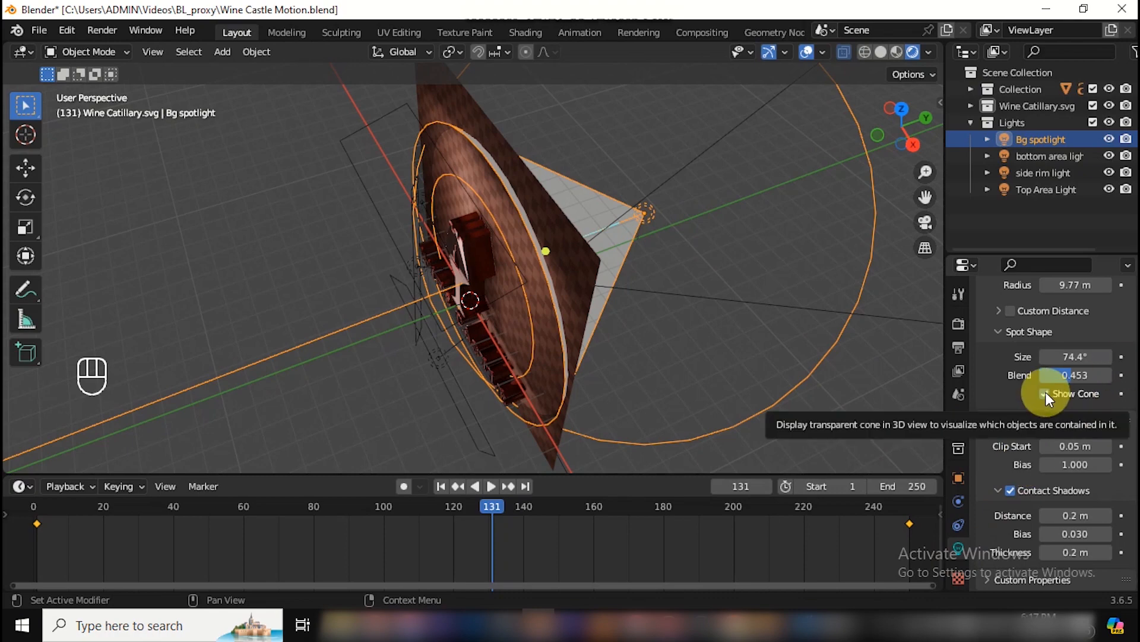
click(1045, 392)
drag(1073, 285, 1087, 285)
key(KP_1)
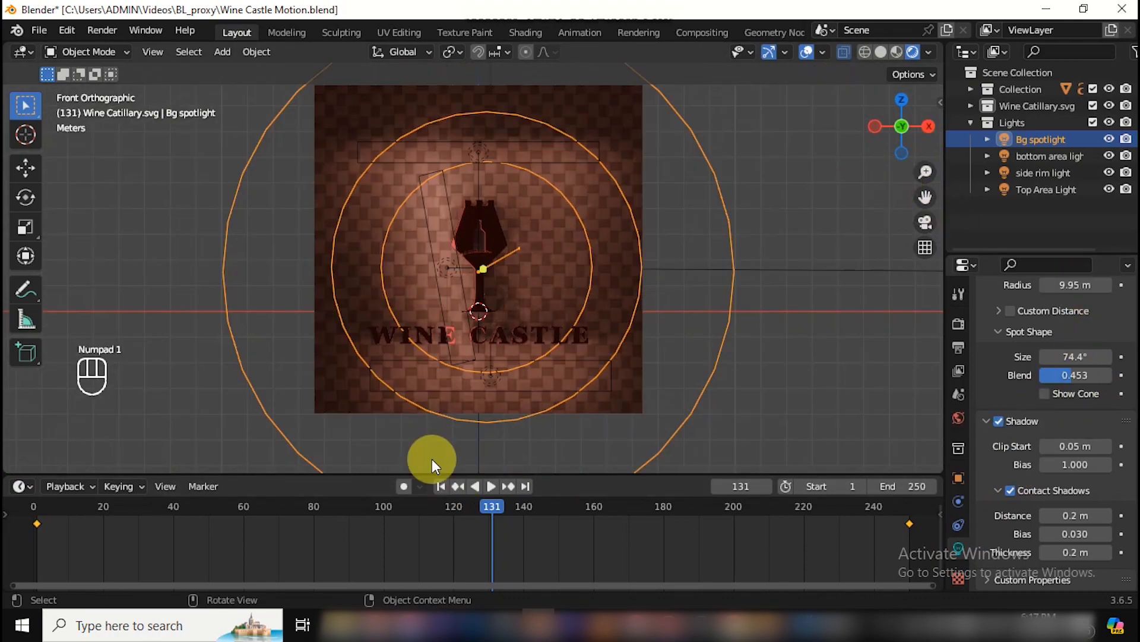
Step: Keyframe the Top Area Light's white colour at frame 1
key(space)
click(441, 486)
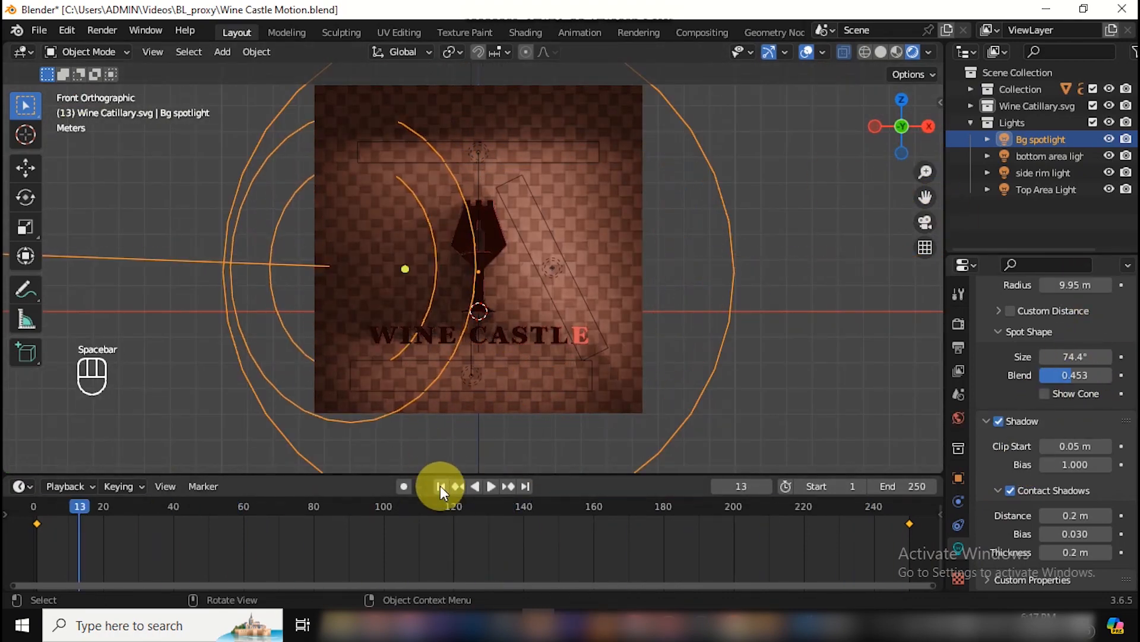
click(1047, 189)
scroll(1075, 356, up, 2)
click(1121, 361)
Step: At frame 100, change the Top Area Light's colour to orange FF9E34 and keyframe it
click(746, 486)
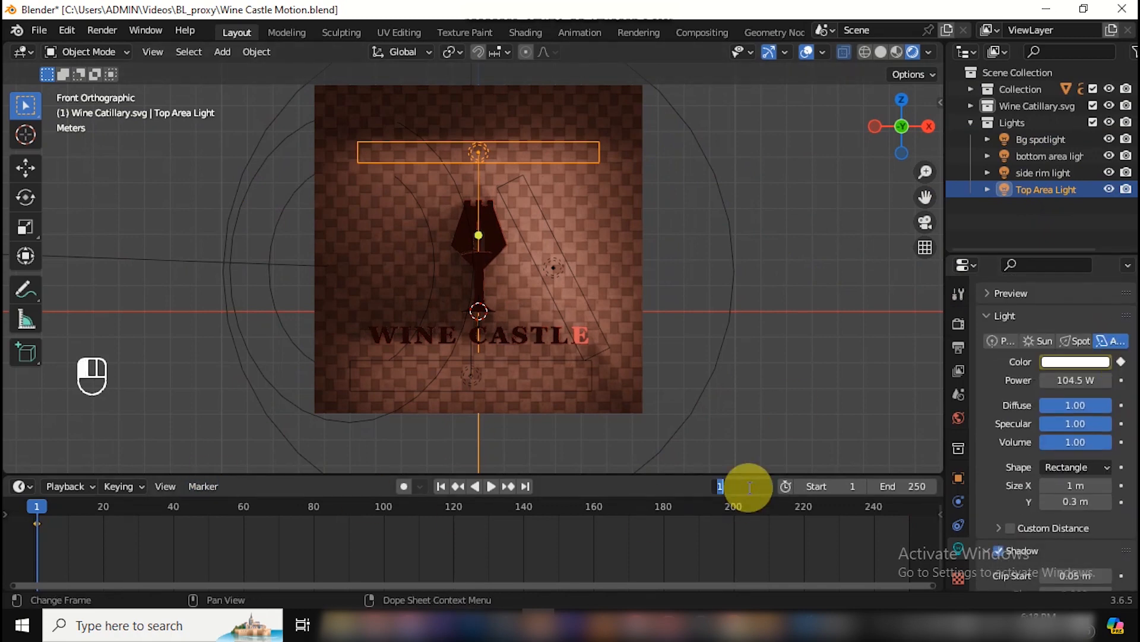
text(100)
key(Return)
click(1075, 361)
drag(1026, 201, 1017, 210)
click(1121, 361)
drag(237, 526, 593, 553)
Step: At frame 200, change the Top Area Light's colour to red-orange and keyframe it
click(735, 486)
text(200)
key(Return)
click(1075, 361)
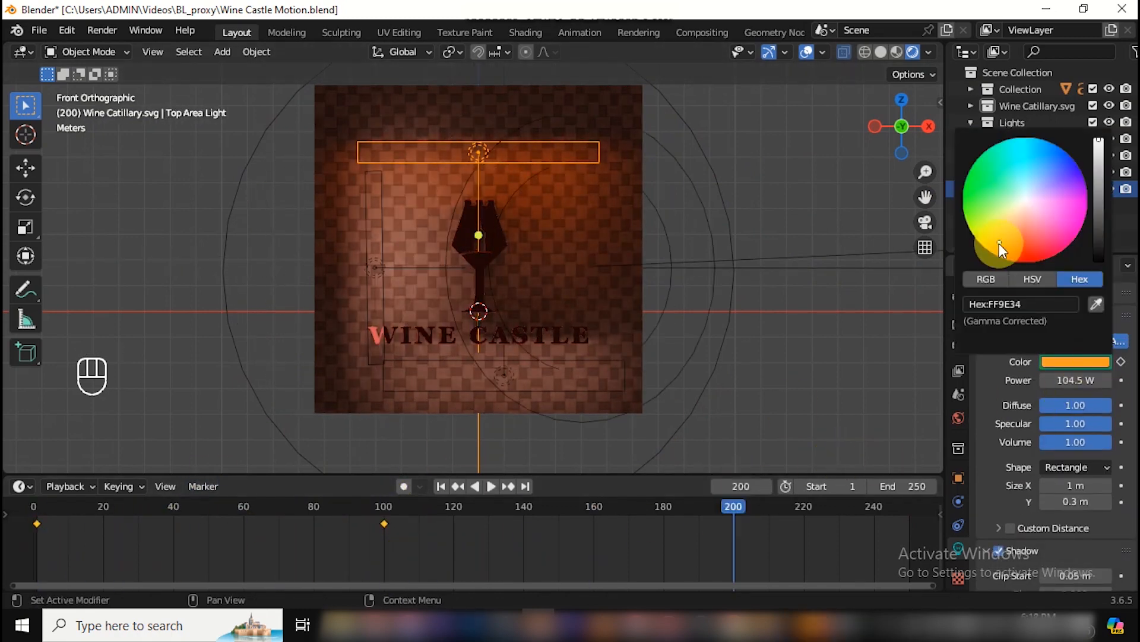
drag(999, 243, 1050, 244)
click(1120, 362)
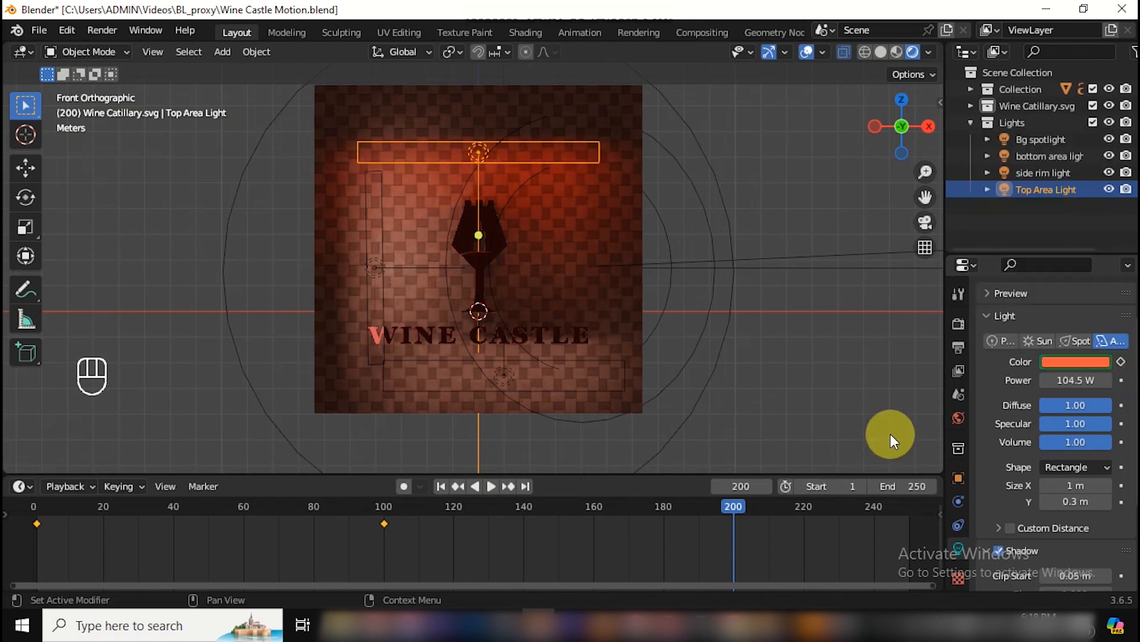
Step: Move the Top Area Light's colour keyframe from frame 200 to frame 150
drag(700, 511, 770, 508)
click(745, 486)
text(180)
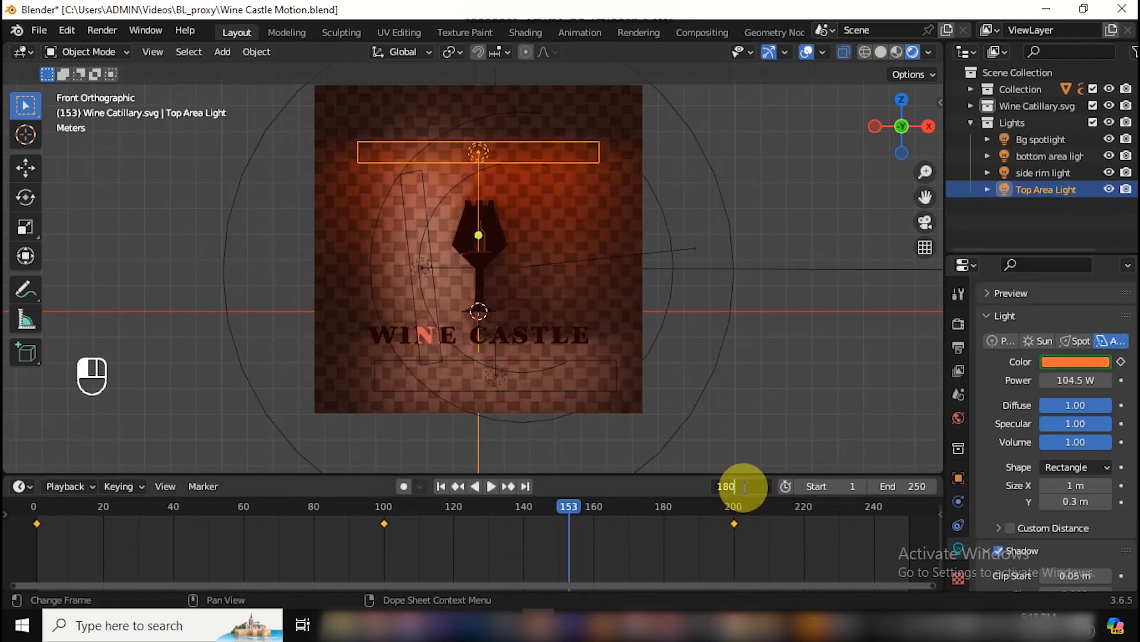
click(734, 523)
key(g)
click(559, 529)
Step: Move the Top Area Light's colour keyframe from frame 100 to frame 75
click(739, 485)
text(75)
key(Return)
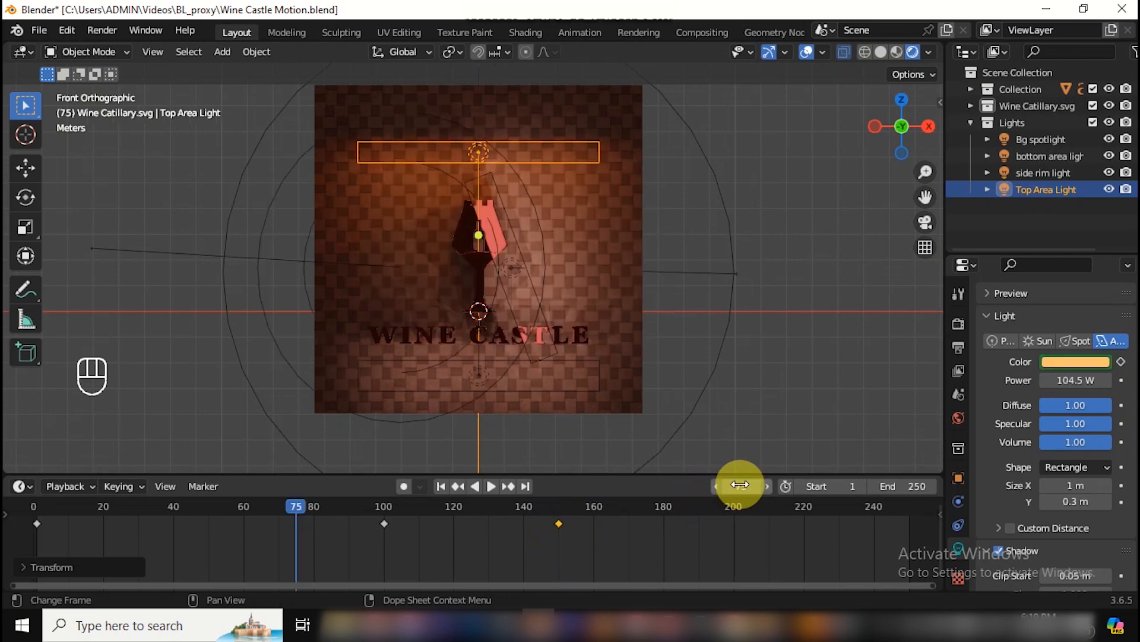
click(384, 524)
key(g)
click(275, 529)
Step: Copy the Top Area Light's frame 1 colour keyframe to frame 215 and play back the result
click(749, 487)
text(225)
key(Return)
click(750, 488)
text(215)
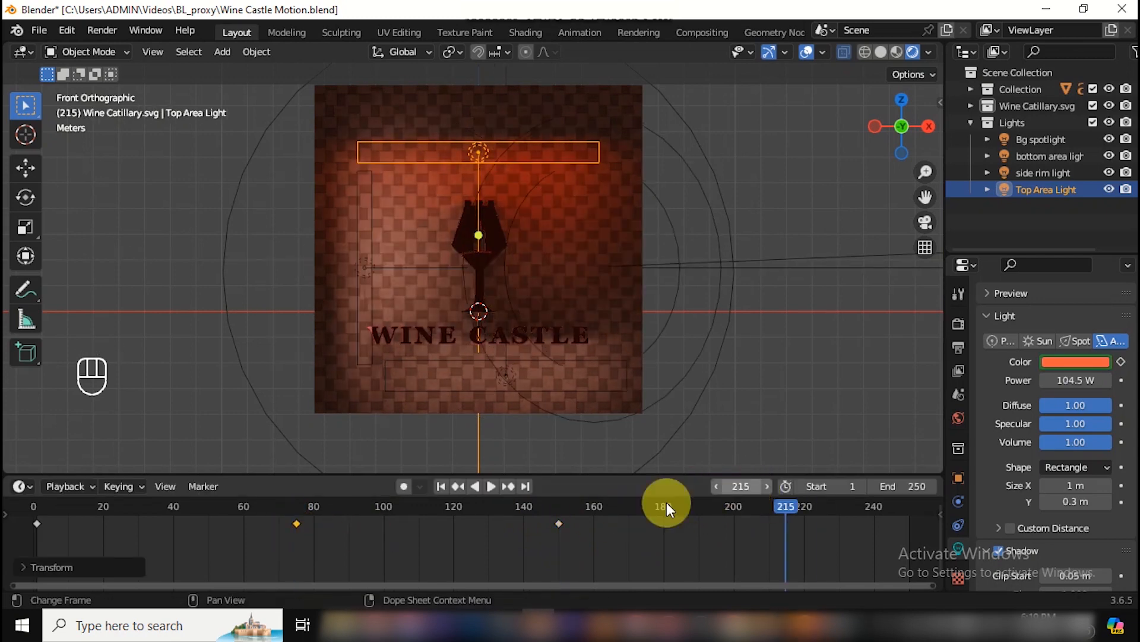
click(37, 522)
key(ctrl+c)
key(ctrl+c)
key(ctrl+v)
key(space)
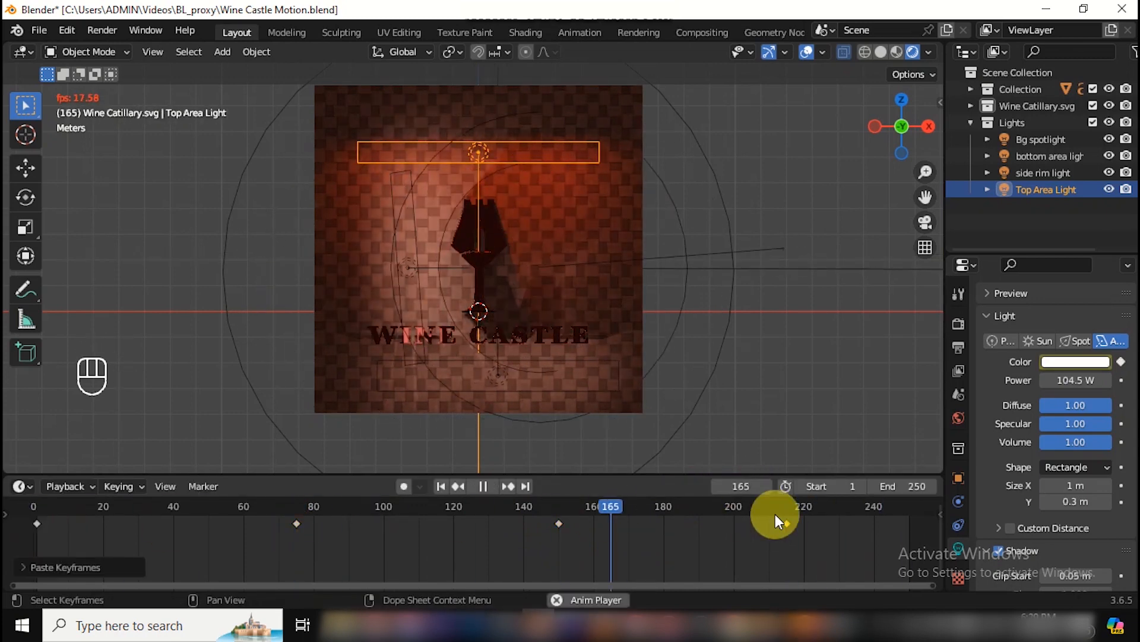
click(441, 486)
Step: Keyframe the Bg spotlight's white colour at frame 1
click(1040, 140)
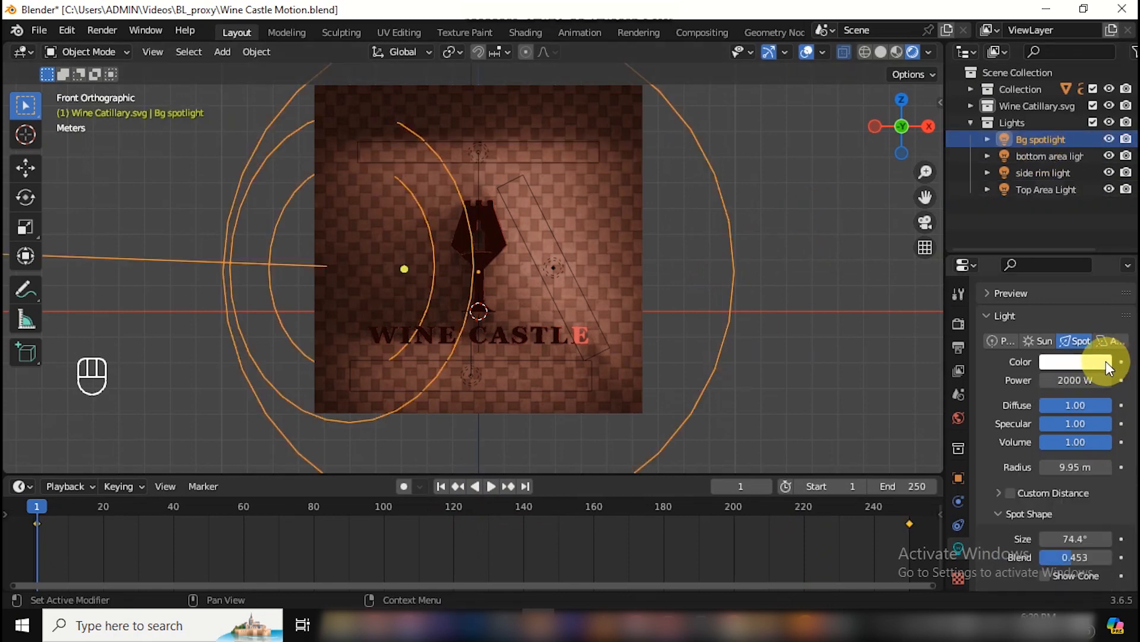
click(1120, 362)
key(space)
key(space)
Step: At frame 125, change the Bg spotlight's colour to cyan and keyframe it
click(746, 487)
text(125)
key(Return)
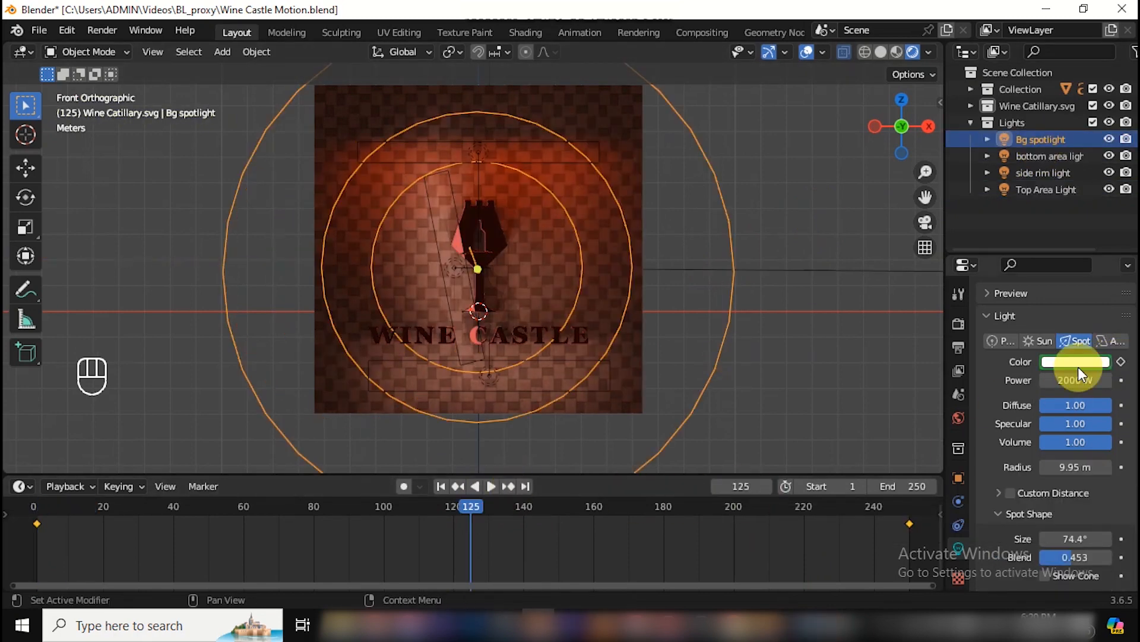
click(1079, 369)
click(1121, 362)
Step: Copy the Bg spotlight's frame 1 keyframe to frame 215 and return to the first frame
click(737, 485)
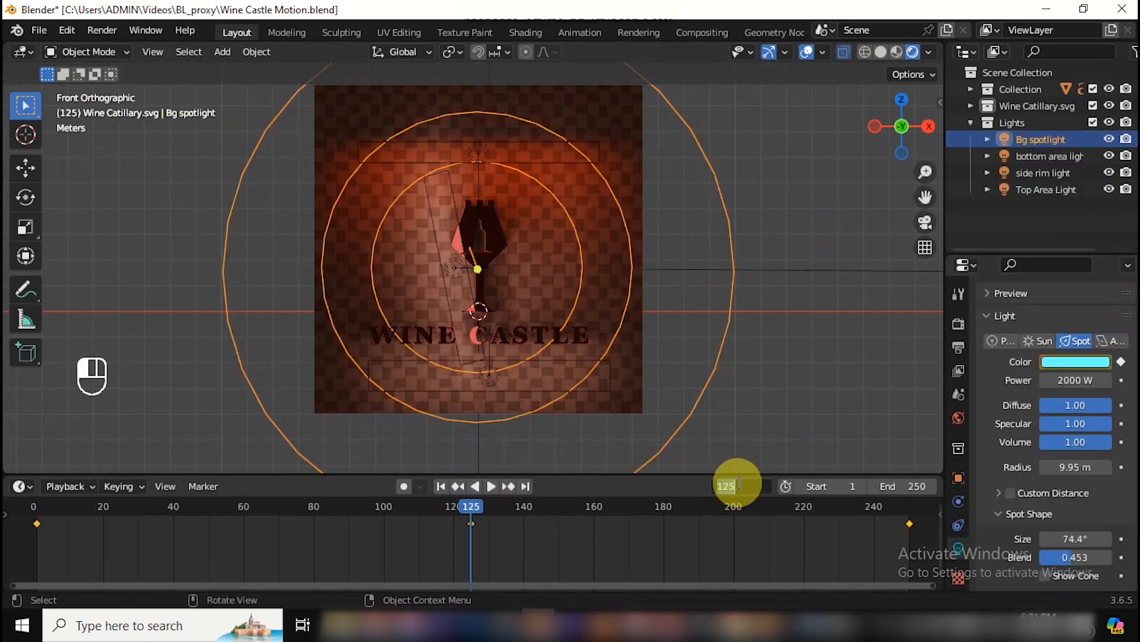
text(215)
key(Return)
click(37, 522)
key(ctrl+c)
key(ctrl+v)
click(440, 486)
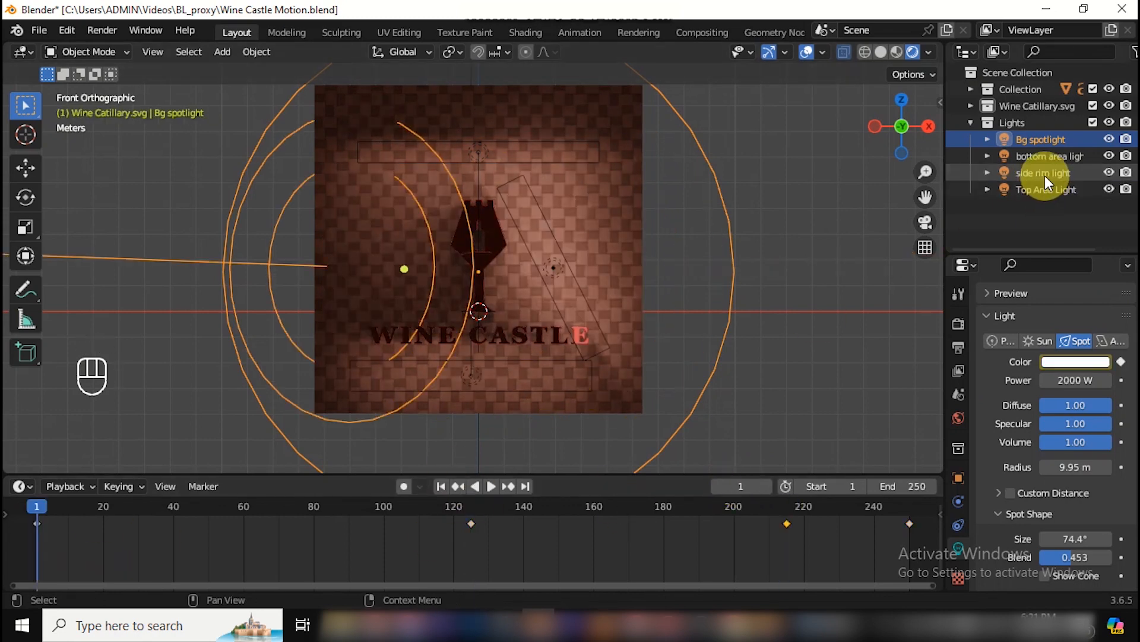
click(1045, 174)
click(1088, 364)
click(1044, 196)
key(ctrl+z)
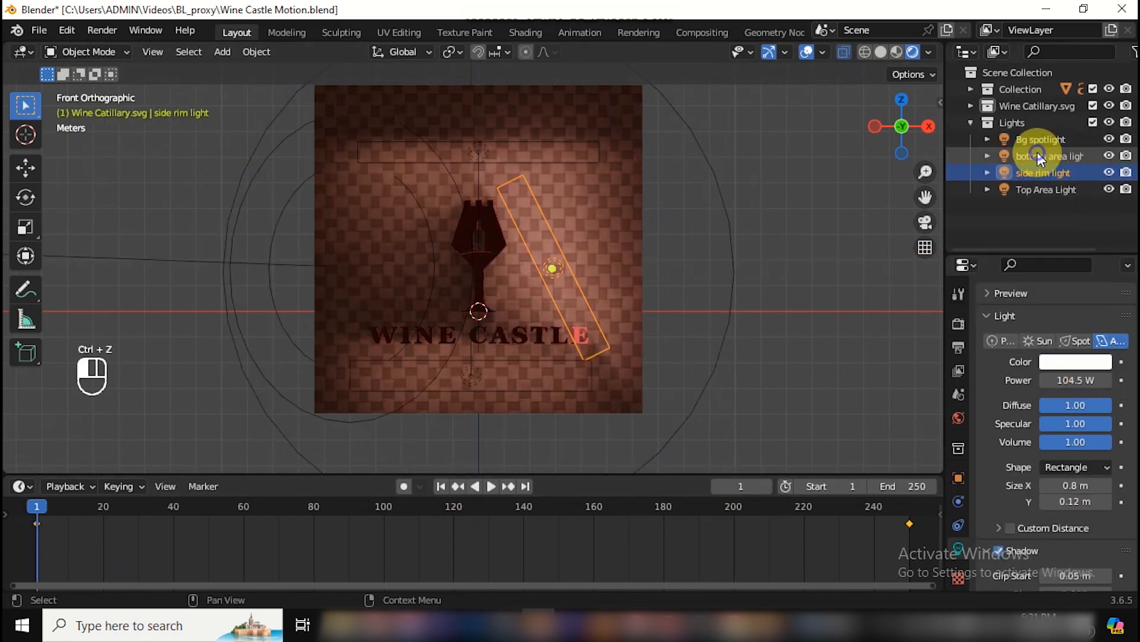
Step: Keyframe the bottom area light's near-white colour FFF1F4 at frame 215 and play back the animation
click(1040, 157)
click(1085, 362)
drag(1004, 212, 1034, 178)
drag(37, 506, 785, 489)
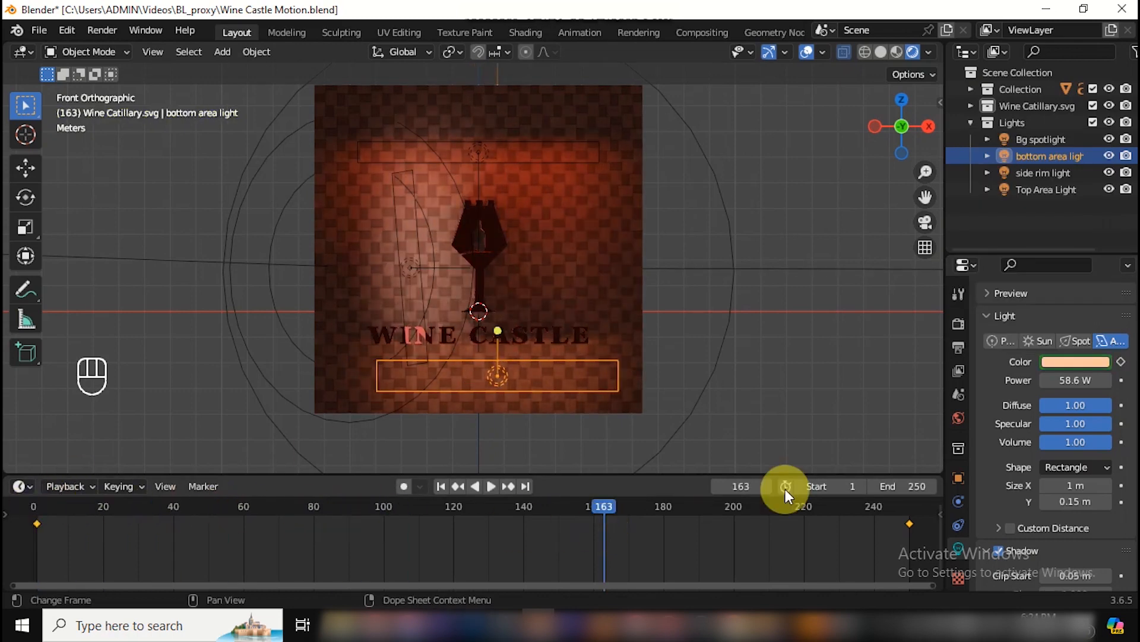
click(1099, 362)
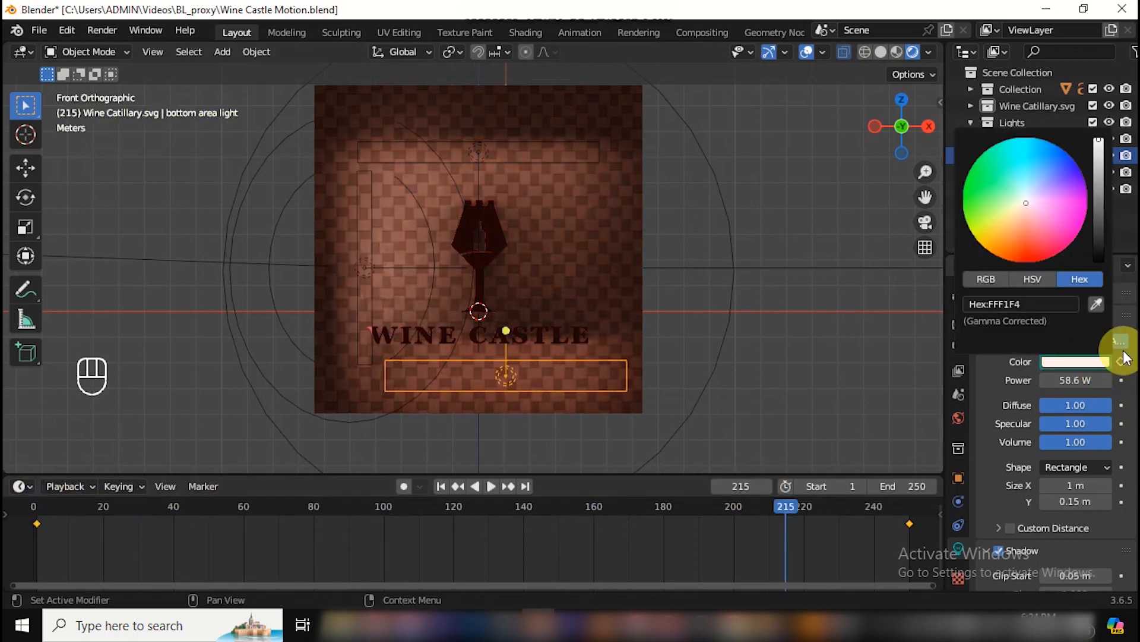
click(1121, 361)
key(space)
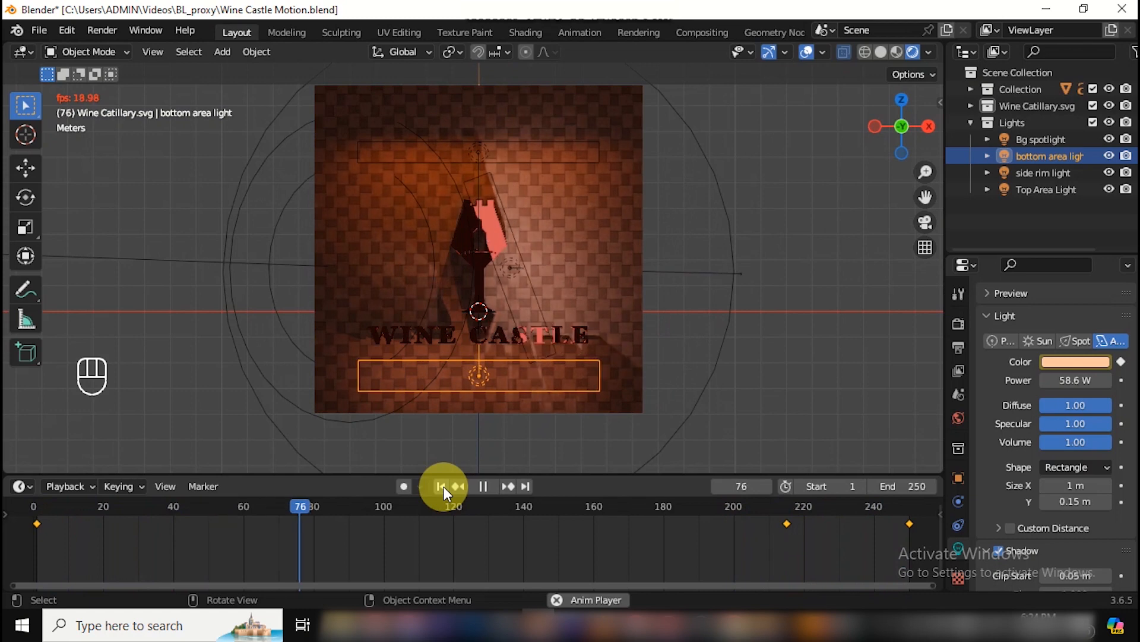
key(space)
Step: Add a mesh cube at the logo and scale it up uniformly to about 5.145
drag(918, 139, 872, 156)
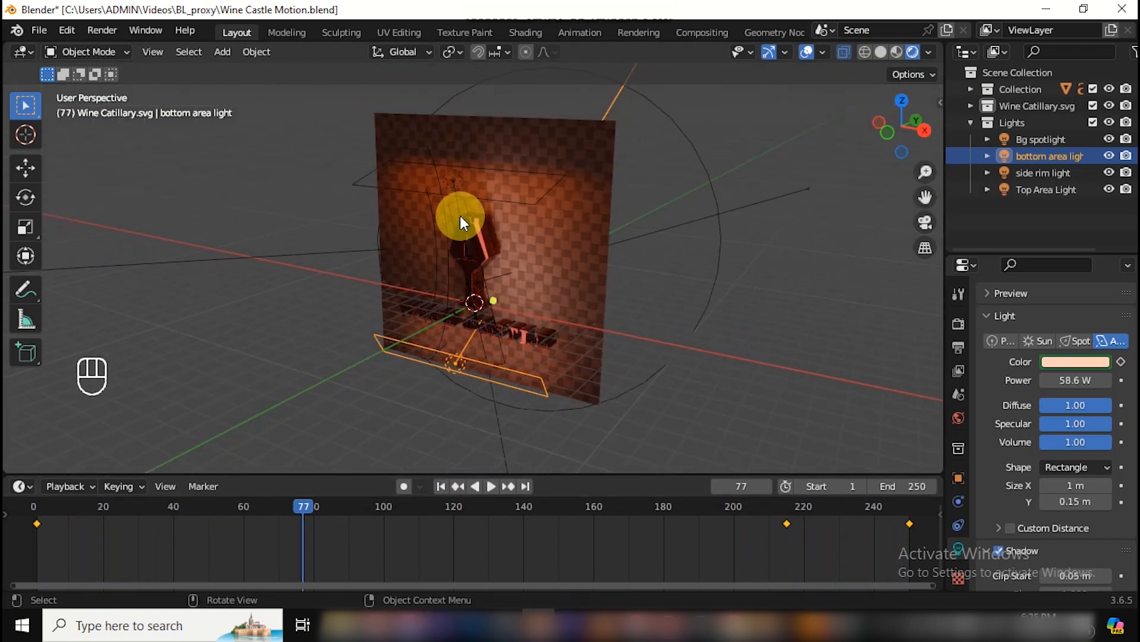
key(shift+a)
mouse_move(405, 66)
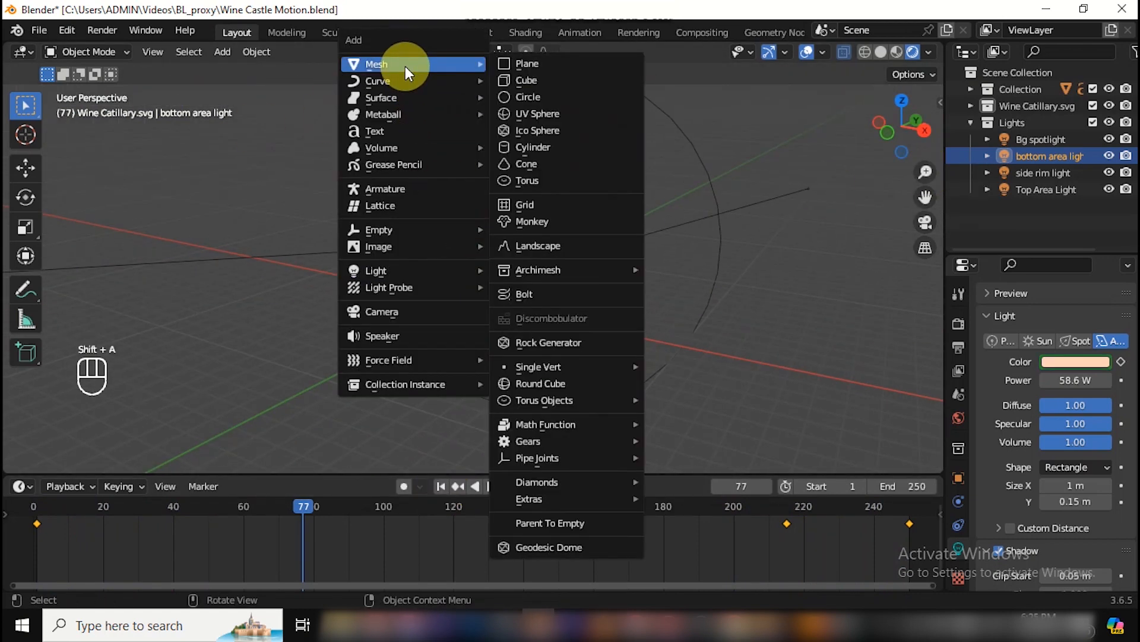
click(530, 79)
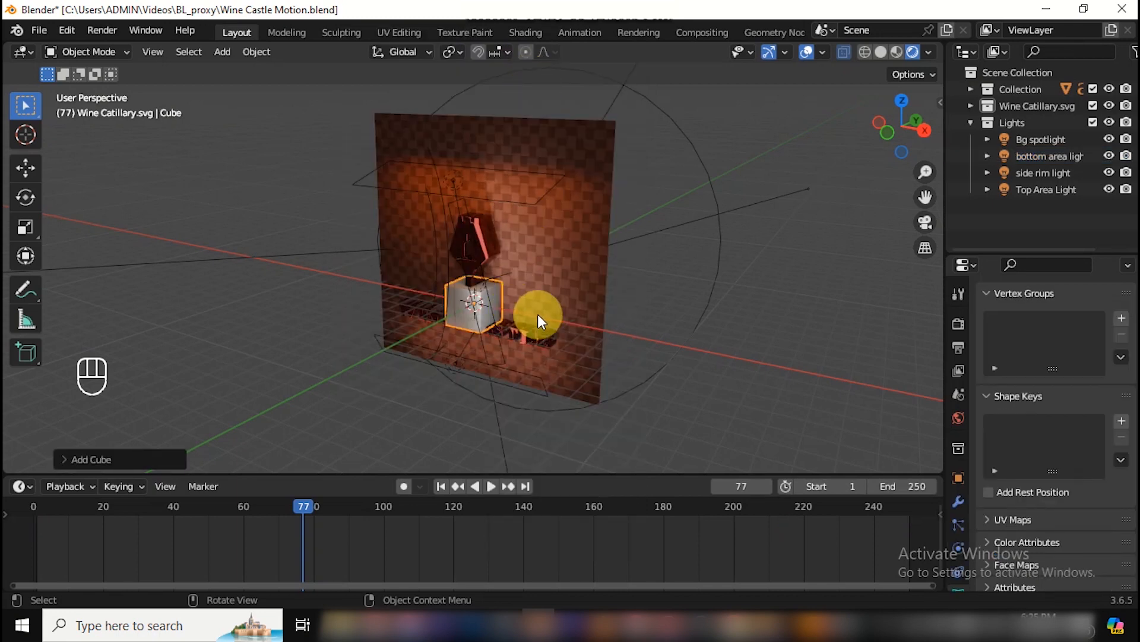
key(s)
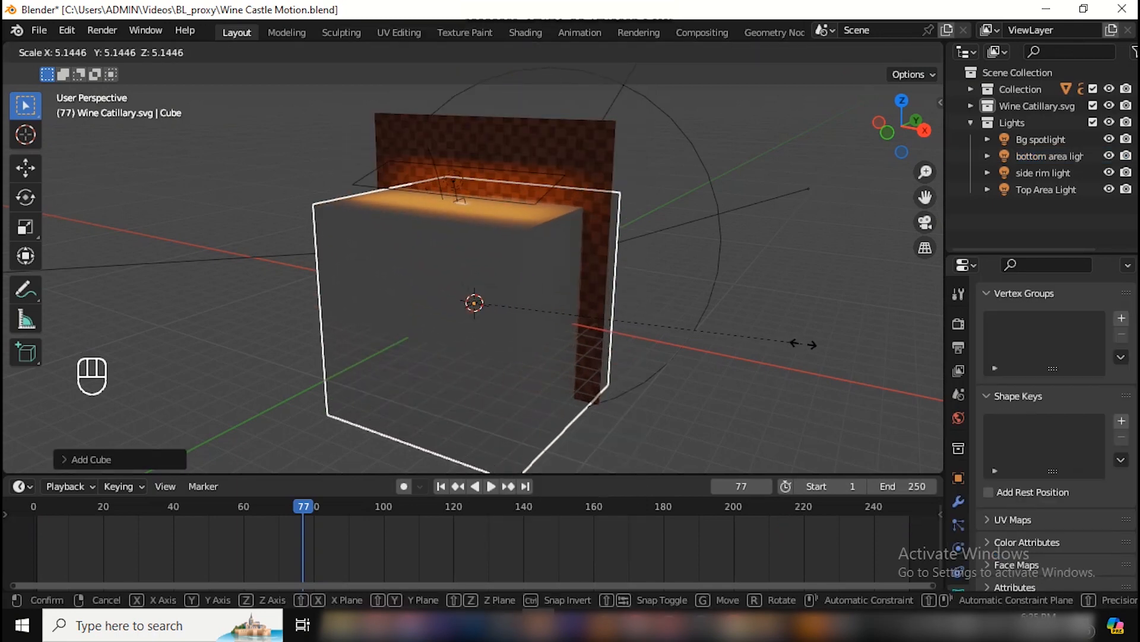
click(804, 344)
Step: Move the cube up about 1.1 m along the Z axis
key(g)
key(z)
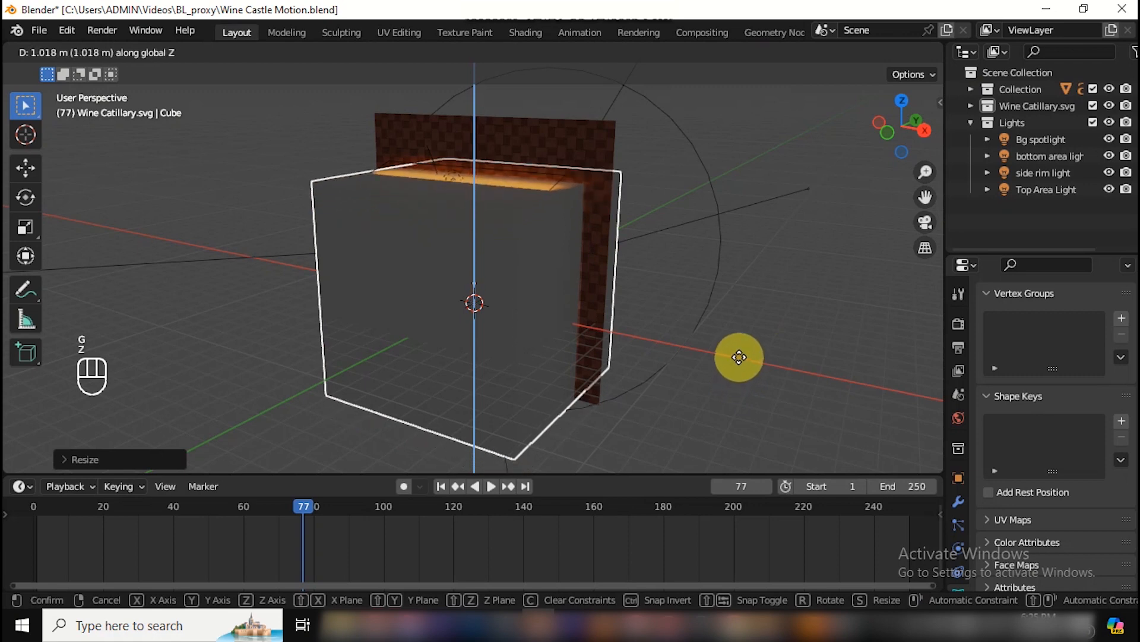
click(740, 358)
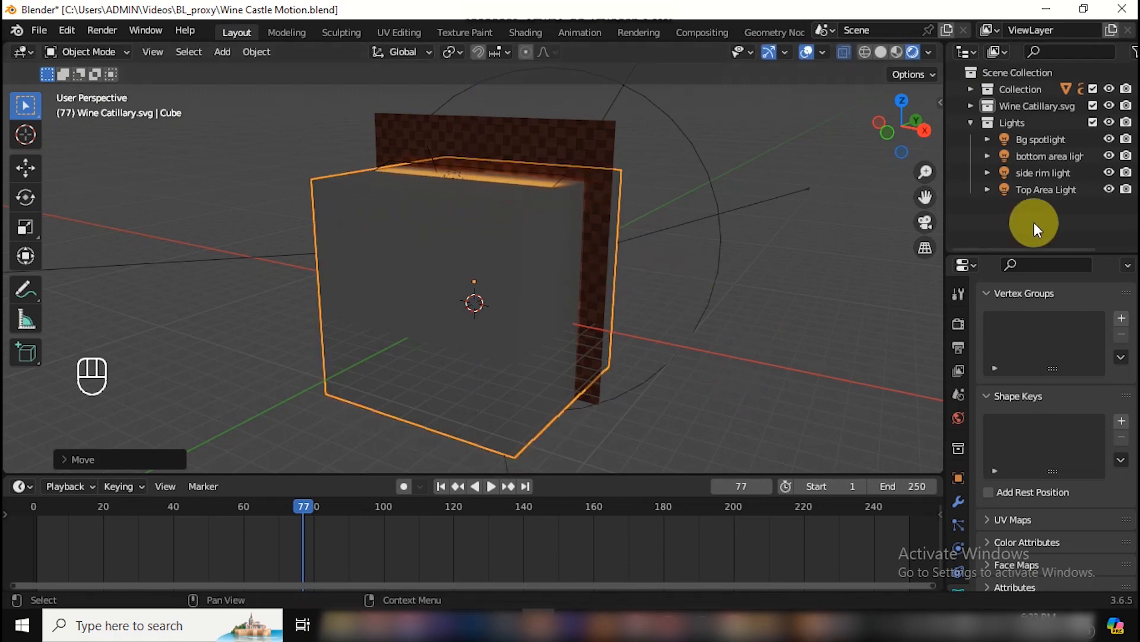
Step: Set the cube's viewport display type to Wire so the logo scene shows through it
drag(1051, 257, 1043, 183)
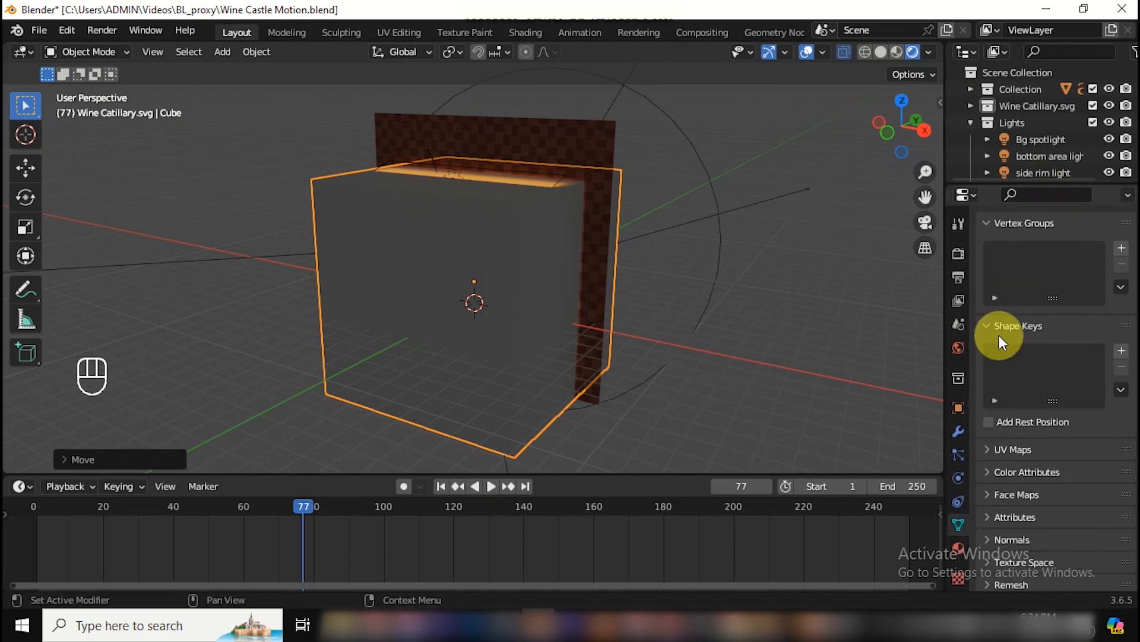
click(958, 410)
scroll(1128, 458, down, 2)
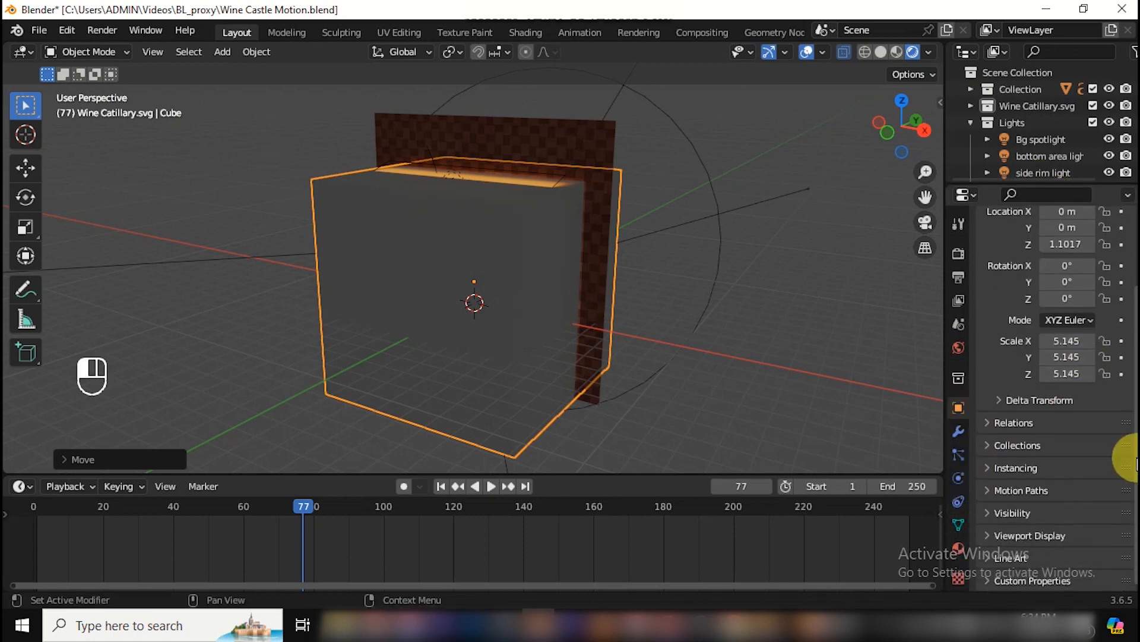
click(990, 538)
scroll(989, 538, down, 6)
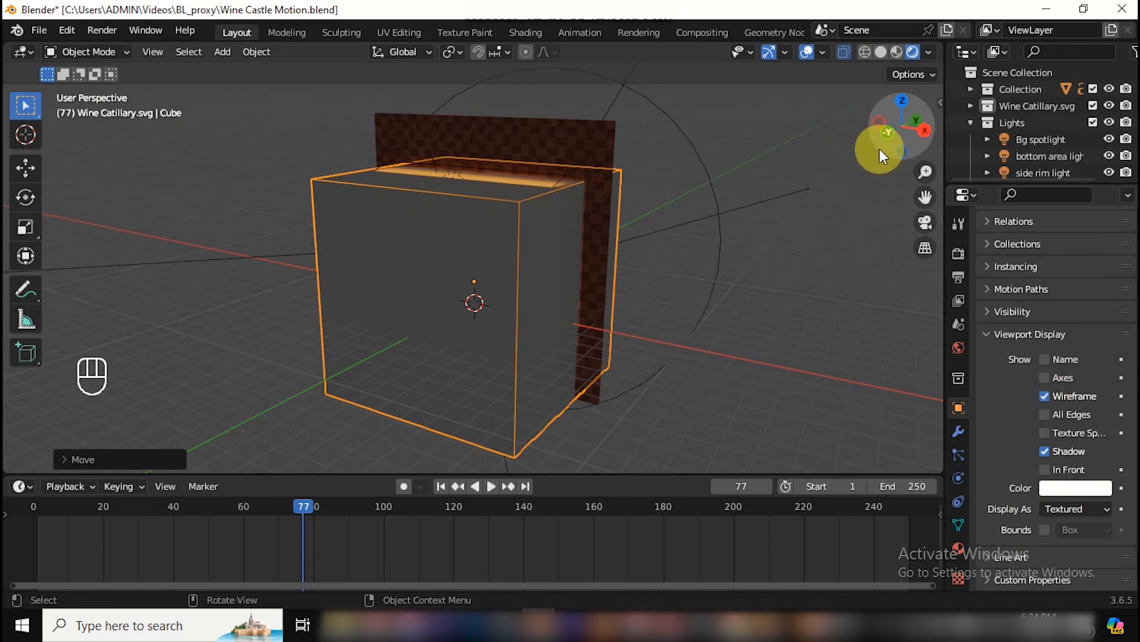
drag(883, 130, 856, 133)
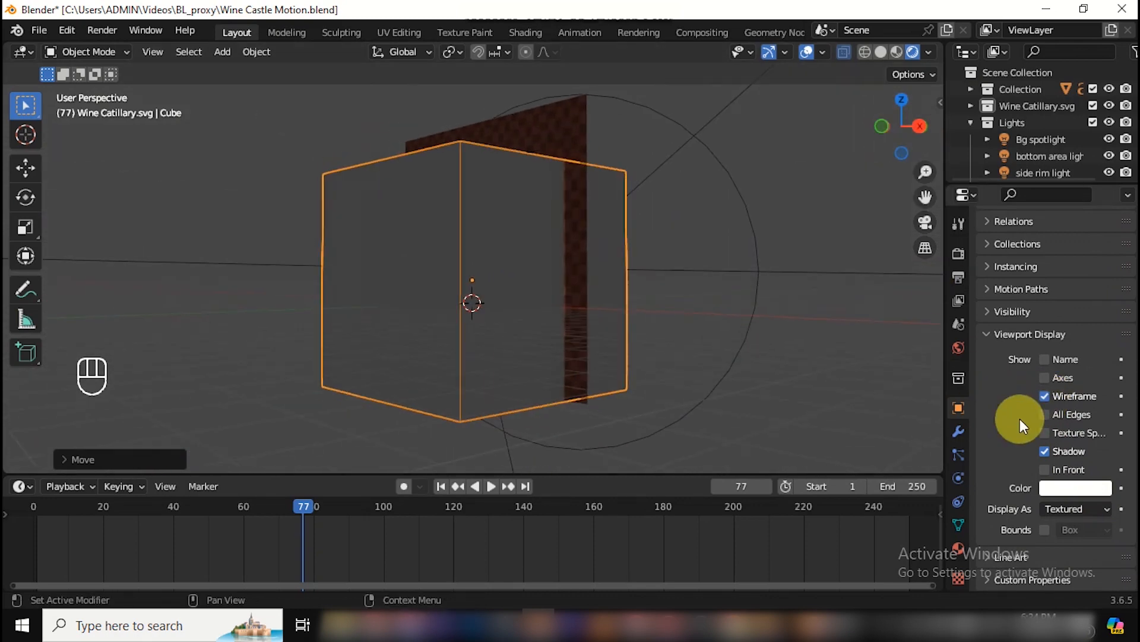
click(1100, 508)
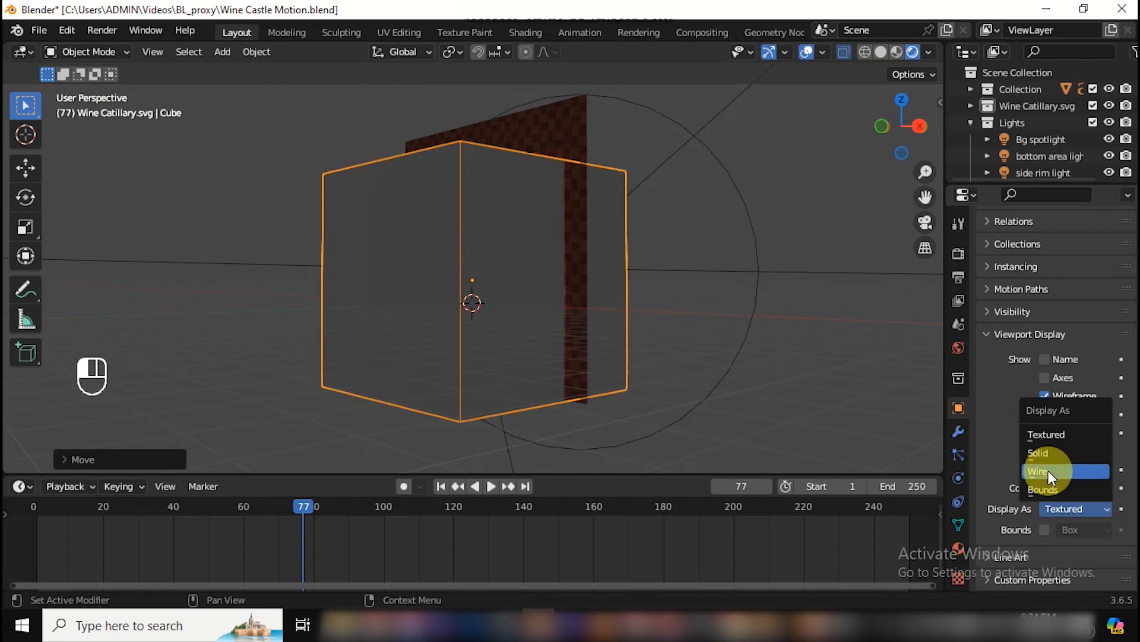
click(1049, 471)
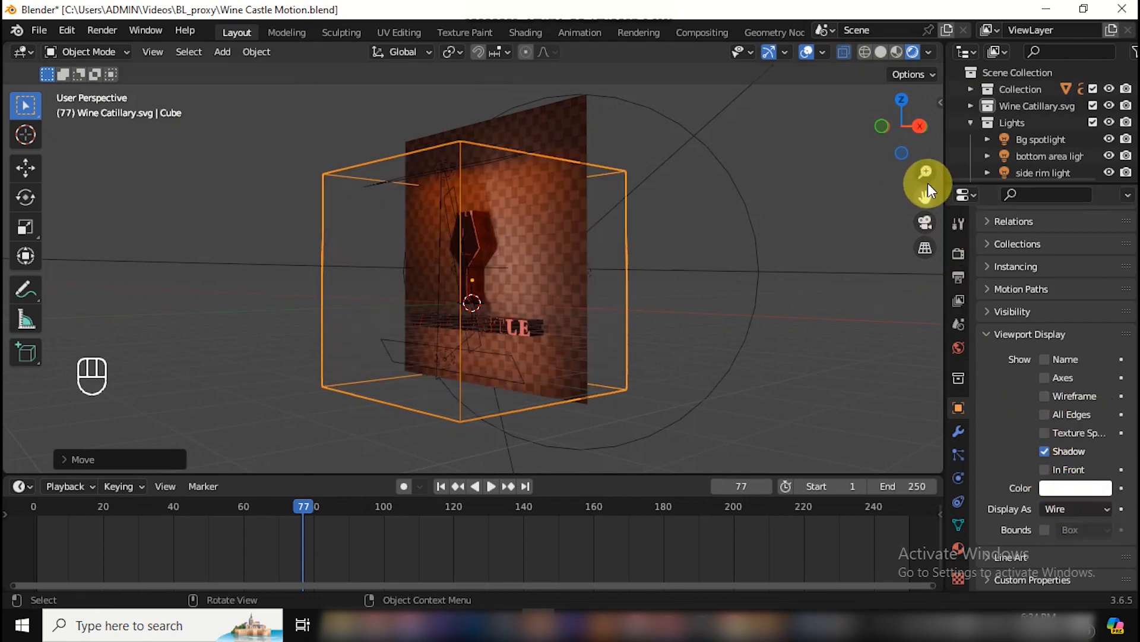
mouse_move(879, 125)
mouse_down()
mouse_move(862, 126)
mouse_move(883, 126)
mouse_up()
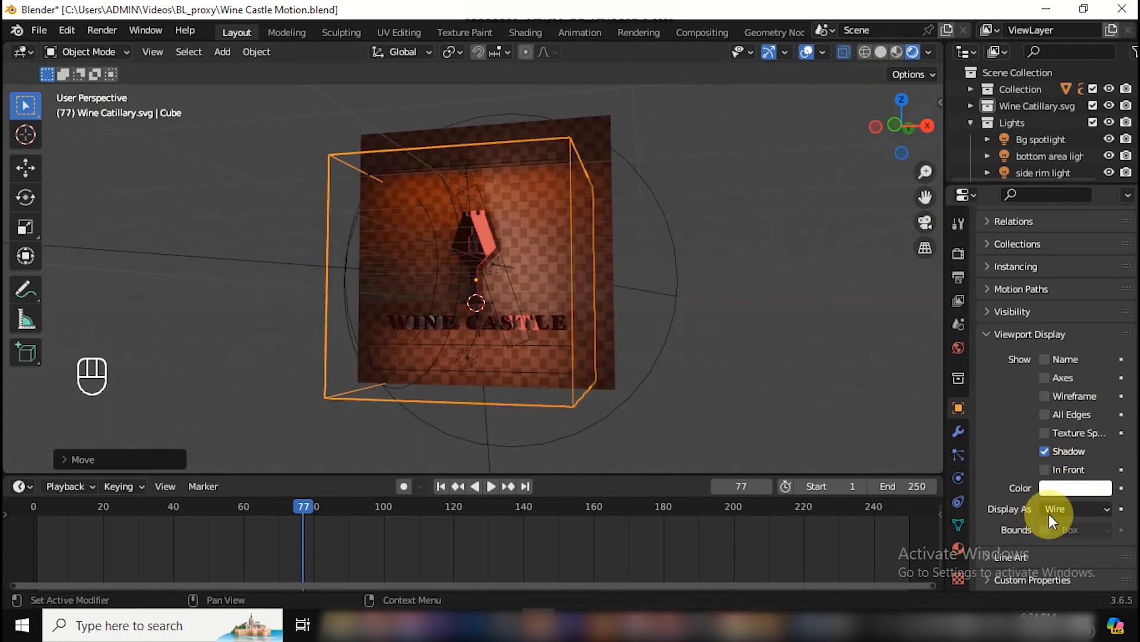
Step: Create a new material named Fog on the cube in the Shading workspace
click(530, 34)
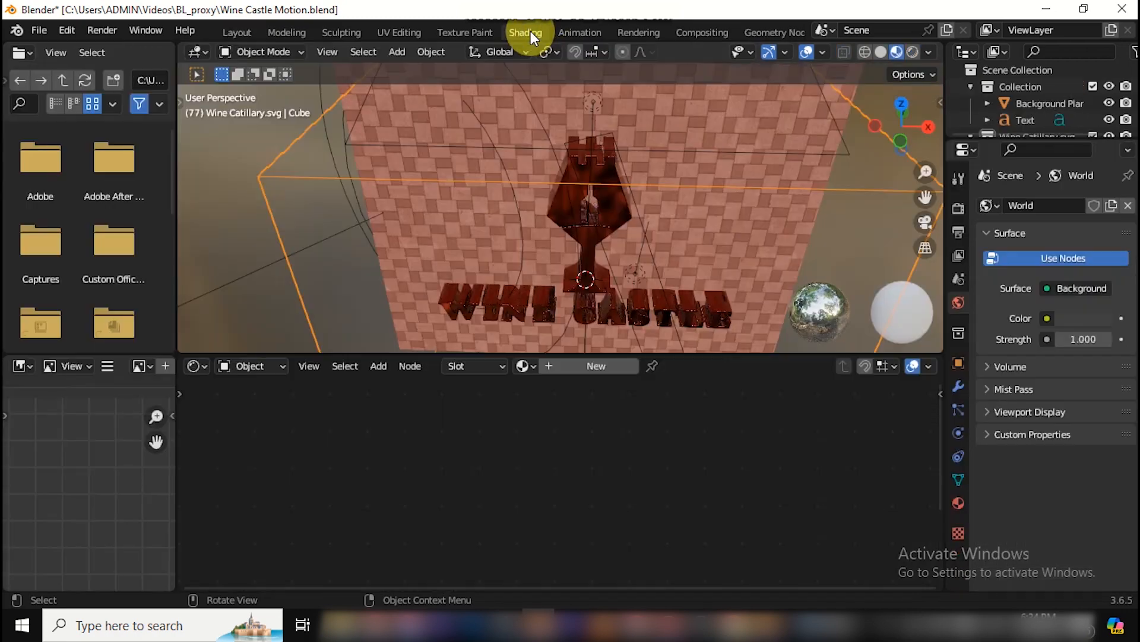
mouse_move(926, 171)
mouse_down()
mouse_move(924, 196)
mouse_move(925, 160)
mouse_up()
drag(901, 127, 890, 127)
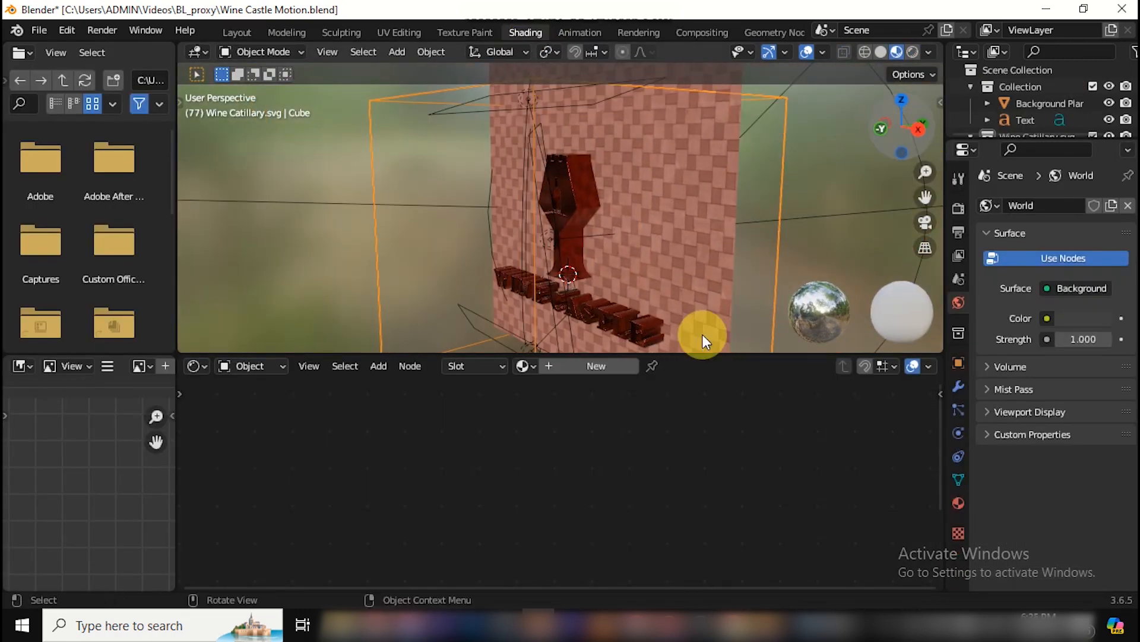
click(601, 367)
double_click(656, 366)
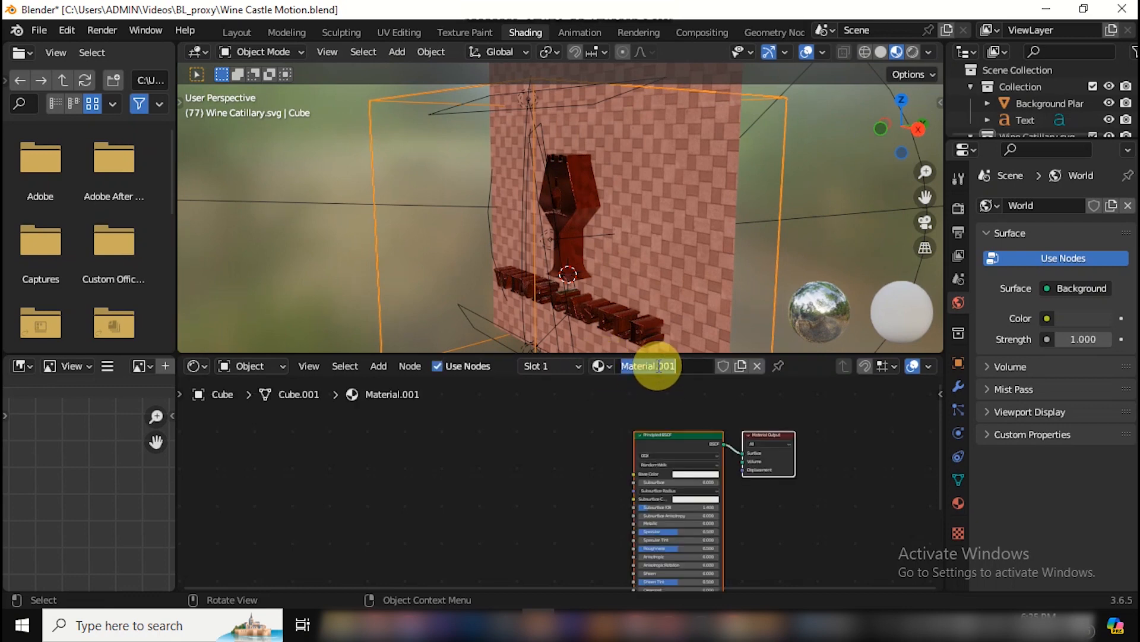
scroll(697, 429, up, 2)
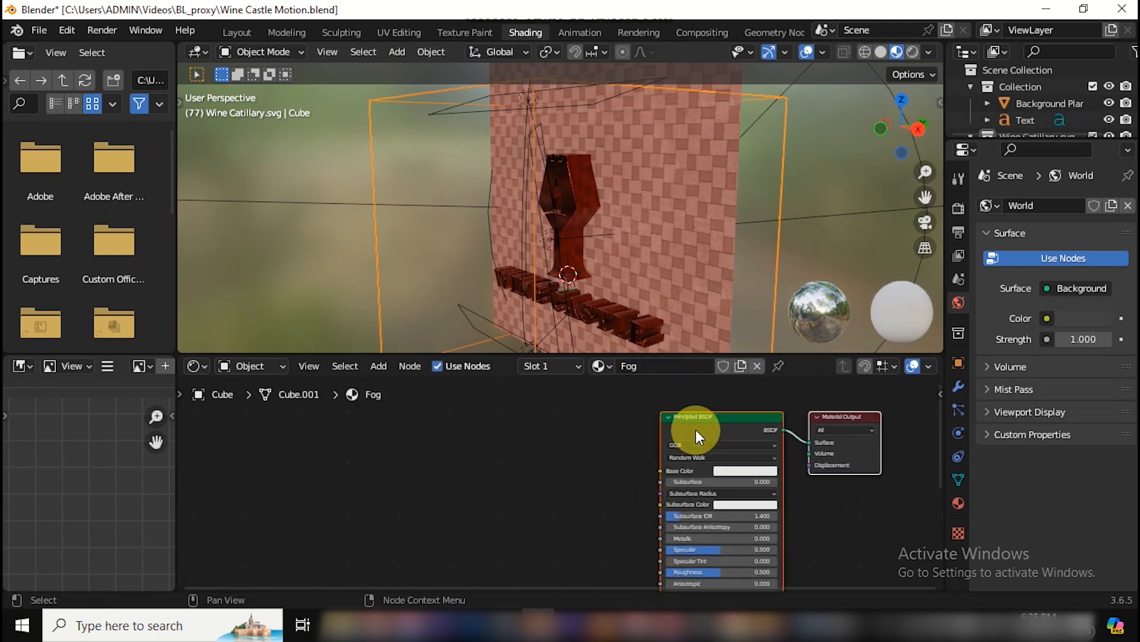
Step: Replace the Principled BSDF with a Principled Volume node and connect it to the Material Output's Volume input
click(378, 365)
text(volume)
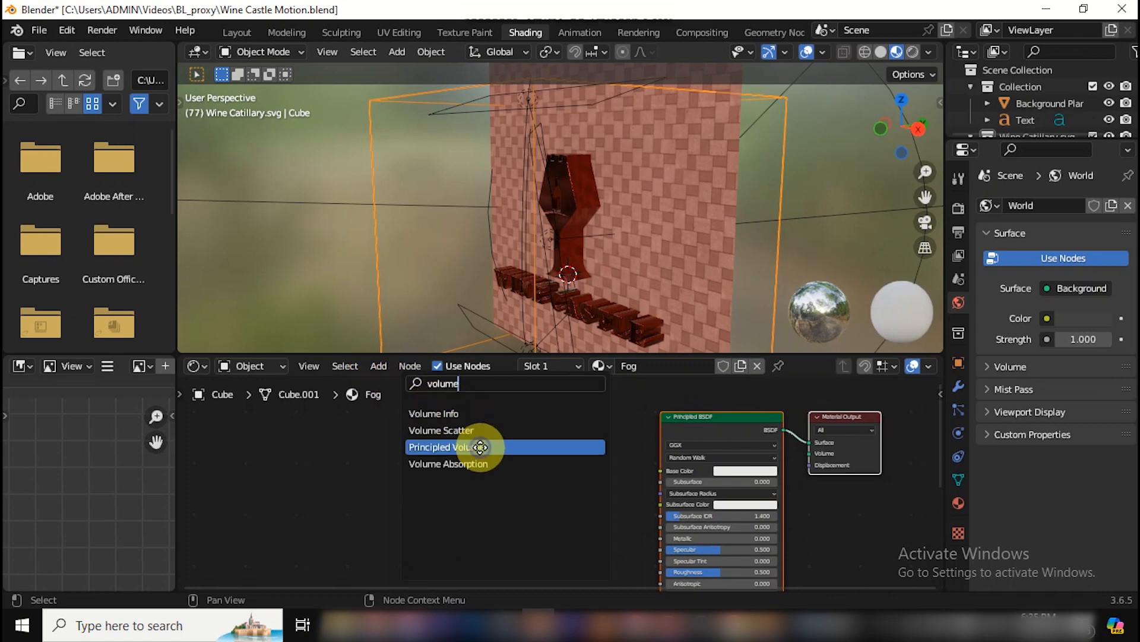
click(447, 446)
click(585, 462)
key(x)
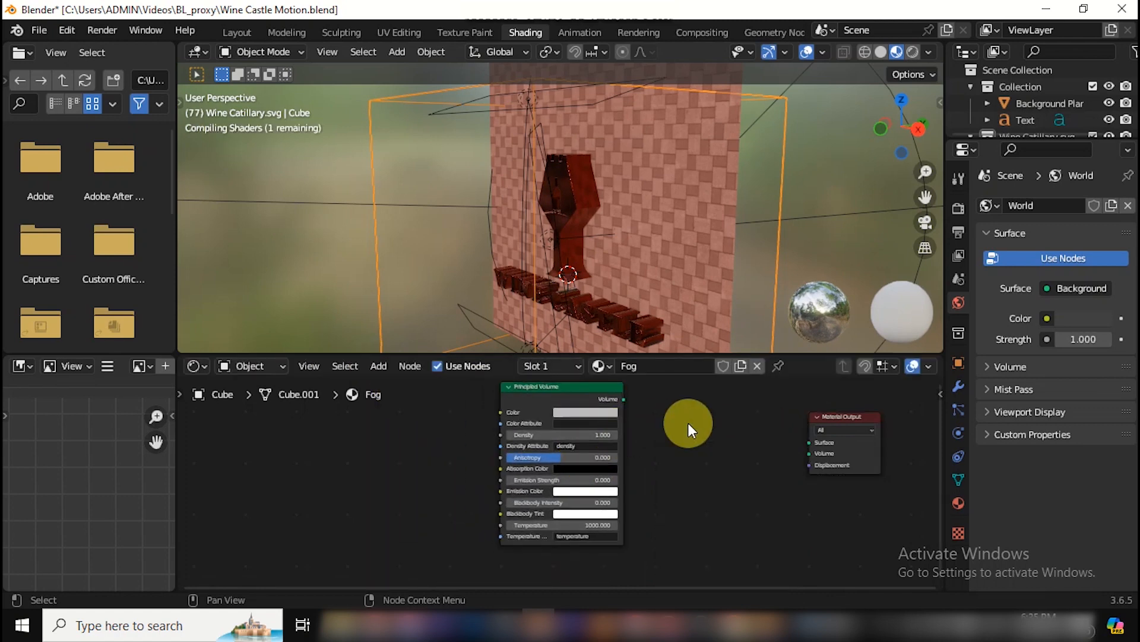
drag(624, 399, 806, 456)
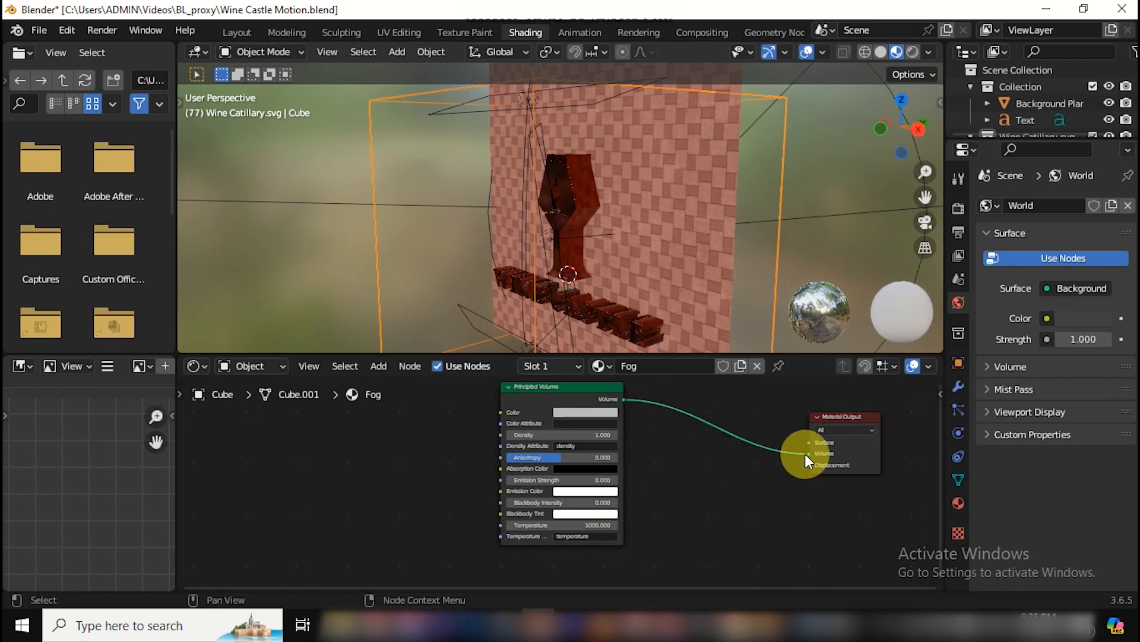
Step: Set the Principled Volume's density to 0.2
drag(925, 195, 914, 128)
scroll(583, 448, up, 2)
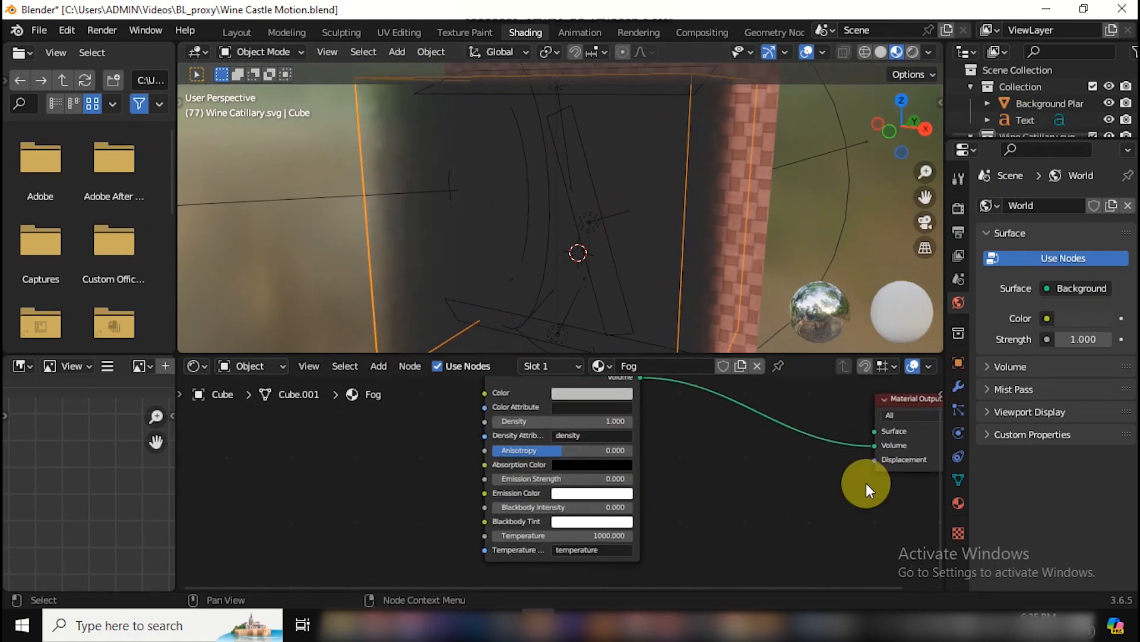
drag(939, 491, 942, 470)
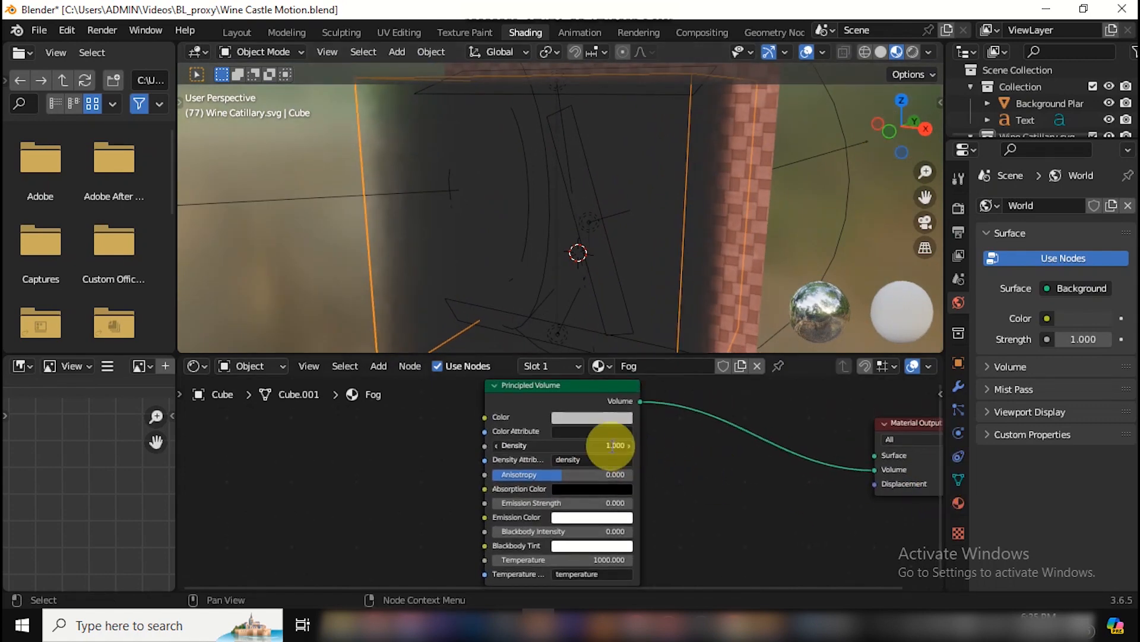
key(Return)
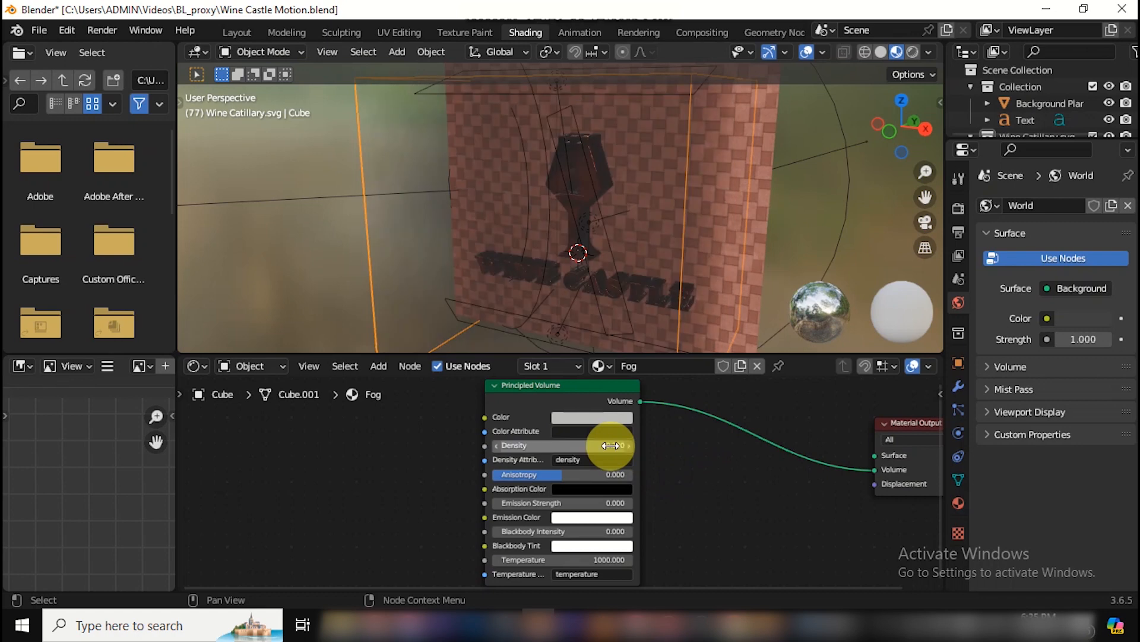
key(Return)
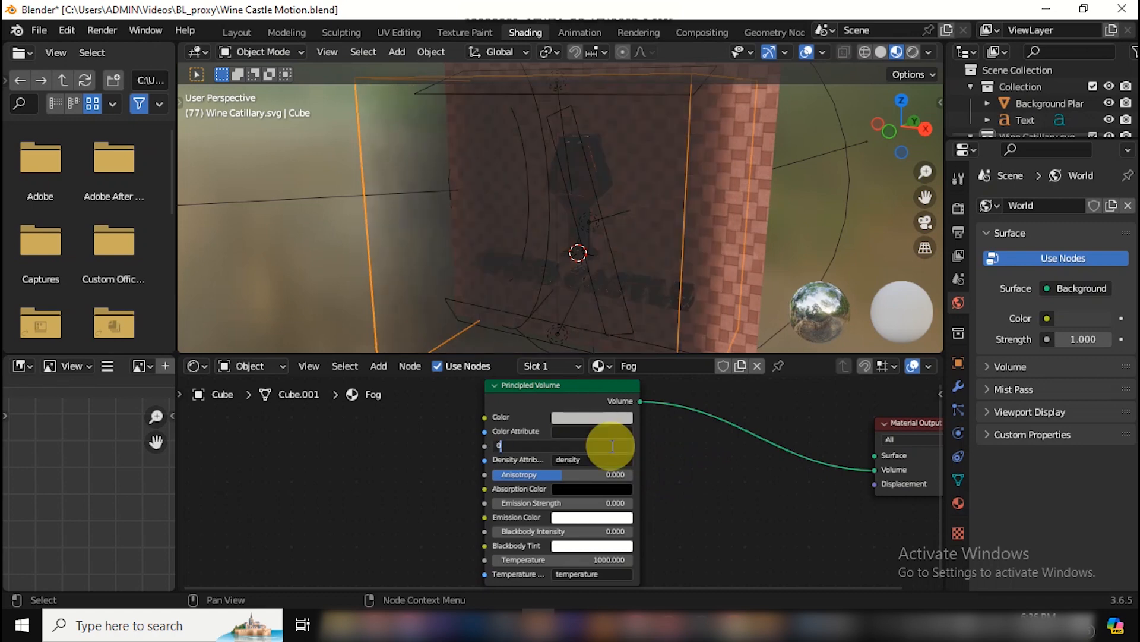
key(Return)
click(610, 446)
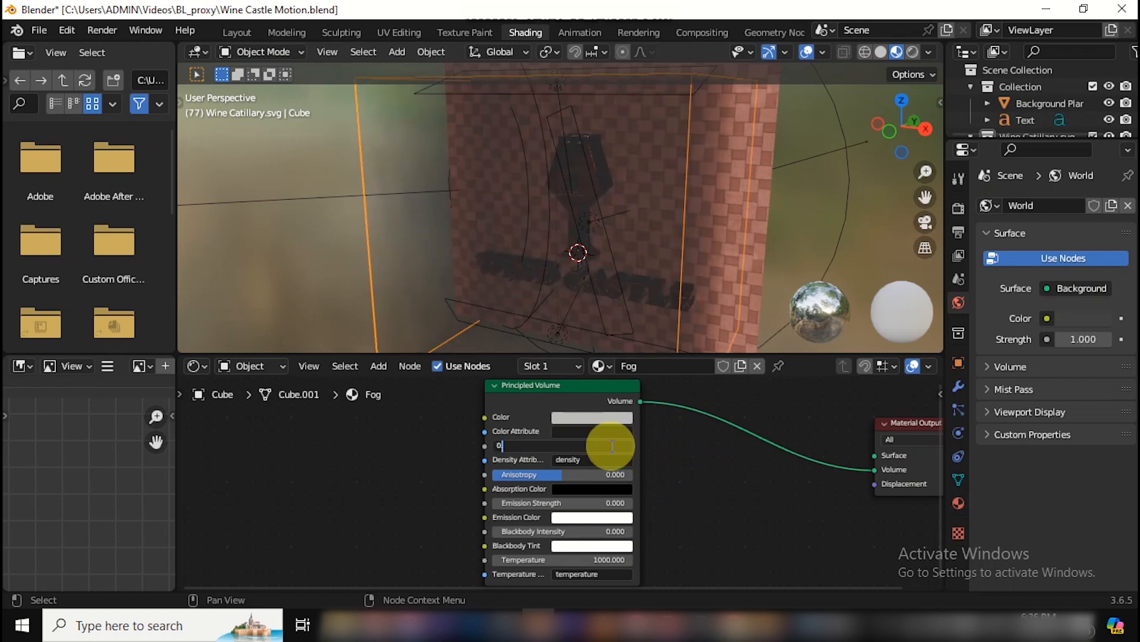
key(Return)
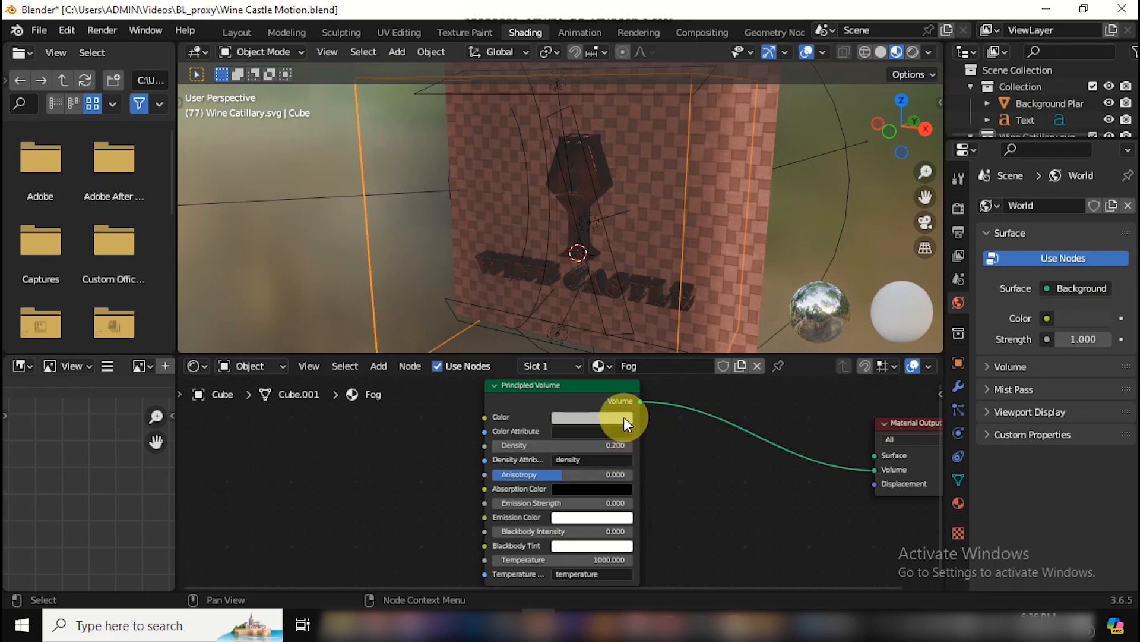
Step: Raise the Principled Volume's anisotropy to about 0.645
scroll(832, 457, down, 1)
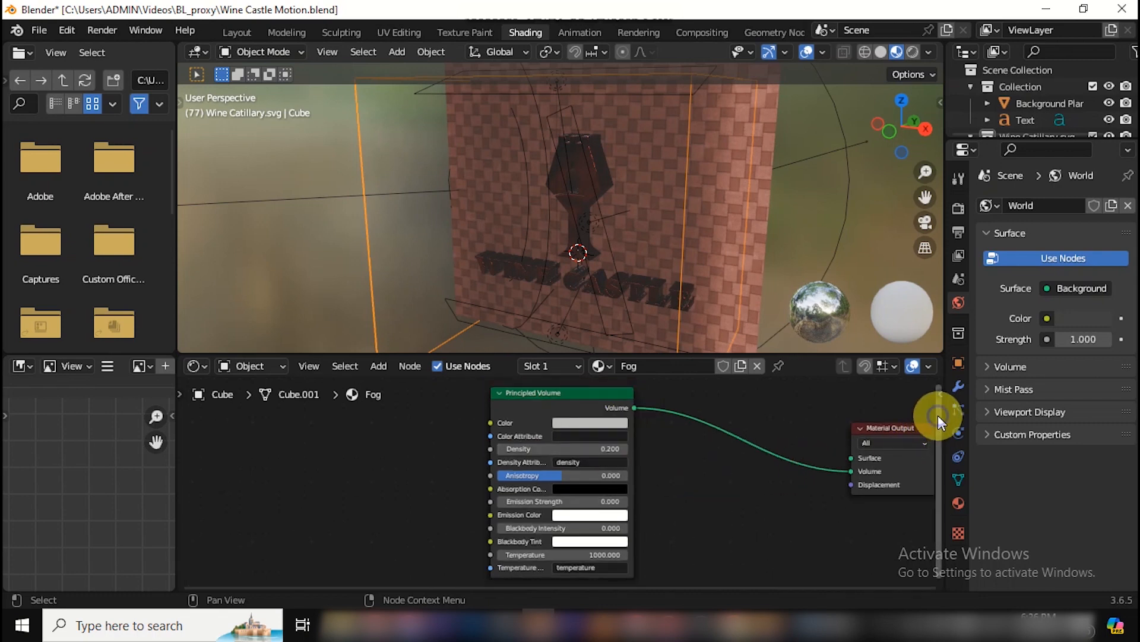
shift+scroll(938, 427, down, 1)
drag(563, 451, 621, 452)
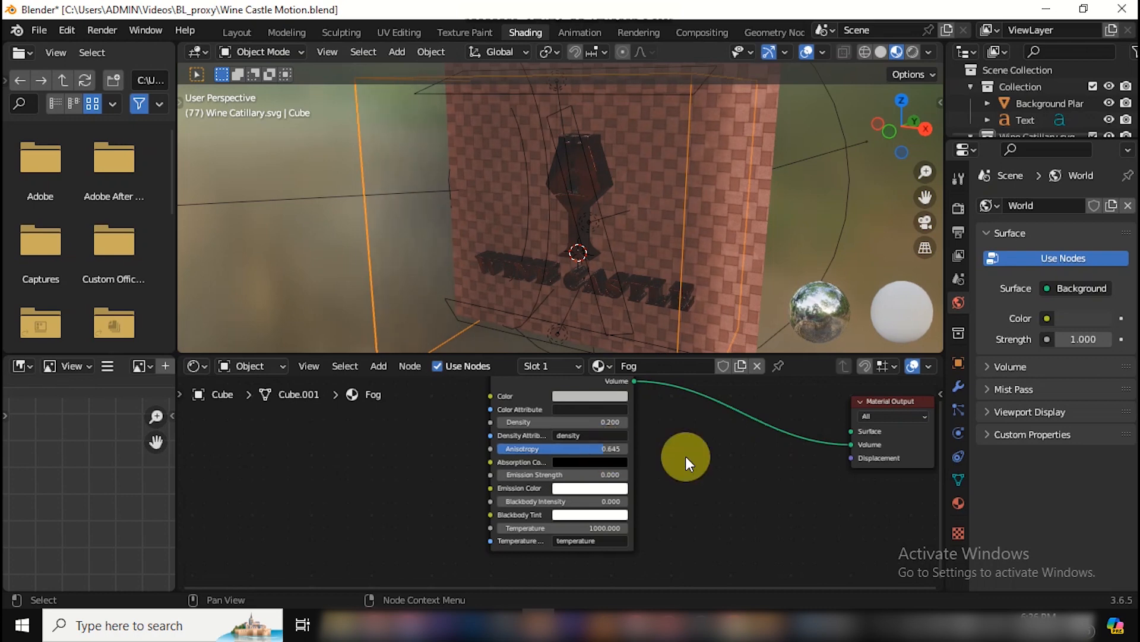
Step: Add a Mix Shader node on the link between the Principled Volume and the Material Output's Volume input
scroll(701, 421, down, 2)
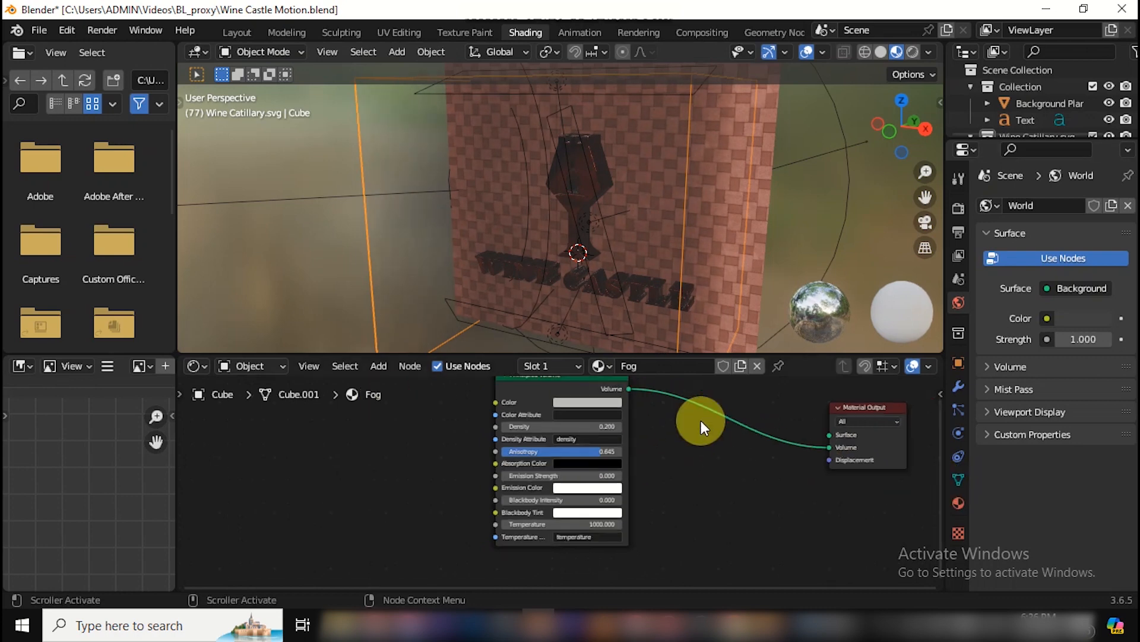
click(379, 366)
click(399, 384)
text(volu)
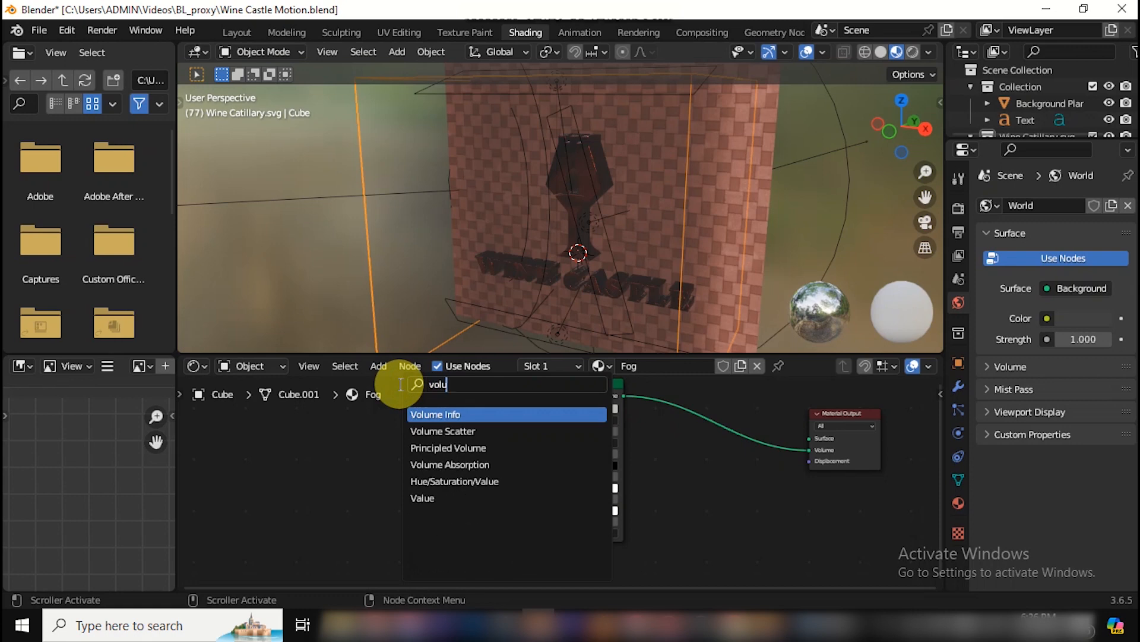
key(BackSpace)
key(BackSpace)
key(BackSpace)
key(BackSpace)
key(BackSpace)
text(mix)
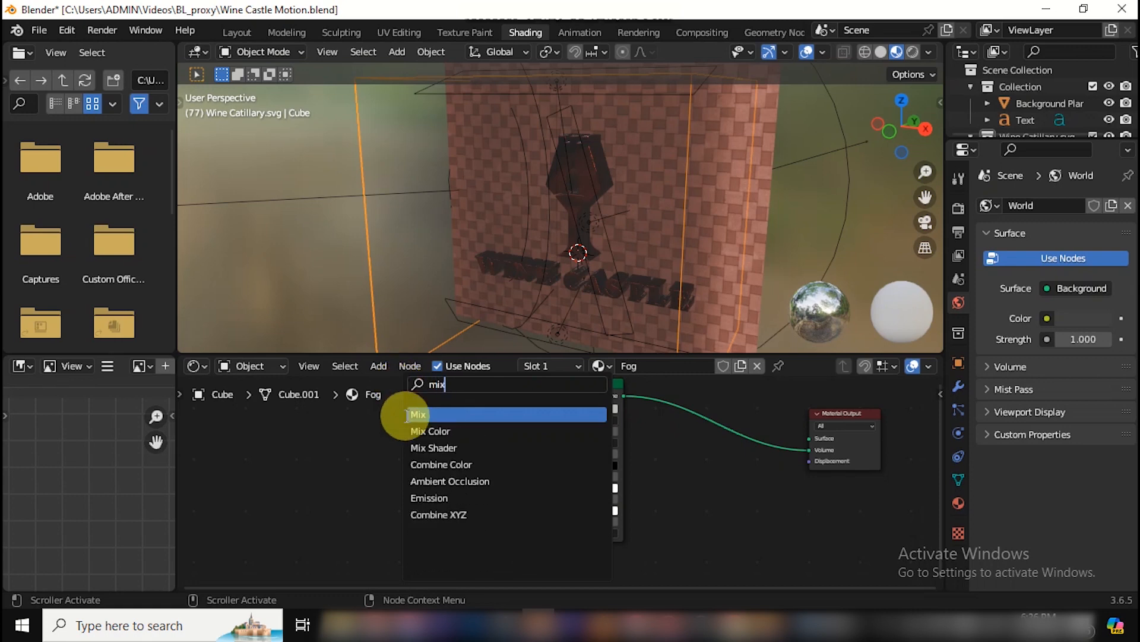
click(423, 446)
click(717, 484)
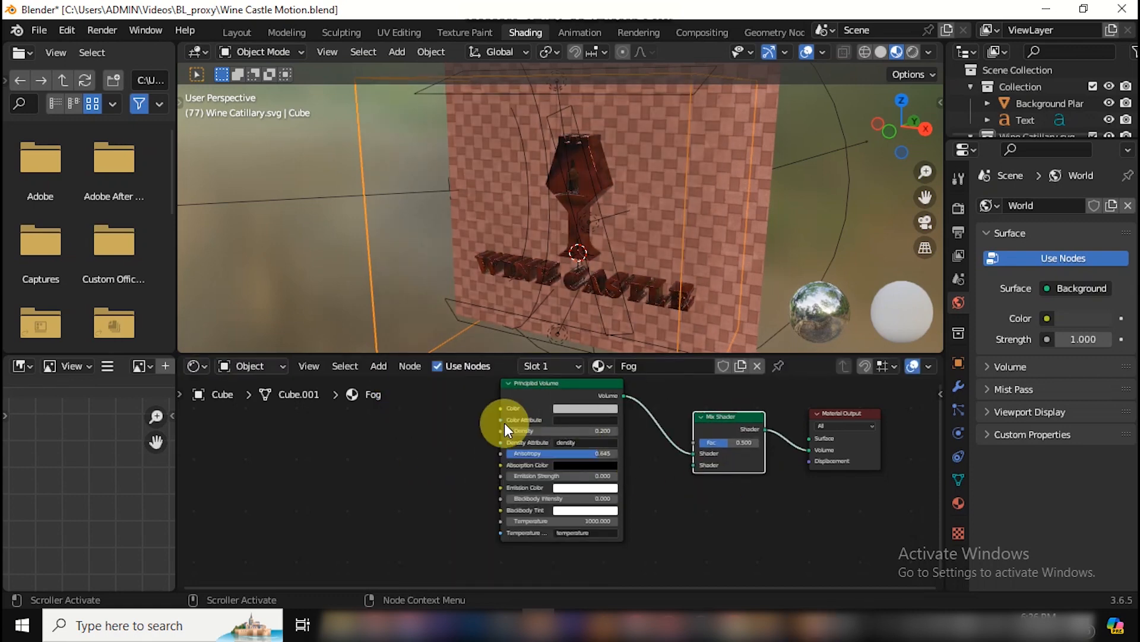
Step: Add a Volume Scatter node below the Principled Volume and connect its Volume output to the Mix Shader's second Shader input
click(521, 397)
drag(520, 397, 444, 385)
click(380, 368)
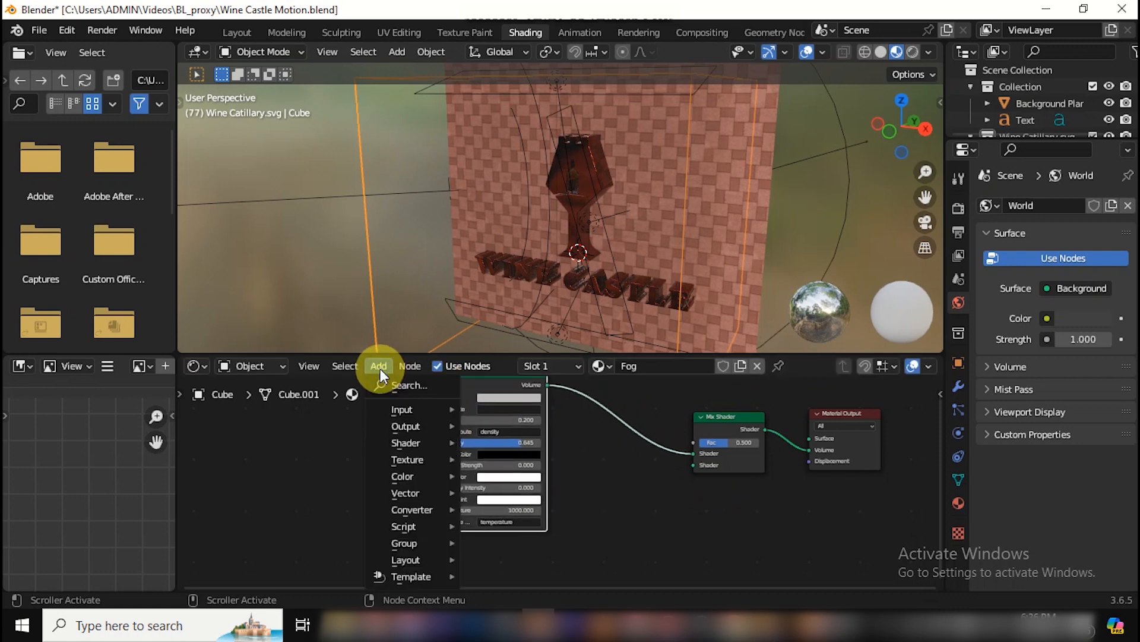
click(404, 385)
text(volume)
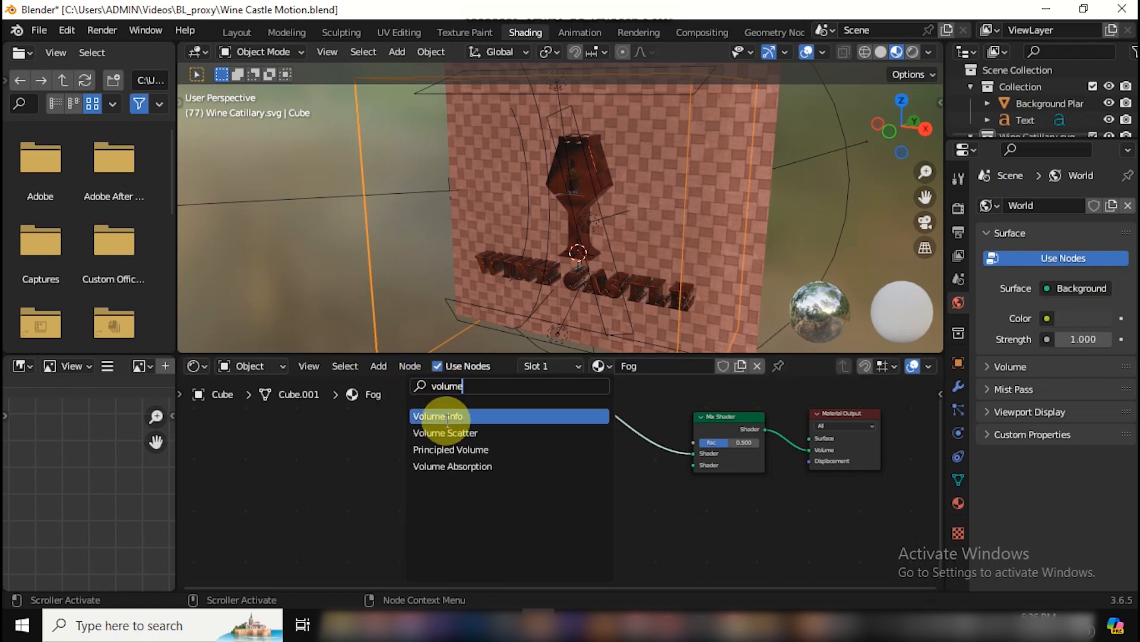
click(440, 432)
click(604, 552)
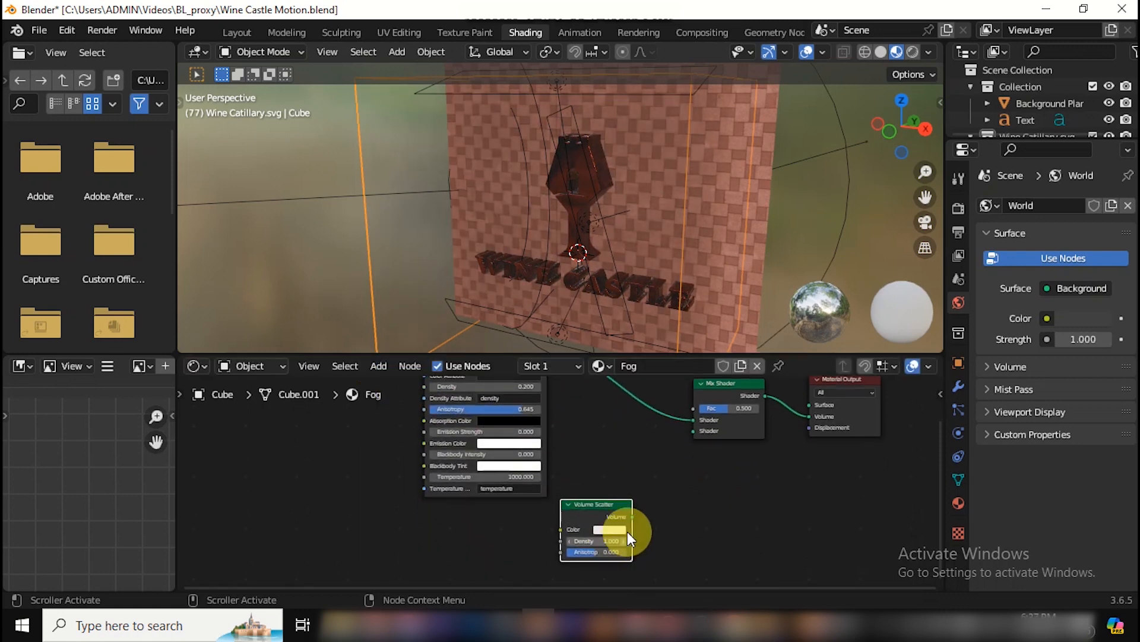
drag(633, 517, 693, 431)
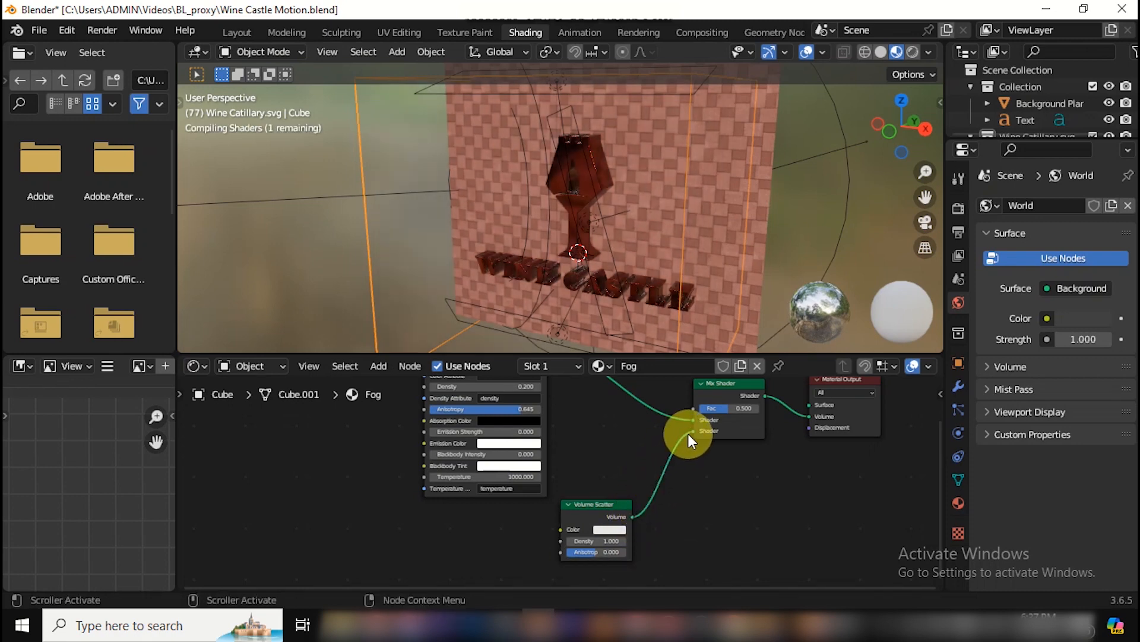
Step: Set the Volume Scatter's anisotropy to about 0.333 and its density to 0.4
drag(594, 551, 610, 551)
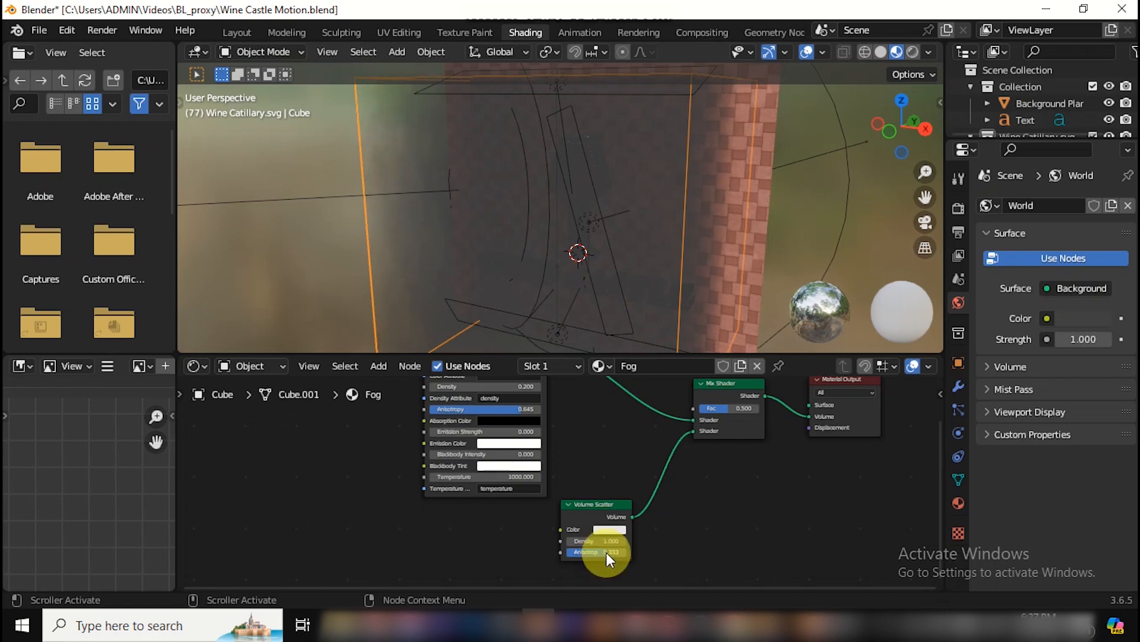
key(Return)
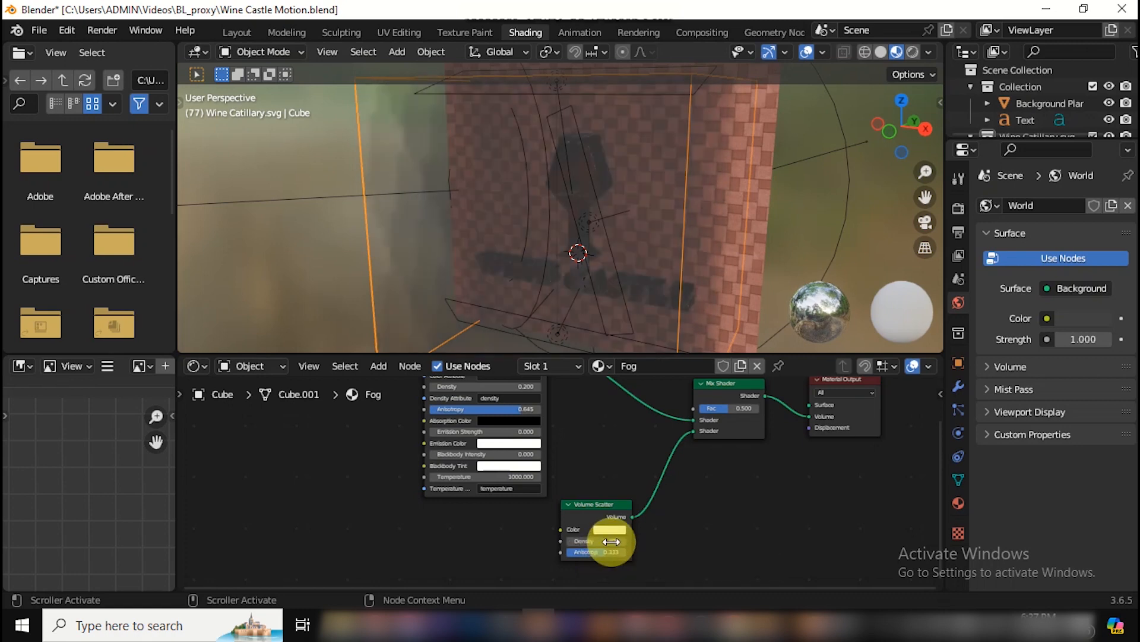
Step: Add a Noise Texture node beside the Volume Scatter and connect its Color output to the Volume Scatter's Color input
drag(939, 454, 936, 502)
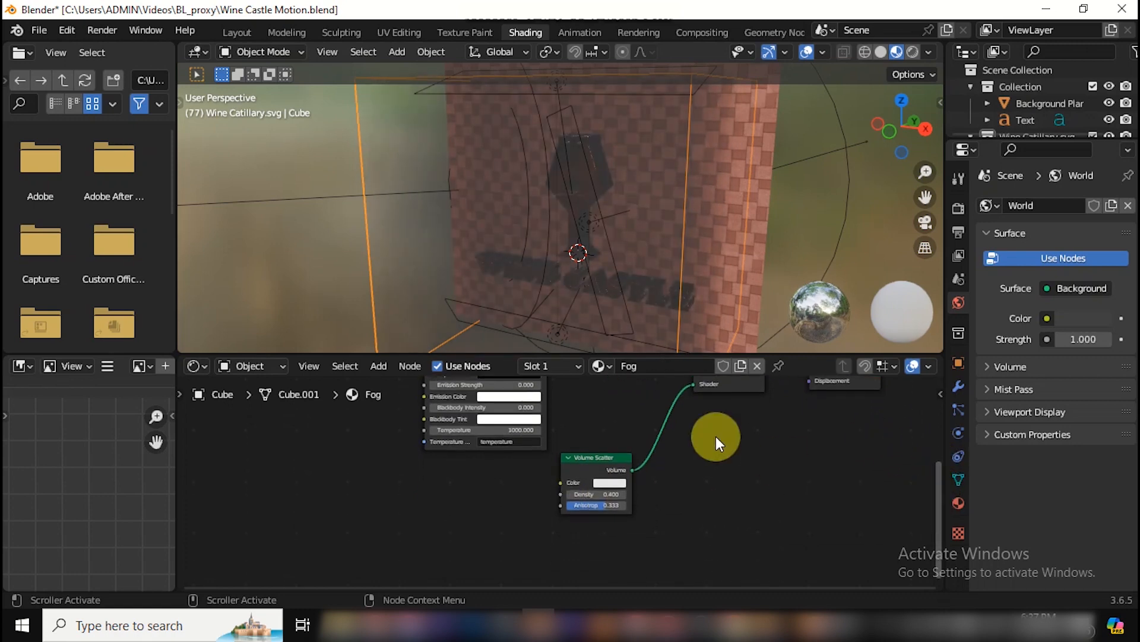
click(378, 365)
click(409, 385)
text(noise)
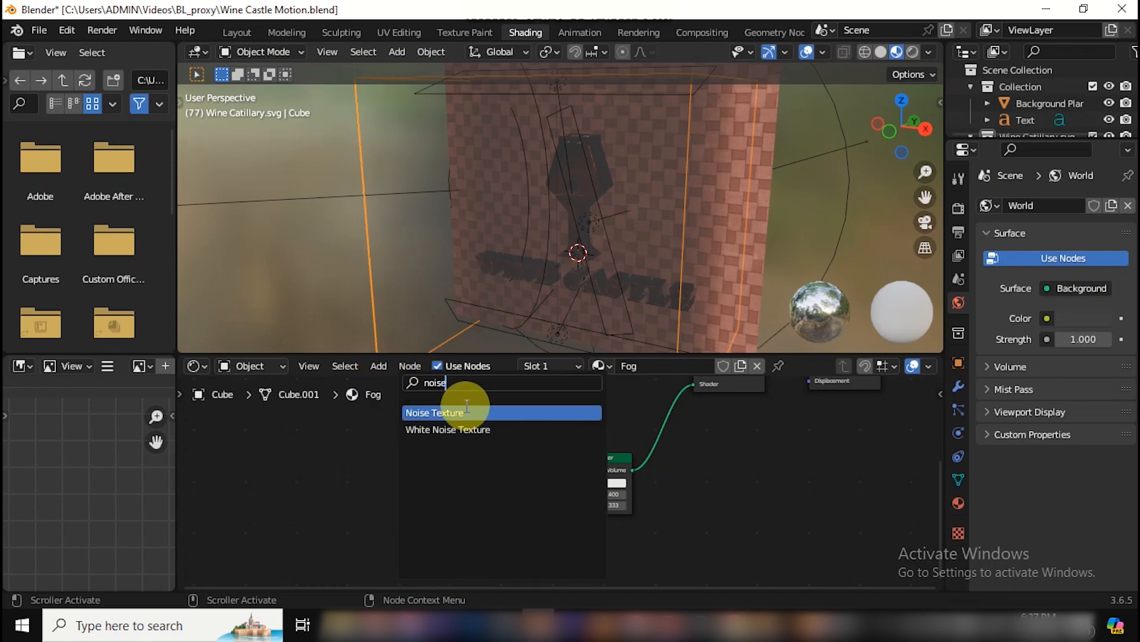
click(447, 410)
click(471, 491)
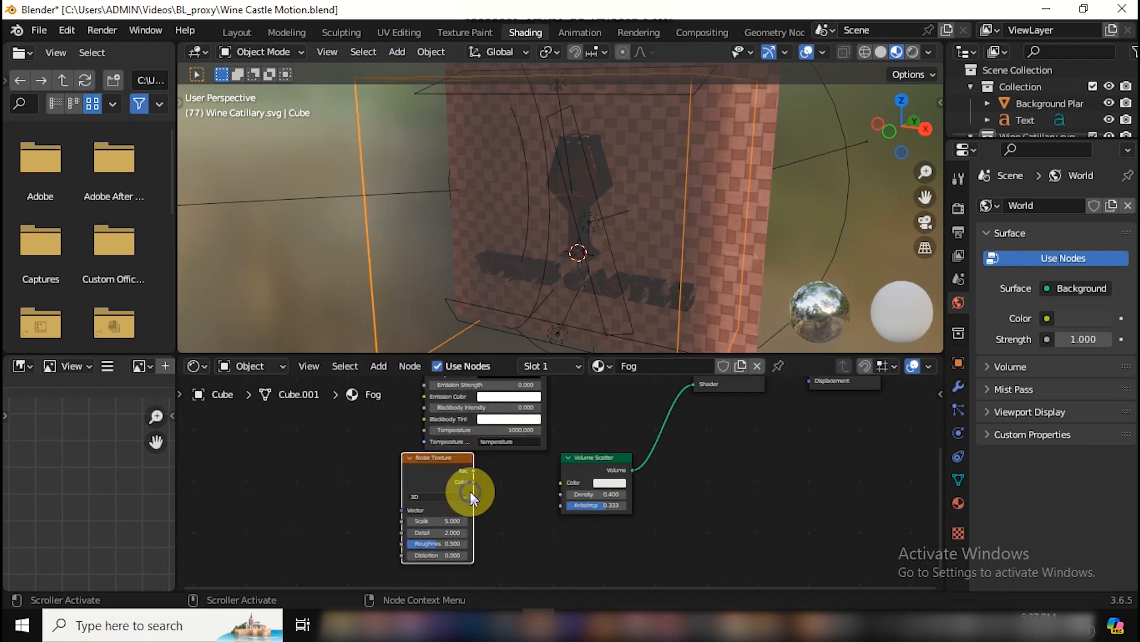
drag(473, 480, 505, 511)
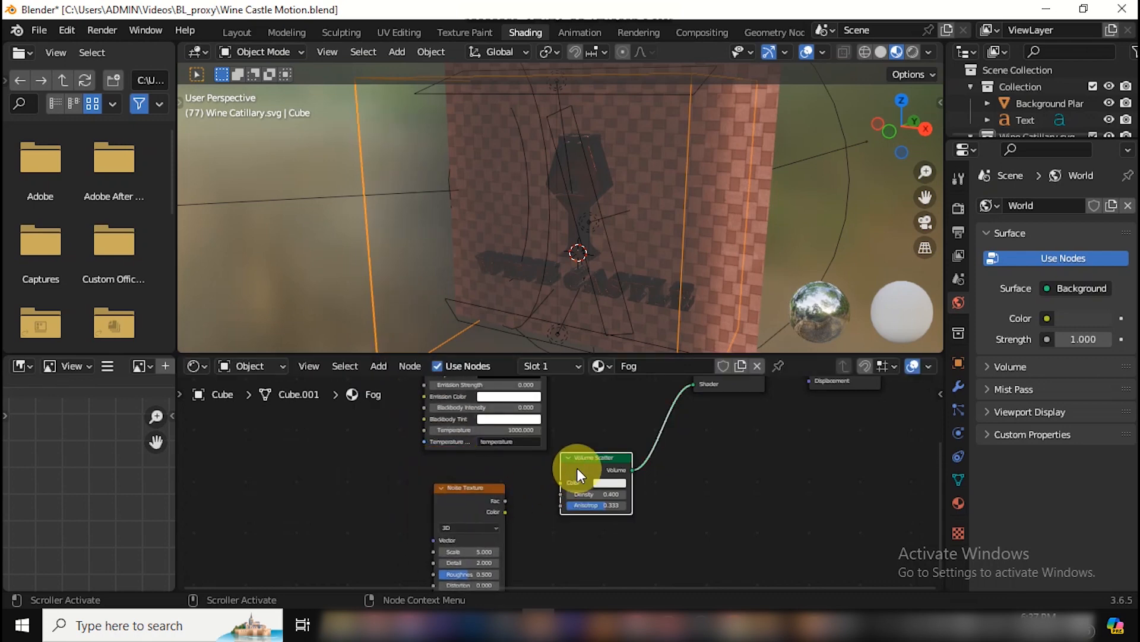
drag(577, 468, 578, 502)
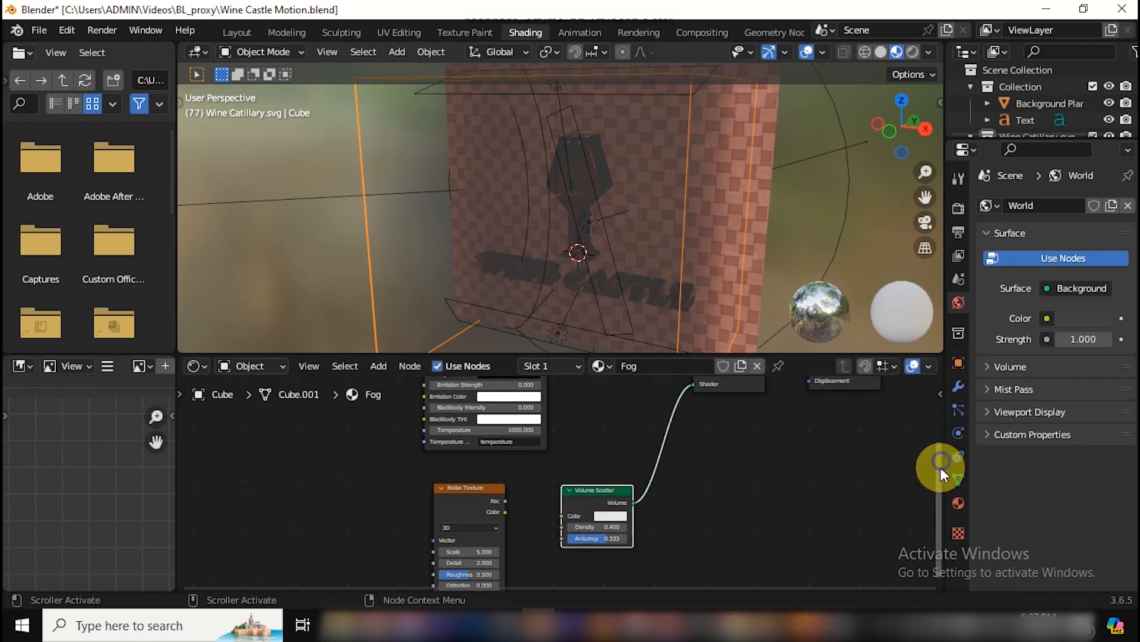
scroll(940, 467, up, 2)
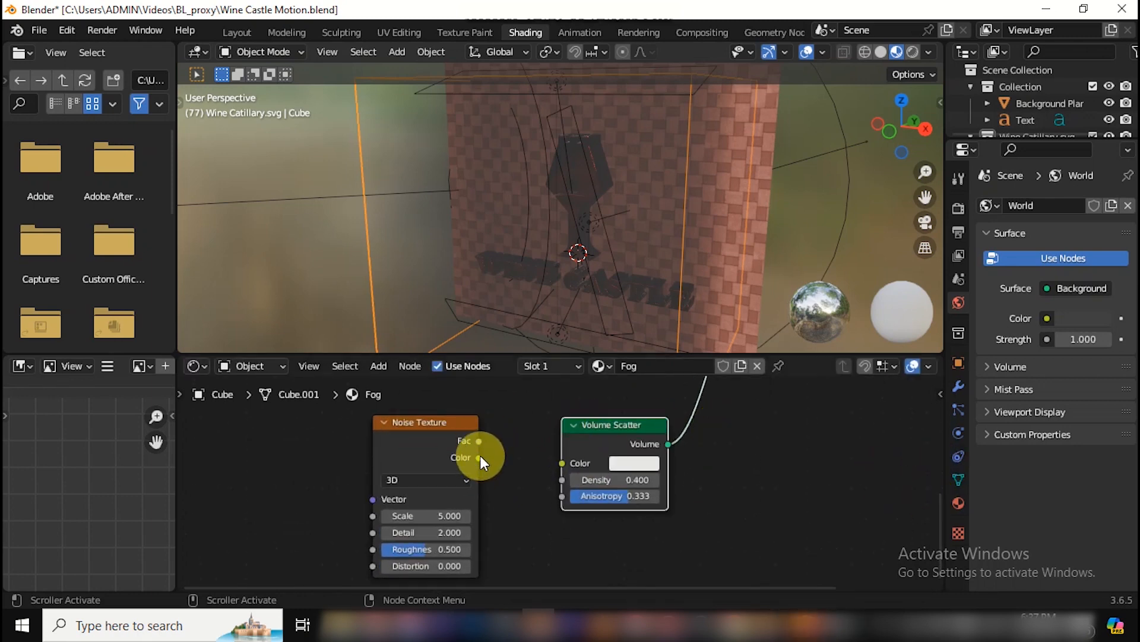
drag(480, 457, 560, 464)
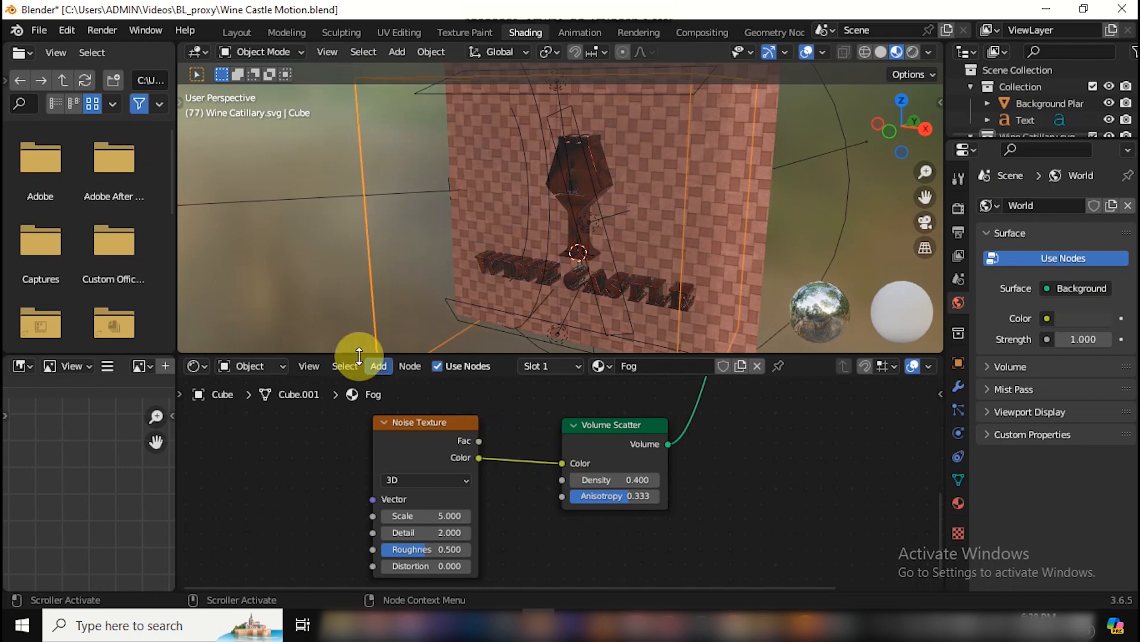
Step: Add connected Texture Coordinate and Mapping nodes feeding the Noise Texture's Vector input
click(67, 33)
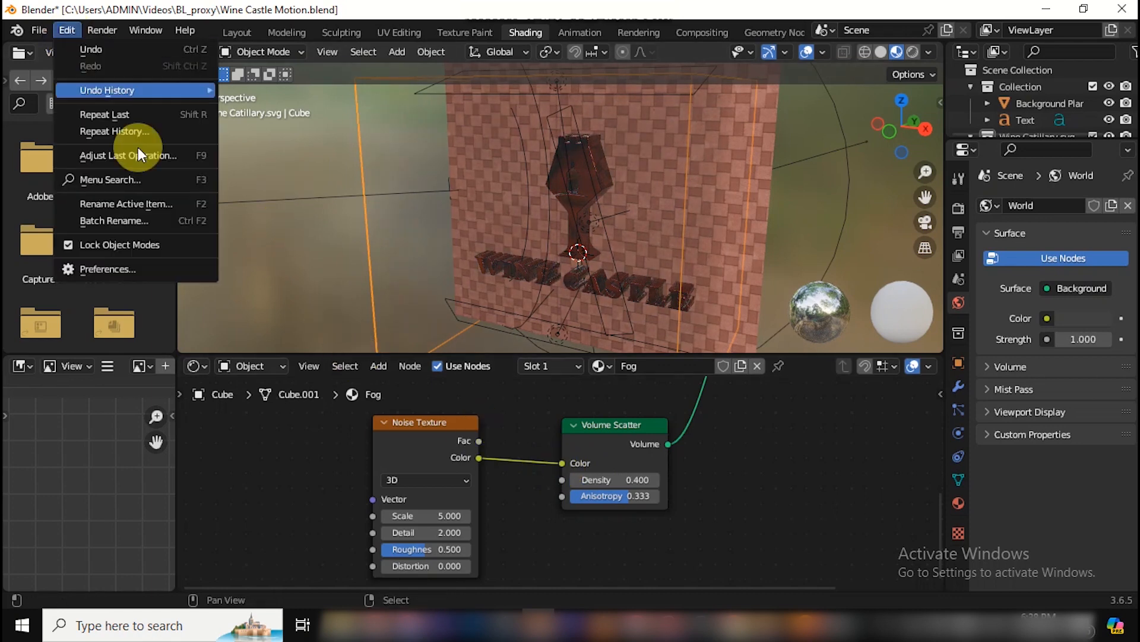
click(113, 266)
click(534, 36)
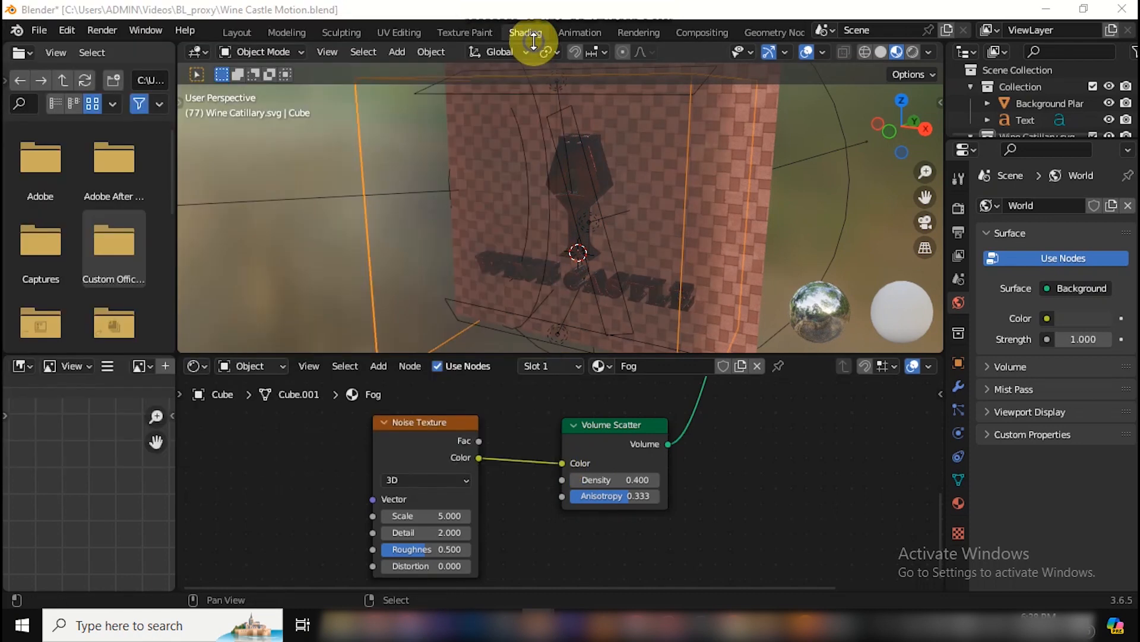
click(383, 445)
key(ctrl+t)
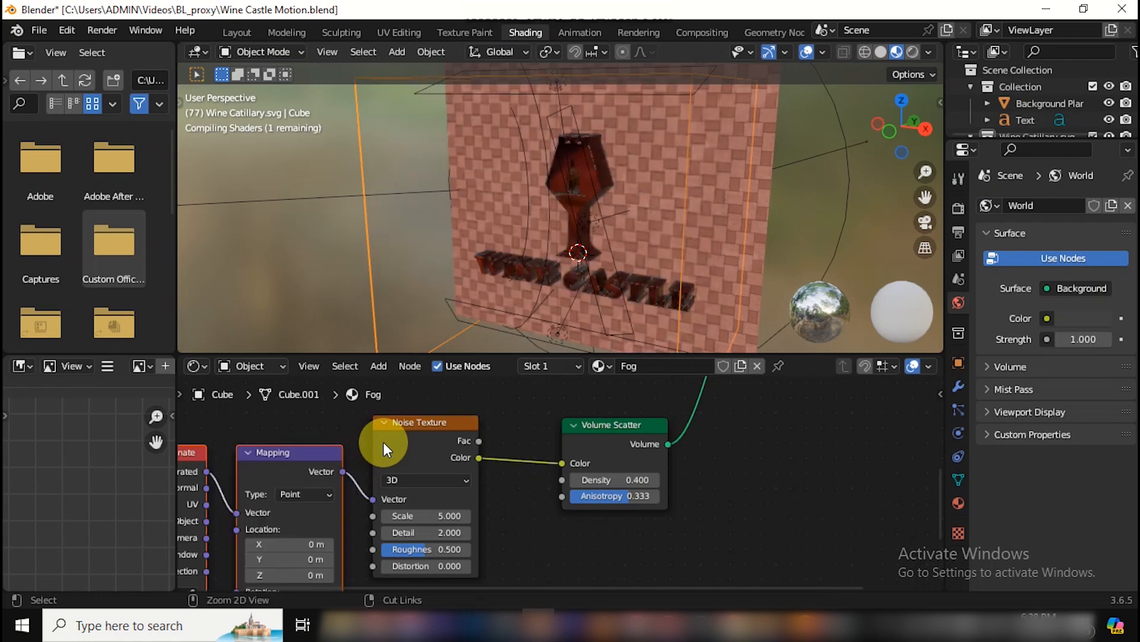
Step: Set the Noise Texture's detail to 4.4 and its scale to 5.1
drag(613, 584, 521, 580)
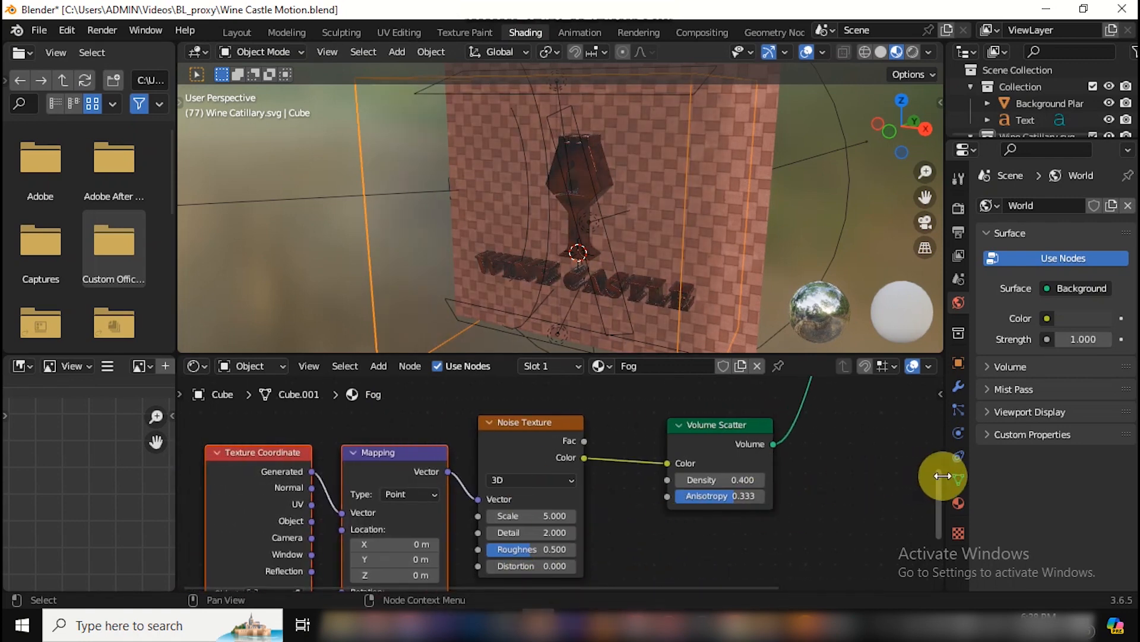
drag(944, 475, 935, 498)
drag(538, 484, 556, 484)
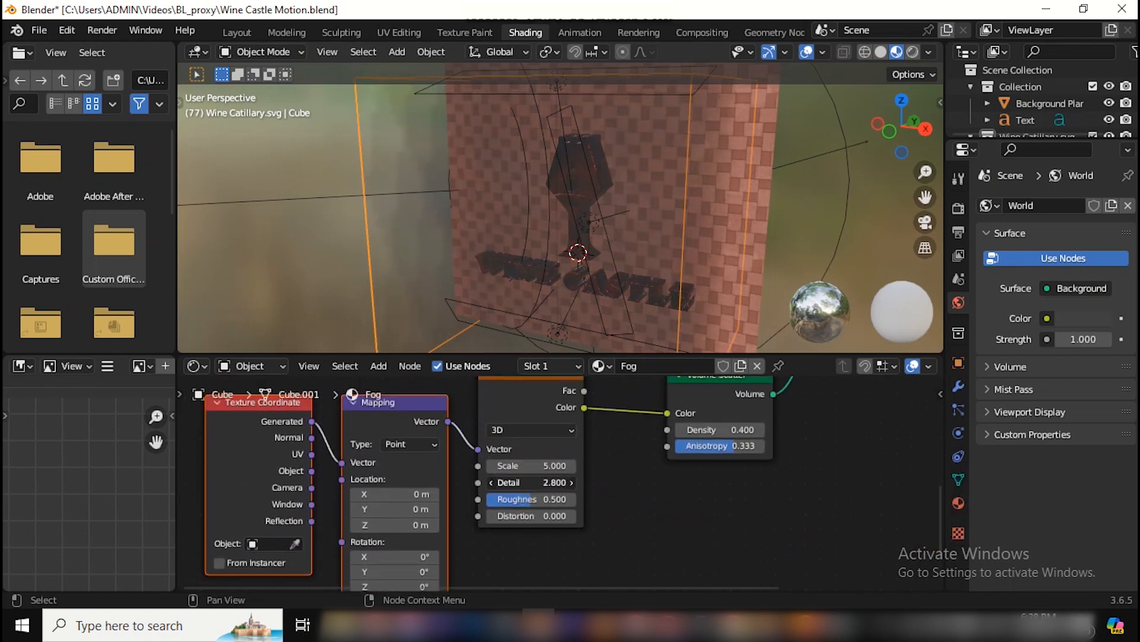
drag(538, 484, 582, 496)
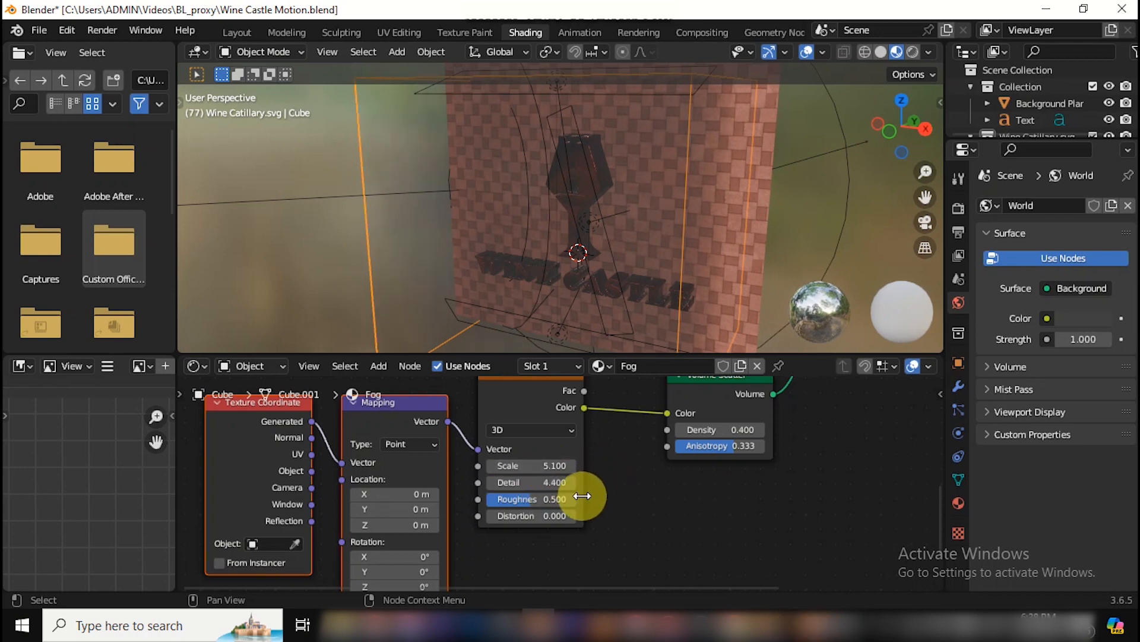
Step: Switch the Noise Texture to 4D and drive its W value with the expression #frame/50
click(568, 430)
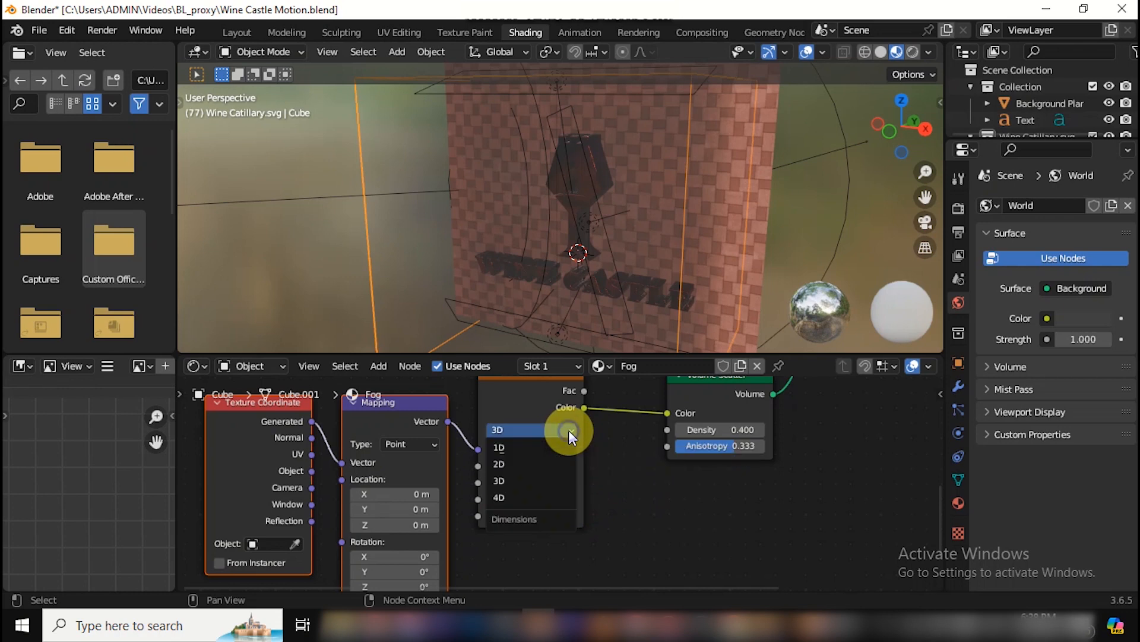
click(529, 496)
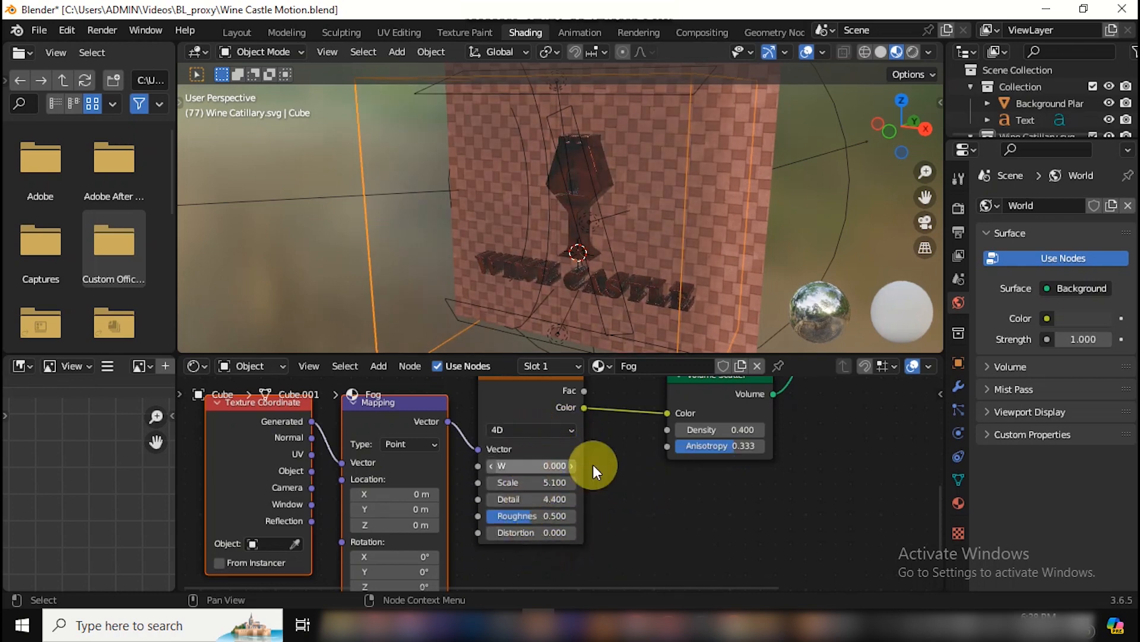
click(553, 465)
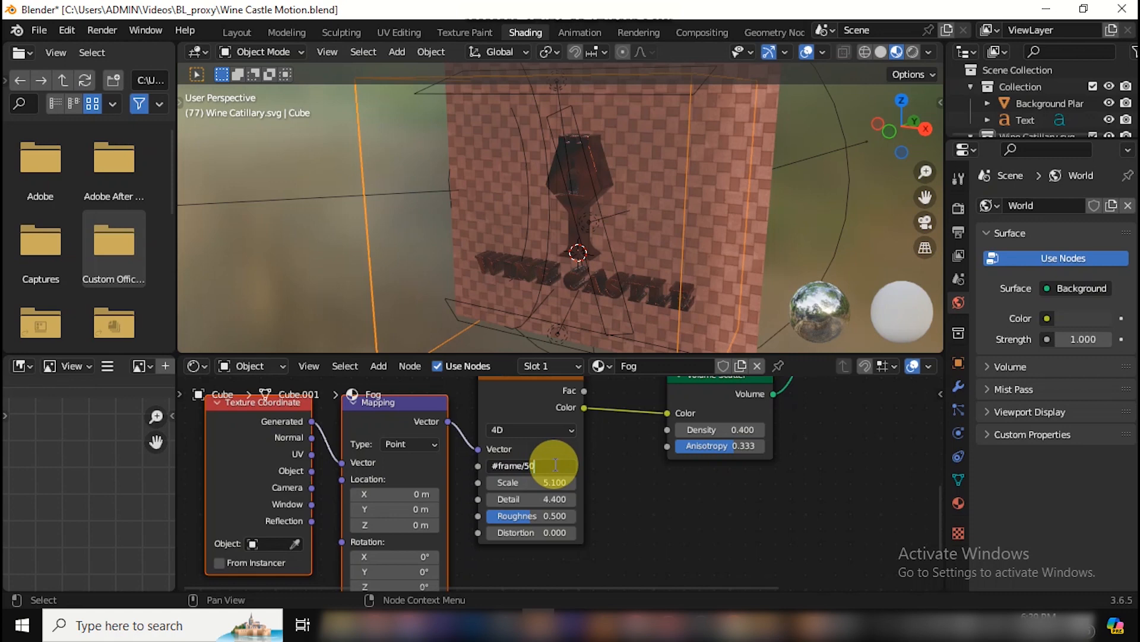
key(Return)
Step: Set the Principled Volume's color to the wine red hex value 722F37
scroll(923, 473, up, 2)
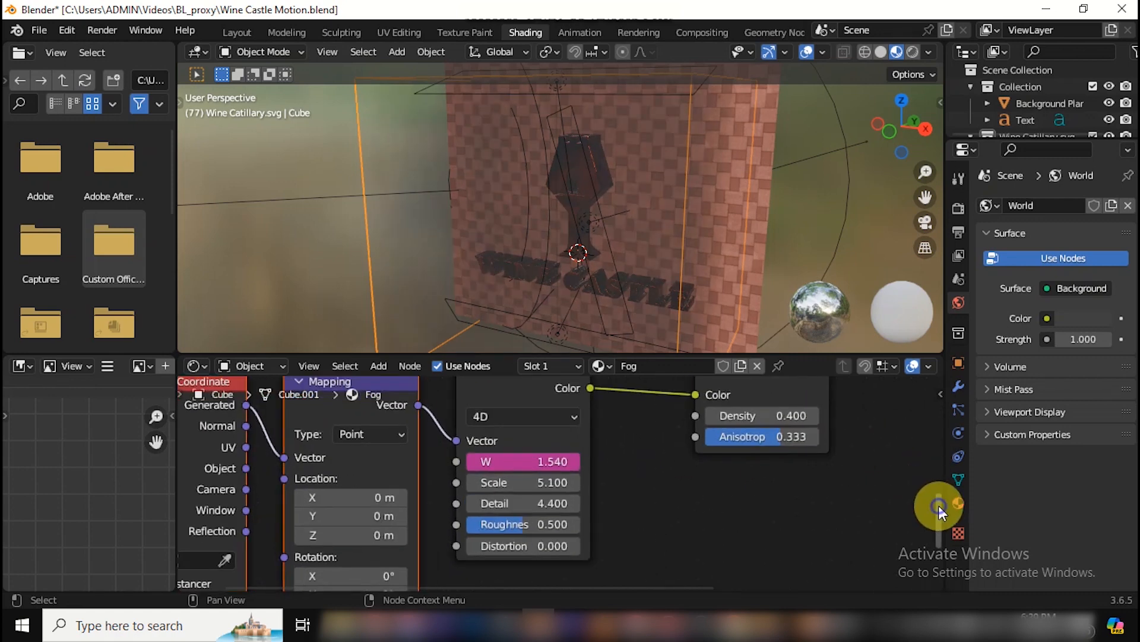
drag(939, 505, 949, 390)
click(631, 451)
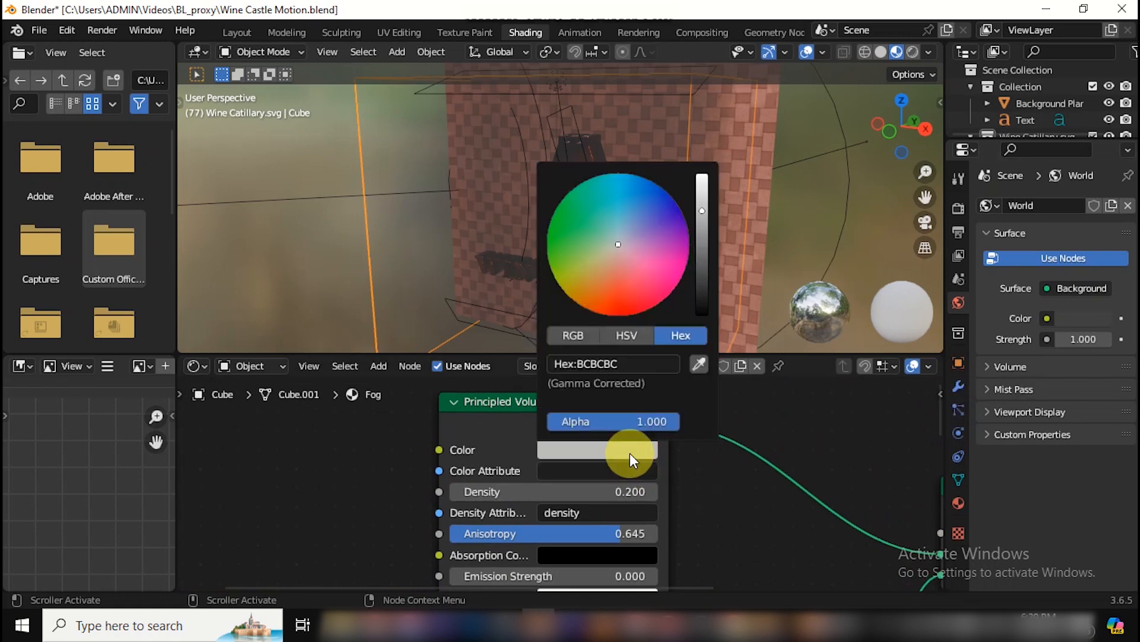
click(627, 362)
text(#722F37)
key(Return)
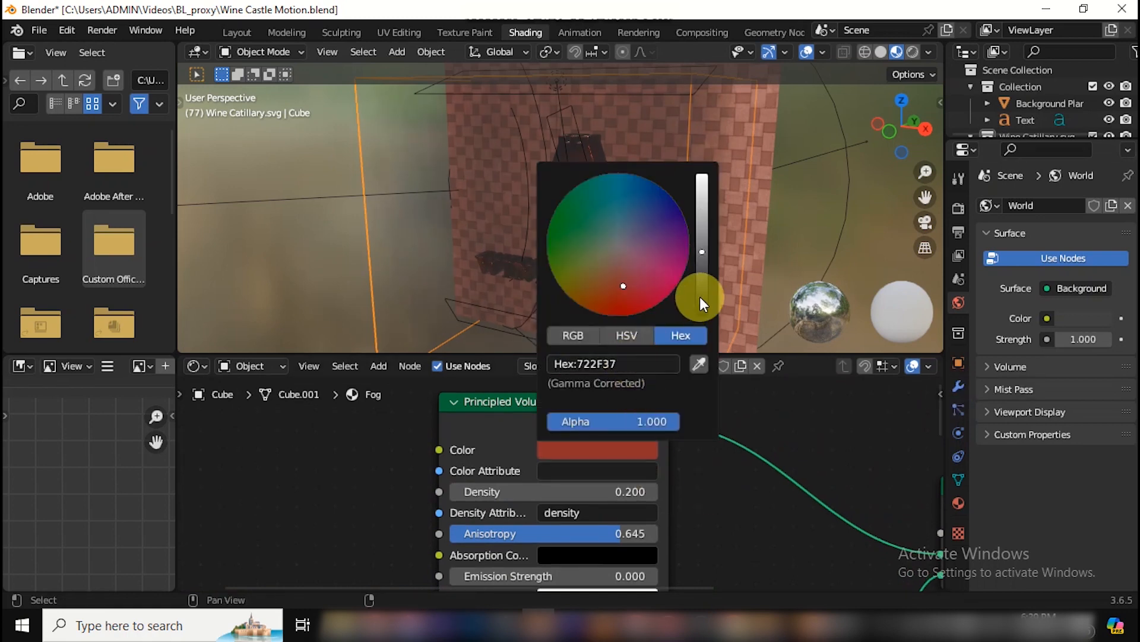
click(726, 413)
click(638, 450)
Step: Reroute the Noise Texture's Color link from the Volume Scatter's Color to its Density input and set the noise detail to 7.5
drag(662, 585, 737, 575)
drag(936, 414, 935, 496)
scroll(907, 469, down, 3)
scroll(636, 498, up, 2)
mouse_move(557, 441)
mouse_down()
mouse_move(528, 468)
mouse_move(561, 464)
mouse_up()
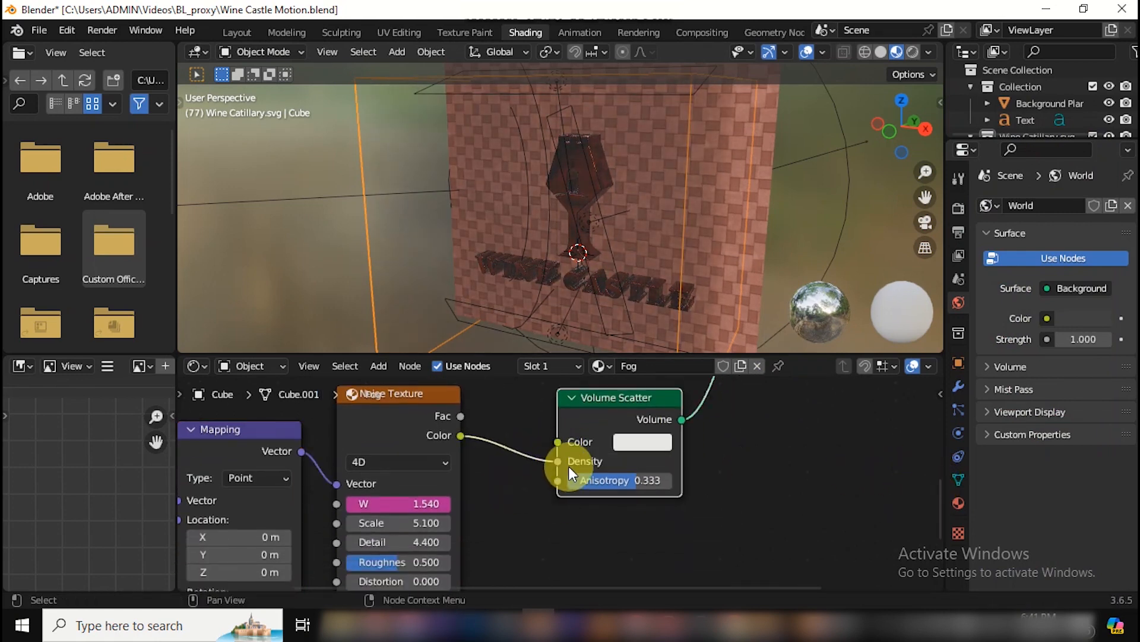
drag(423, 535, 422, 542)
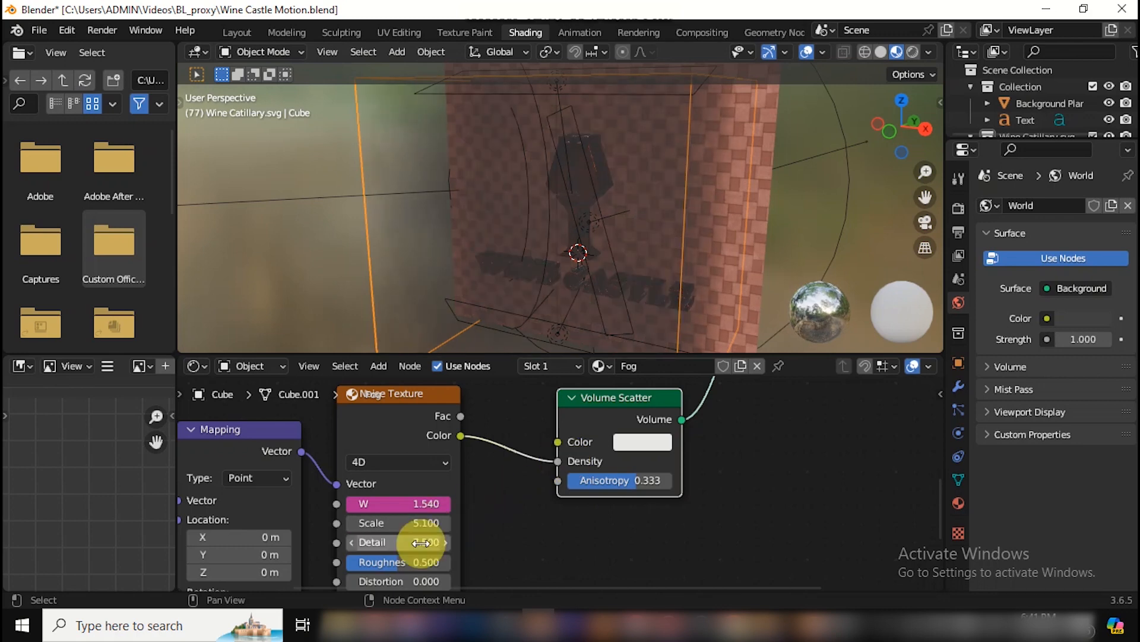
Step: Set the Volume Scatter's color to hex 722F37 and brighten it to a light red
click(654, 447)
click(685, 362)
text(#722F37)
key(Return)
drag(763, 277, 768, 216)
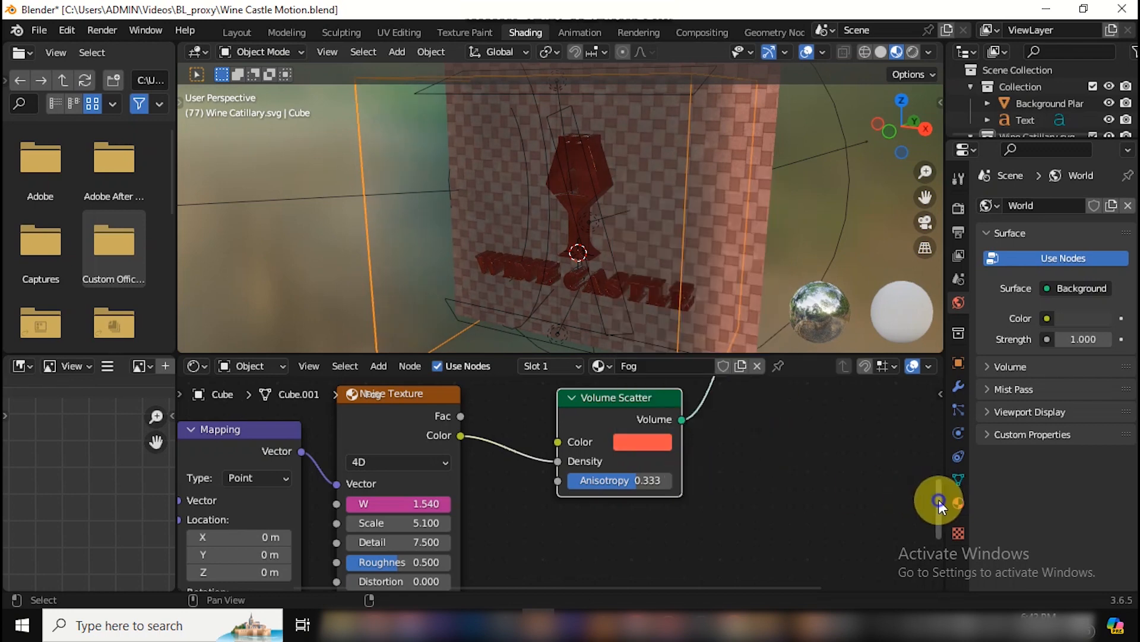
Step: Move the Volume Scatter, Noise Texture, Mapping and Texture Coordinate nodes lower in the node tree, clear of the Principled Volume
drag(939, 500, 939, 473)
scroll(633, 499, down, 2)
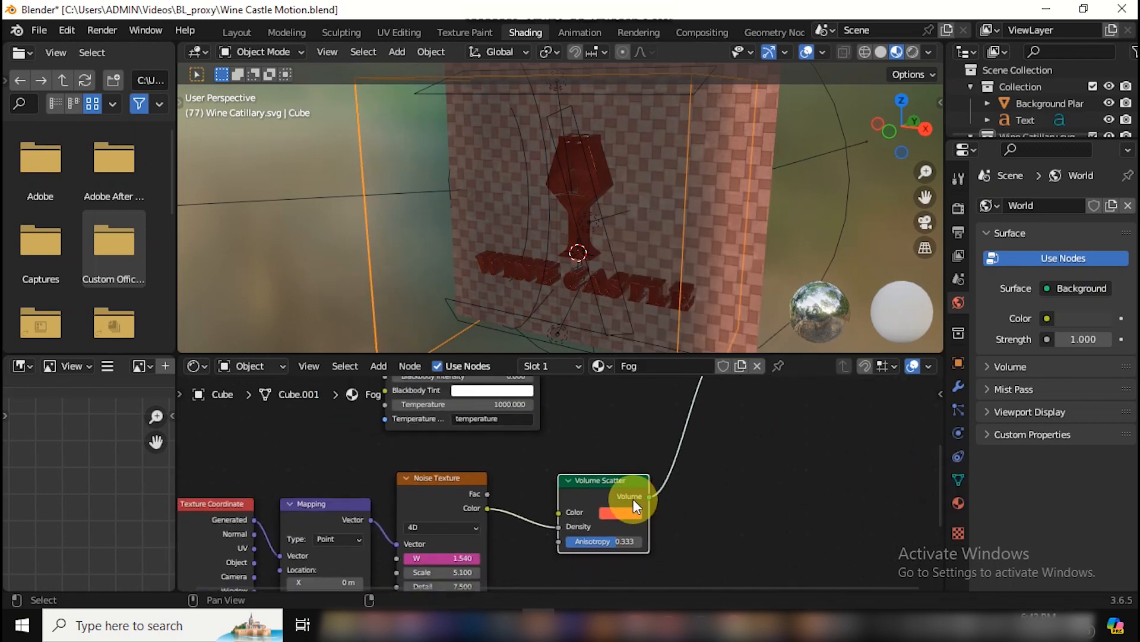
drag(633, 499, 651, 402)
scroll(790, 465, down, 10)
key(g)
click(856, 460)
click(621, 475)
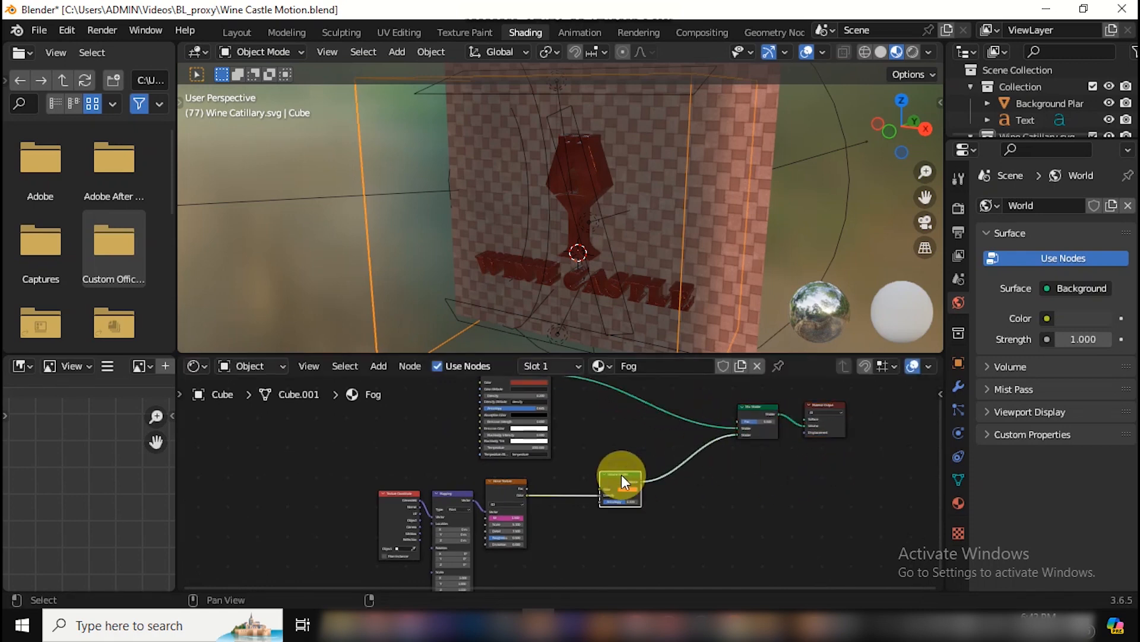
drag(351, 472, 618, 564)
key(g)
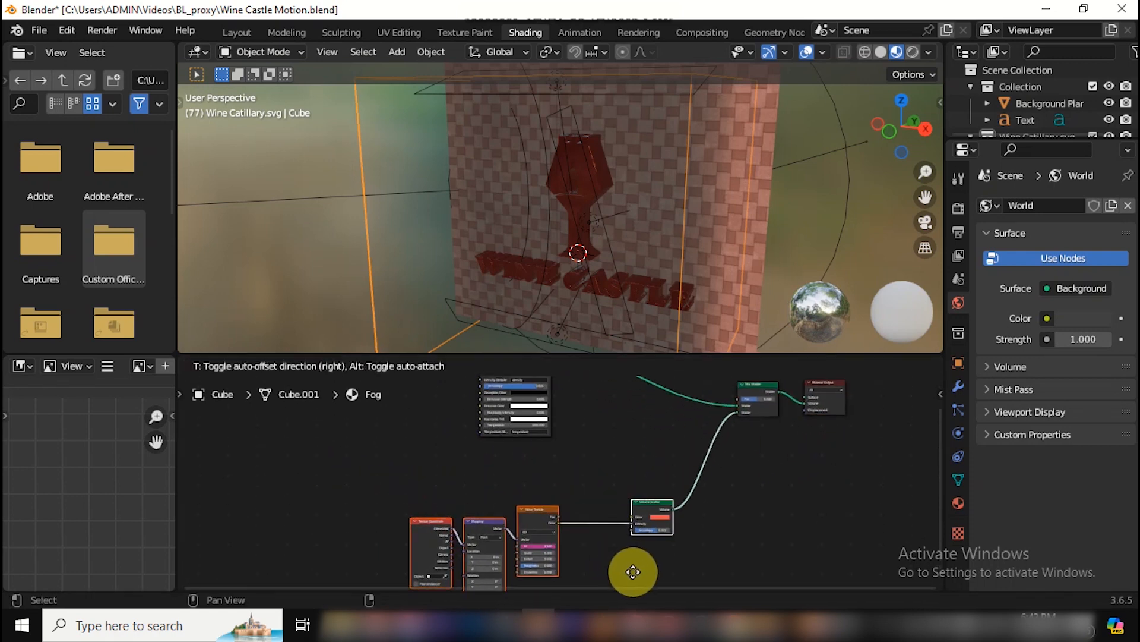
click(573, 520)
scroll(572, 520, down, 1)
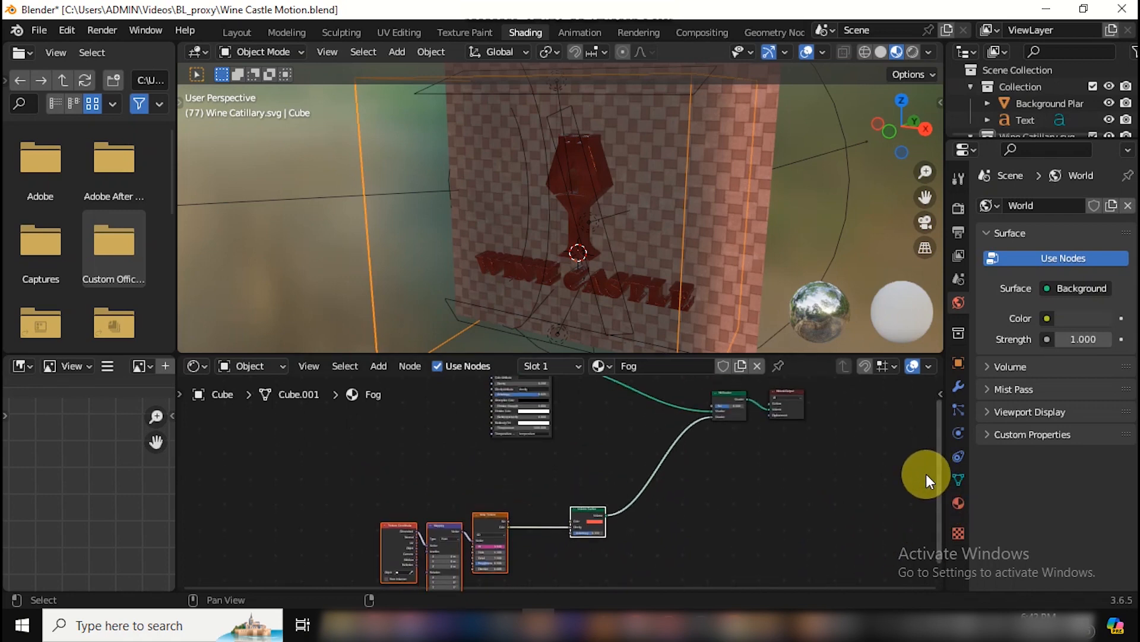
Step: Insert a Color Ramp node between the Noise Texture's Color output and the Volume Scatter's Density input
scroll(715, 490, up, 5)
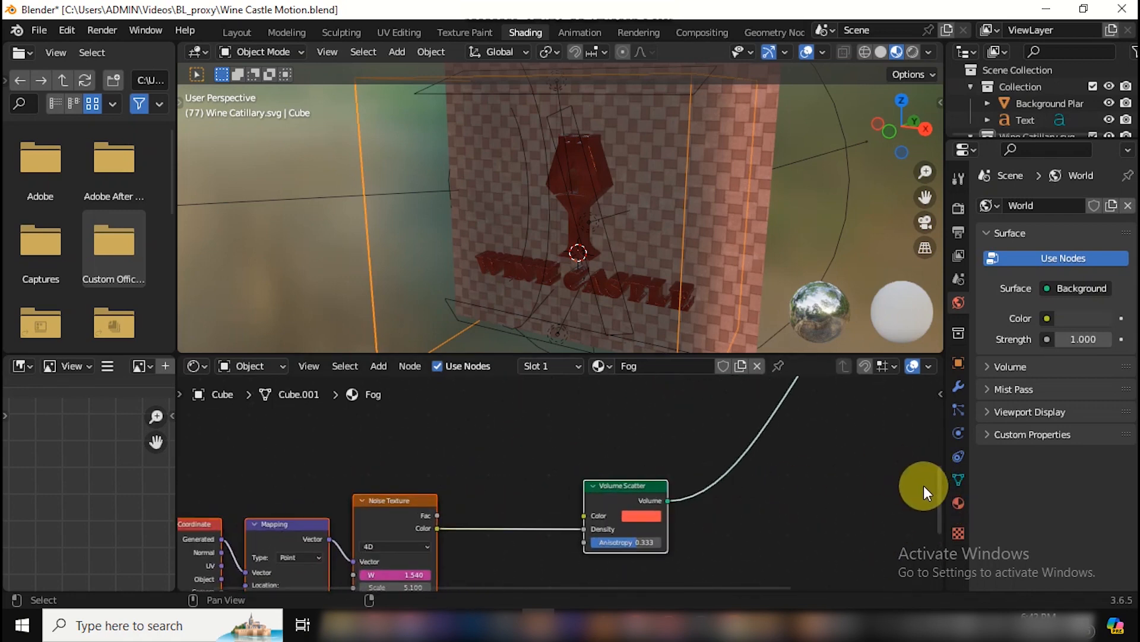
drag(940, 486, 936, 504)
click(384, 367)
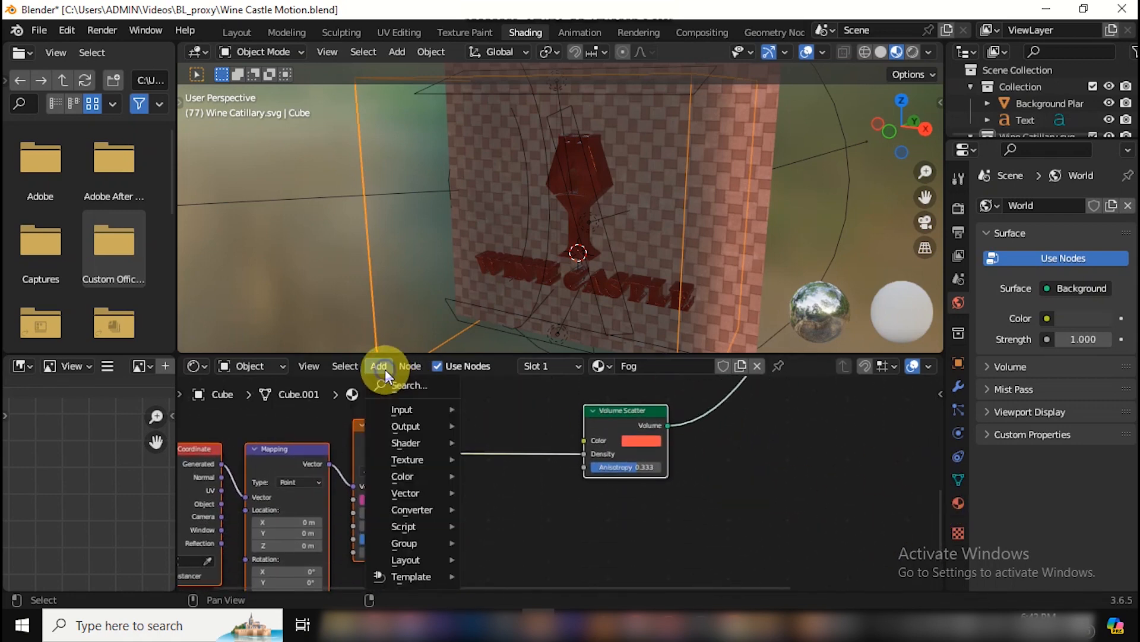
text(color)
click(410, 426)
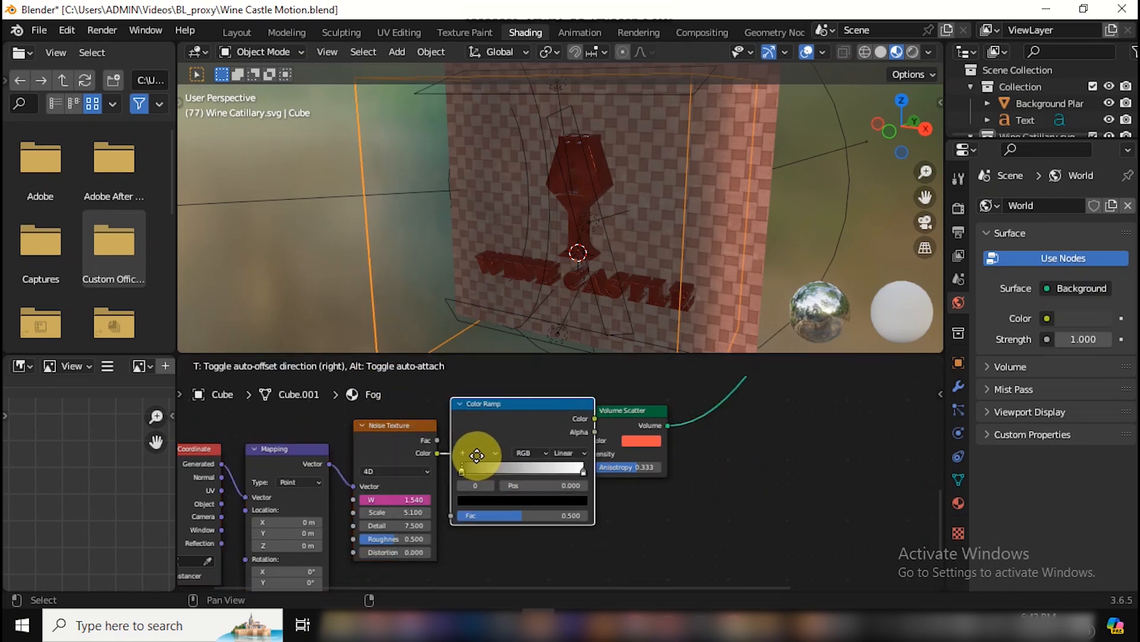
click(477, 455)
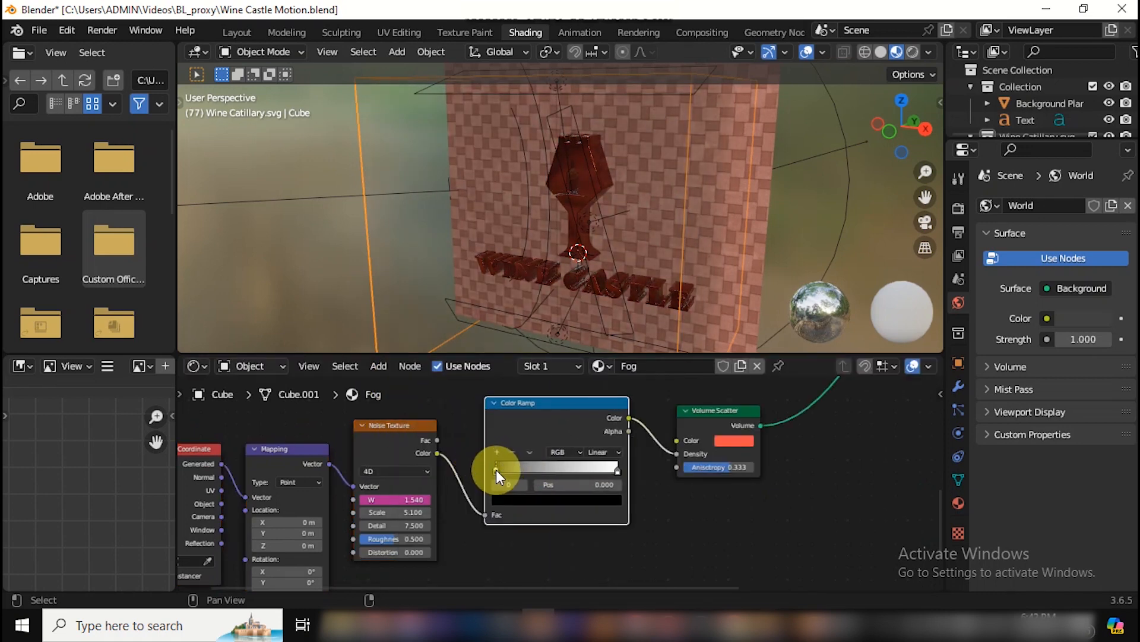
Step: Move the Color Ramp's black stop to about 0.44 and shift the white stop slightly inward
drag(496, 469, 545, 472)
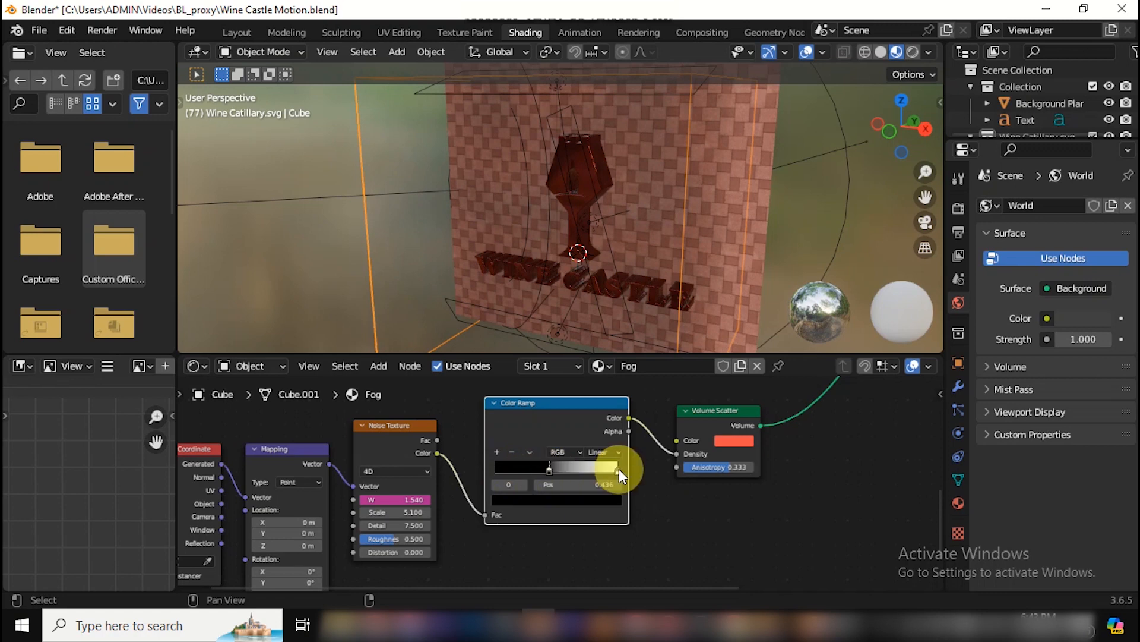
drag(618, 469, 607, 469)
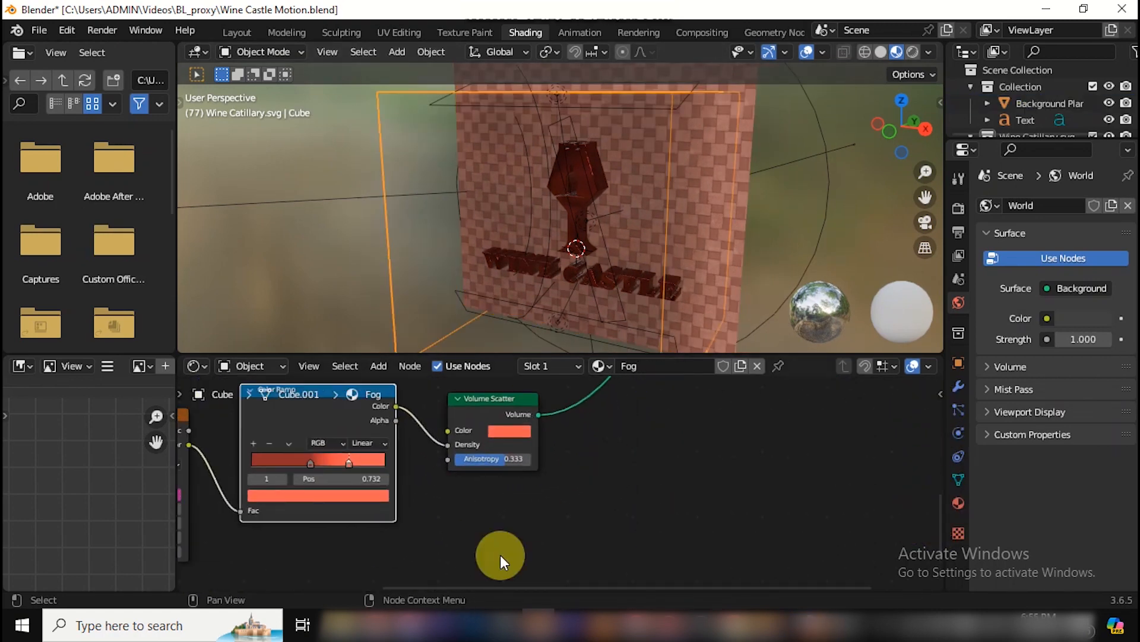
ctrl+scroll(461, 582, left, 4)
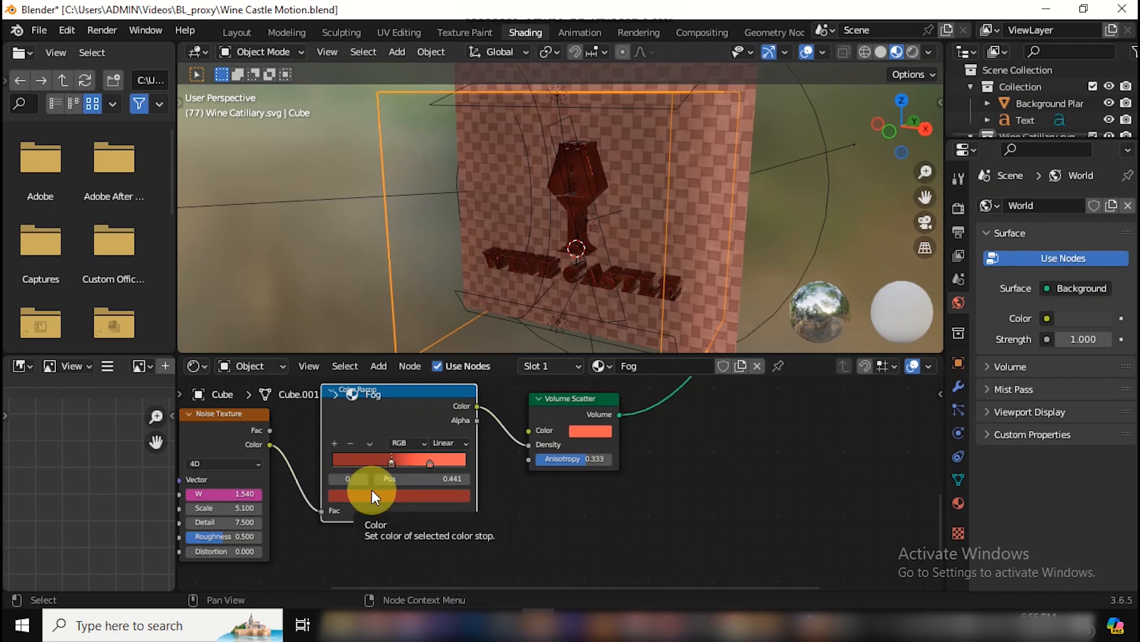
scroll(796, 454, down, 4)
mouse_move(938, 480)
mouse_down()
mouse_move(934, 419)
mouse_move(919, 487)
mouse_up()
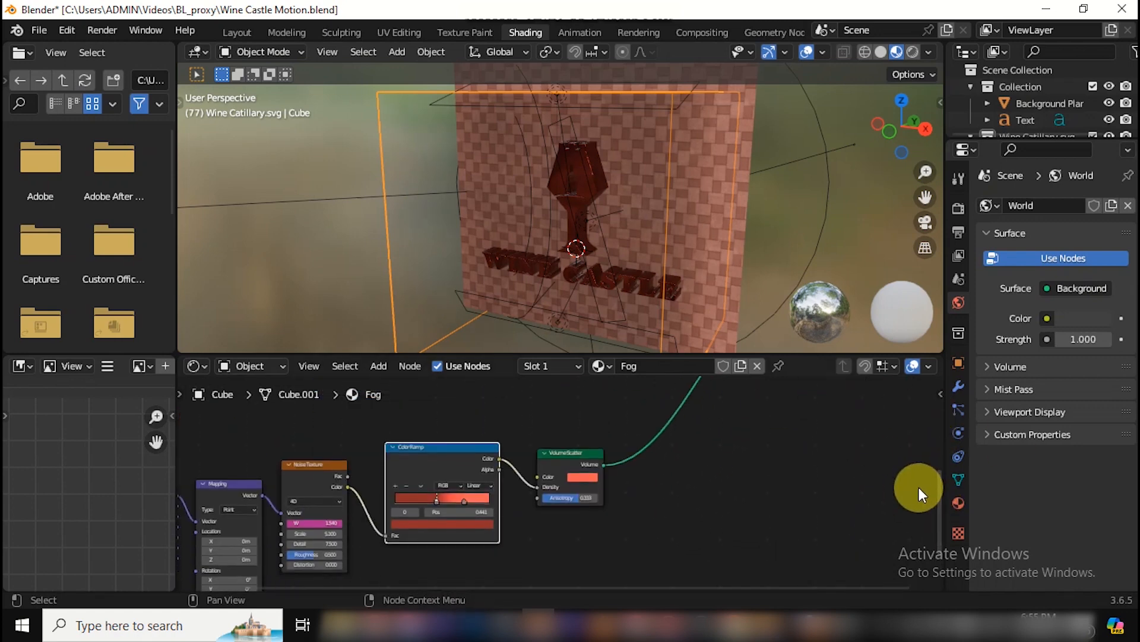
Step: In the Layout workspace, rewind to frame 1, add a camera and align it to the current front view of the logo
click(237, 32)
drag(926, 171, 925, 198)
click(442, 487)
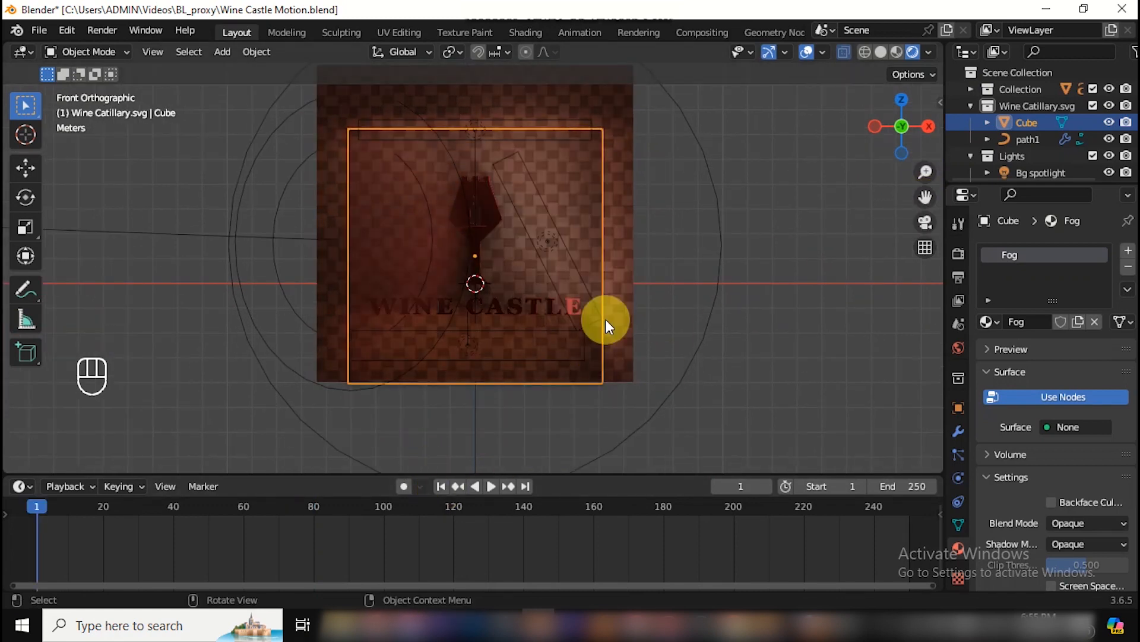
mouse_move(926, 172)
mouse_down()
mouse_move(924, 202)
mouse_move(926, 166)
mouse_move(926, 178)
mouse_up()
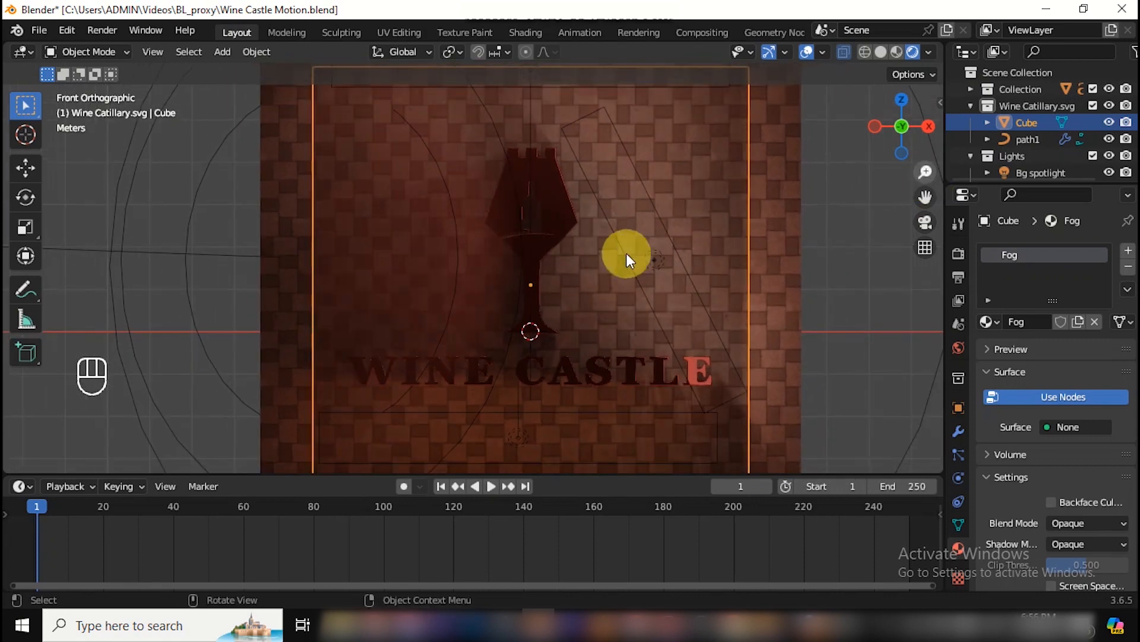
key(shift+a)
click(522, 310)
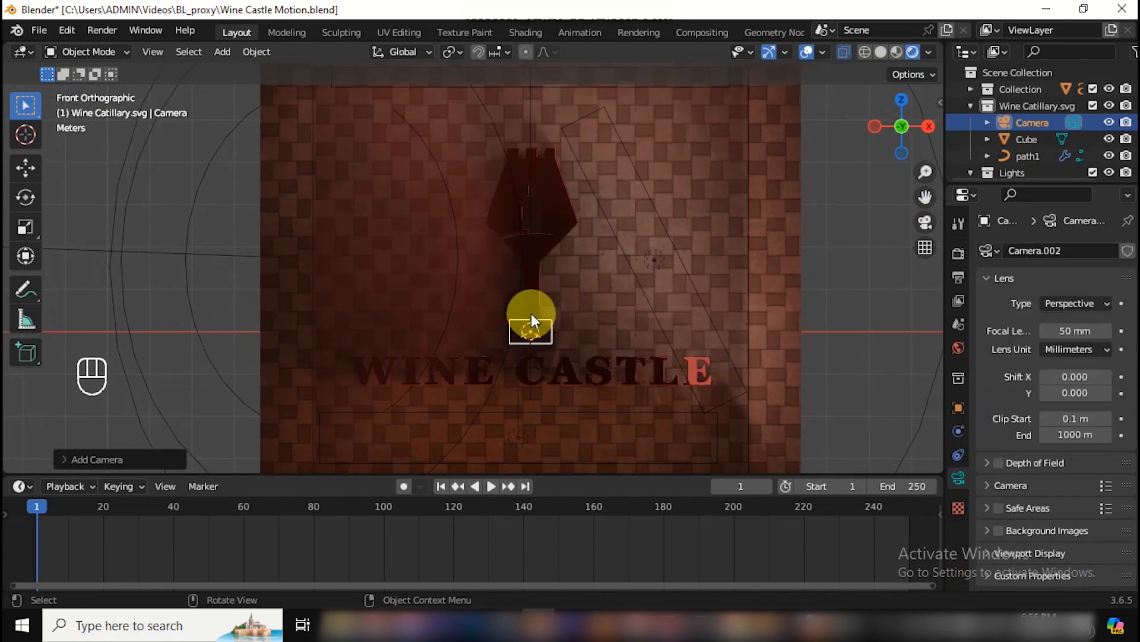
key(ctrl+alt+KP_0)
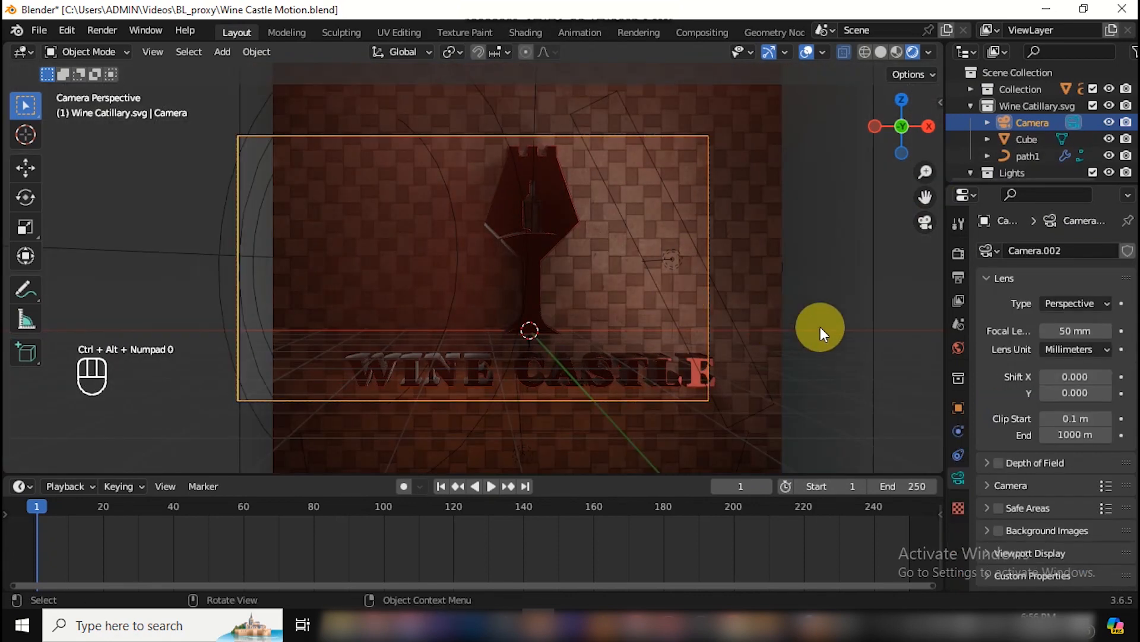
Step: Set the camera's X location to about -0.468 m to center the logo in the frame
click(958, 409)
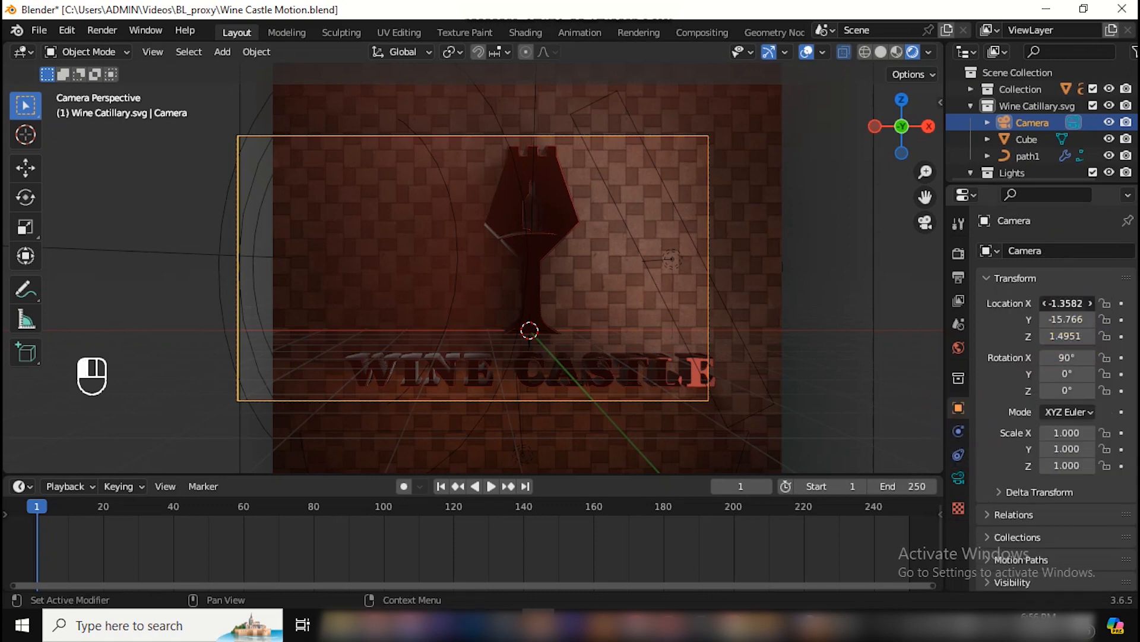
mouse_move(1067, 303)
mouse_down()
mouse_move(1105, 304)
mouse_move(1069, 306)
mouse_up()
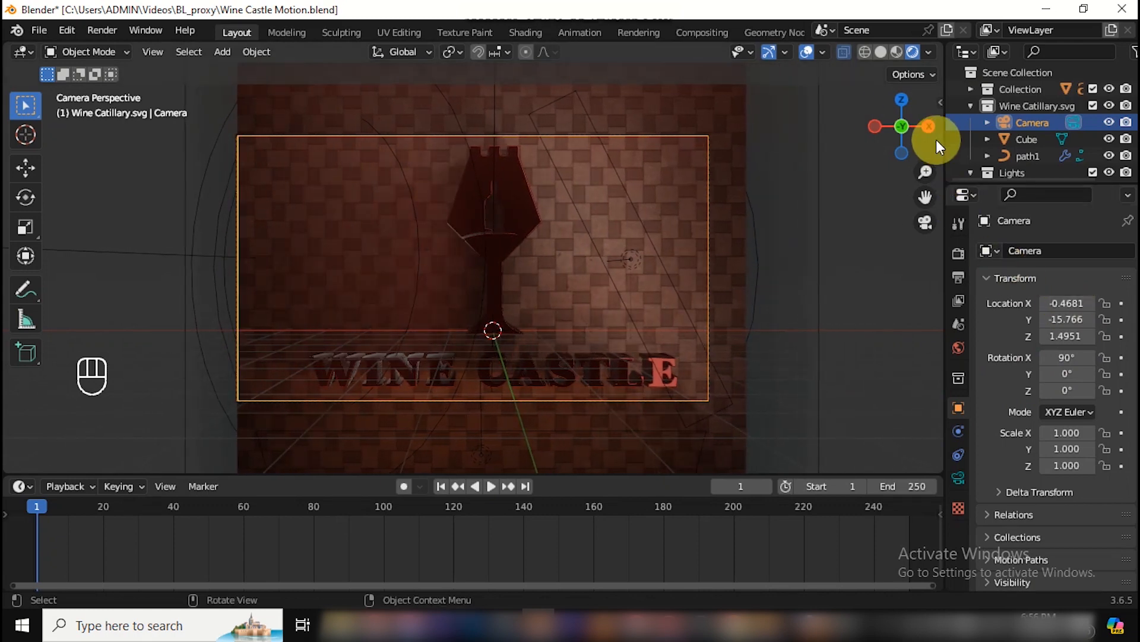
drag(925, 172, 925, 209)
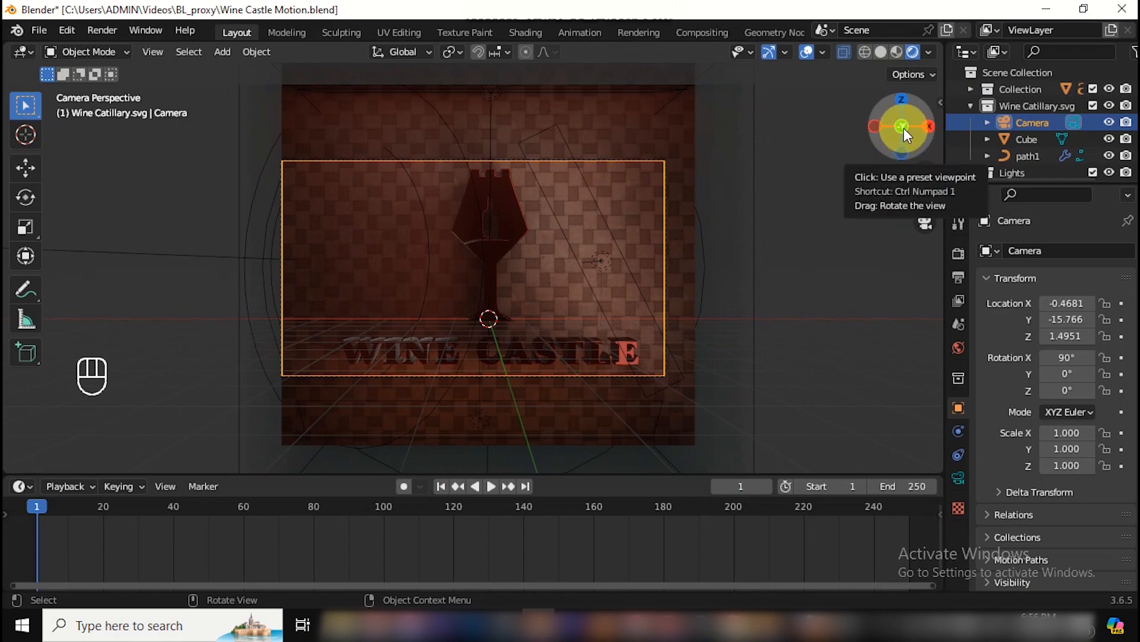
Step: Set the view transform in the render color management settings to Standard
drag(901, 126, 793, 129)
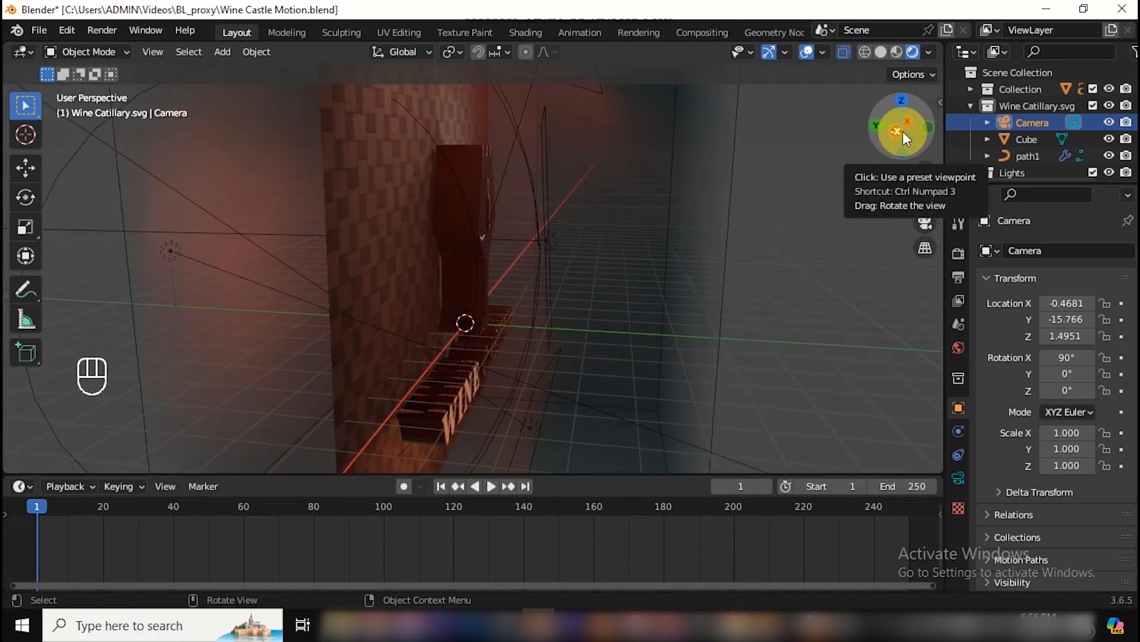
drag(897, 133, 889, 134)
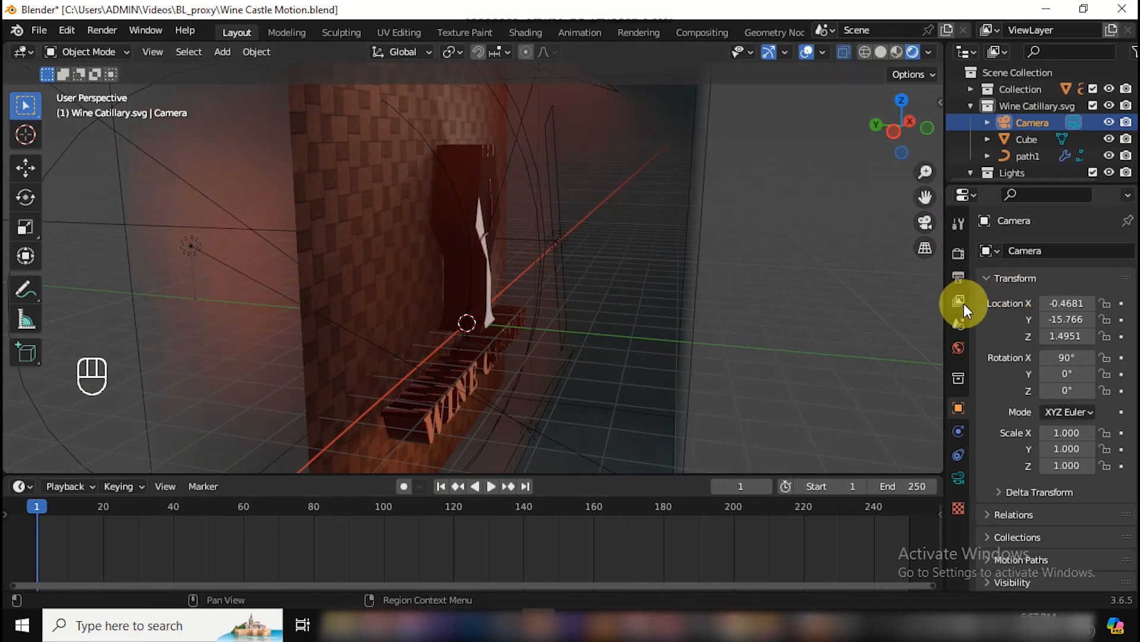
click(958, 256)
click(1003, 365)
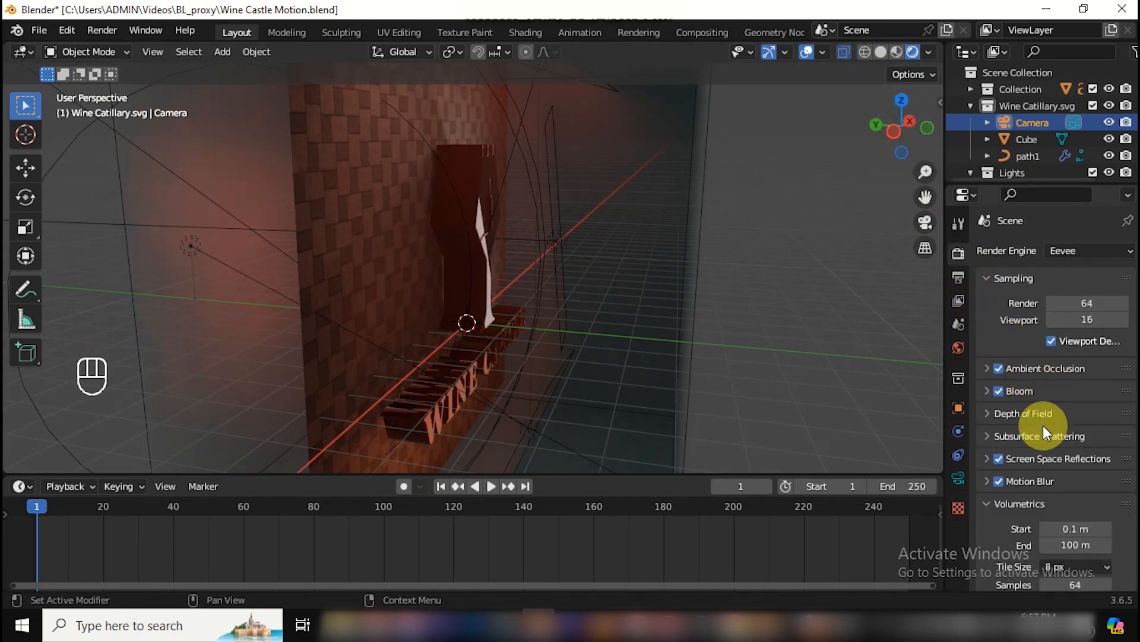
scroll(1058, 440, down, 7)
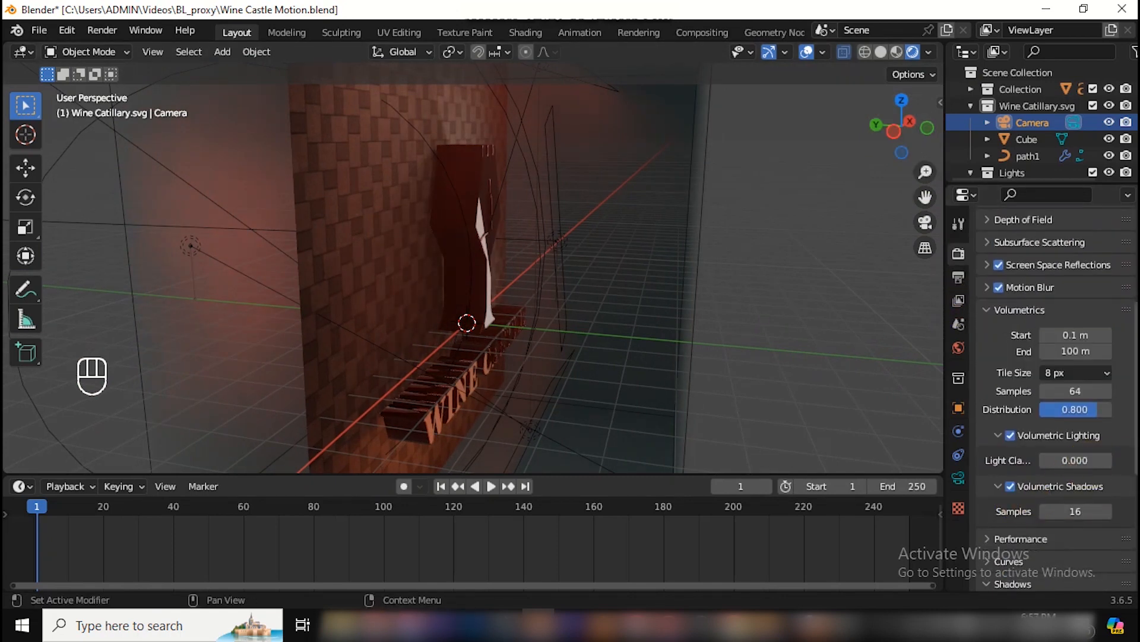
drag(1135, 462, 1135, 601)
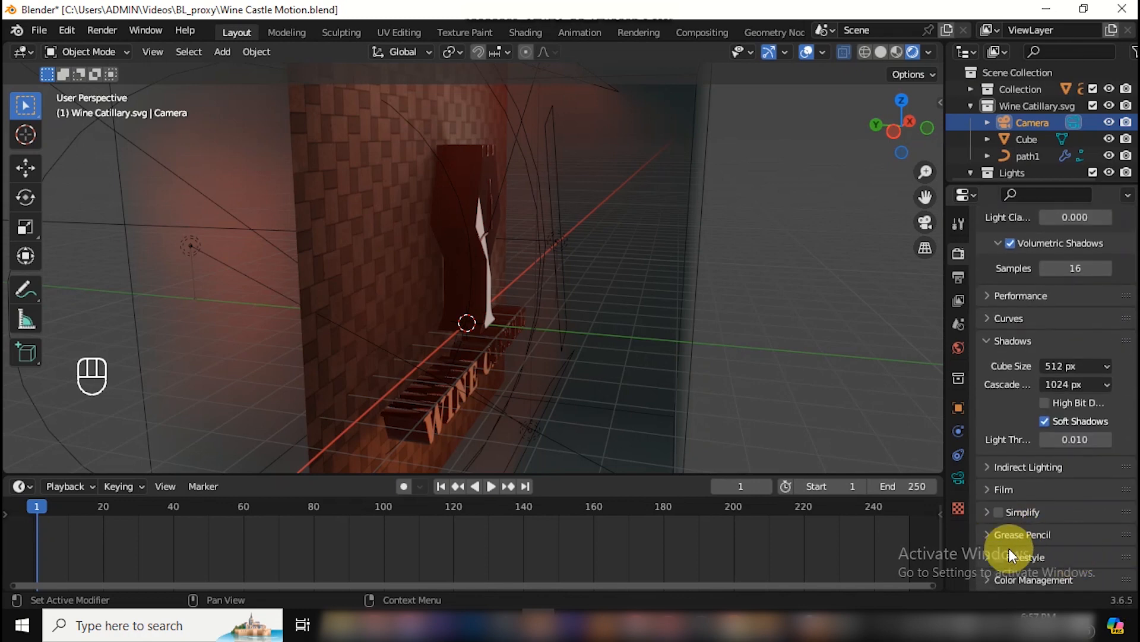
click(987, 579)
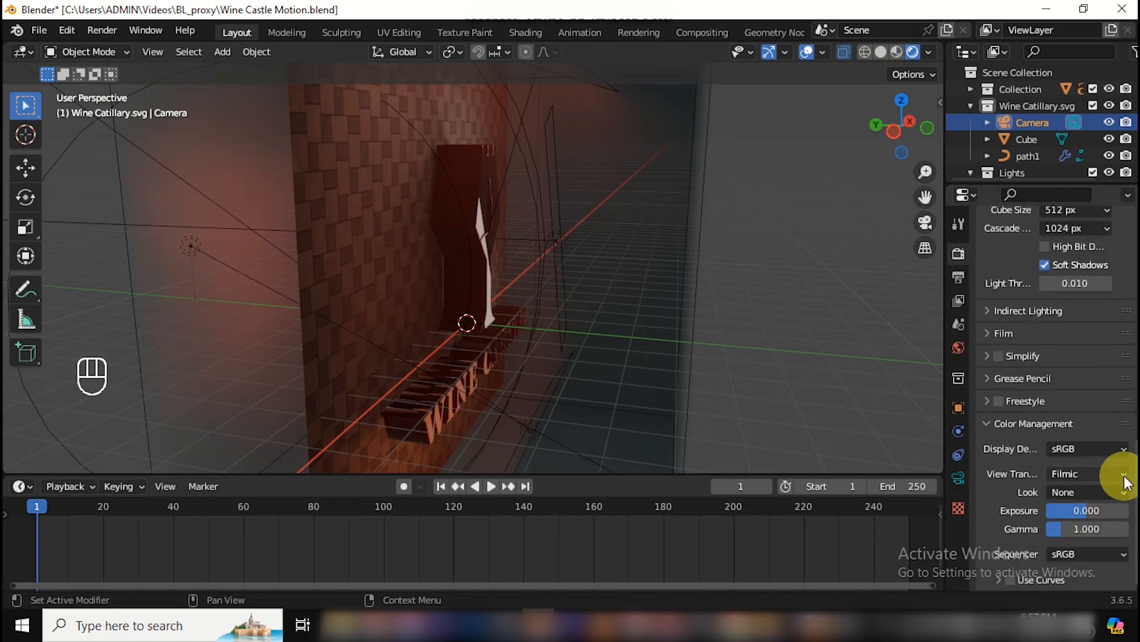
click(1105, 474)
click(1089, 498)
Step: Set the color management look to Medium High Contrast
click(1096, 493)
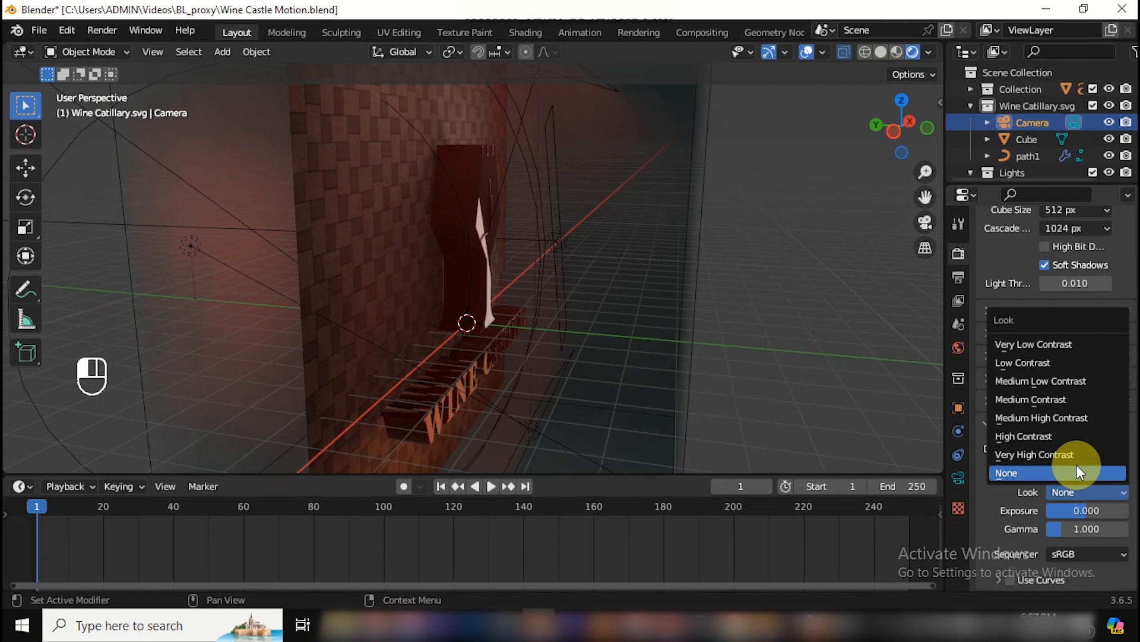
click(1058, 438)
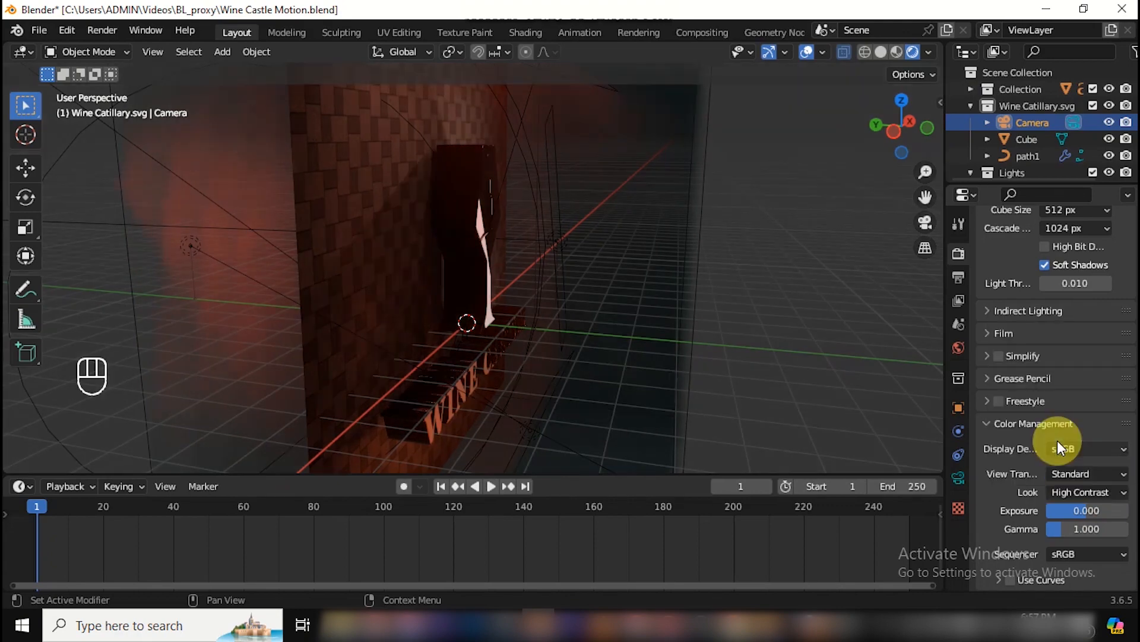
click(1110, 495)
click(1083, 423)
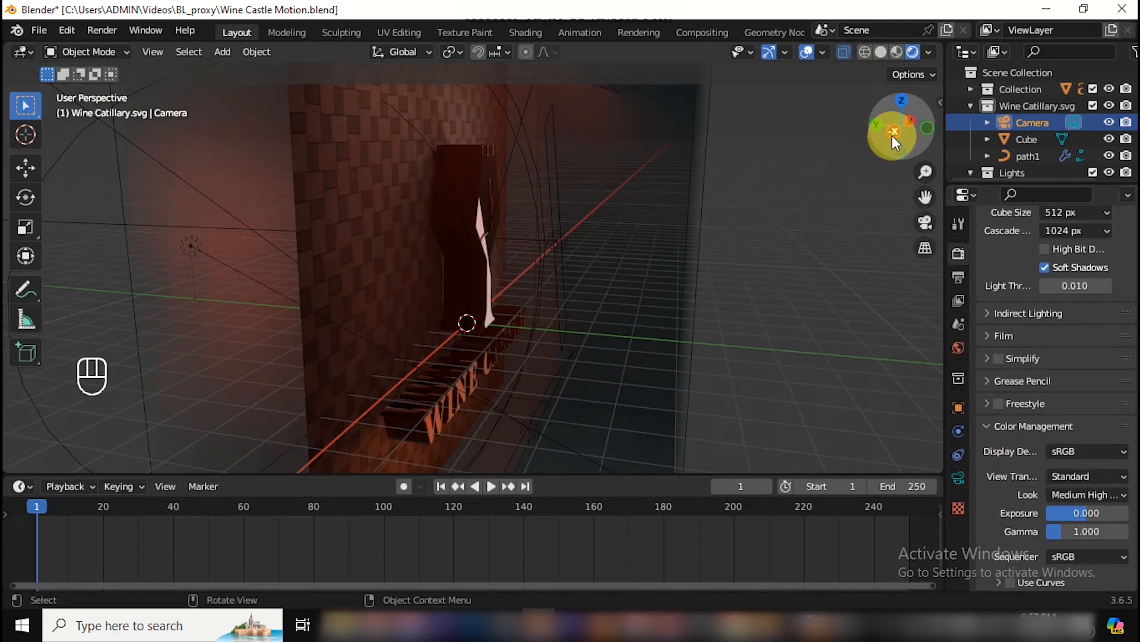
Step: Look through the scene camera, preview the animation playback and rewind to frame 1
drag(896, 142, 859, 149)
click(925, 225)
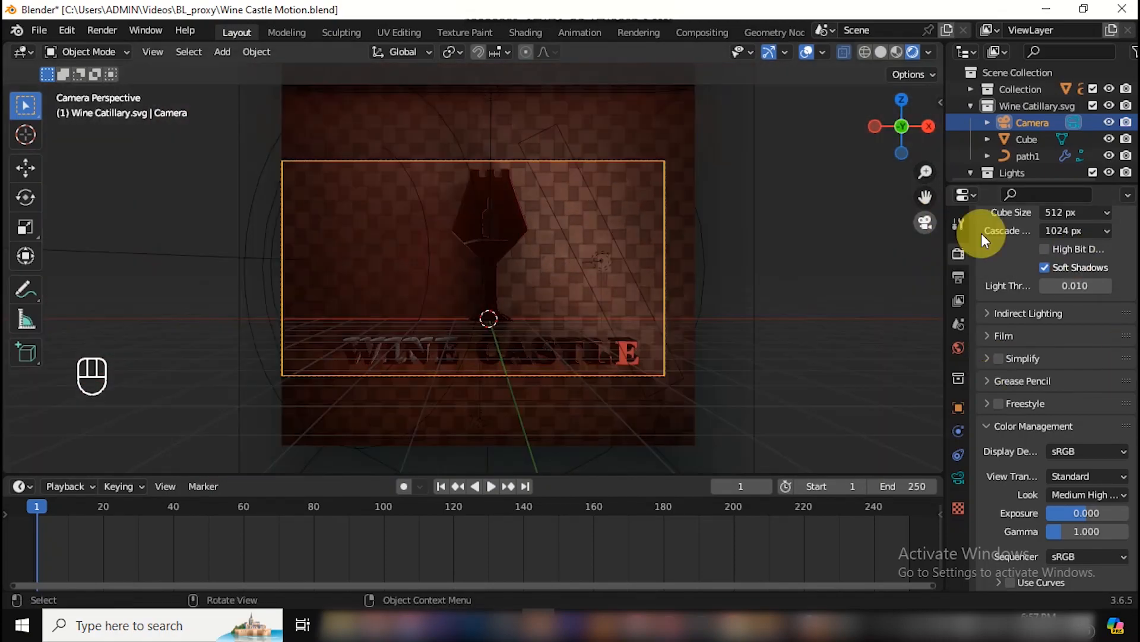
drag(925, 173, 926, 174)
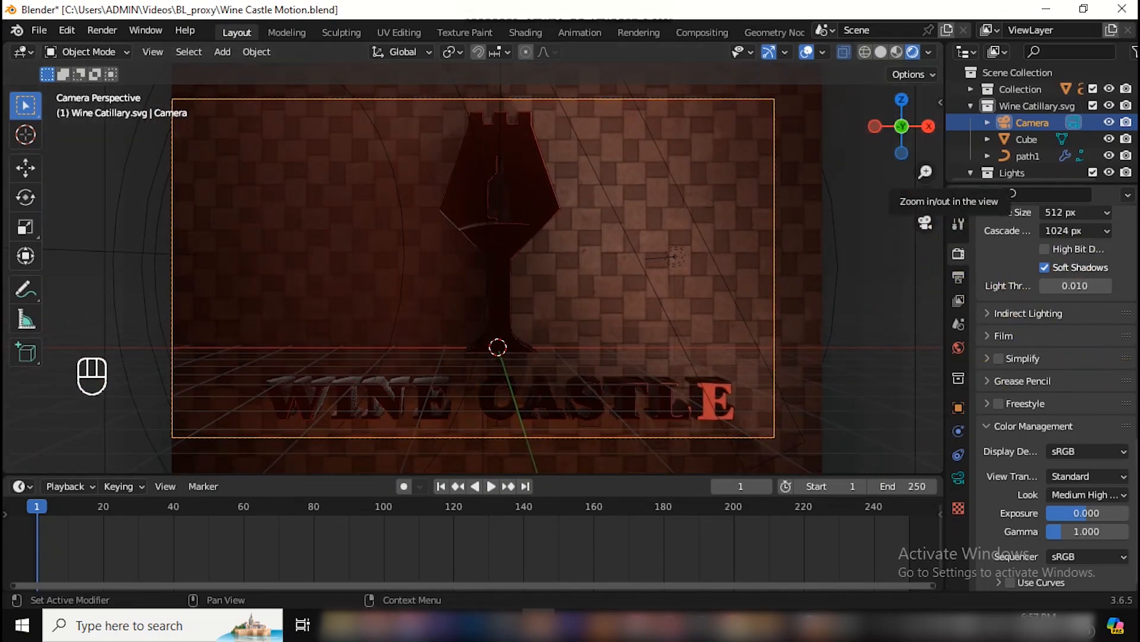
key(space)
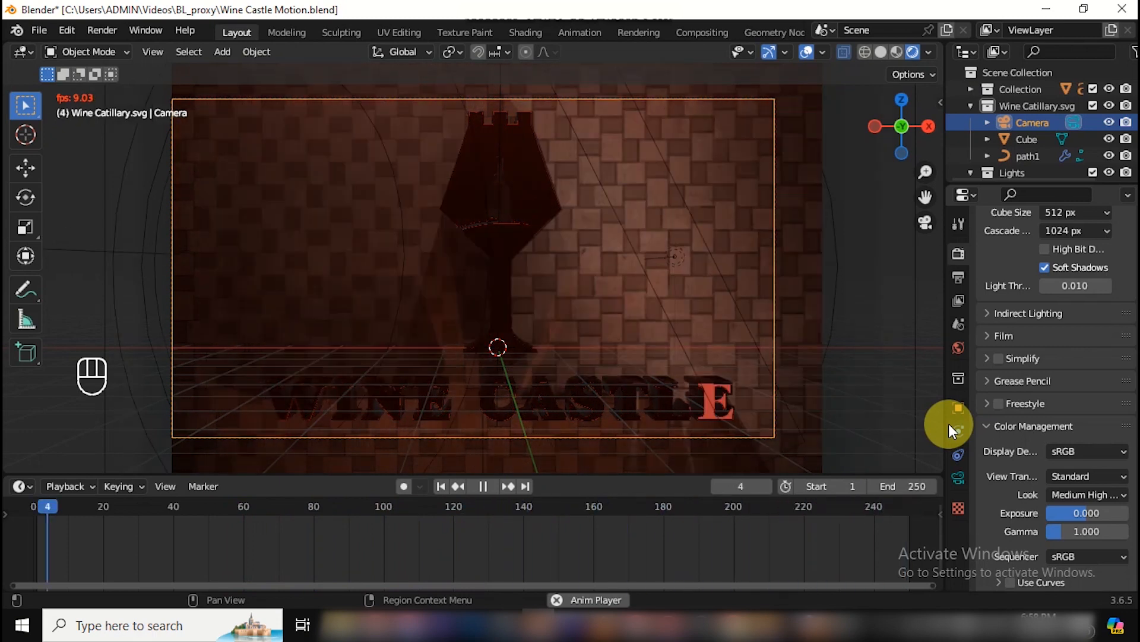
key(space)
key(space)
key(space)
click(443, 486)
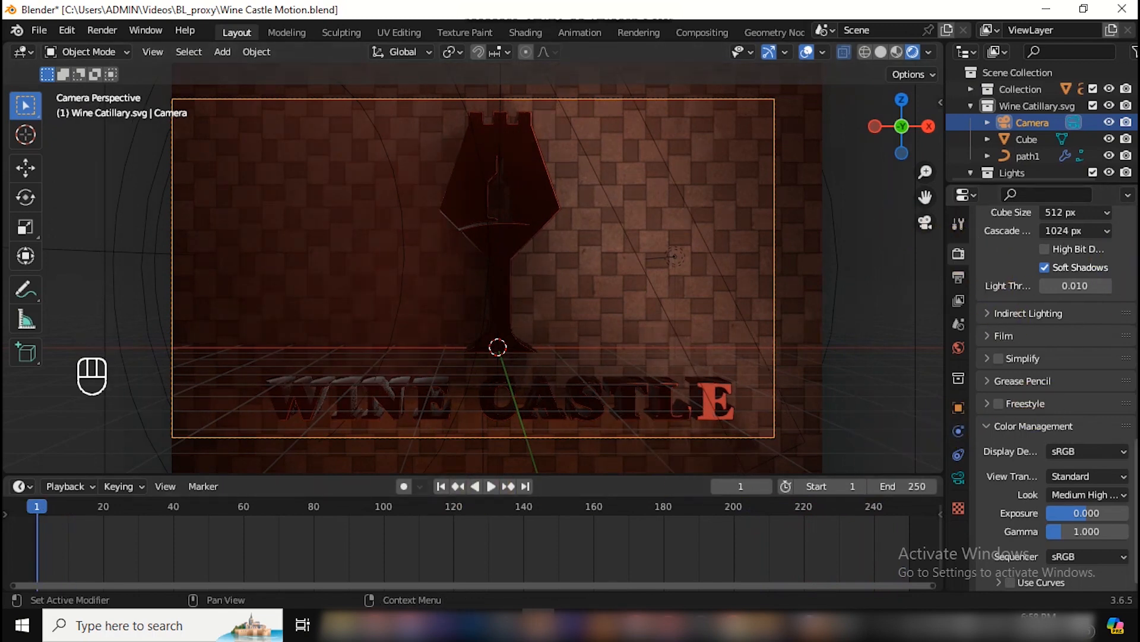
Step: Switch the render engine to Cycles and set its device to GPU Compute
scroll(1123, 249, up, 12)
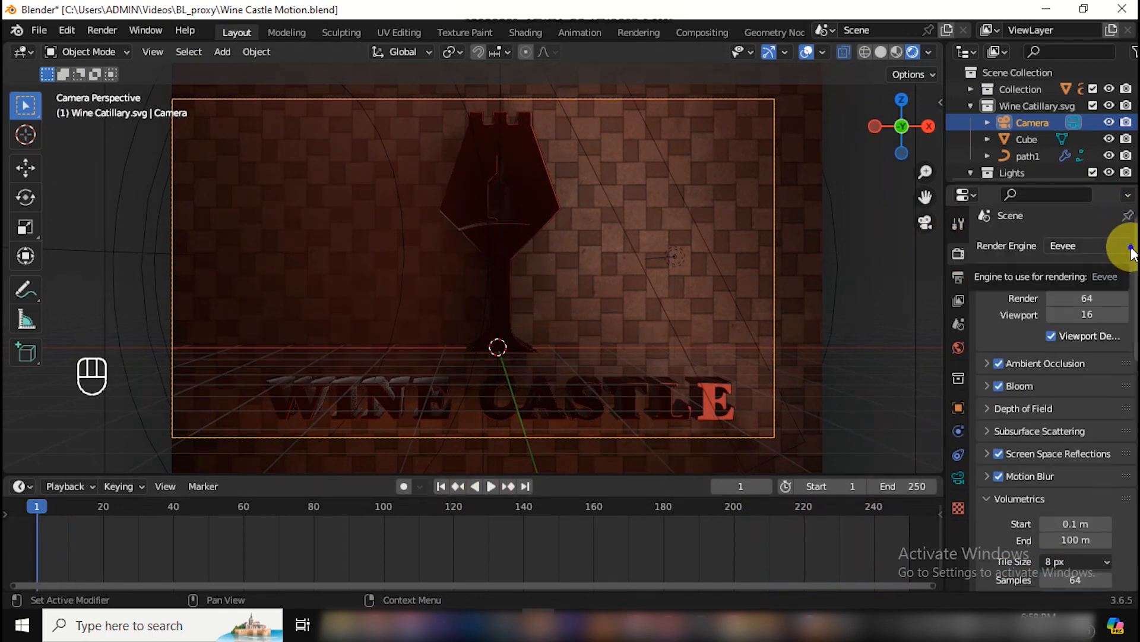
click(1129, 249)
click(1086, 298)
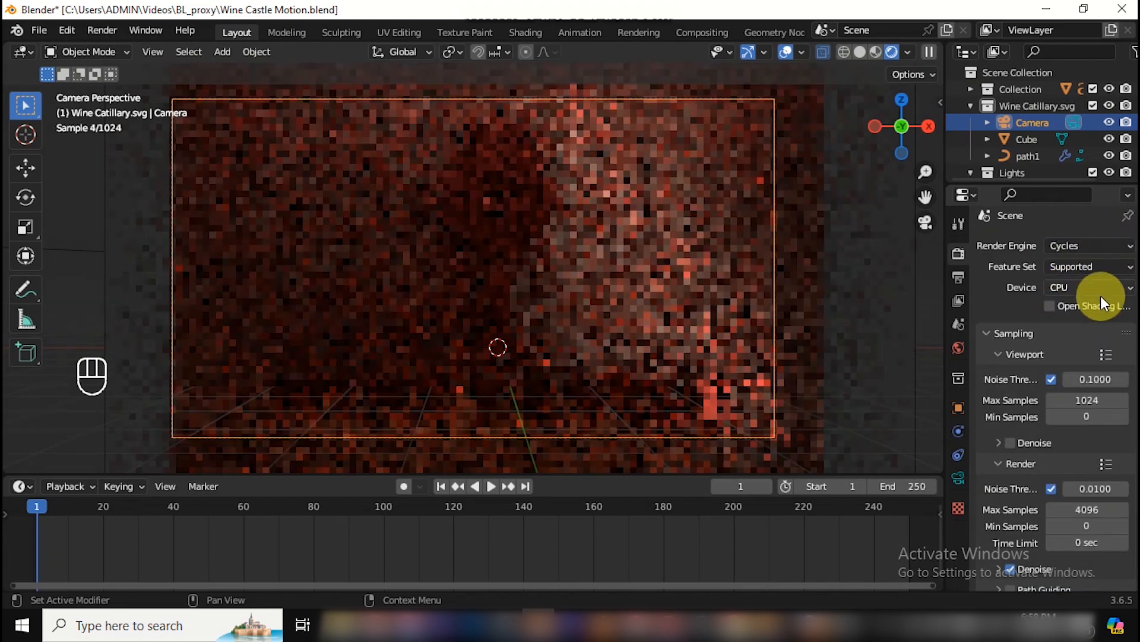
click(1111, 288)
click(1078, 323)
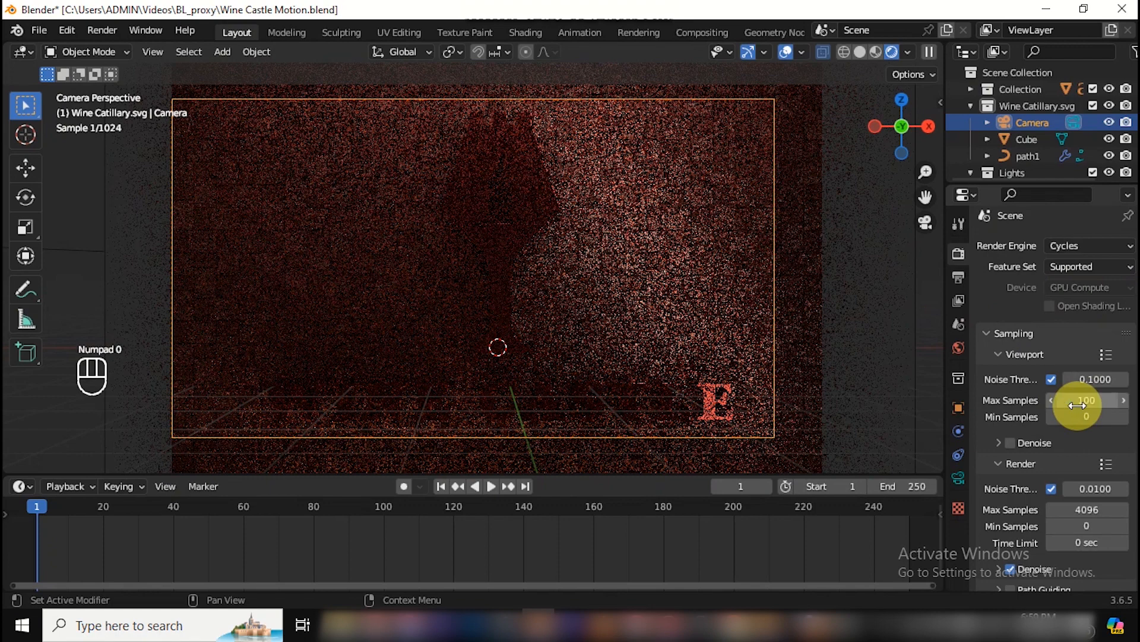
Step: Enable viewport denoising and set the Cycles render samples to 100, then switch the render engine back to Eevee
click(1011, 443)
scroll(1070, 415, down, 4)
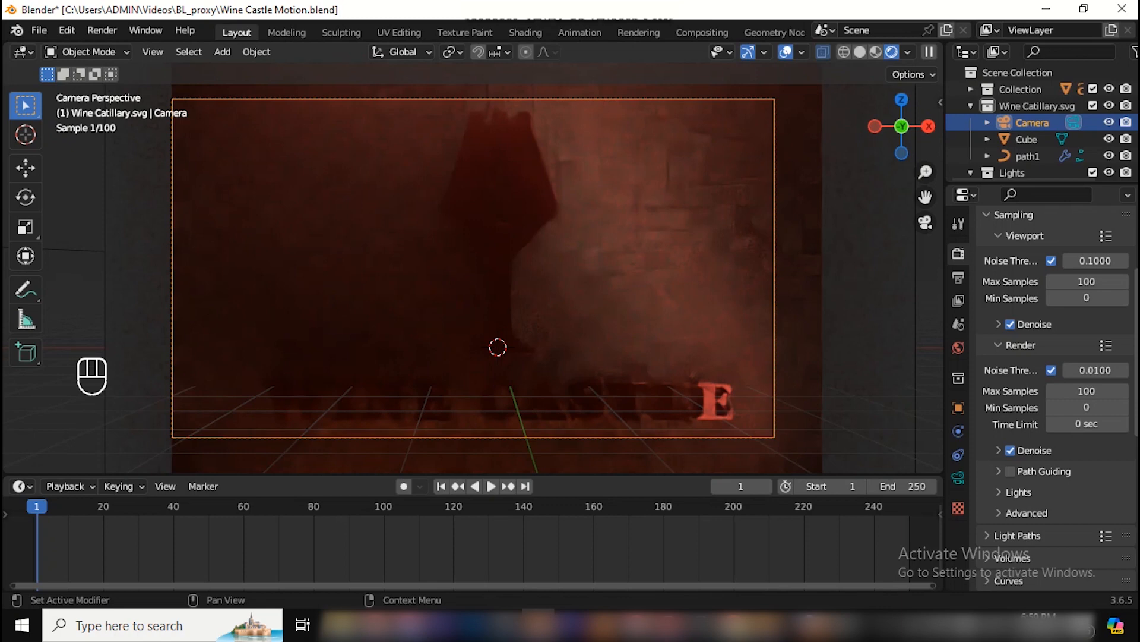
scroll(1099, 357, up, 4)
click(1120, 249)
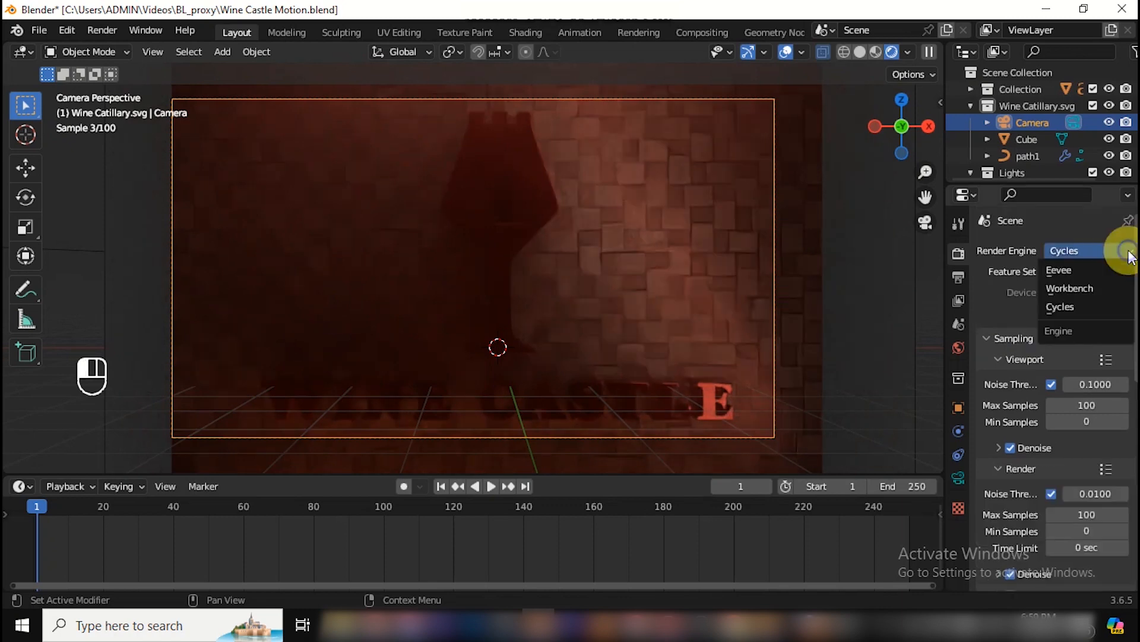
click(1090, 270)
Step: Add a cube-shaped empty at the 3D cursor and raise it along Z to about 0.84 m
drag(925, 174, 922, 202)
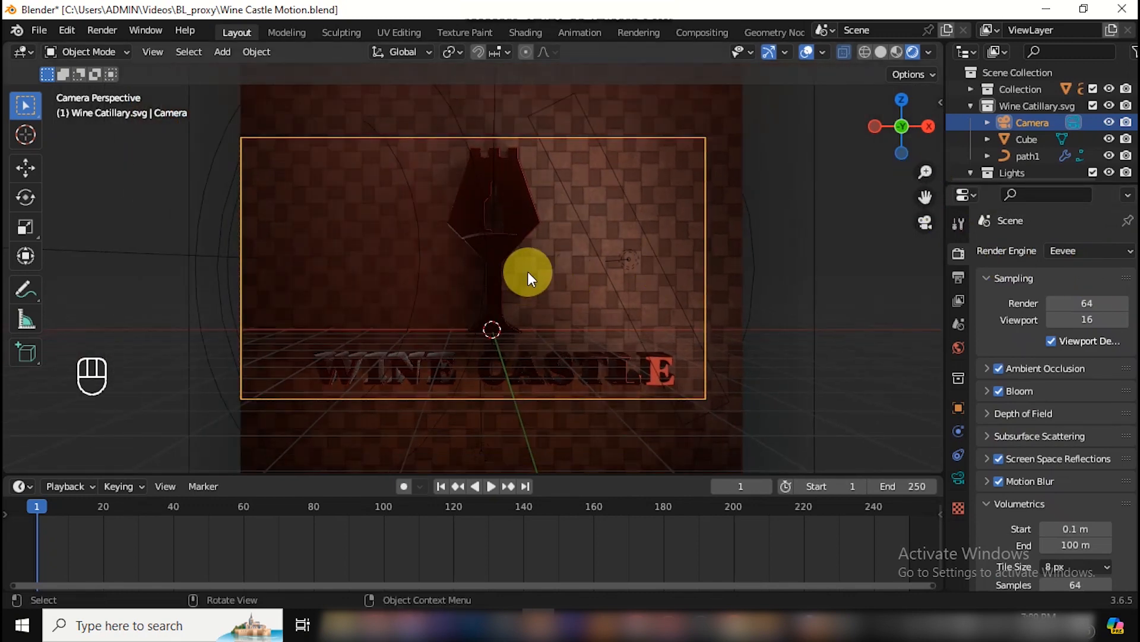
key(shift+a)
mouse_move(491, 233)
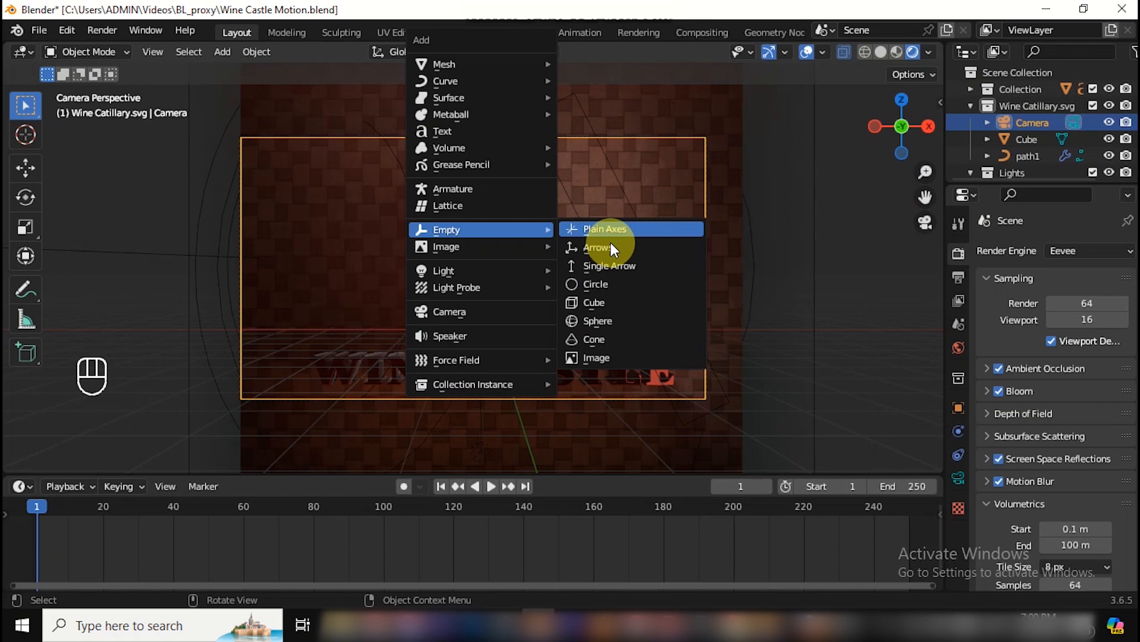
click(613, 303)
key(g)
key(z)
click(608, 290)
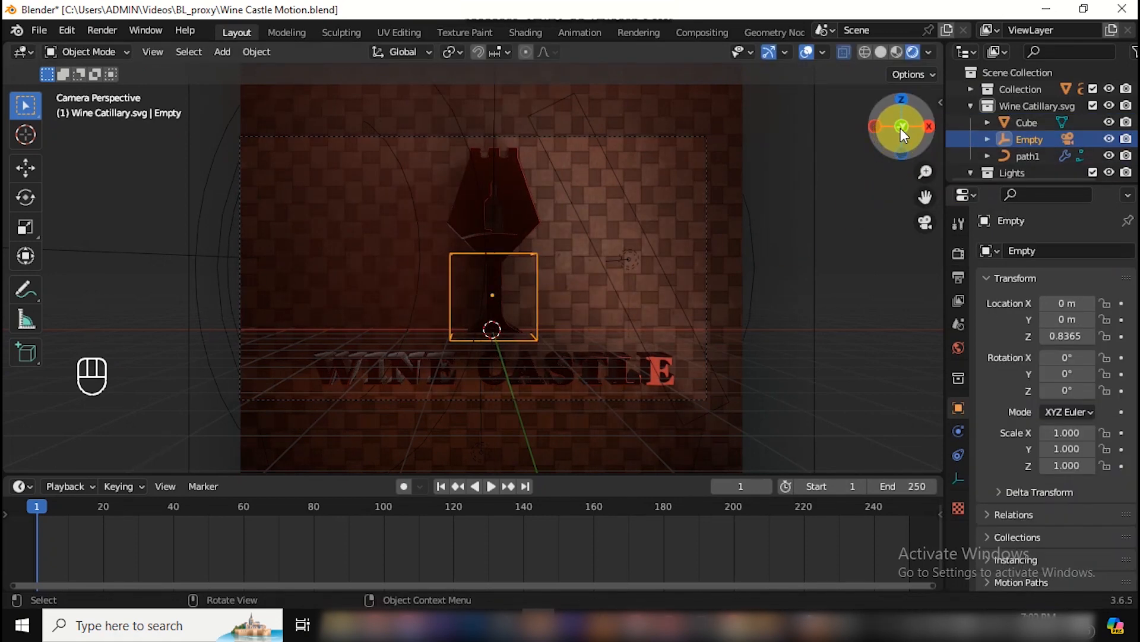
Step: Parent the camera to the cube empty using Object (Keep Transform), working in solid shading
scroll(903, 127, down, 5)
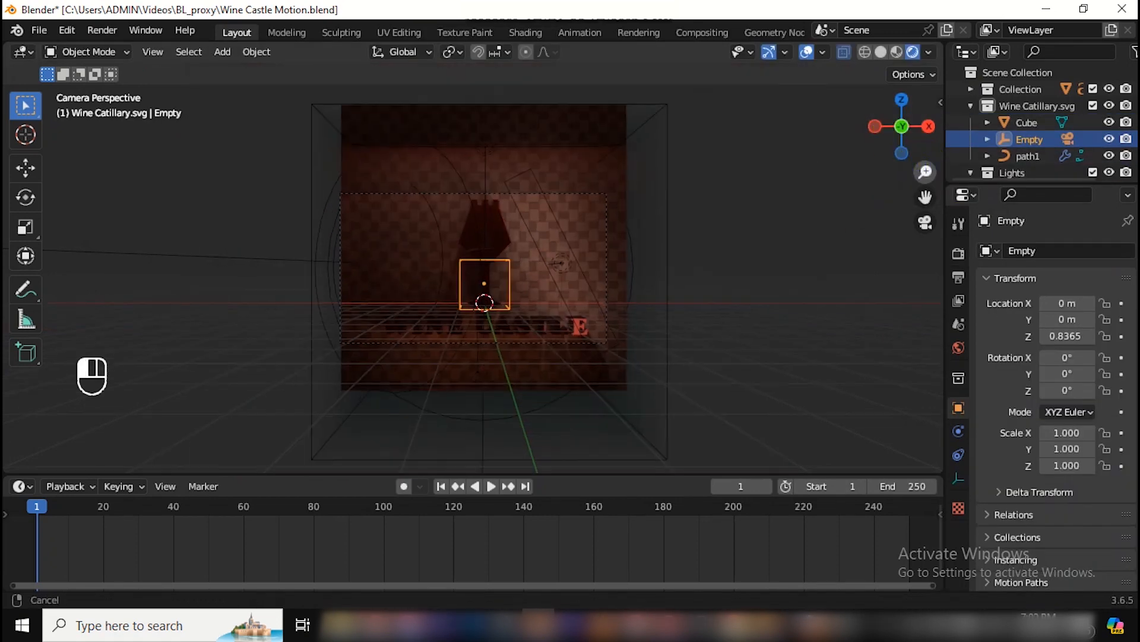
key(KP_7)
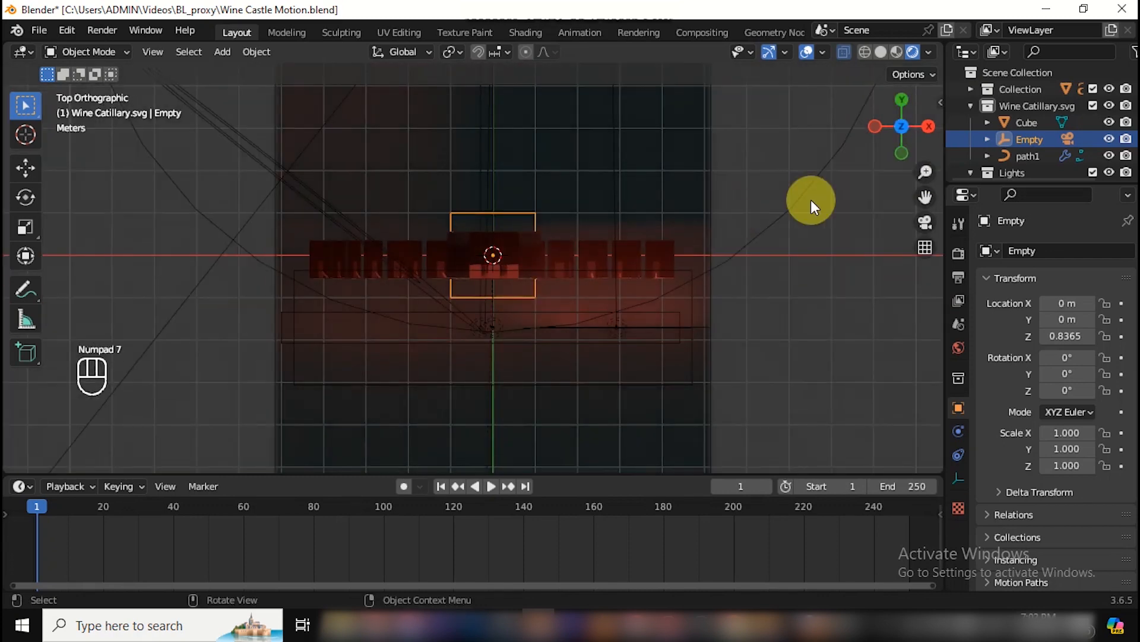
click(895, 51)
click(881, 52)
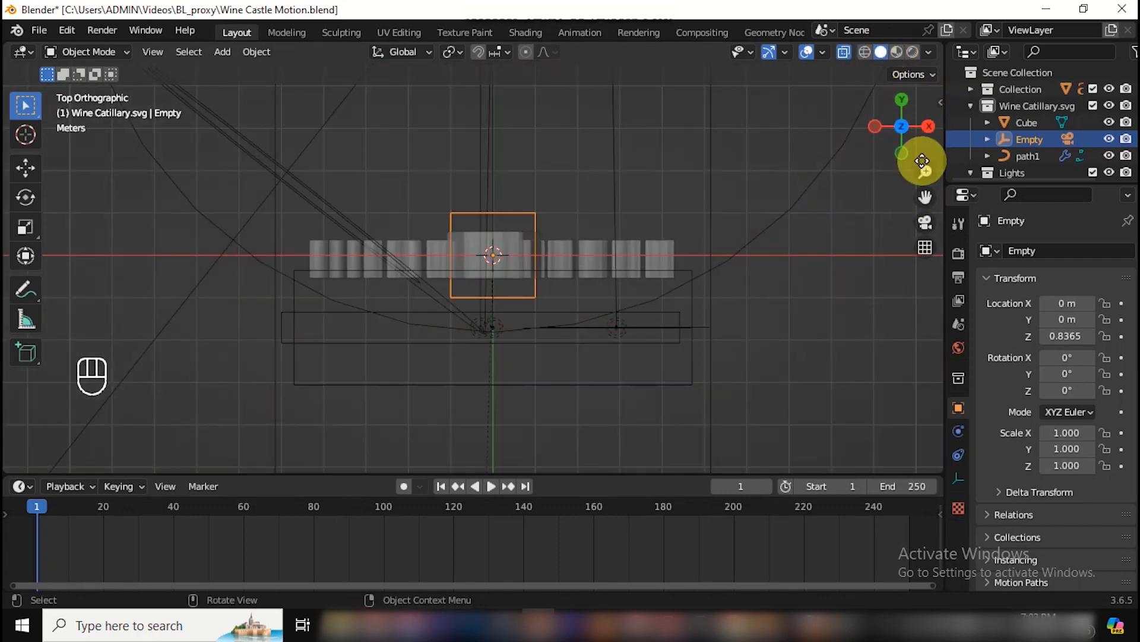
mouse_move(925, 172)
mouse_down()
mouse_move(924, 252)
mouse_move(925, 192)
mouse_move(925, 203)
mouse_up()
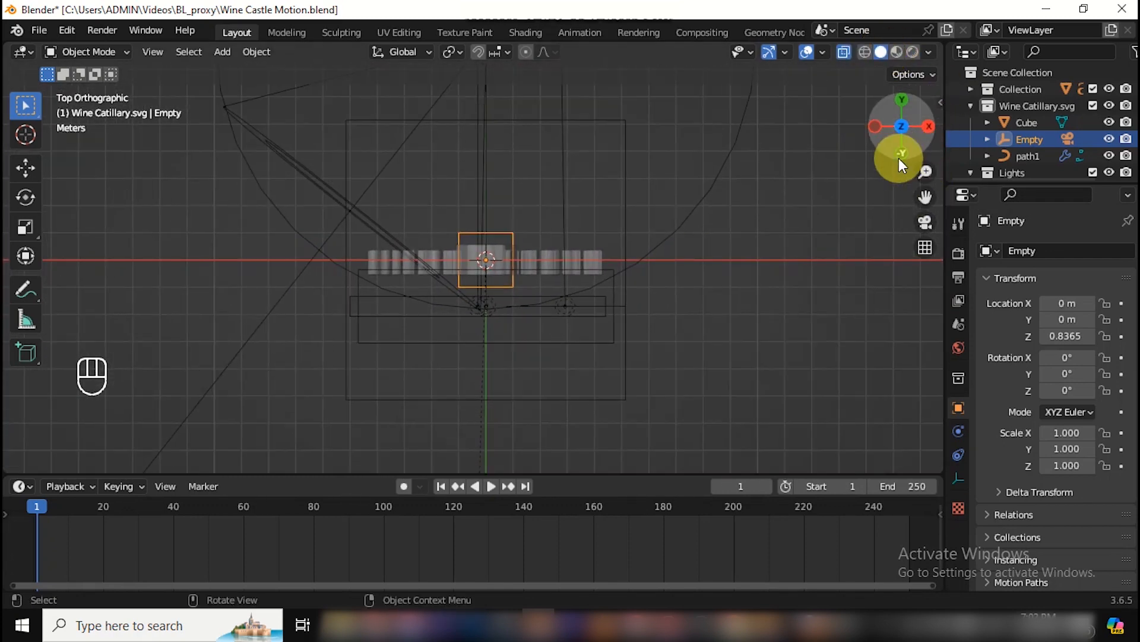
drag(901, 156, 785, 39)
drag(924, 196, 1040, 162)
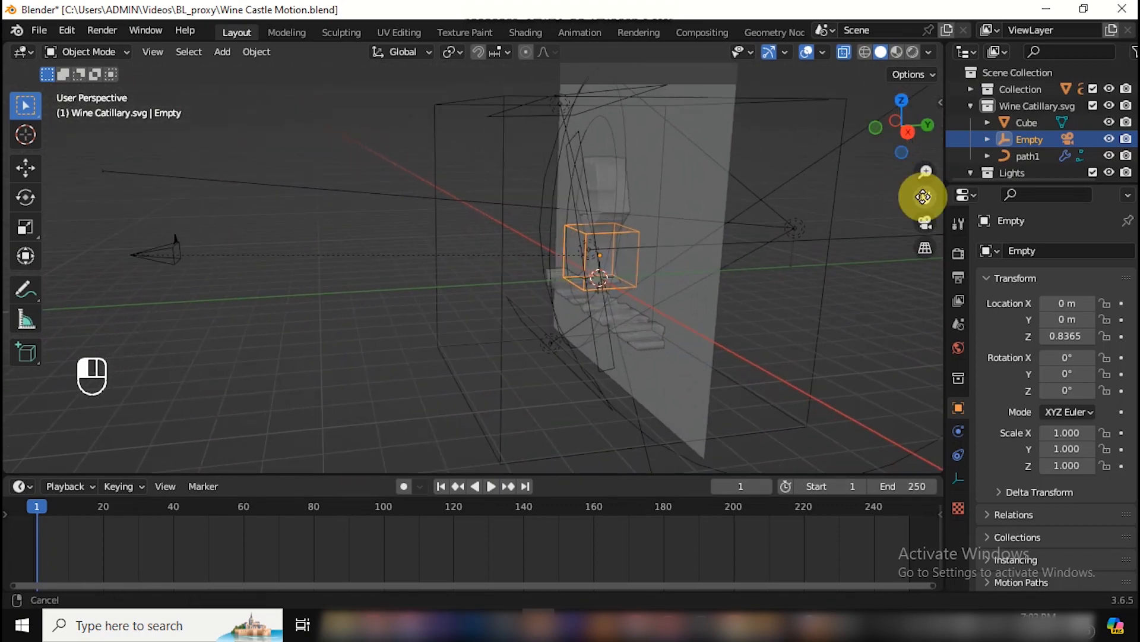
click(176, 248)
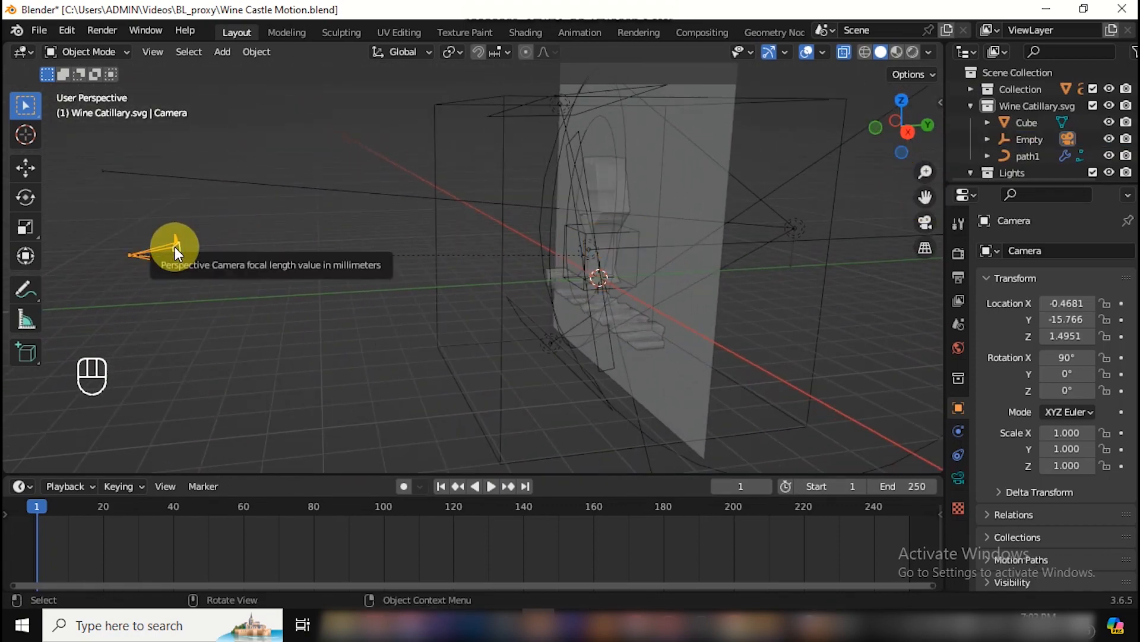
shift+click(607, 232)
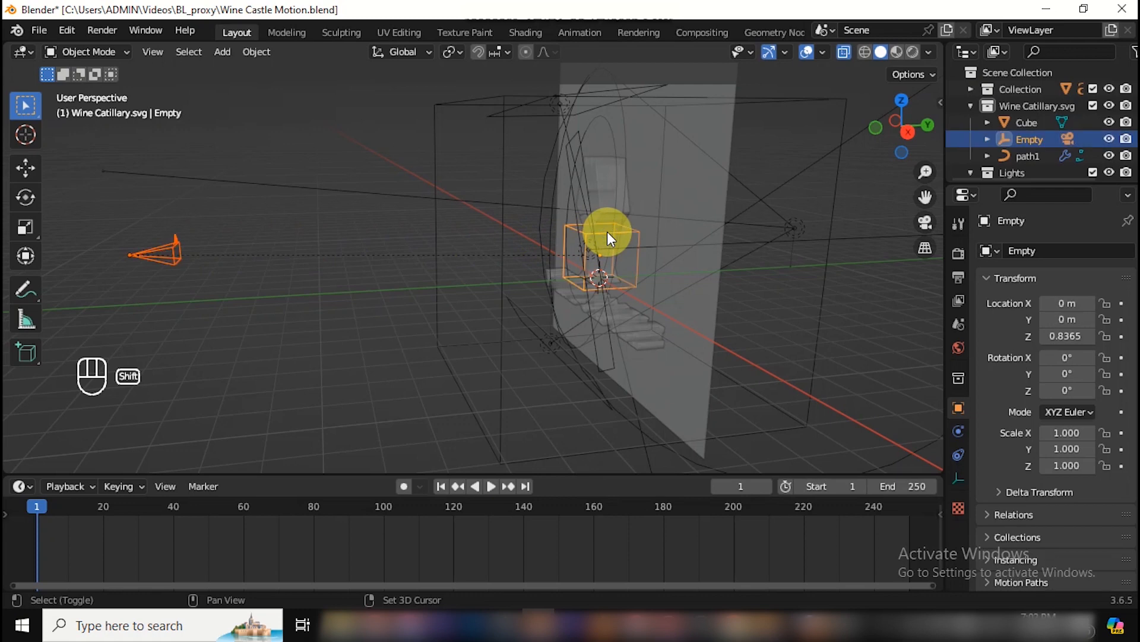
key(ctrl+p)
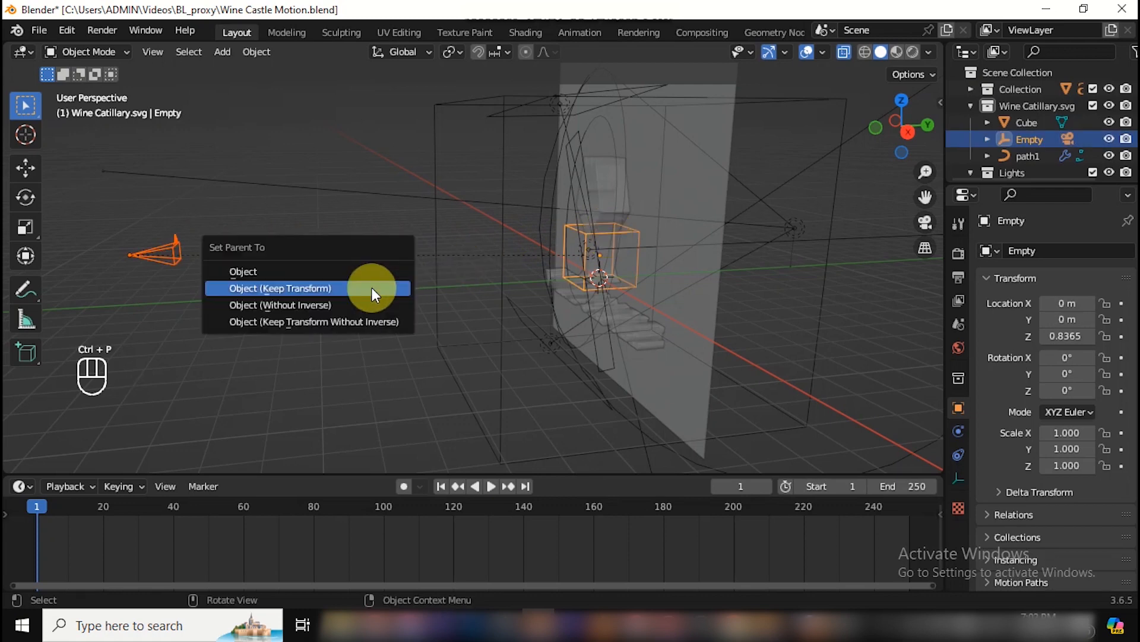
click(286, 287)
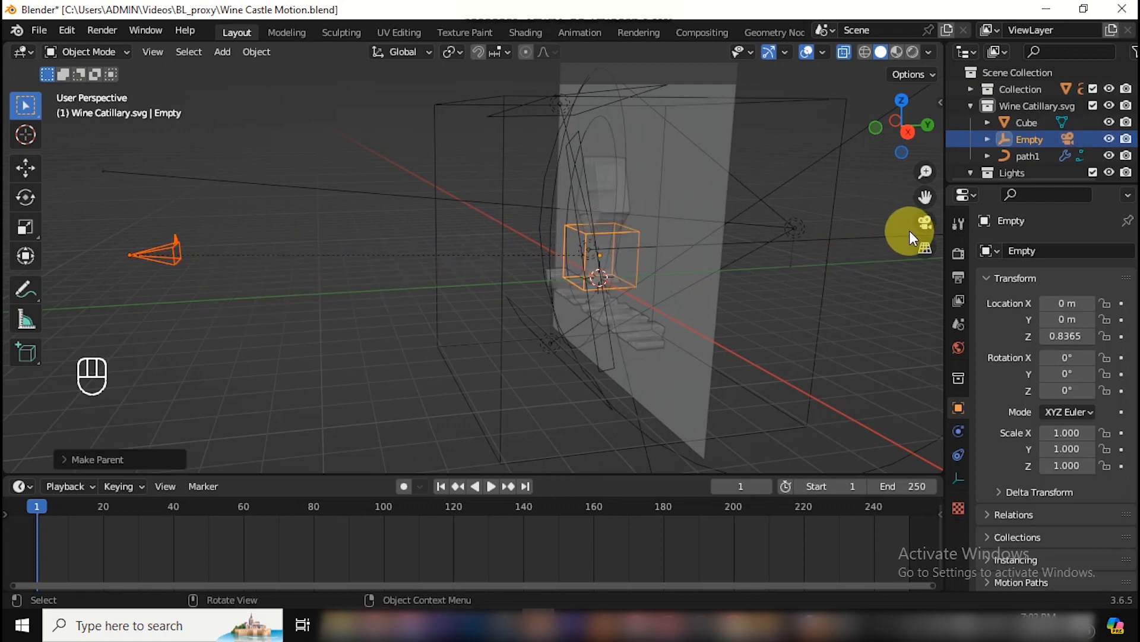
Step: Look through the scene camera with the viewport in Material Preview shading
click(925, 223)
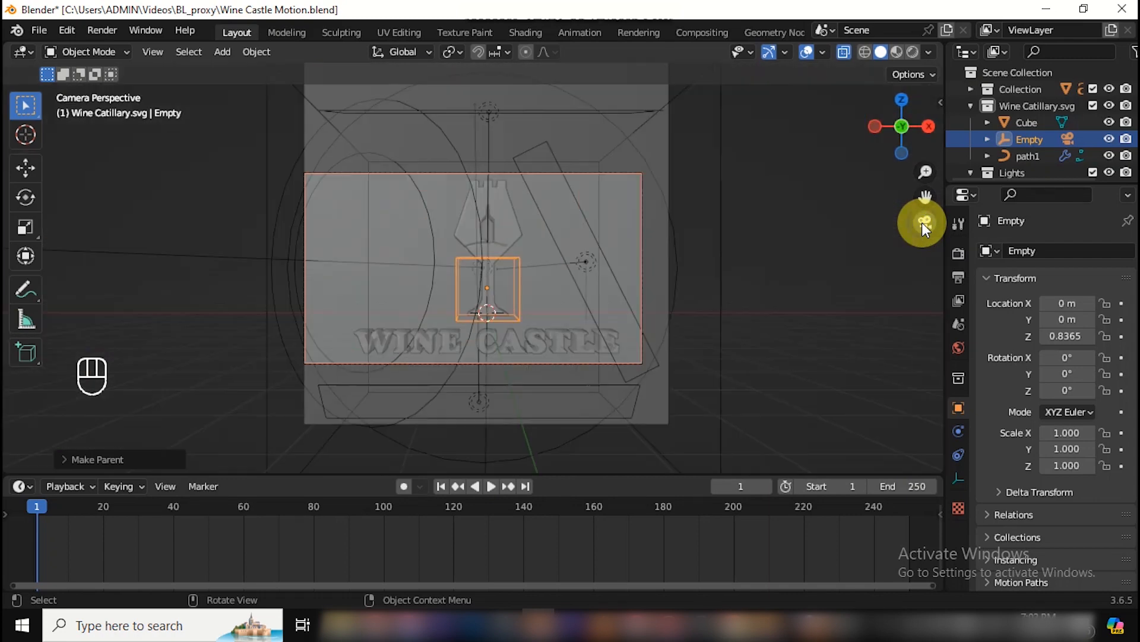
click(896, 53)
drag(923, 168, 925, 170)
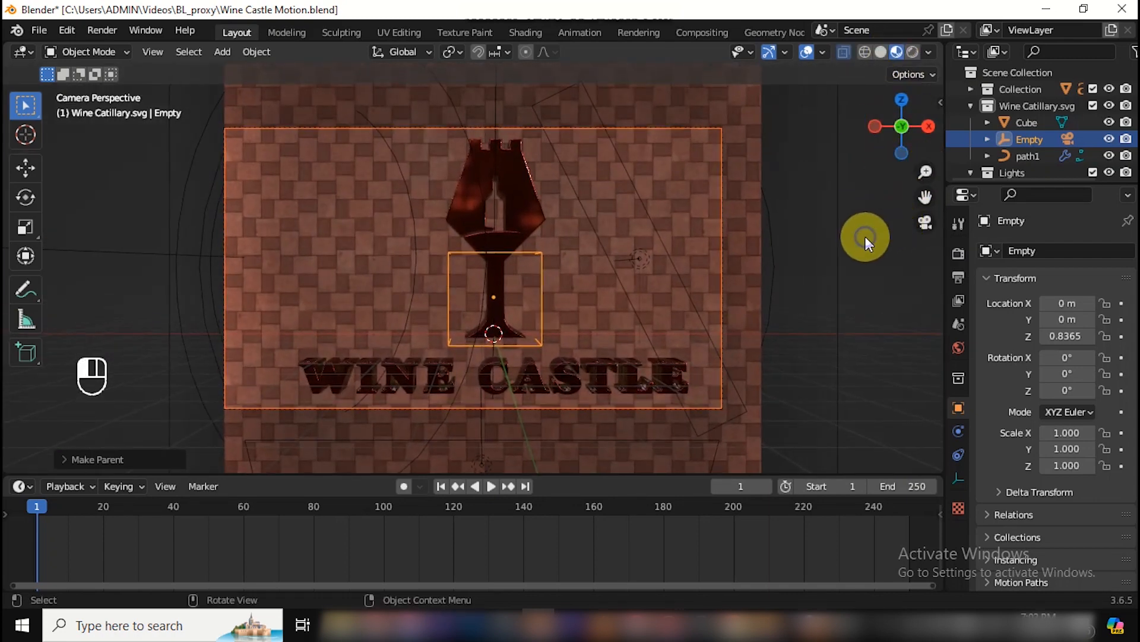
Step: Try rotating the empty about its Z axis to swing the camera, and undo the rotation
click(865, 236)
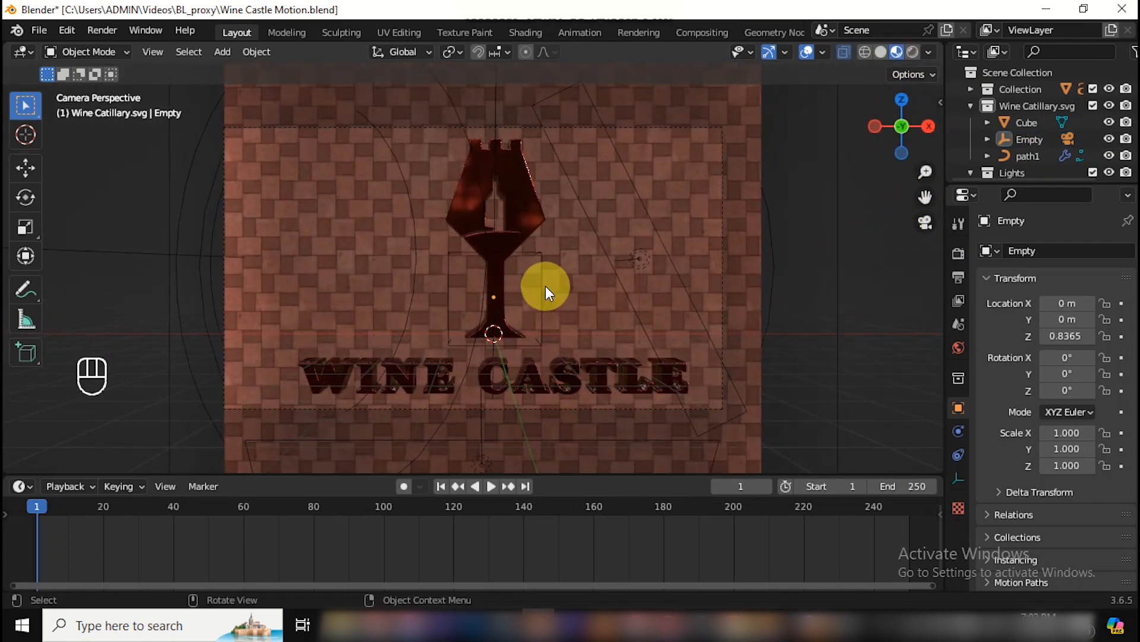
click(542, 286)
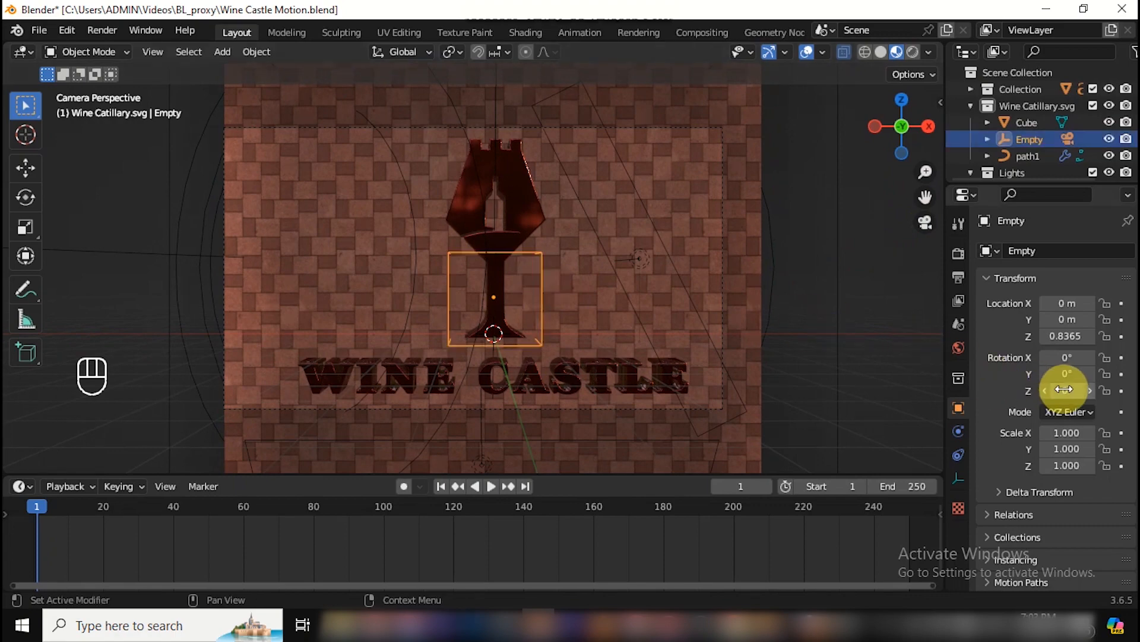
mouse_move(1067, 390)
mouse_down()
mouse_move(1042, 390)
mouse_move(1084, 390)
mouse_move(1067, 396)
mouse_up()
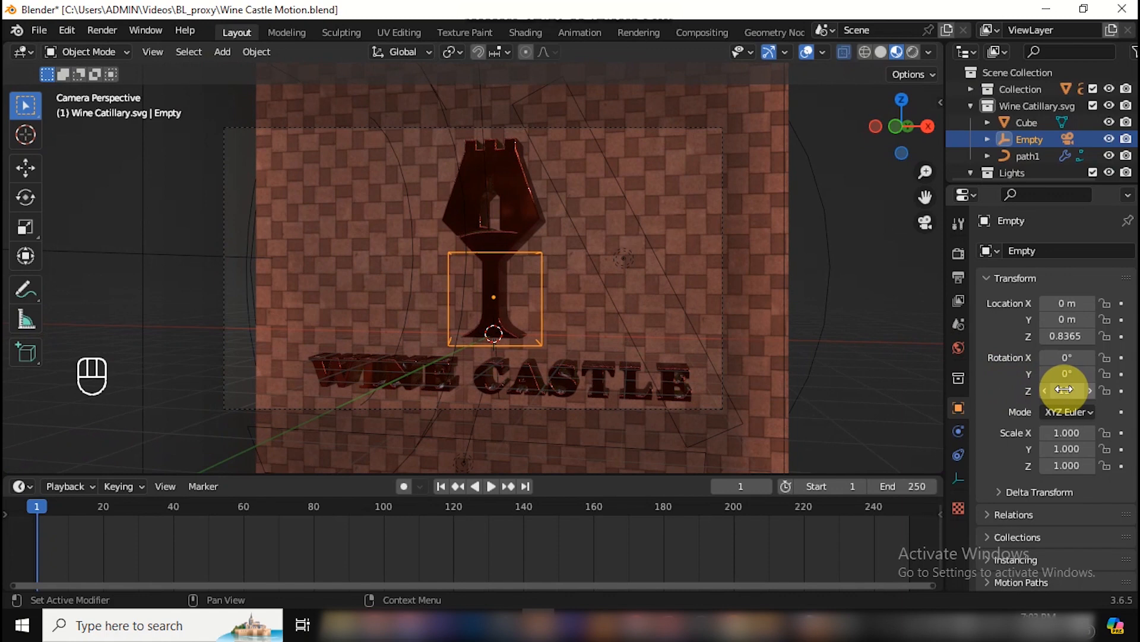
key(ctrl+z)
Step: Enlarge the Background Plane beyond the outline of the surrounding cube and apply its scale
drag(925, 172, 925, 202)
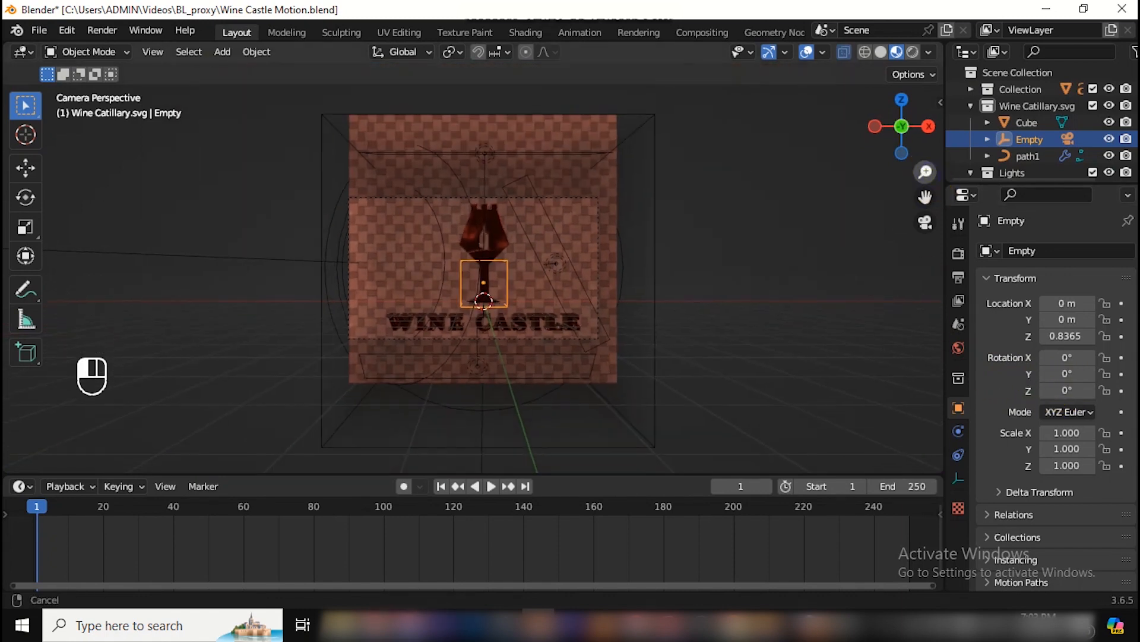
click(621, 142)
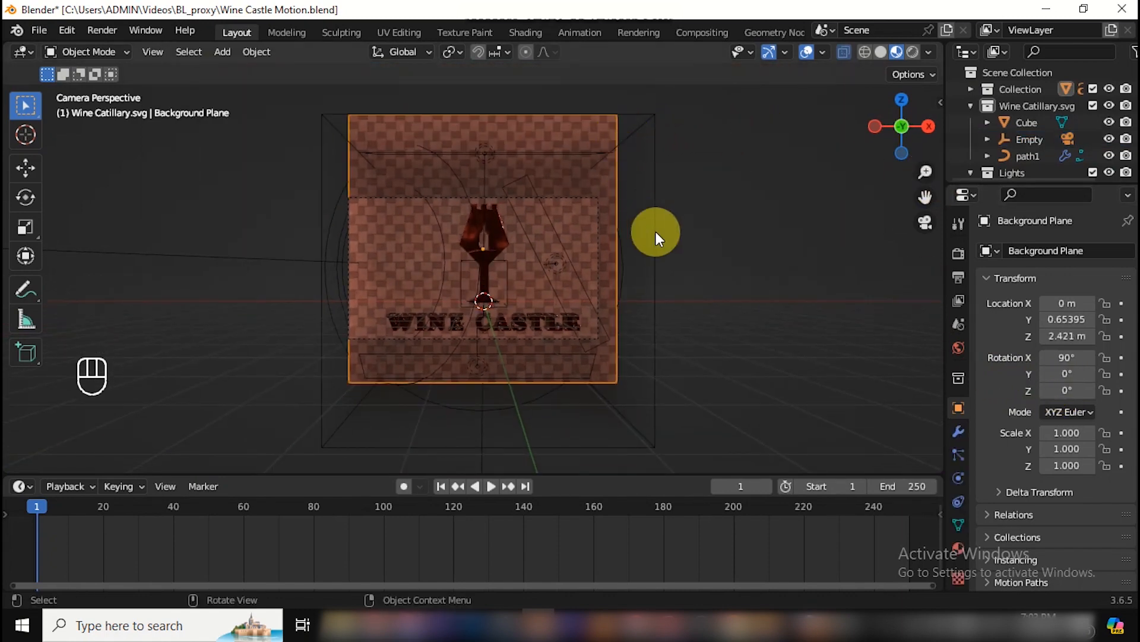
key(s)
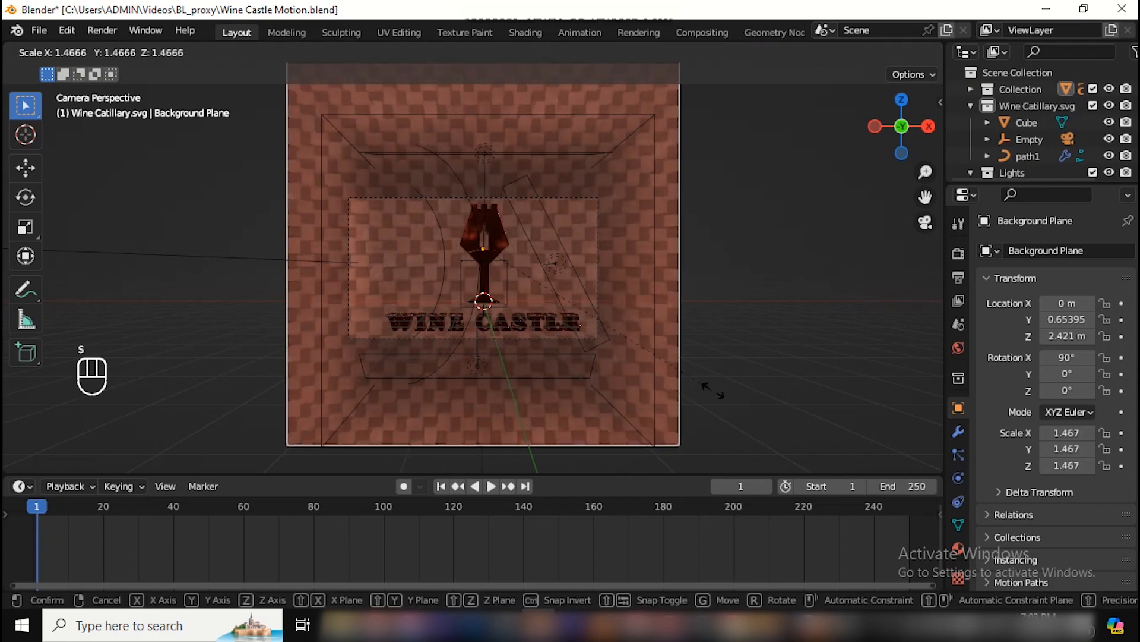
click(744, 390)
key(ctrl+a)
click(733, 355)
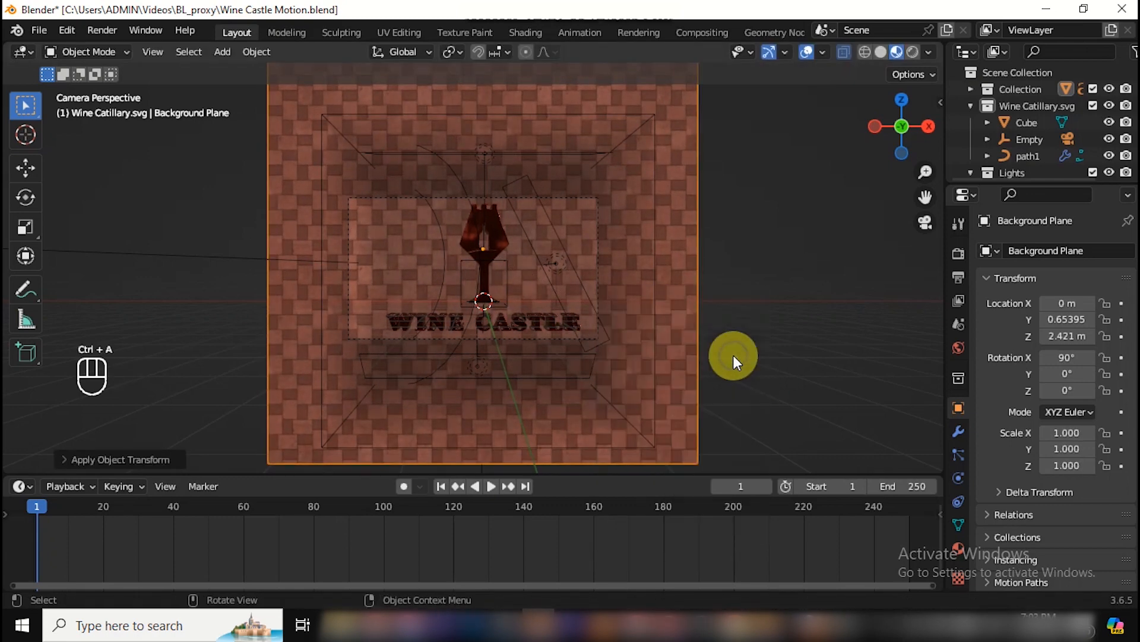
Step: In the Background material, increase the X and Y texture mapping scale and lower the red channel's RGB Curves point to mute the red tint
click(526, 33)
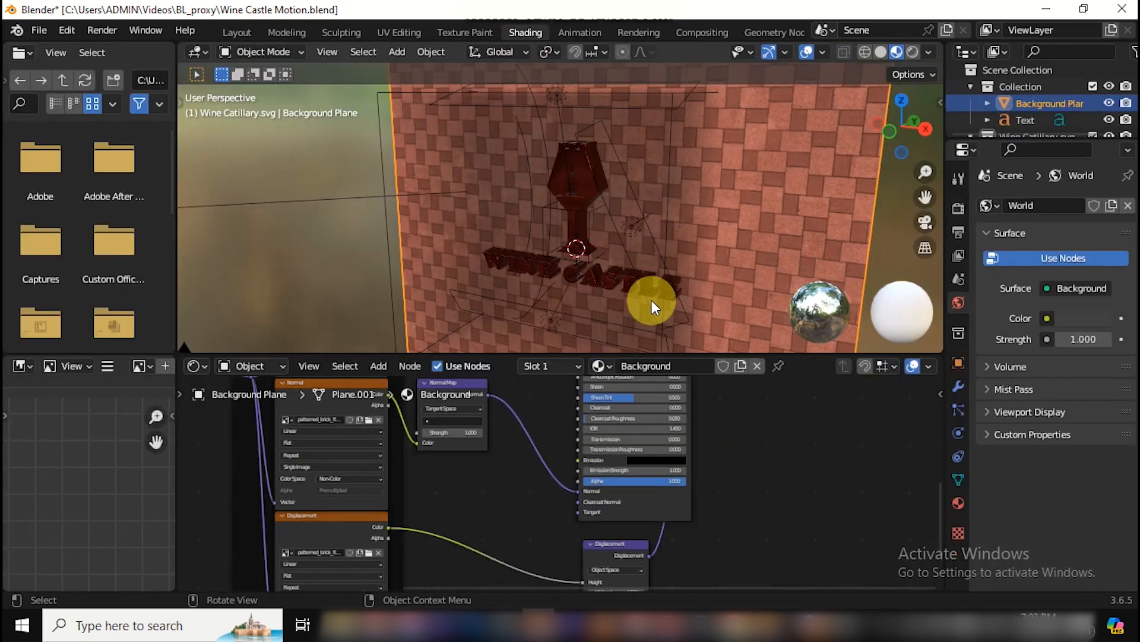
drag(523, 585, 376, 556)
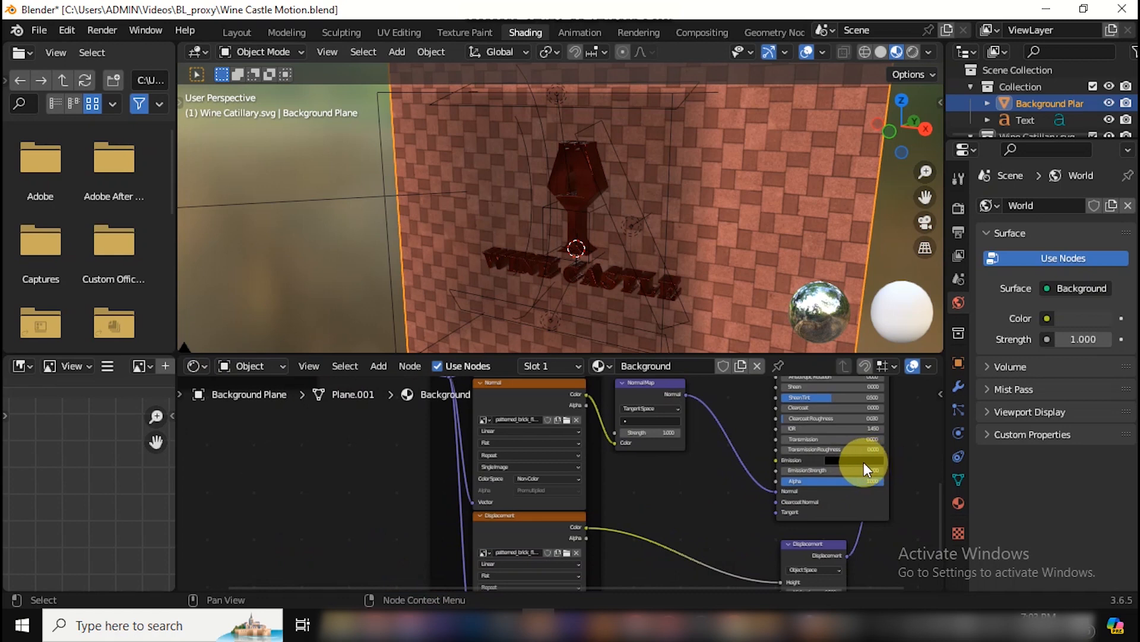
drag(598, 586, 436, 579)
scroll(478, 570, down, 3)
drag(939, 486, 938, 435)
scroll(479, 488, up, 3)
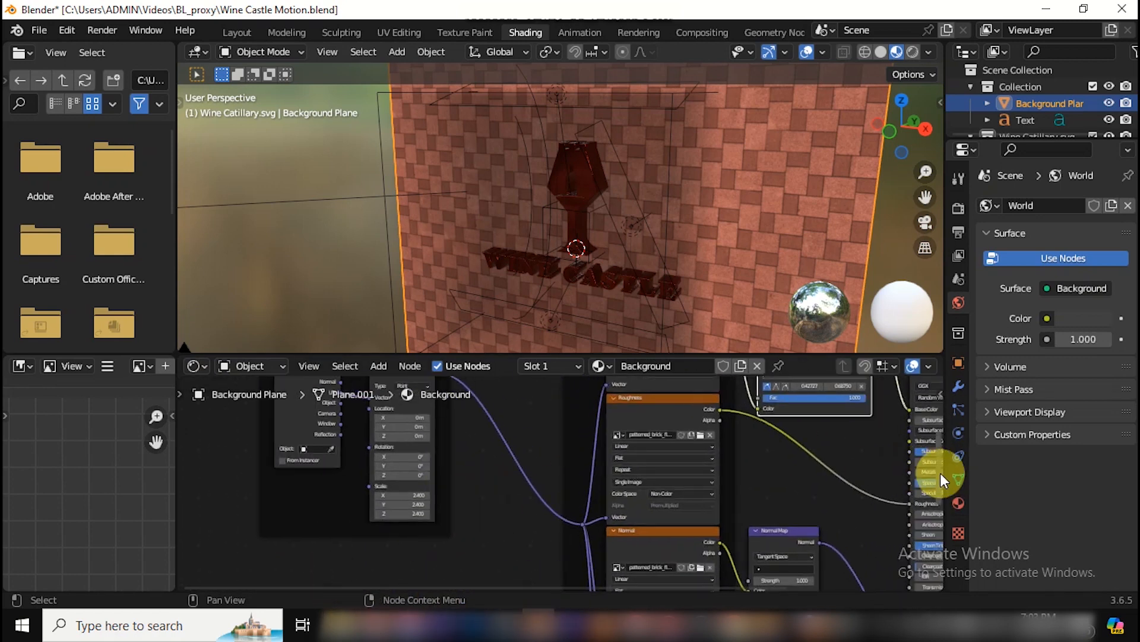
mouse_move(941, 479)
mouse_down()
mouse_move(937, 449)
mouse_move(937, 463)
mouse_up()
drag(410, 521, 460, 531)
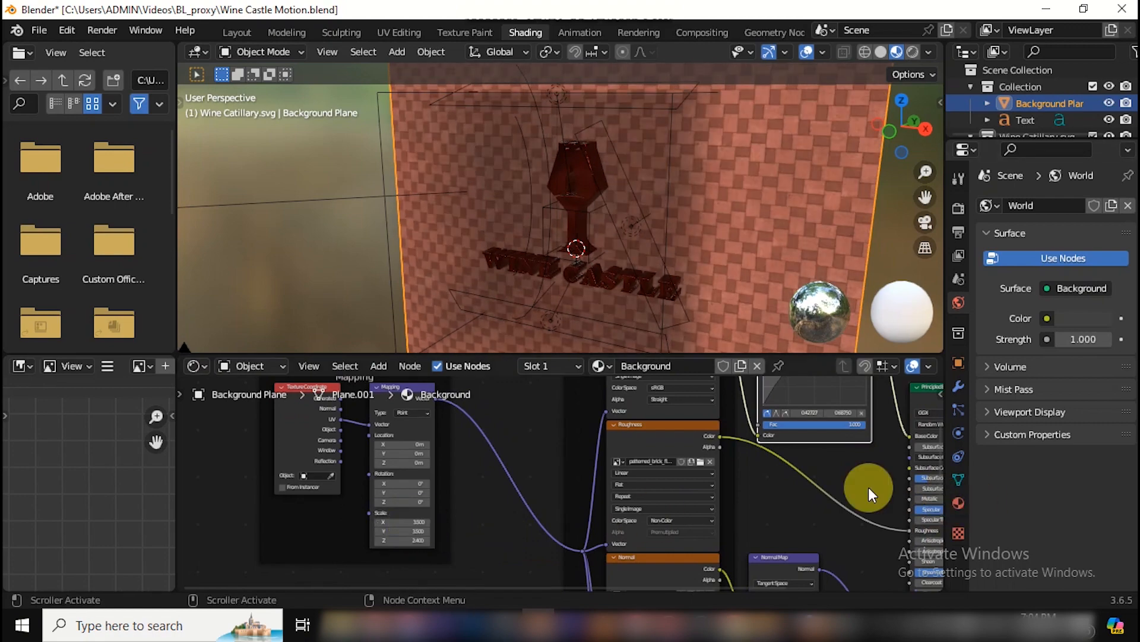
drag(939, 448, 939, 423)
drag(807, 419, 815, 433)
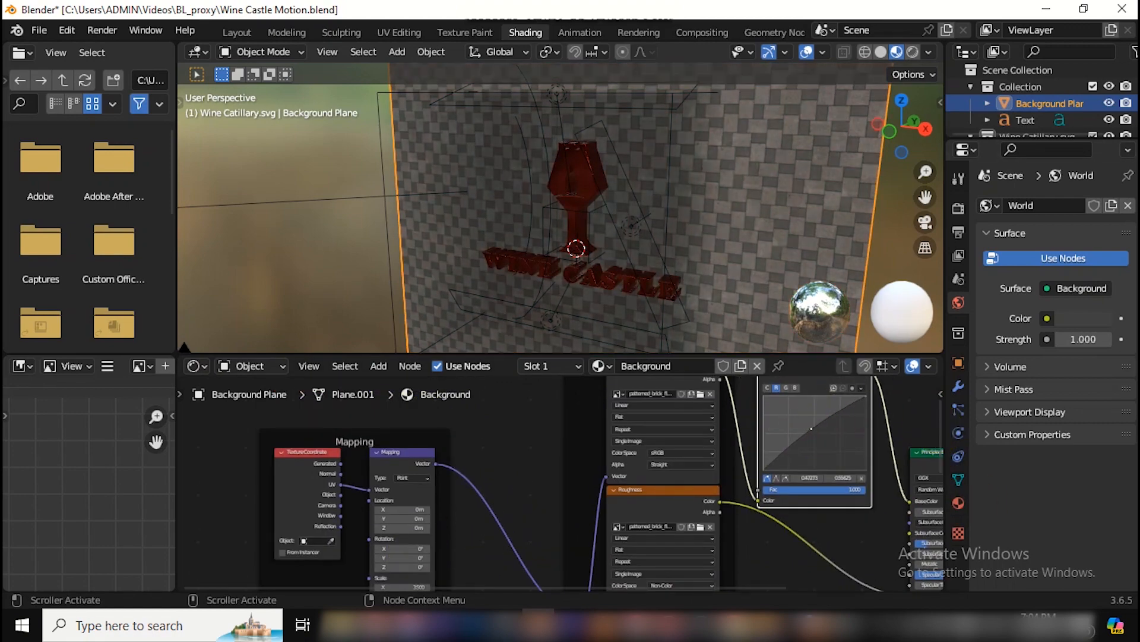
Step: Preview the animation through the scene camera in rendered shading and rewind to frame 1
click(236, 33)
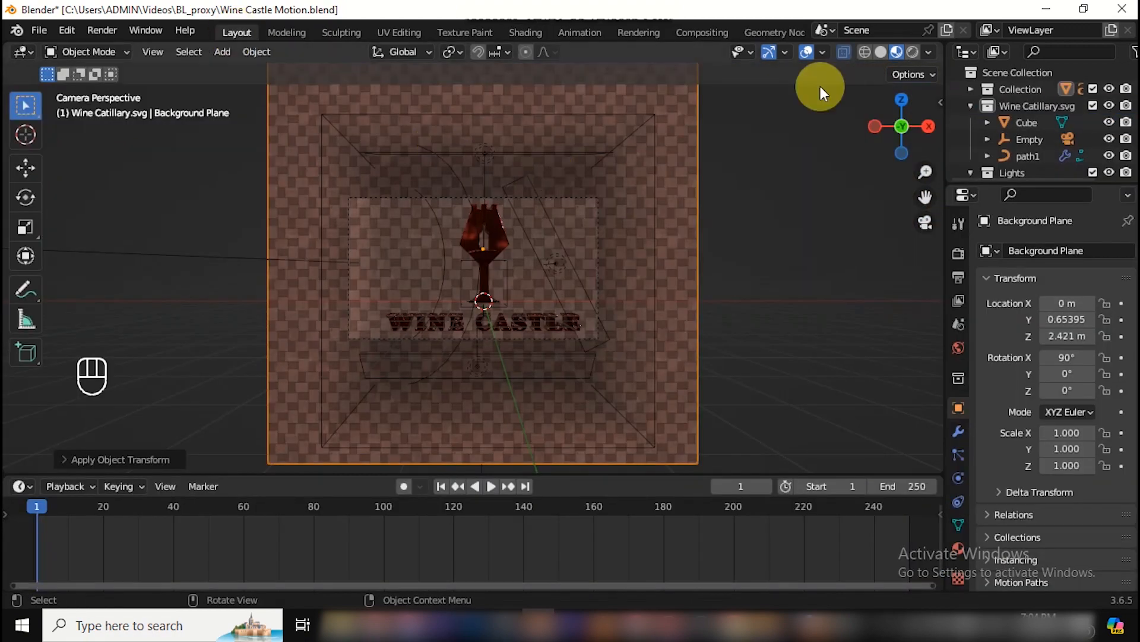
click(913, 52)
scroll(925, 171, up, 3)
key(space)
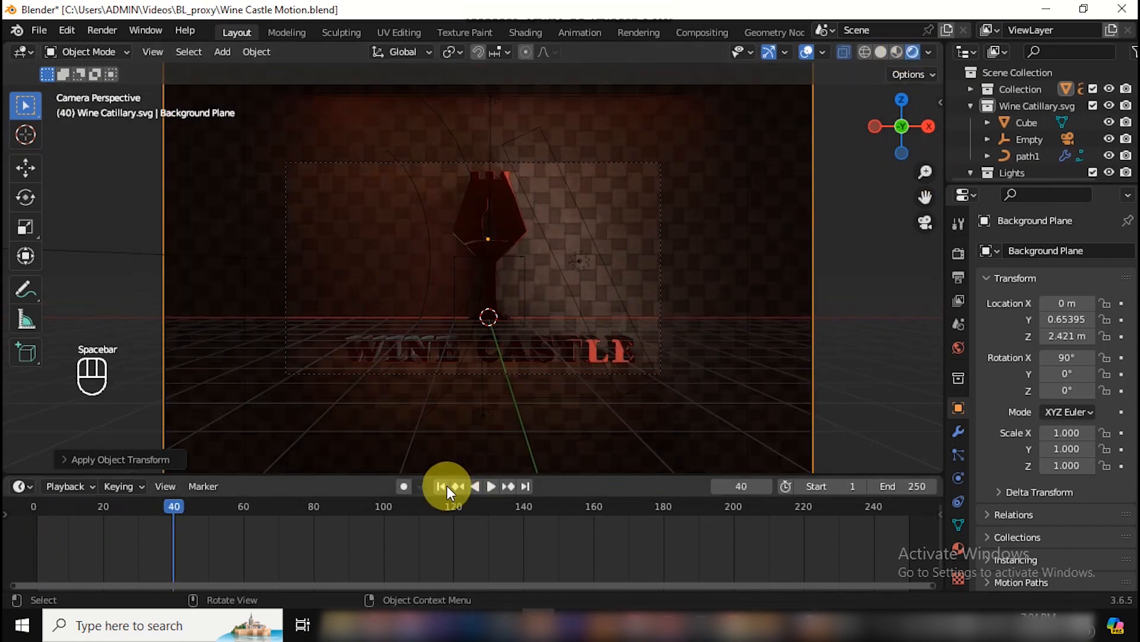
click(443, 486)
Step: Rotate the camera's parent empty to -30° on X and -60° on Z, and raise its Z location to 2.4065 m
click(1036, 139)
click(959, 477)
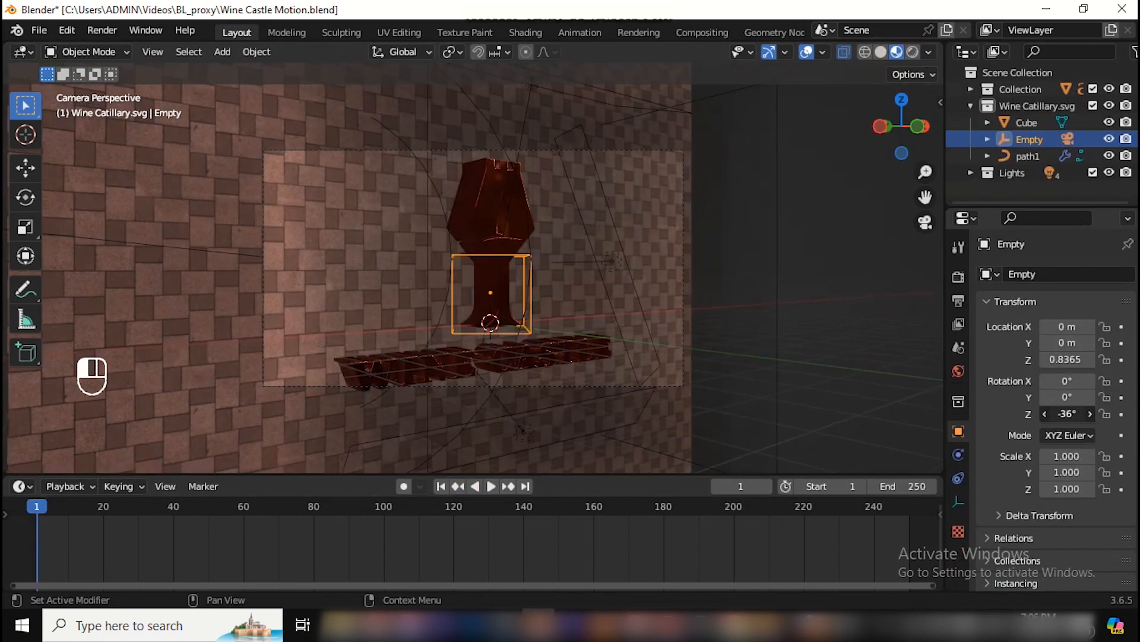
mouse_move(1067, 414)
mouse_down()
mouse_move(1048, 413)
mouse_move(1072, 423)
mouse_move(1071, 413)
mouse_up()
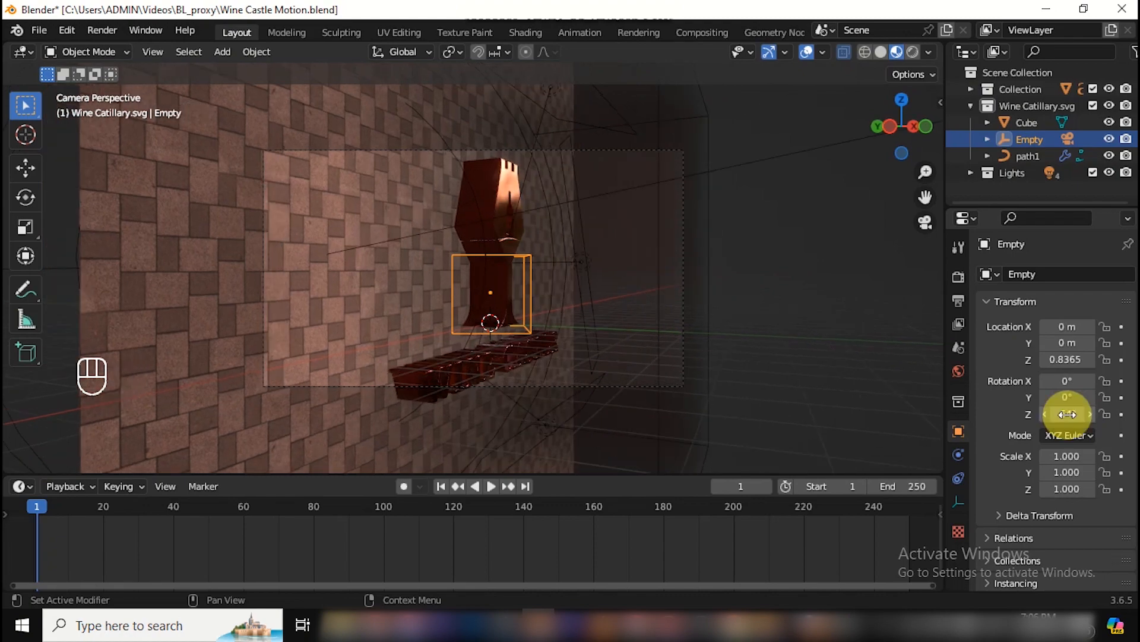
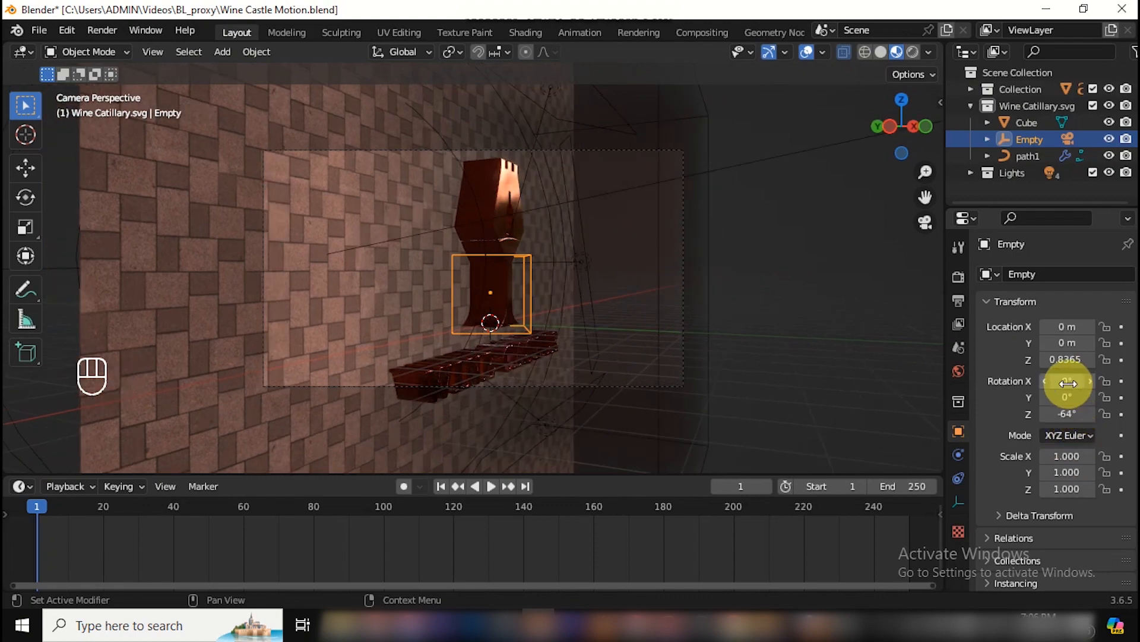
mouse_move(1063, 384)
mouse_down()
mouse_move(1073, 359)
mouse_move(1099, 359)
mouse_move(1057, 381)
mouse_move(1069, 383)
mouse_move(1051, 361)
mouse_move(1069, 369)
mouse_up()
key(ctrl+z)
drag(1068, 414, 1072, 413)
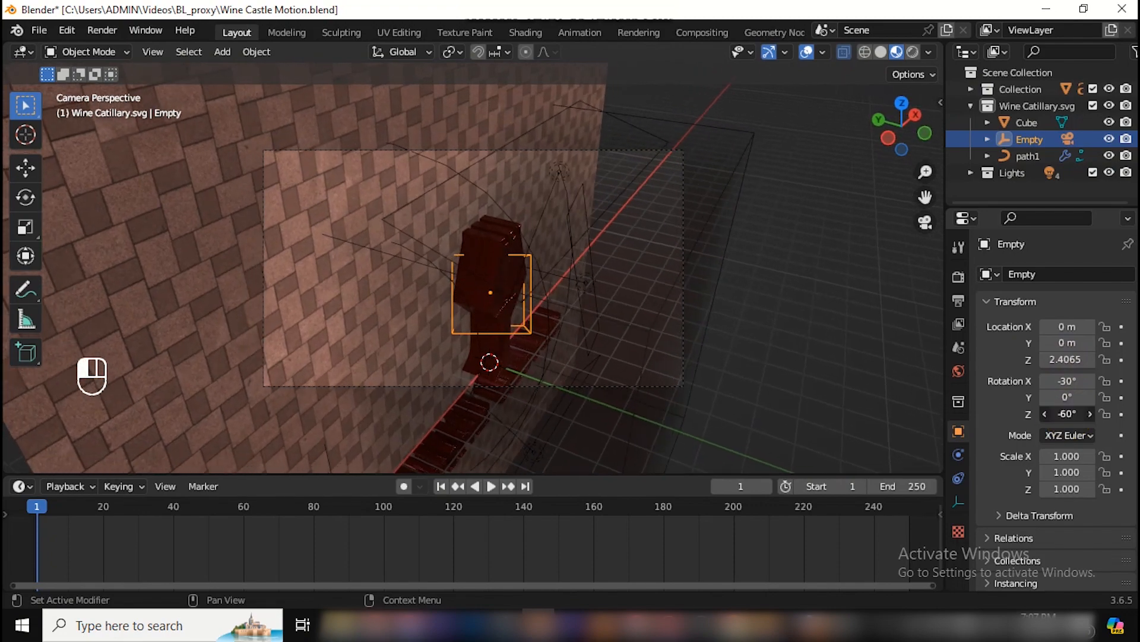
Step: Insert location, rotation and scale keyframes for the camera's parent empty at frame 1
key(n)
key(i)
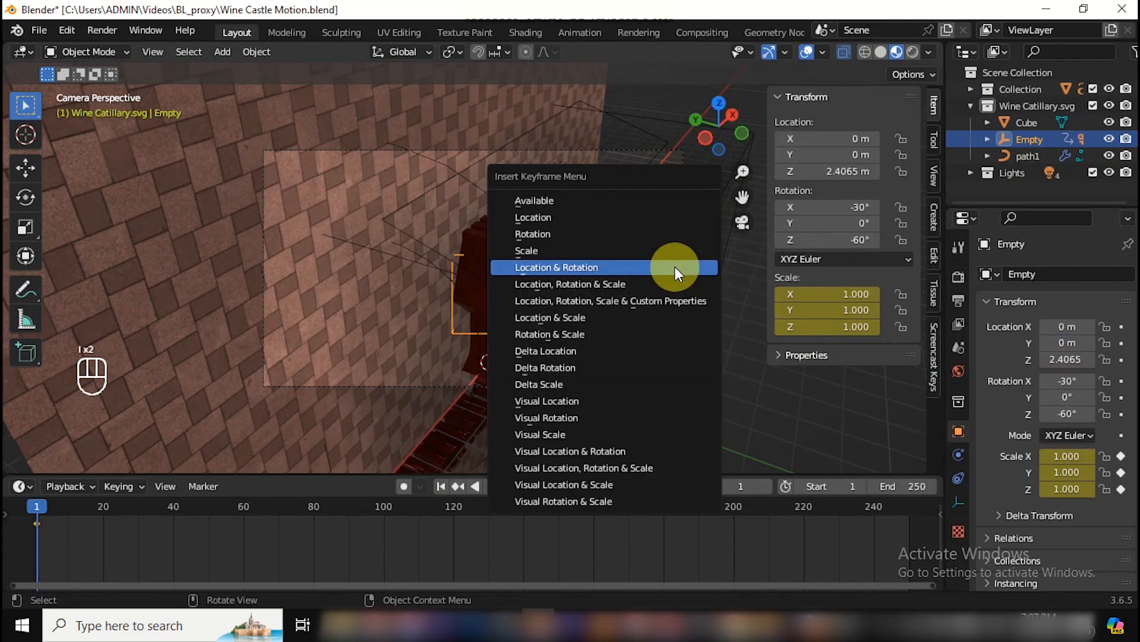
key(i)
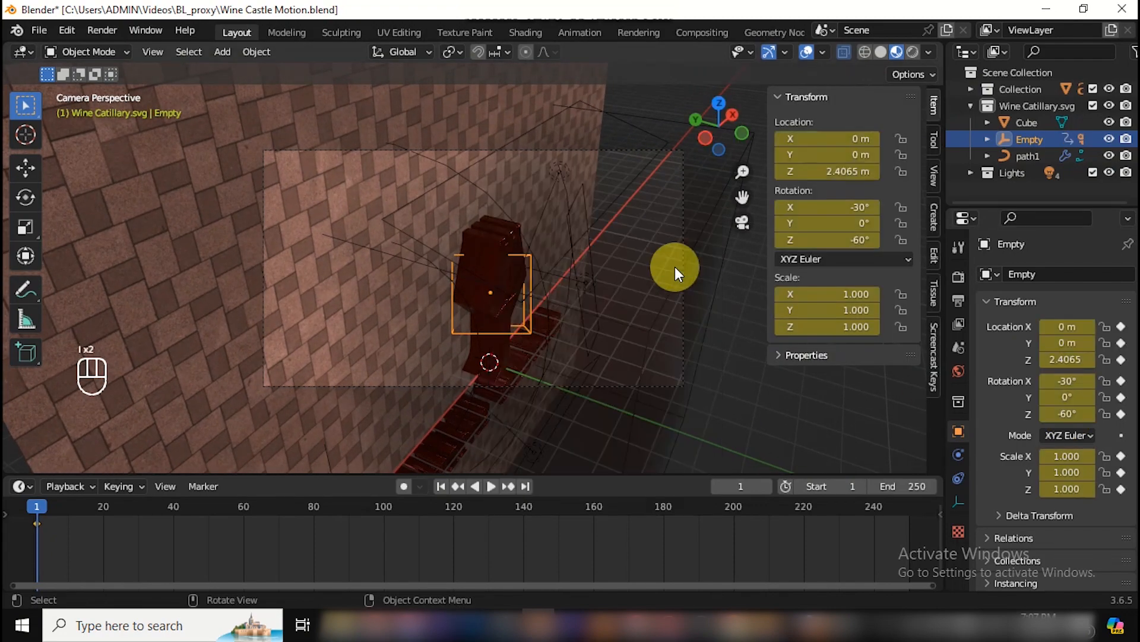
Step: At frame 125, set the empty's X and Z rotation to 0° and Z location to 0.8965 m, and keyframe location and rotation
click(750, 488)
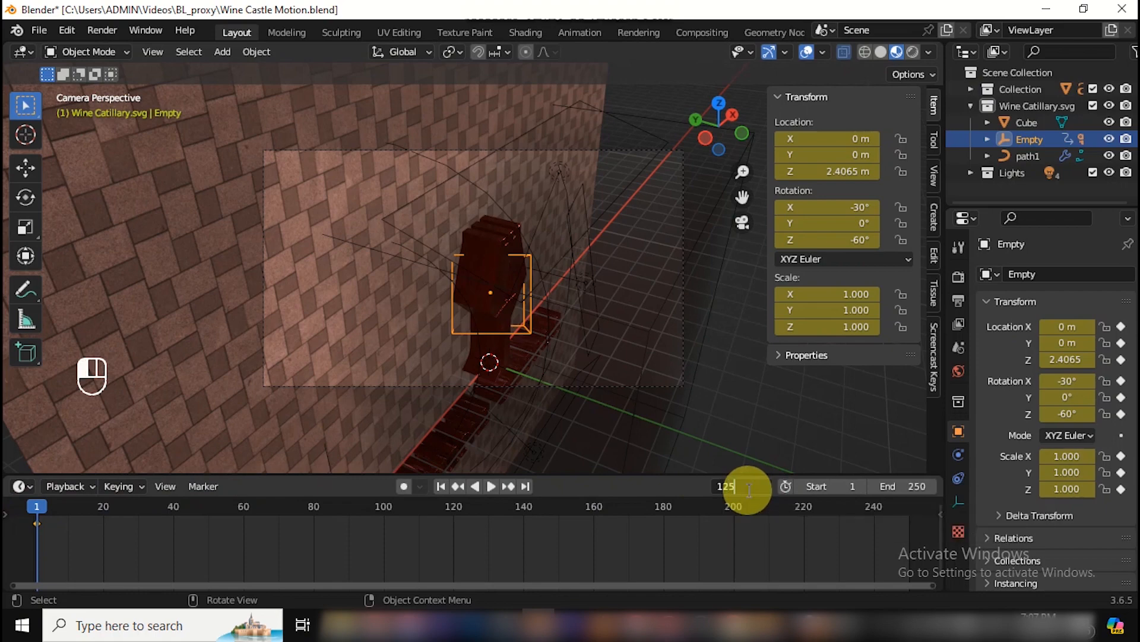
text(125)
key(Return)
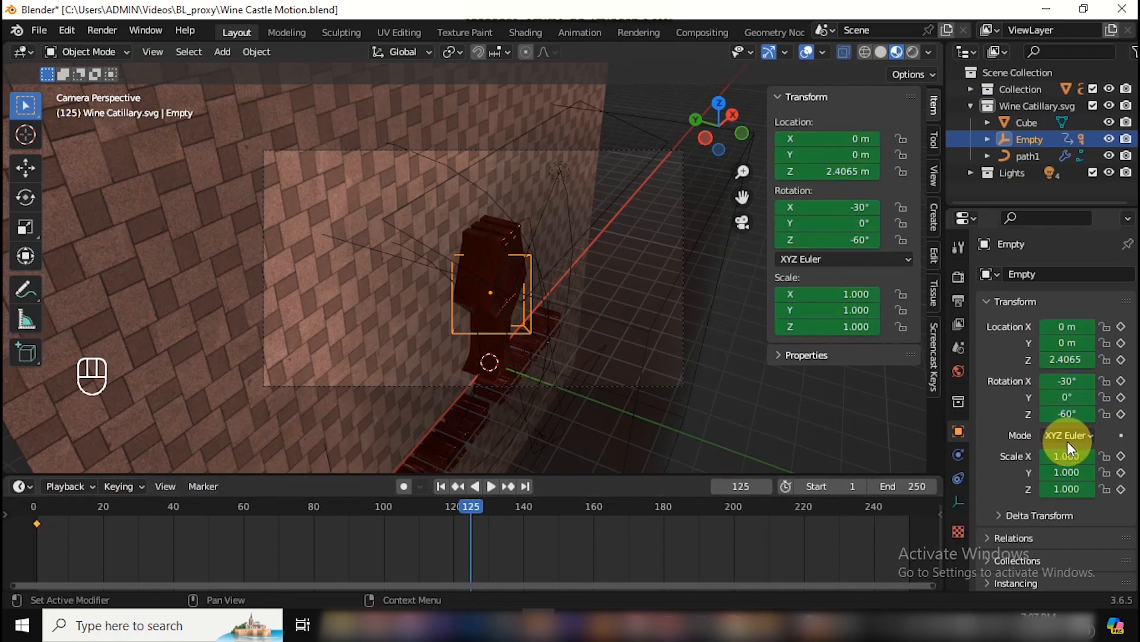
click(1067, 383)
text(0)
key(Return)
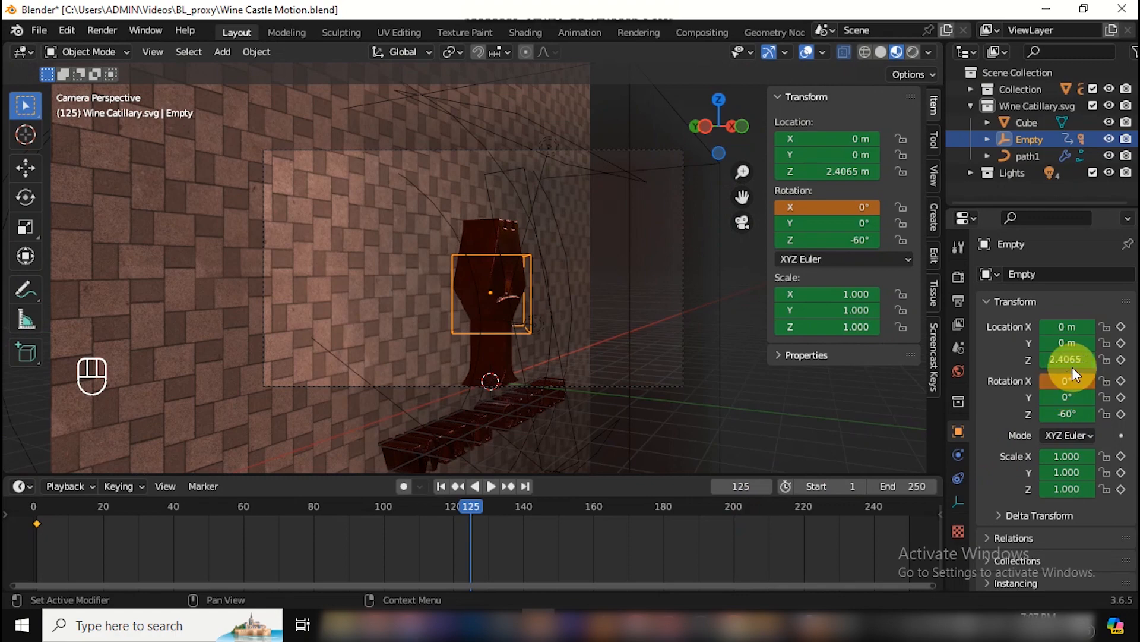
drag(1068, 360, 1037, 359)
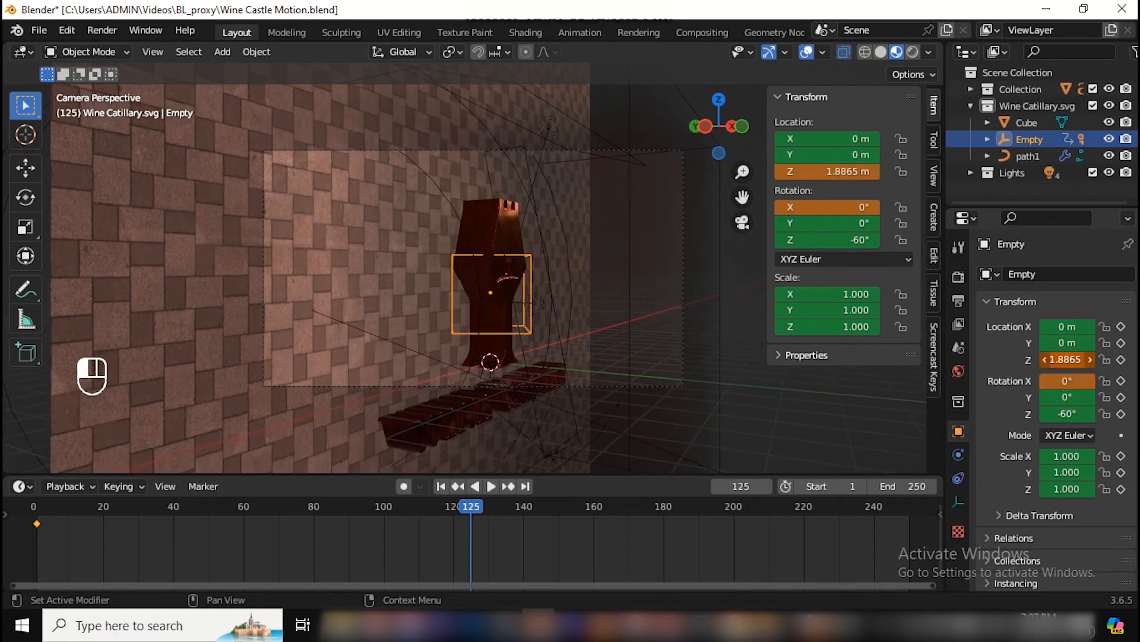
mouse_move(1068, 416)
mouse_down()
mouse_move(1093, 416)
mouse_move(1072, 425)
mouse_up()
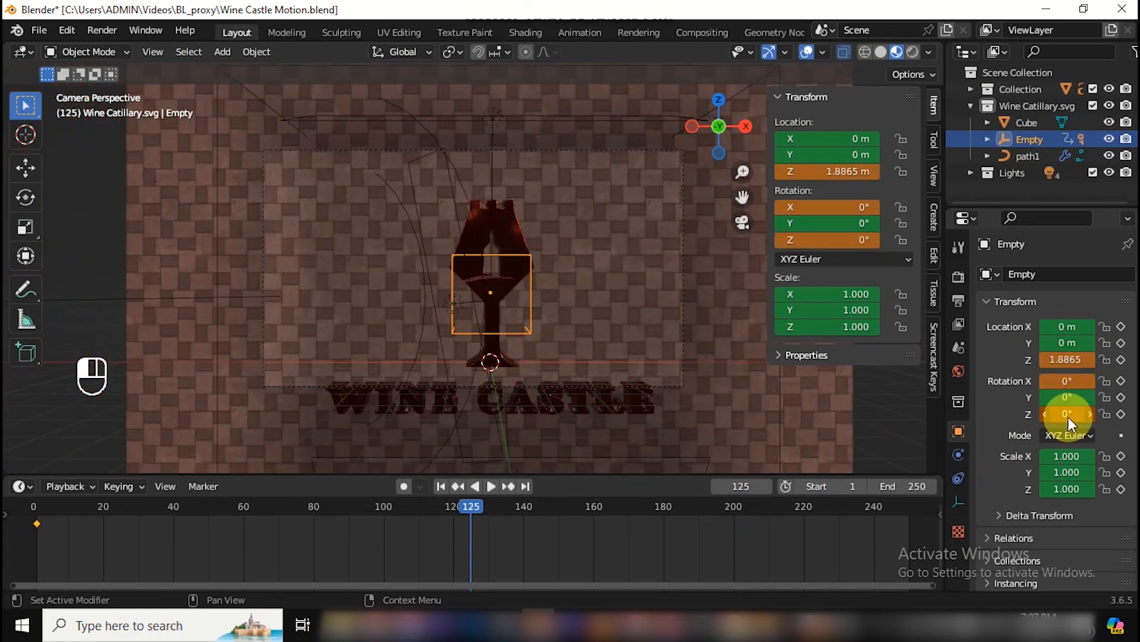
drag(1071, 362, 1047, 362)
key(i)
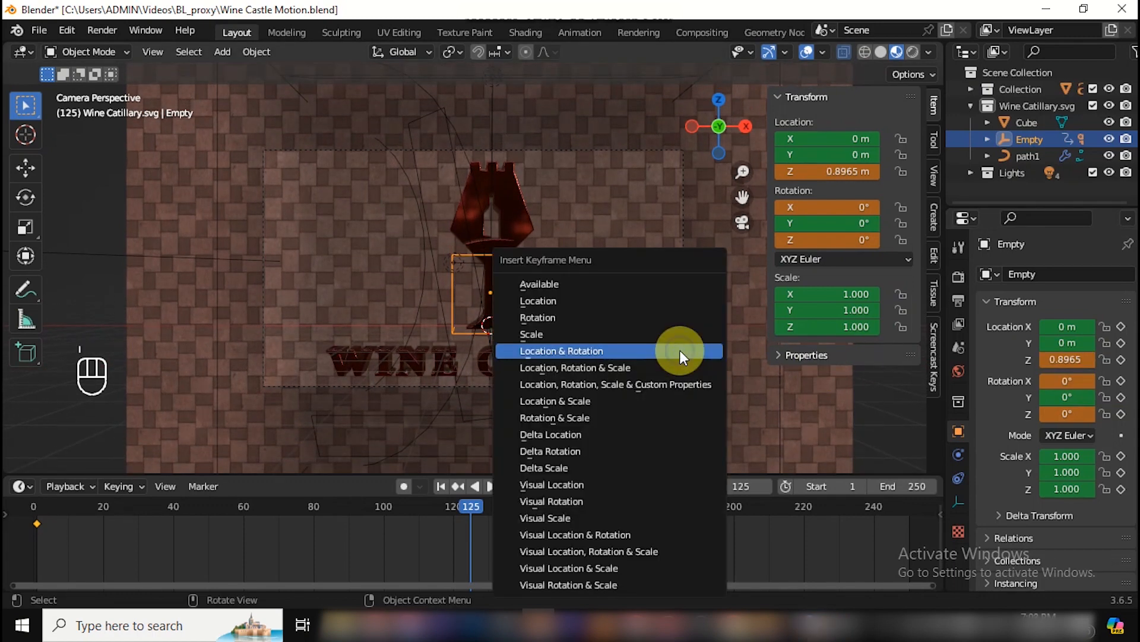
click(680, 351)
Step: At frame 220, rotate the empty to 56° on Z, lower its Z location to 0.6065 m, and keyframe the pose
double_click(739, 485)
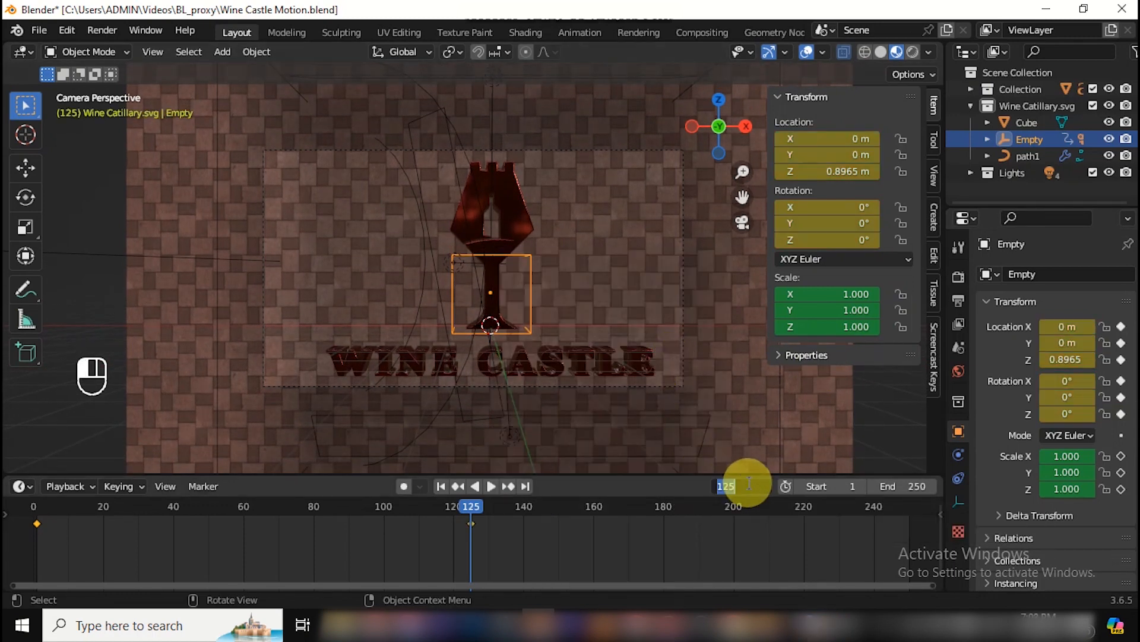
key(Return)
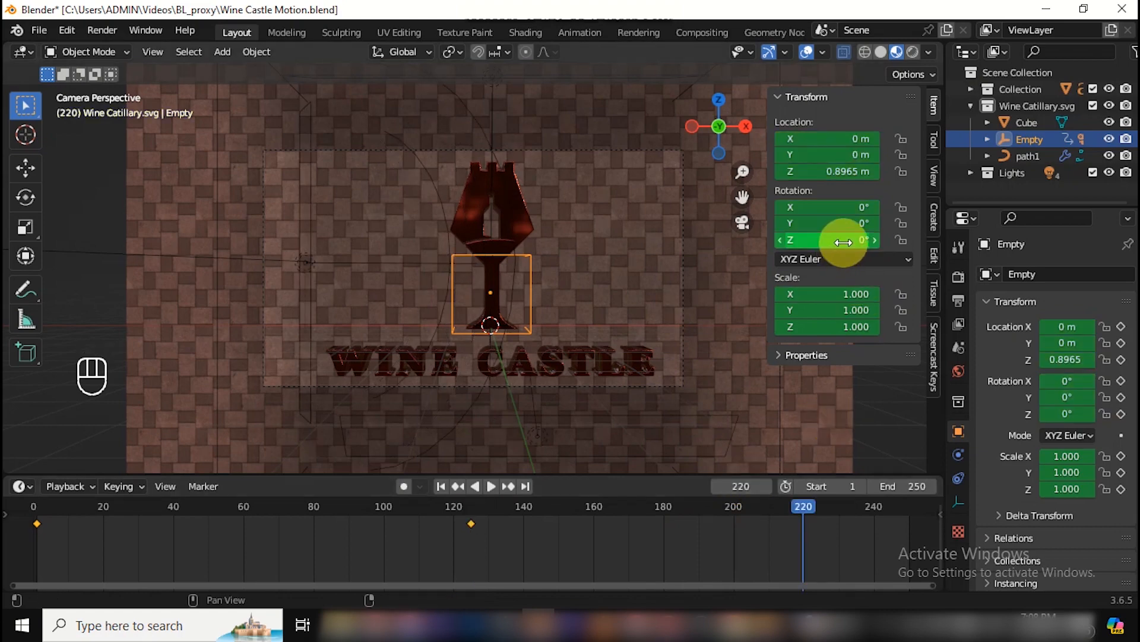
drag(843, 241, 876, 242)
mouse_move(843, 171)
mouse_down()
mouse_move(824, 171)
mouse_move(836, 174)
mouse_up()
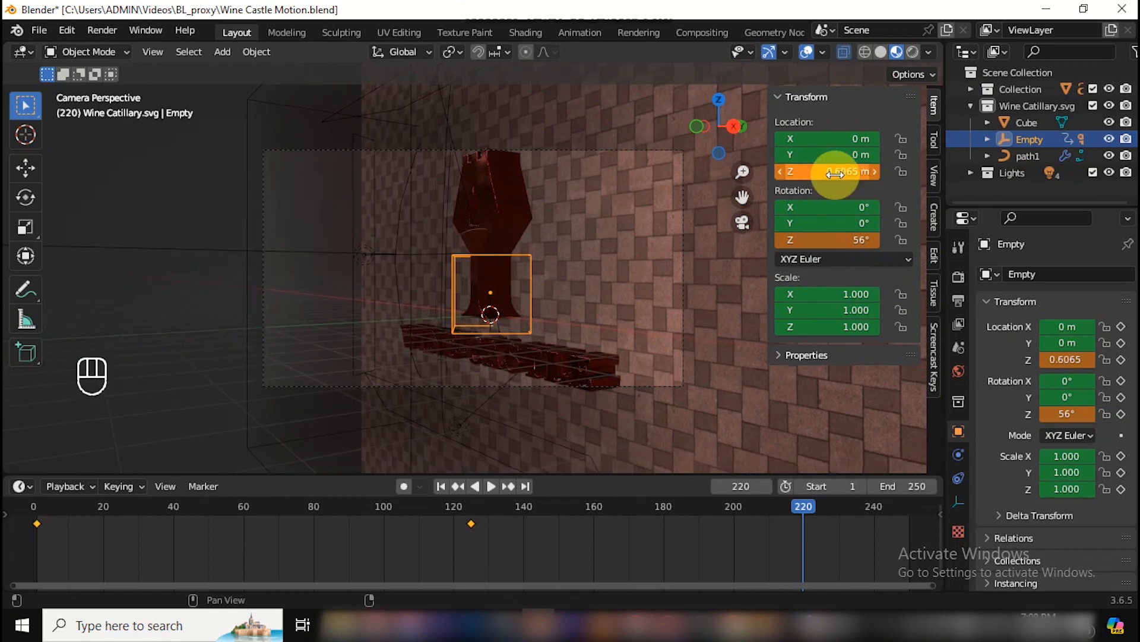
key(i)
click(657, 354)
Step: Play the camera move from the first frame to check its opening section
click(444, 485)
key(space)
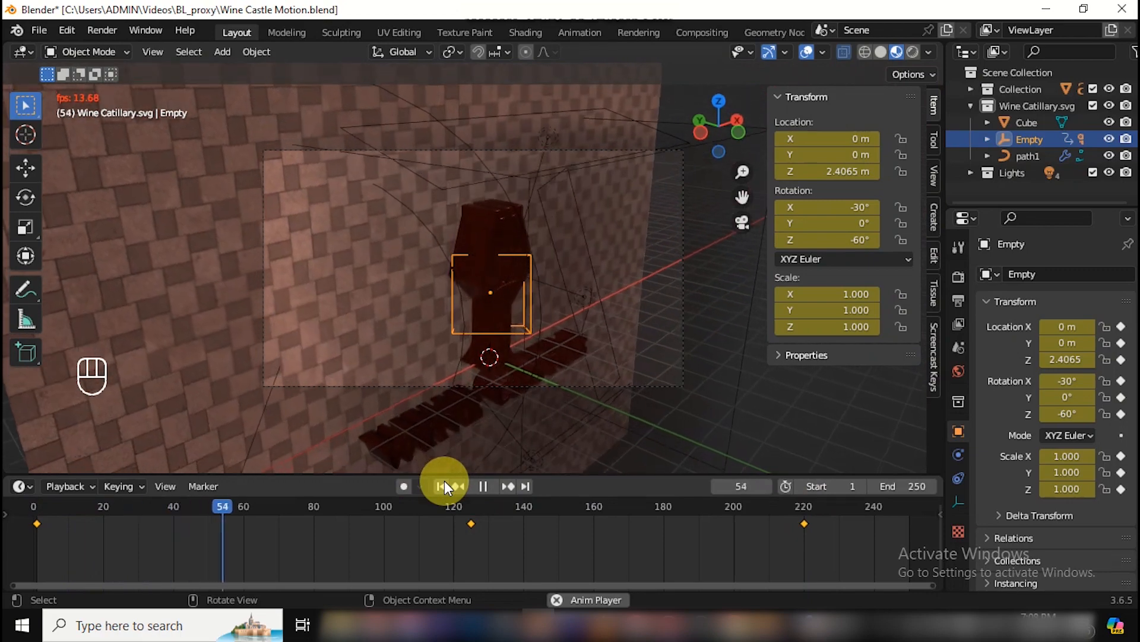
key(space)
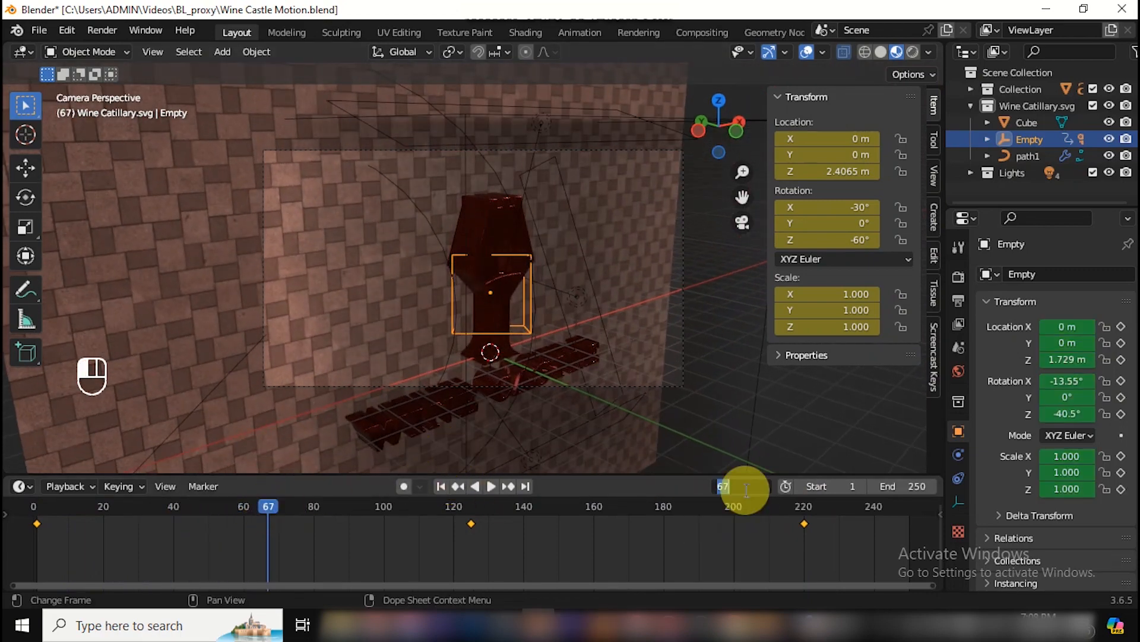
Step: At frame 60, tilt the empty to about 62° on X and bring its Z rotation close to 0°
key(Return)
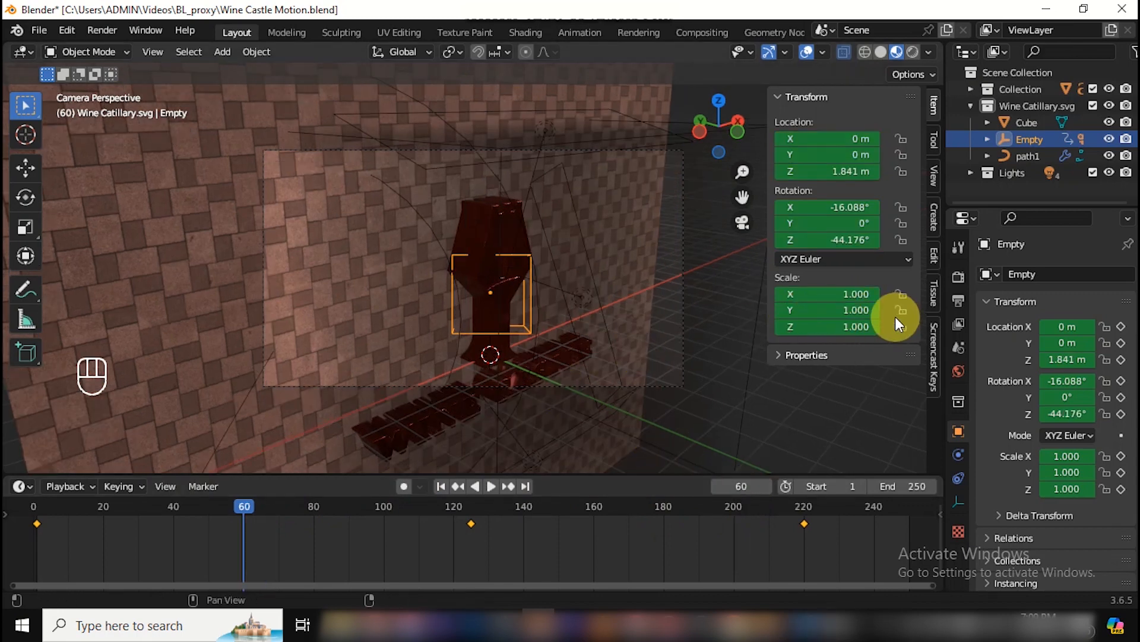
mouse_move(838, 240)
mouse_down()
mouse_move(866, 240)
mouse_move(837, 224)
mouse_up()
drag(839, 207, 898, 207)
drag(831, 223, 833, 224)
drag(827, 207, 858, 238)
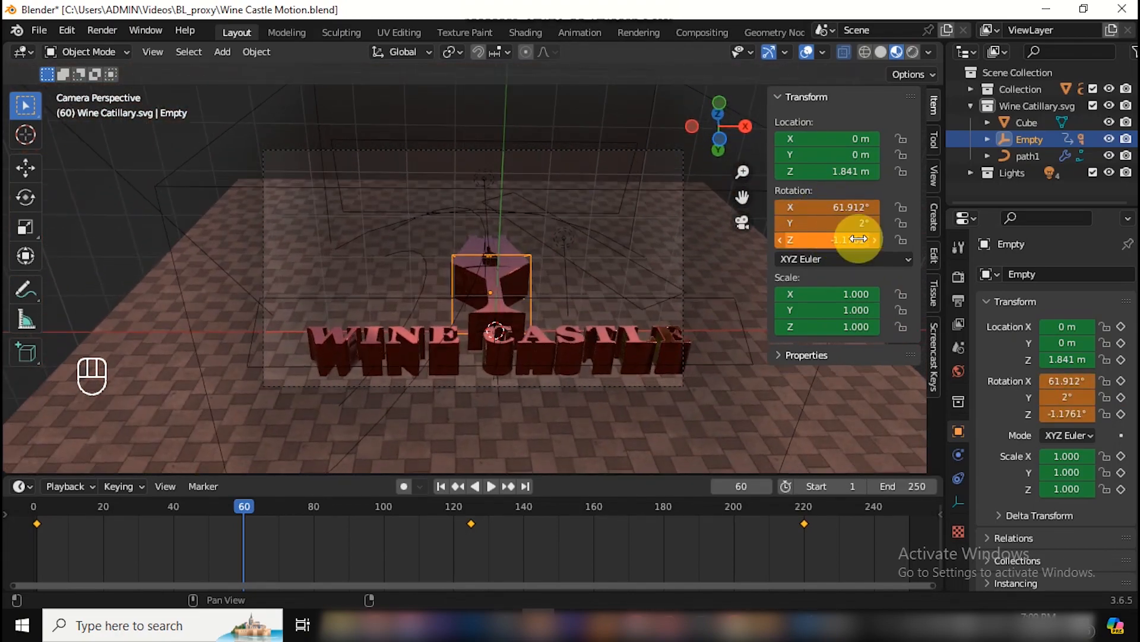
click(829, 220)
click(876, 241)
Step: Move the empty to 0.36, 0.04, 1.591 m, fine-tune its rotation to 62.912°, 0°, -0.17613°, and keyframe the pose at frame 60
mouse_move(849, 171)
mouse_down()
mouse_move(835, 171)
mouse_move(846, 154)
mouse_up()
drag(844, 138, 865, 138)
click(874, 240)
click(782, 239)
click(875, 208)
click(874, 223)
double_click(780, 224)
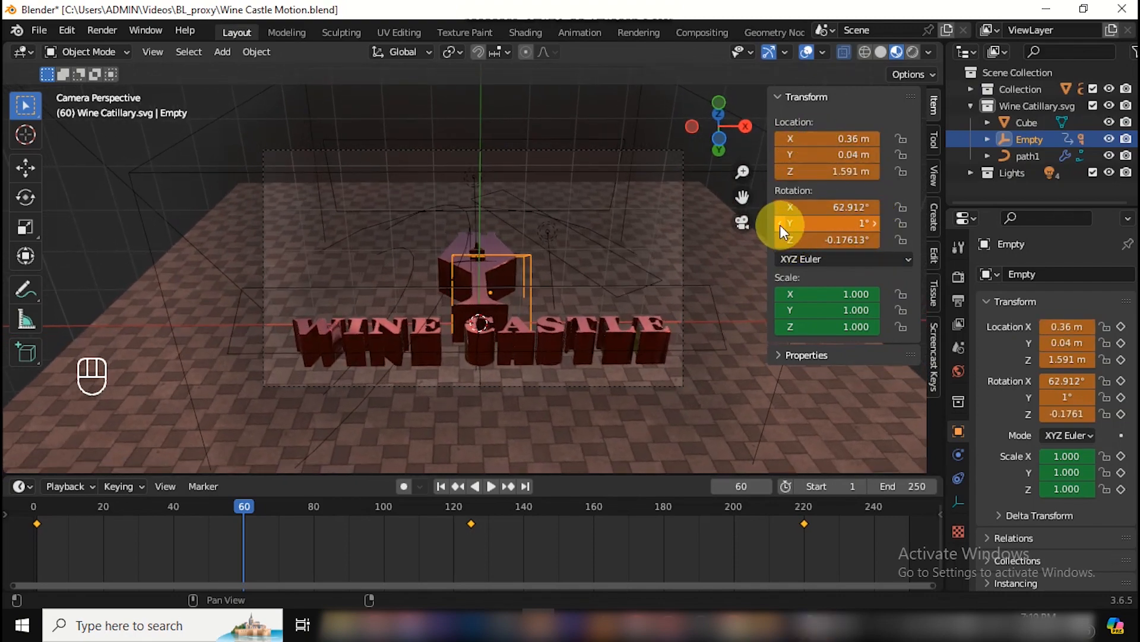
click(779, 225)
key(i)
click(540, 265)
Step: Play the animation from frame 1 to review the camera motion through the new frame 60 pose
drag(240, 514, 36, 526)
key(space)
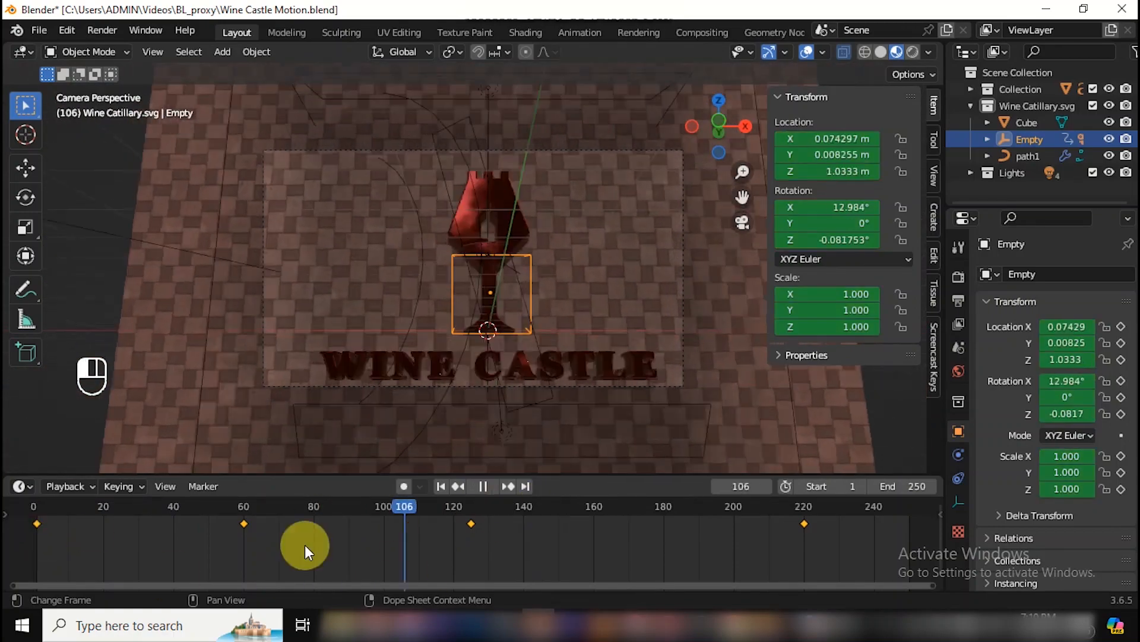
drag(305, 545, 34, 524)
key(space)
Step: Move the empty's frame 125 keyframe to frame 140 and replay the animation from the start
click(472, 523)
key(g)
click(523, 522)
key(space)
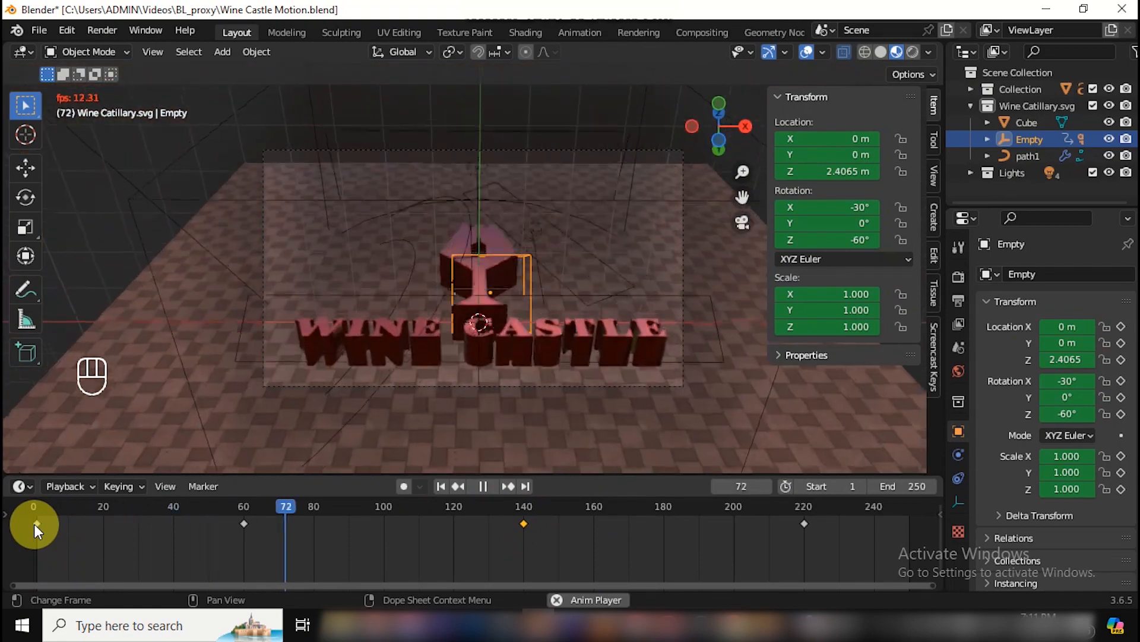
click(441, 486)
key(space)
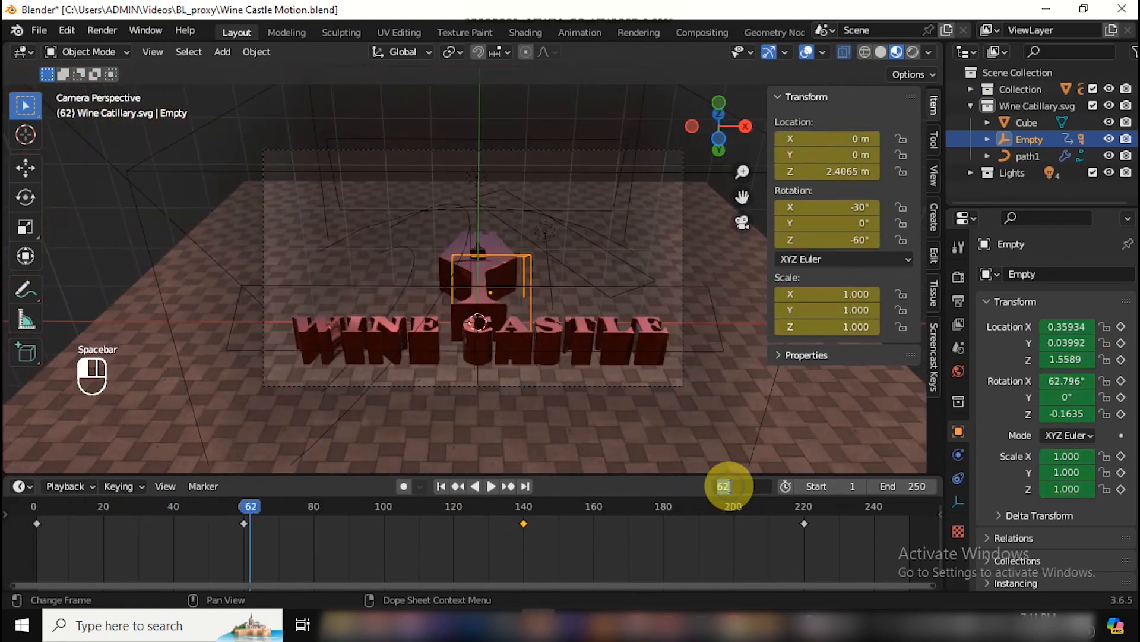
Step: Keyframe the camera's focal length at 50 mm on frame 60 and 411 mm on frame 1
text(60)
key(Return)
key(n)
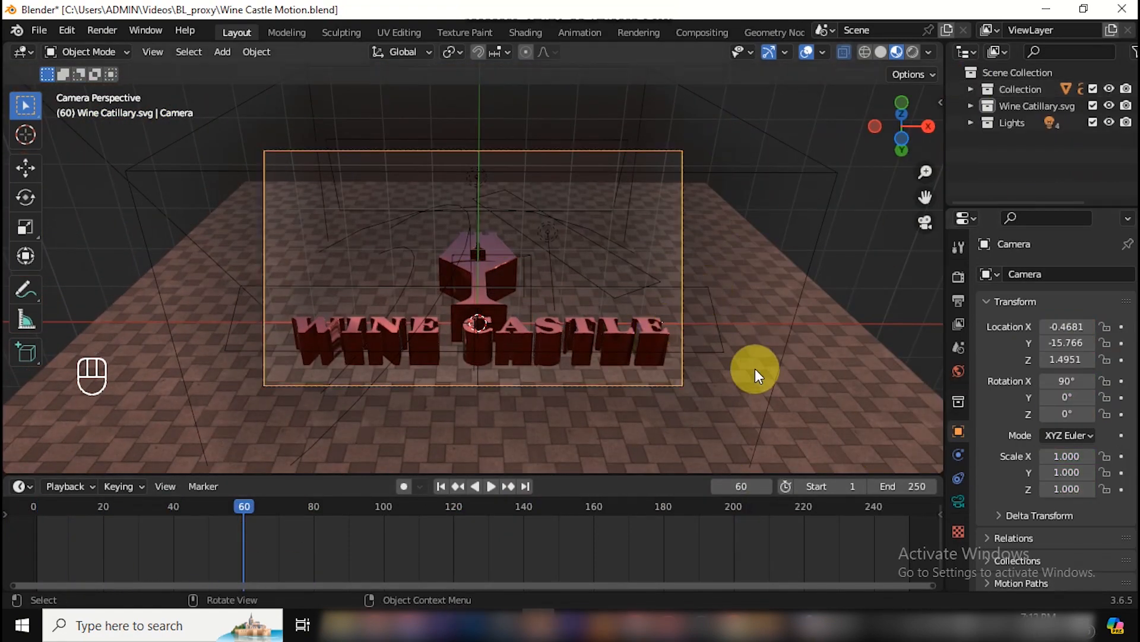
click(957, 502)
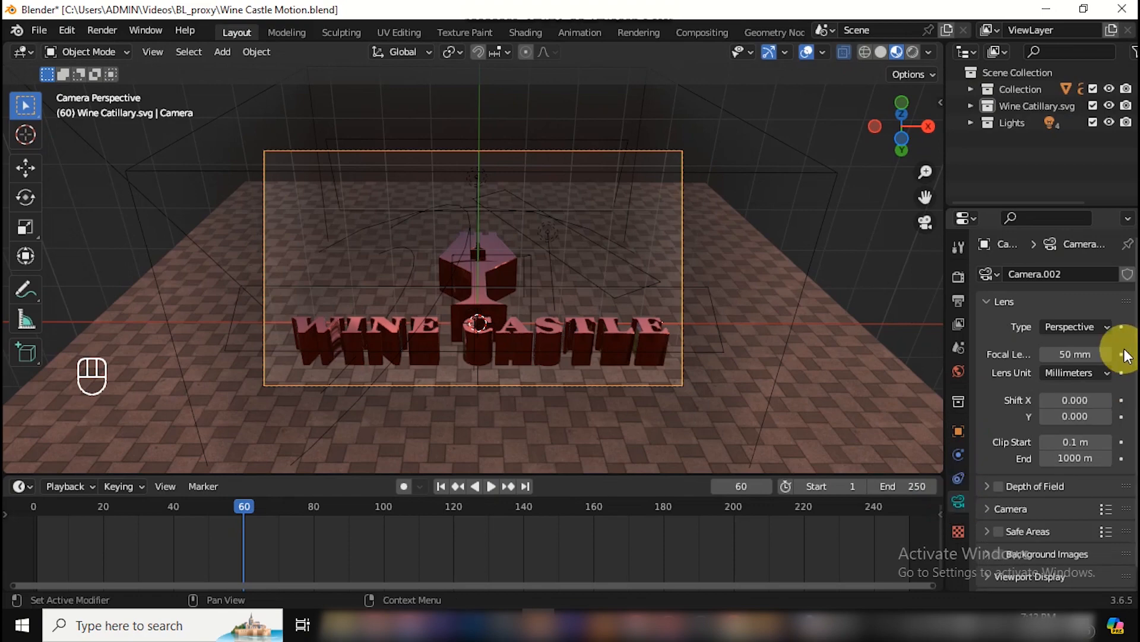
click(751, 486)
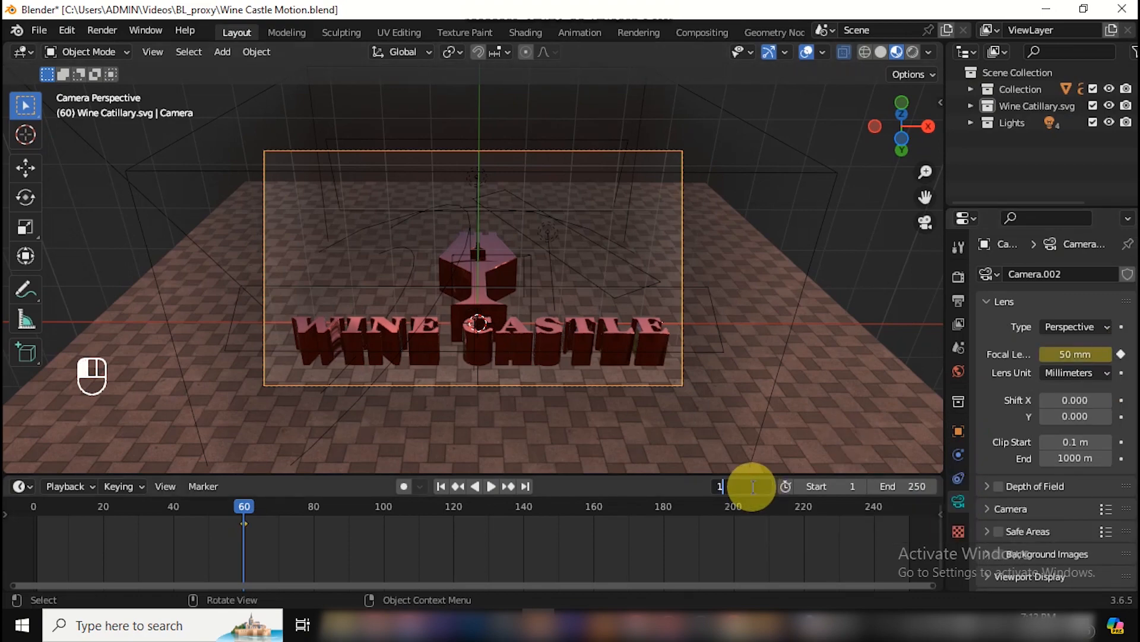
key(Return)
mouse_move(1085, 361)
mouse_down()
mouse_move(1139, 360)
mouse_move(1076, 355)
mouse_up()
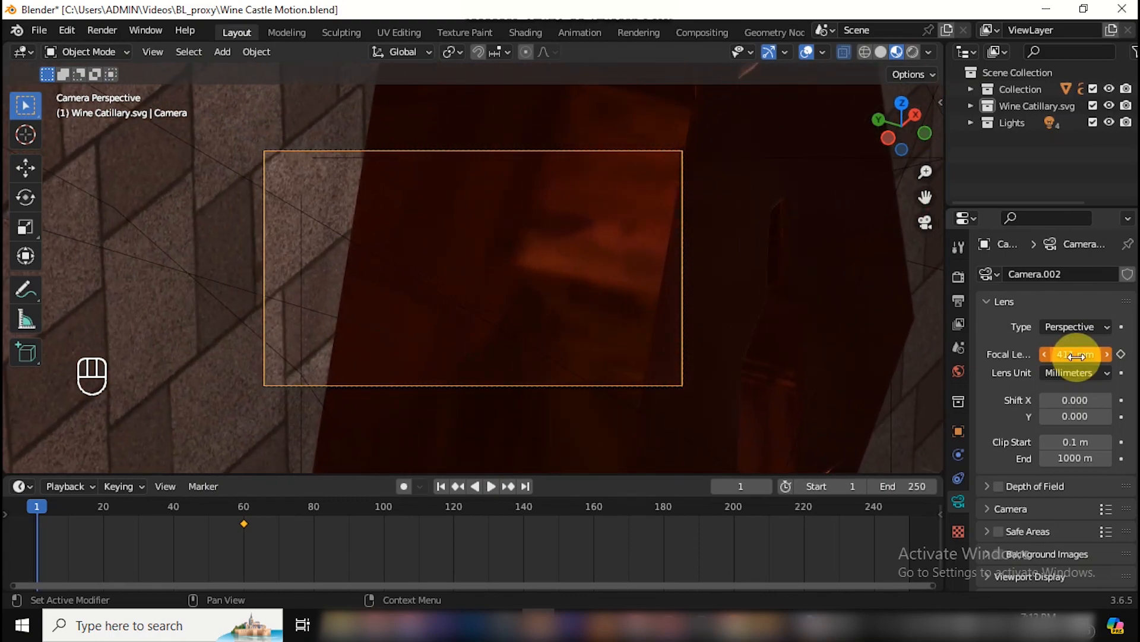
Step: Keyframe the camera's Shift X and Y at 0 on frame 60, and its Shift X at 0.240 on frame 1
click(753, 486)
text(60)
key(Return)
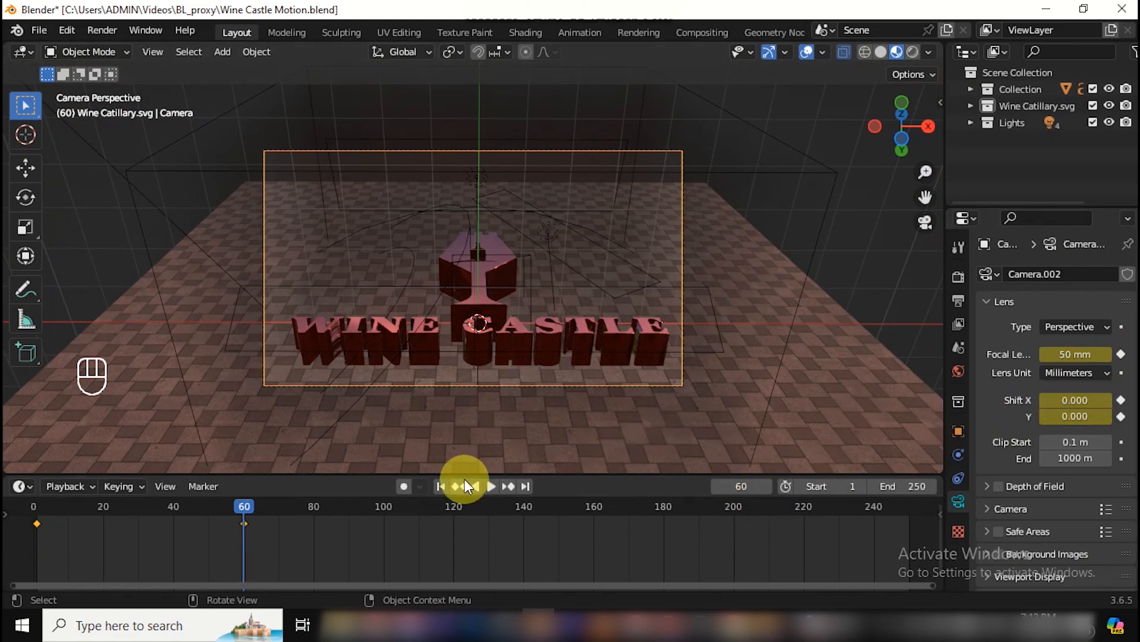
click(442, 486)
drag(1077, 402, 1106, 402)
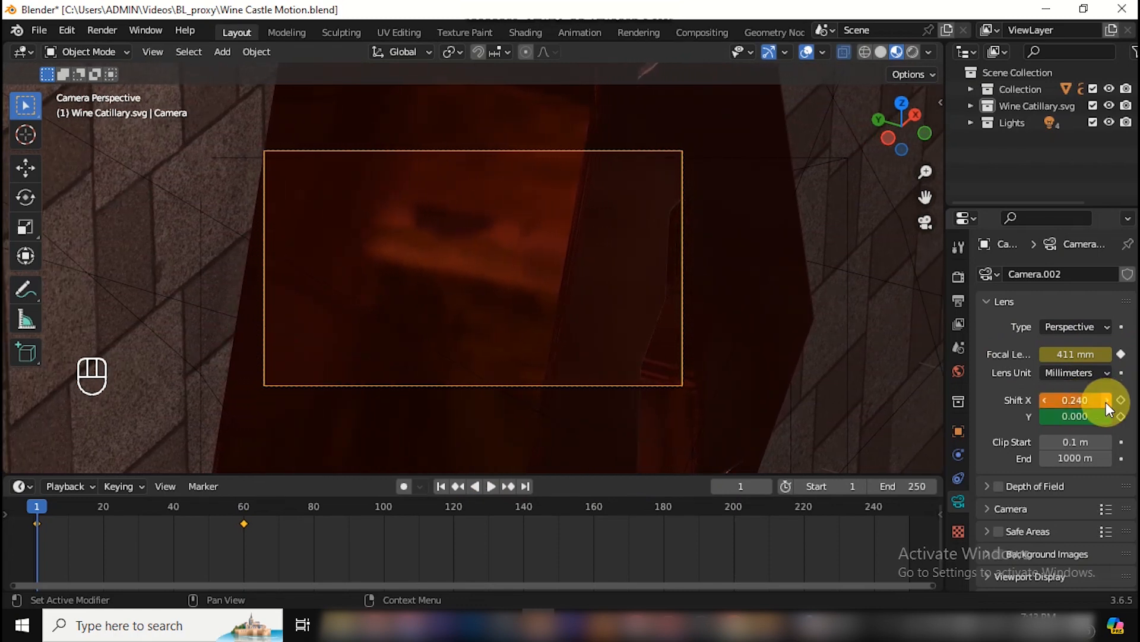
click(1121, 400)
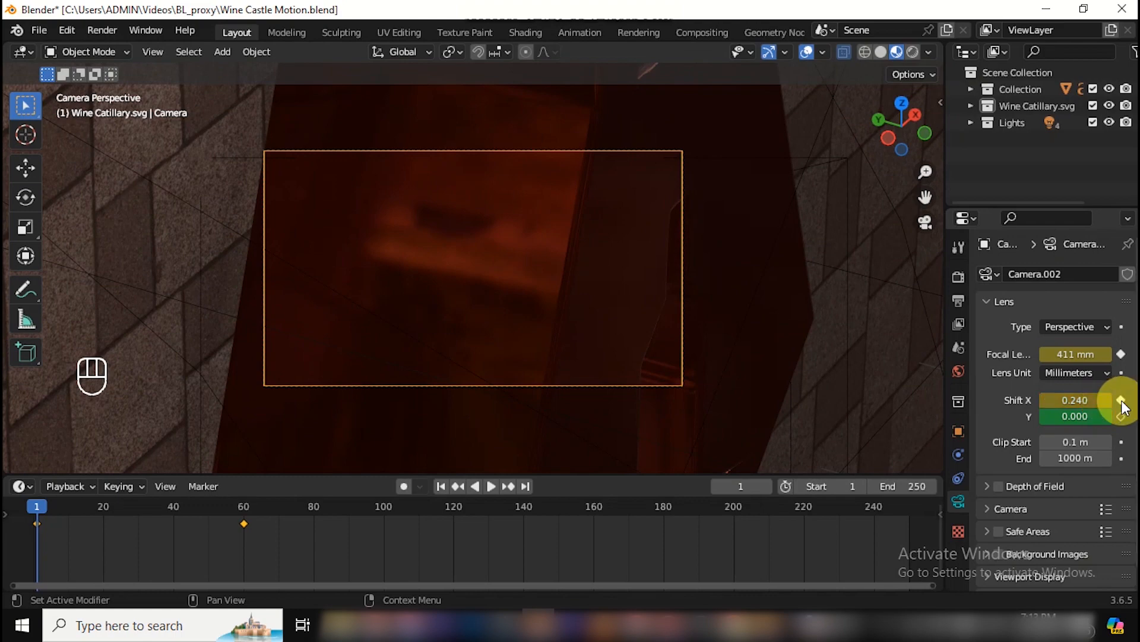
Step: Play the animation through the camera, pausing at intervals to examine the zoom-out and the logo's framing
key(space)
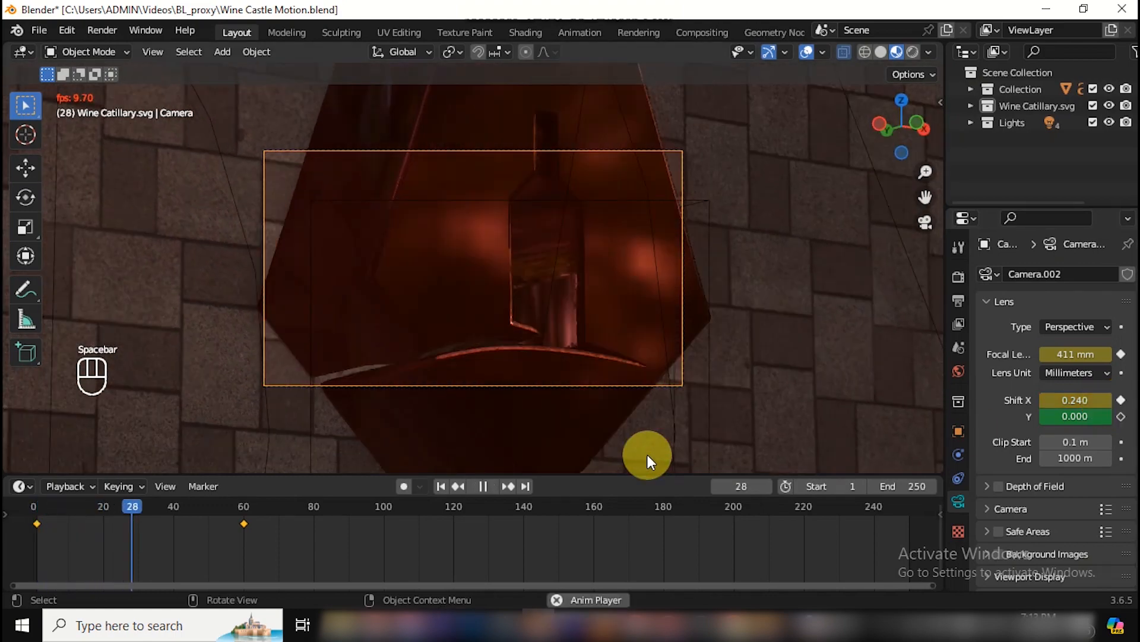
key(space)
key(space)
key(space)
key(space)
key(space)
key(space)
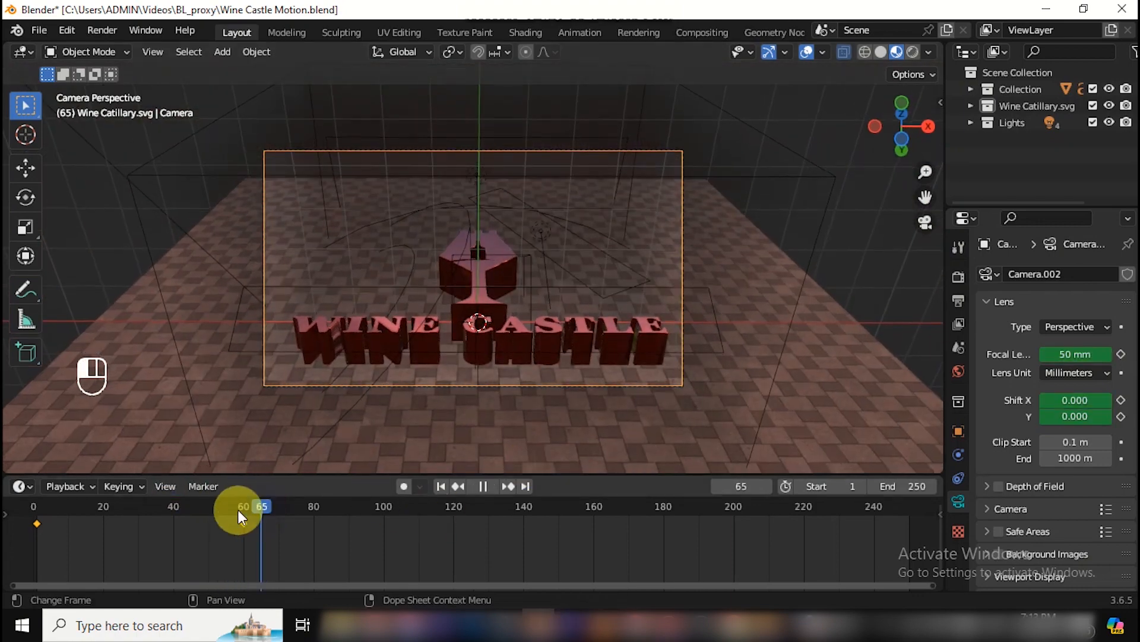
drag(237, 510, 210, 525)
key(space)
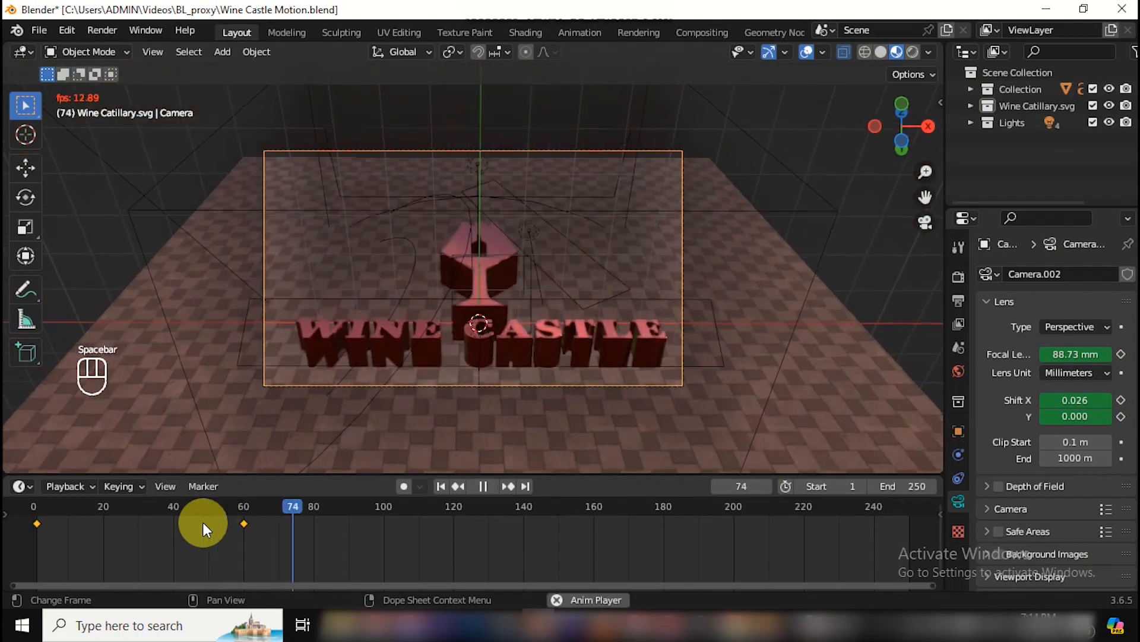
key(space)
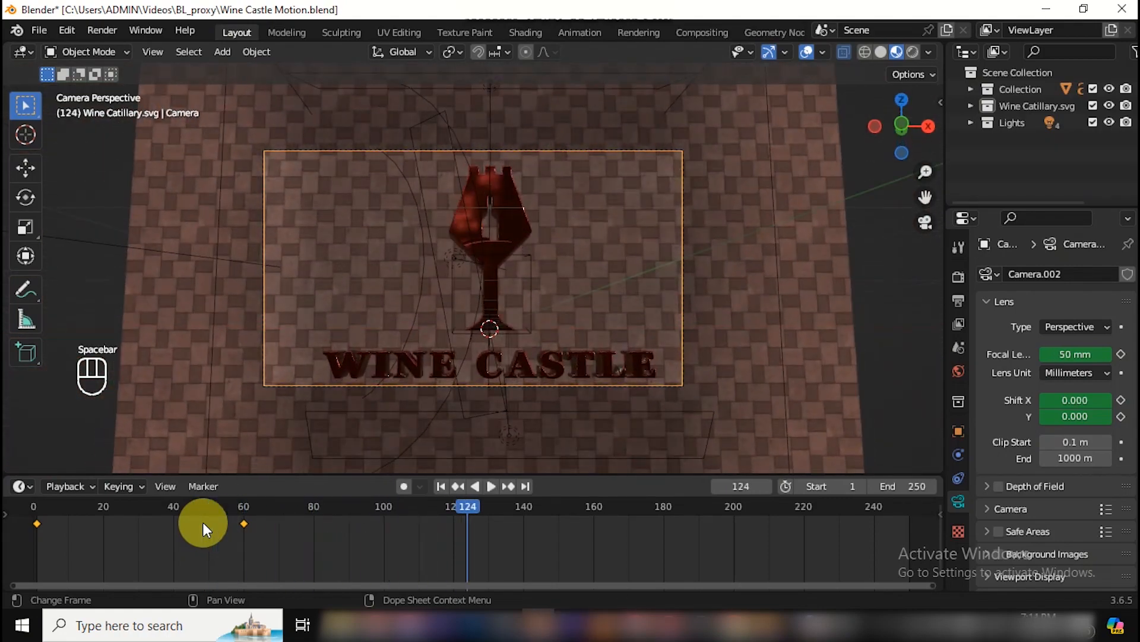
click(440, 486)
key(space)
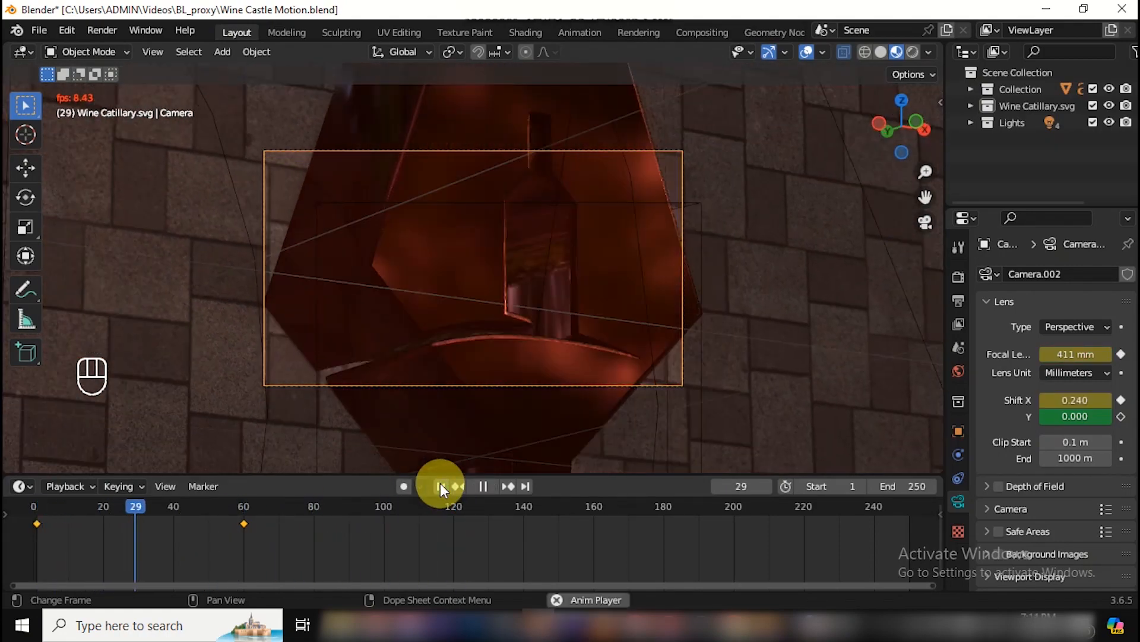
key(space)
key(space)
key(space)
key(space)
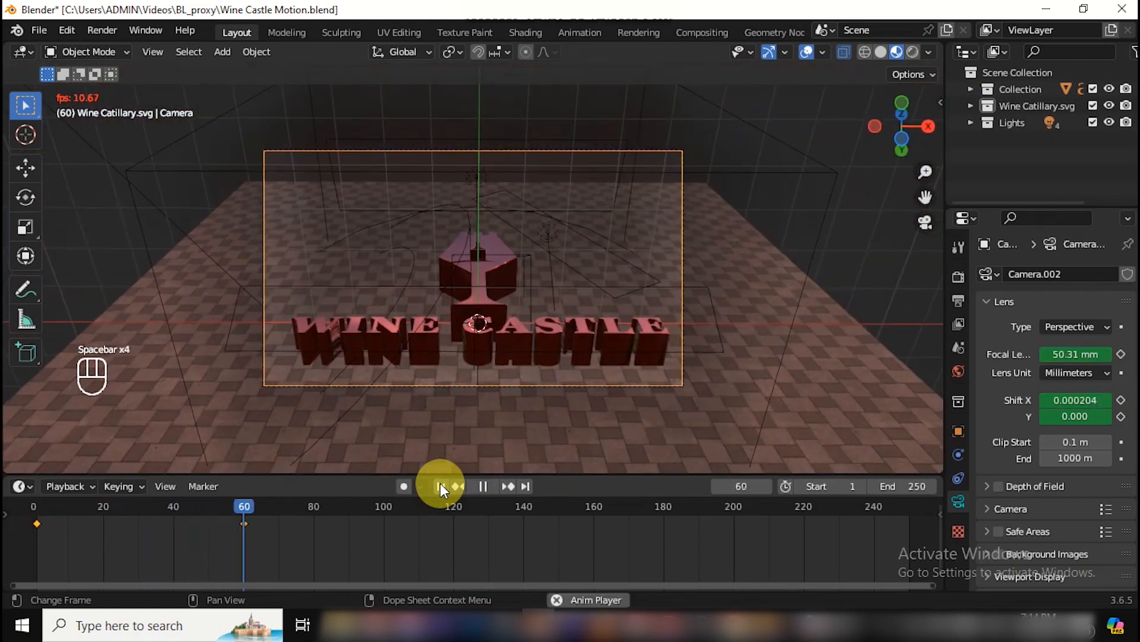
key(space)
key(space)
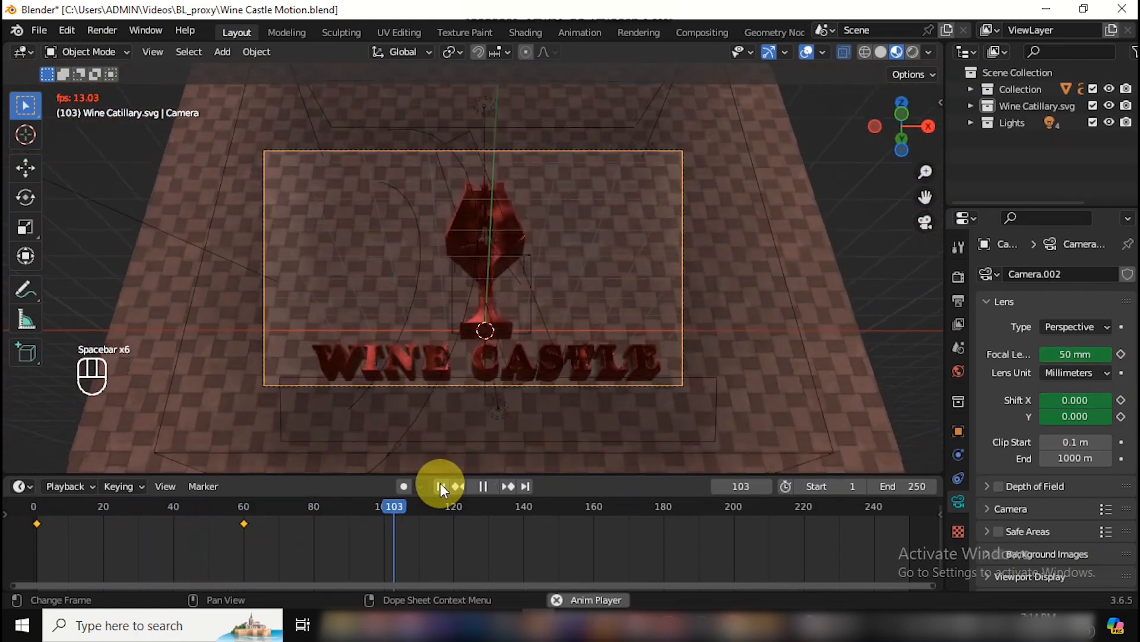
key(space)
key(space)
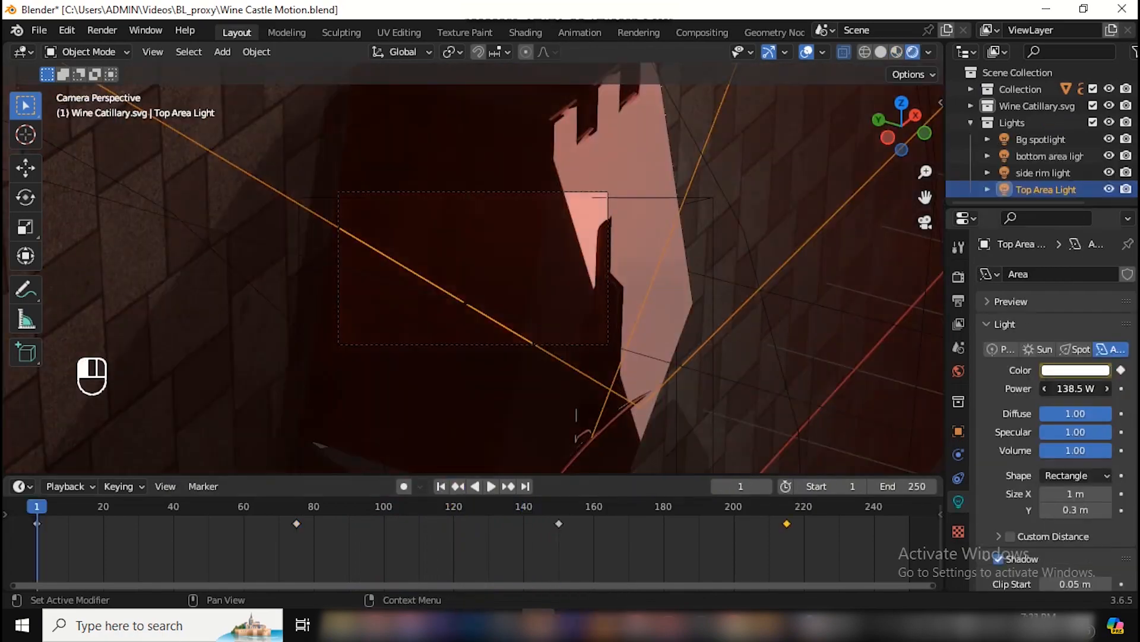
Step: Set the Top Area Light's power to 824 W and play the animation in rendered shading
key(space)
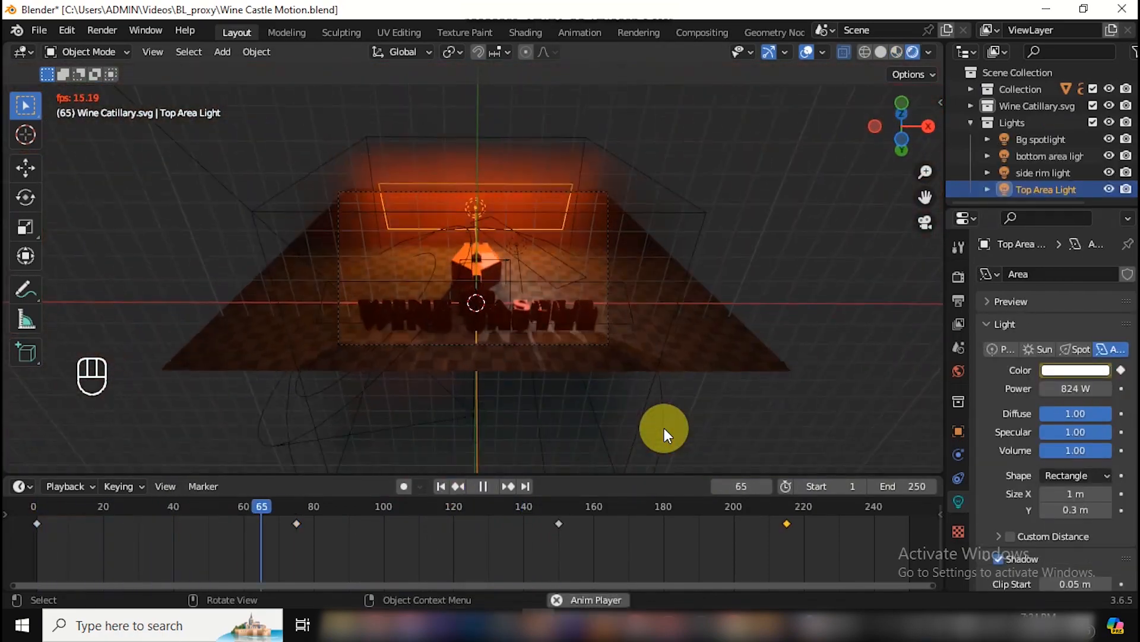
Step: Play the animation with pauses to examine the logo's lighting through the camera, and return to frame 1
key(space)
key(space)
key(space)
key(space)
key(space)
key(space)
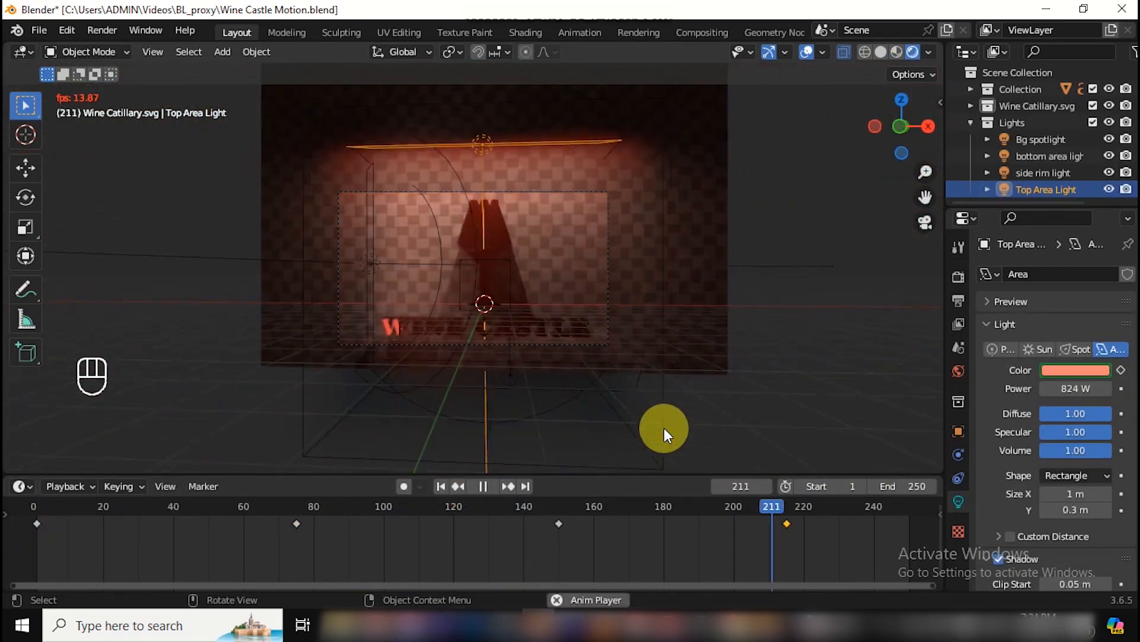
key(space)
key(space)
key(space)
click(441, 486)
Step: Select the side rim light and rotate it in the top view to angle it toward the logo
click(1059, 175)
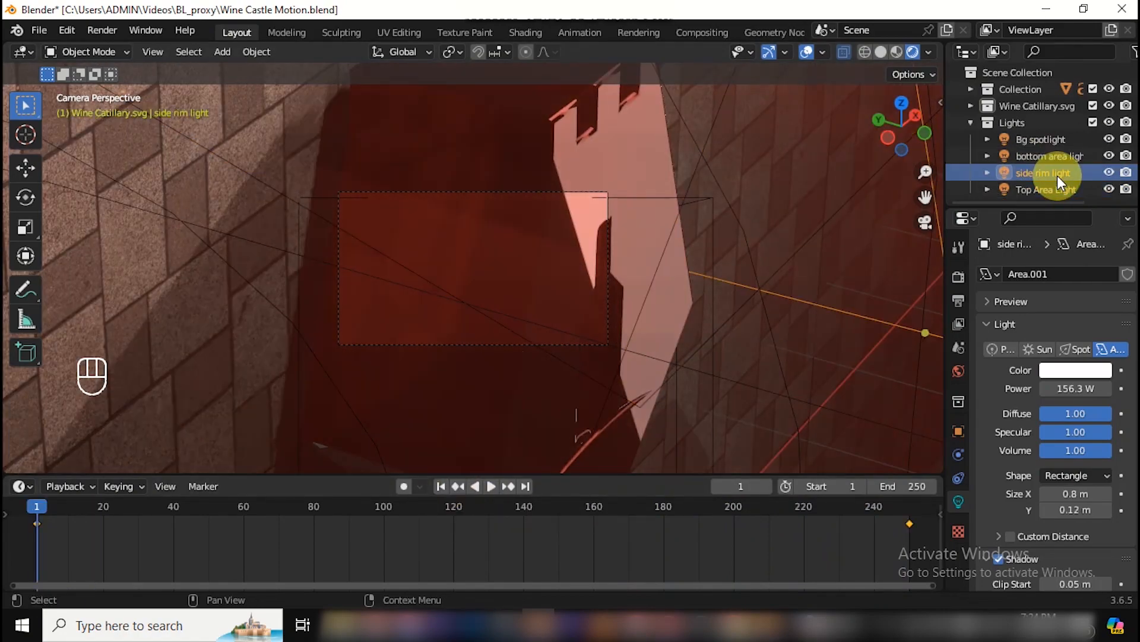
key(KP_7)
middle_drag(662, 248, 772, 261)
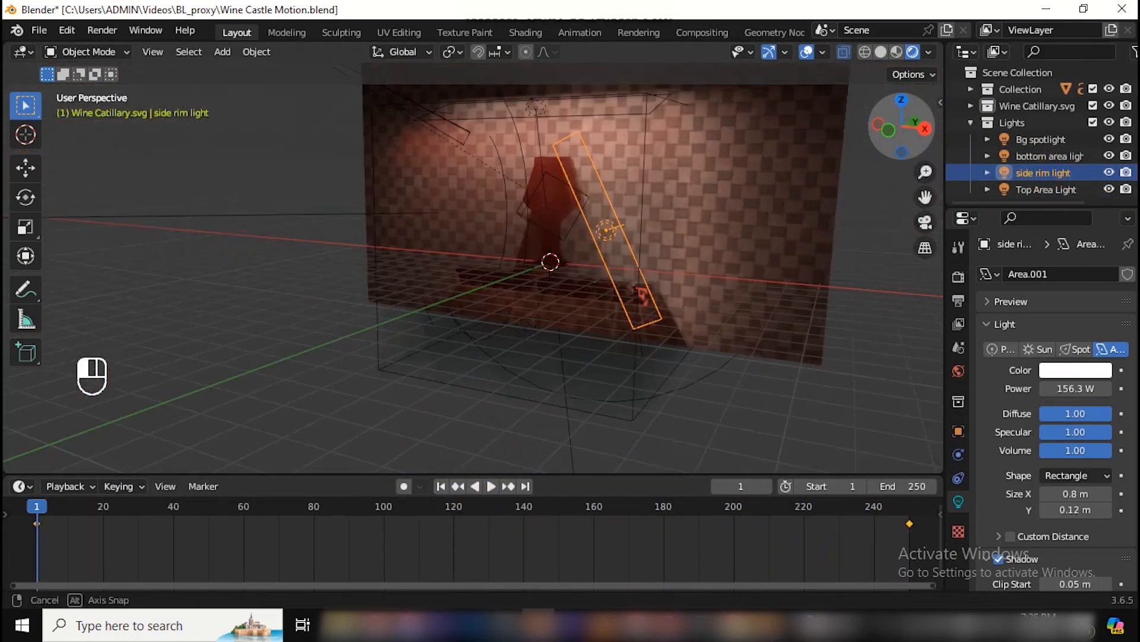
key(KP_7)
key(r)
click(746, 182)
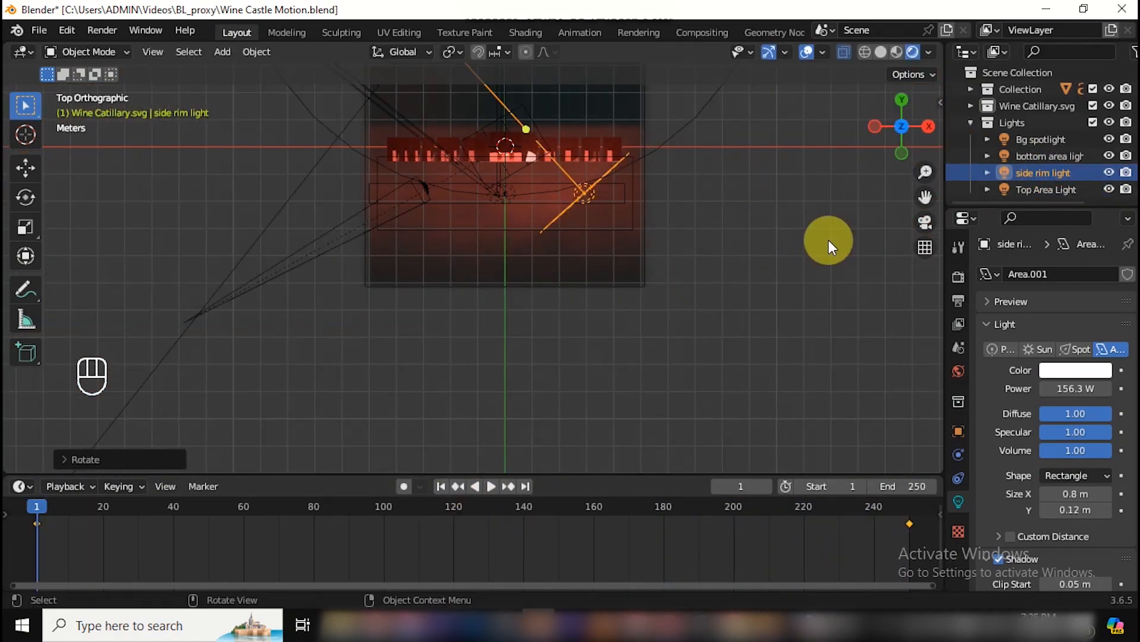
Step: Set the side rim light's power to 244.1 W and delete its keyframe on frame 250
drag(894, 156, 895, 66)
key(KP_1)
drag(894, 156, 772, 163)
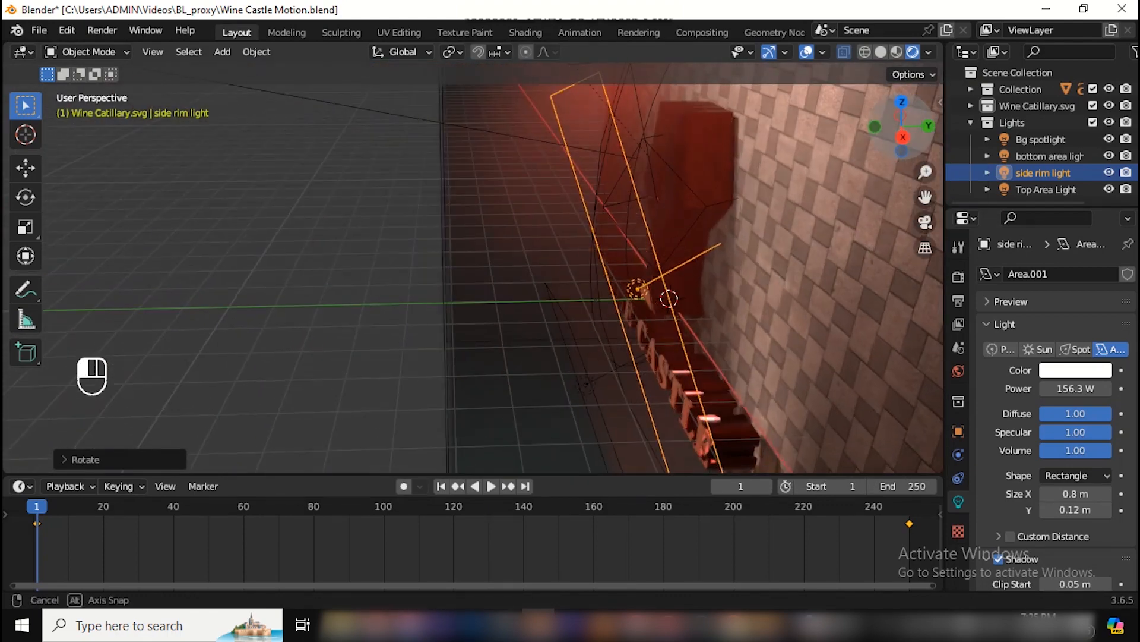
drag(1074, 388, 1120, 388)
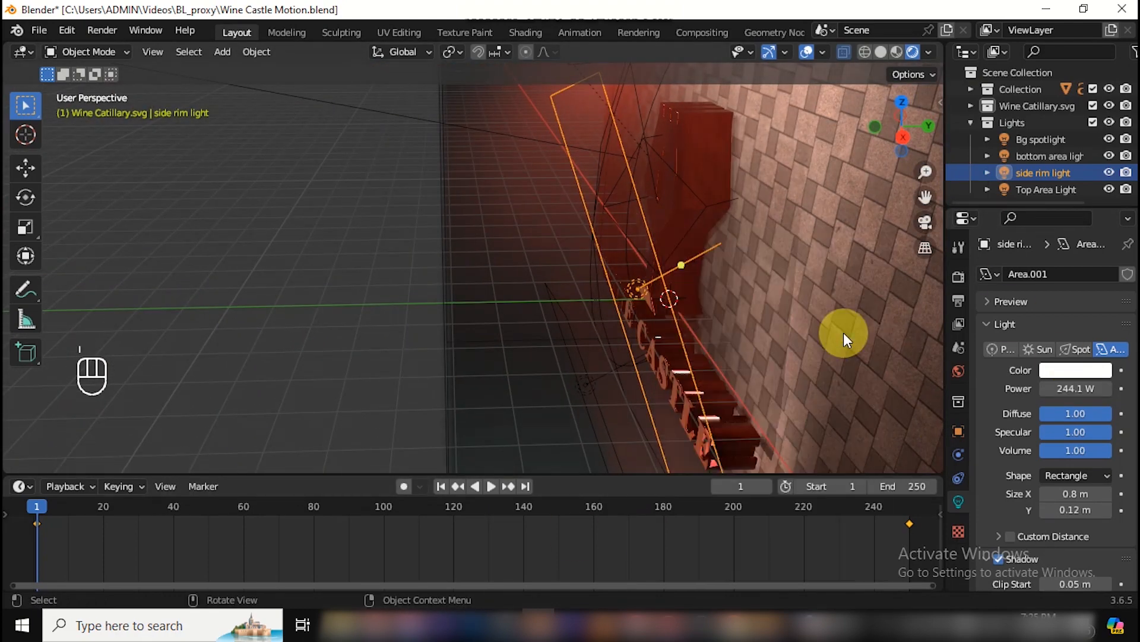
key(x)
click(904, 522)
Step: Duplicate the side rim light to the opposite side of the logo and rotate the copy in top view to face the logo
key(KP_7)
drag(926, 196, 927, 195)
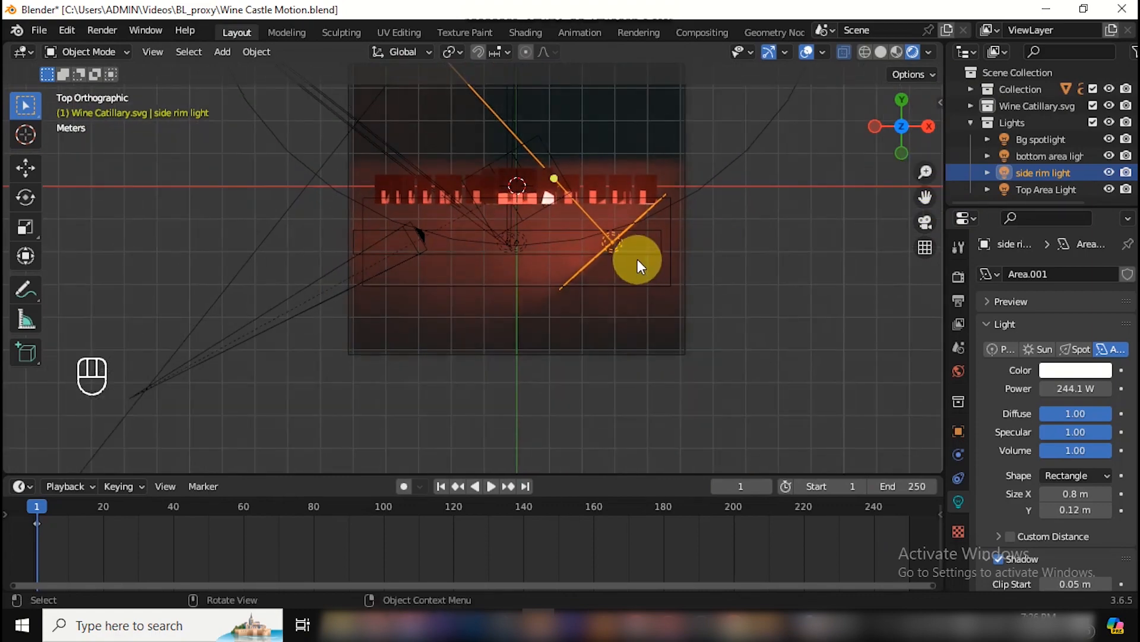
key(shift+d)
click(419, 276)
key(r)
click(420, 234)
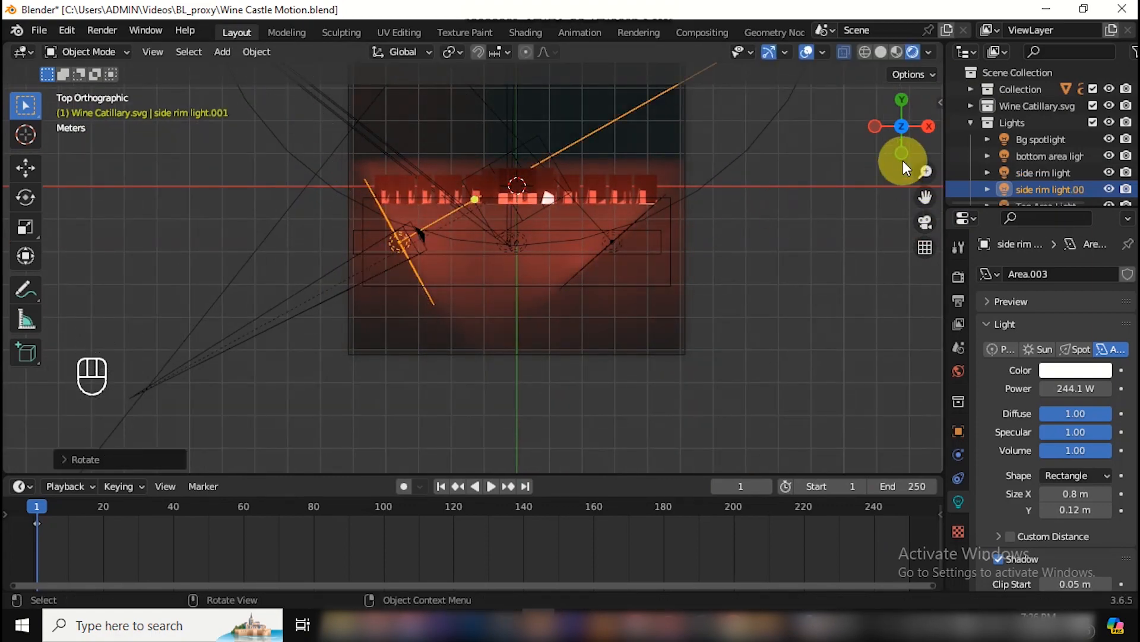
Step: Tilt the duplicated rim light in perspective and front views and move it outward along X
drag(903, 166, 624, 375)
key(r)
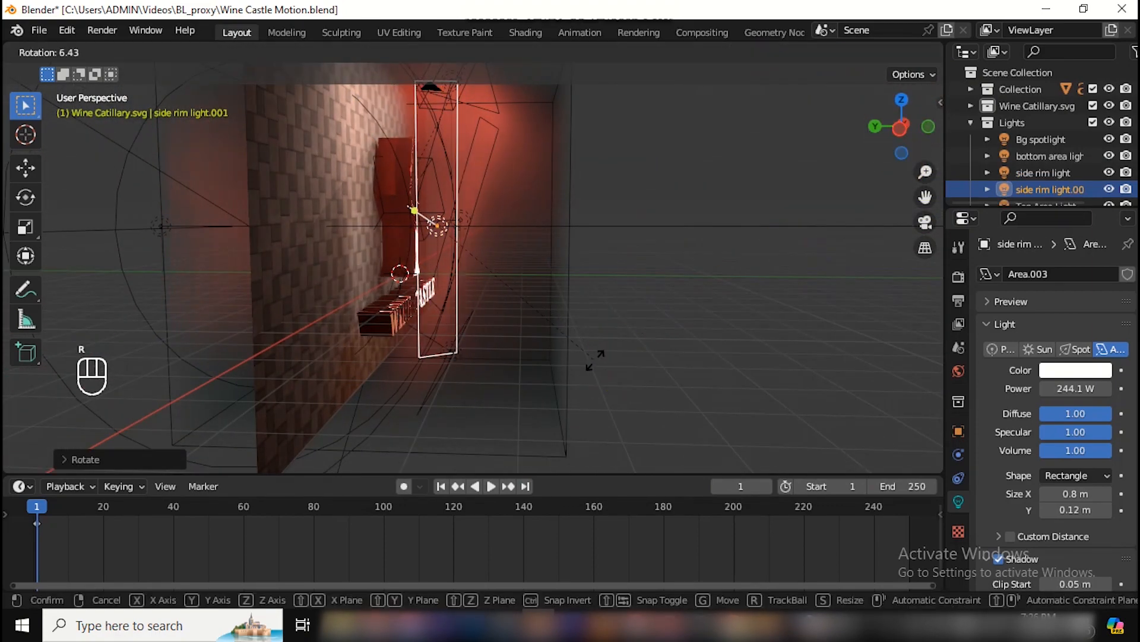
click(588, 361)
key(KP_1)
key(r)
click(471, 344)
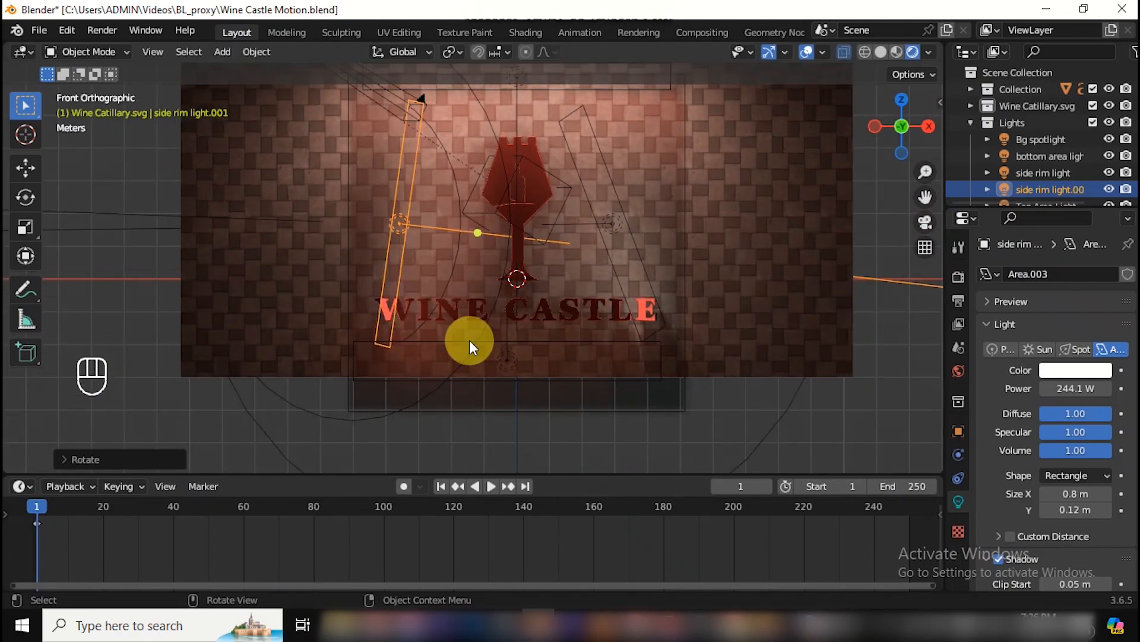
key(g)
key(x)
click(450, 339)
Step: Resize the duplicated rim light to Size X 0.81 m with a larger Size Y, and move it along Y
drag(902, 126, 1019, 135)
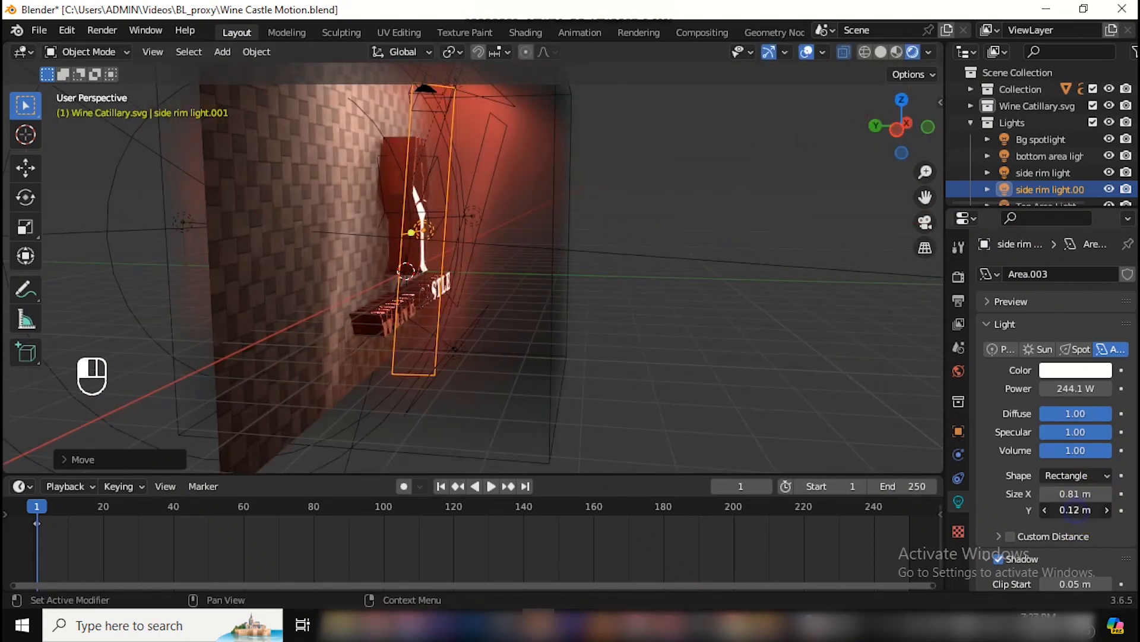
drag(1075, 509, 1088, 509)
key(g)
key(y)
click(732, 333)
Step: Set the original side rim light's Size Y to 0.19 m and rotate it in the side view
drag(902, 126, 1028, 126)
click(588, 253)
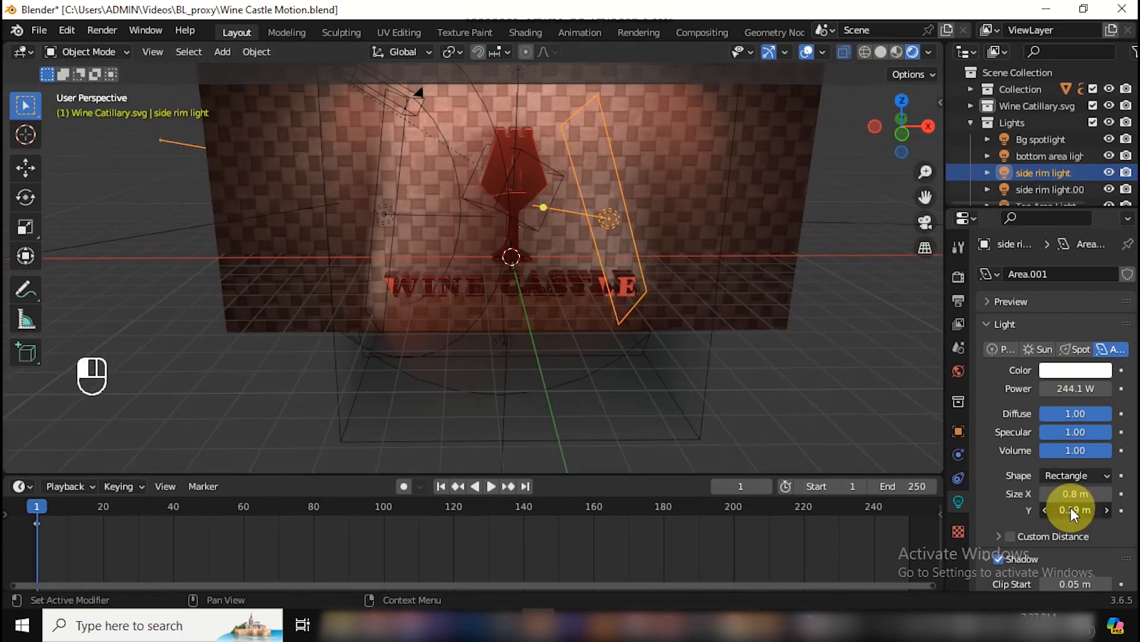
key(KP_3)
key(KP_3)
key(r)
click(678, 405)
Step: Move the original side rim light along Y and adjust its rotation toward the logo again
key(g)
key(y)
click(697, 344)
key(KP_7)
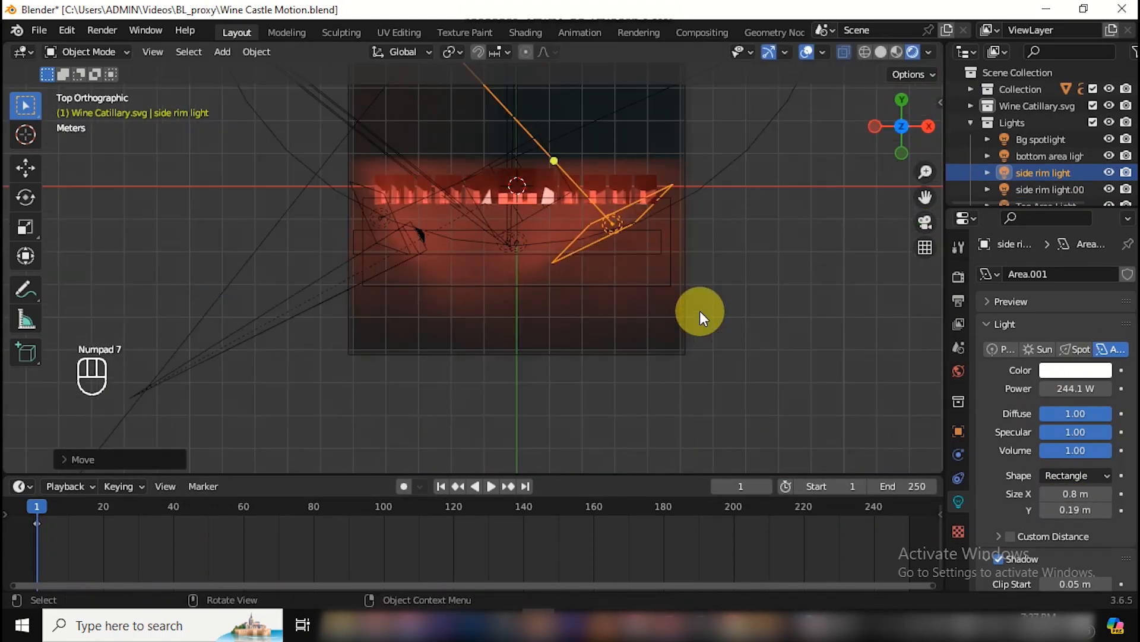
drag(902, 125, 956, 116)
key(r)
click(672, 344)
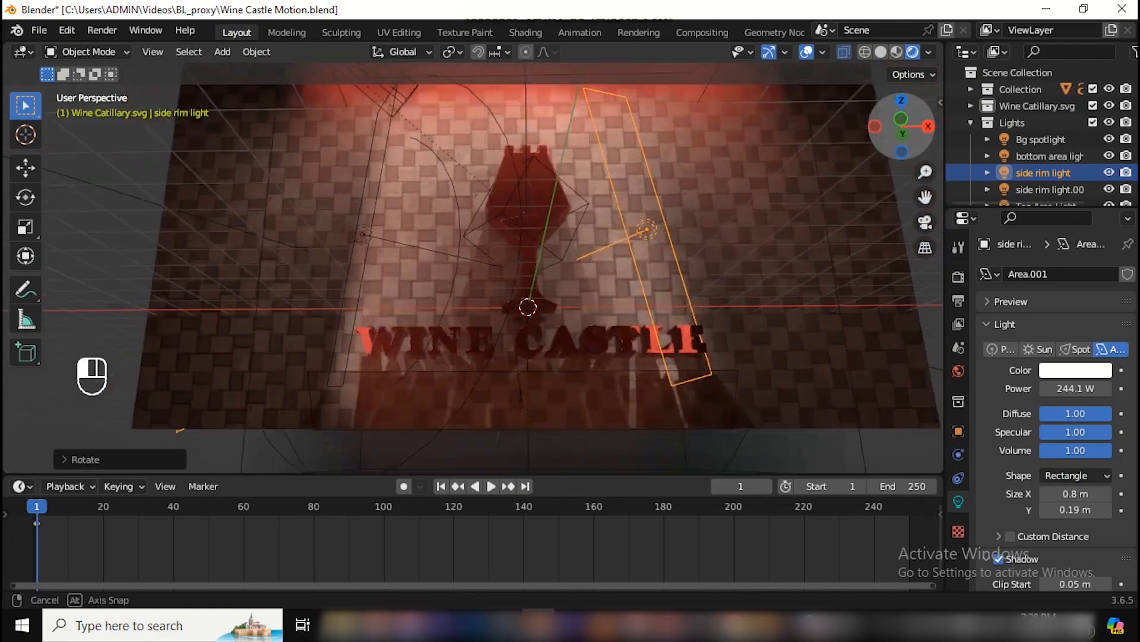
Step: Select the Bg spotlight and delete all of its animation keyframes
key(KP_7)
click(616, 325)
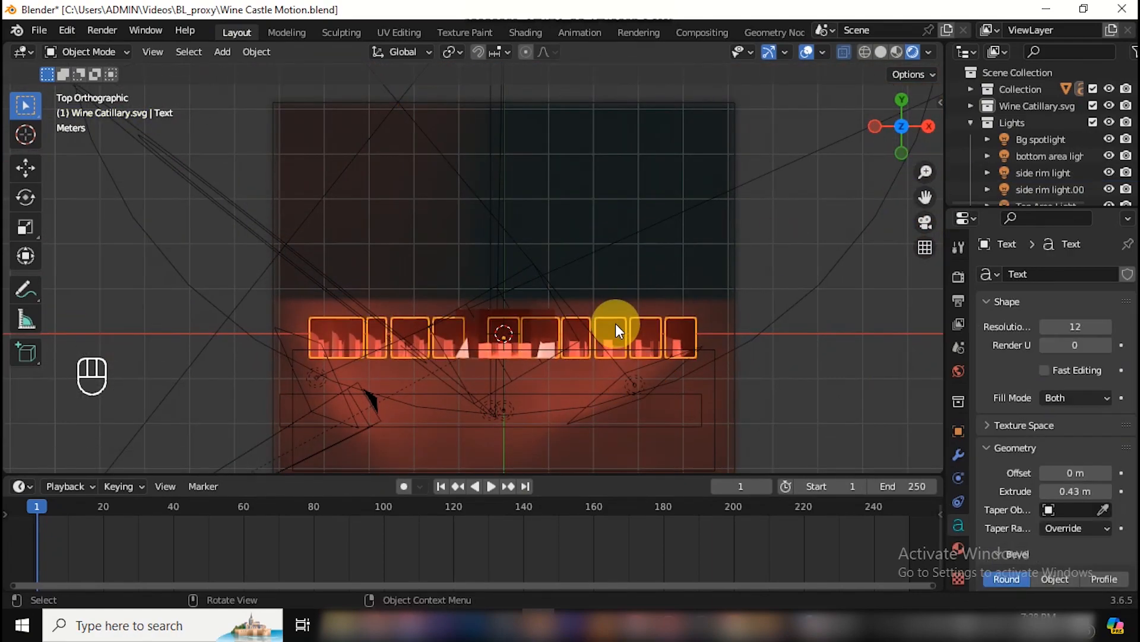
click(652, 298)
click(469, 153)
key(KP_Subtract)
key(KP_Subtract)
key(KP_Subtract)
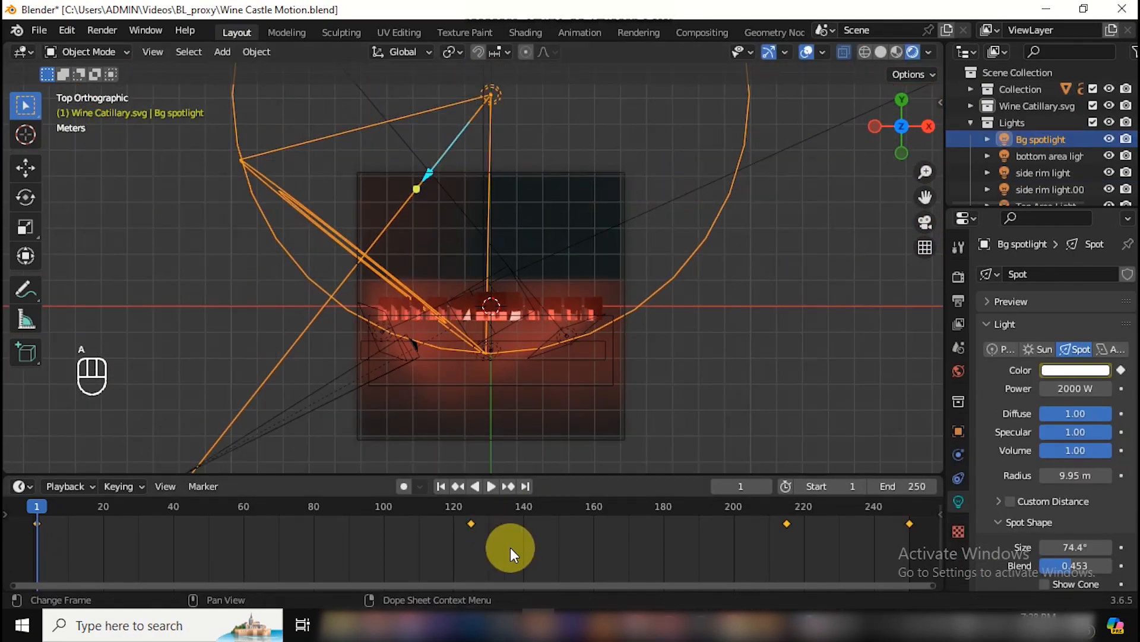
key(Delete)
Step: Set the Bg spotlight's rotation to X 90°, Y 0° and Z -180° so it points at the logo
click(958, 430)
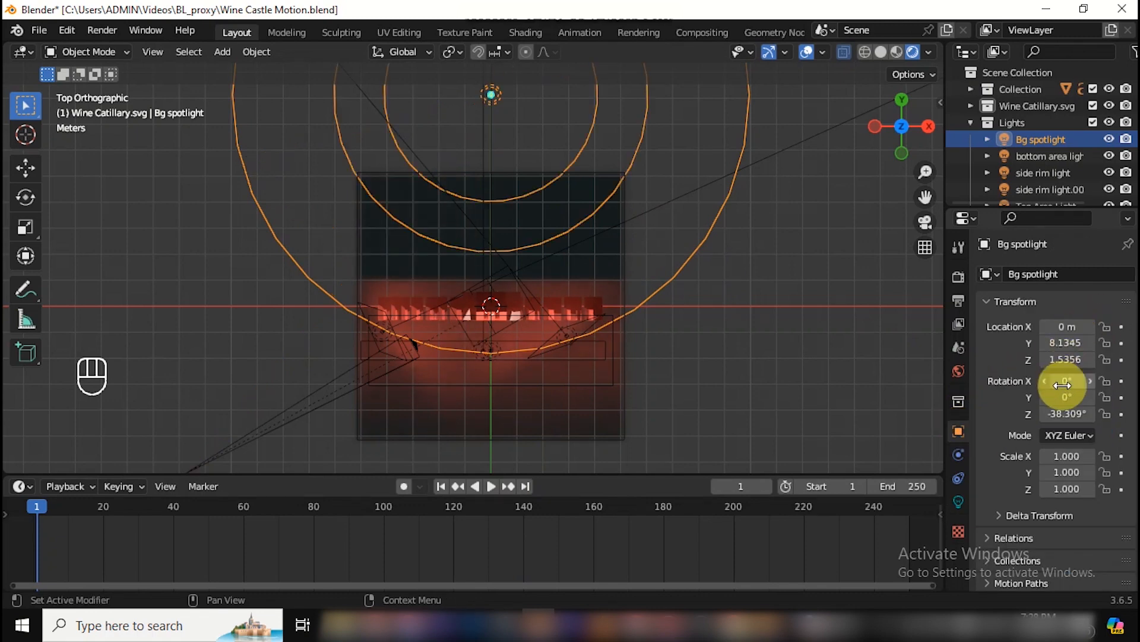
key(Return)
drag(924, 172, 924, 238)
key(r)
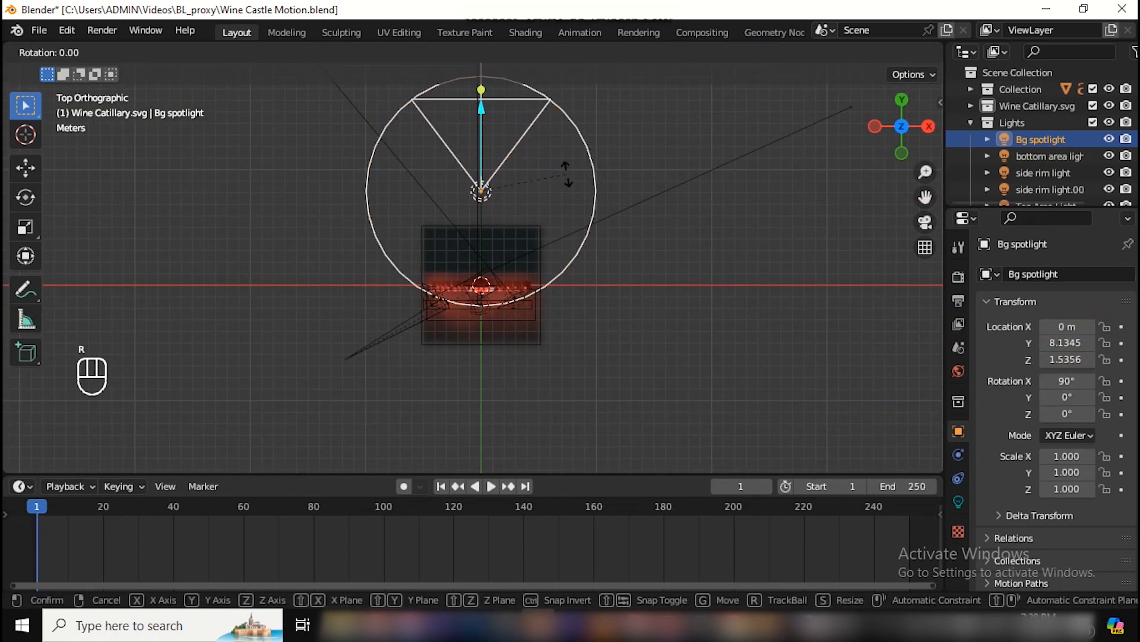
click(649, 275)
click(1060, 414)
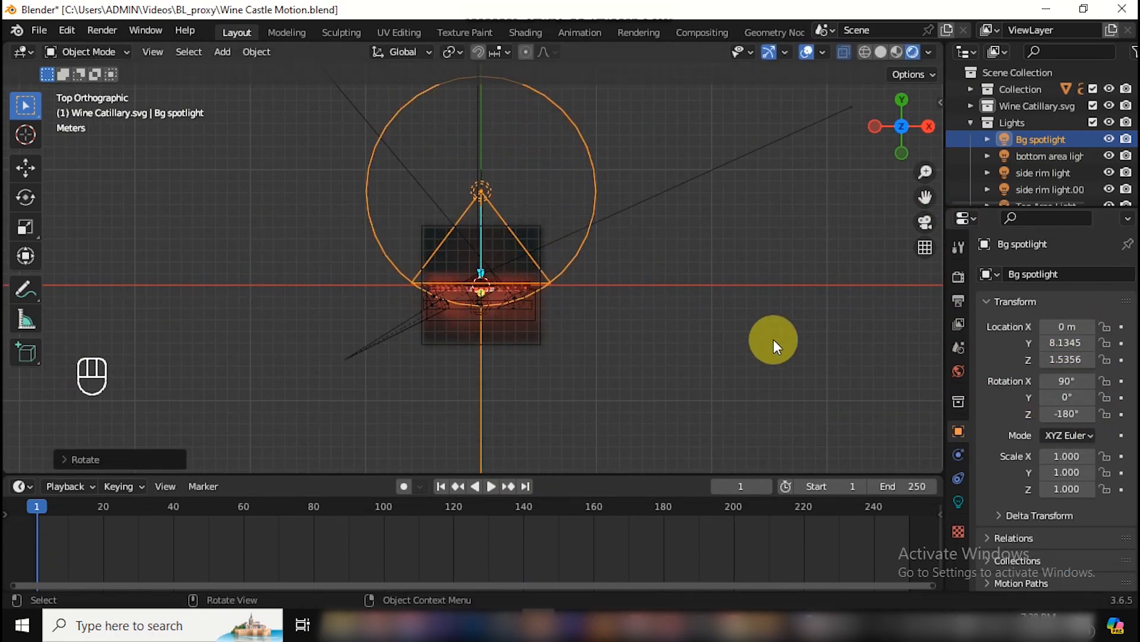
Step: Play the animation through the camera and examine the changed lighting, including the bottom area light's color animation
click(927, 126)
click(925, 222)
click(917, 127)
drag(921, 172, 921, 238)
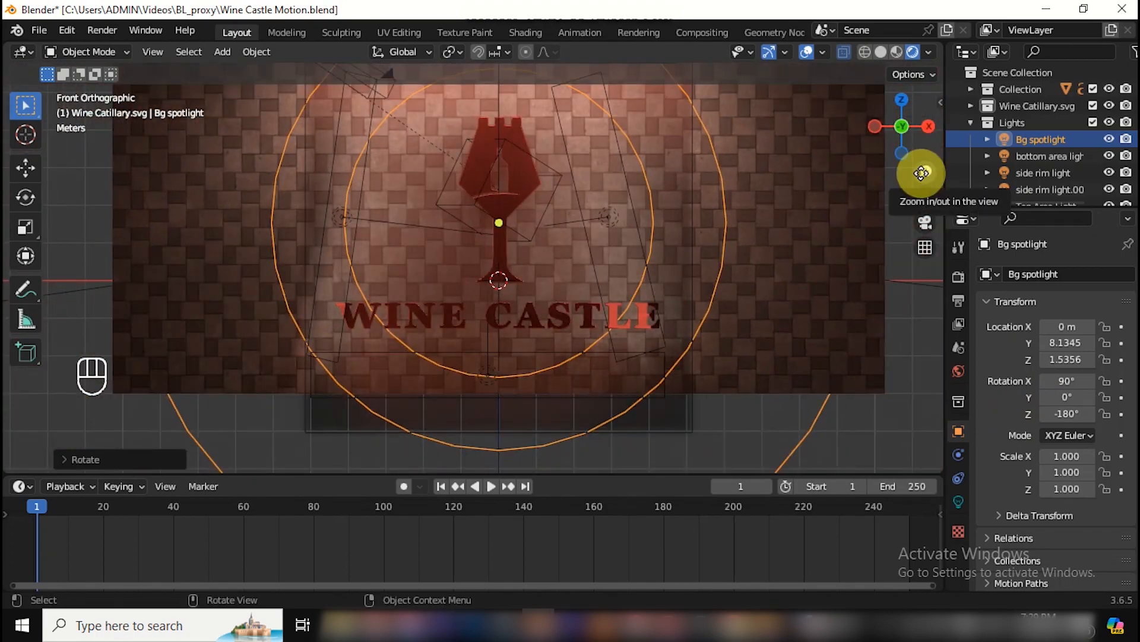
key(space)
click(925, 222)
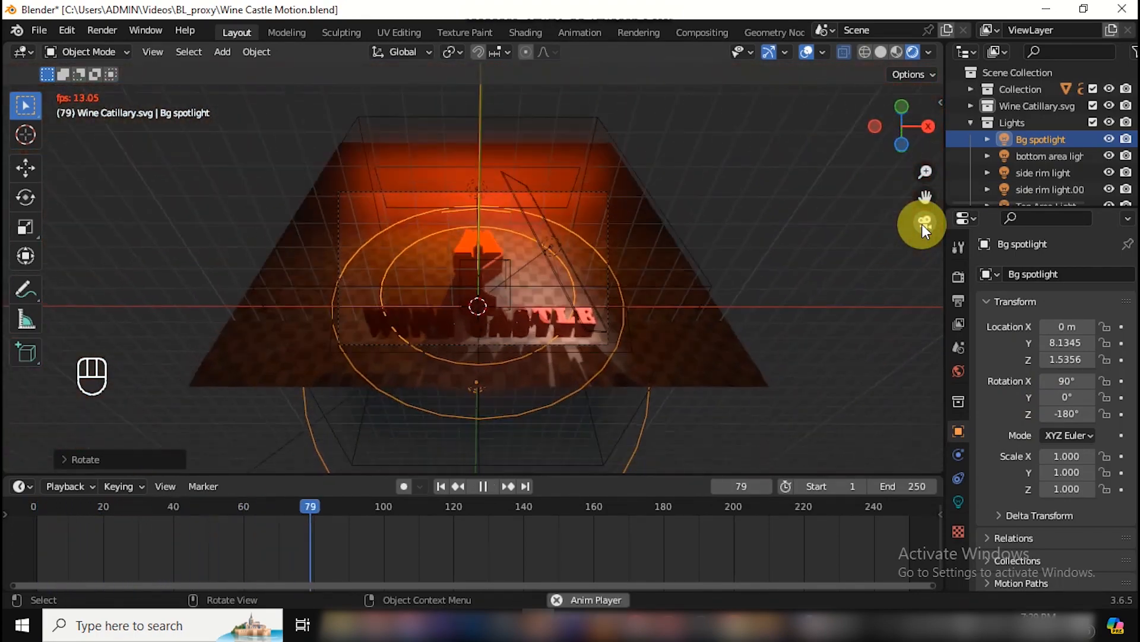
key(space)
click(1068, 156)
click(959, 501)
key(space)
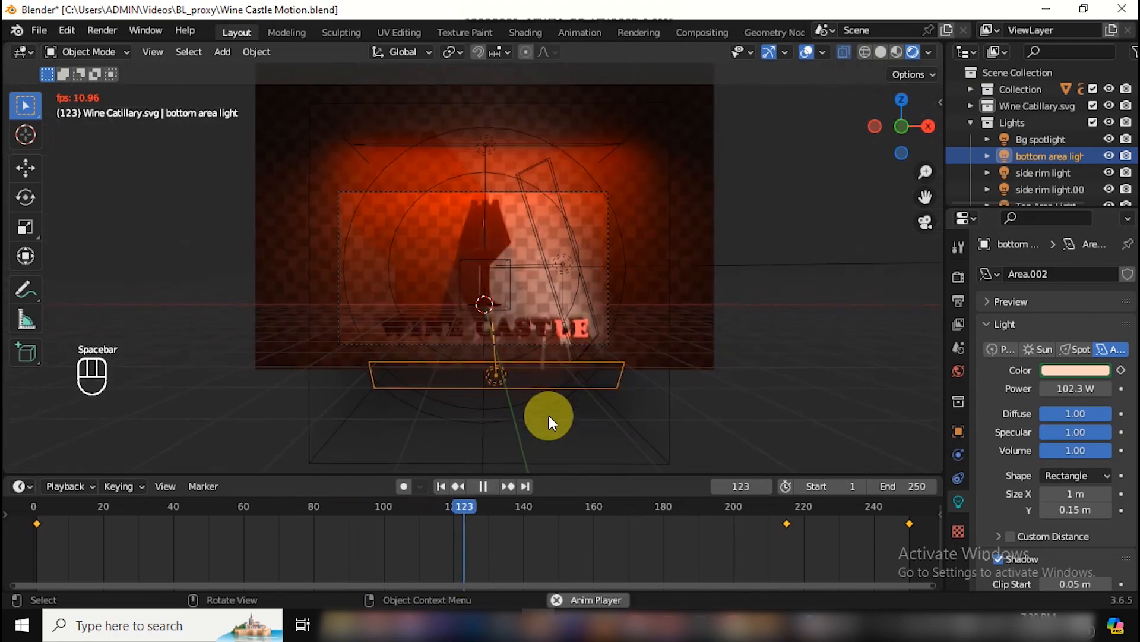
key(space)
scroll(1110, 126, down, 1)
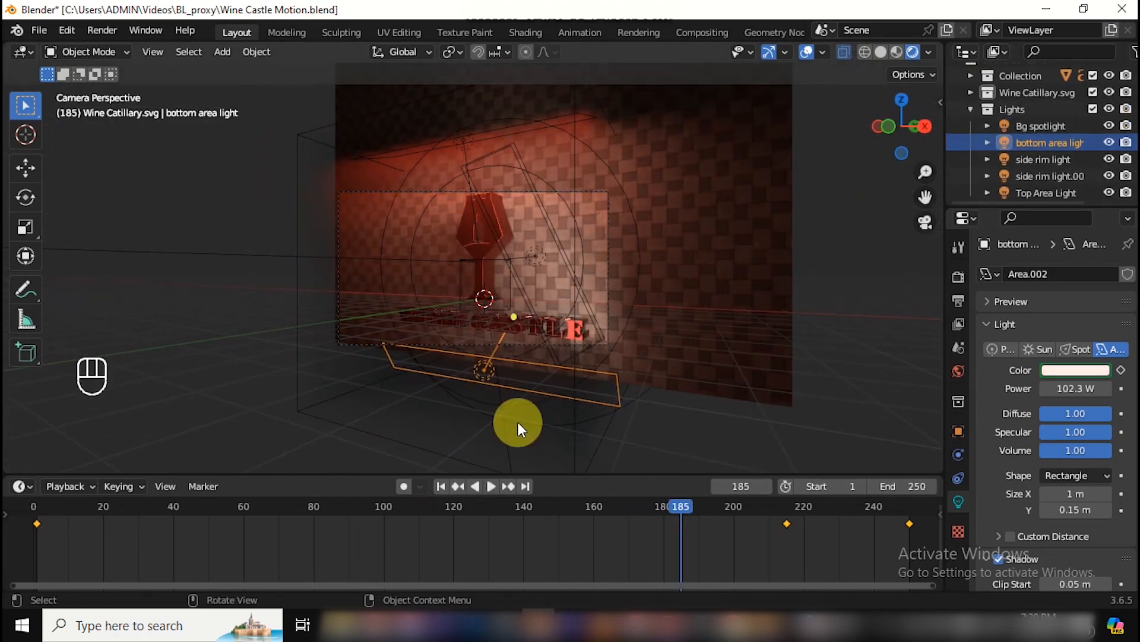
Step: Return to frame 1 and review the Eevee render settings, expanding Depth of Field
key(shift+Left)
click(959, 277)
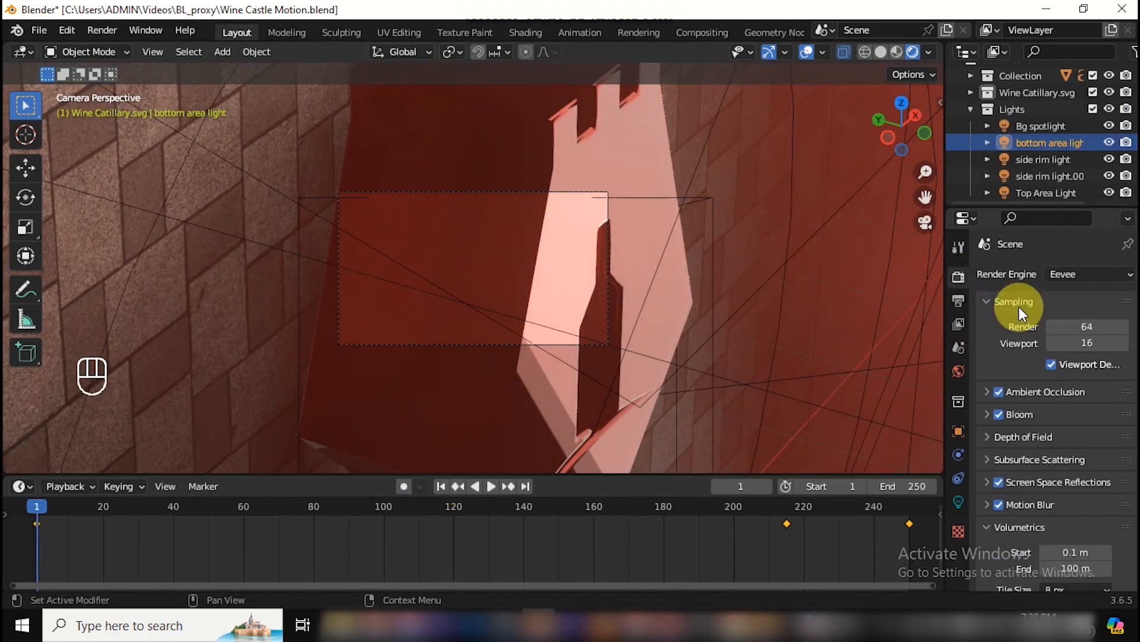
click(1063, 438)
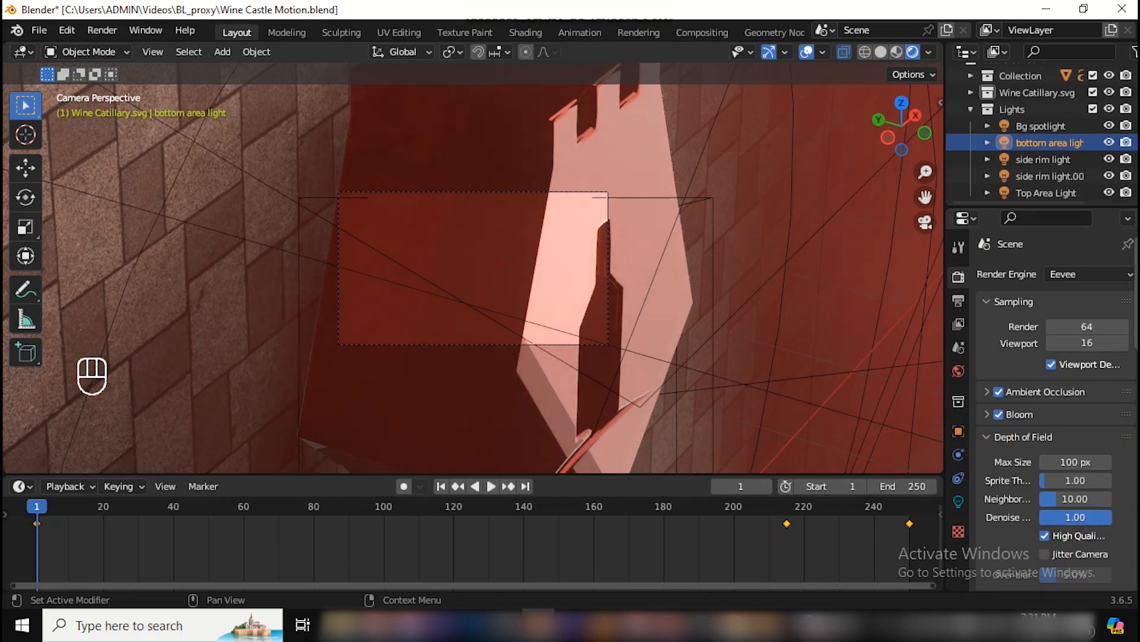
scroll(1054, 386, down, 8)
scroll(1054, 386, up, 4)
Step: Hide the fog Cube of the Wine Catillary.svg collection in the viewport
click(972, 92)
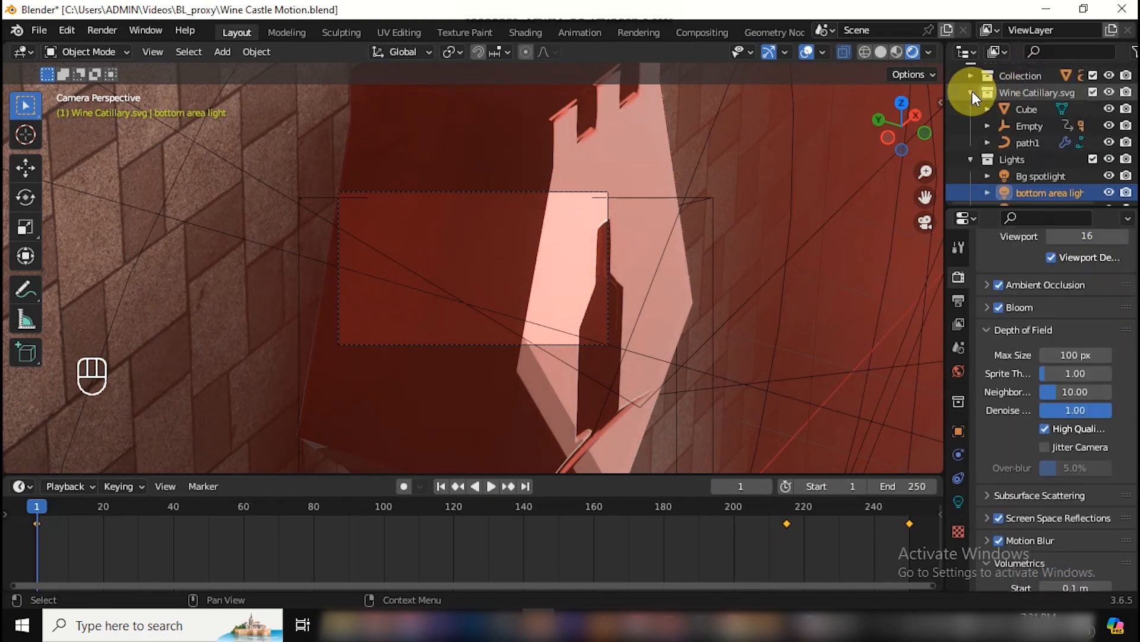
click(1110, 109)
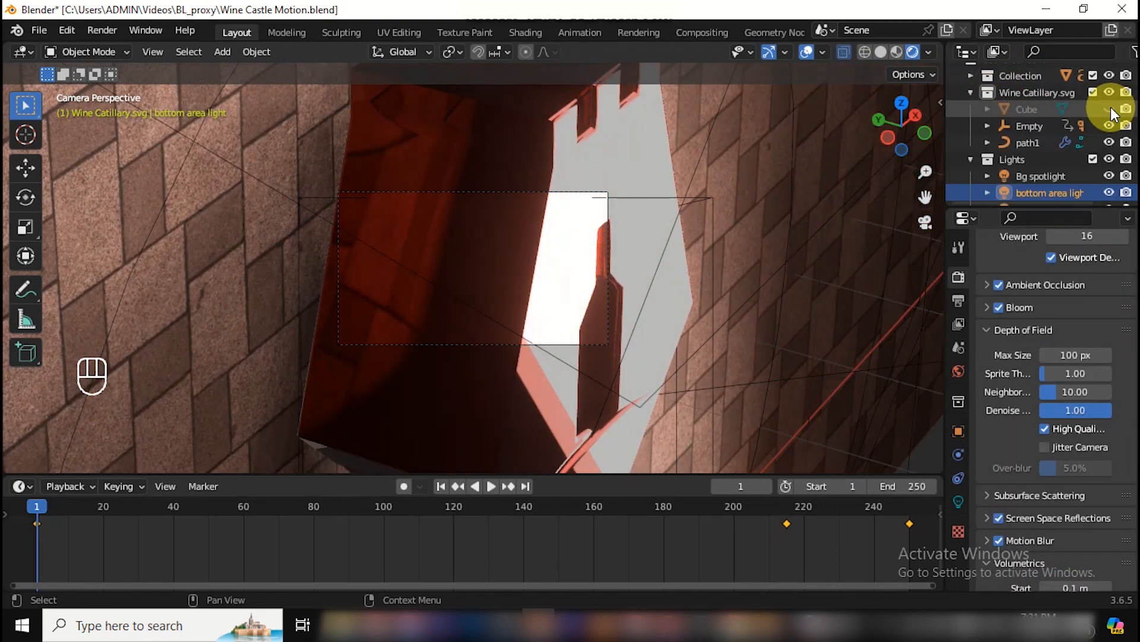
click(1109, 108)
click(1110, 109)
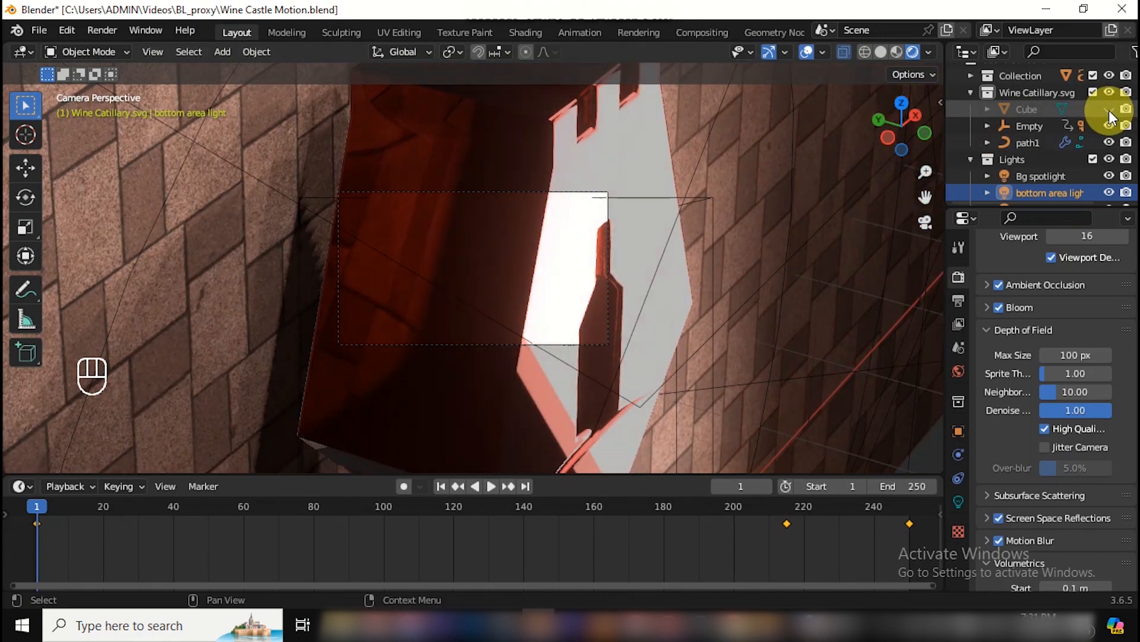
Step: Play the animation without the fog cube, pausing to examine the logo enlarged in the camera view, and return to frame 1
key(space)
key(space)
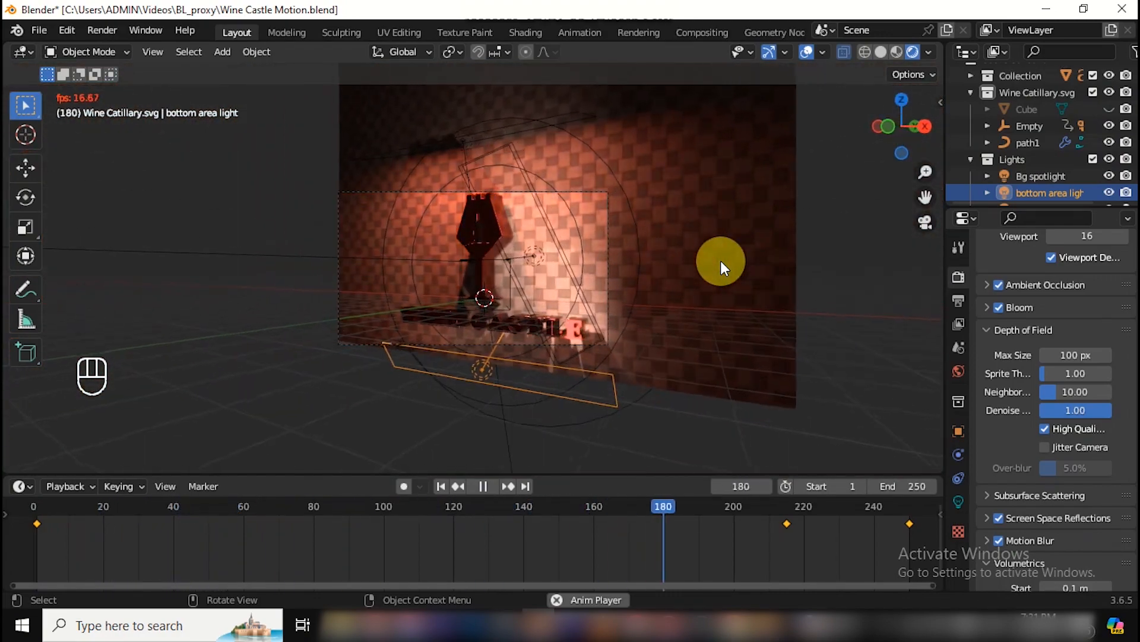
key(space)
key(space)
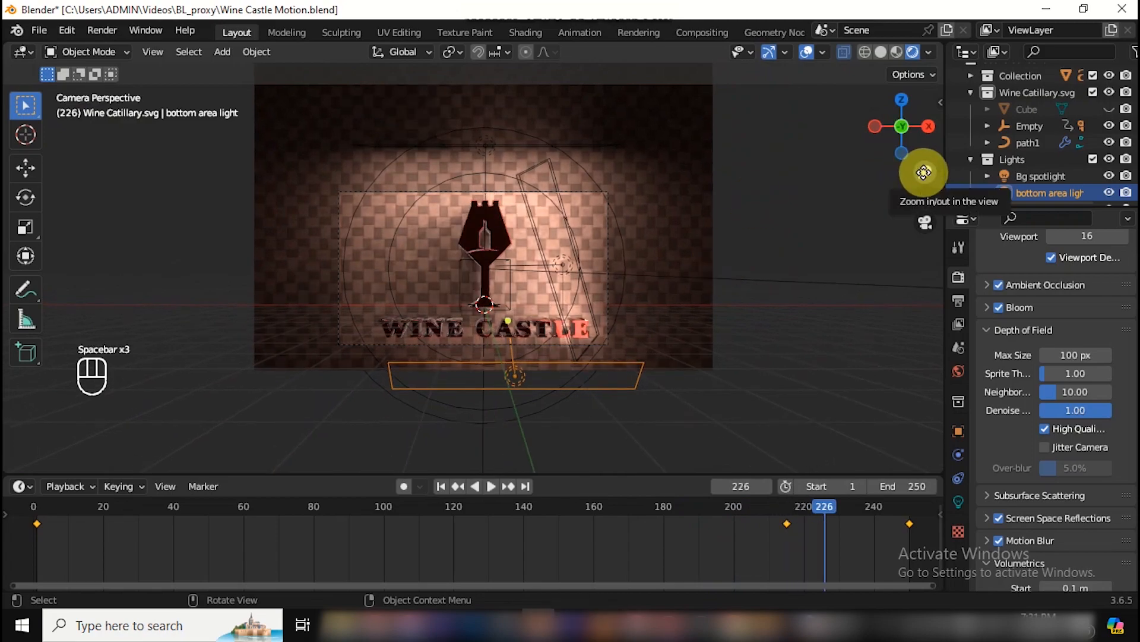
drag(925, 172, 823, 220)
key(space)
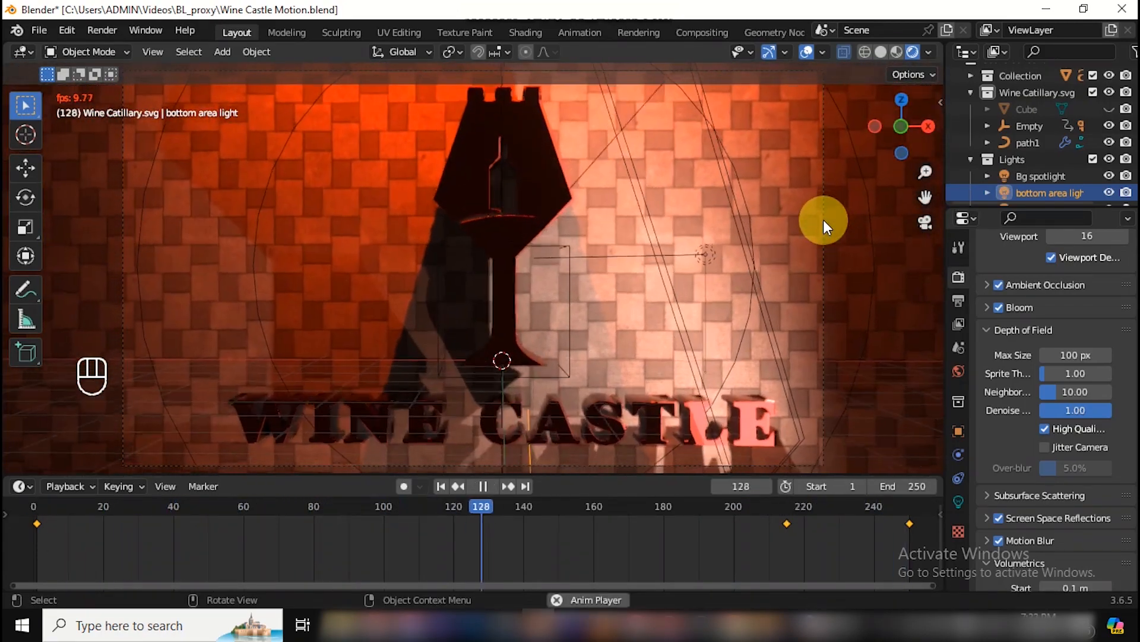
key(space)
key(space)
click(441, 486)
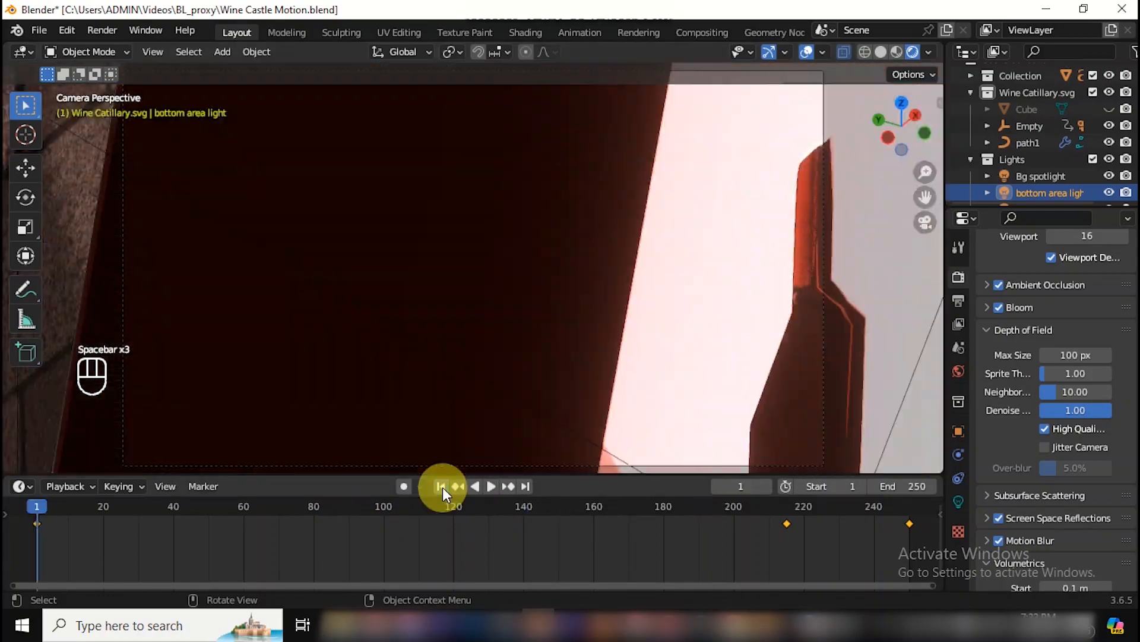
Step: Add a point light from the front view and move it up into the bottle cutout of the wine glass logo
key(space)
key(KP_1)
scroll(660, 335, up, 4)
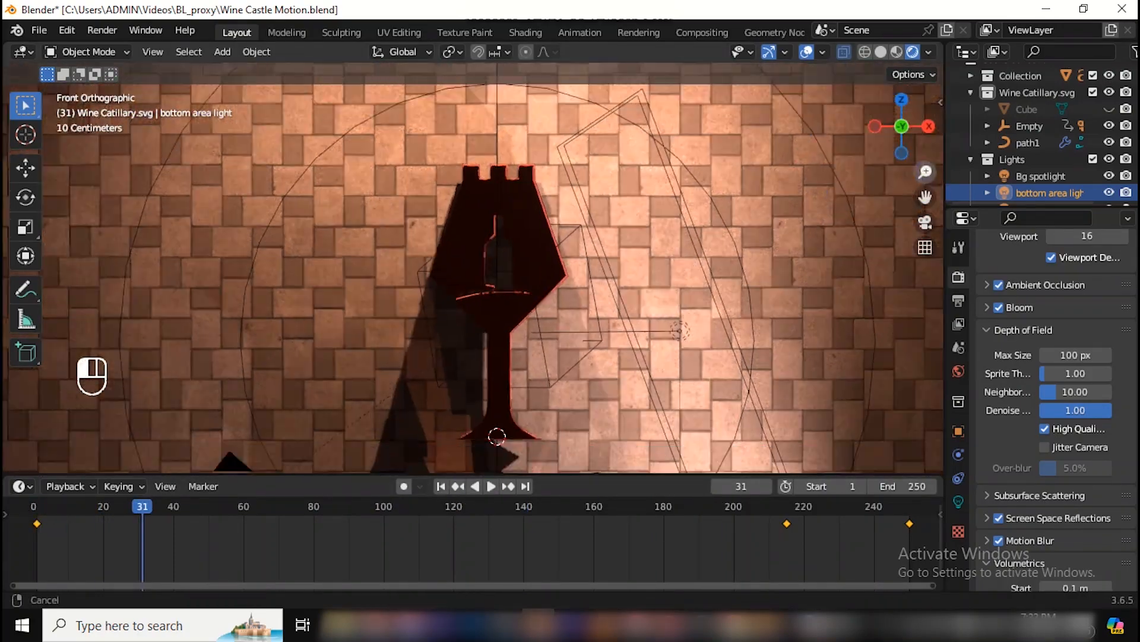
key(shift+a)
mouse_move(495, 372)
mouse_move(446, 416)
click(556, 410)
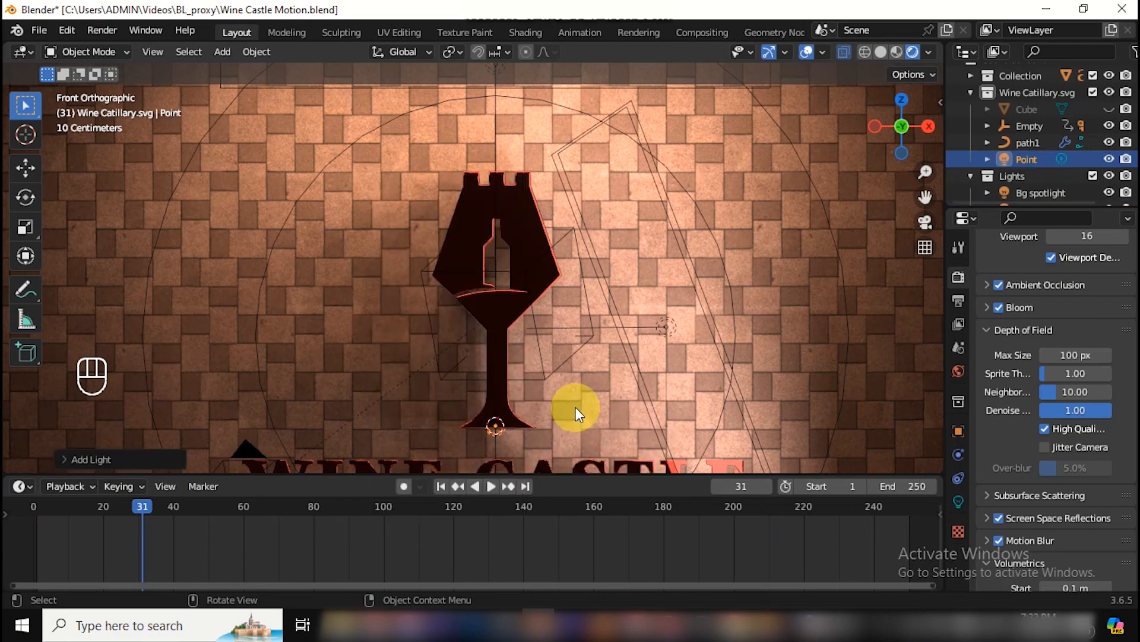
key(g)
click(582, 247)
mouse_move(582, 247)
middle_down()
mouse_move(618, 250)
mouse_move(594, 255)
middle_up()
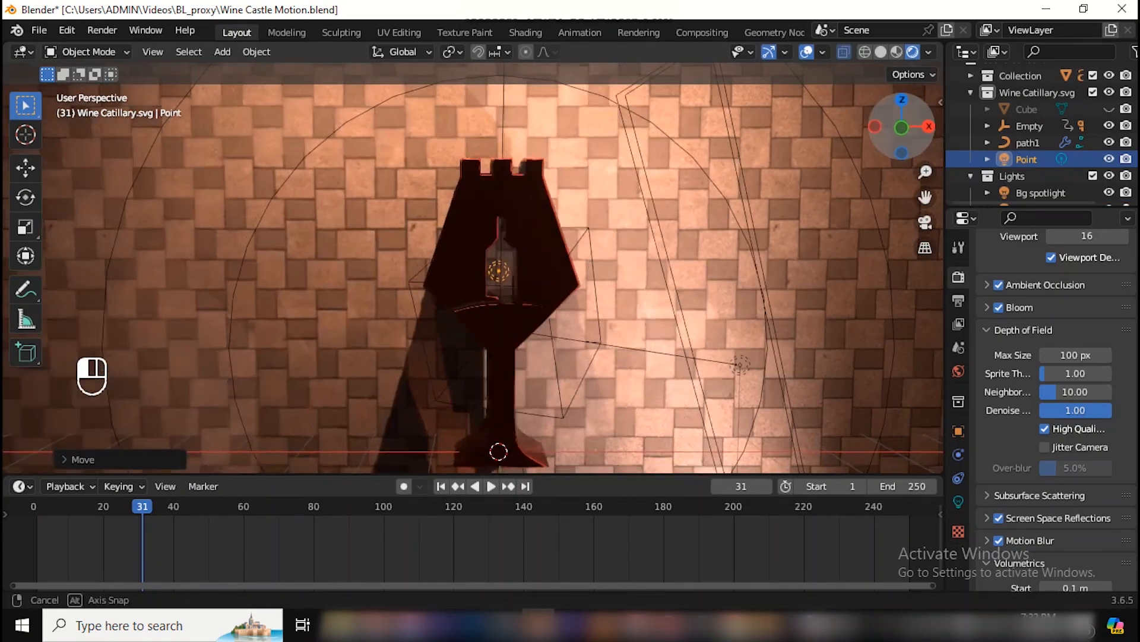
Step: Set the power of the point light in the bottle cutout to about 55.1 W
key(KP_1)
click(958, 501)
drag(1075, 287, 1120, 287)
Step: Play the animation from frame 1 through the camera, stopping at frame 36
click(926, 226)
click(441, 487)
key(space)
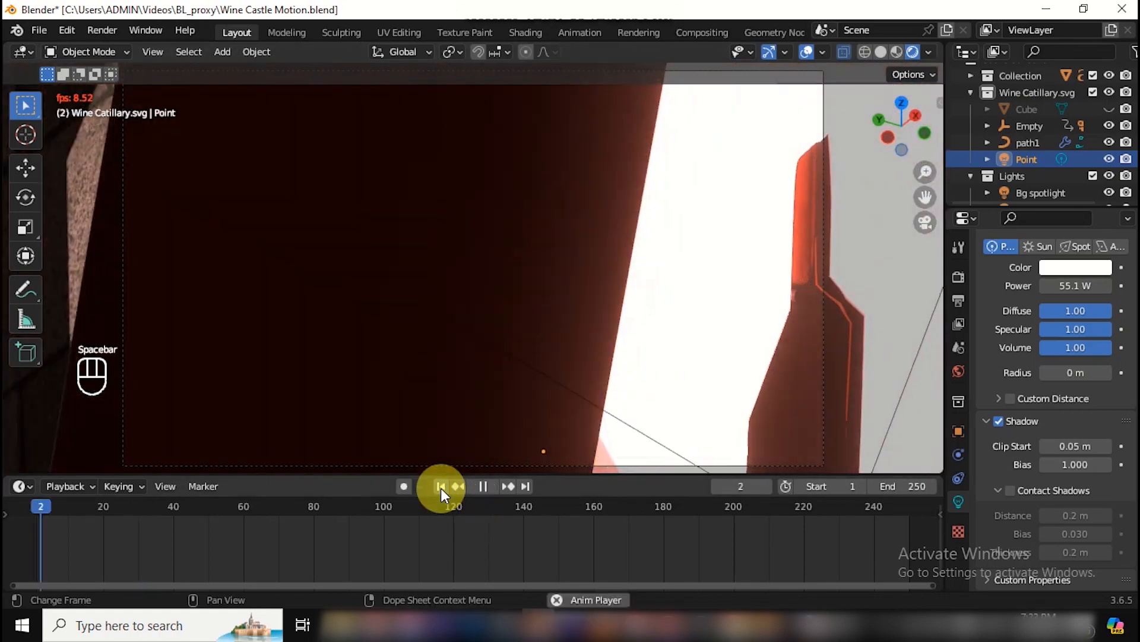
key(space)
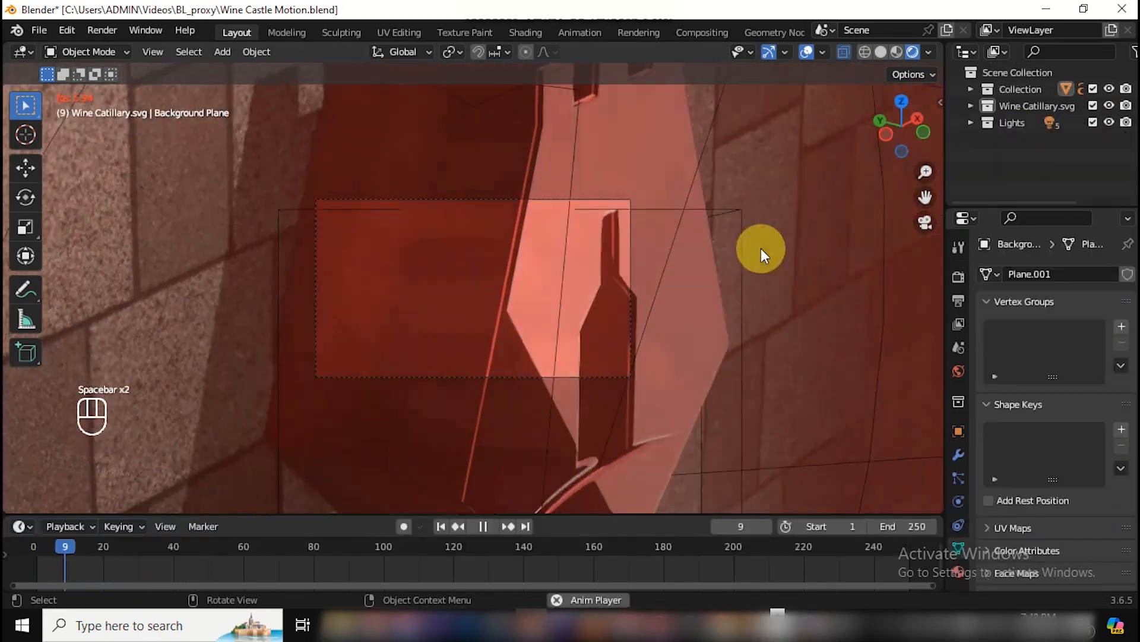
key(space)
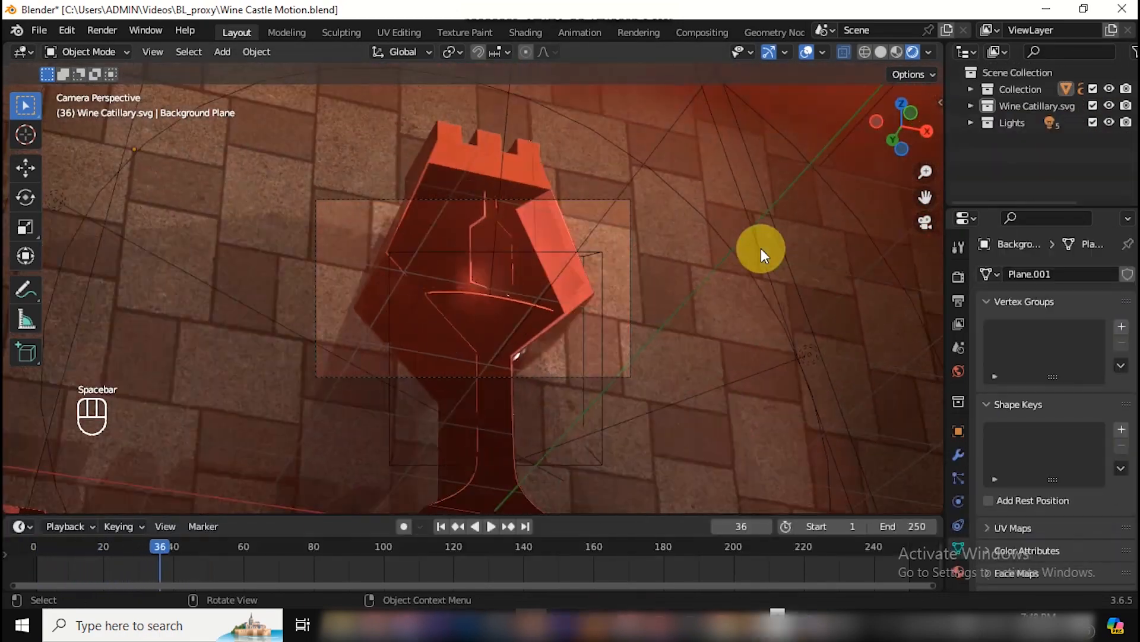
Step: Duplicate the side rim light from the front view and move the copy along X over the wine glass logo
key(KP_1)
drag(924, 171, 925, 148)
click(565, 224)
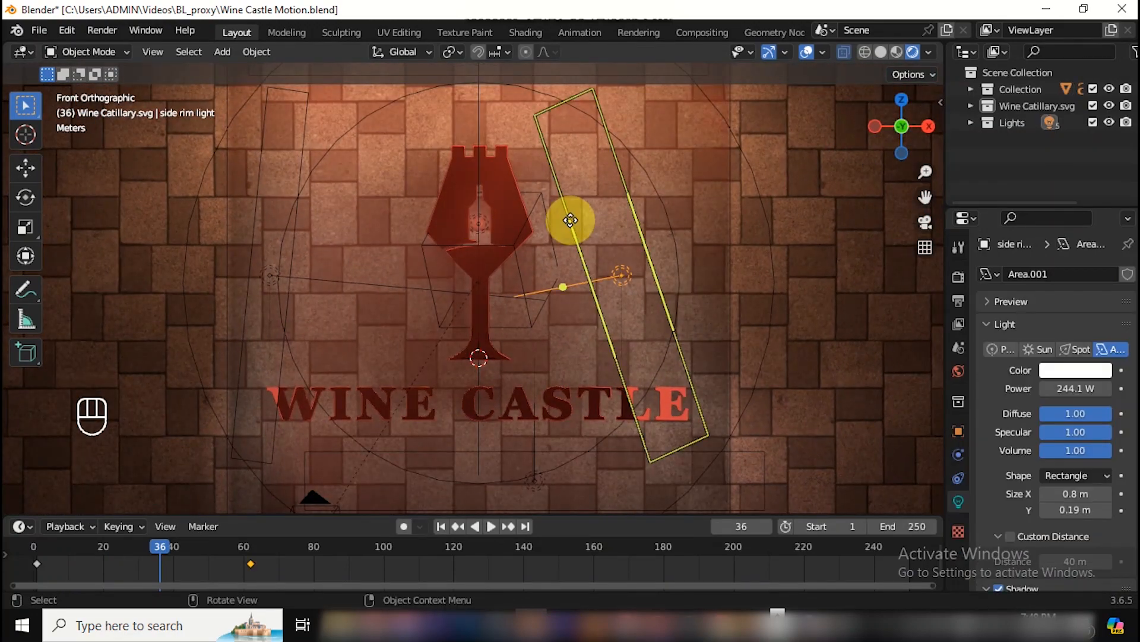
key(shift+d)
key(g)
key(x)
click(586, 275)
Step: Rotate the duplicated rim light from the top view so it points straight at the logo, about -21.7° in Z rotation
key(KP_7)
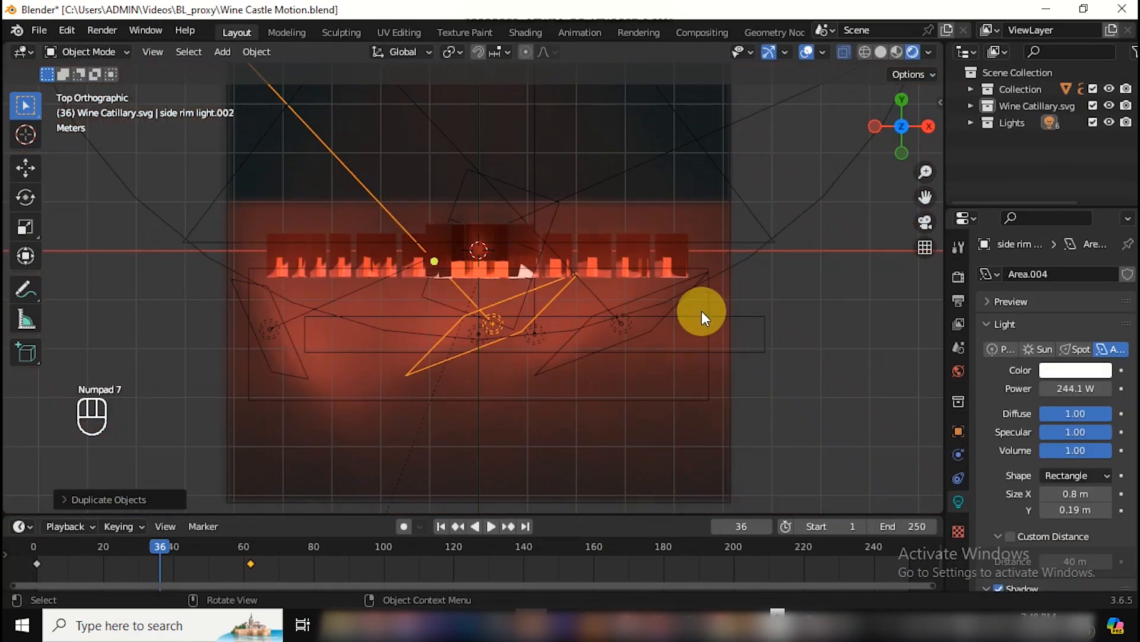
key(r)
click(885, 383)
click(958, 431)
key(r)
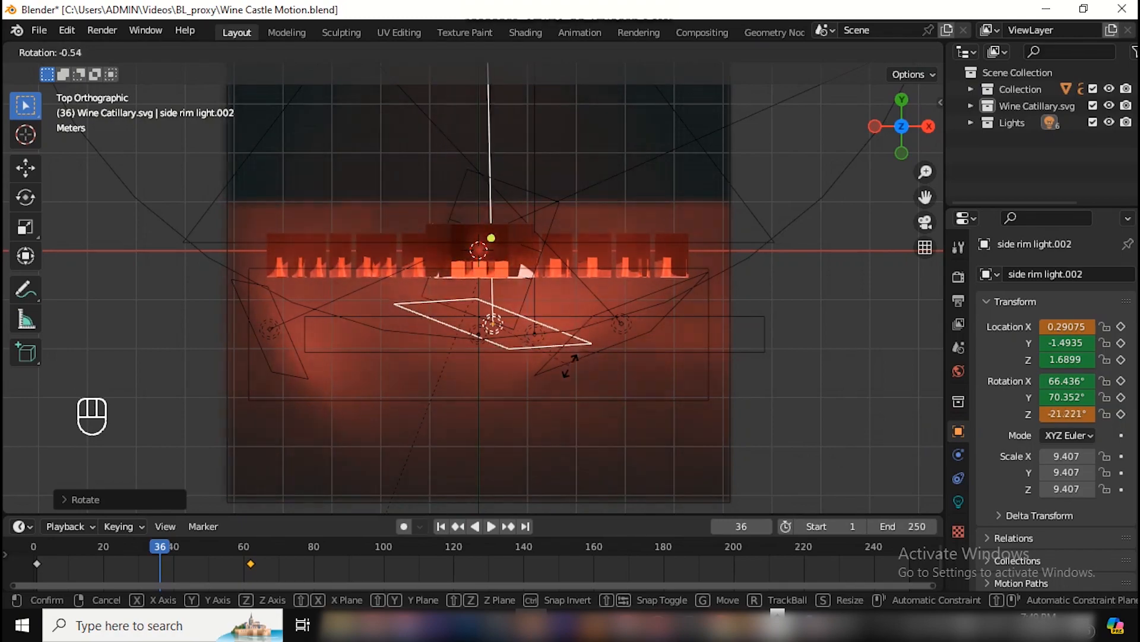
click(573, 373)
drag(900, 155, 900, 60)
Step: Try rotating the duplicated rim light from the front view and move it along X to about -0.2557 m
key(KP_1)
key(r)
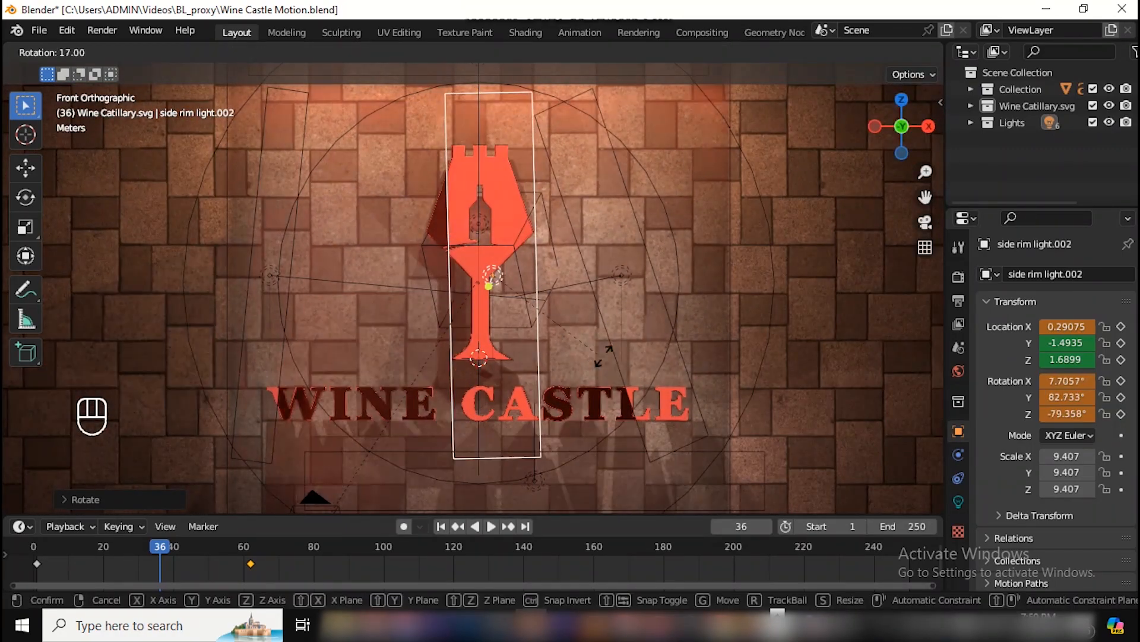
click(612, 363)
key(g)
key(x)
click(555, 379)
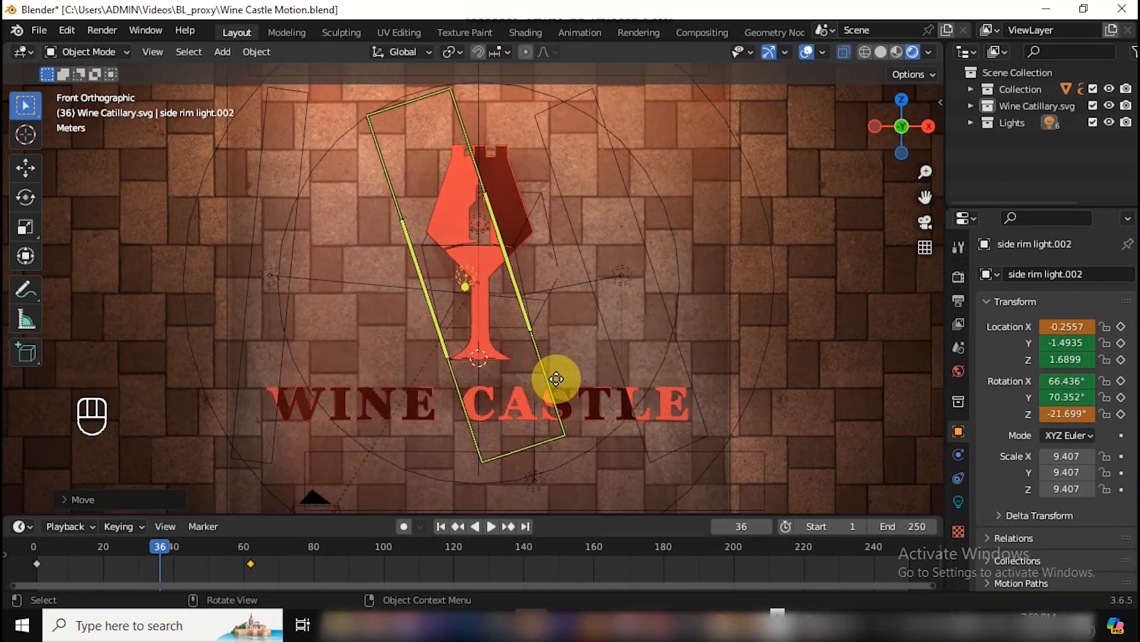
Step: Set the duplicated rim light's Y size to 0.16 m
click(958, 500)
click(1047, 510)
click(1047, 509)
Step: Move the duplicated rim light along X to about -0.085 m and set its Y rotation to about 83.35°
key(g)
key(x)
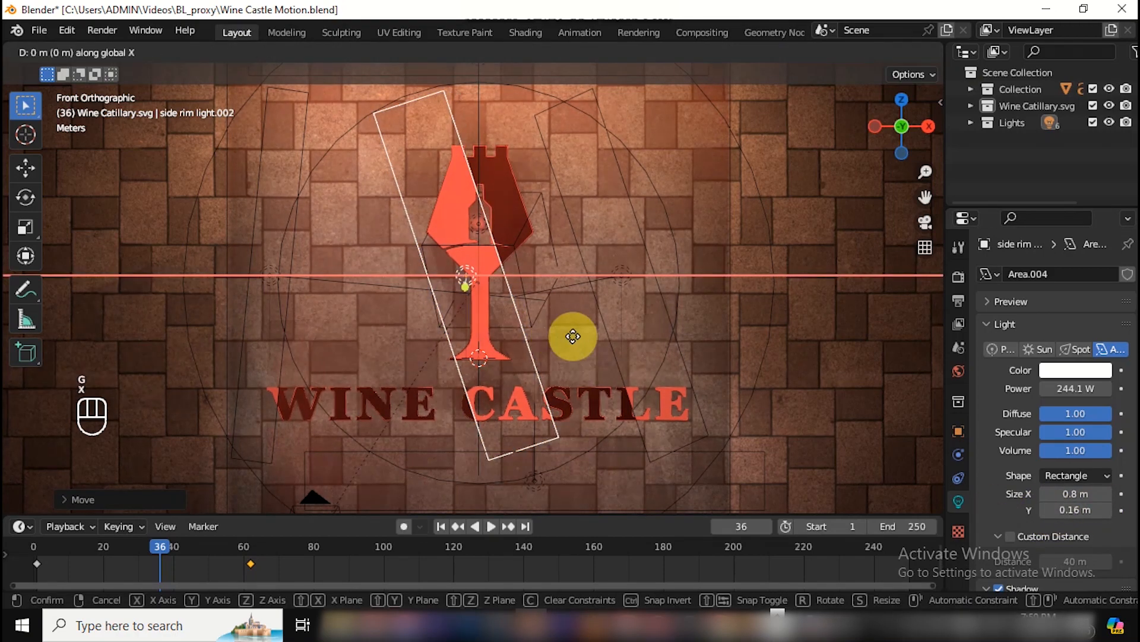
click(268, 455)
key(ctrl+z)
key(g)
key(x)
click(515, 349)
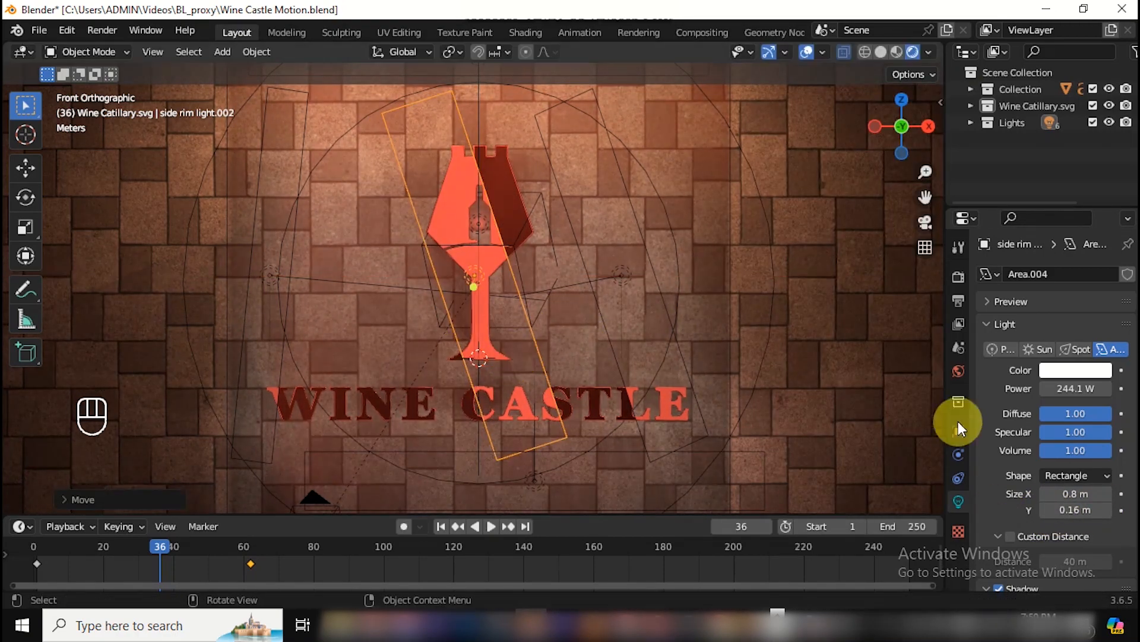
click(958, 430)
drag(1065, 396, 1123, 396)
Step: Replace the duplicated rim light's inherited keyframes with a single location and rotation keyframe at frame 1
drag(649, 515, 650, 471)
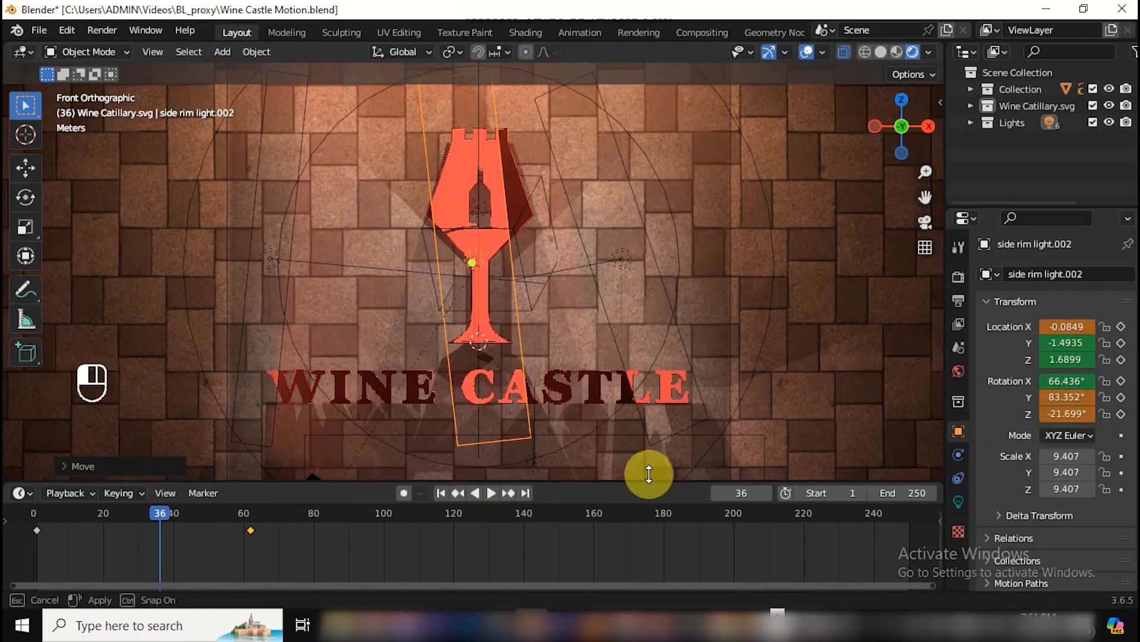
key(i)
click(776, 247)
key(x)
click(38, 519)
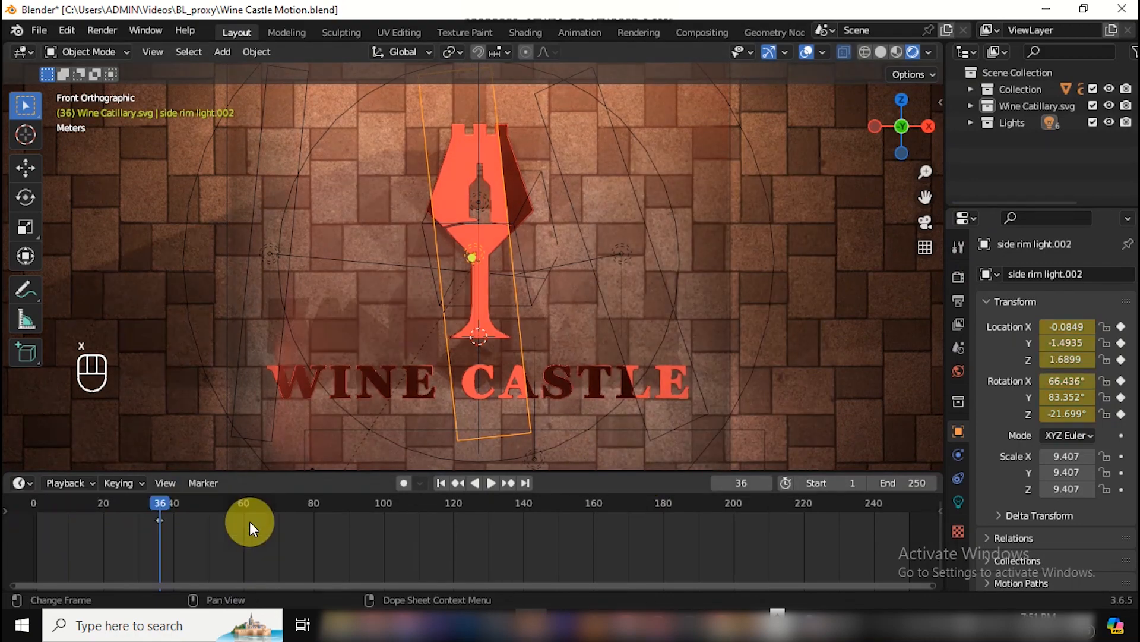
click(441, 483)
drag(176, 526, 54, 547)
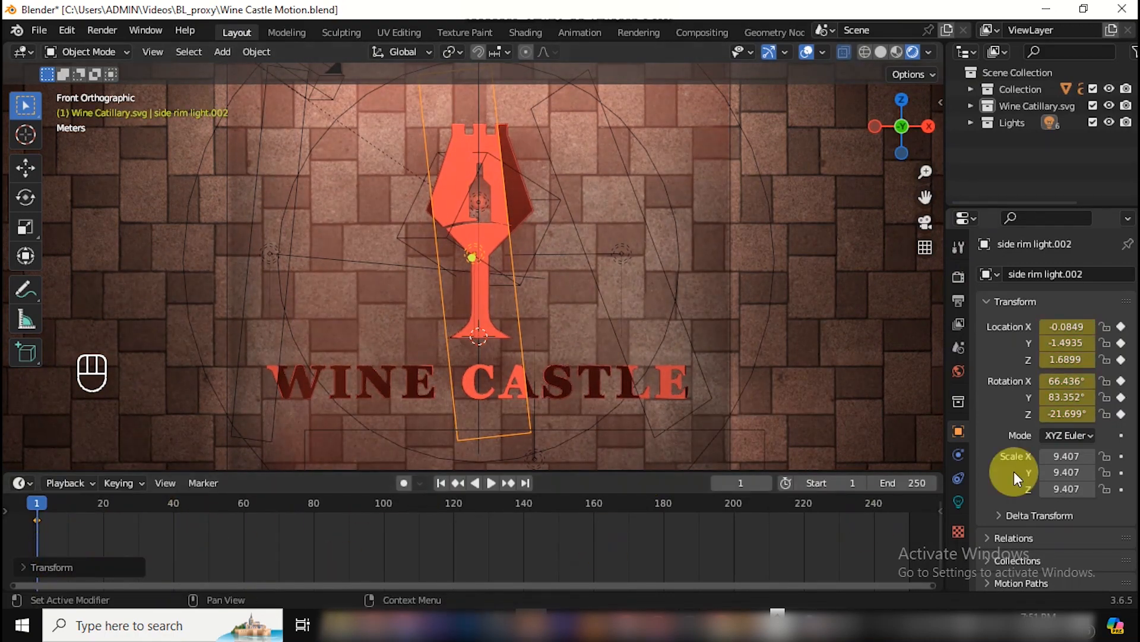
Step: Configure the duplicated rim light with a 0.7 m X size, 200 W power and an adjusted light color
click(958, 502)
click(1069, 494)
drag(1076, 388, 1128, 388)
click(1078, 388)
text(200)
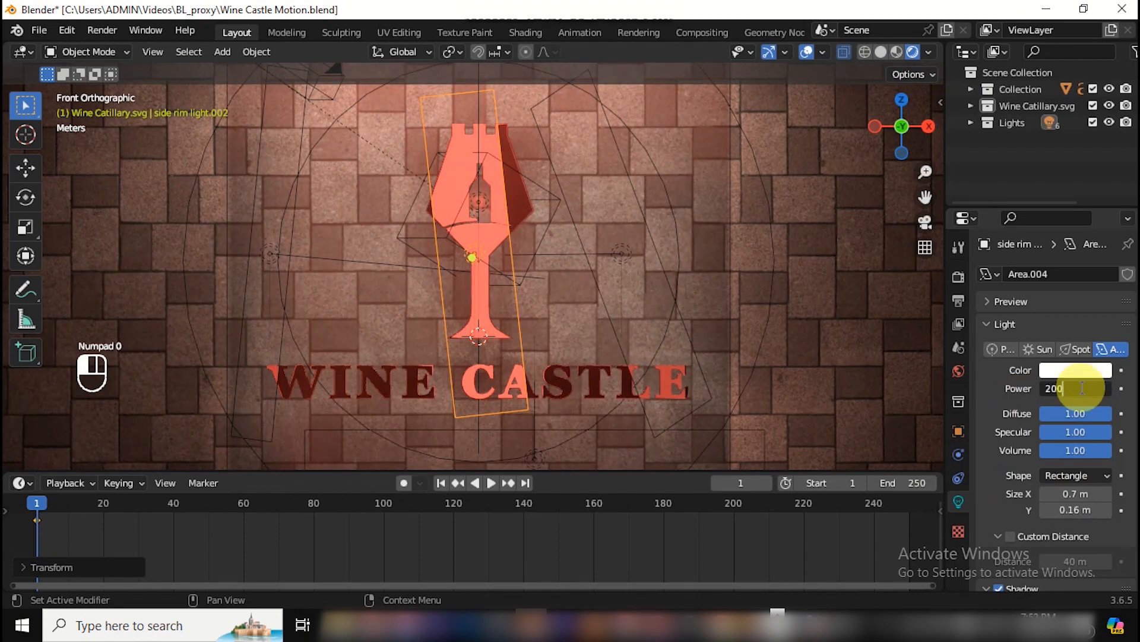
key(Return)
click(1096, 371)
drag(1026, 208, 1044, 224)
Step: Compare the enlarged logo in the camera view at frame 181 with the fog cube hidden and shown
click(925, 223)
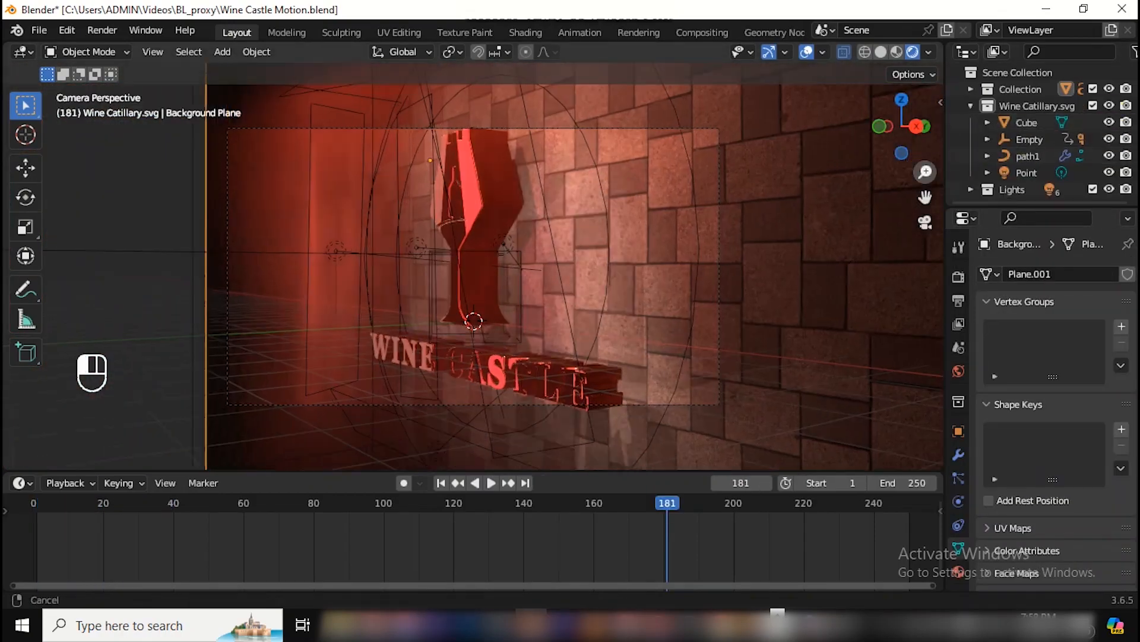
drag(925, 172, 891, 328)
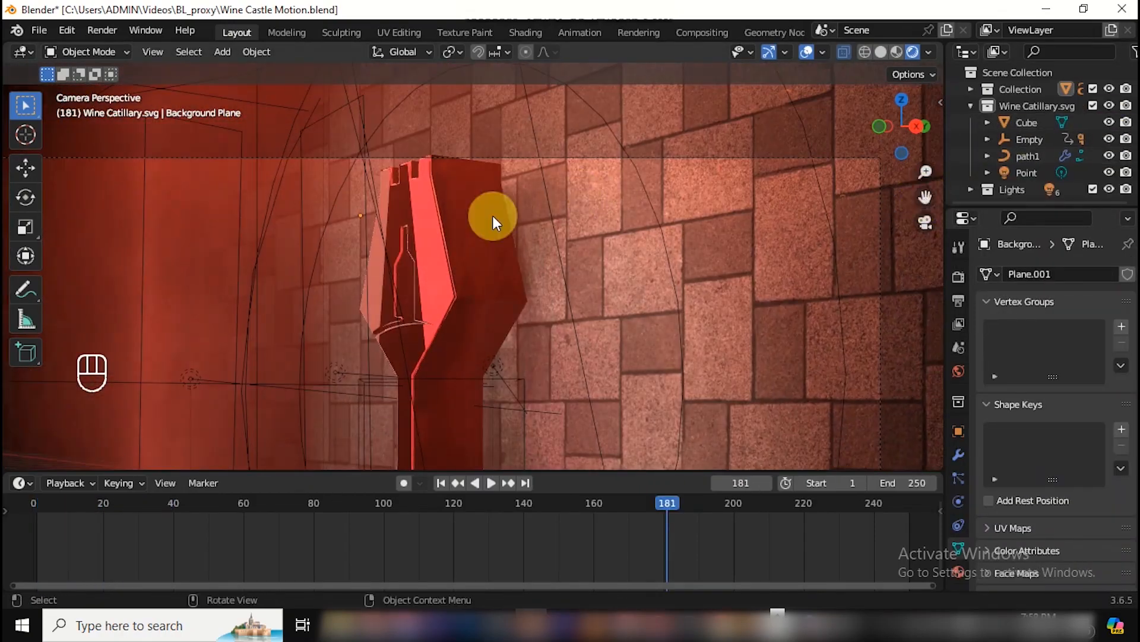
click(1110, 122)
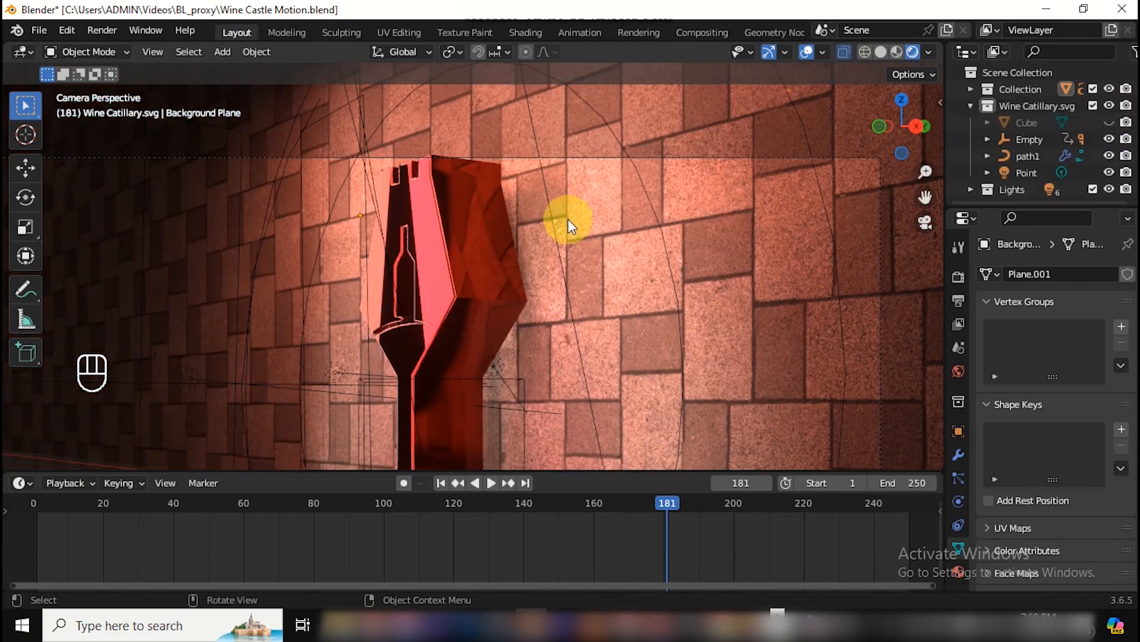
drag(925, 172, 927, 173)
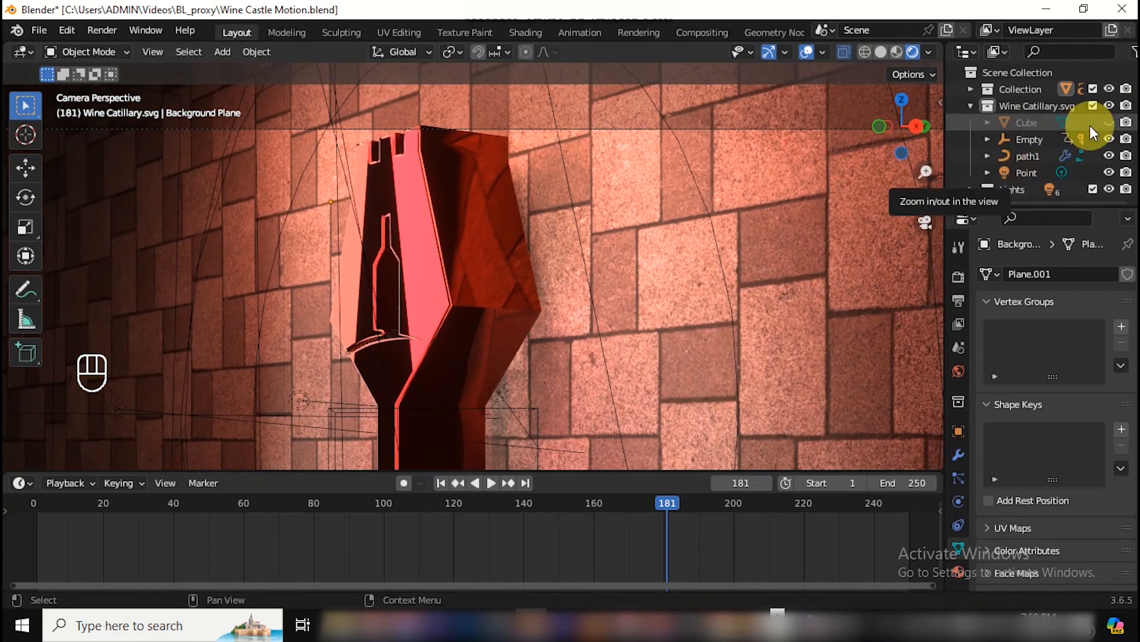
click(1109, 122)
Step: Rename the Cube object in the Wine Catillary.svg collection as Fog Cube and return to frame 1
click(1028, 123)
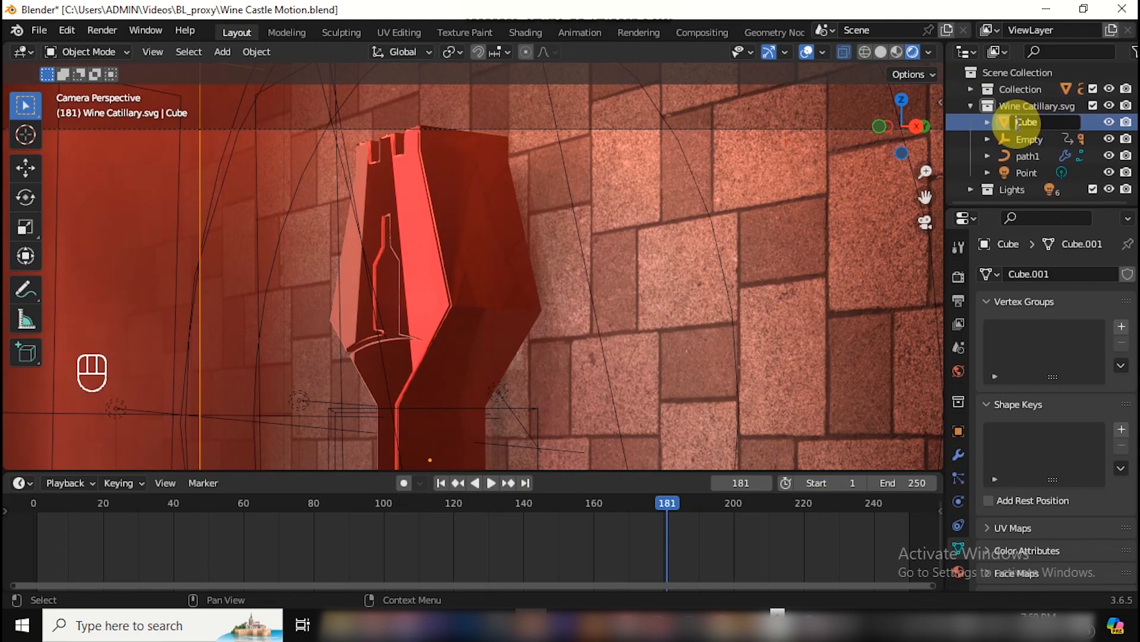
key(Return)
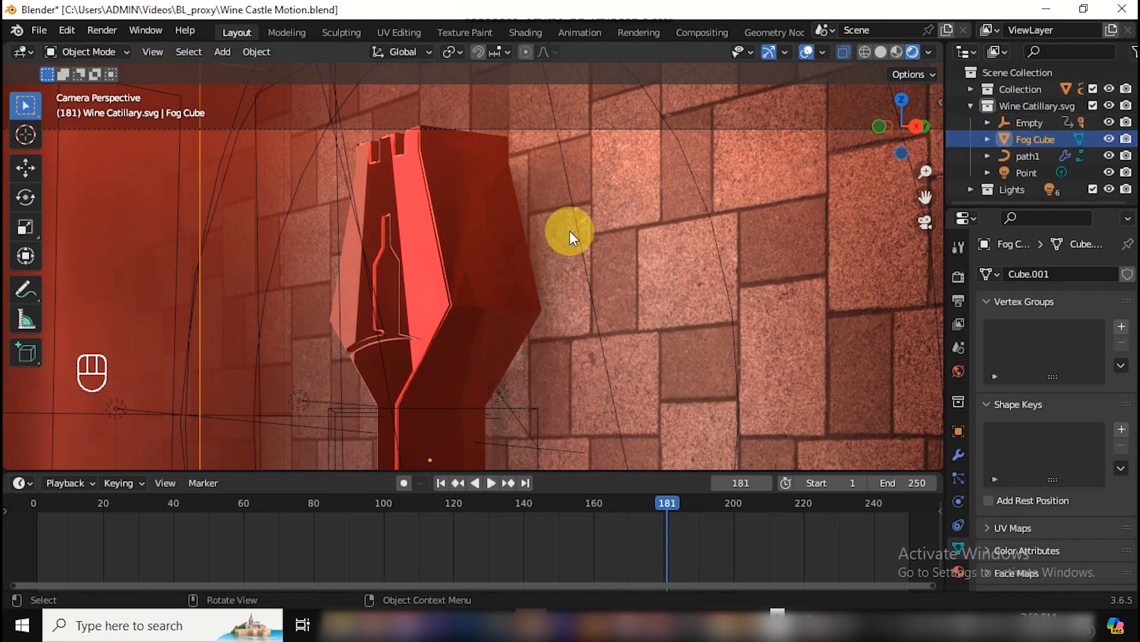
click(443, 482)
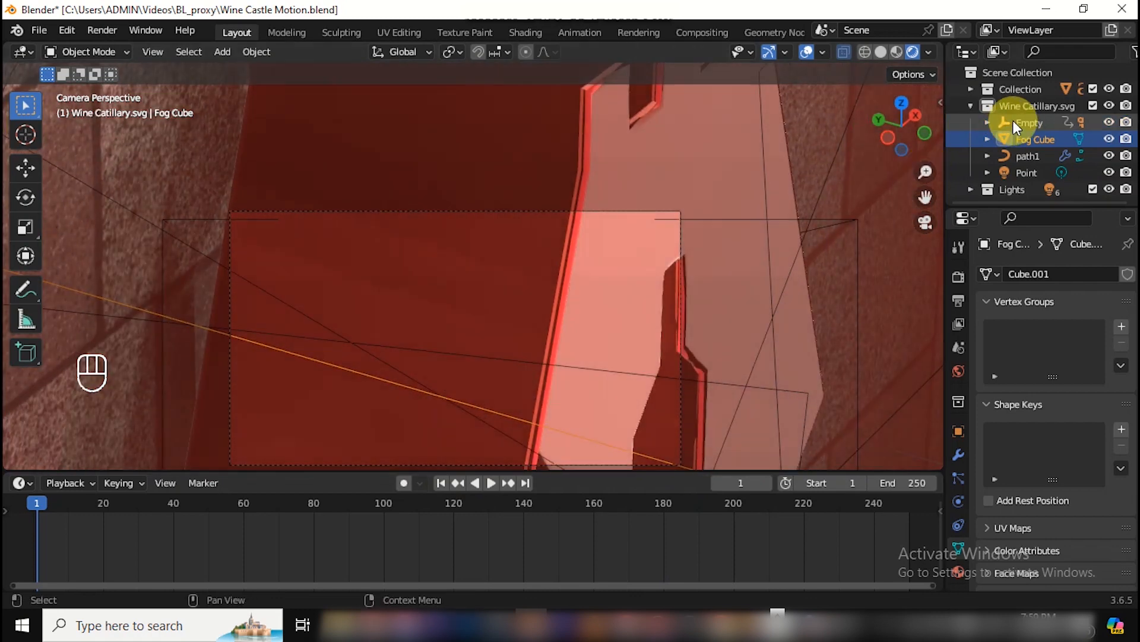
Step: Set the interpolation of all keyframes on the Empty to Linear
click(1020, 124)
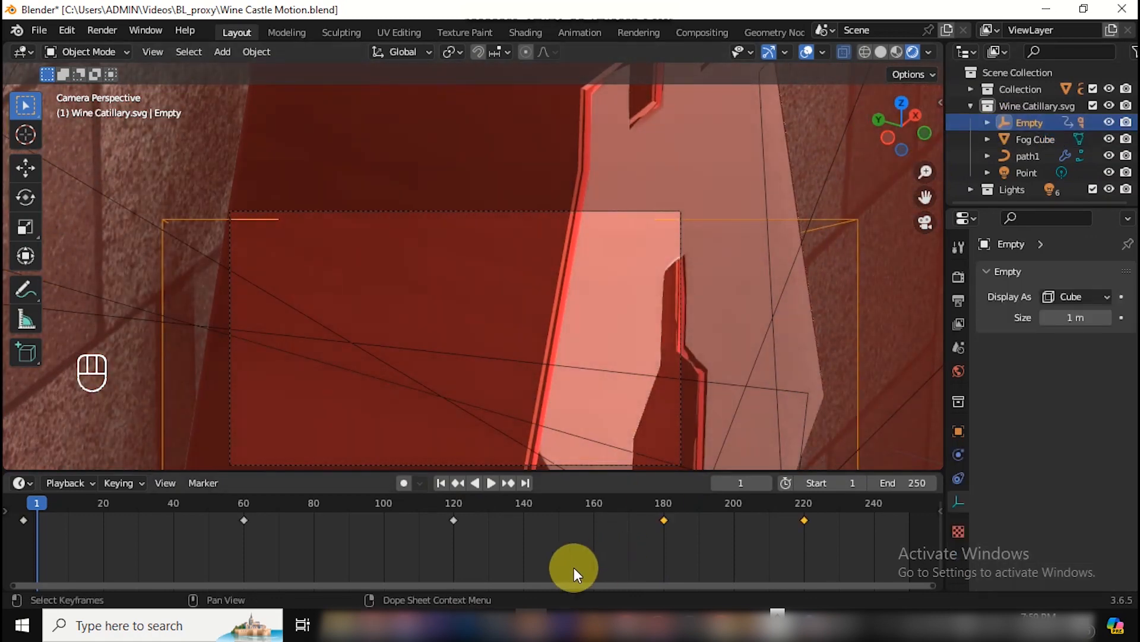
key(t)
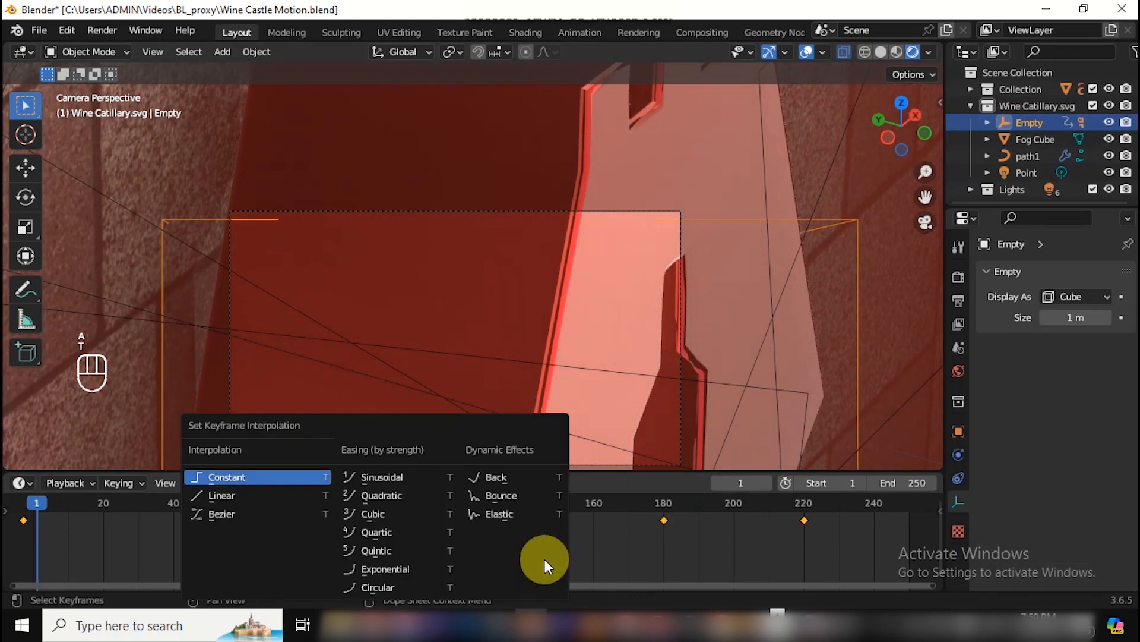
click(255, 496)
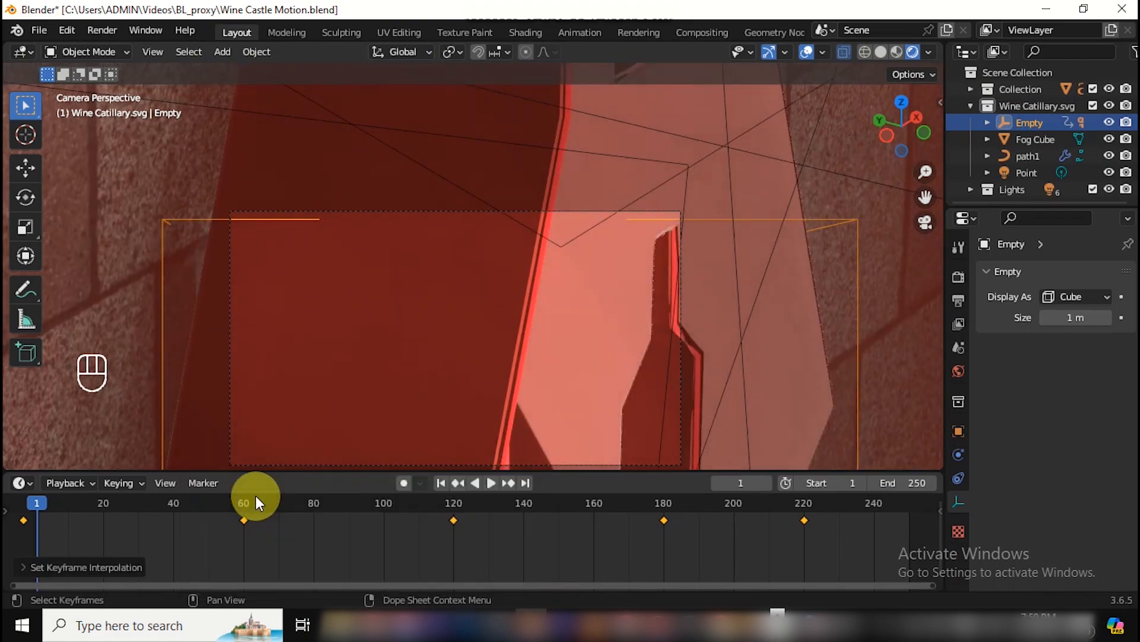
Step: Play the camera animation to review the linear motion, adjusting the view framing, and return to frame 1
key(space)
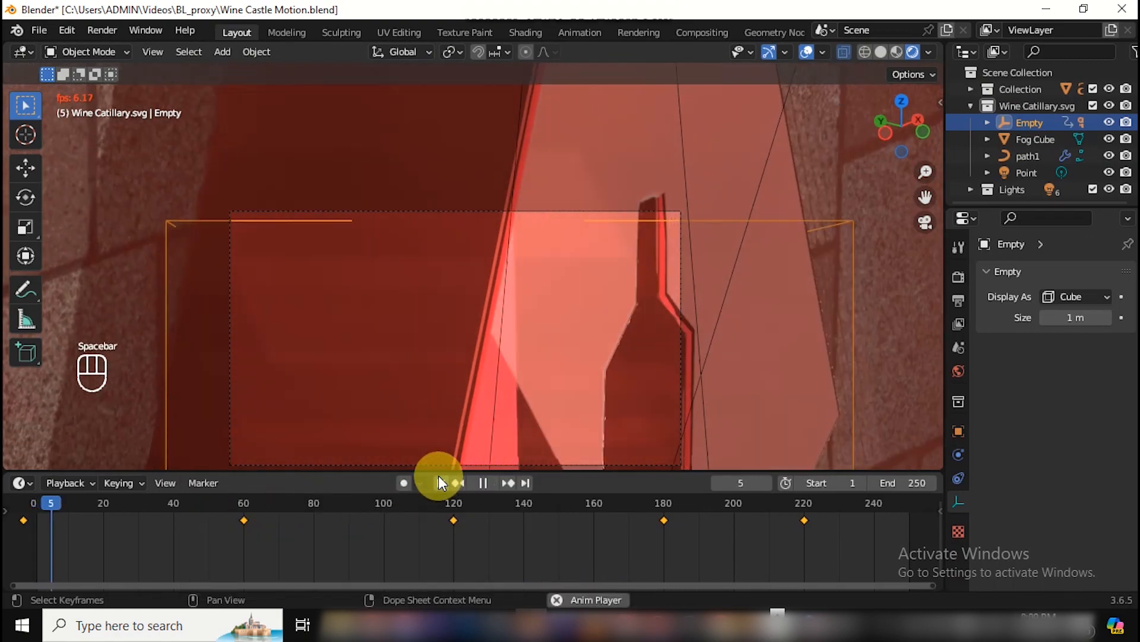
key(space)
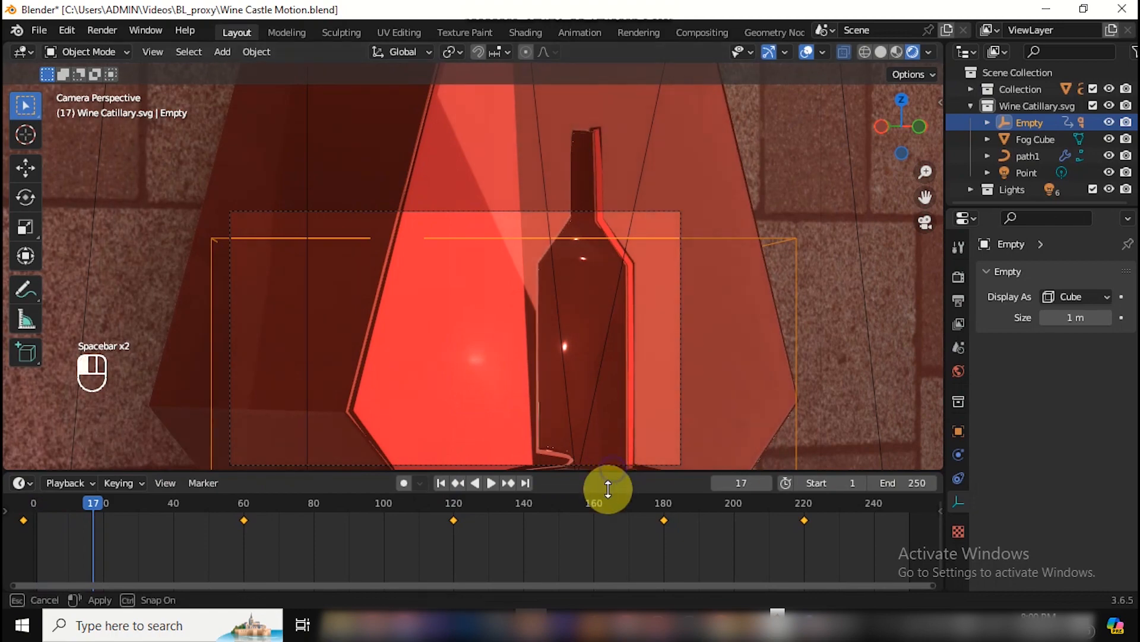
drag(606, 475, 597, 531)
mouse_move(923, 196)
mouse_down()
mouse_move(926, 182)
mouse_move(926, 205)
mouse_up()
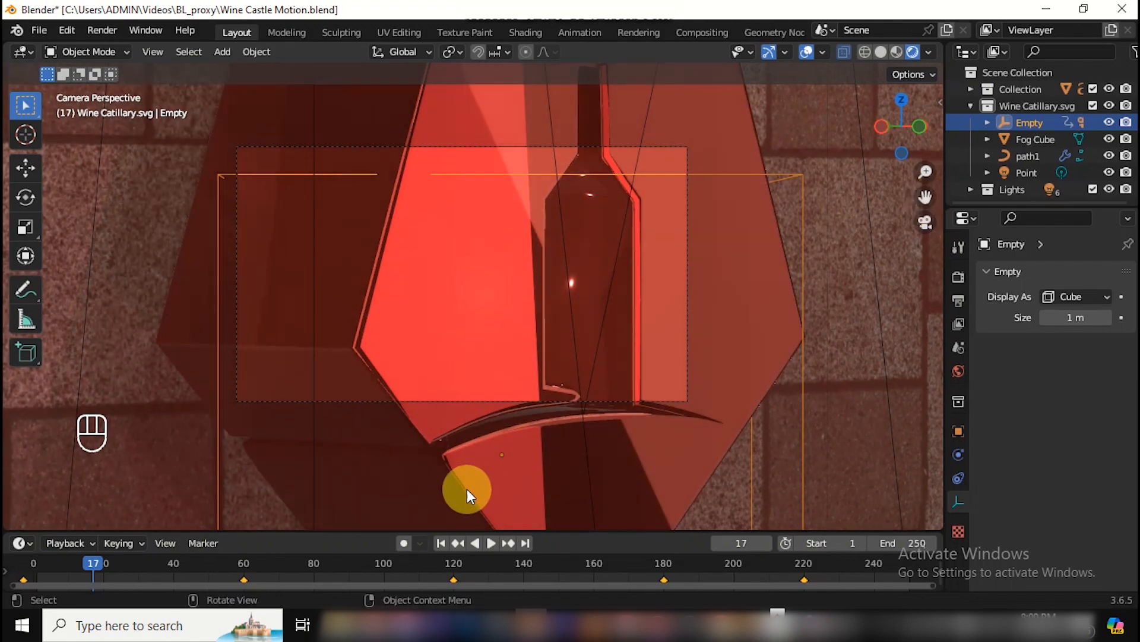
click(440, 542)
key(space)
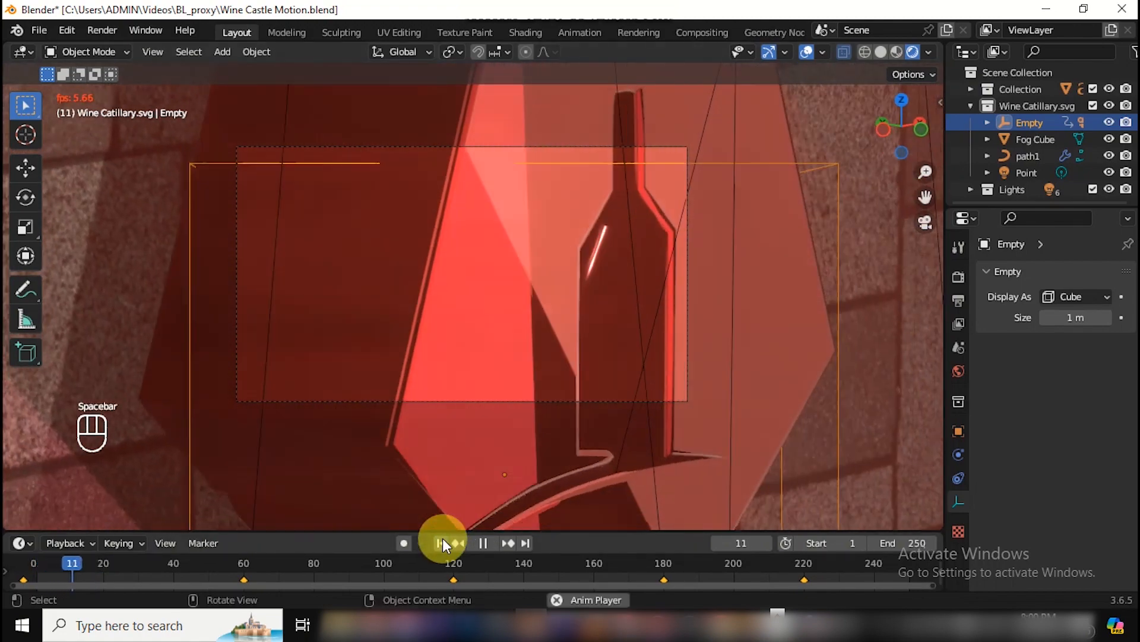
key(space)
key(space)
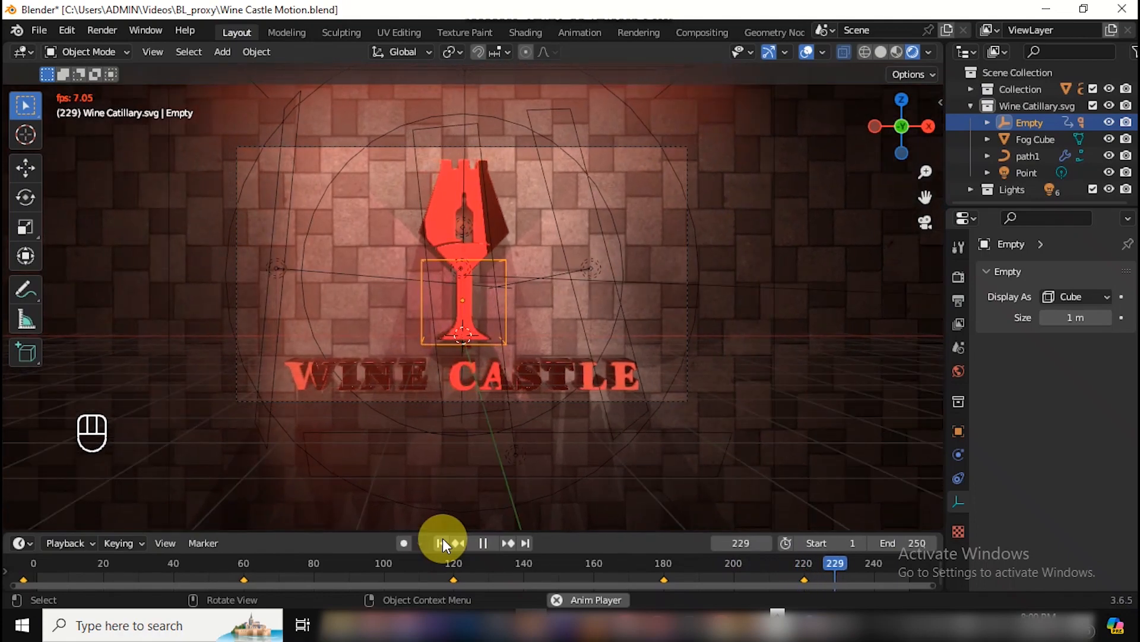
click(443, 542)
key(space)
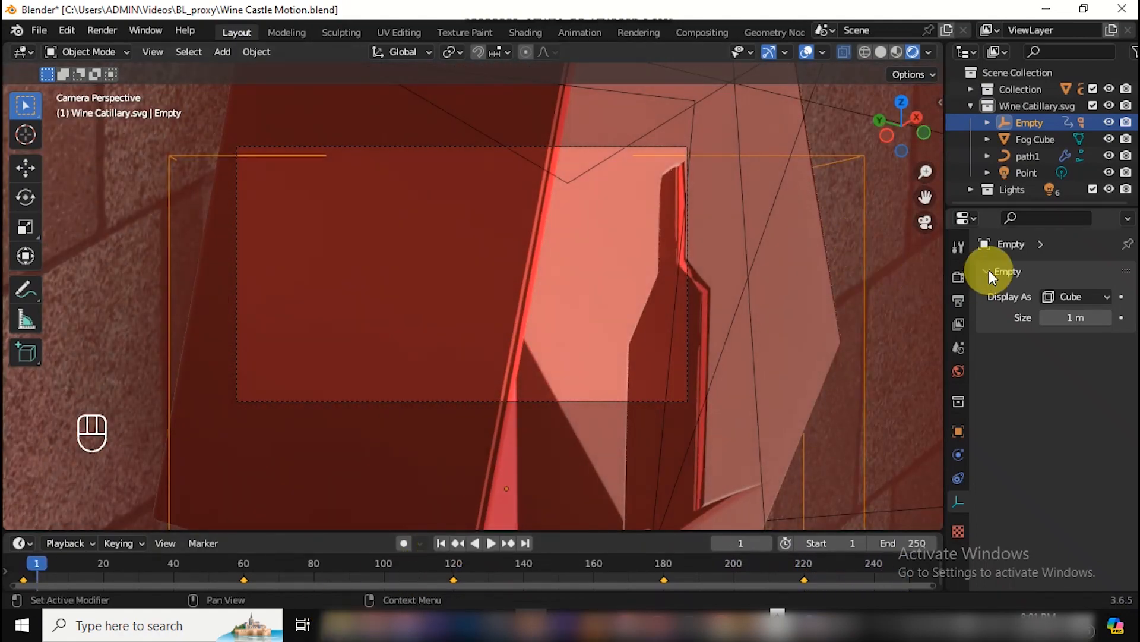
Step: Switch the render engine to Cycles and review its sampling settings
click(959, 277)
click(1128, 275)
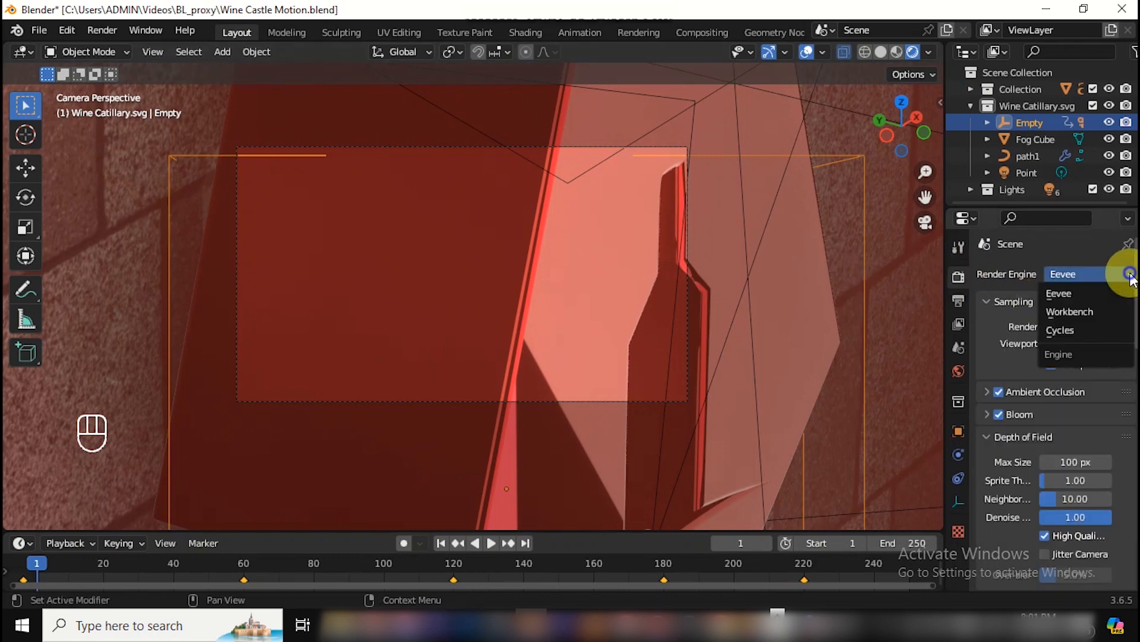
click(1066, 331)
scroll(1073, 349, down, 5)
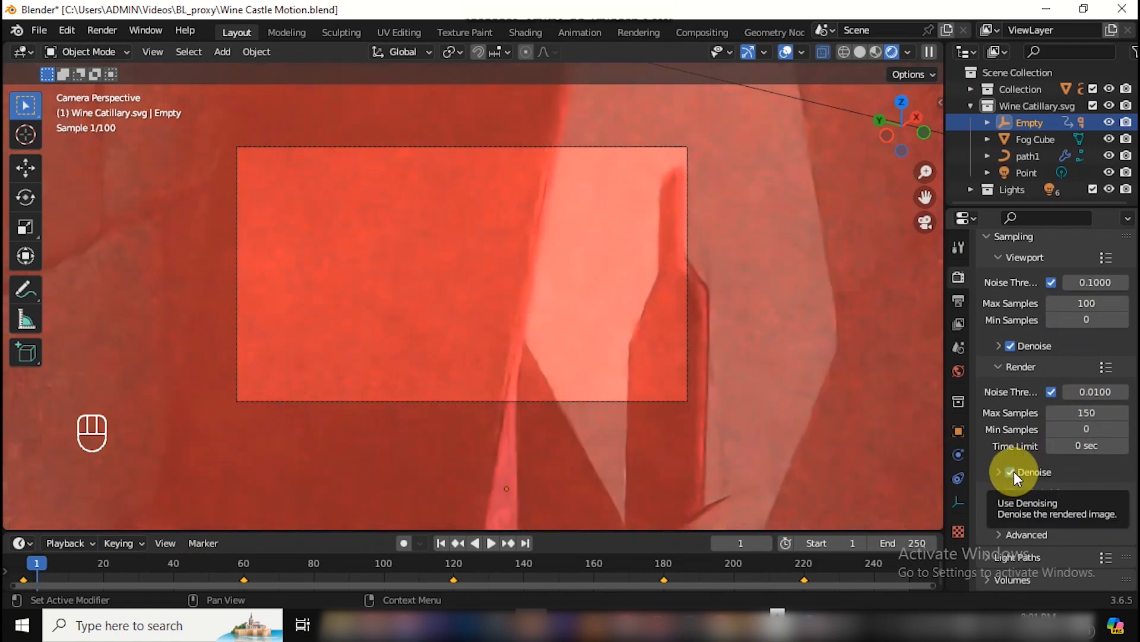
Step: Set the Cycles light path bounces to 8 total and 4 transparent, and turn off reflective caustics
scroll(1128, 452, down, 10)
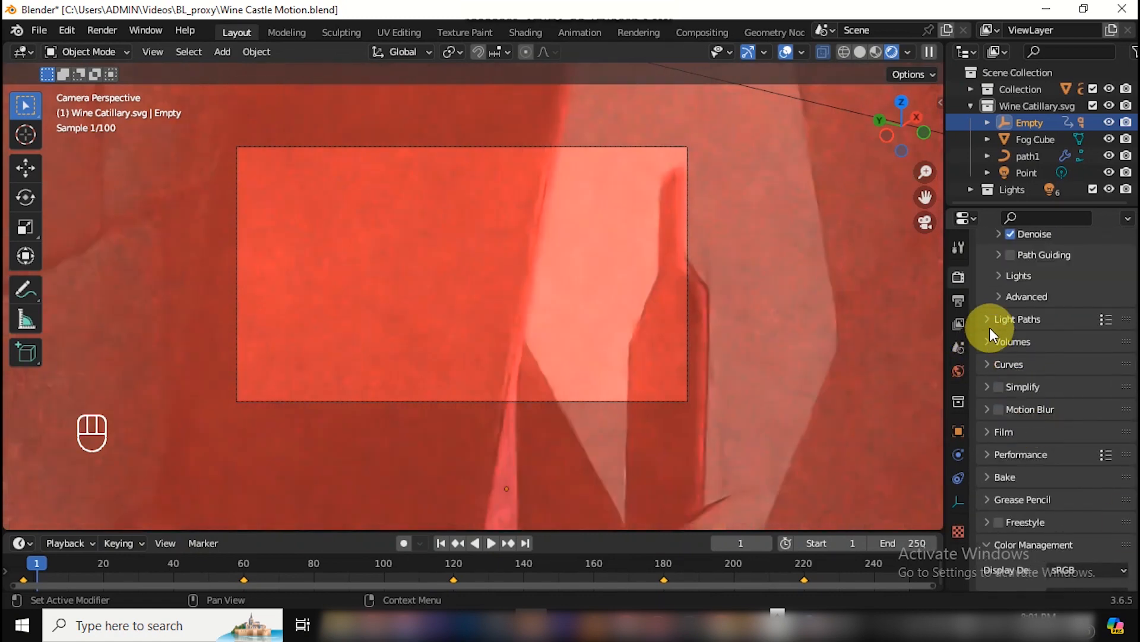
click(991, 324)
text(8)
key(Return)
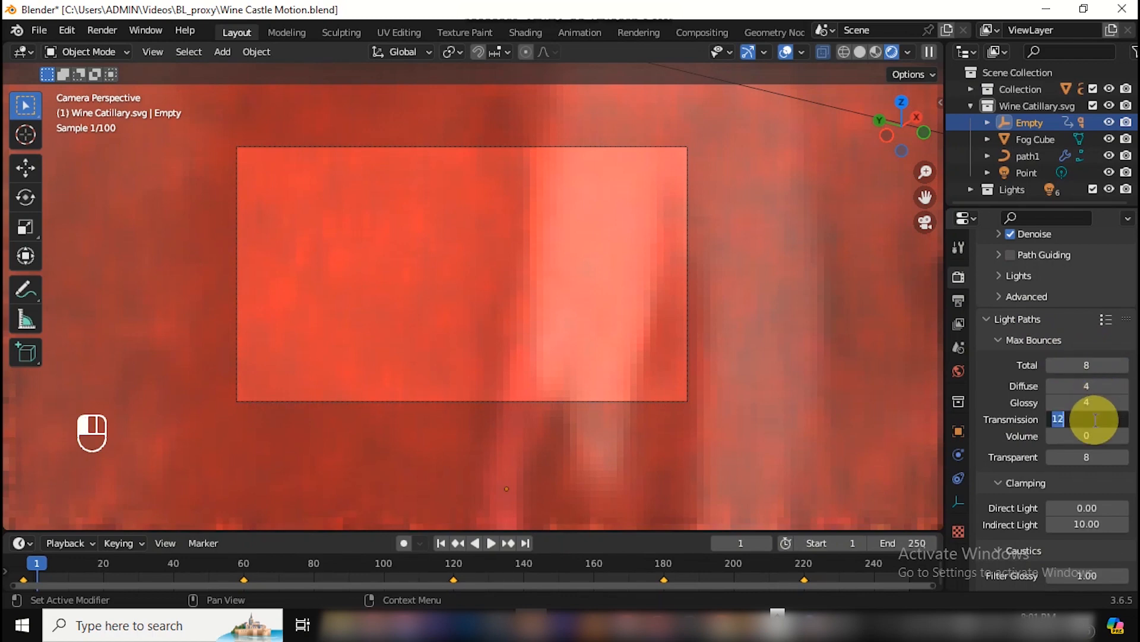
scroll(1135, 501, down, 8)
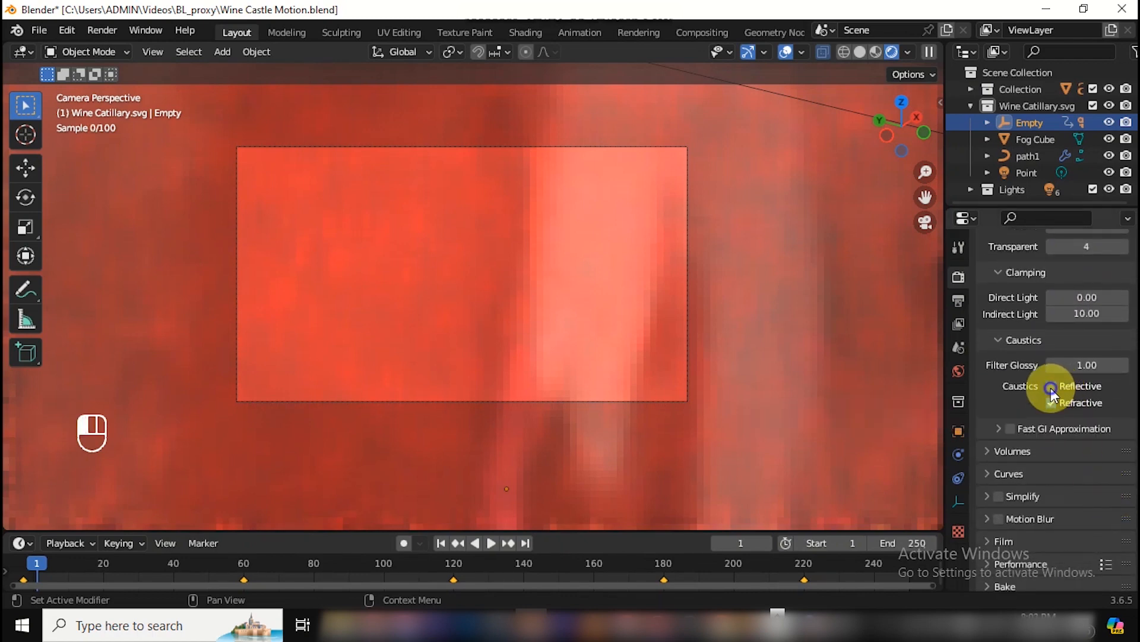
Step: Check the Color Management view transform and switch the render engine to Eevee
scroll(1056, 407, down, 9)
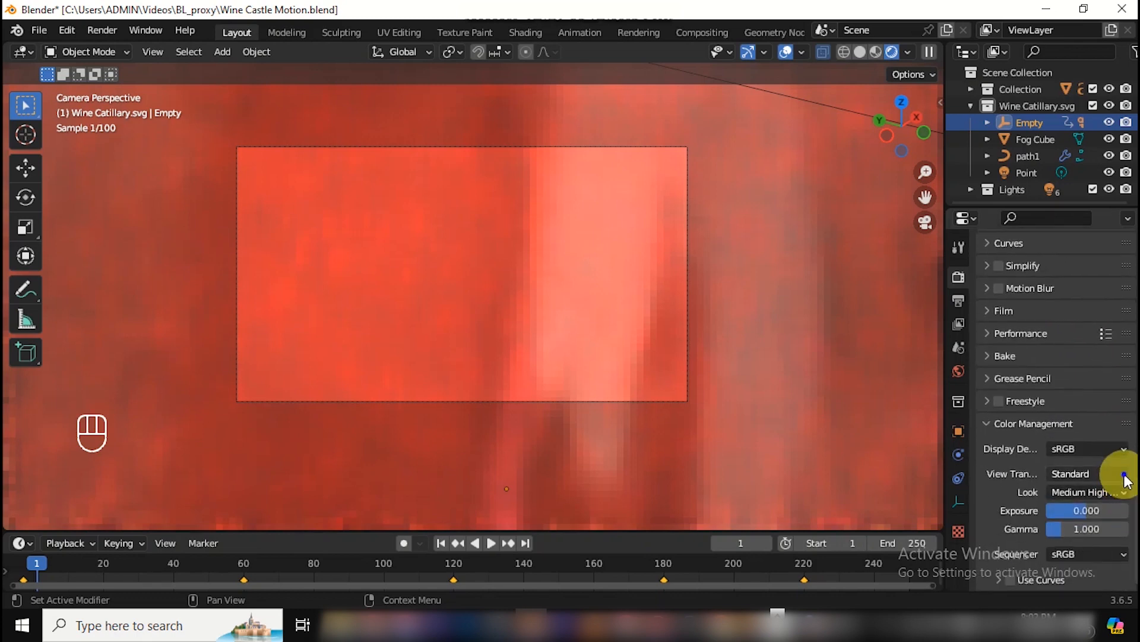
drag(1127, 480, 1058, 424)
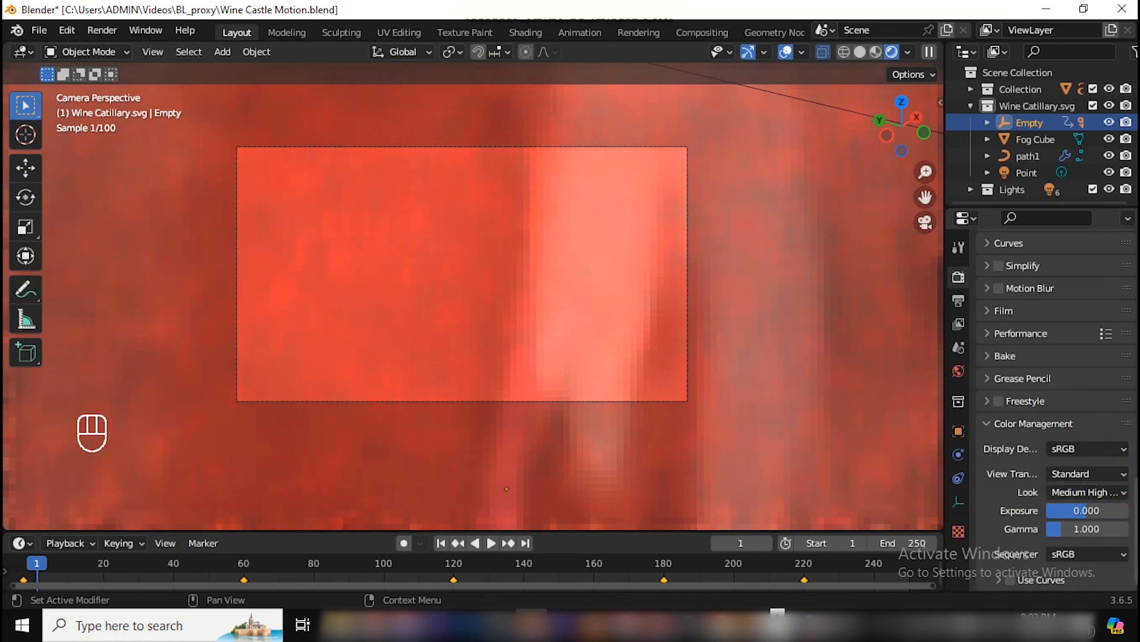
scroll(1054, 386, up, 15)
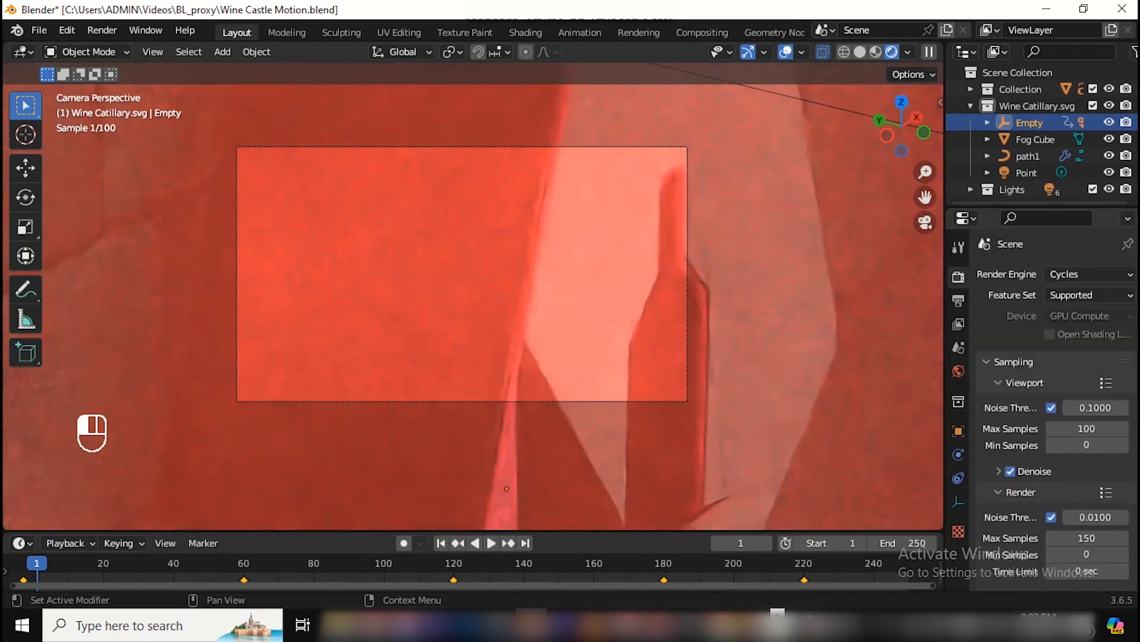
click(1128, 278)
click(1083, 294)
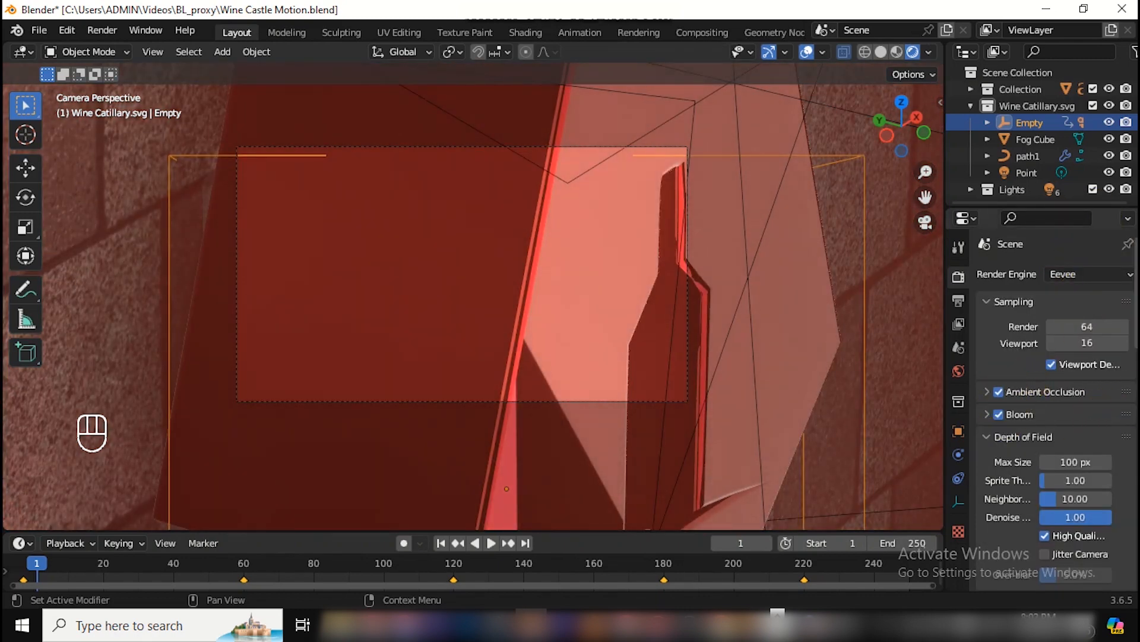
Step: In Eevee's Color Management settings, keep the Standard view transform and set the look to High Contrast
drag(1135, 333, 1136, 561)
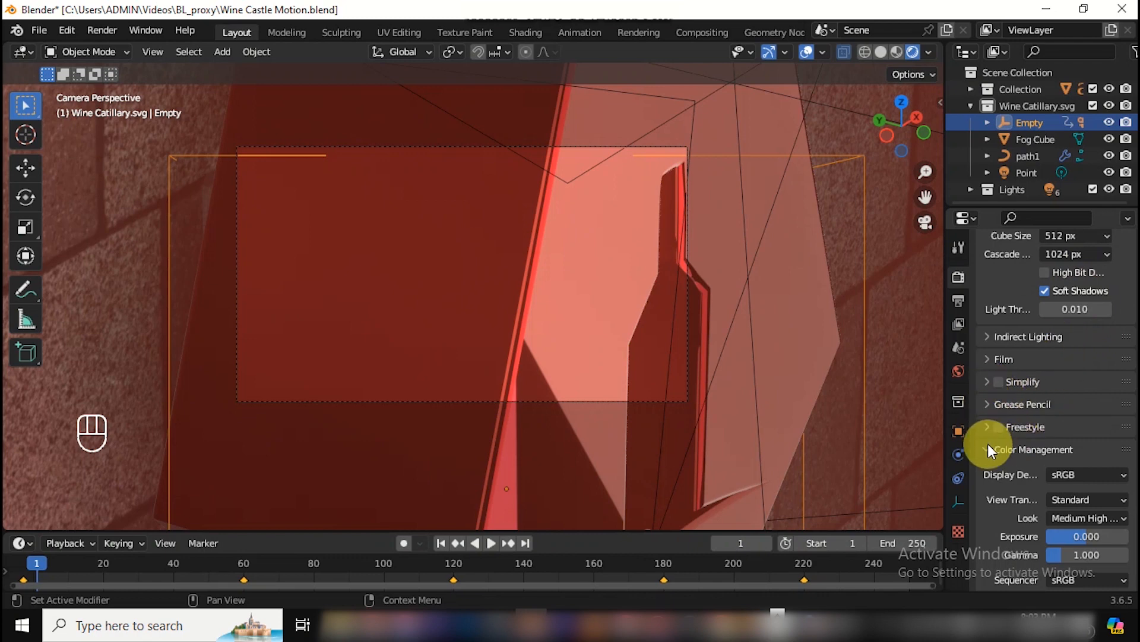
scroll(1052, 445, up, 5)
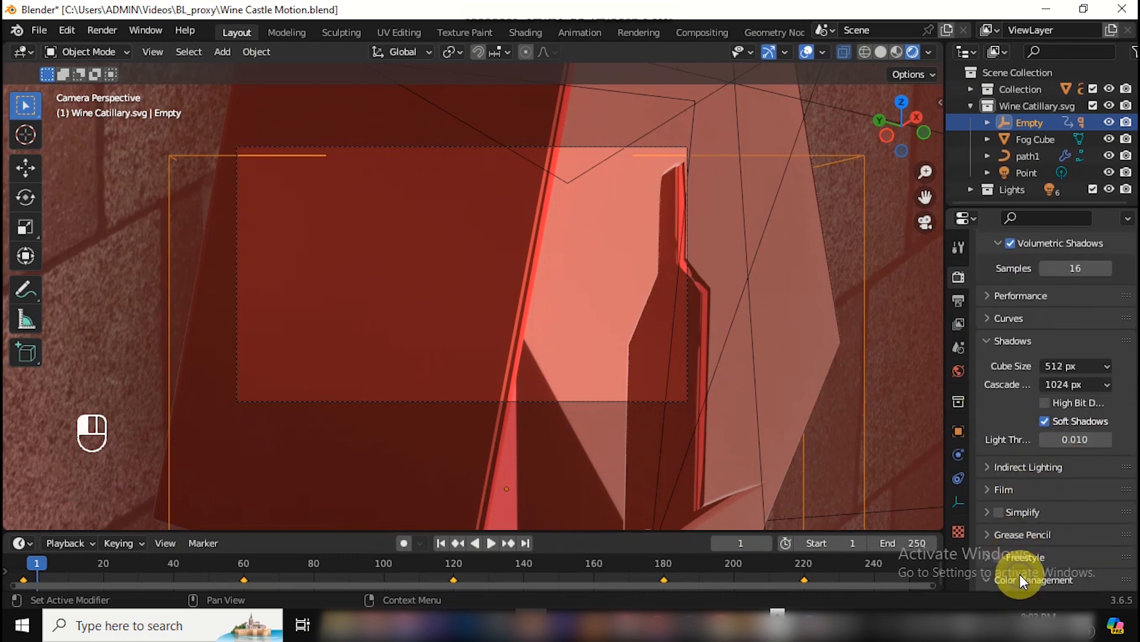
drag(1134, 455, 1135, 503)
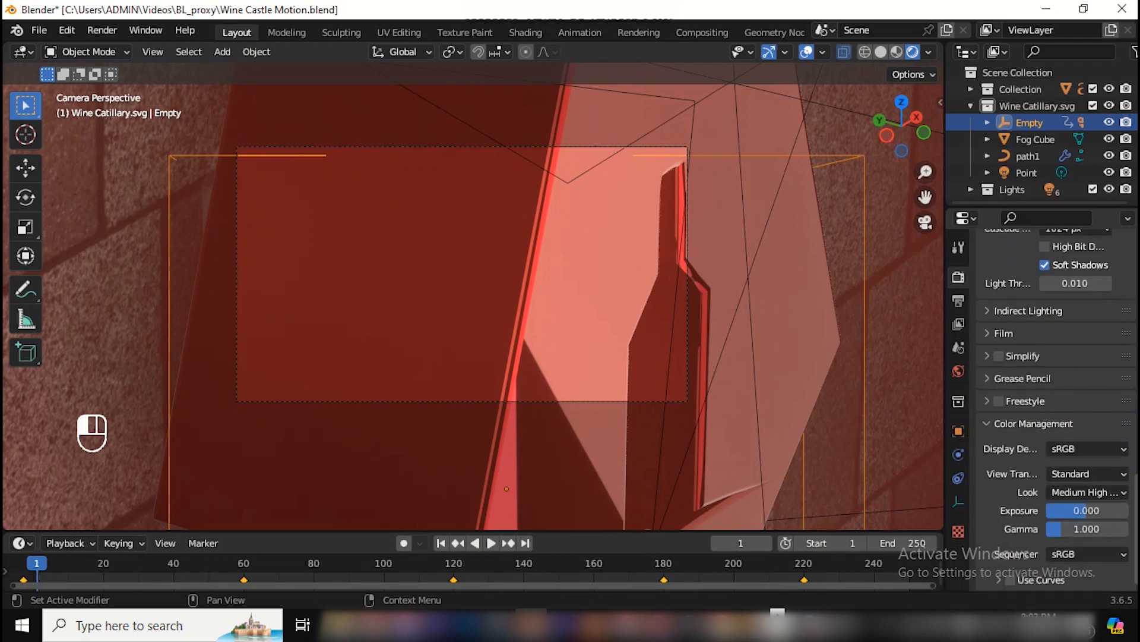
click(1123, 476)
click(1077, 494)
click(1122, 493)
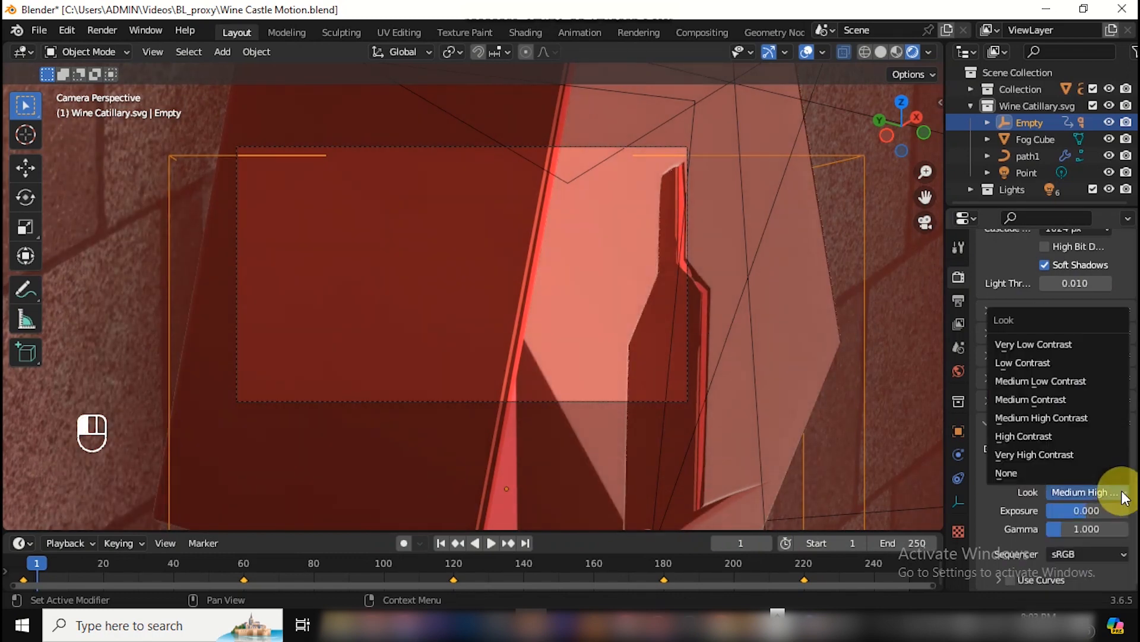
click(1044, 436)
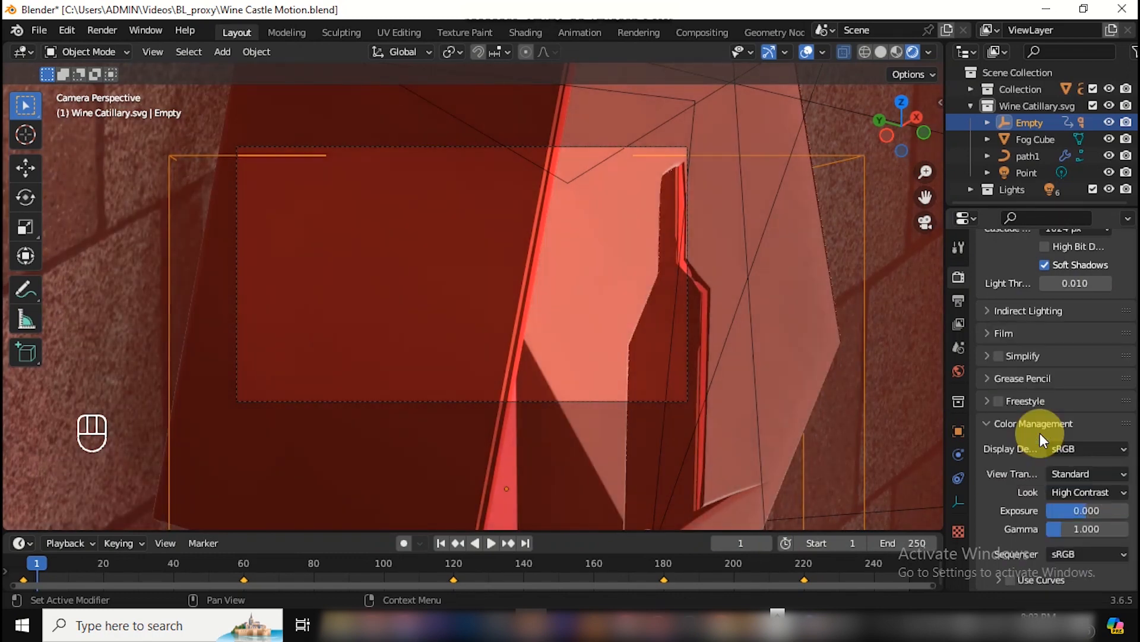
Step: Try the Very High Contrast and Medium High Contrast looks and return to High Contrast
click(1125, 493)
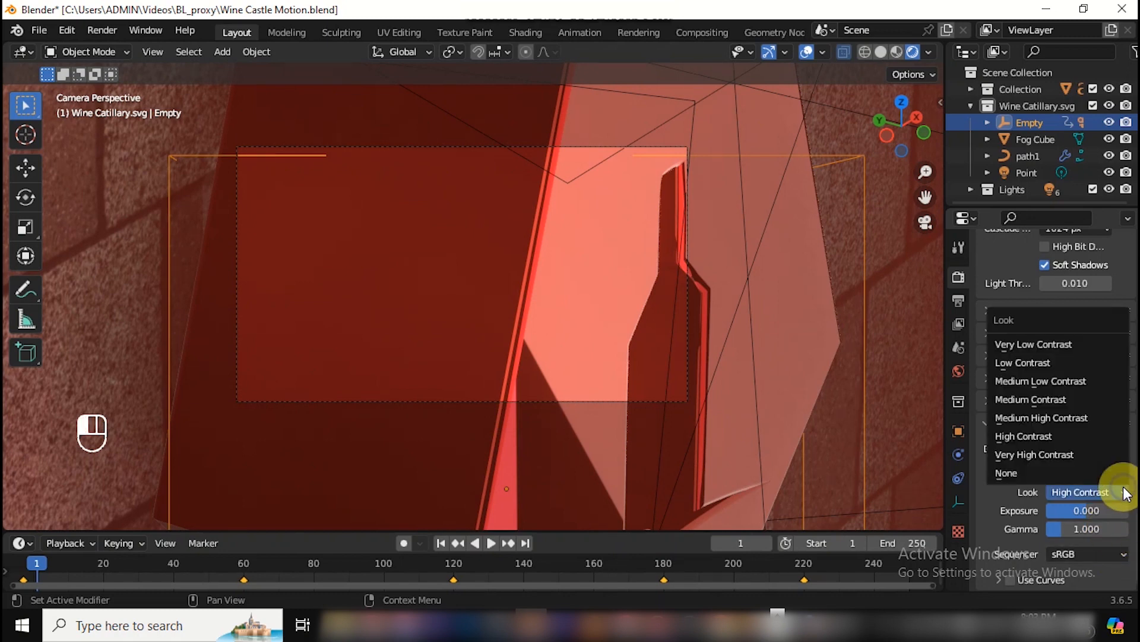
click(1071, 455)
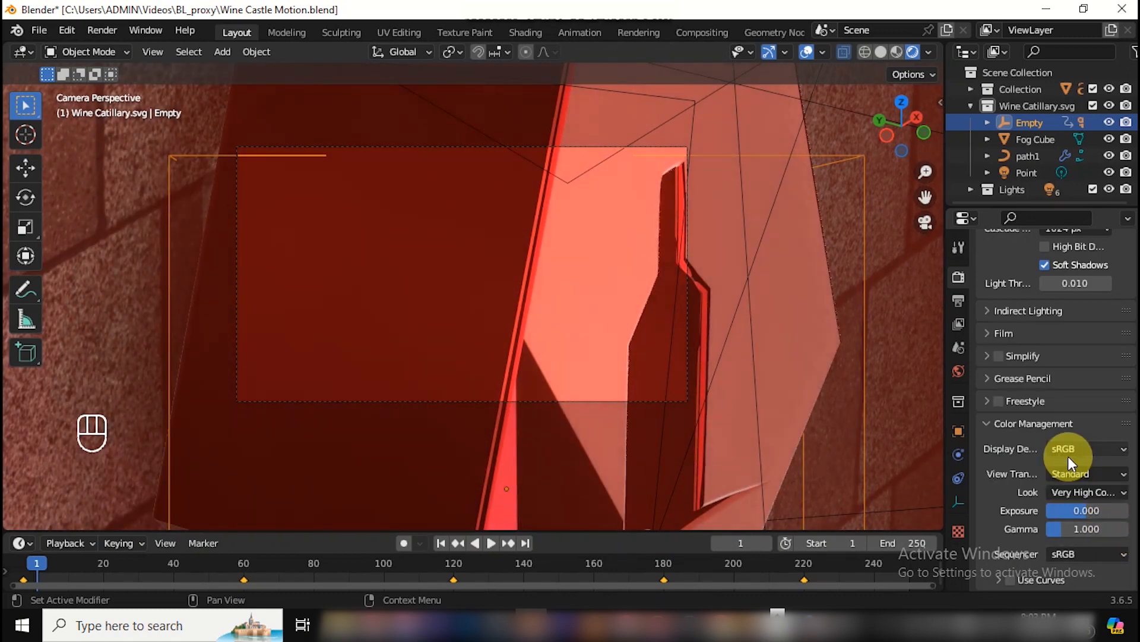
click(1122, 493)
click(1067, 425)
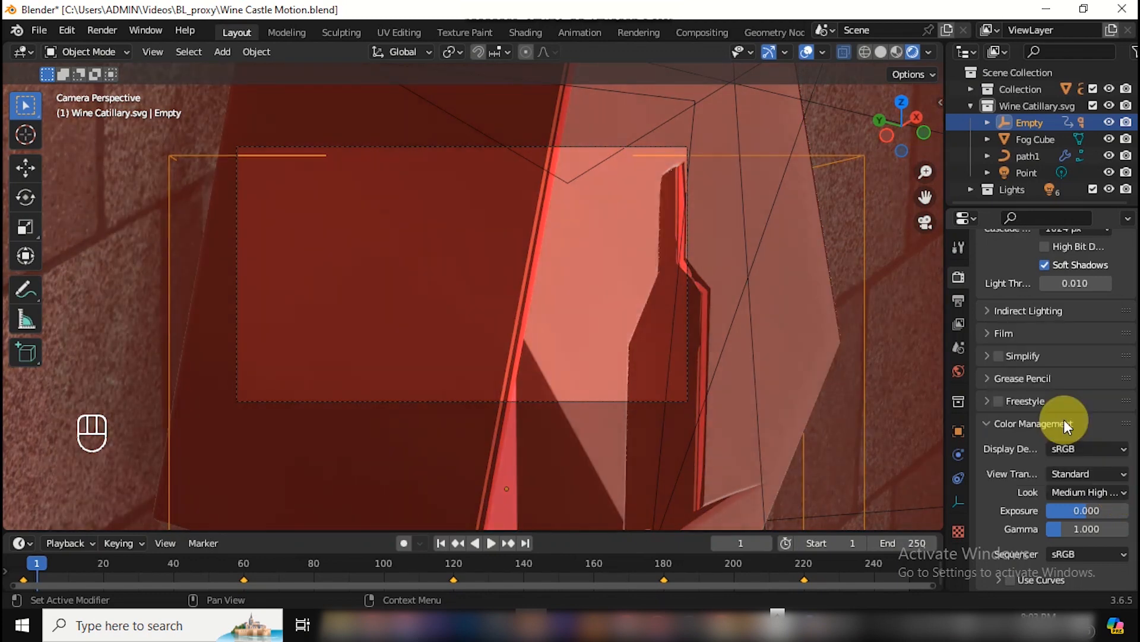
click(1121, 493)
click(1065, 434)
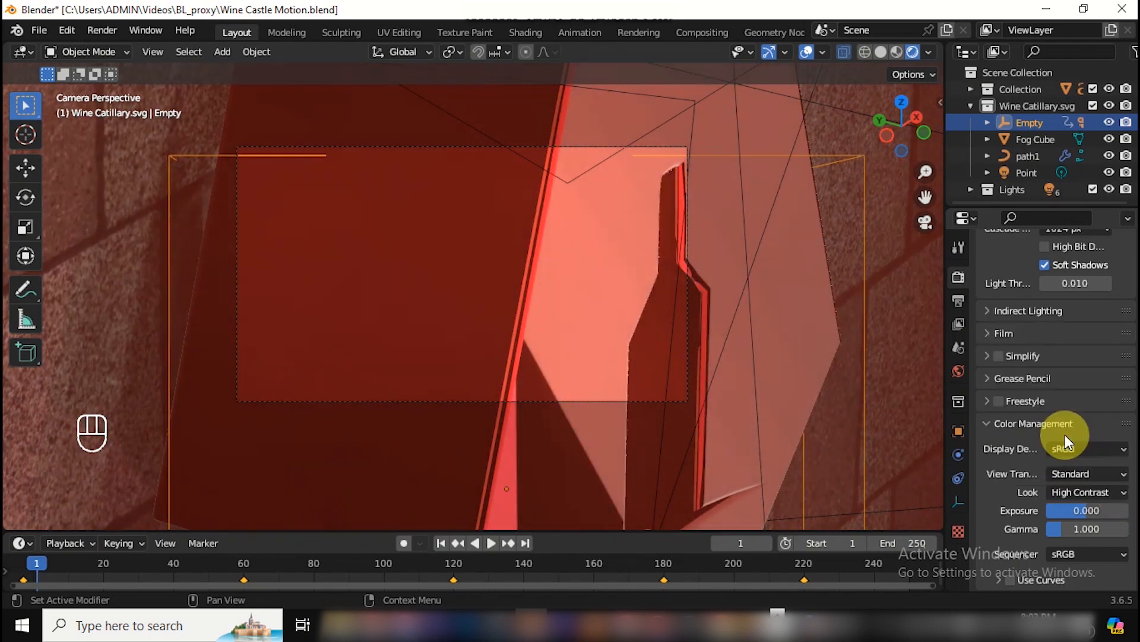
Step: Play the animation to frame 24, compare the Very High, Medium High and High Contrast looks there, and settle on High Contrast
key(space)
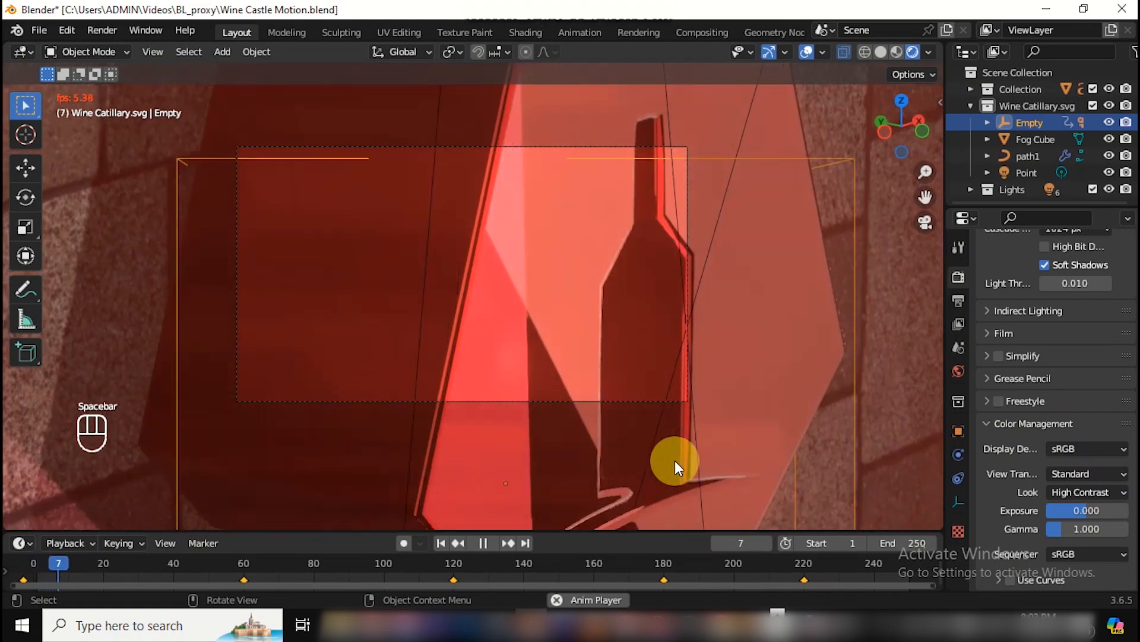
key(space)
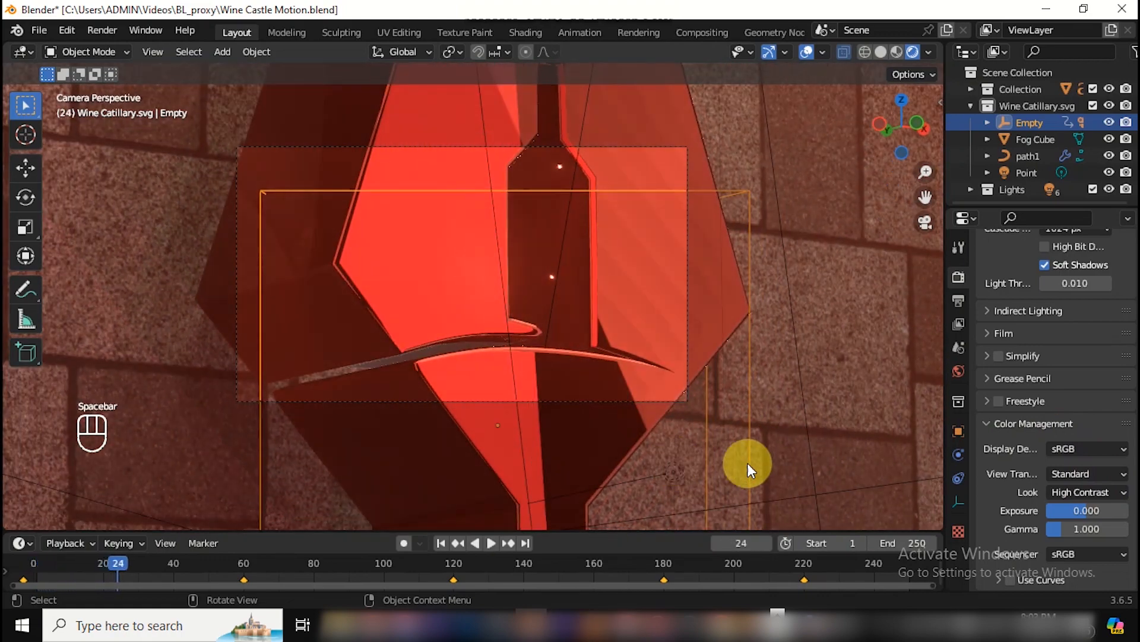
click(1120, 493)
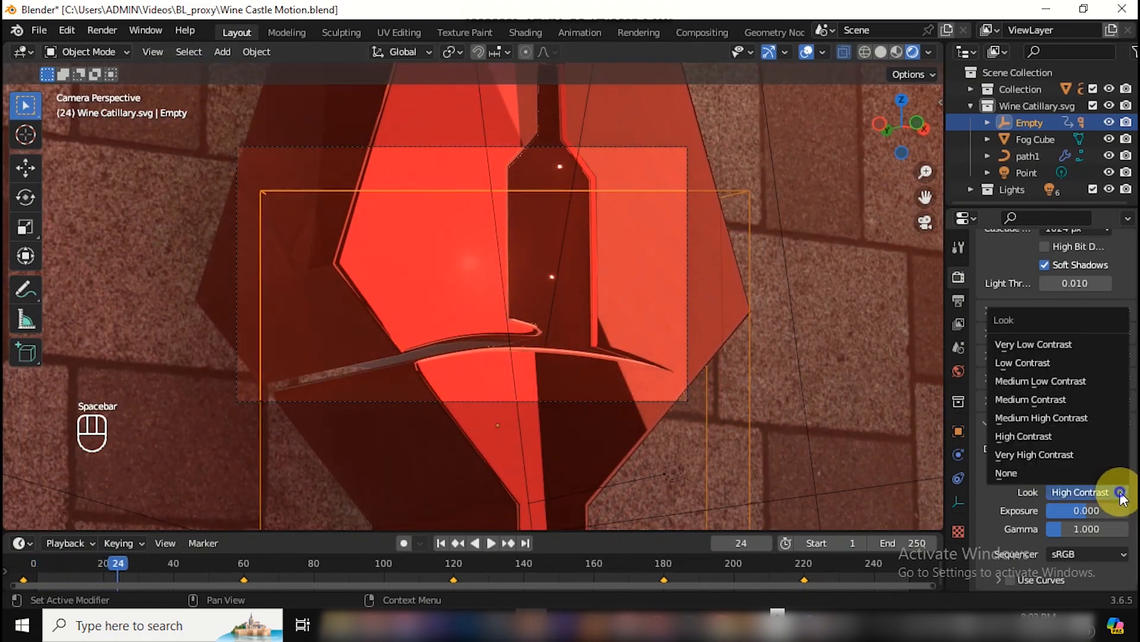
click(1070, 455)
click(1123, 499)
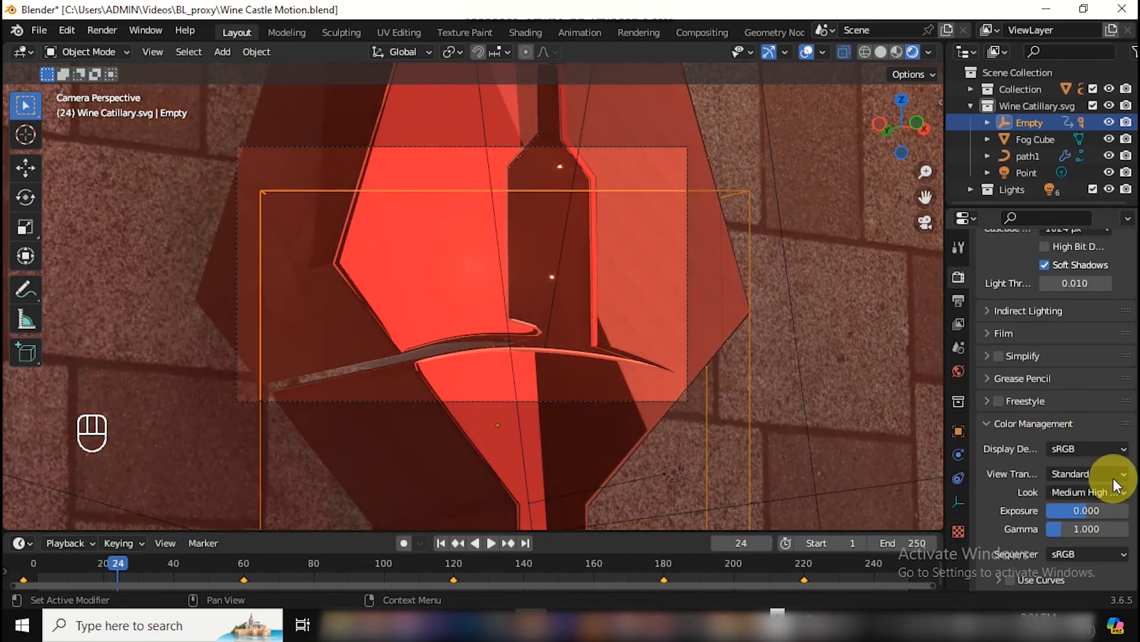
click(1117, 492)
click(1044, 437)
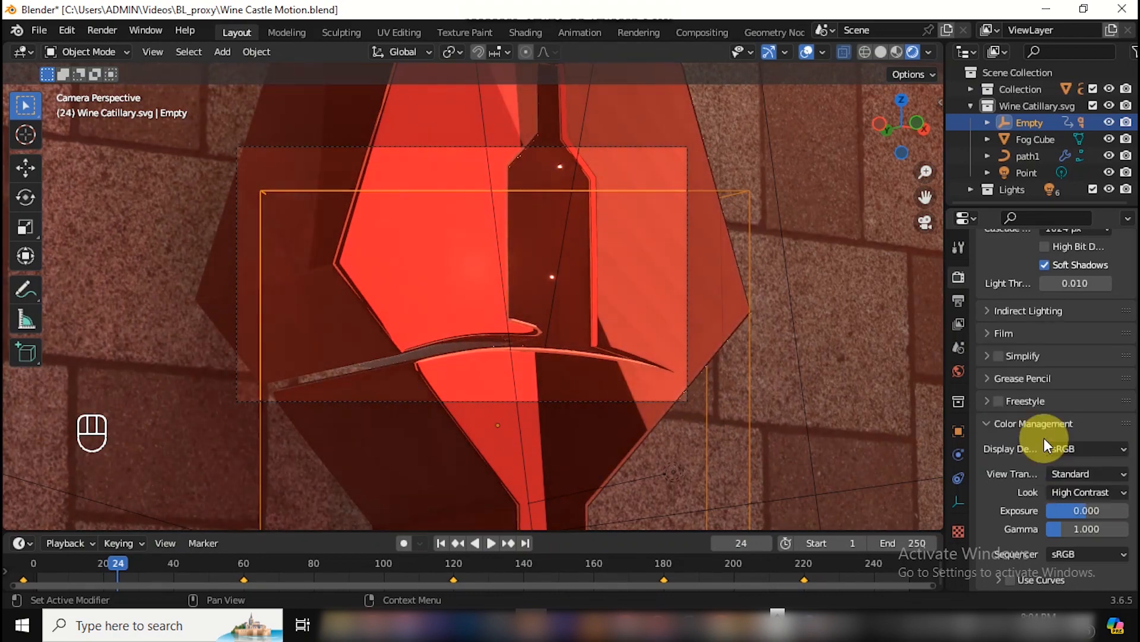
click(1114, 492)
click(1062, 454)
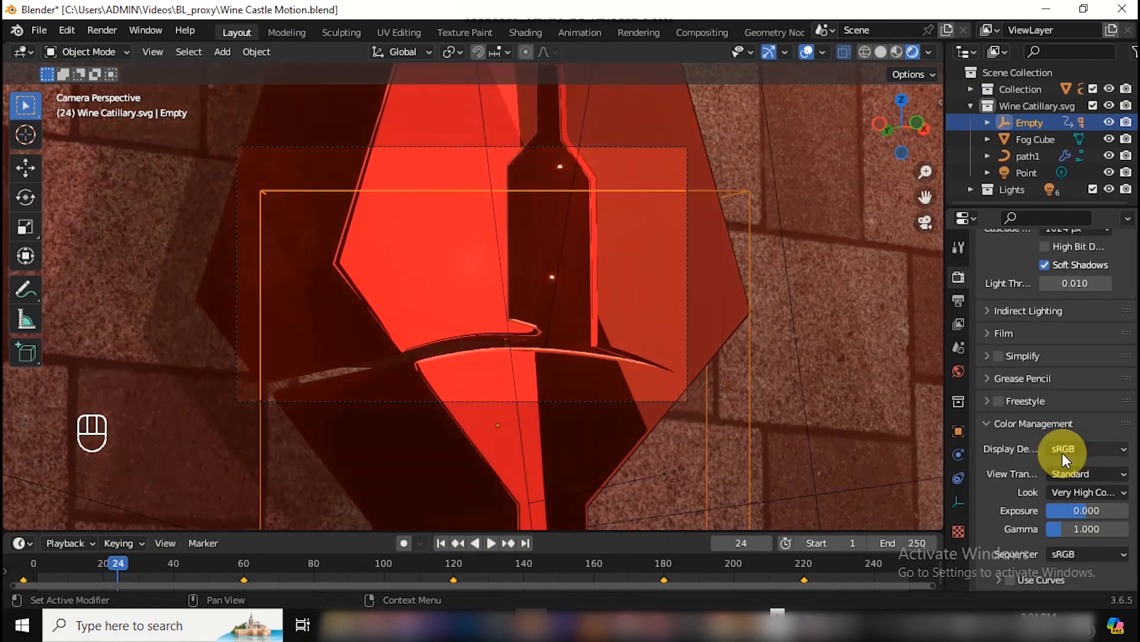
click(1112, 492)
click(1049, 436)
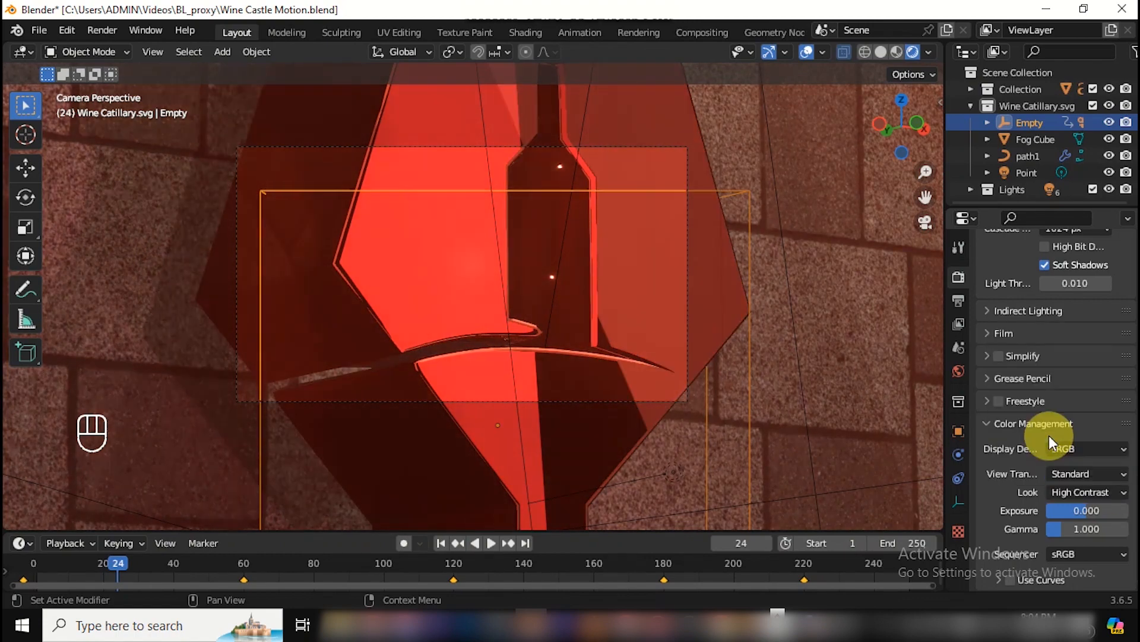
Step: Enable Render Region and Crop to Render Region in the output format settings
click(958, 303)
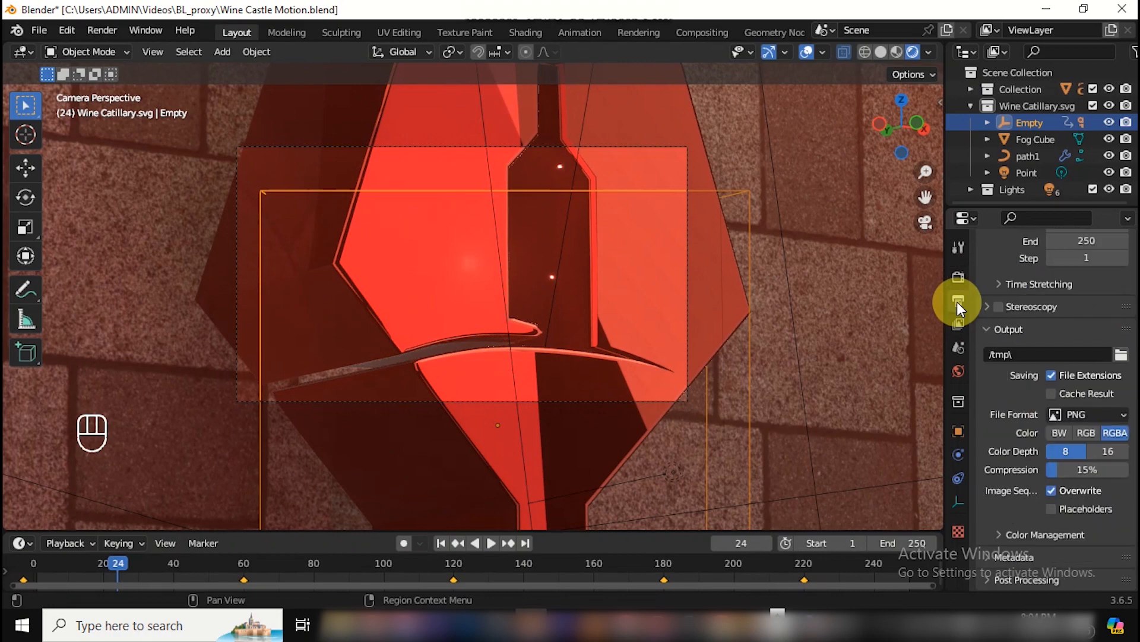
scroll(1123, 386, up, 5)
scroll(1055, 380, up, 3)
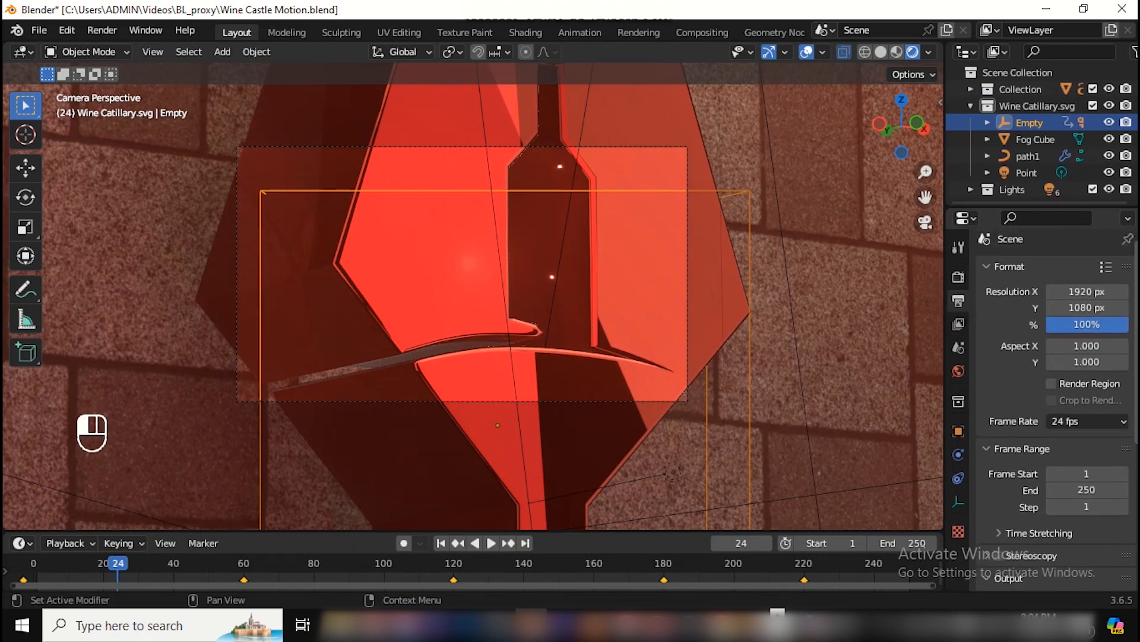
click(1050, 383)
click(1050, 400)
scroll(1054, 386, down, 6)
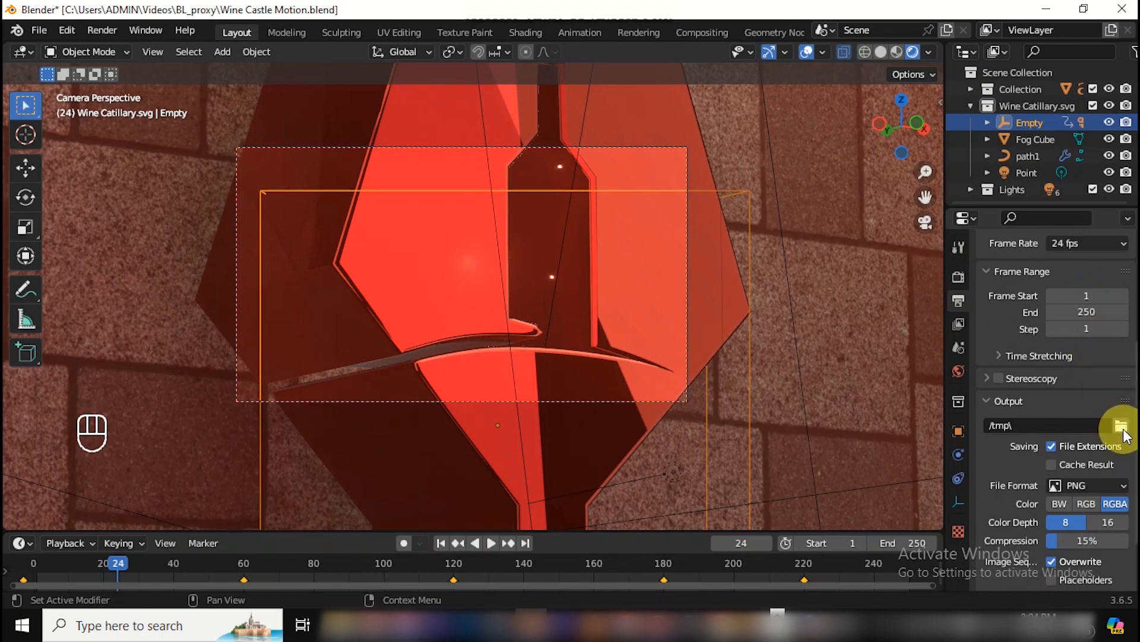
Step: Set the render output to the Downloads folder with the file name Wine Castle Morion Logo
click(1122, 426)
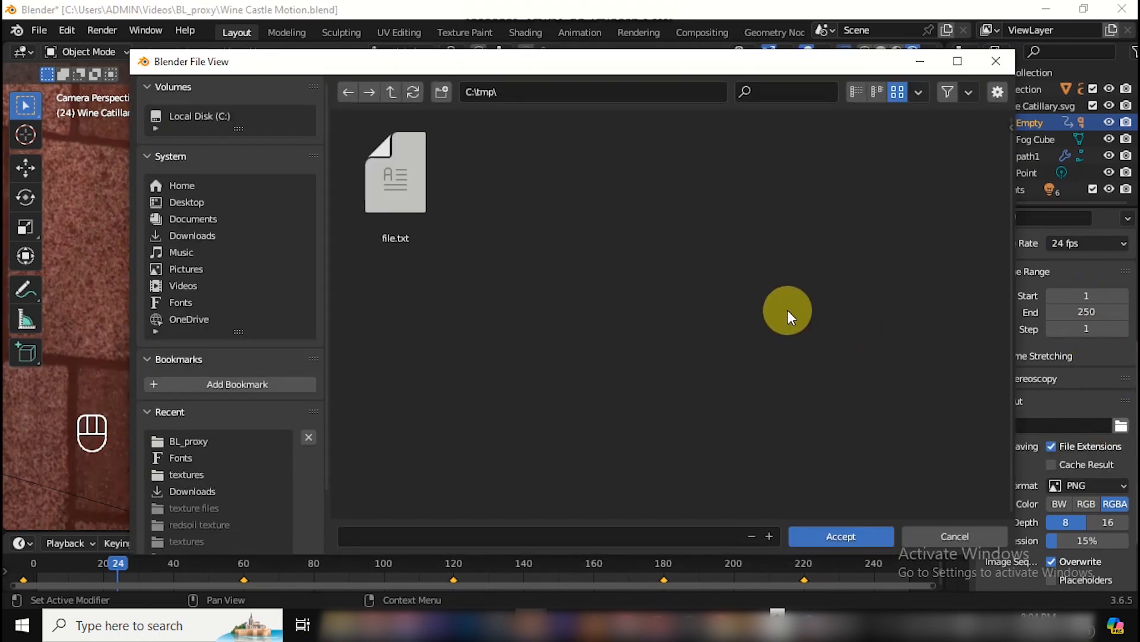
click(214, 238)
click(418, 528)
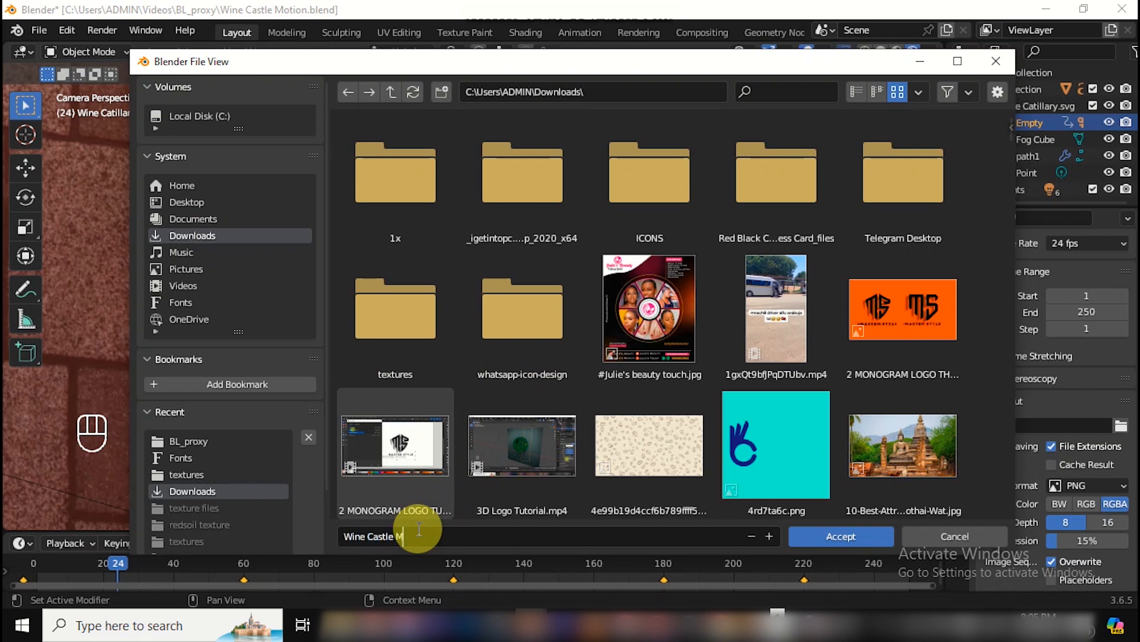
text(Wine Castle Motion Logo)
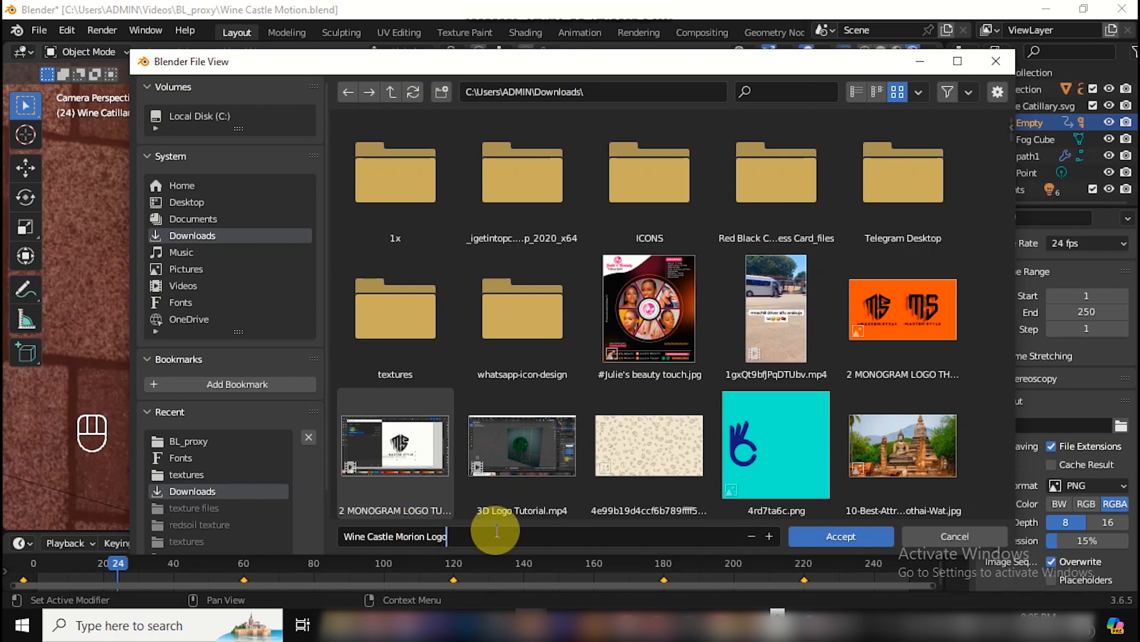
click(849, 536)
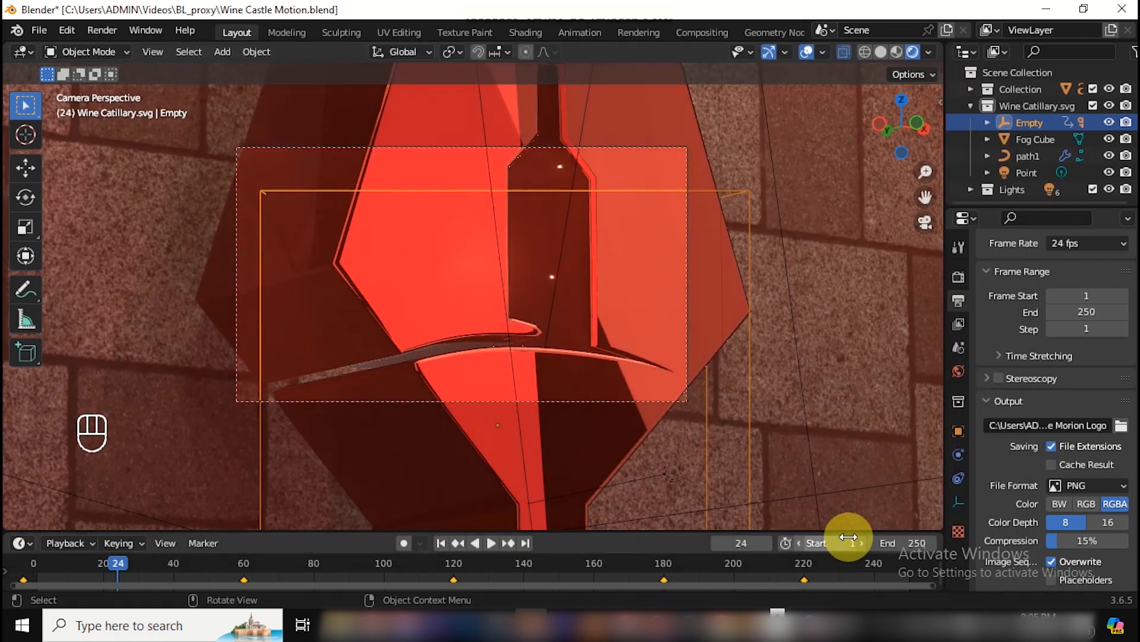
Step: Set the output file format to FFmpeg Video
scroll(1122, 428, down, 1)
scroll(1122, 428, down, 2)
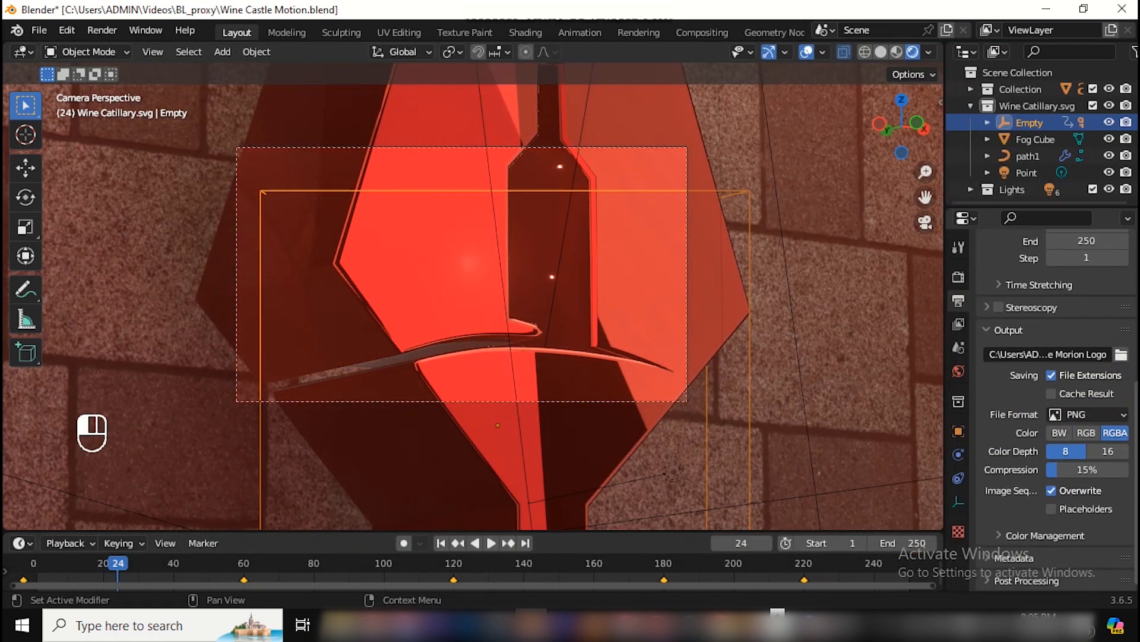
click(1099, 414)
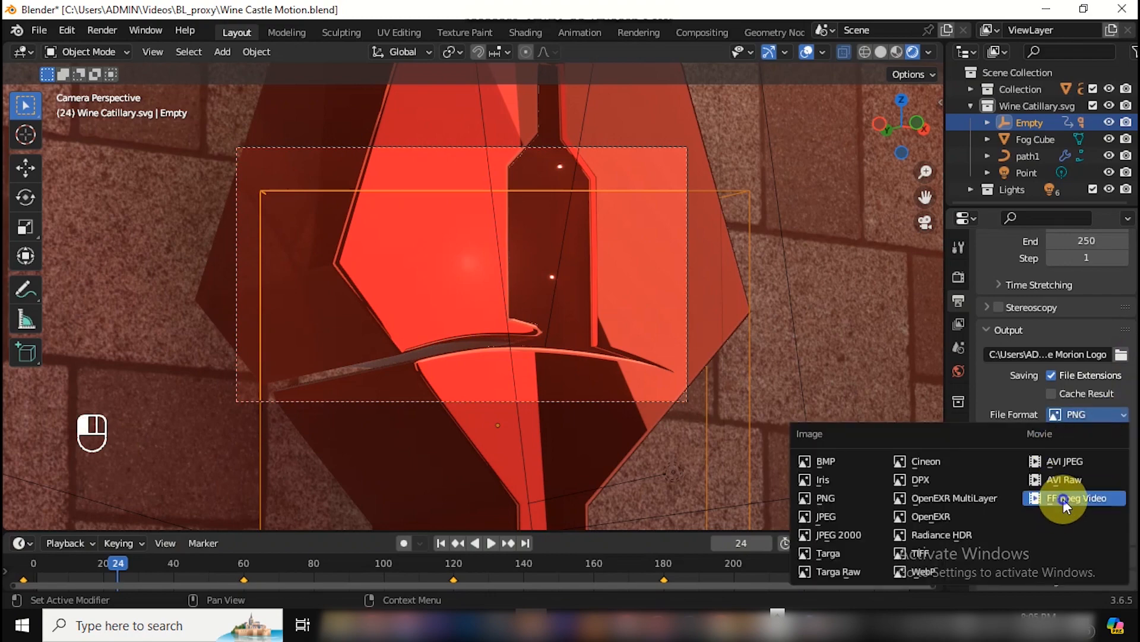
click(1064, 498)
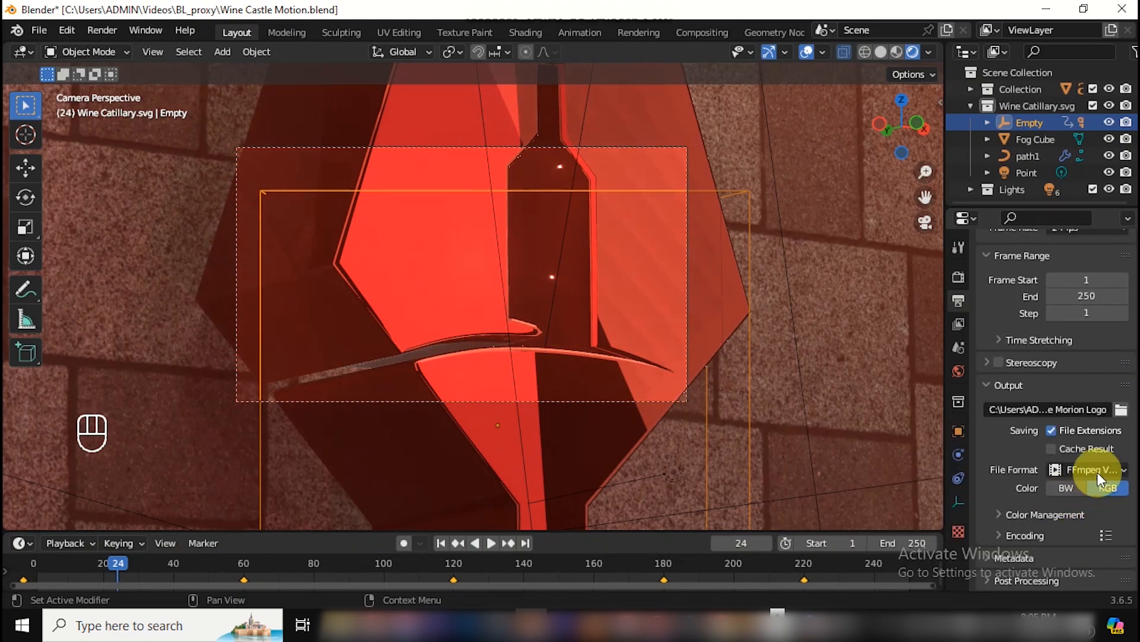
Step: Set the video encoding container to MPEG-4 and keep H.264 as the video codec
click(1003, 534)
scroll(1129, 450, down, 10)
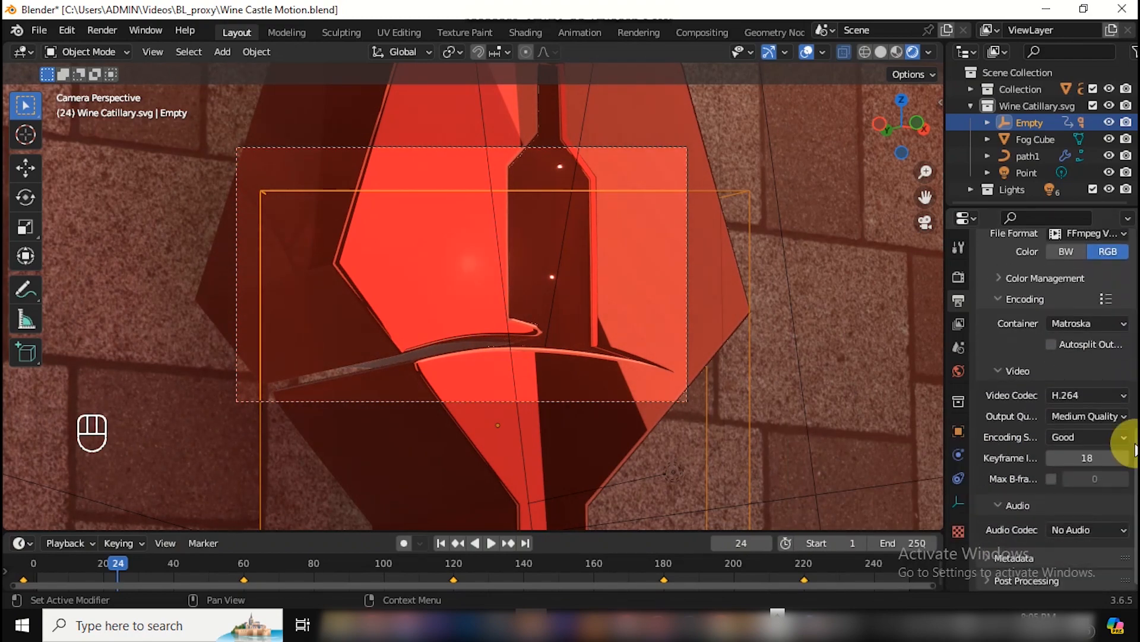
click(1118, 398)
click(1118, 398)
click(1090, 324)
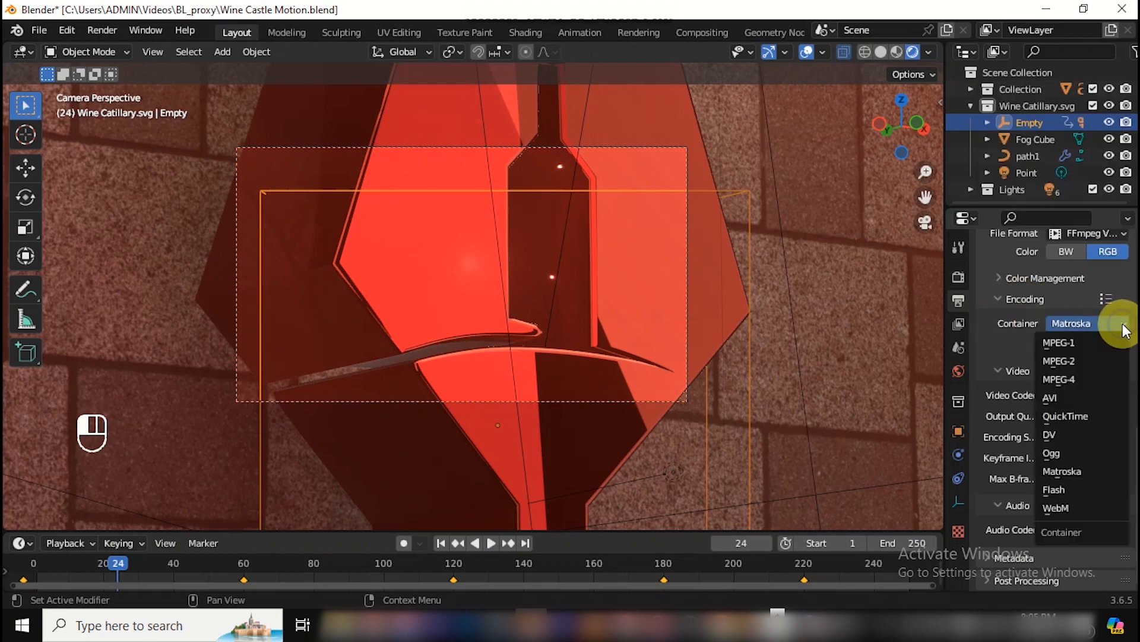
click(1081, 377)
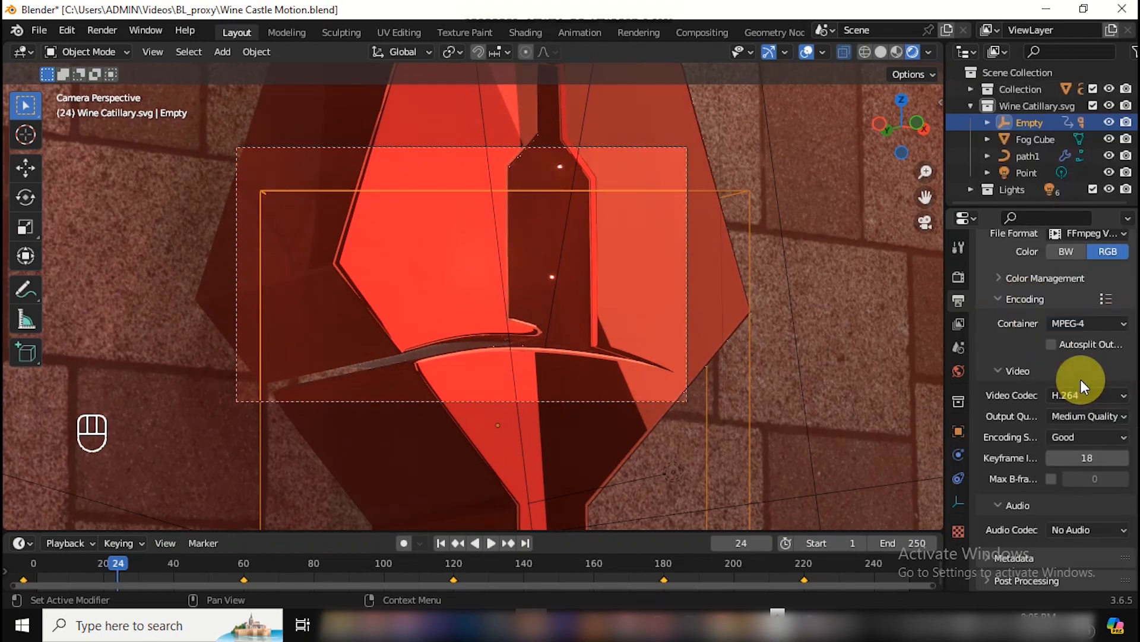
click(1116, 394)
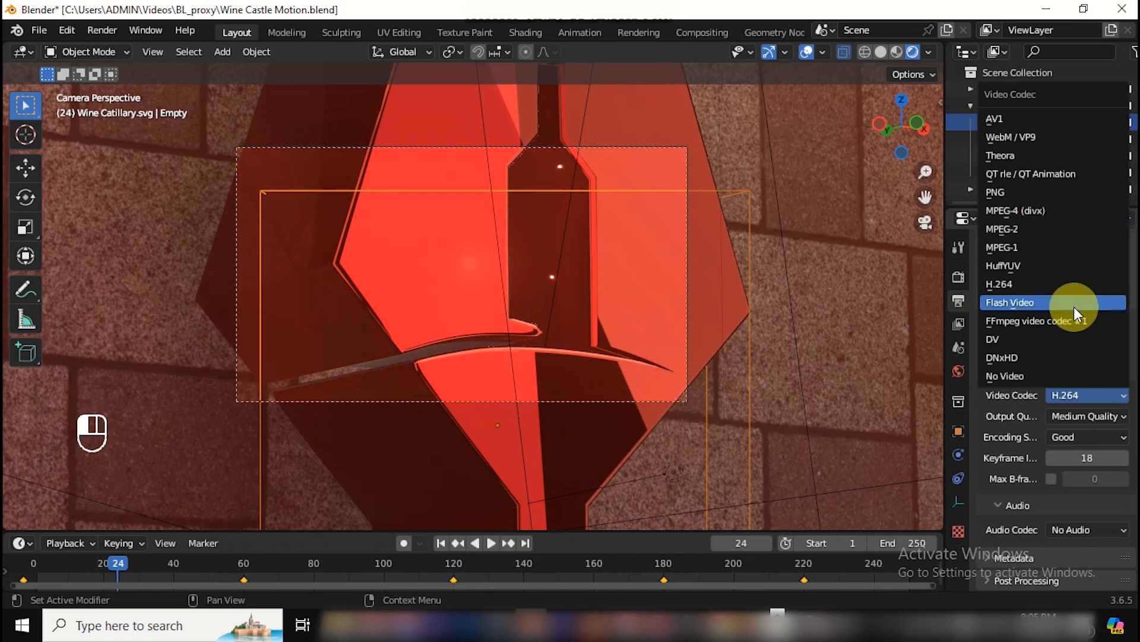
click(1128, 415)
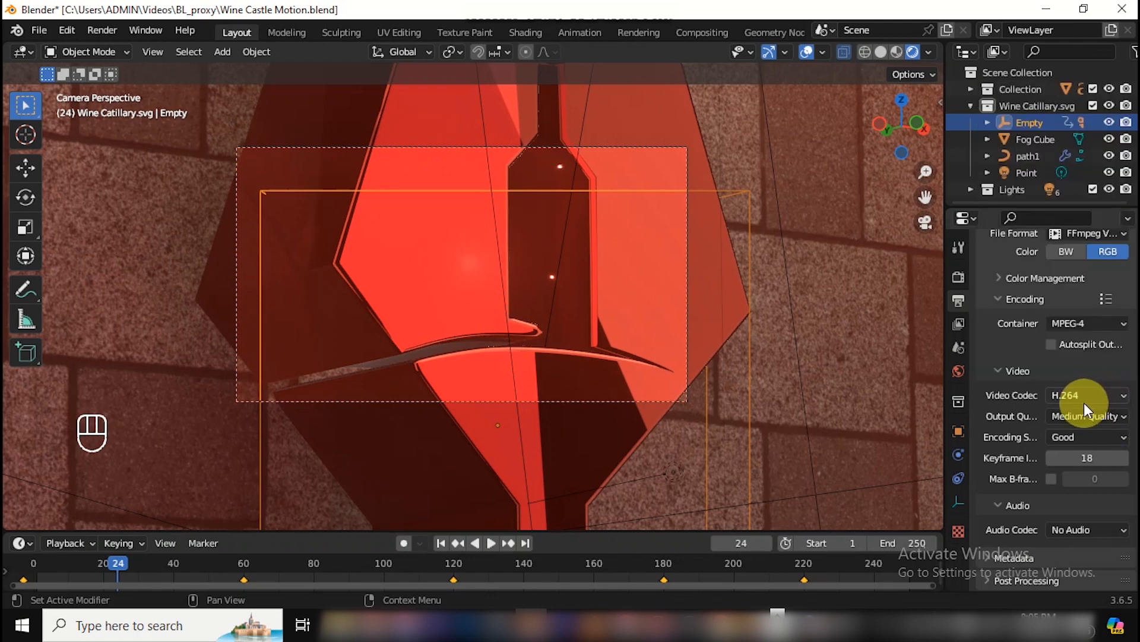
drag(1115, 397, 1124, 402)
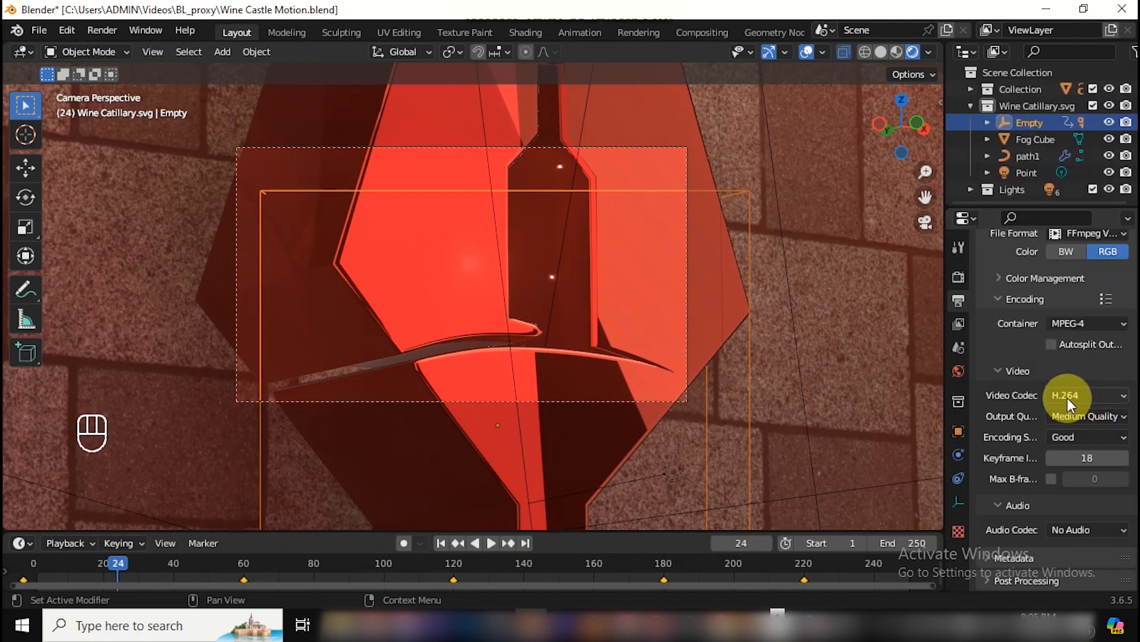
Step: Start rendering the full animation with the configured output settings
drag(1133, 494, 1122, 190)
click(103, 30)
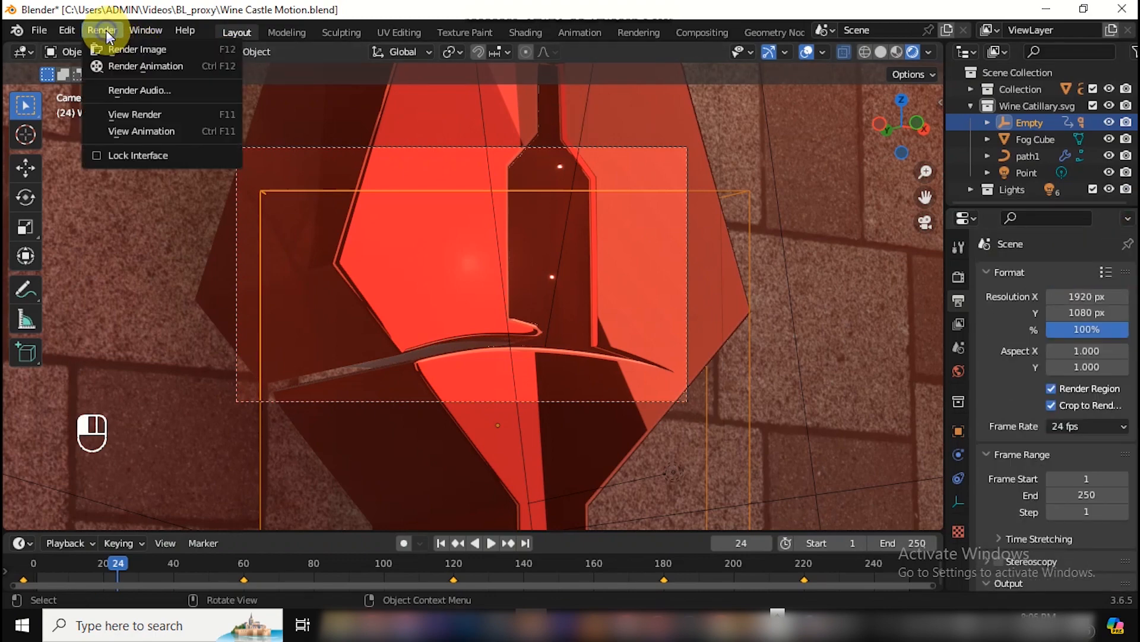
click(131, 65)
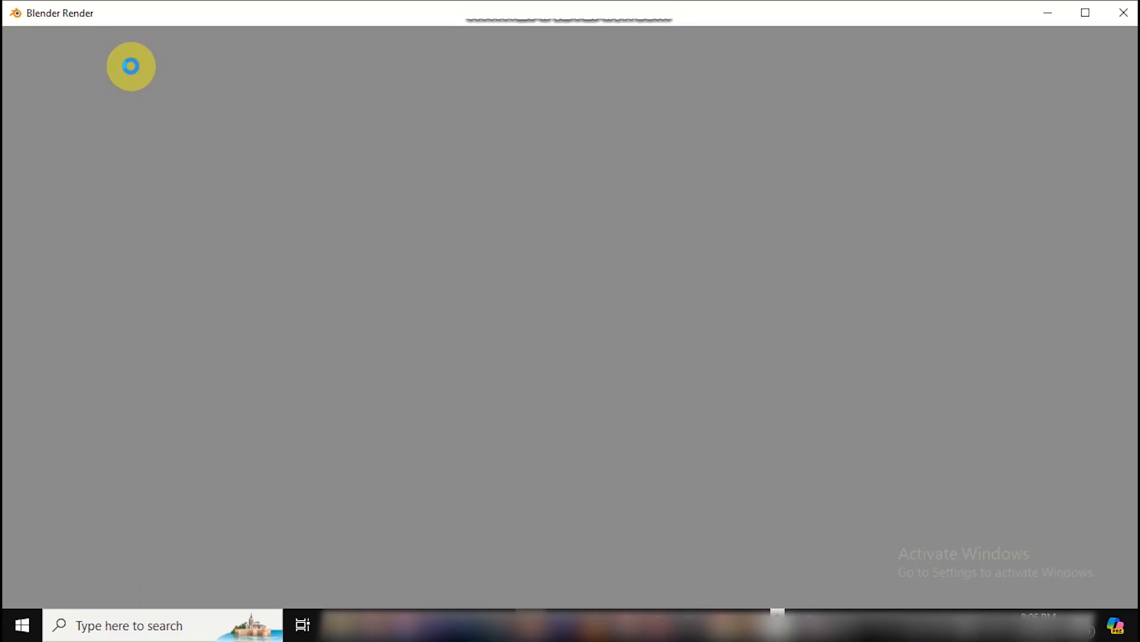